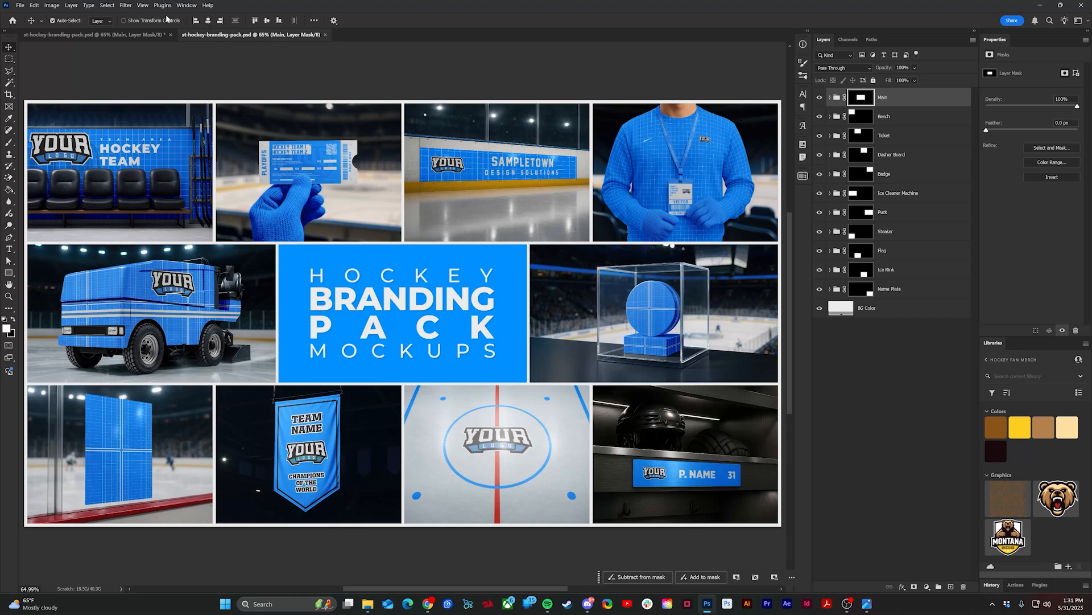
- Compare the finished Montana Grizzlies branding pack document with the blank template document
click(128, 34)
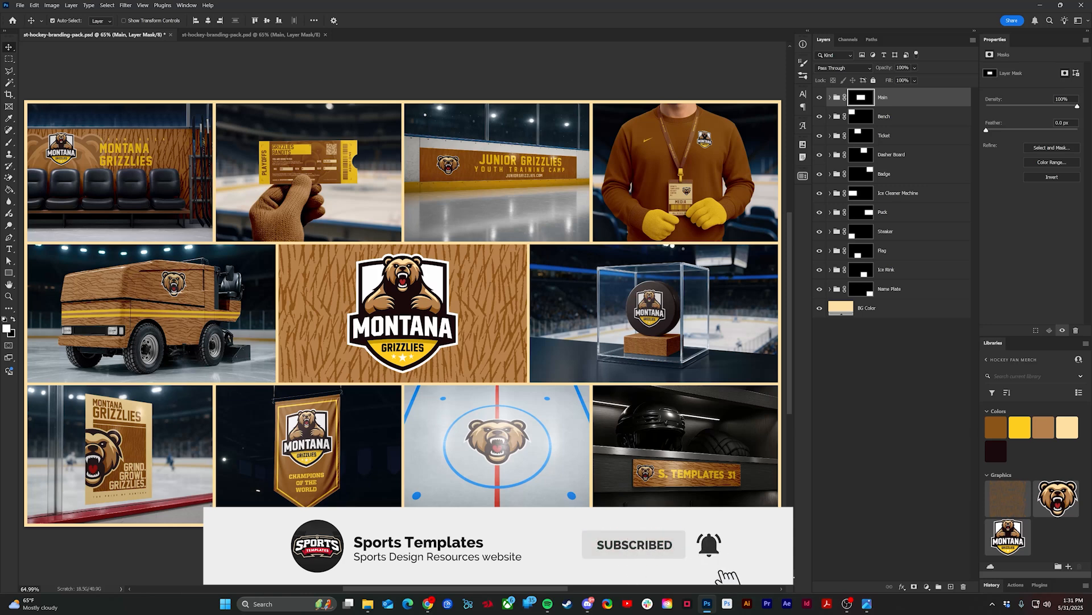
click(208, 36)
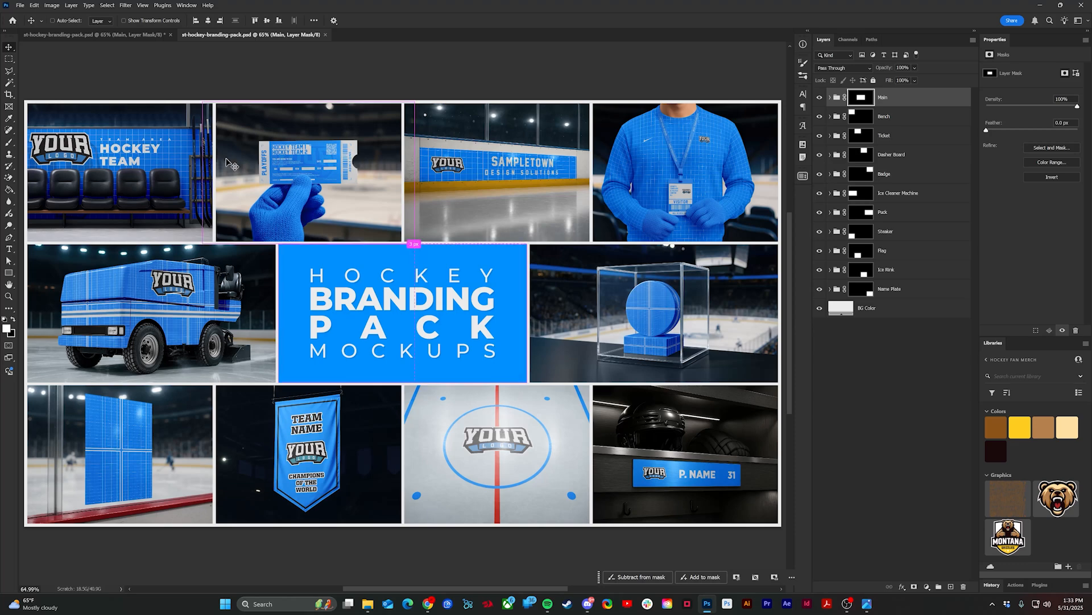
- Open the standalone st-flag mockup from the Hockey Fan Merch folder to view it, and close it again
key(ctrl+o)
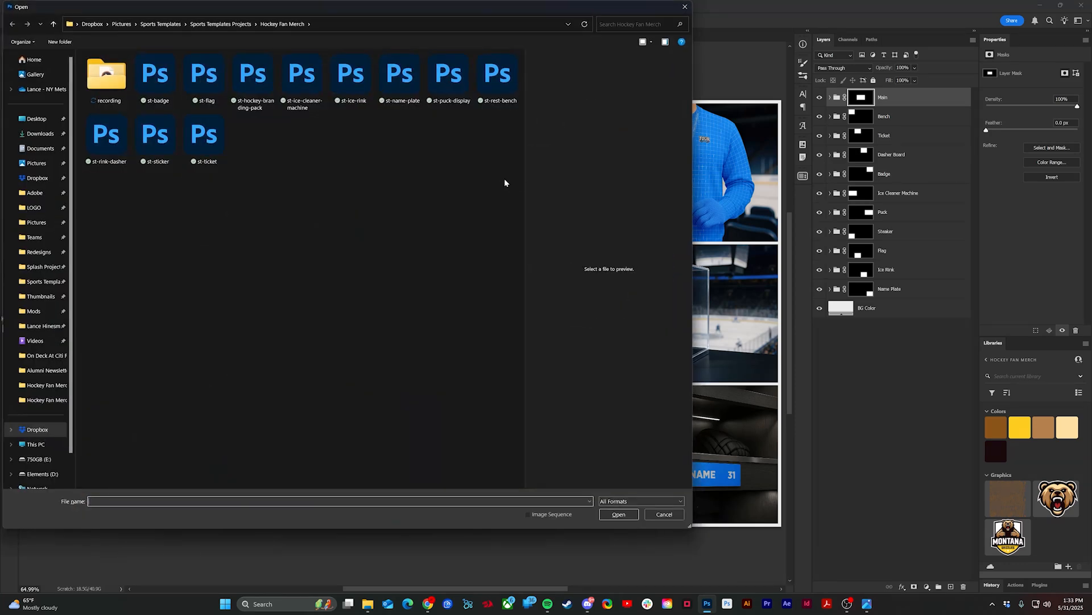
drag(494, 175, 338, 181)
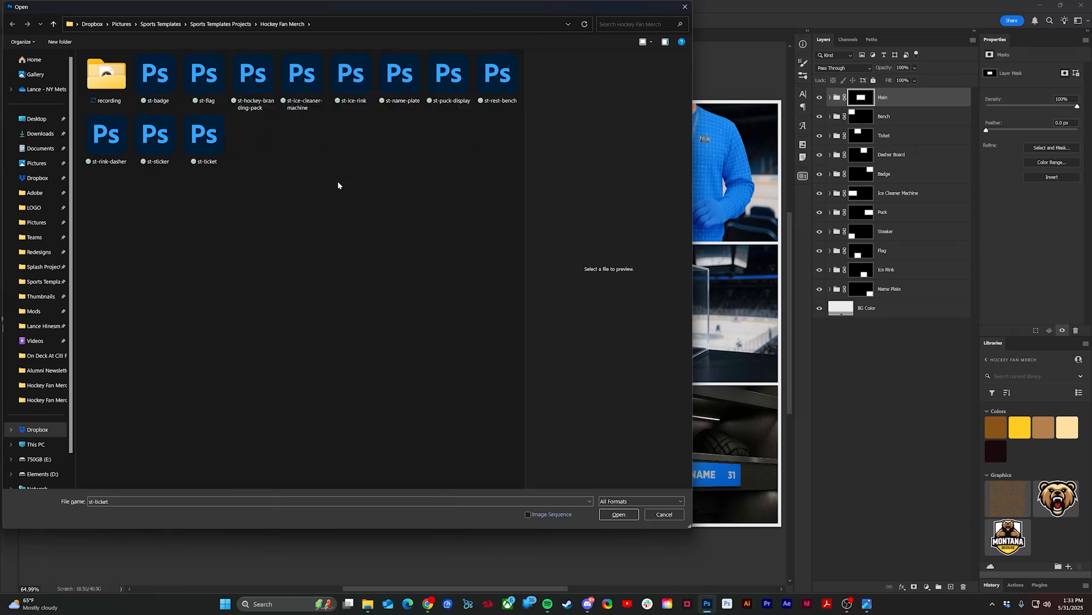
double_click(207, 83)
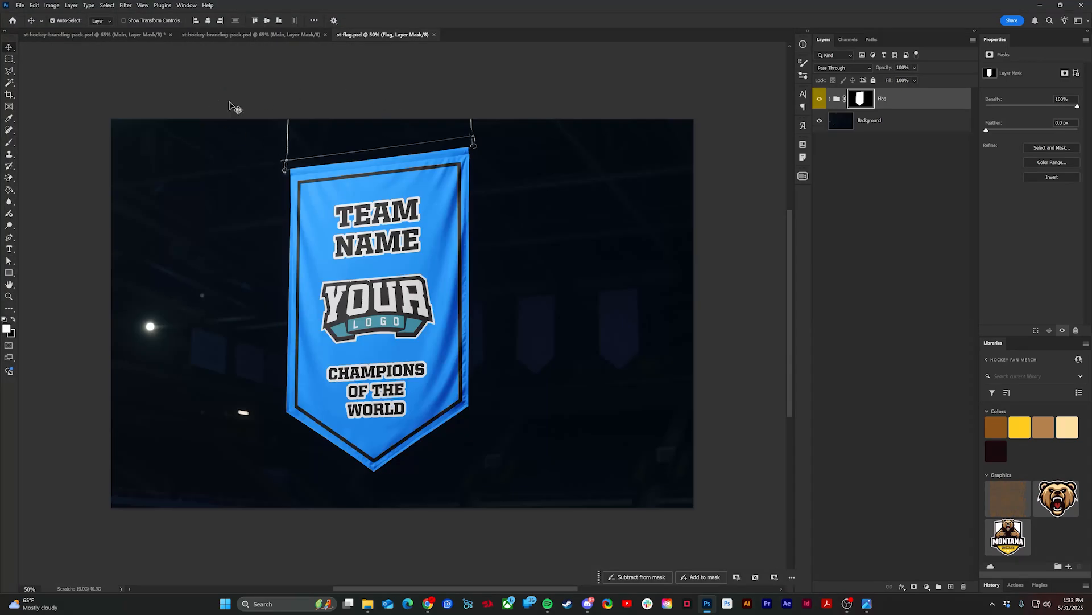
click(435, 35)
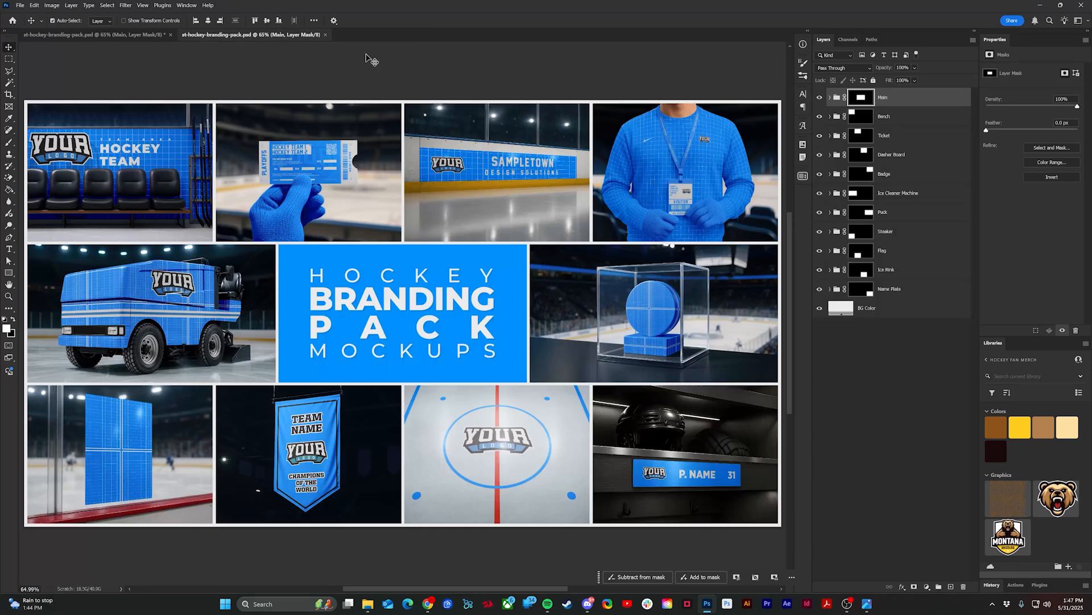
- Examine each mockup in the blank branding pack up close, from the bench and ticket through to the locker name plate
scroll(72, 141, up, 5)
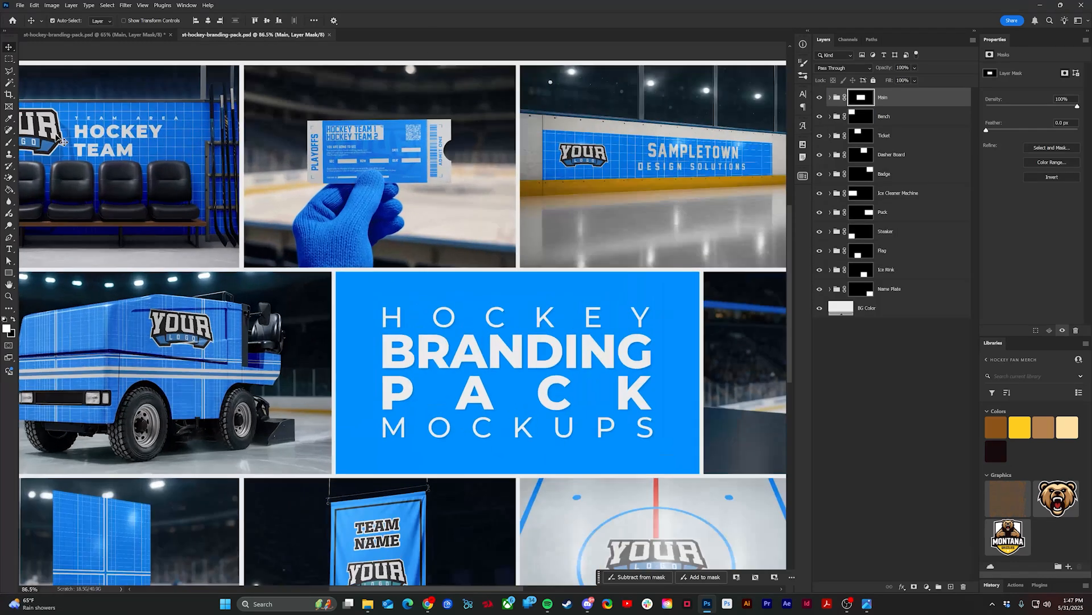
drag(162, 140, 320, 208)
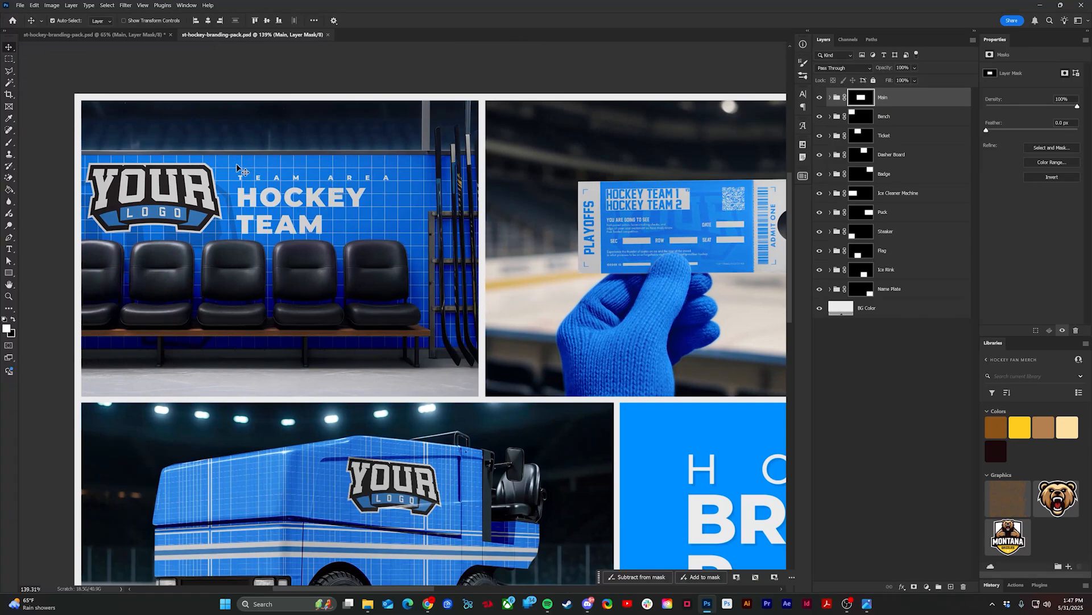
scroll(237, 165, up, 1)
scroll(625, 199, right, 5)
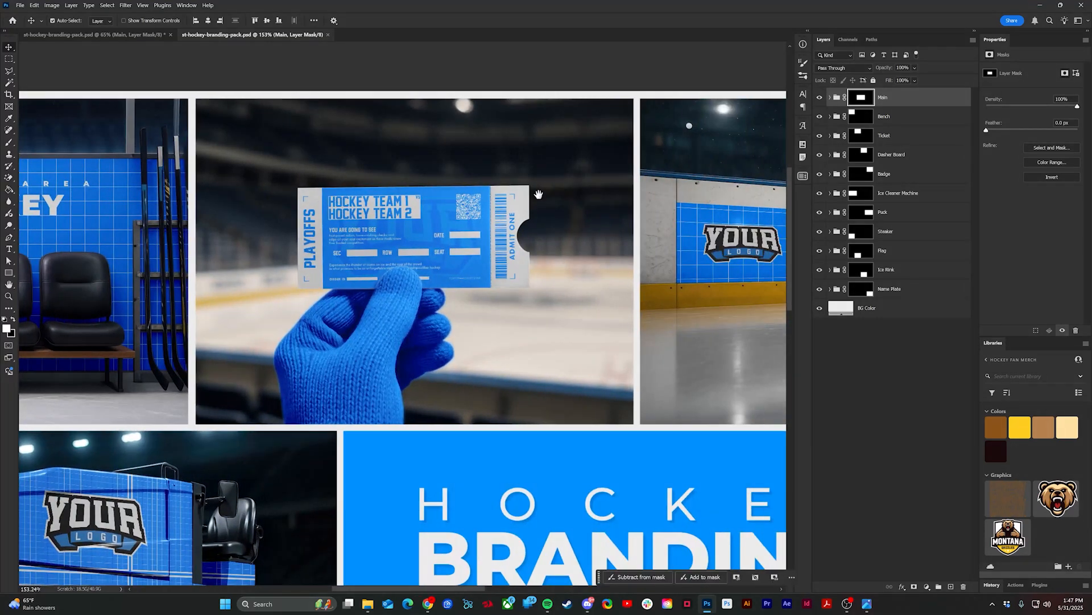
scroll(546, 206, right, 8)
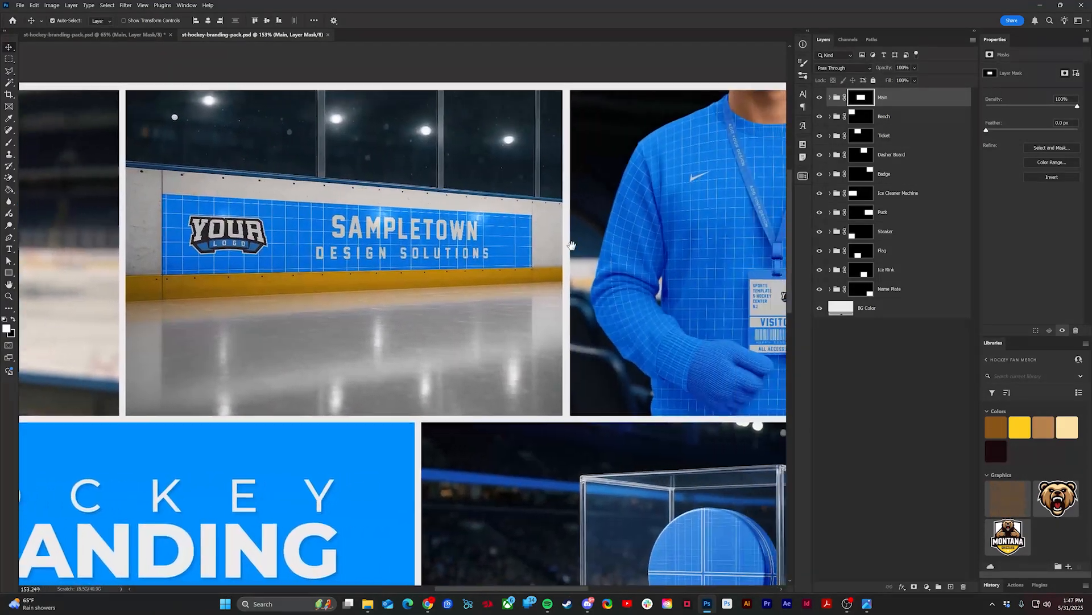
scroll(476, 212, right, 5)
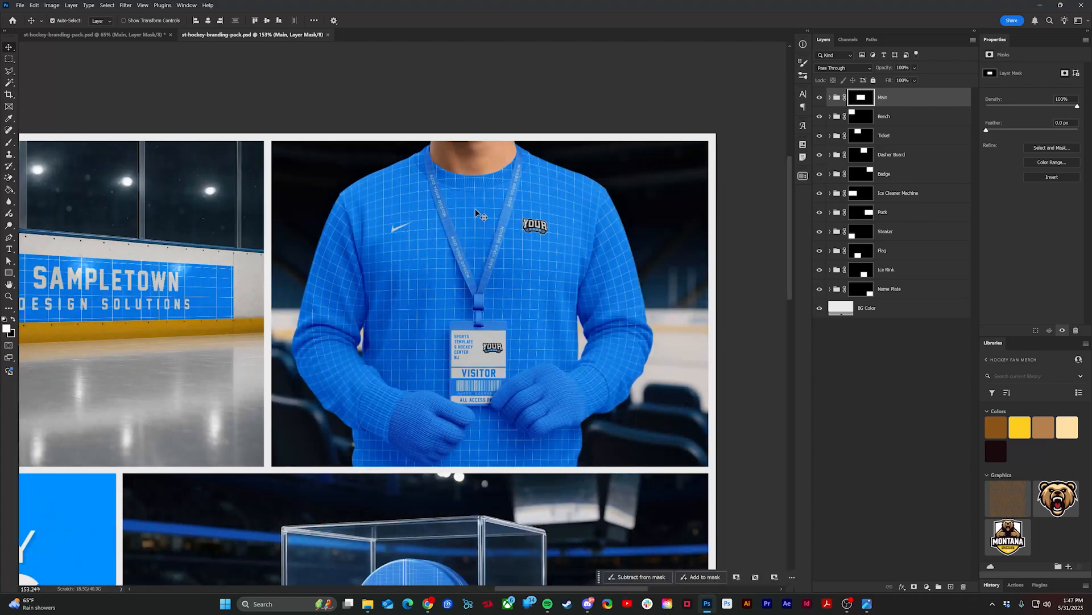
scroll(239, 364, down, 2)
drag(239, 365, 677, 228)
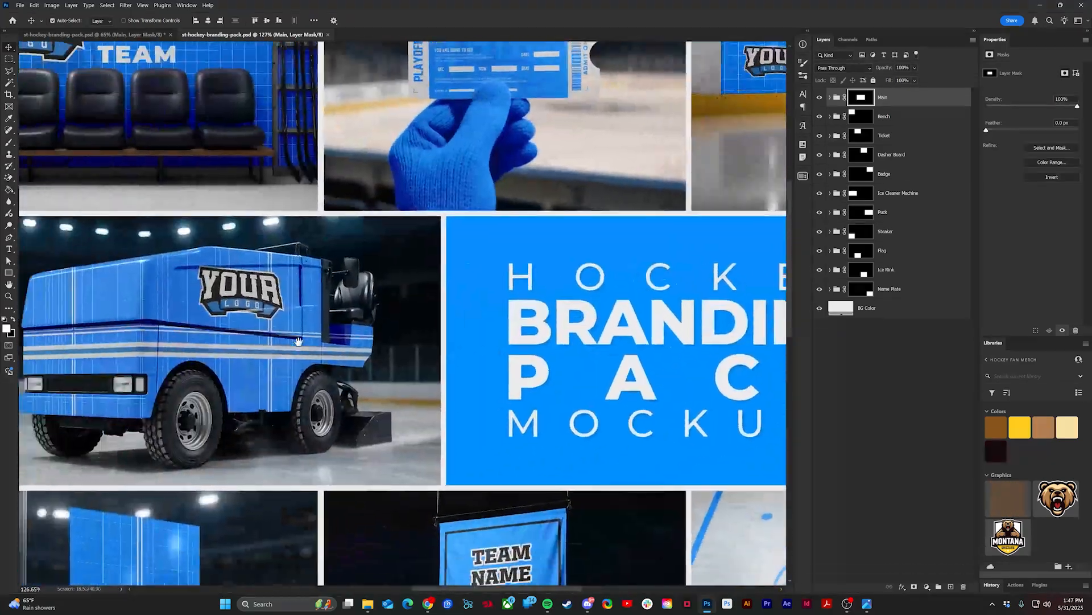
scroll(298, 340, right, 12)
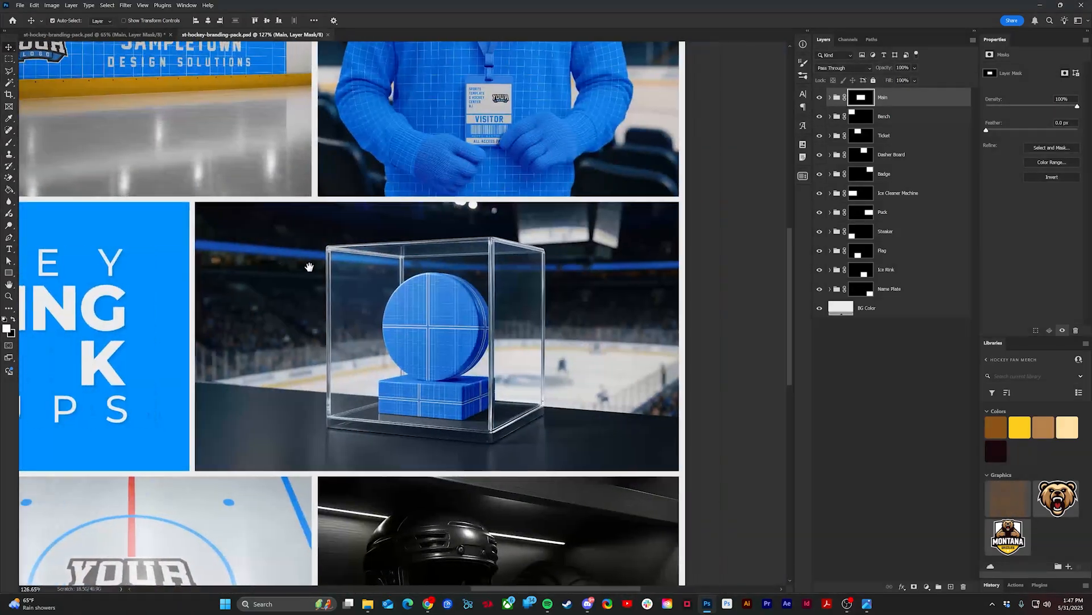
drag(331, 304, 1088, 90)
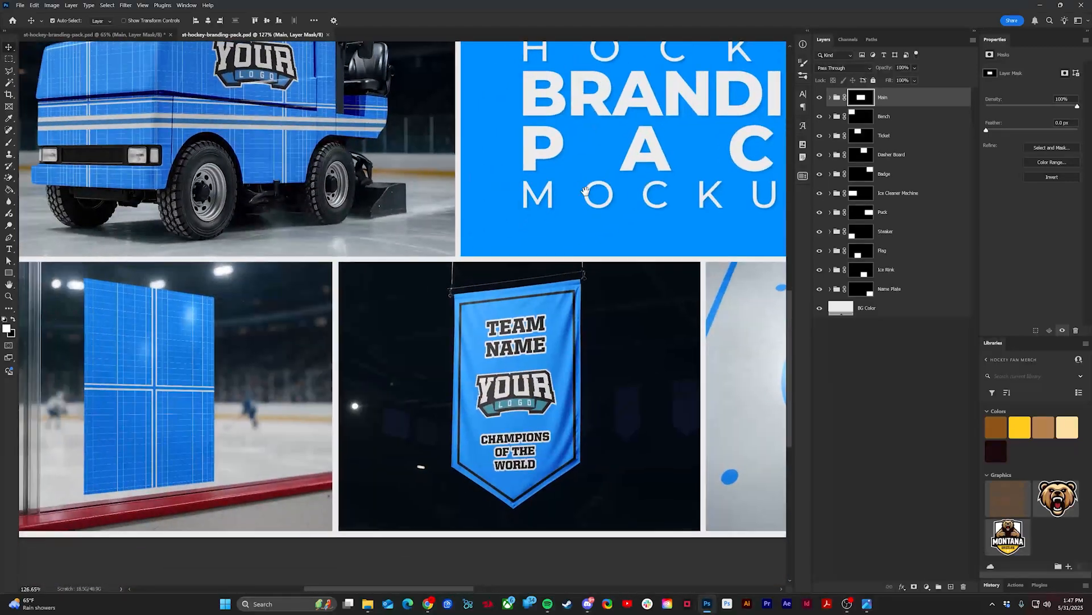
drag(141, 365, 227, 370)
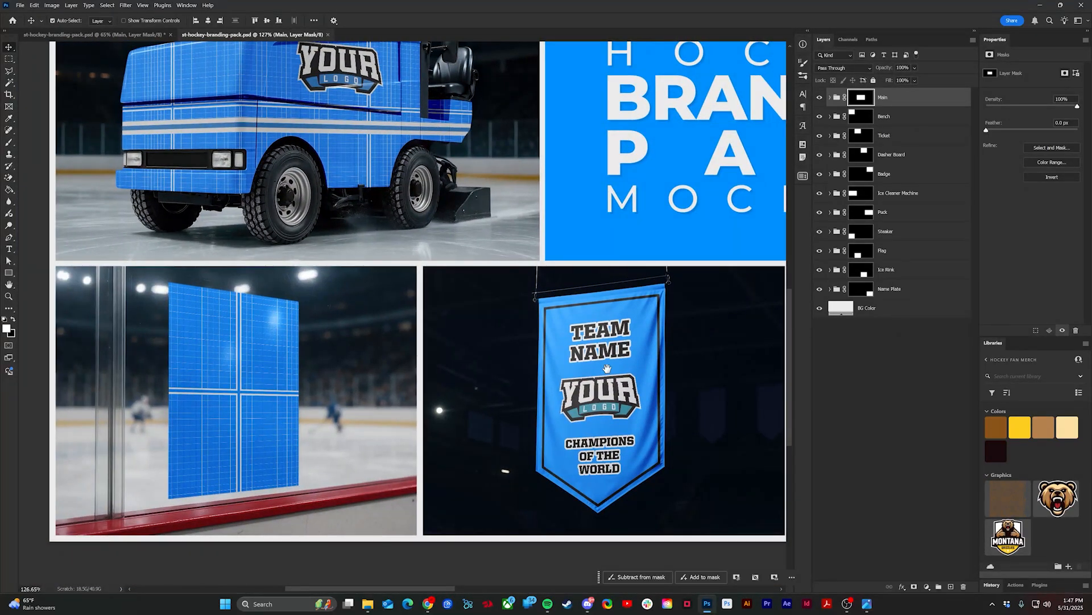
drag(622, 339, 399, 336)
drag(688, 307, 323, 322)
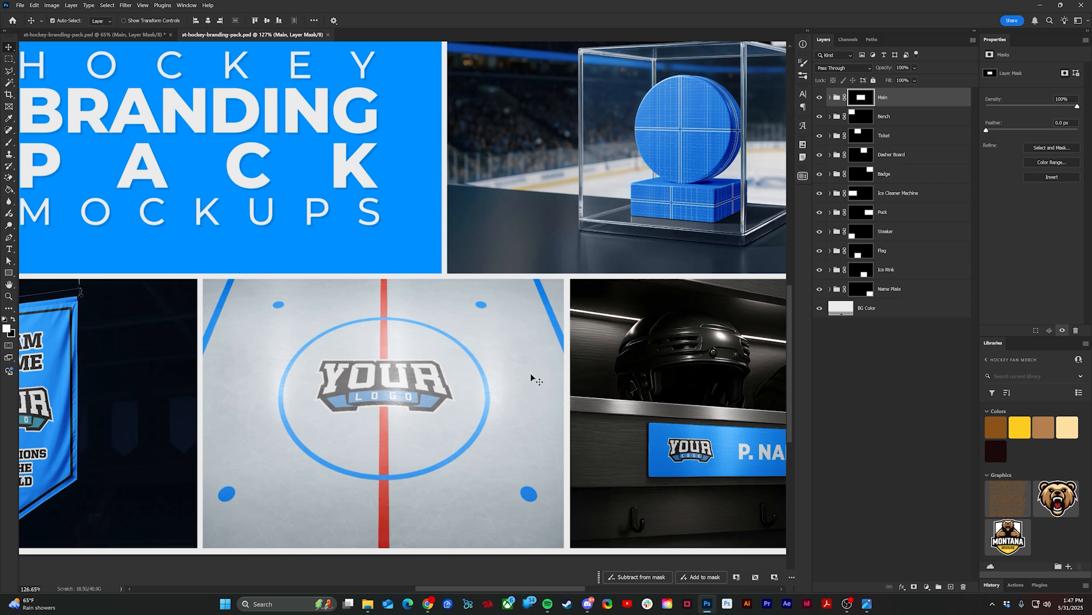
drag(532, 378, 262, 354)
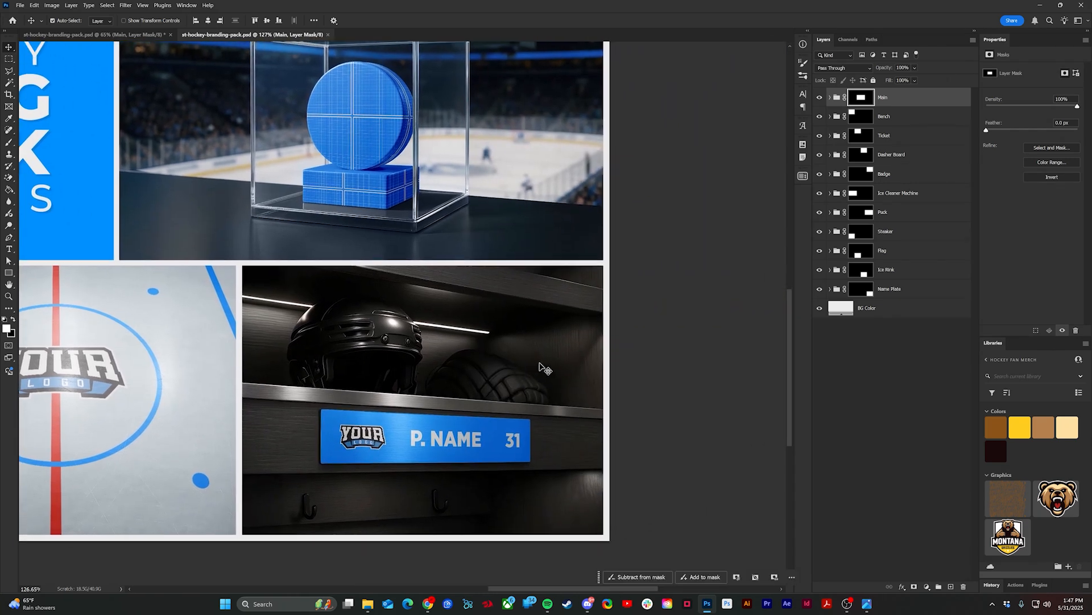
key(ctrl+0)
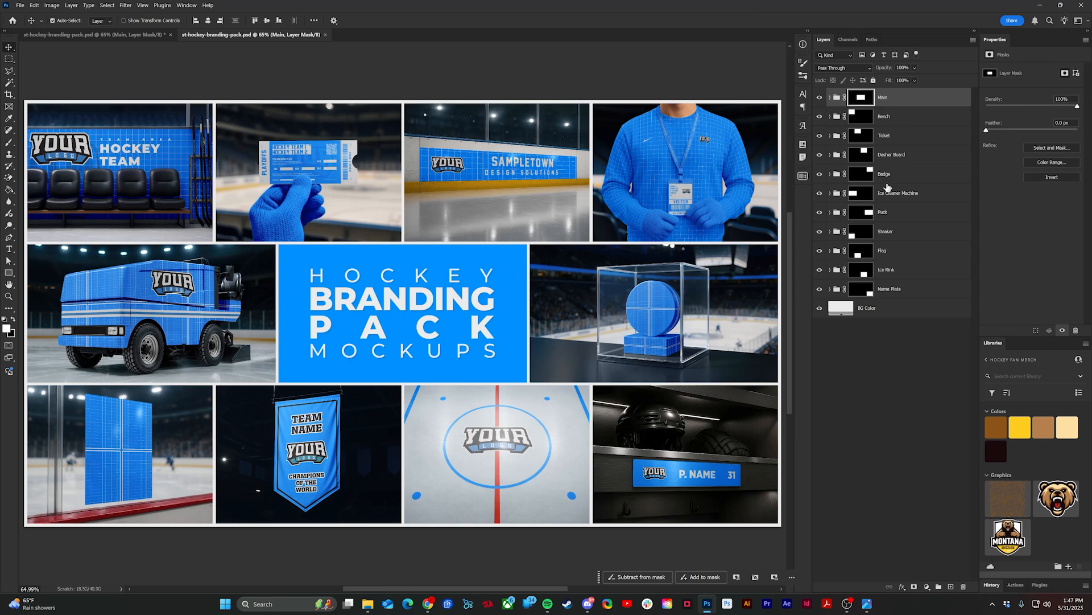
- Delete the TEXT layer from the Main group
click(830, 98)
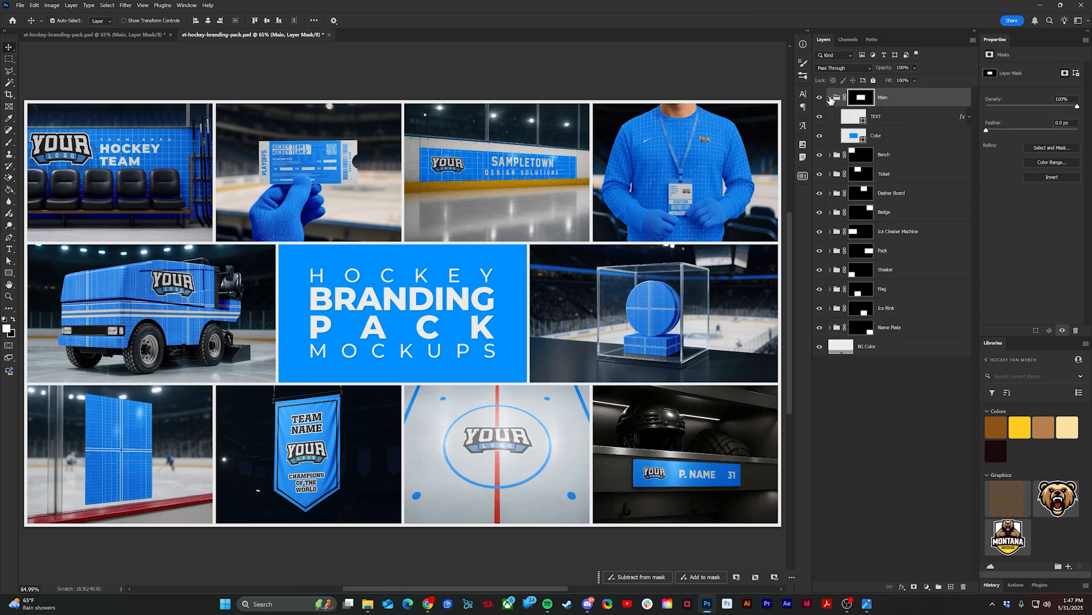
click(854, 121)
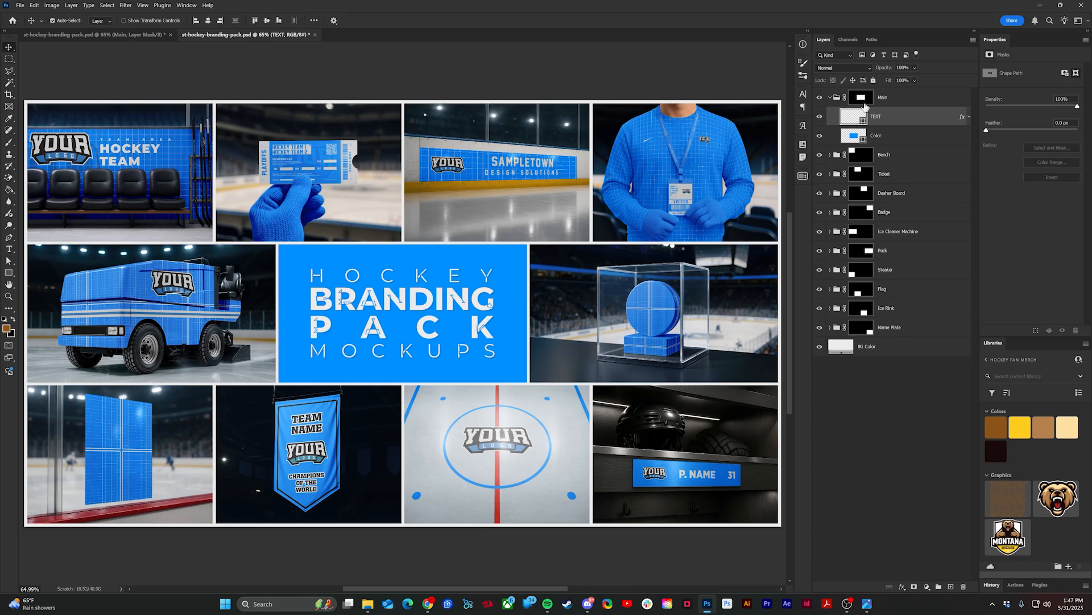
key(Delete)
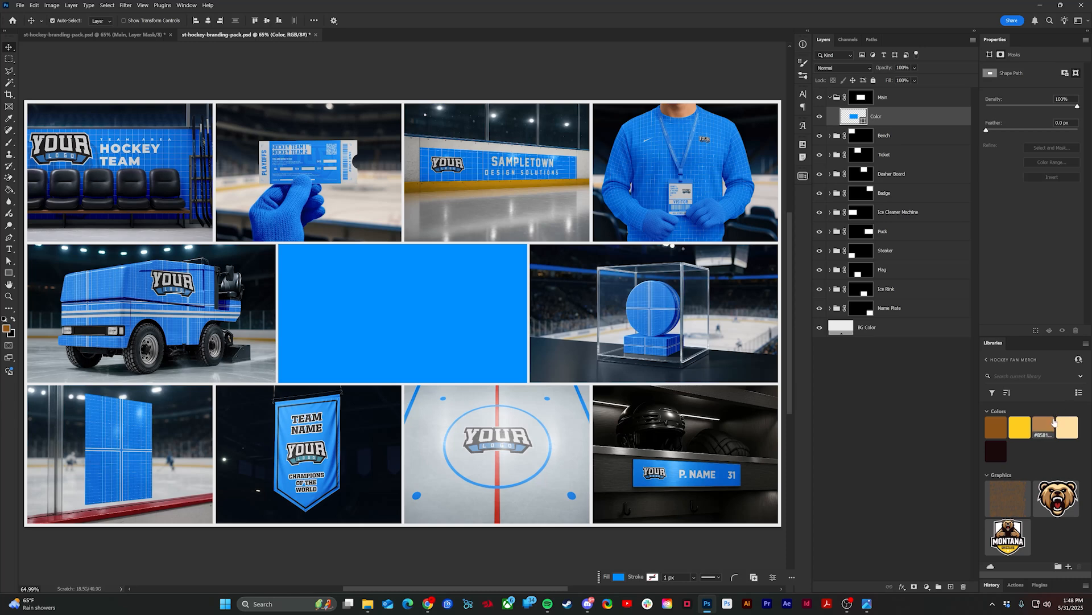
- Recolor the center panel's Color shape with the library's light brown and add the Shape 1 fur pattern above it as an editable shape layer
click(1048, 426)
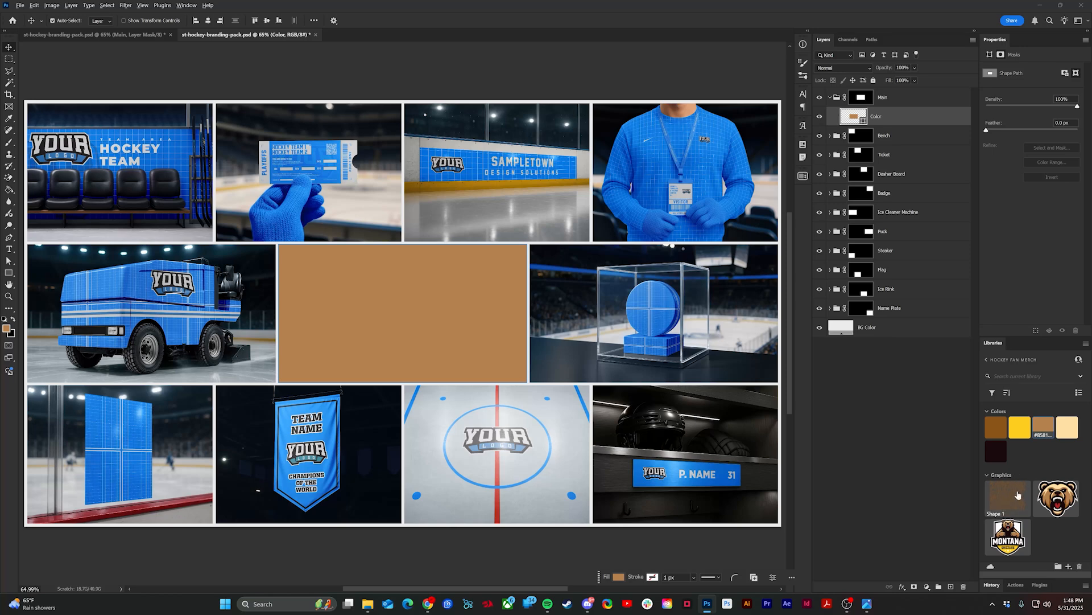
mouse_move(1019, 497)
mouse_down()
mouse_move(978, 215)
mouse_move(926, 134)
mouse_up()
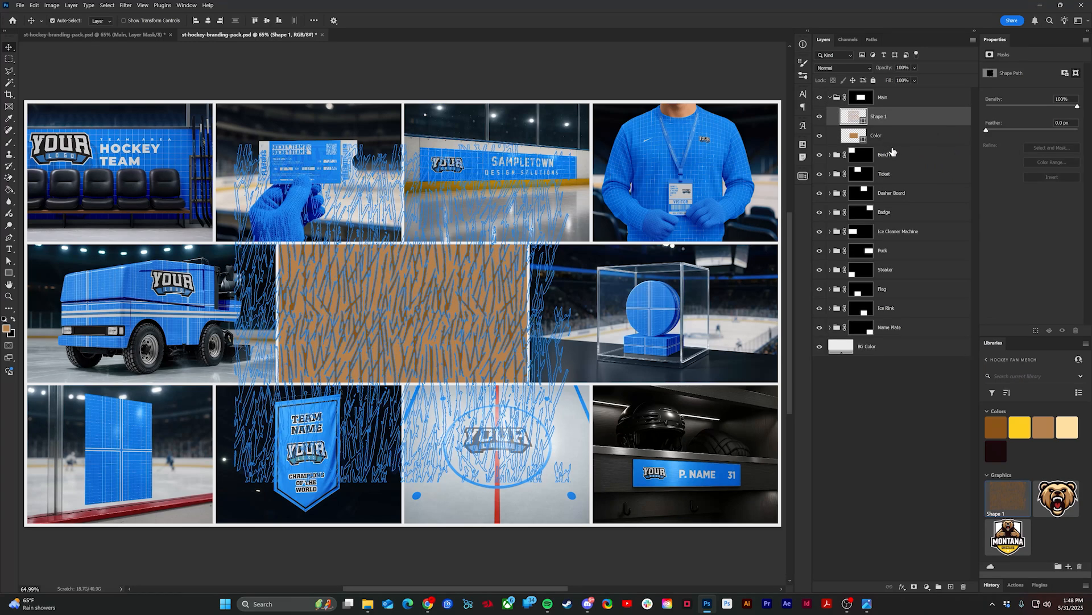
click(267, 88)
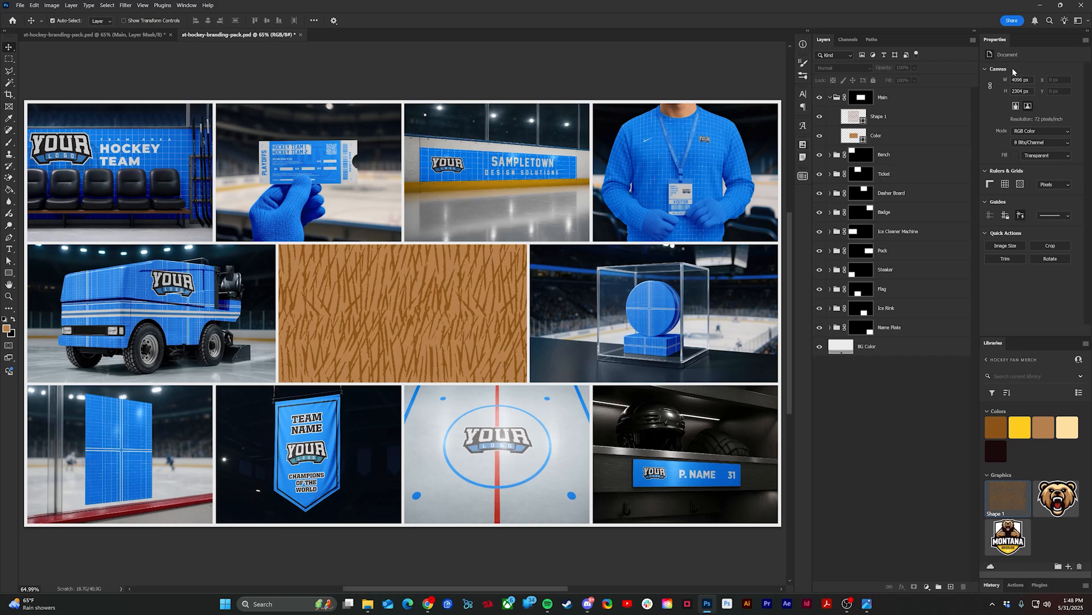
- Try the library's light brown and cream colors on the Shape 1 pattern layer, and set it back to dark brown
click(852, 119)
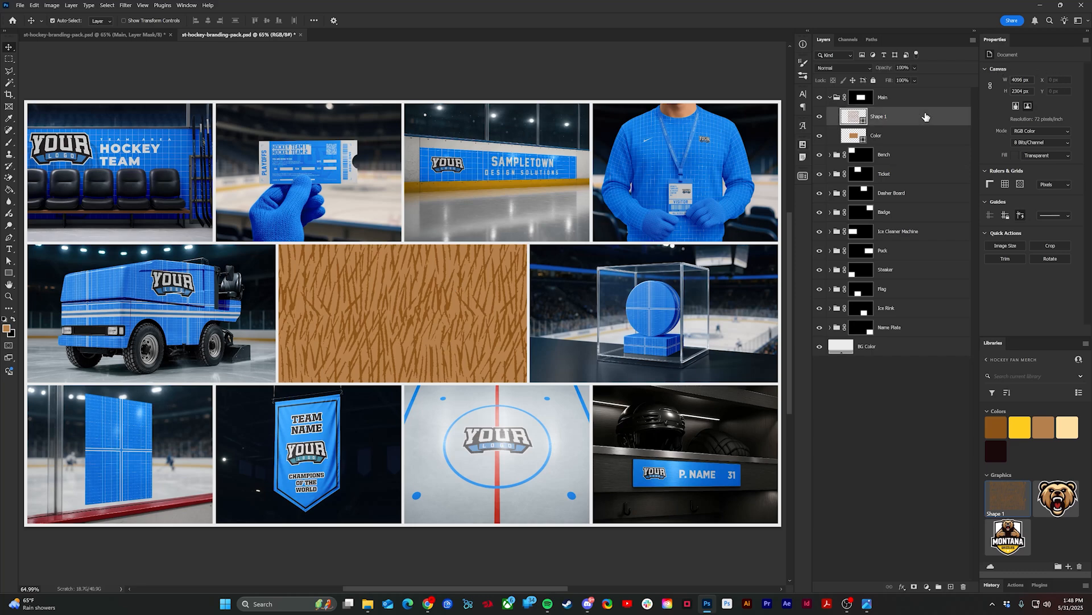
click(1023, 429)
click(1041, 426)
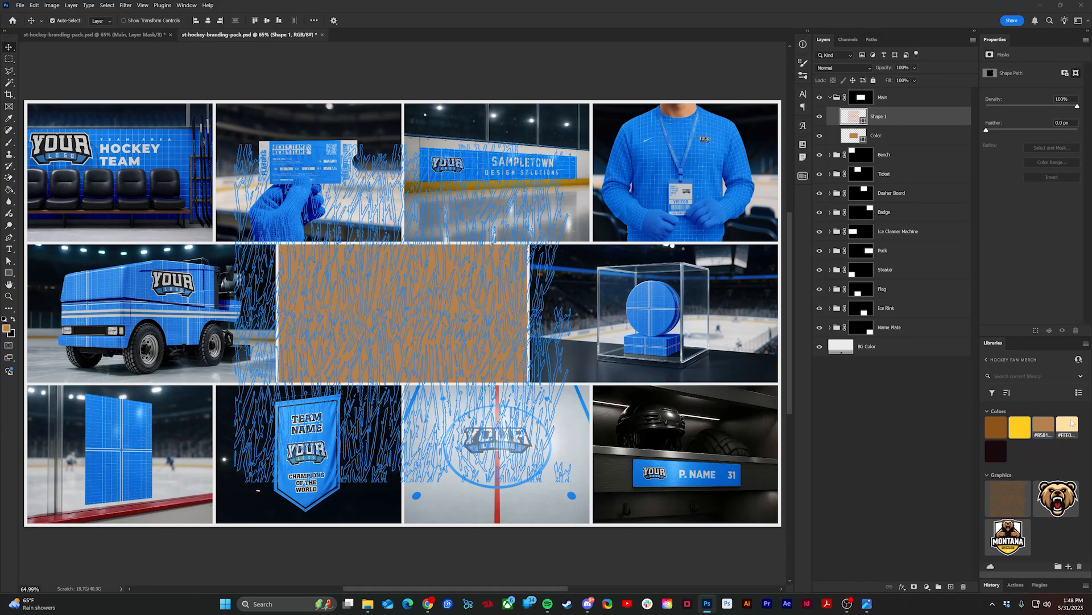
click(1068, 426)
click(996, 426)
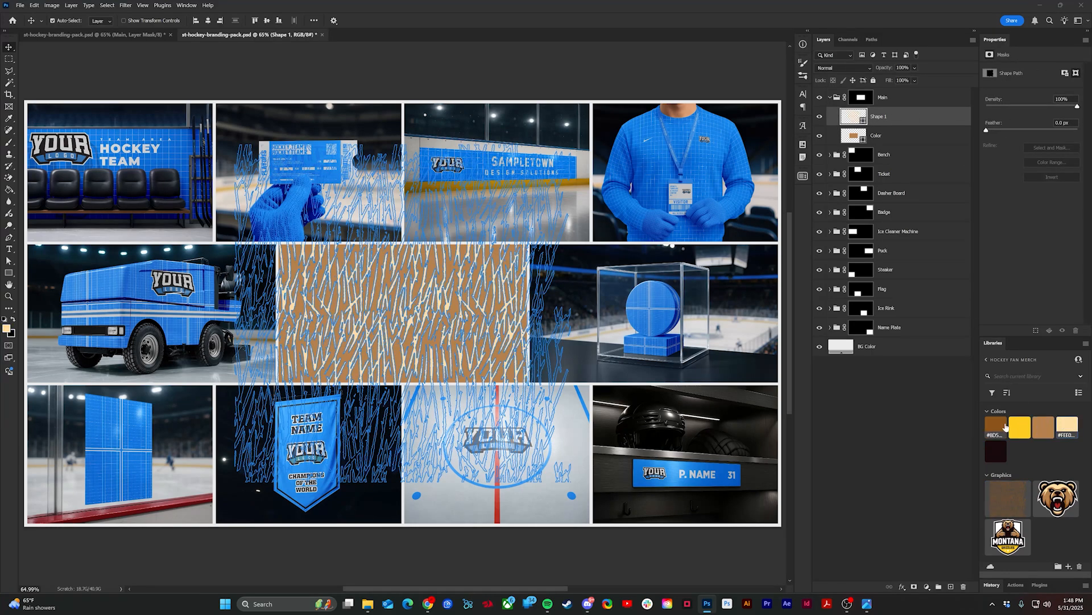
- Try the Shape 1 pattern as a linked smart object with the editable one hidden, and remove it to restore the editable pattern layer
click(820, 117)
mouse_move(1008, 494)
mouse_down()
mouse_move(914, 119)
mouse_move(909, 131)
mouse_move(875, 130)
mouse_up()
key(Return)
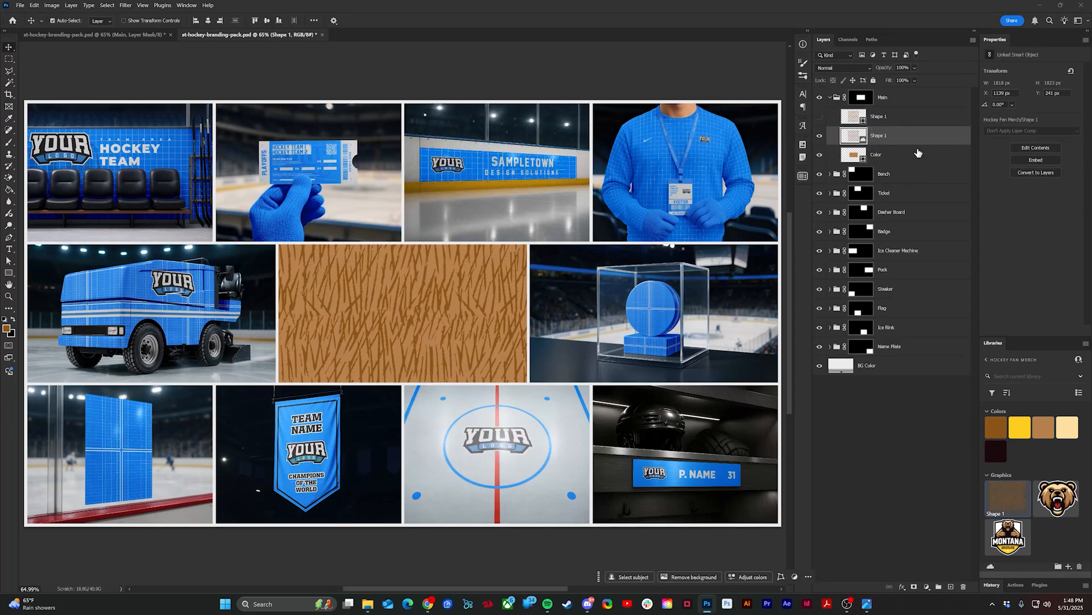
click(1046, 424)
key(Delete)
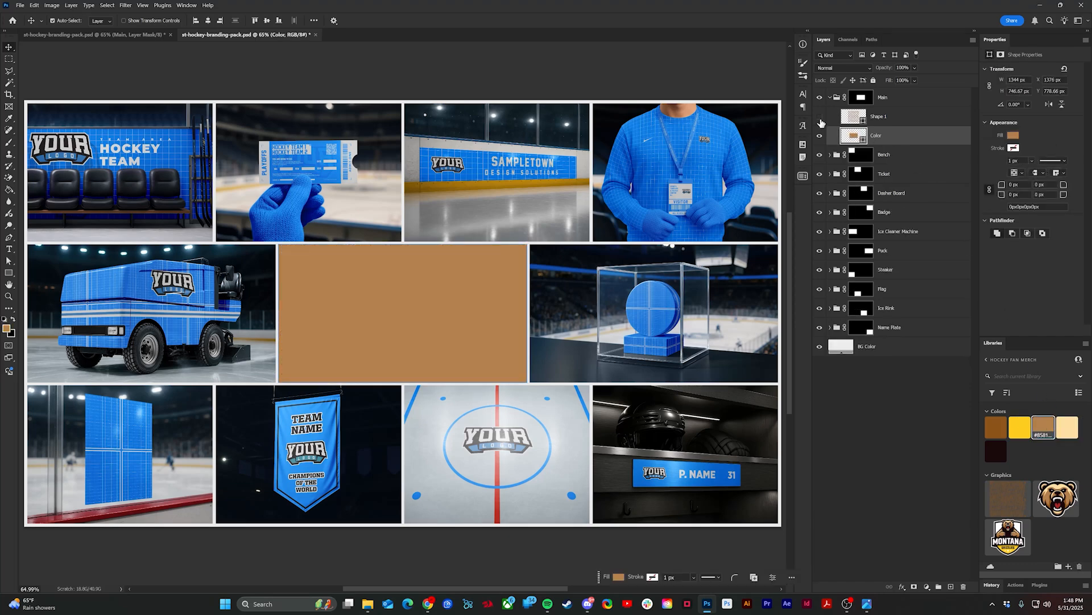
click(820, 116)
click(853, 122)
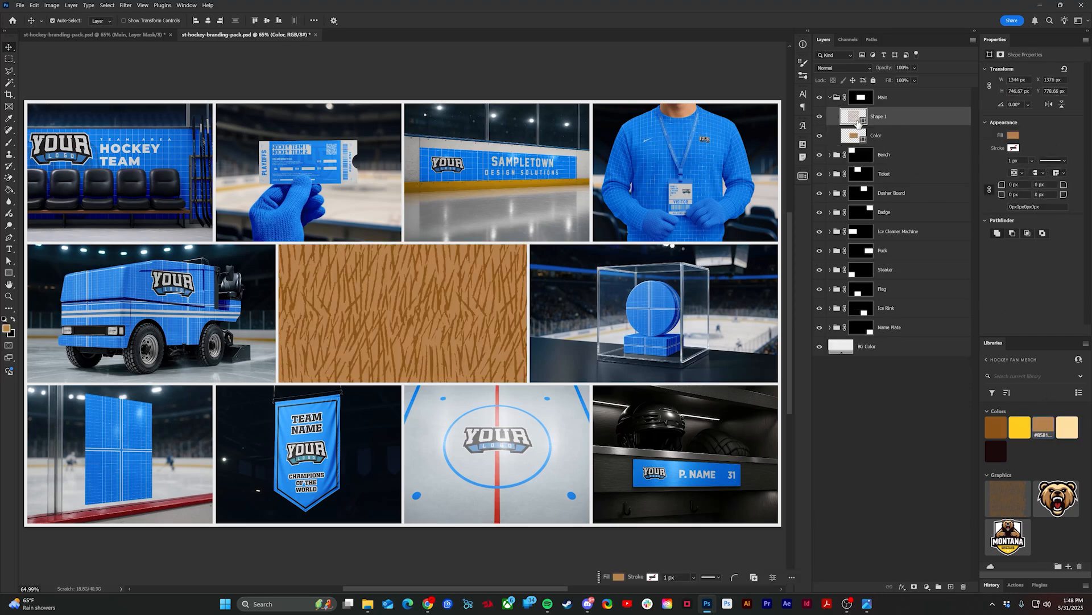
click(584, 71)
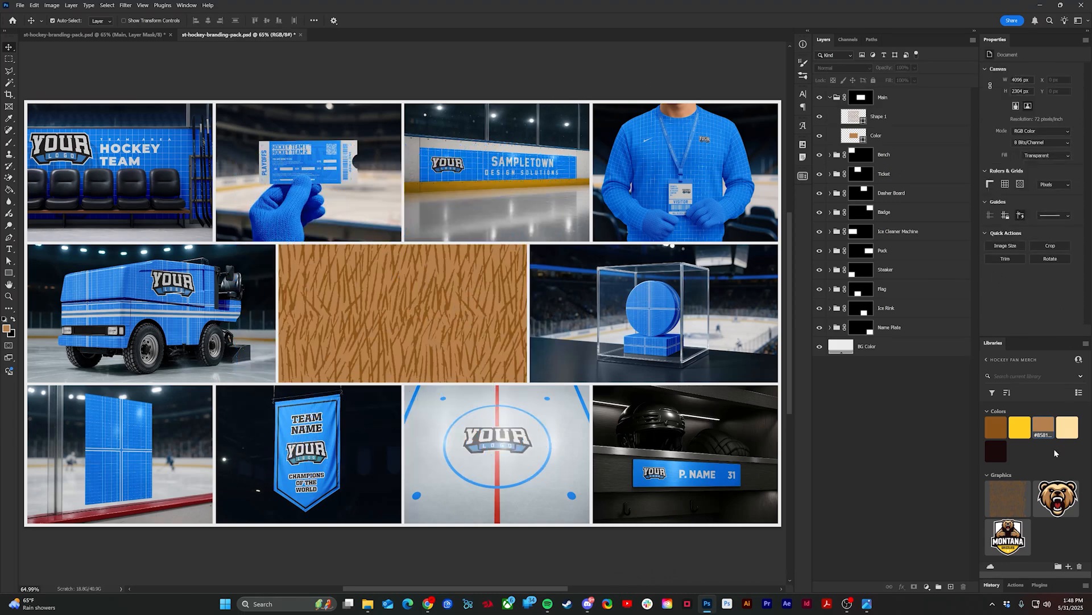
- Place the Montana Grizzlies logo above the pattern in the Main group, scale it to 116.25%, and collapse the group
drag(1007, 535, 876, 111)
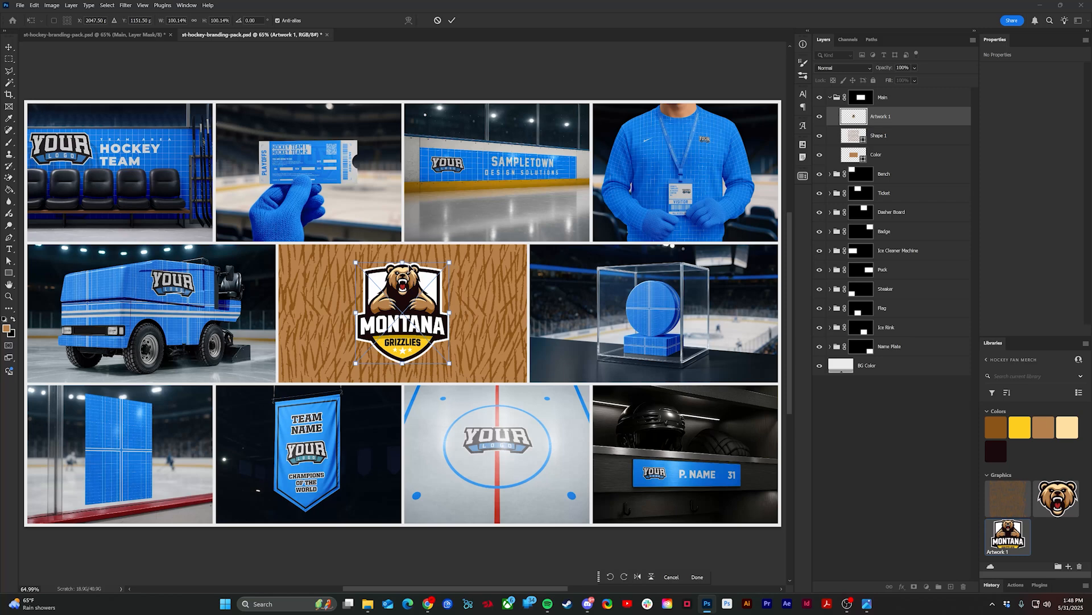
drag(402, 263, 401, 254)
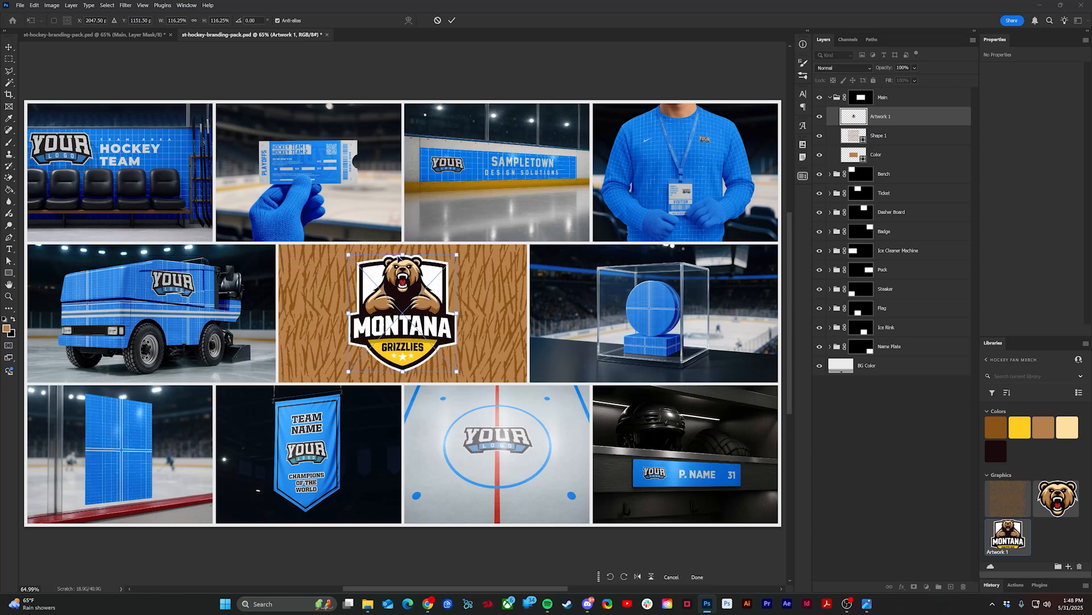
click(452, 22)
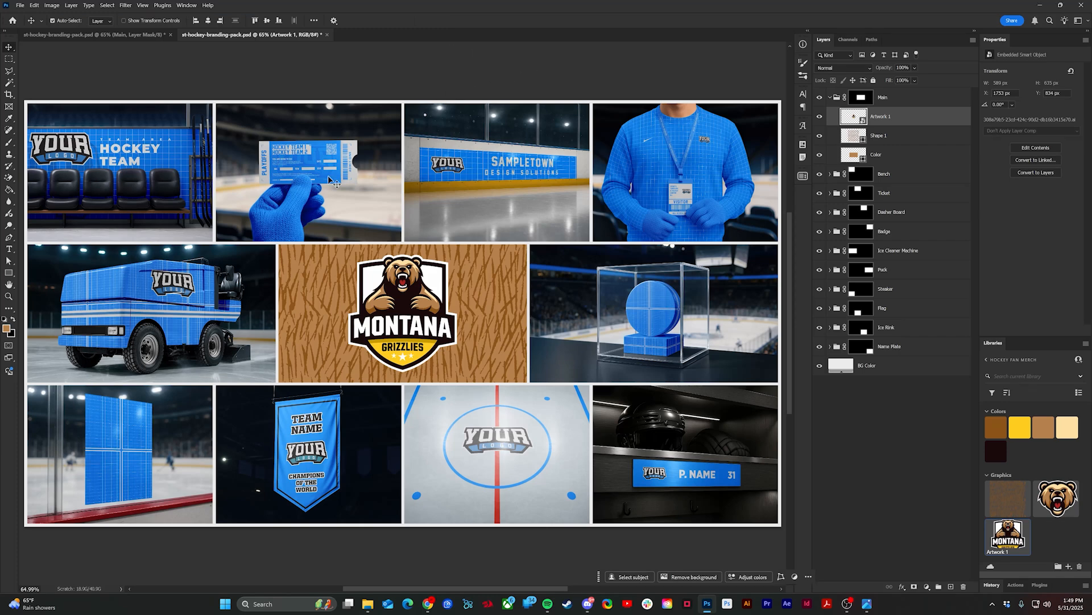
click(831, 98)
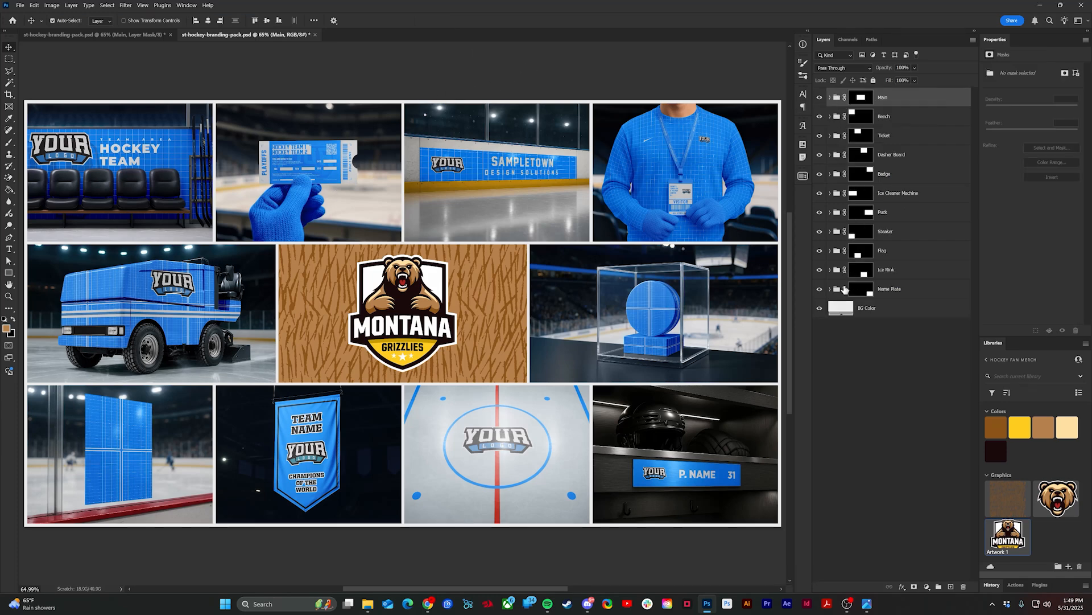
- Recolor the BG Color layer with the library's cream color
click(839, 309)
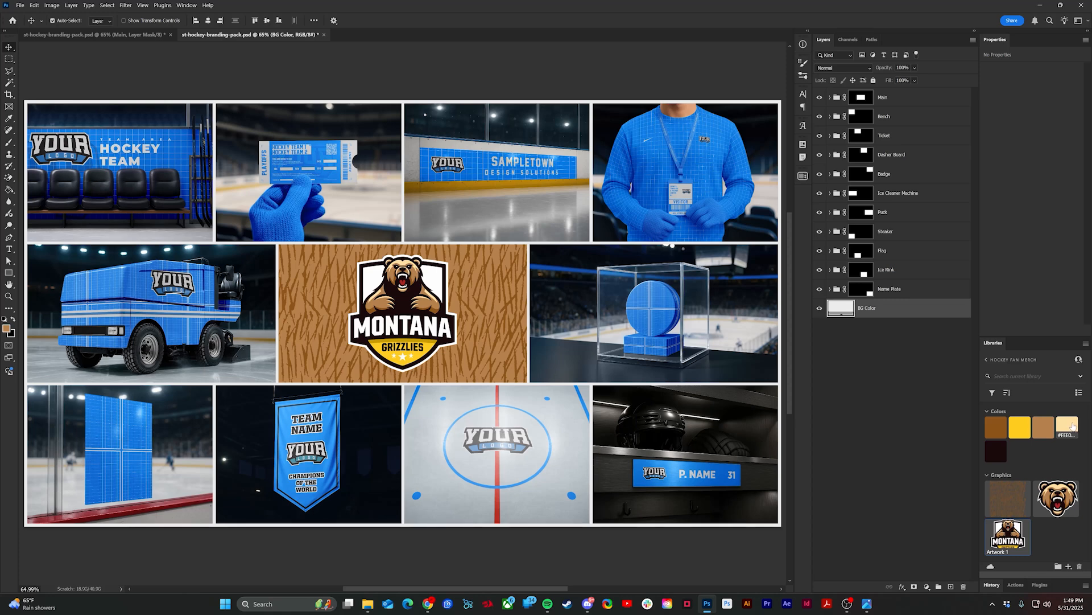
click(1072, 426)
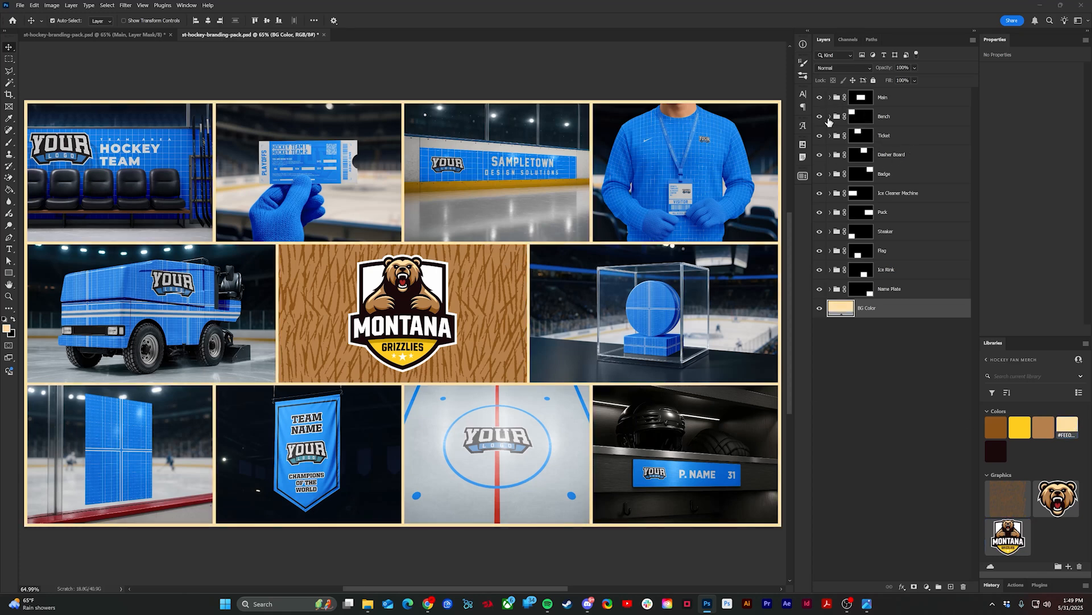
- Expand the Bench group and its Comp subgroup, and open the Design smart object's contents for editing
click(829, 117)
scroll(161, 135, up, 1)
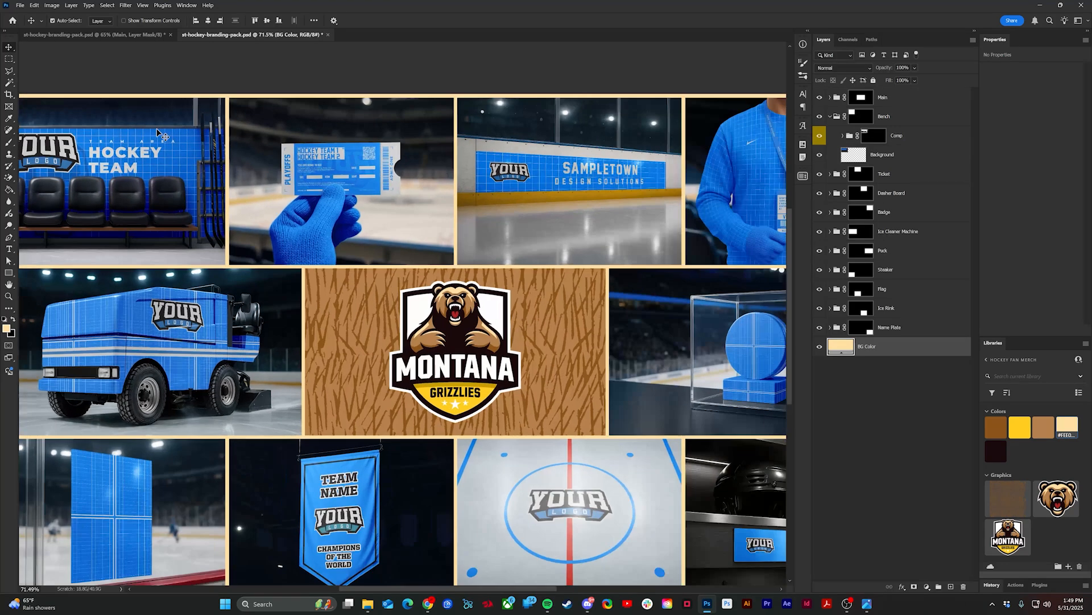
scroll(161, 135, up, 5)
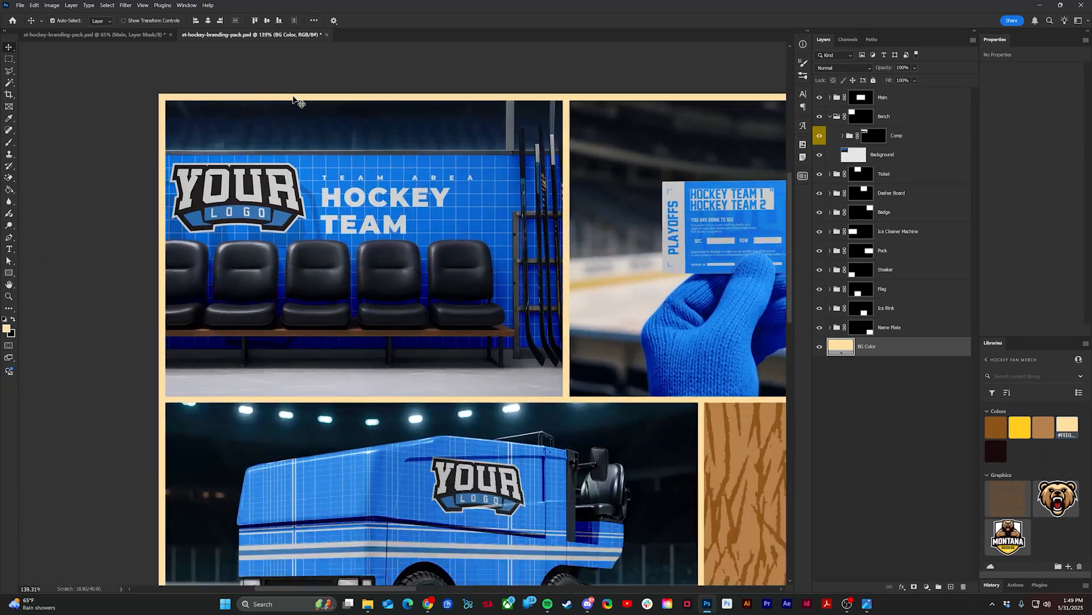
scroll(295, 100, up, 2)
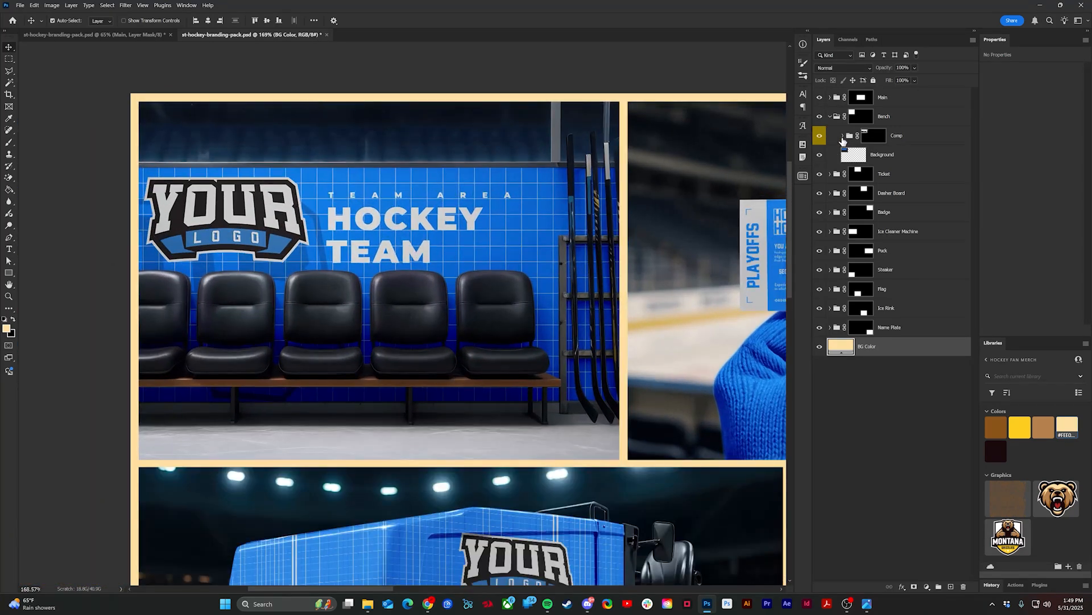
click(885, 117)
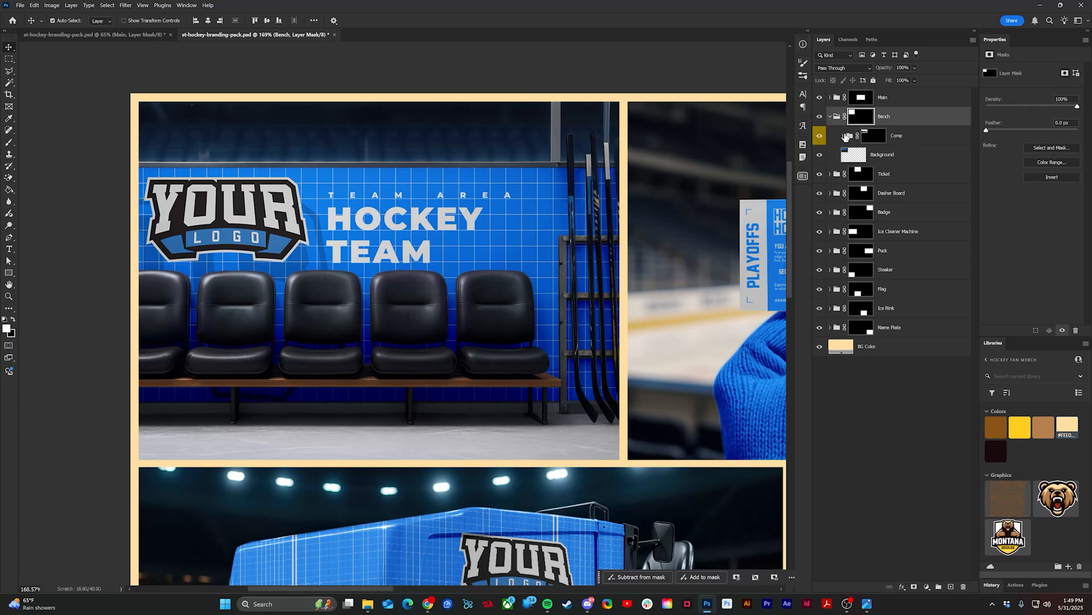
click(845, 136)
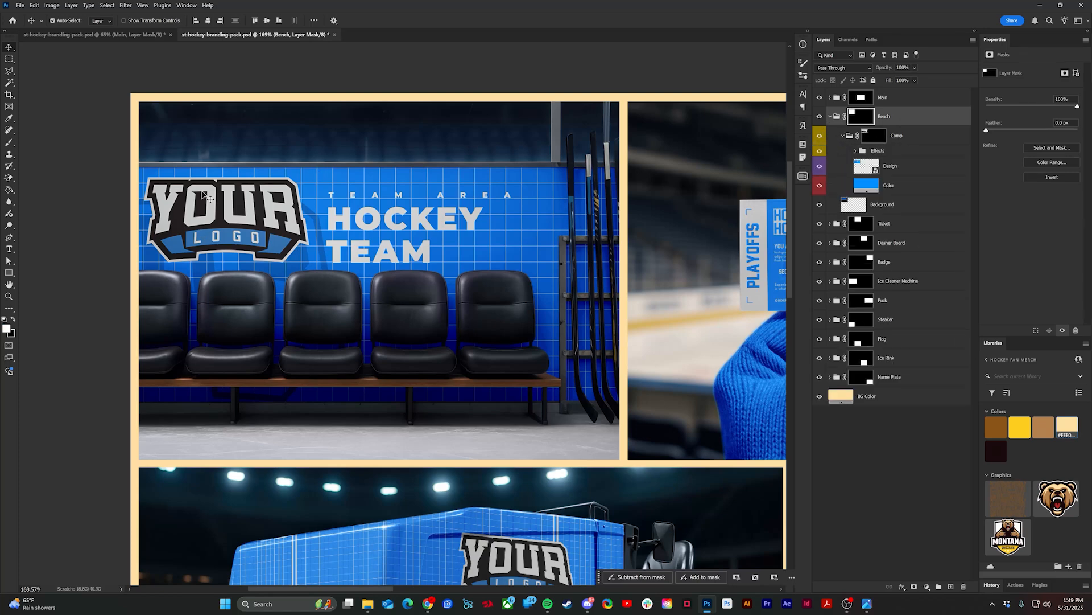
click(871, 171)
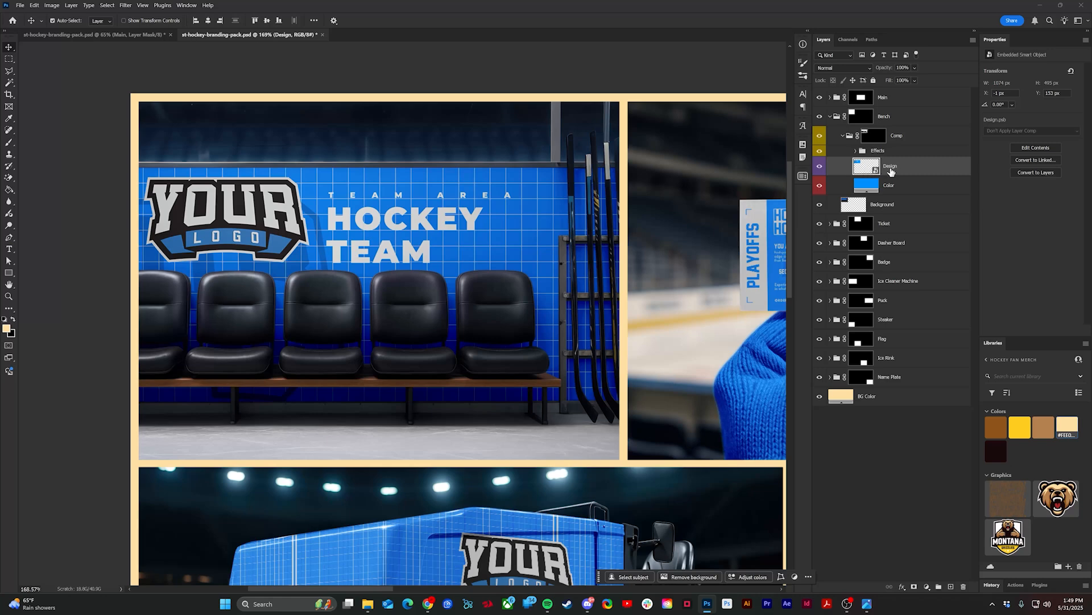
double_click(869, 167)
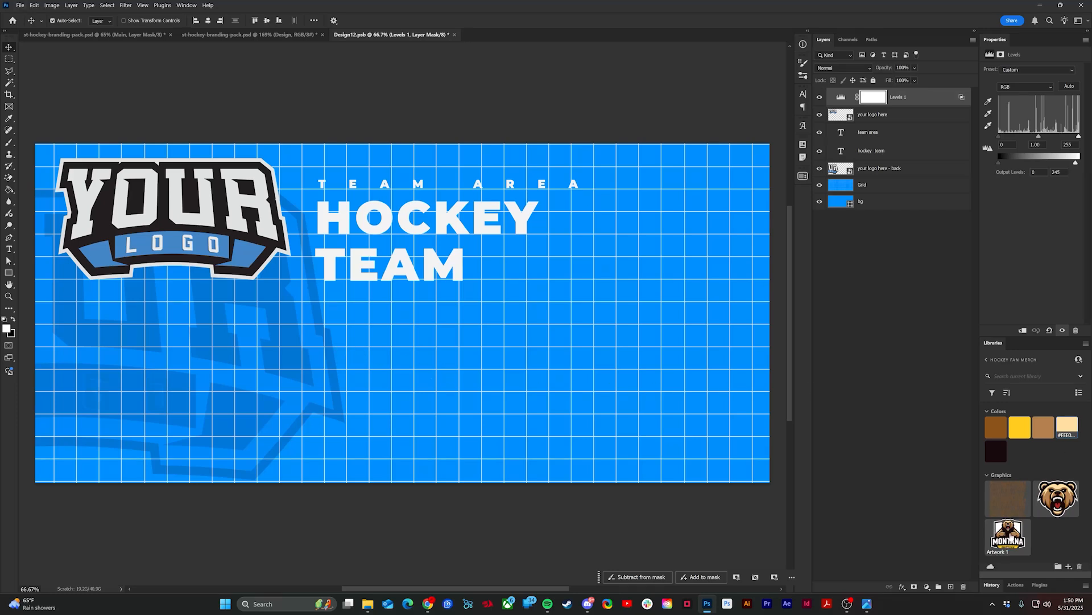
- Place the Montana Grizzlies logo above the your logo here layer, scale it to about 211%, and center it over the placeholder logo
drag(1008, 538, 894, 104)
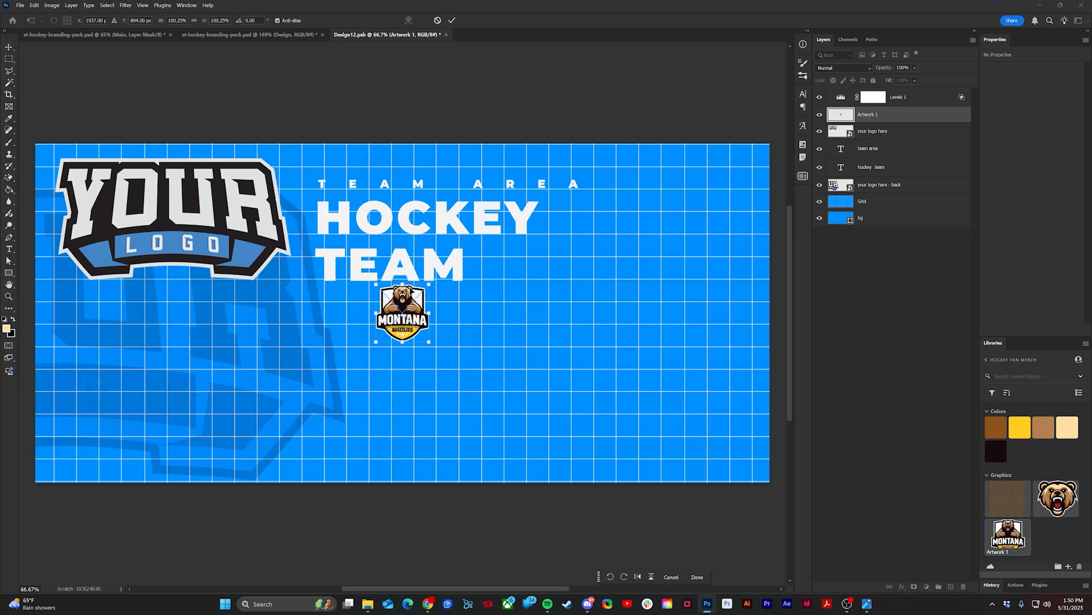
drag(410, 292, 410, 276)
drag(270, 227, 143, 156)
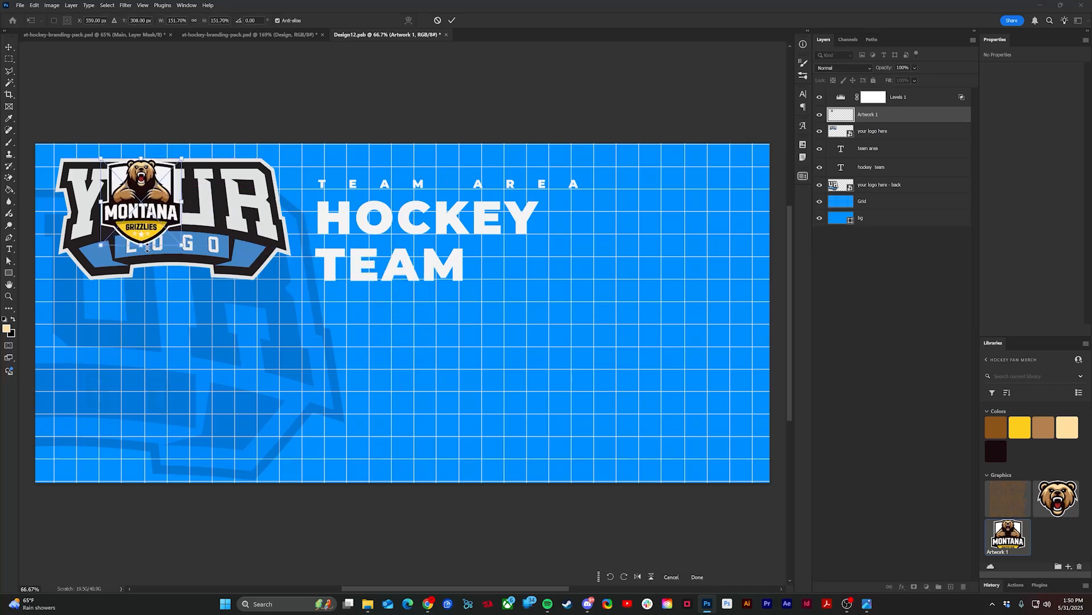
drag(141, 246, 183, 265)
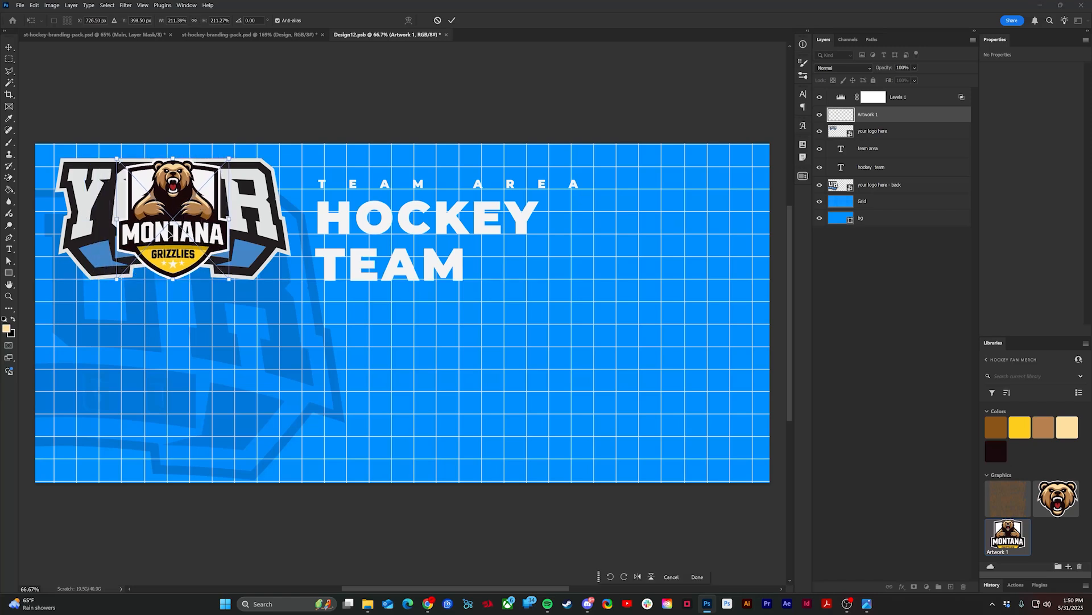
drag(181, 180, 182, 186)
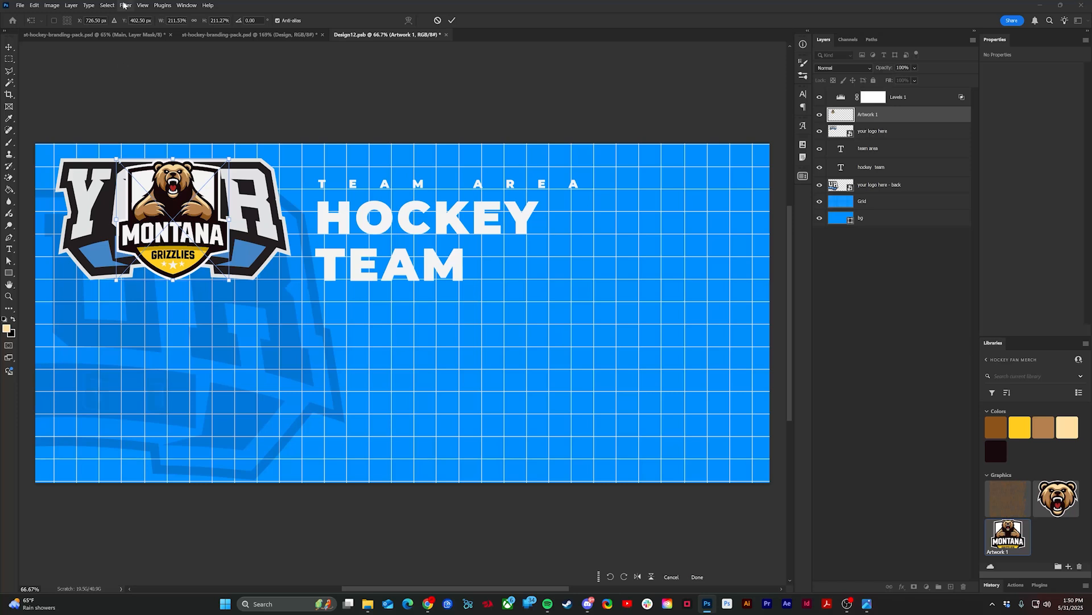
key(Return)
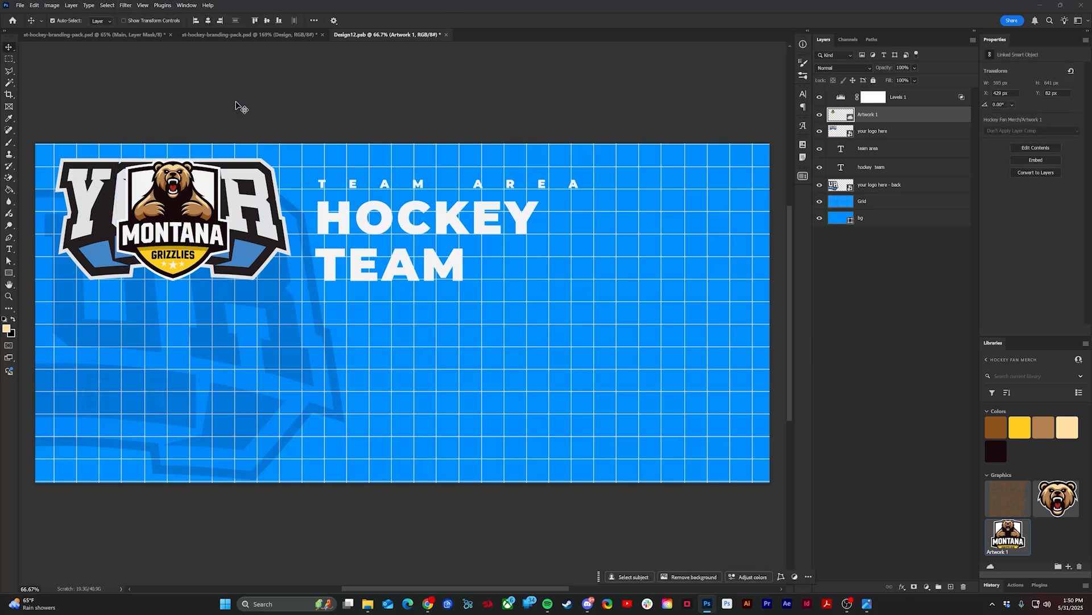
- Check the Smart Guides setting among the view's display options
click(142, 6)
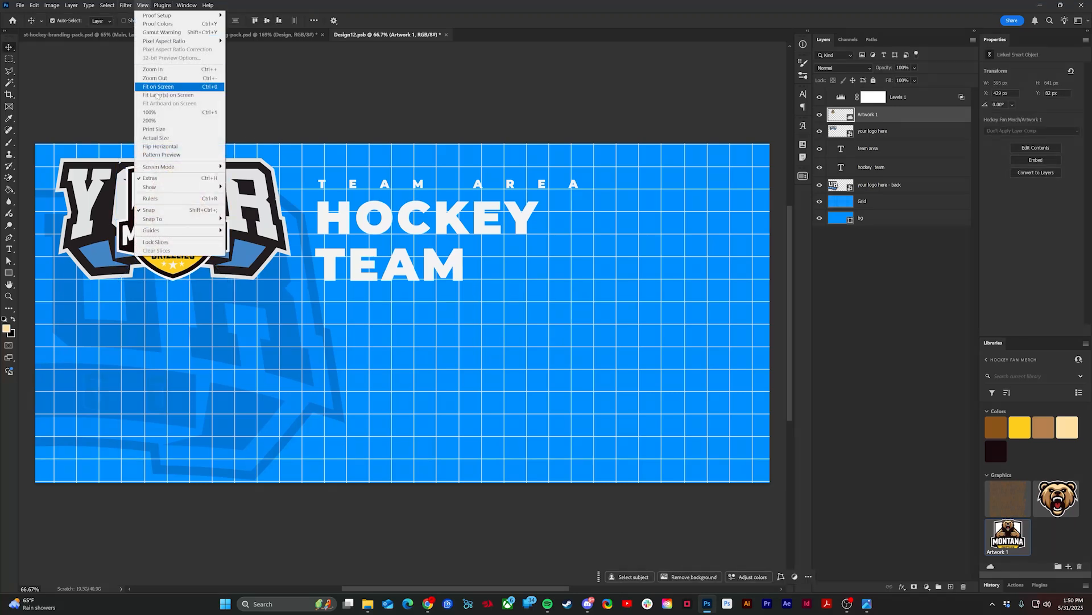
mouse_move(168, 186)
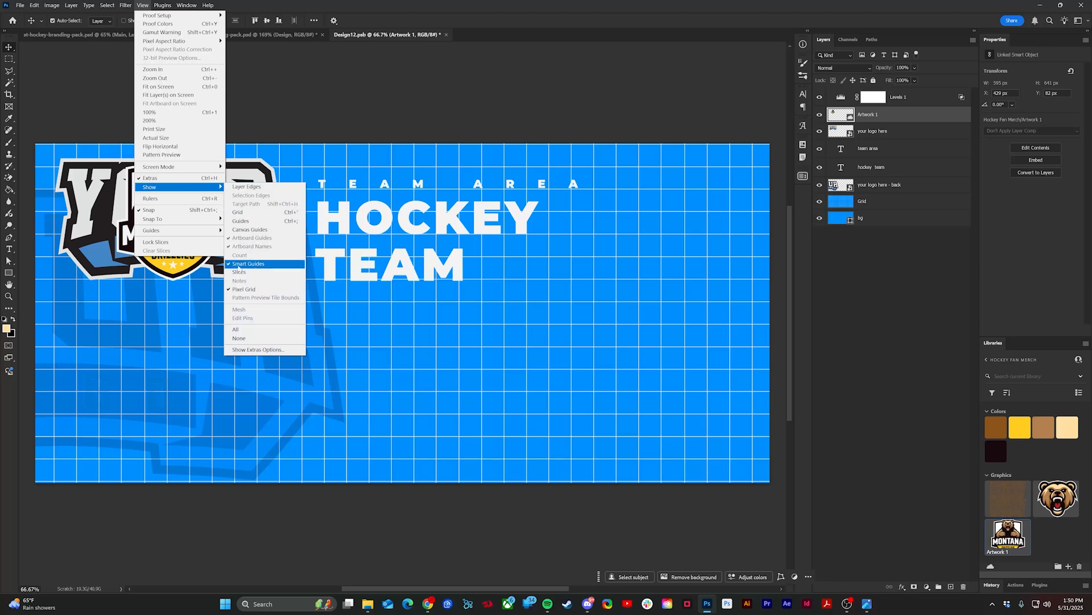
click(228, 264)
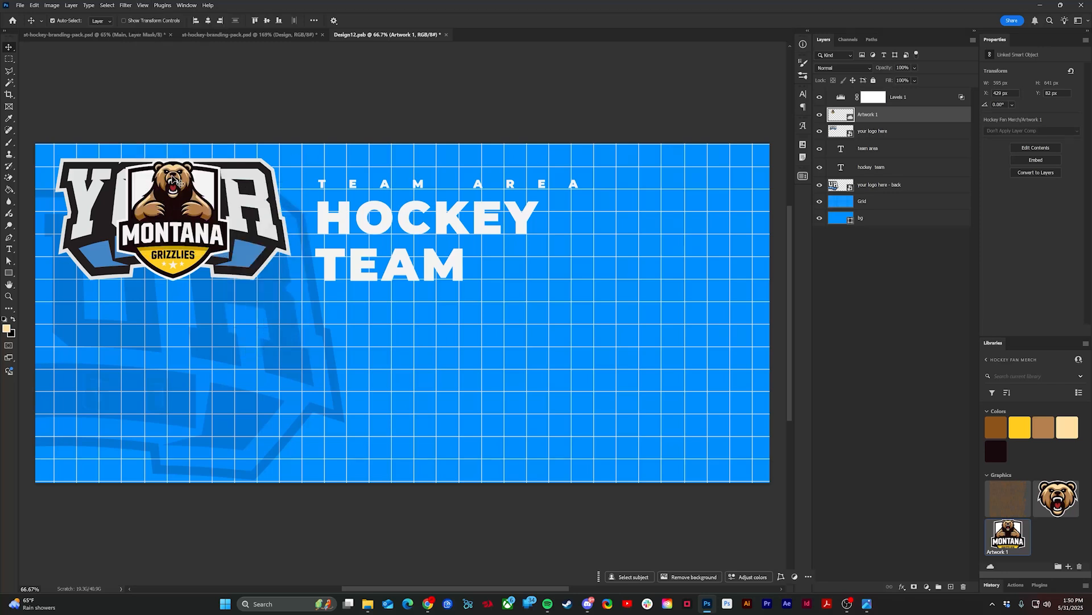
- Delete the your logo here placeholder layer behind the Montana Grizzlies logo
click(246, 186)
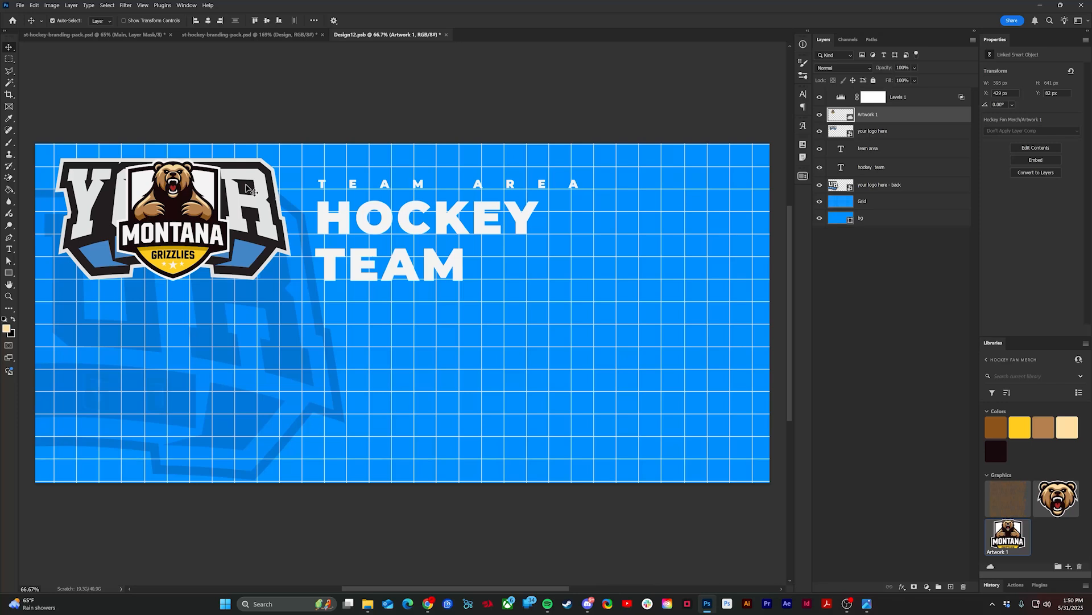
key(Delete)
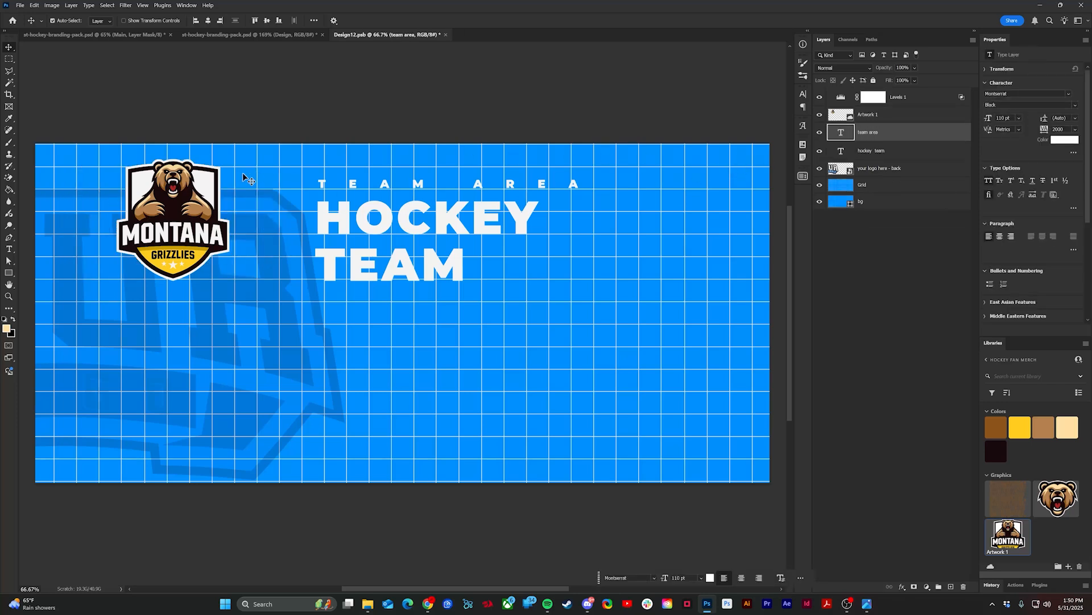
- Place the bear head graphic above the your logo here - back layer, scale it to about 747%, and let it run off the design's left edge
click(877, 169)
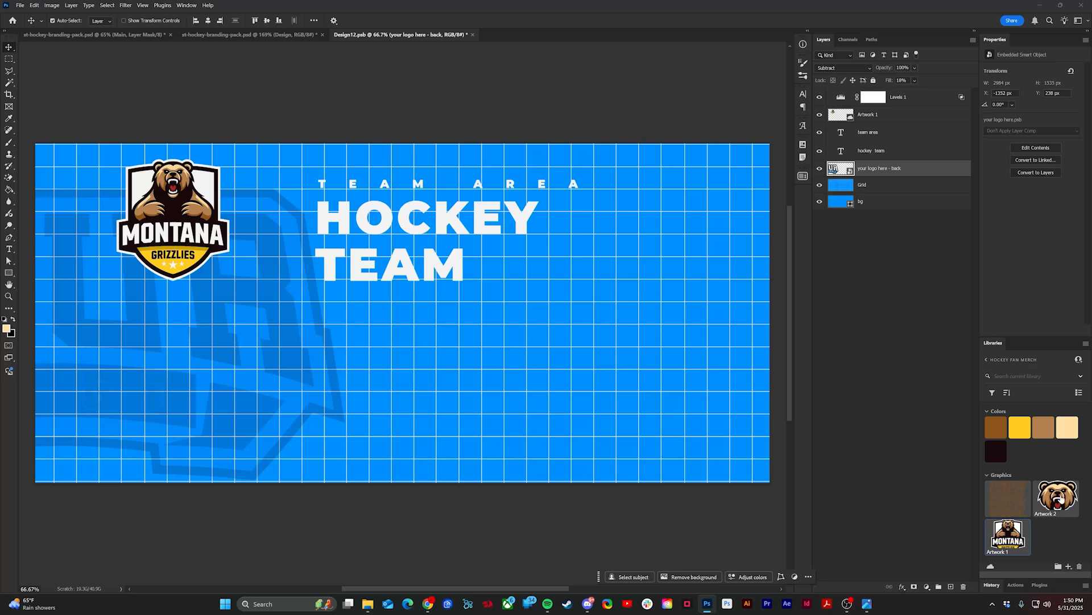
drag(1060, 500, 902, 171)
drag(410, 312, 346, 373)
scroll(244, 310, down, 2)
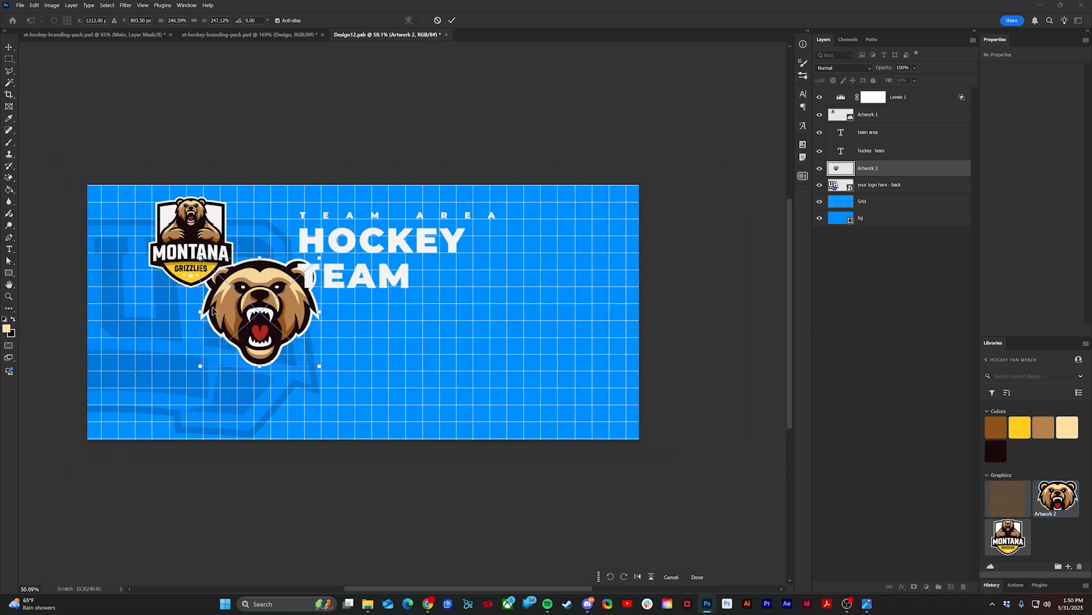
drag(202, 313, 553, 294)
drag(668, 288, 244, 276)
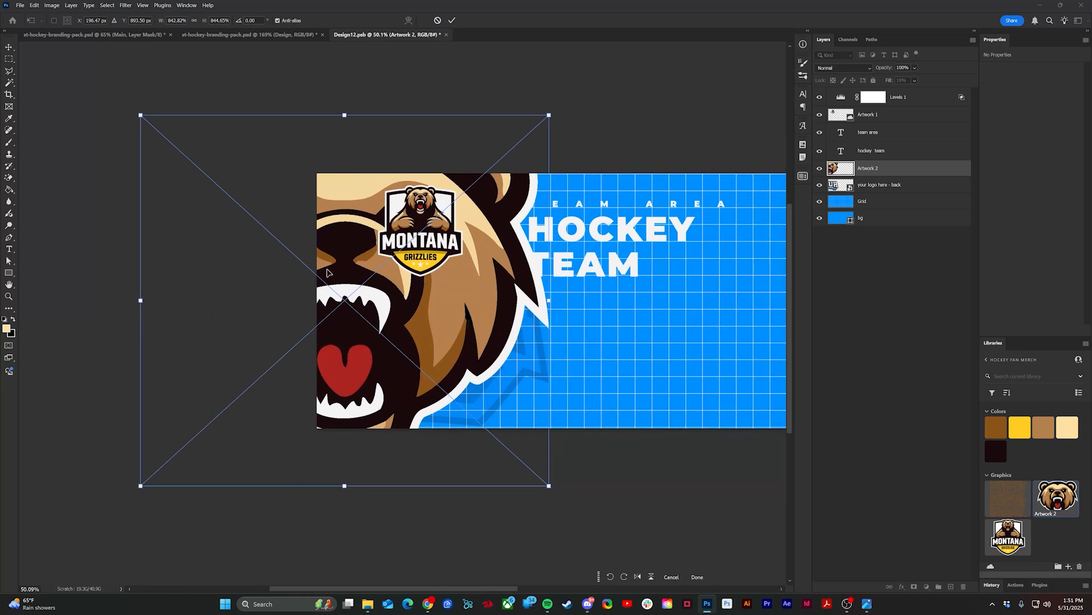
drag(510, 252, 511, 279)
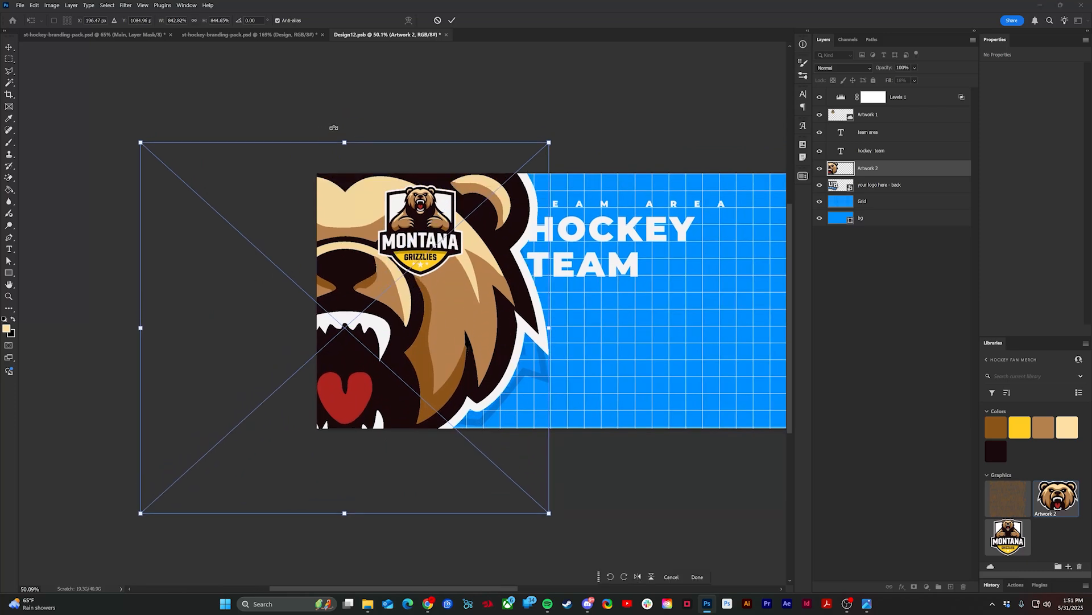
drag(343, 143, 344, 182)
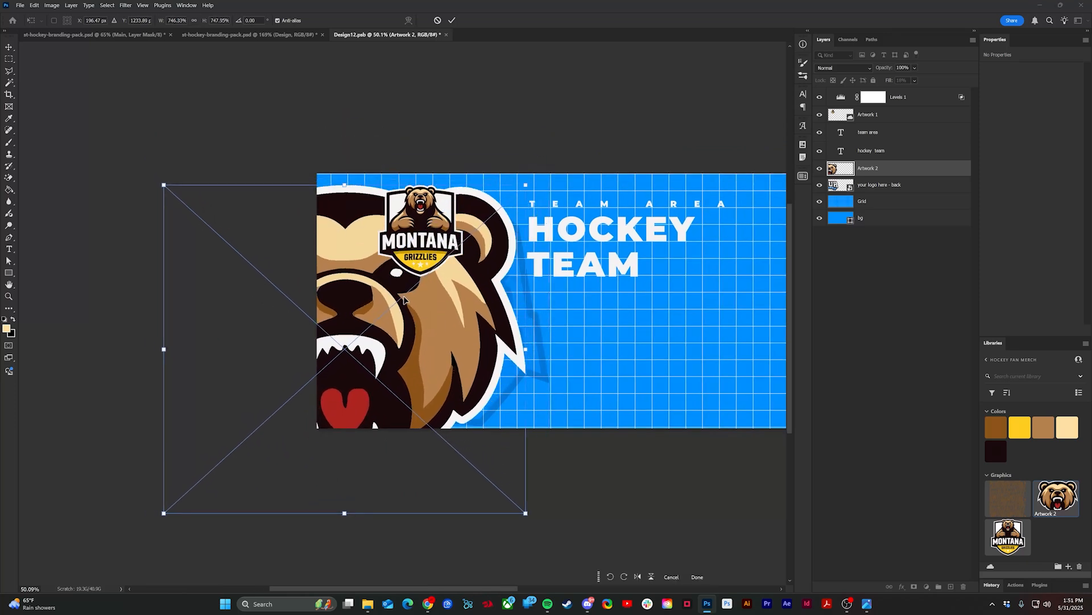
mouse_move(401, 302)
mouse_down()
mouse_move(418, 302)
mouse_move(404, 301)
mouse_up()
key(Return)
scroll(505, 328, up, 2)
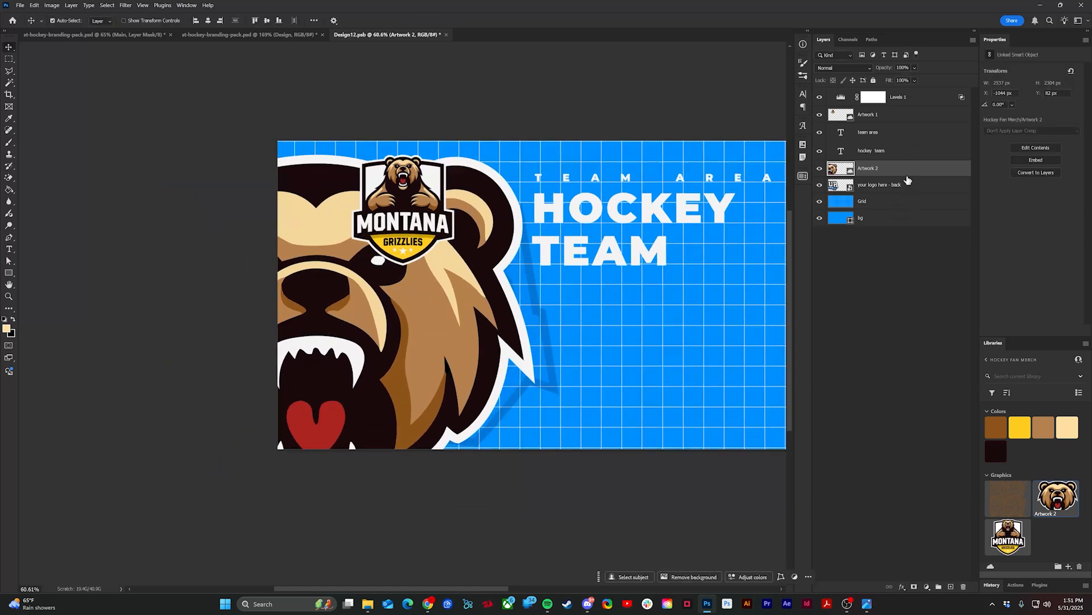
- Delete the your logo here - back layer and set the bear head layer's fill to 18%
click(911, 192)
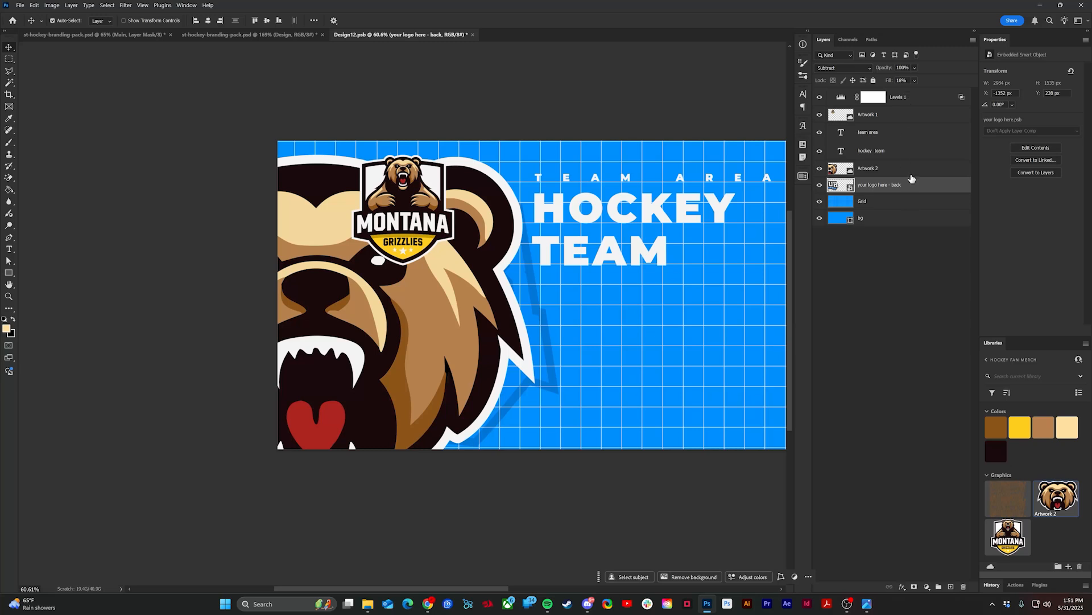
key(Delete)
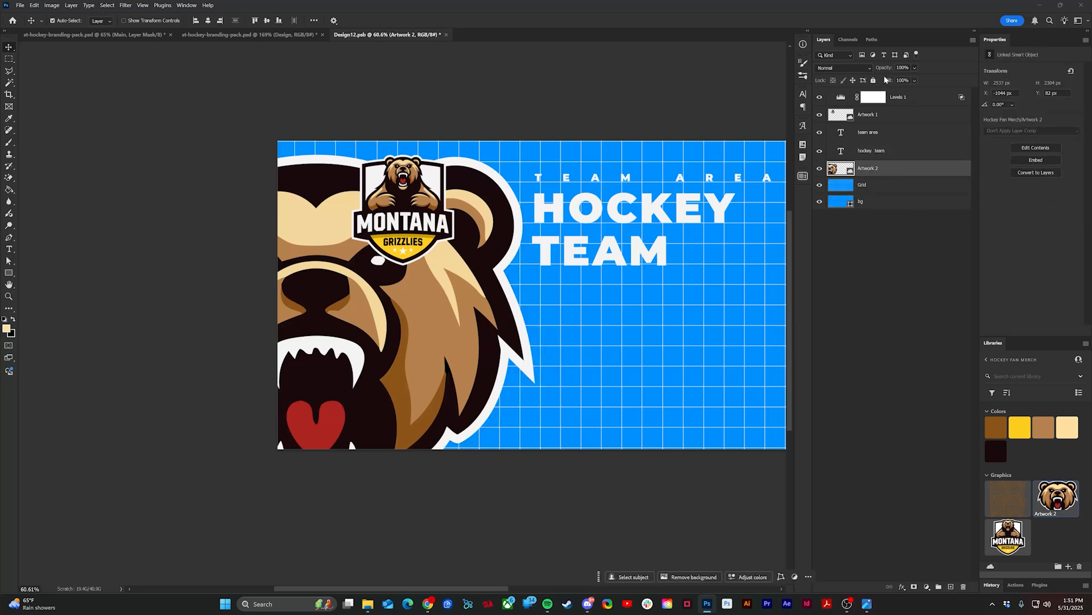
text(18)
key(Return)
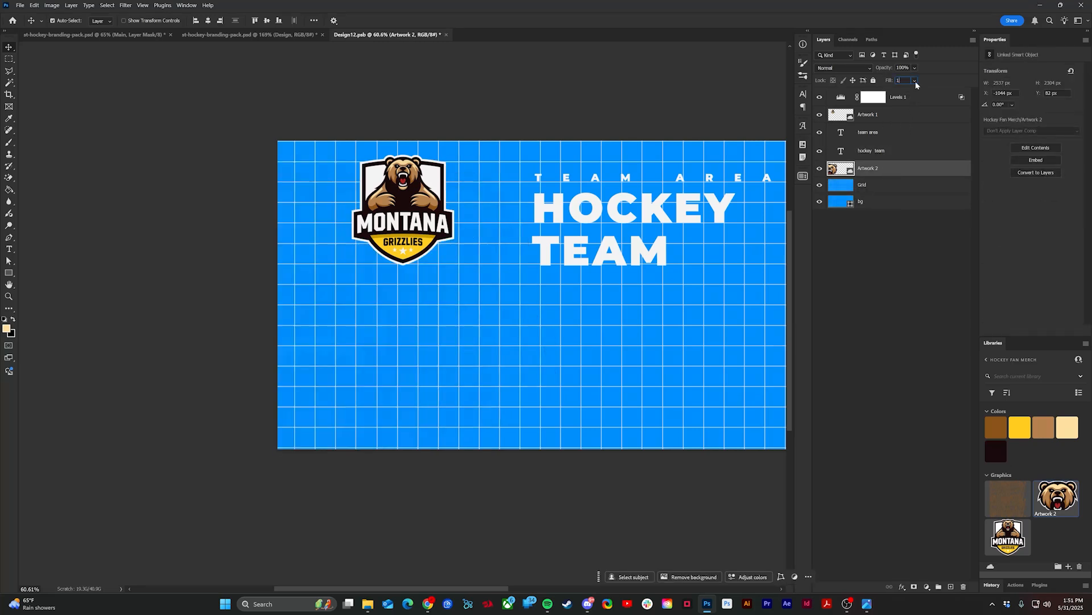
key(ctrl+0)
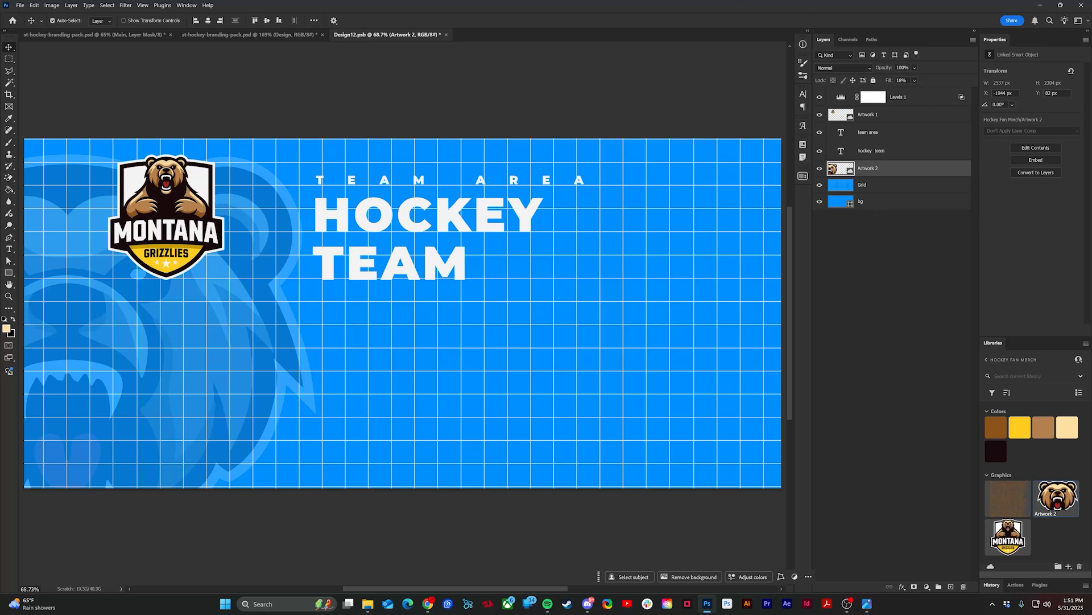
- Delete the Grid layer and recolor the bg shape with the library's light brown
click(907, 187)
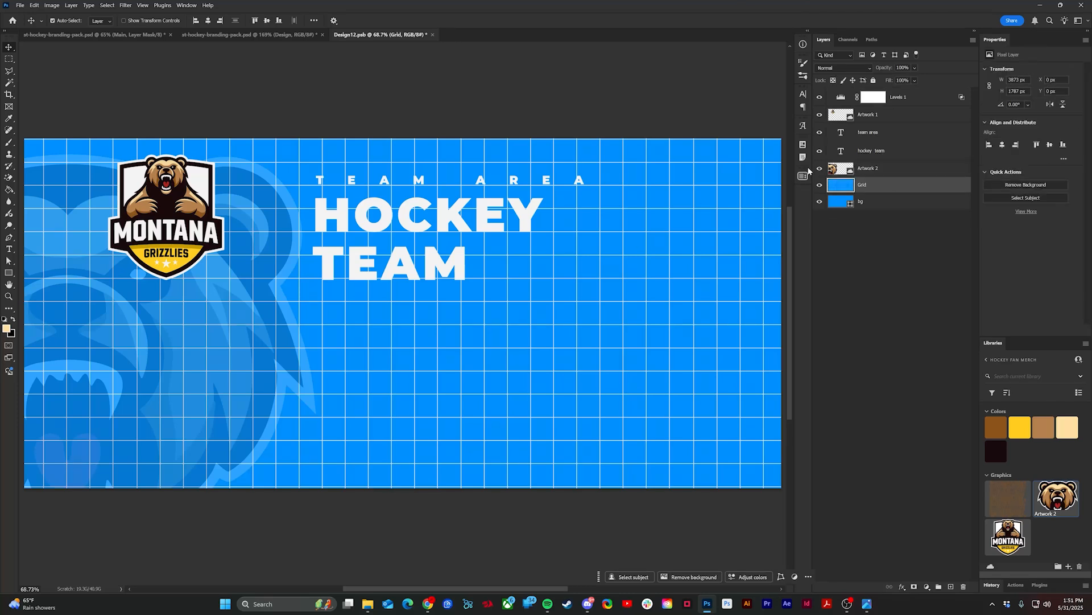
key(Delete)
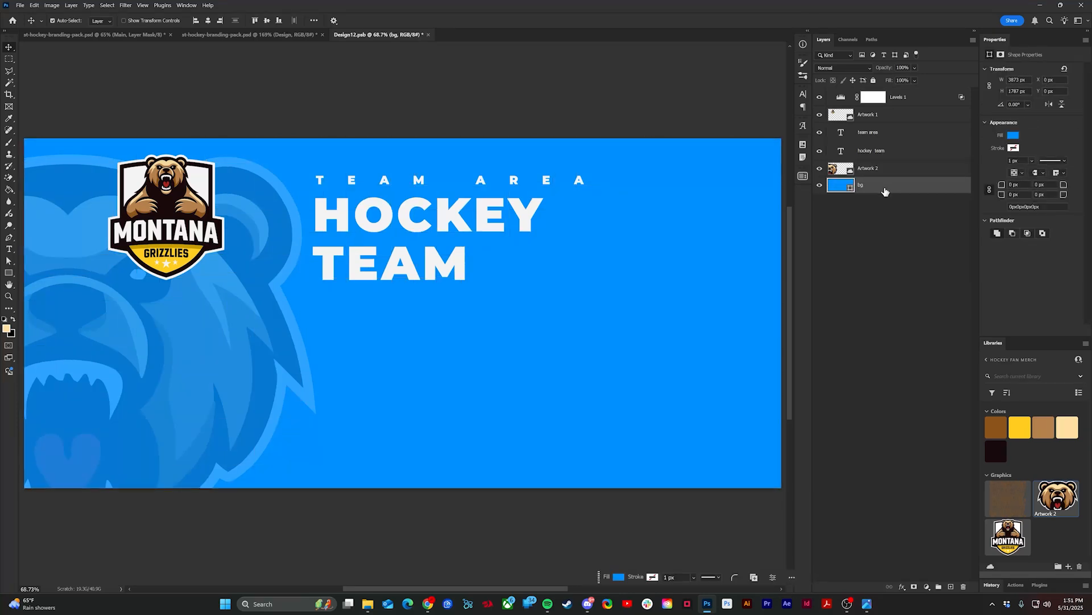
click(1043, 428)
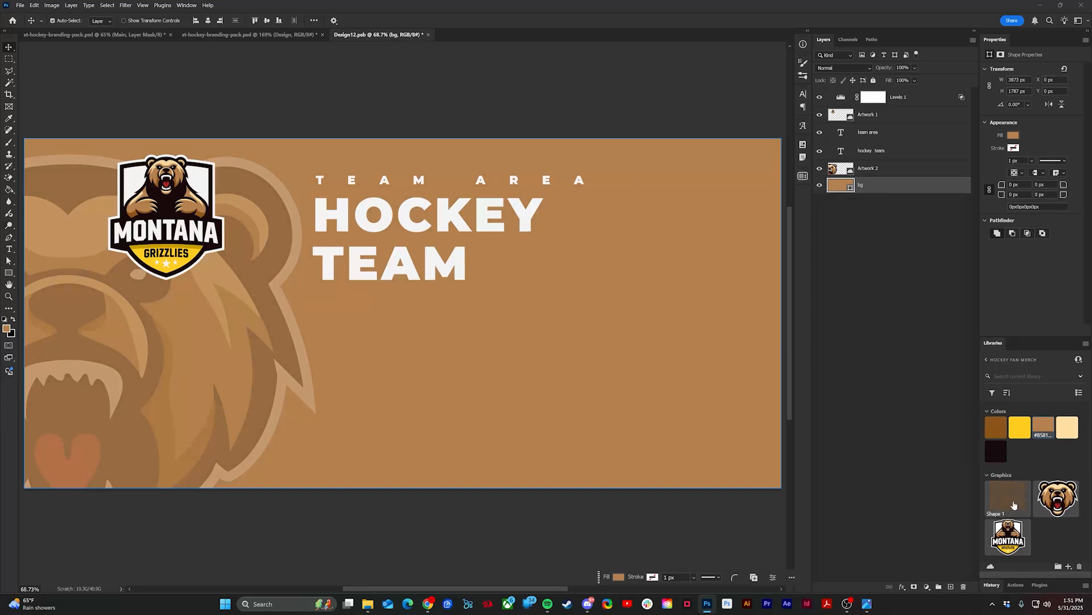
- Place the Shape 1 fur pattern above the bg layer, rotate it a quarter turn, and enlarge it to cover the whole design
drag(1011, 502, 899, 191)
scroll(512, 250, down, 5)
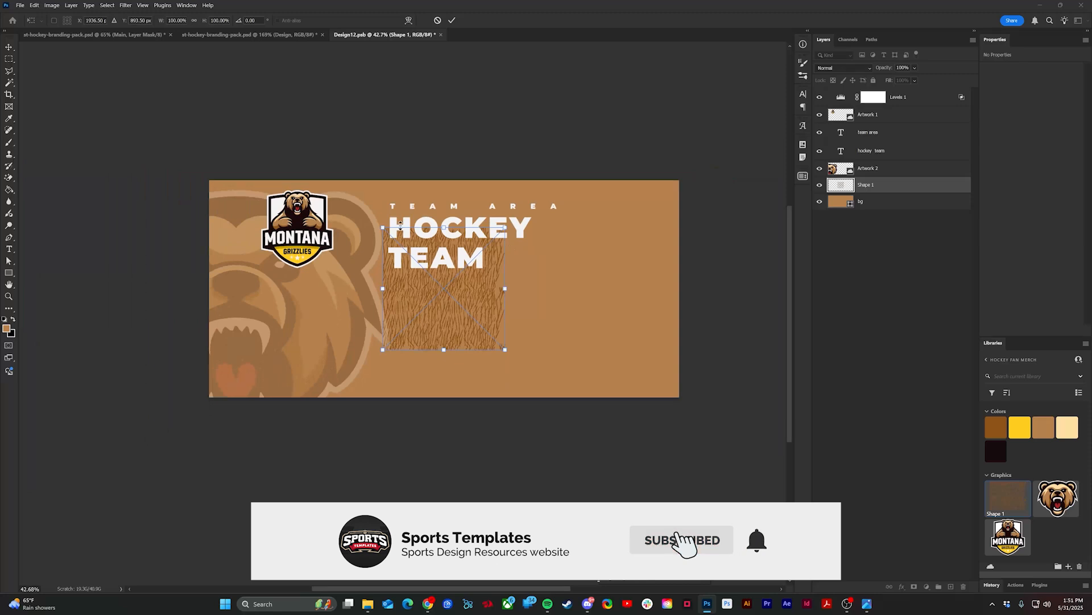
drag(439, 218, 443, 219)
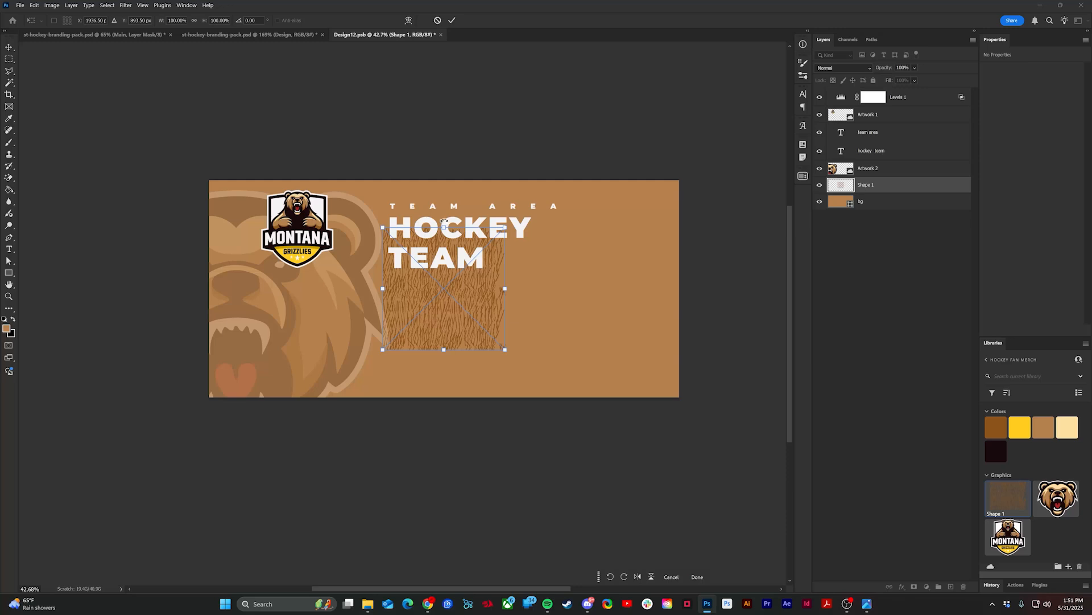
drag(444, 221, 701, 293)
key(Return)
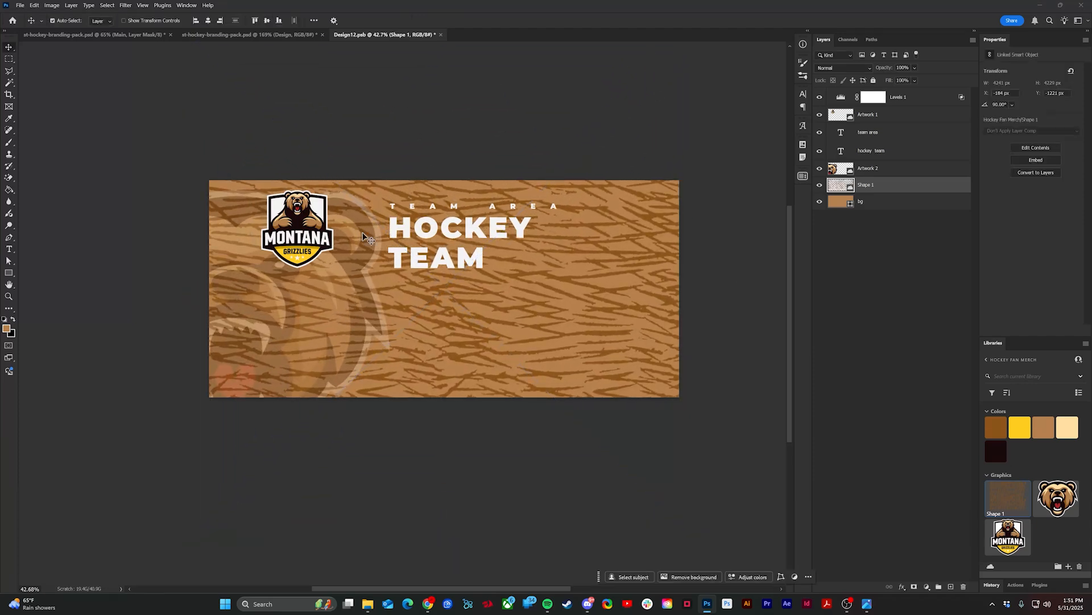
- Mask the Shape 1 fur pattern with the inverted outline of the bear head layer so the pattern is hidden behind the head
scroll(434, 373, up, 1)
scroll(433, 347, up, 1)
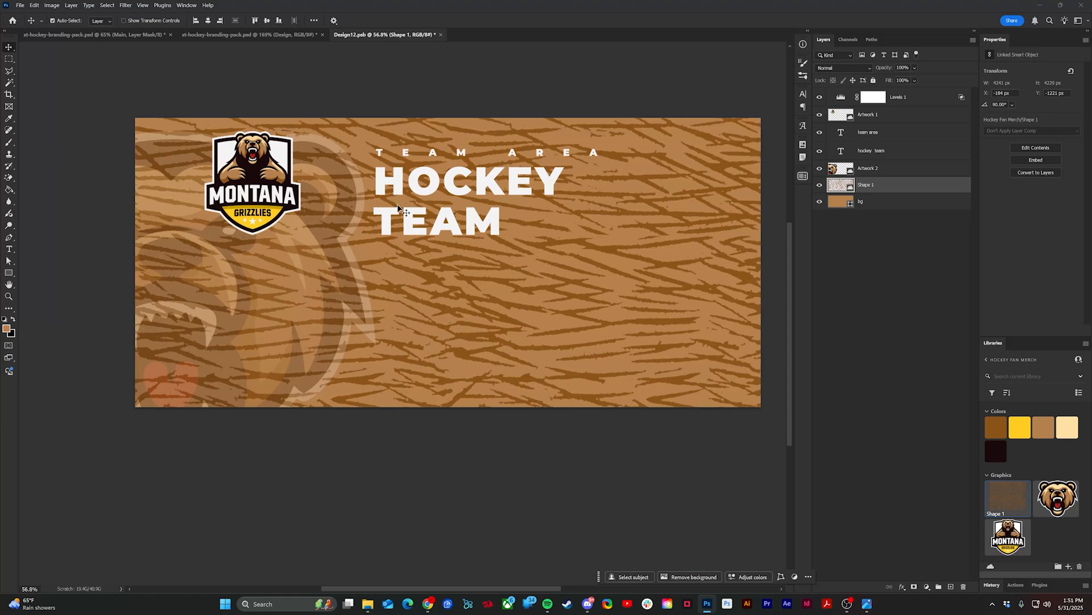
scroll(251, 271, up, 3)
scroll(184, 286, up, 3)
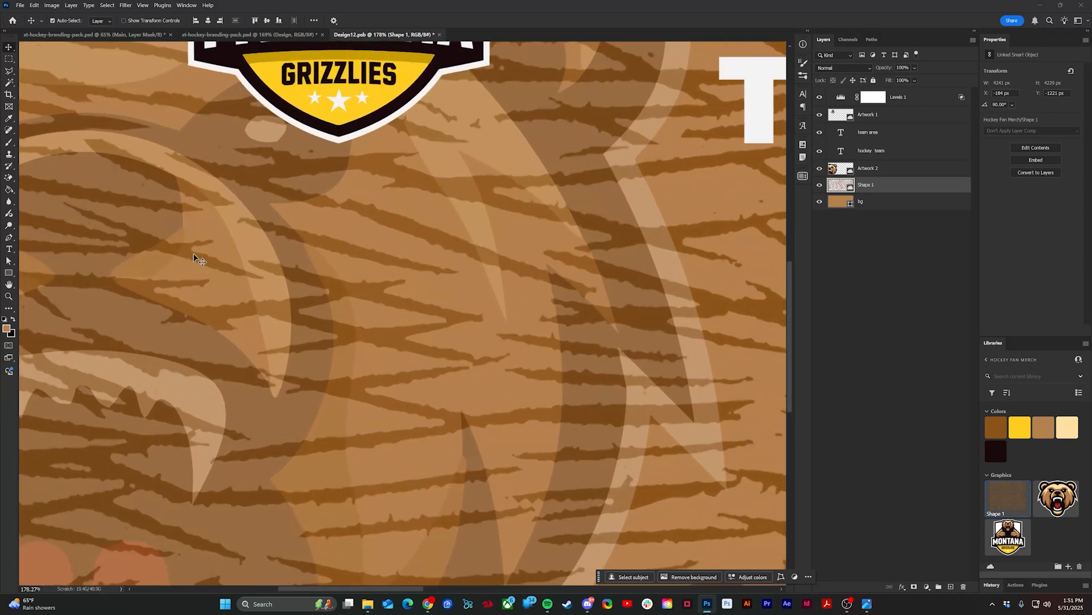
scroll(194, 257, down, 5)
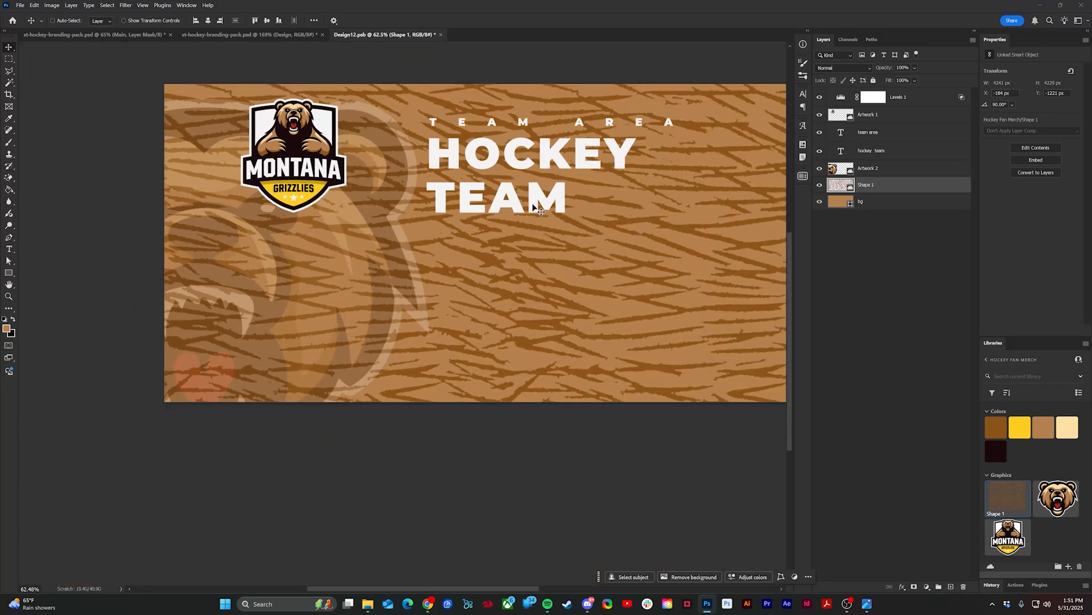
scroll(537, 210, up, 1)
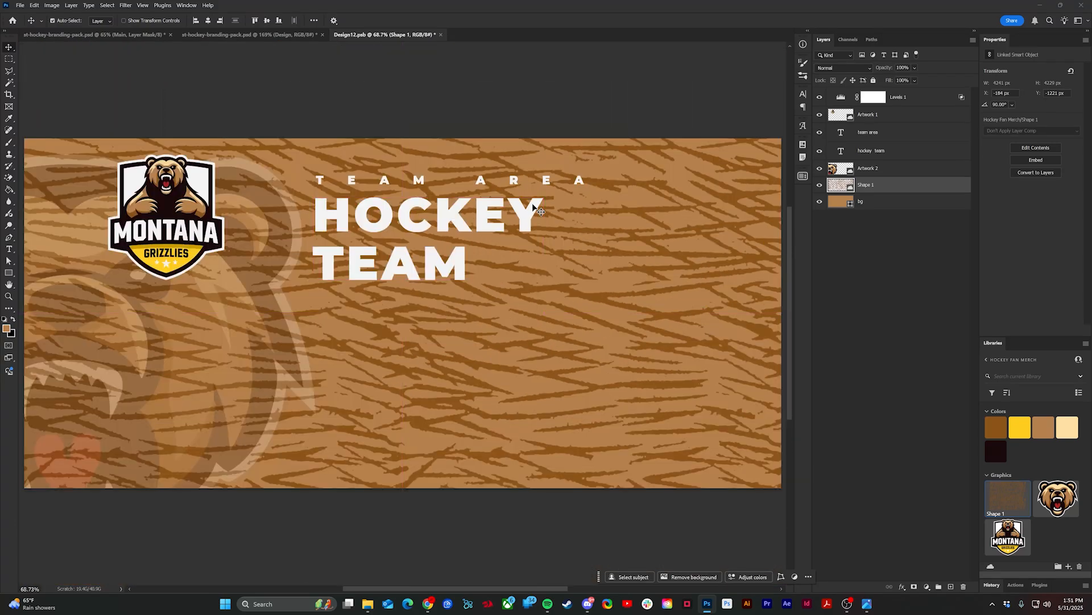
click(847, 171)
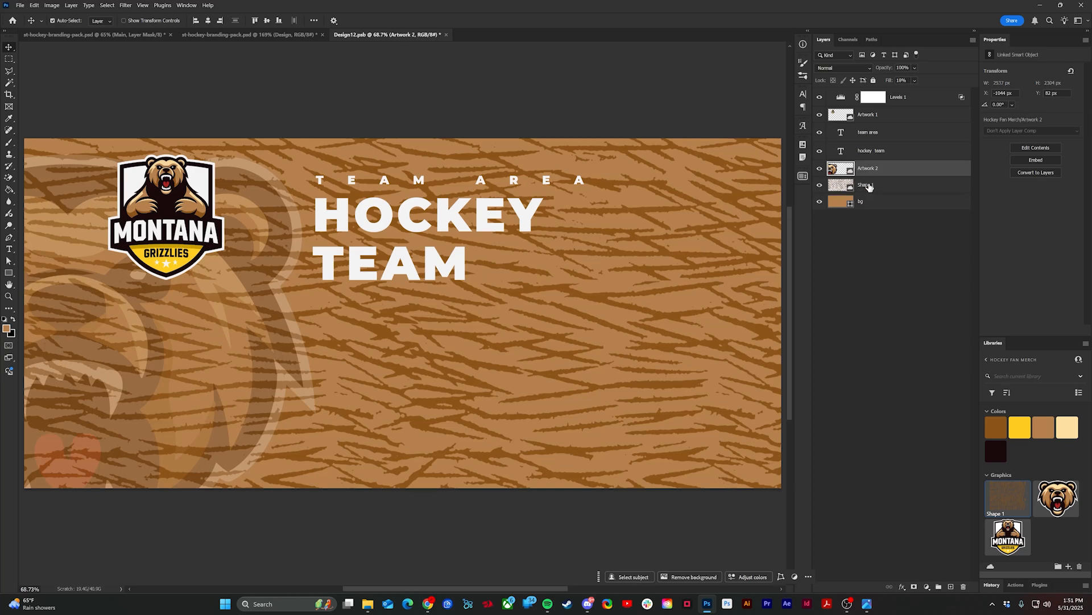
ctrl+click(841, 168)
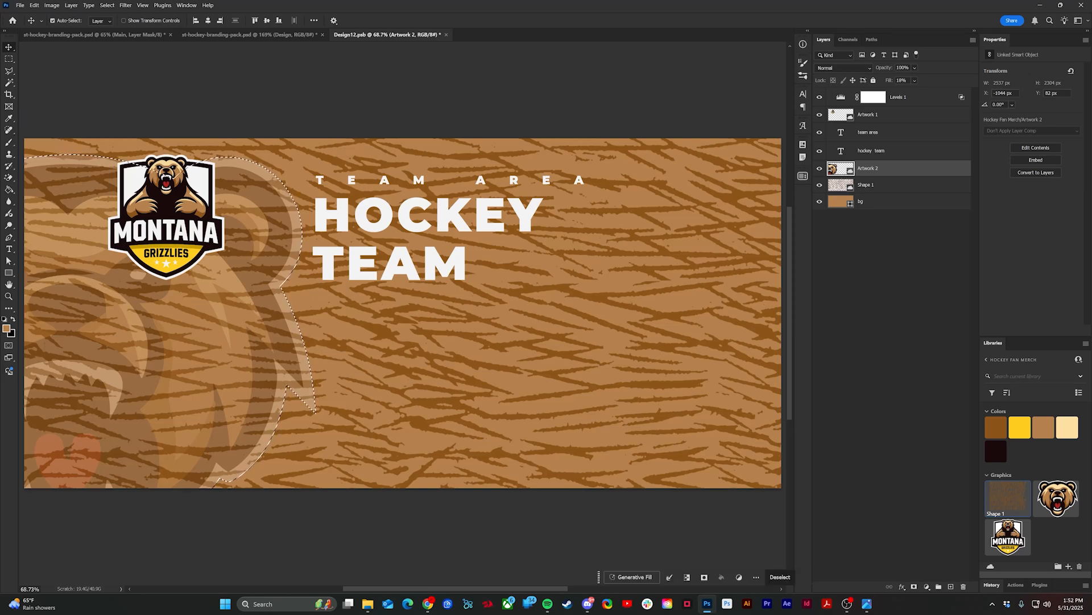
click(844, 186)
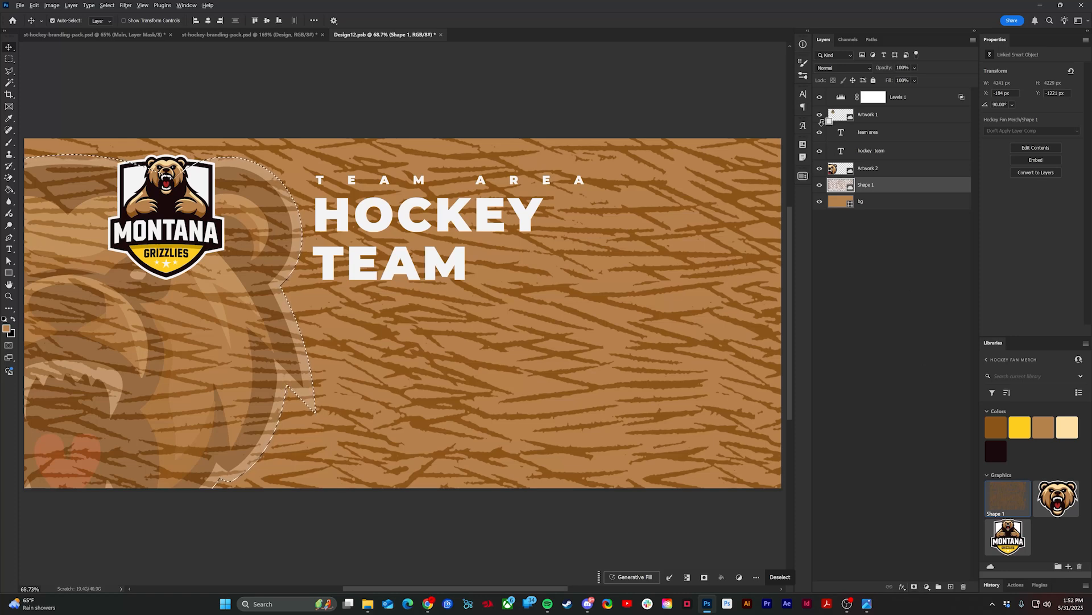
click(912, 586)
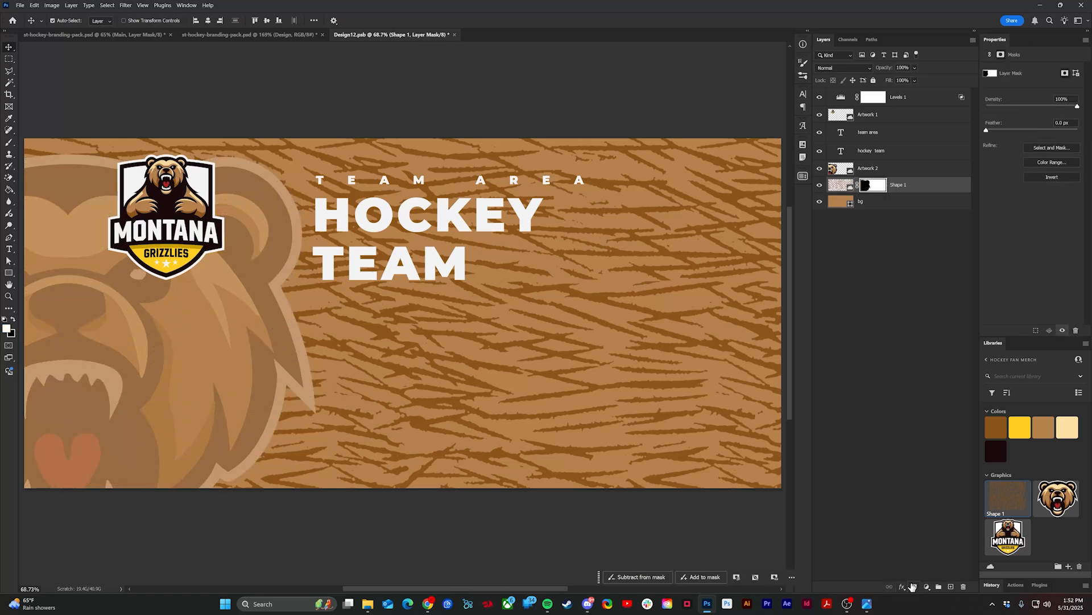
click(838, 186)
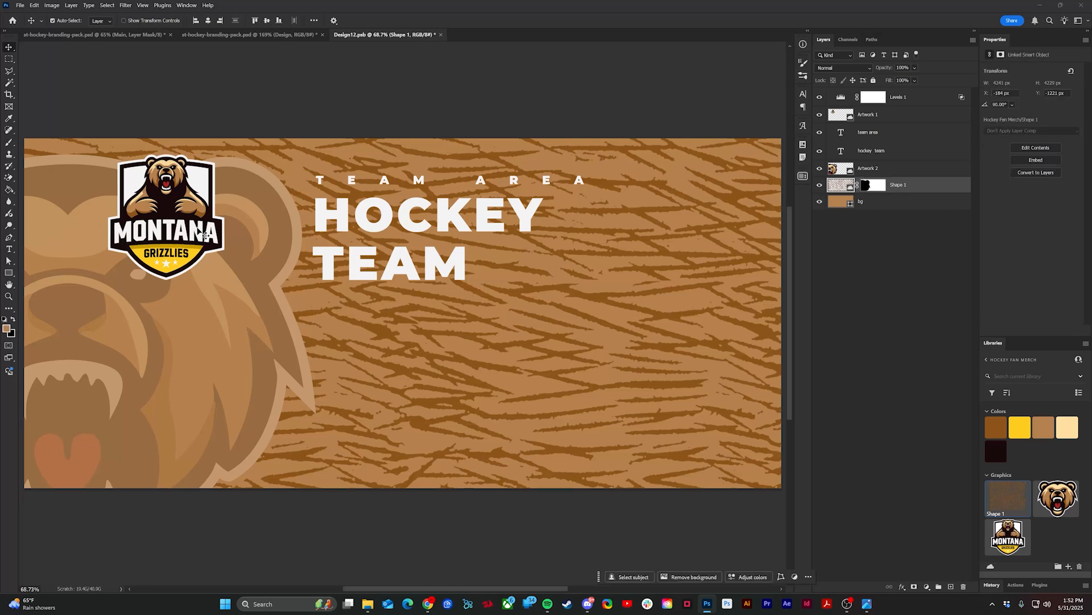
- Set the font of the hockey team and team area text layers to Jersey M54 Regular
click(506, 215)
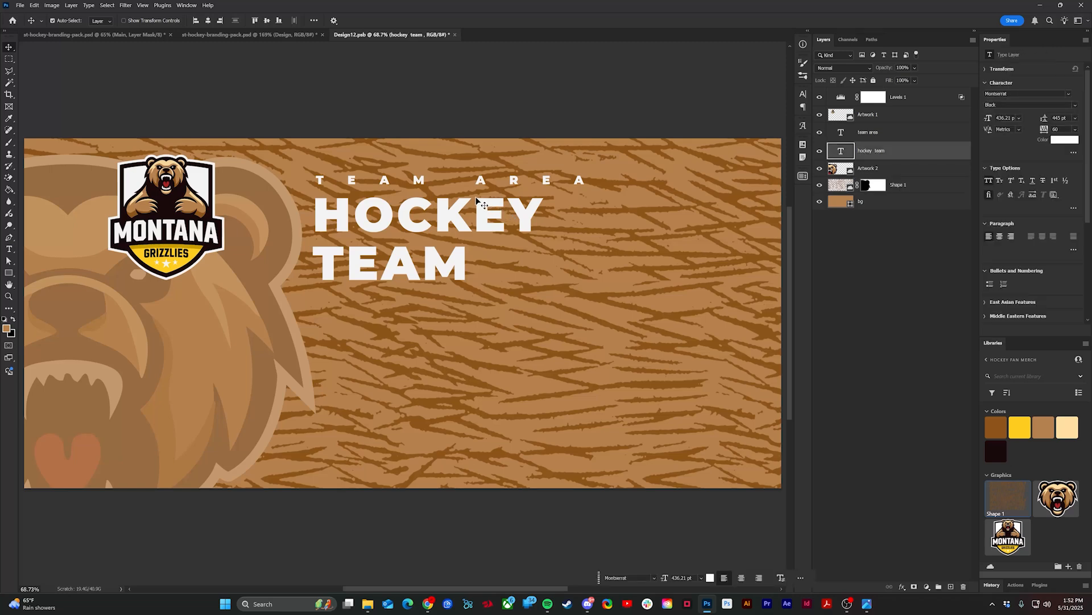
shift+click(914, 137)
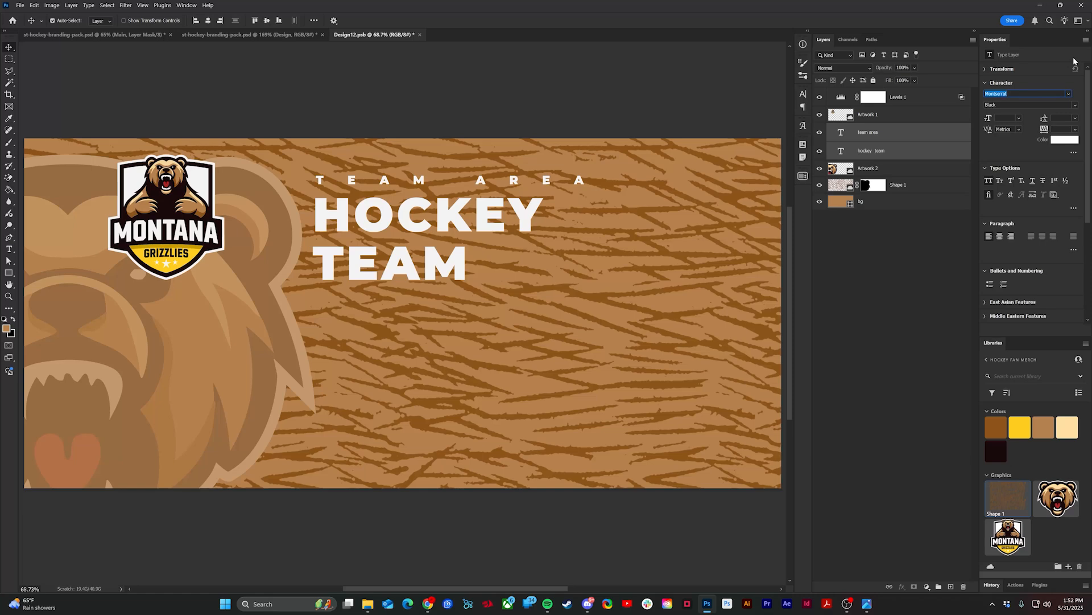
text(m)
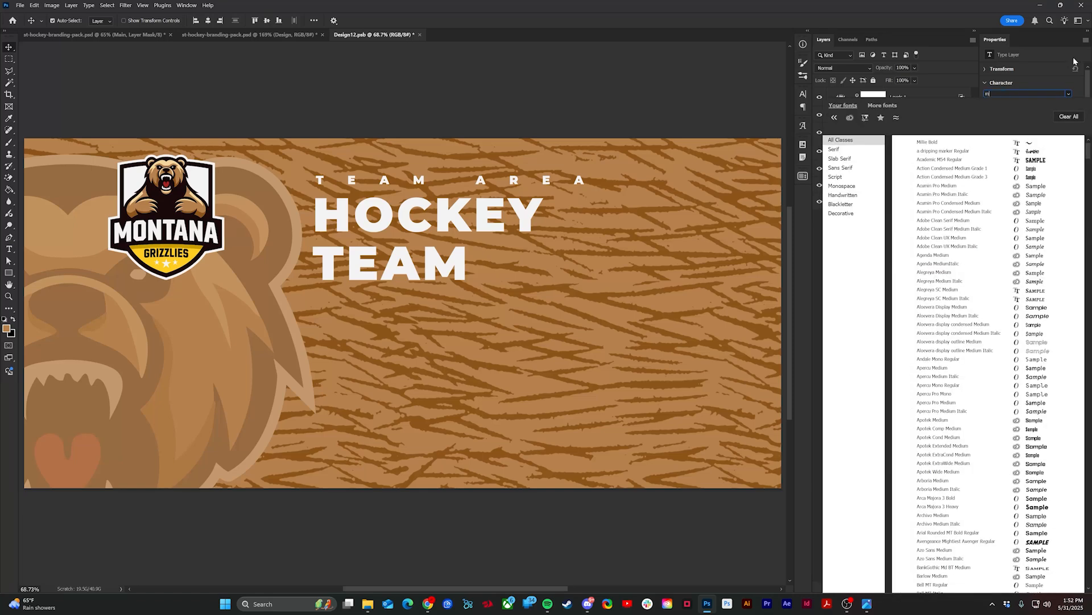
text(54)
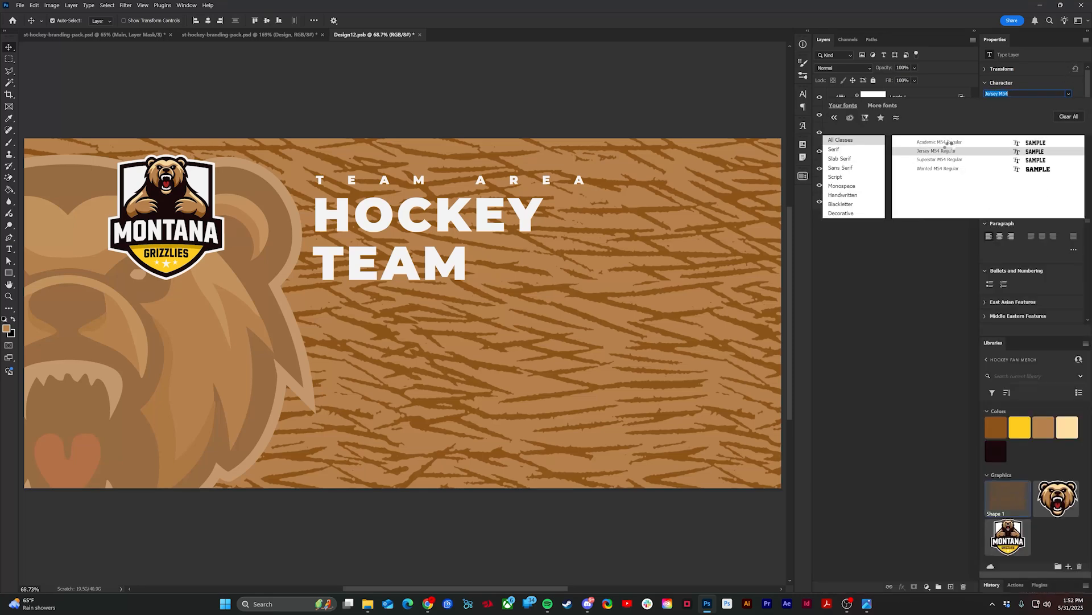
click(940, 151)
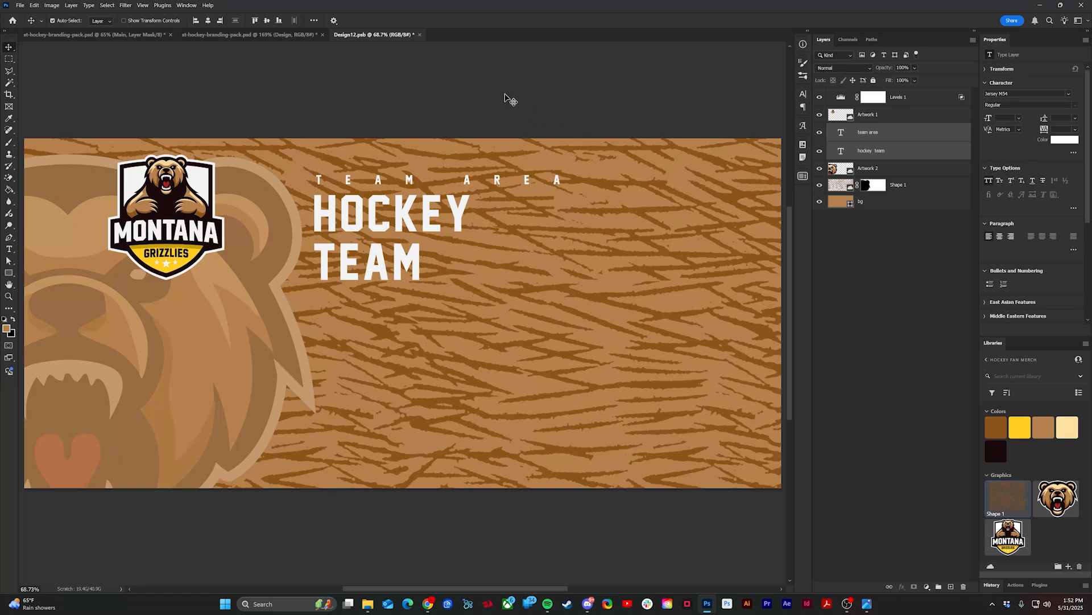
- Replace the hockey team headline text with MONTANA GRIZZLIES
double_click(380, 218)
key(ctrl+a)
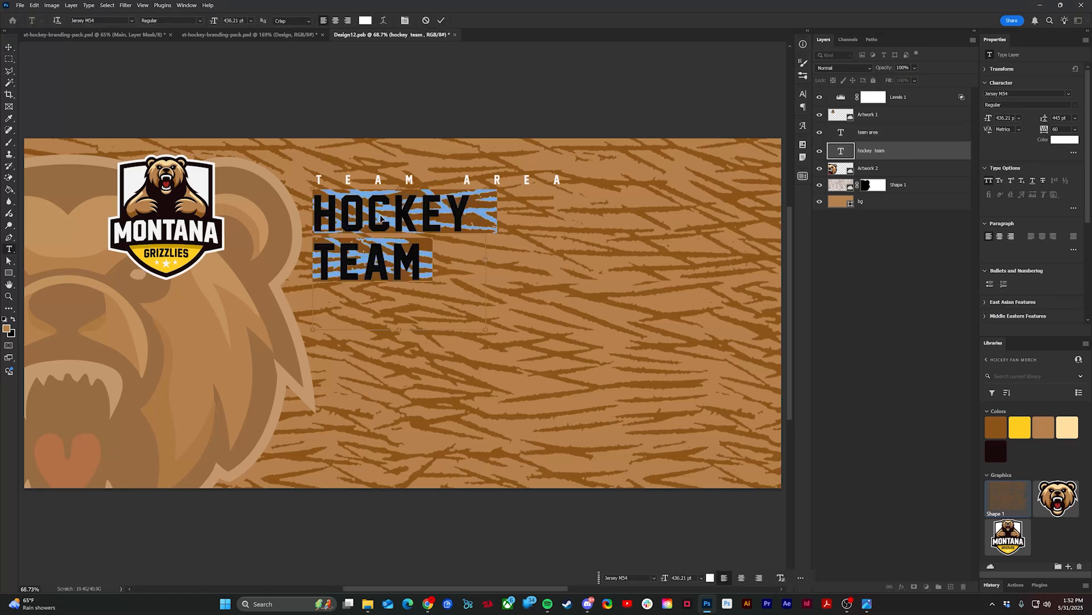
text(MON)
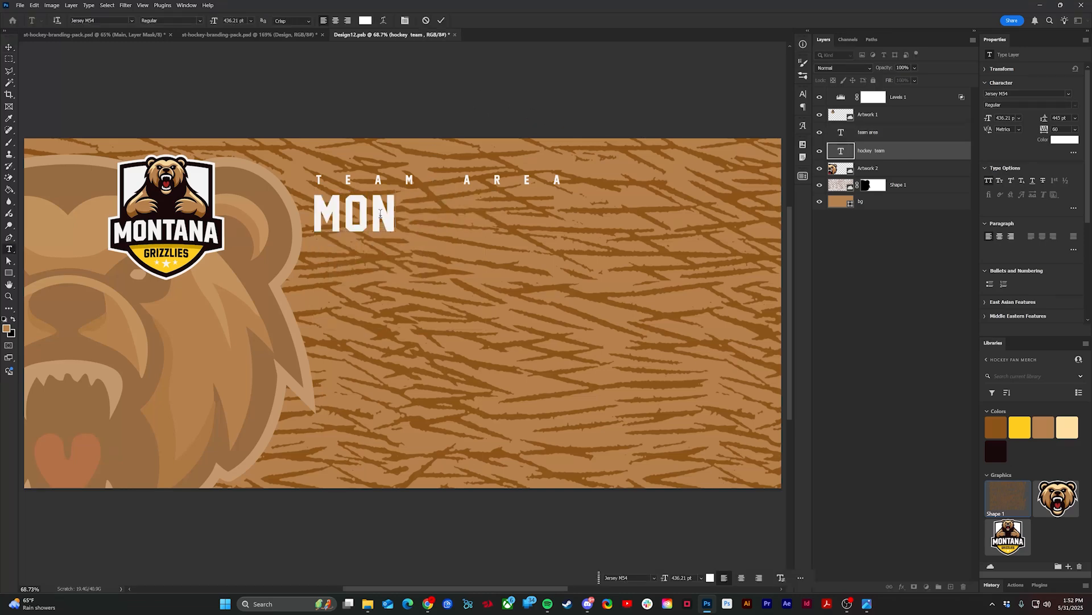
text(TANA GRIZZLIES)
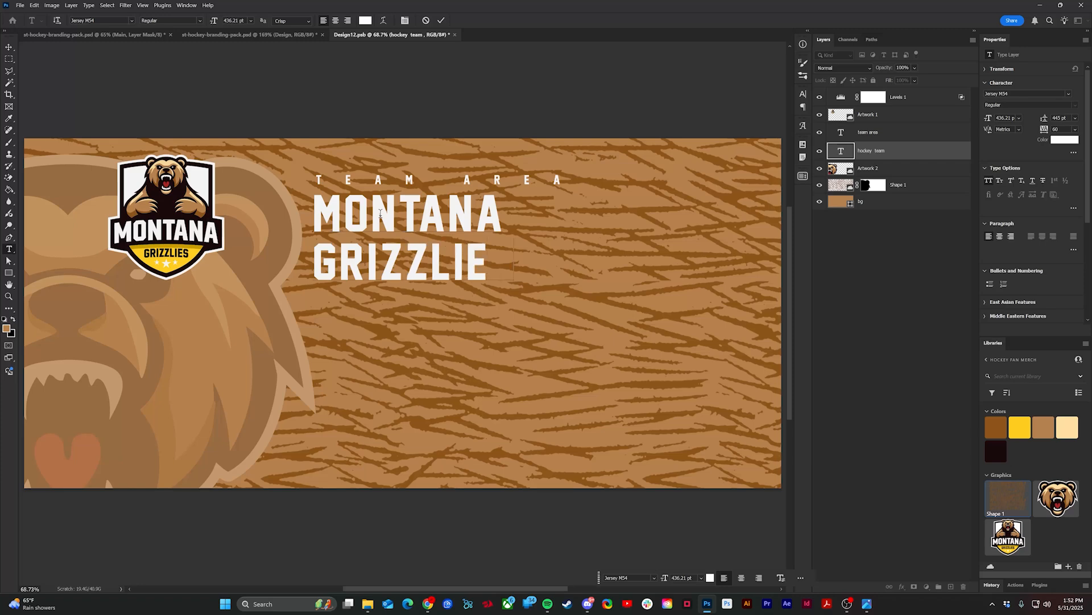
key(ctrl+Return)
- Recolor both the team area and montana grizzlies text layers with the library's yellow
shift+click(909, 135)
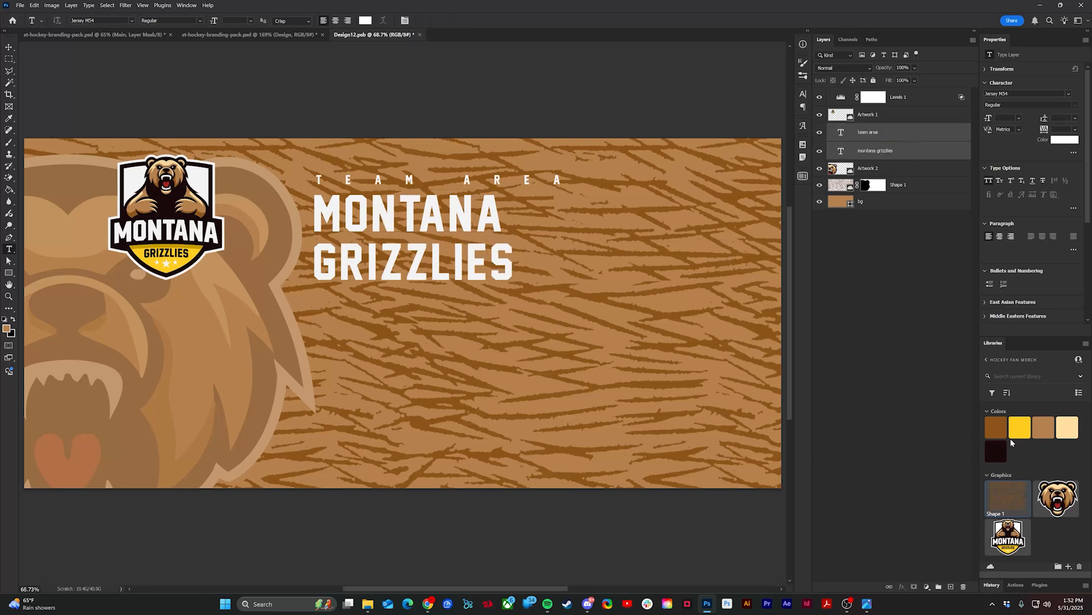
click(1009, 424)
key(v)
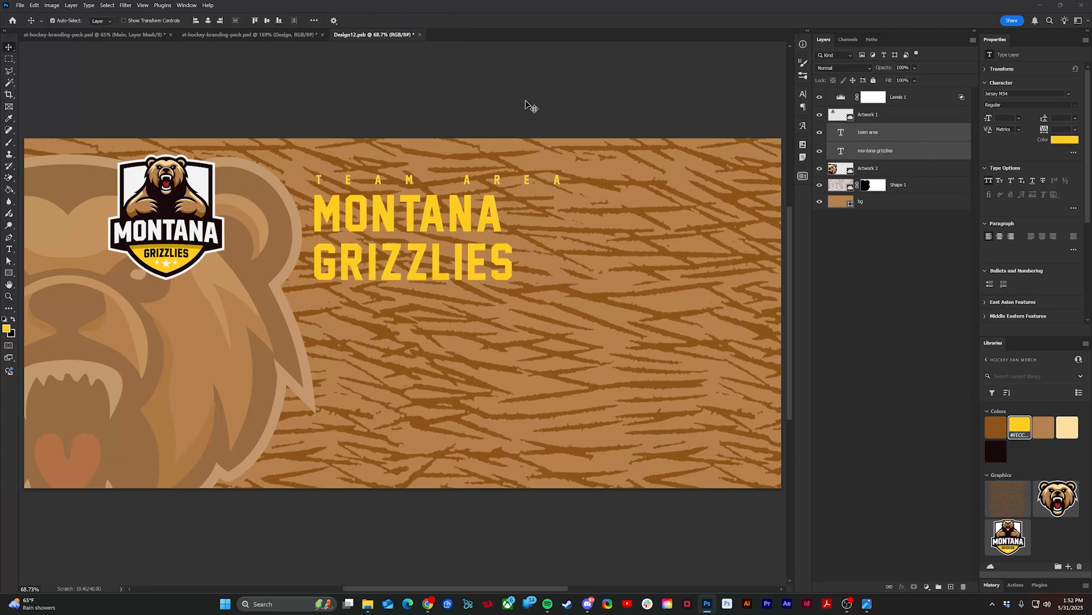
- Save the bench design and check the updated Bench panel in the hockey branding pack mockup
key(ctrl+s)
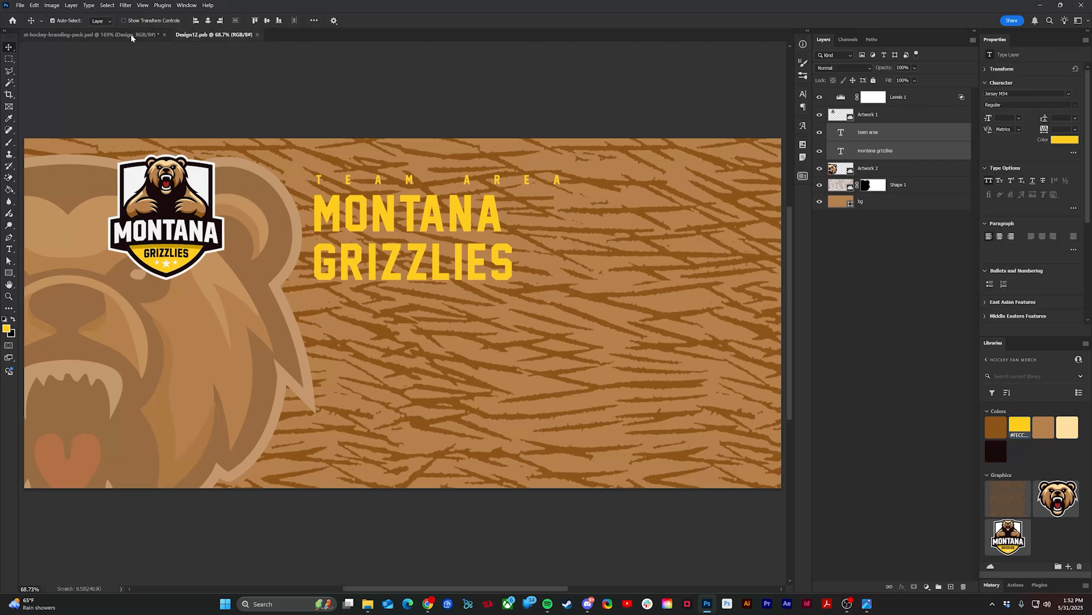
click(133, 36)
scroll(146, 171, up, 1)
drag(206, 156, 305, 180)
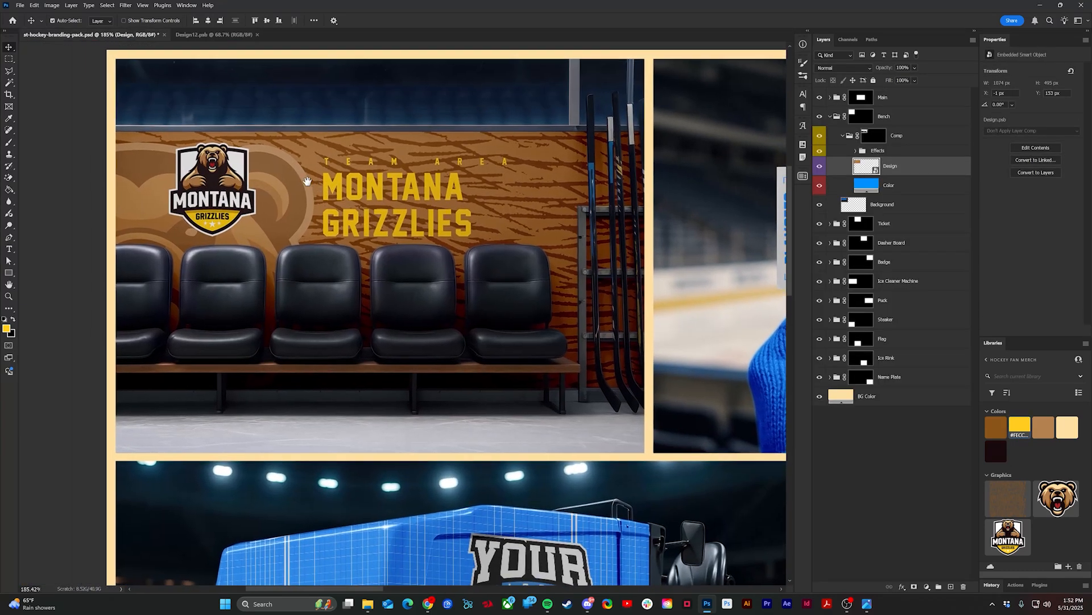
scroll(286, 148, up, 2)
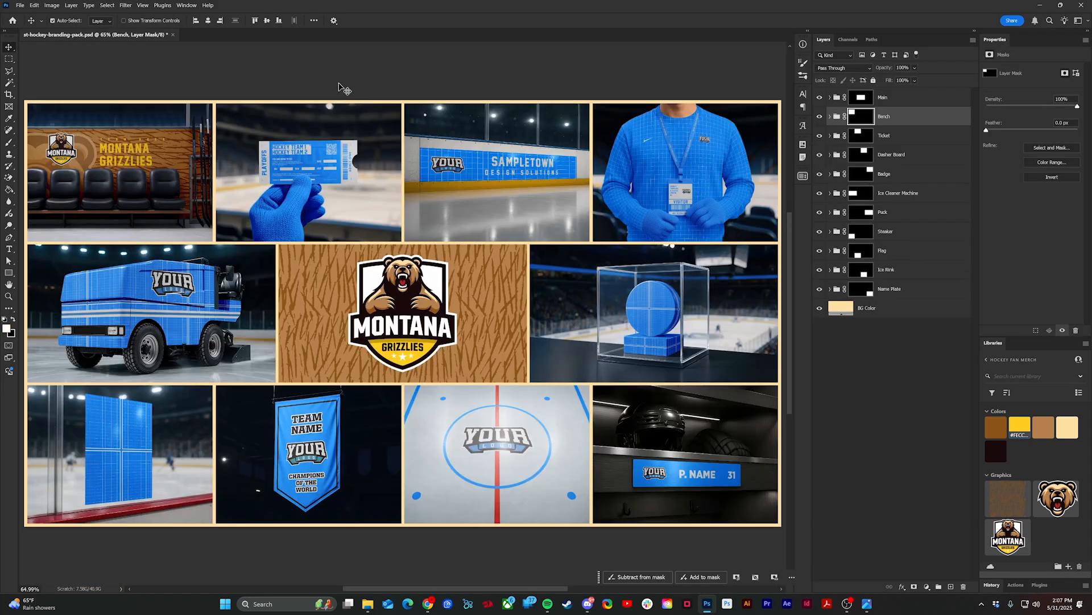
- Recolor the Glove Color layer in the Ticket group's Glove subgroup with the library's light brown
click(872, 134)
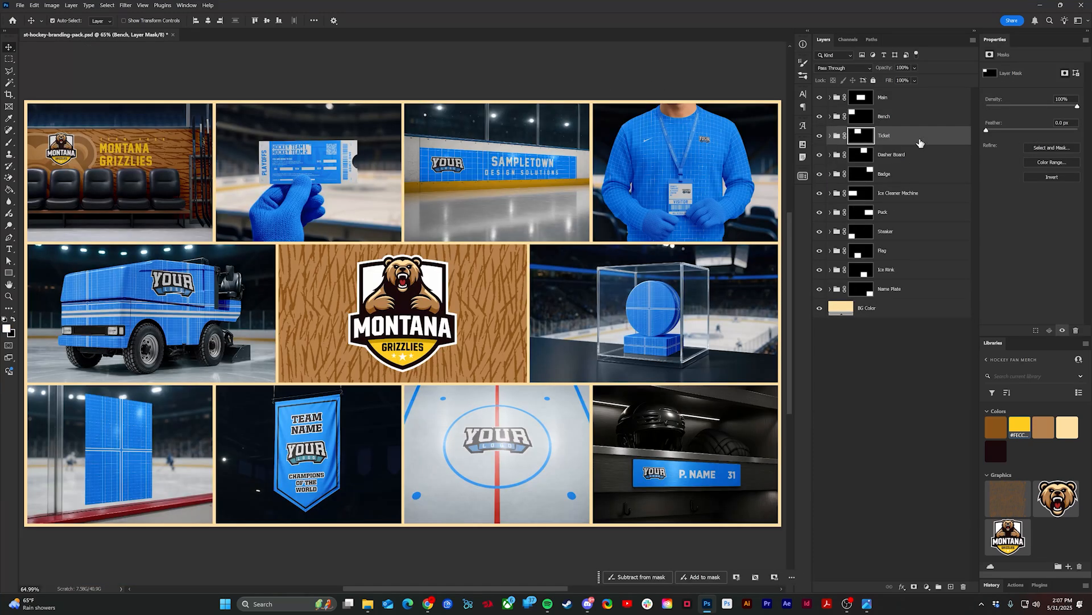
scroll(263, 118, up, 3)
scroll(229, 158, up, 1)
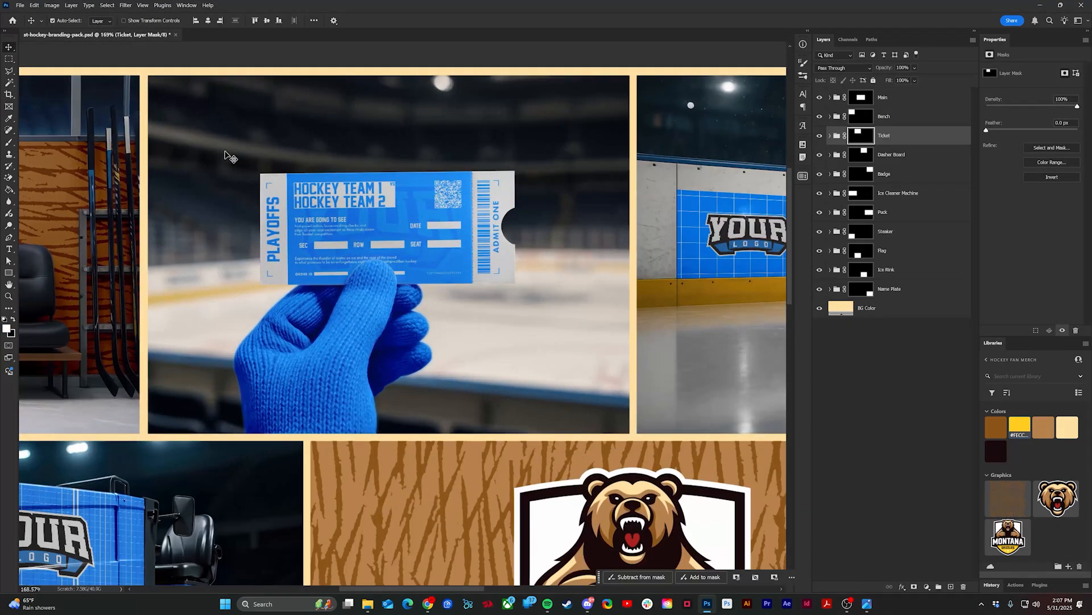
click(830, 135)
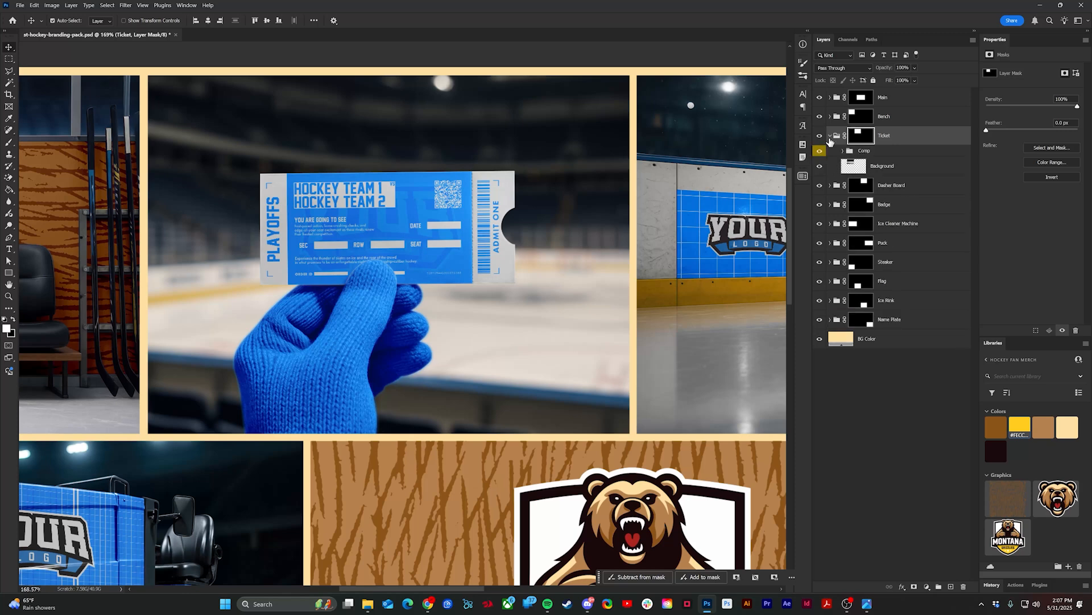
click(844, 151)
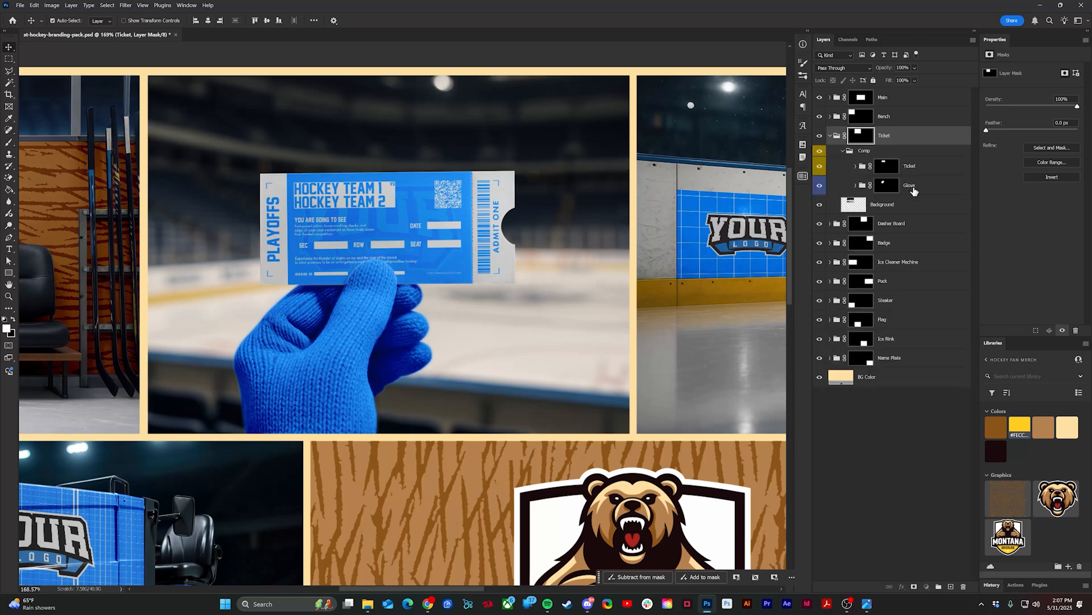
click(909, 166)
click(856, 185)
click(902, 213)
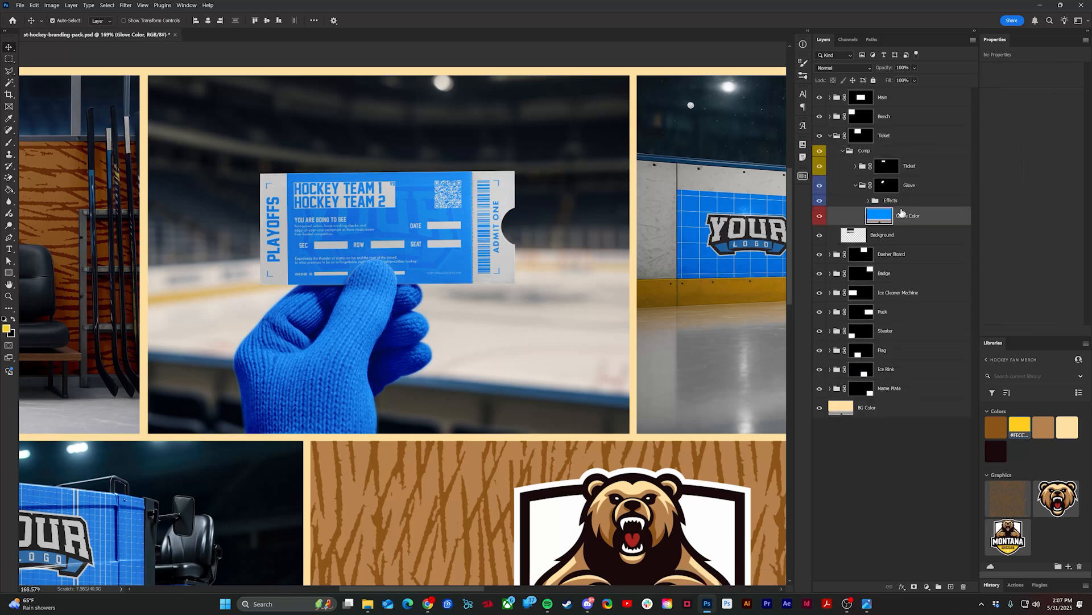
click(1043, 426)
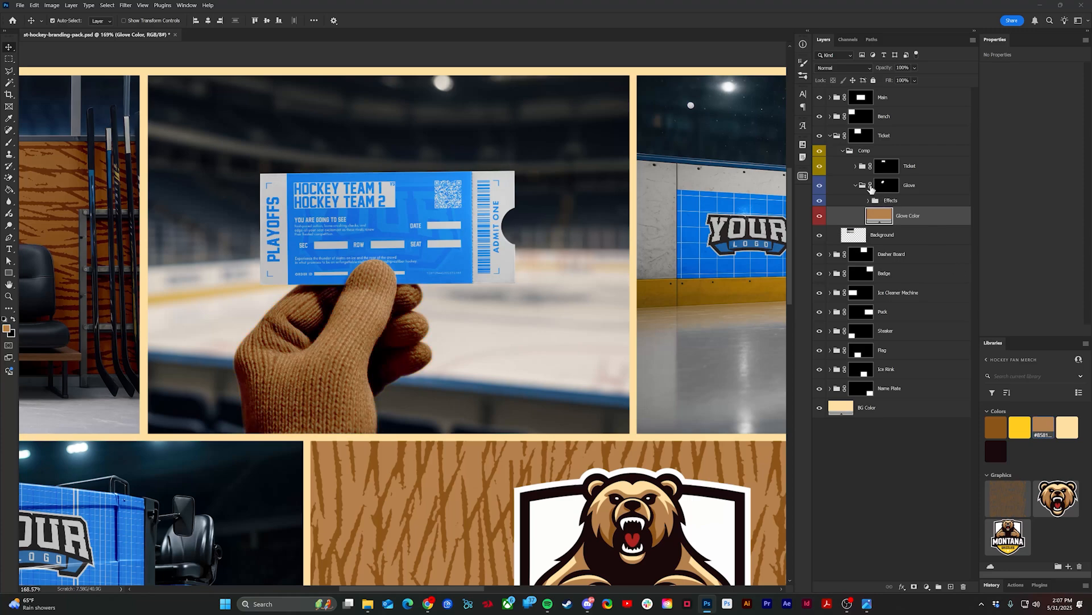
click(857, 186)
- Open the Design smart object of the ticket for editing and fit the whole ticket in view
click(855, 166)
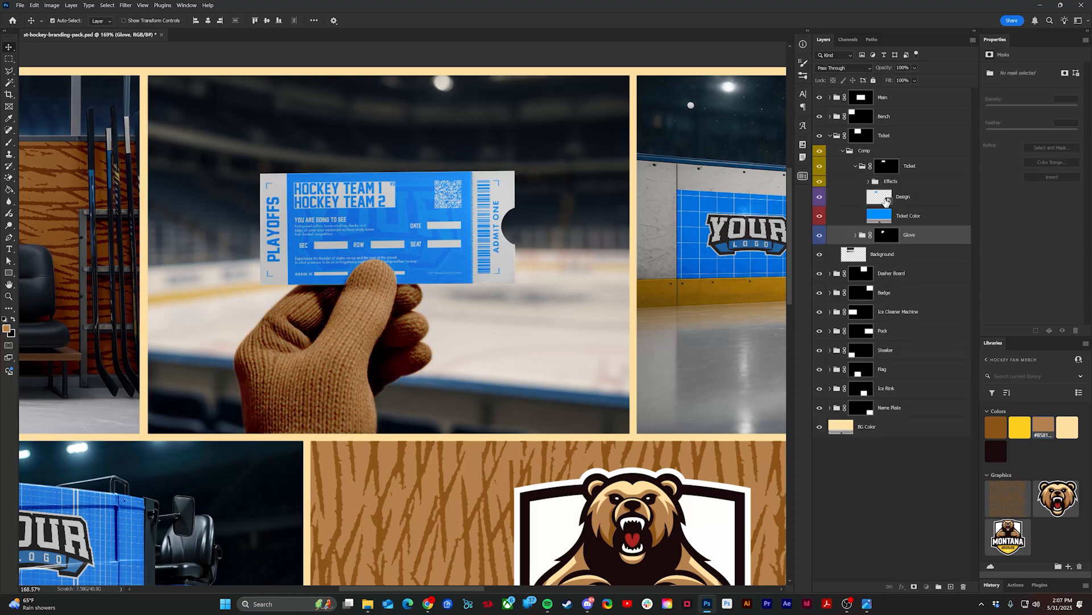
click(878, 198)
double_click(878, 197)
scroll(398, 193, up, 3)
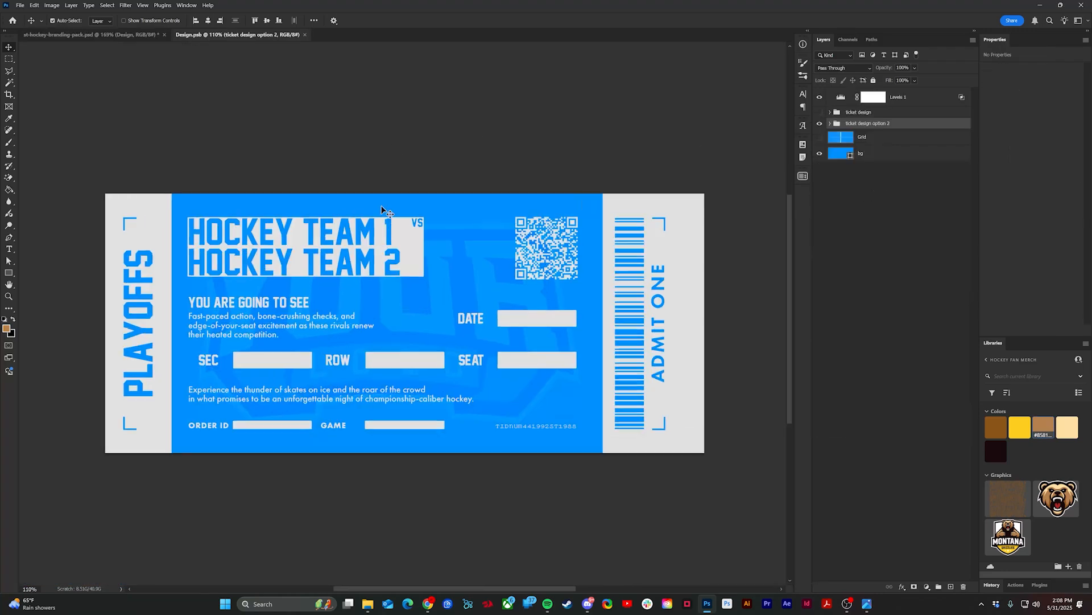
key(ctrl+0)
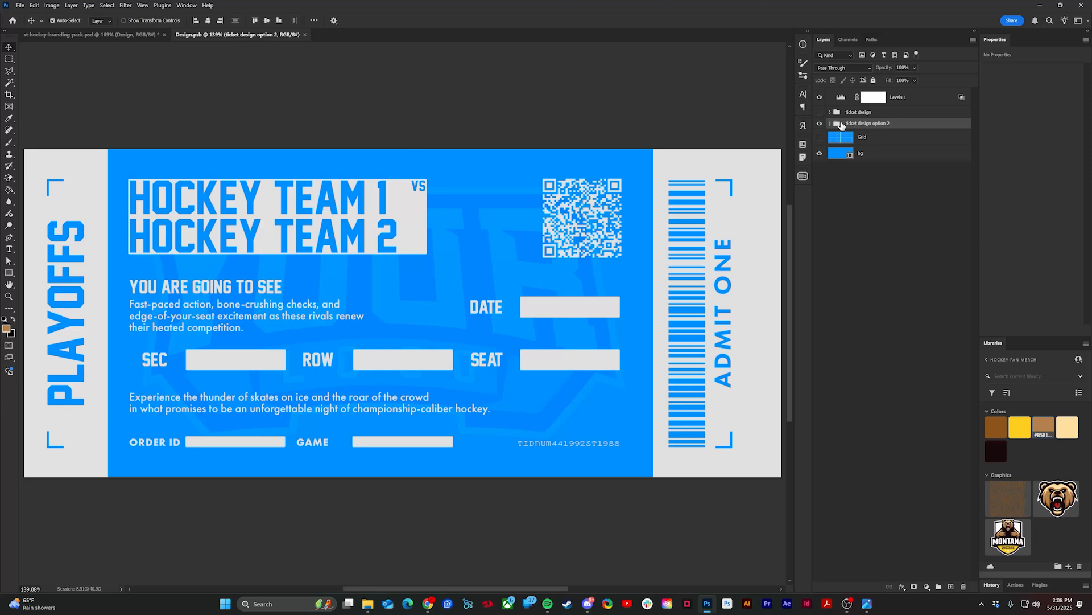
- Preview the alternative ticket design group in place of ticket design option 2, and return to showing option 2
click(819, 122)
click(820, 112)
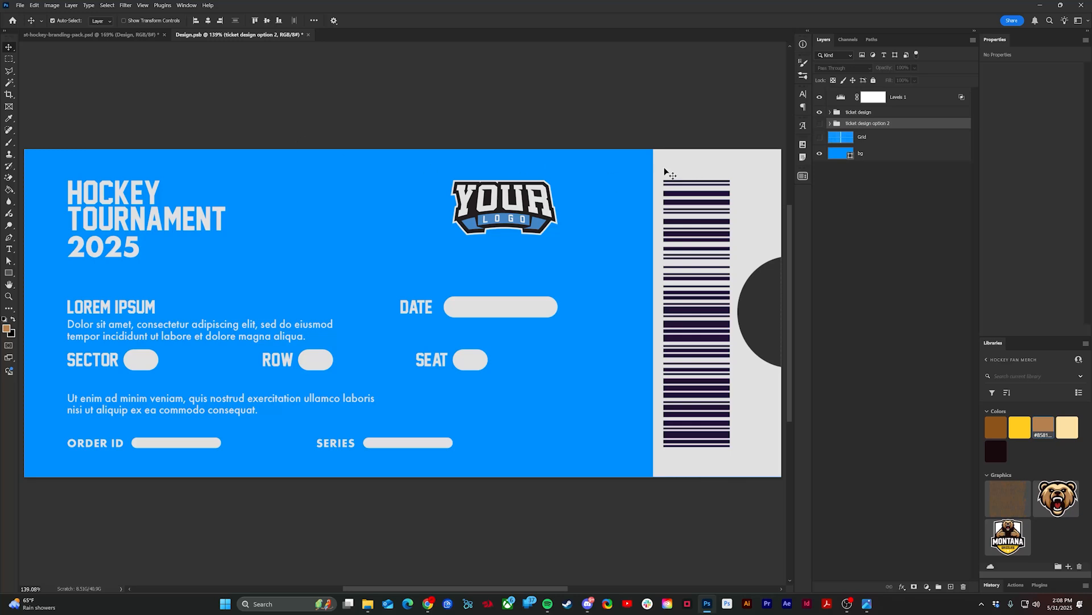
click(819, 113)
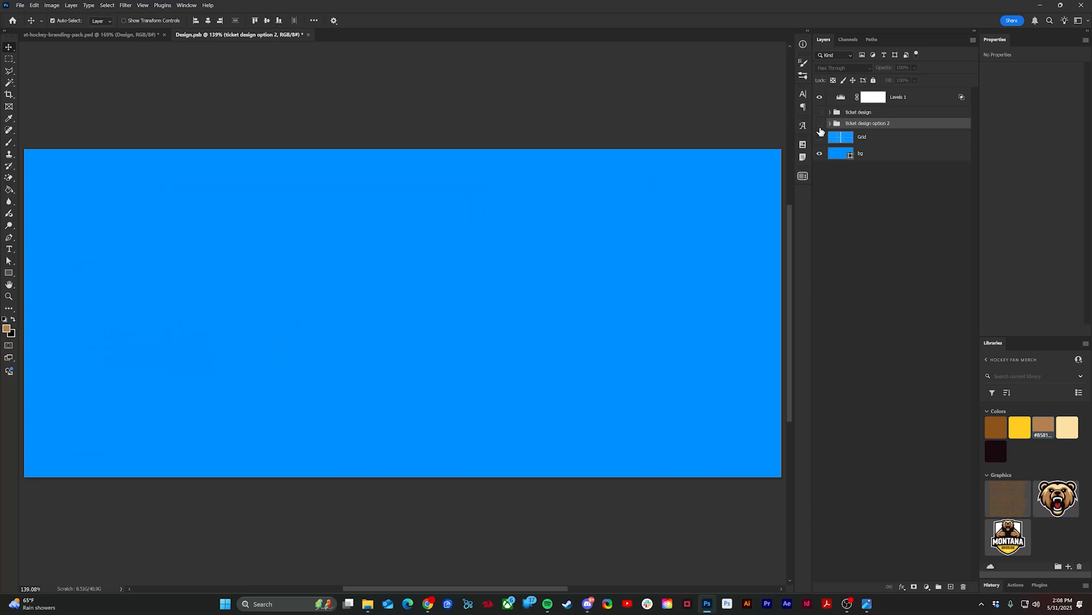
click(820, 124)
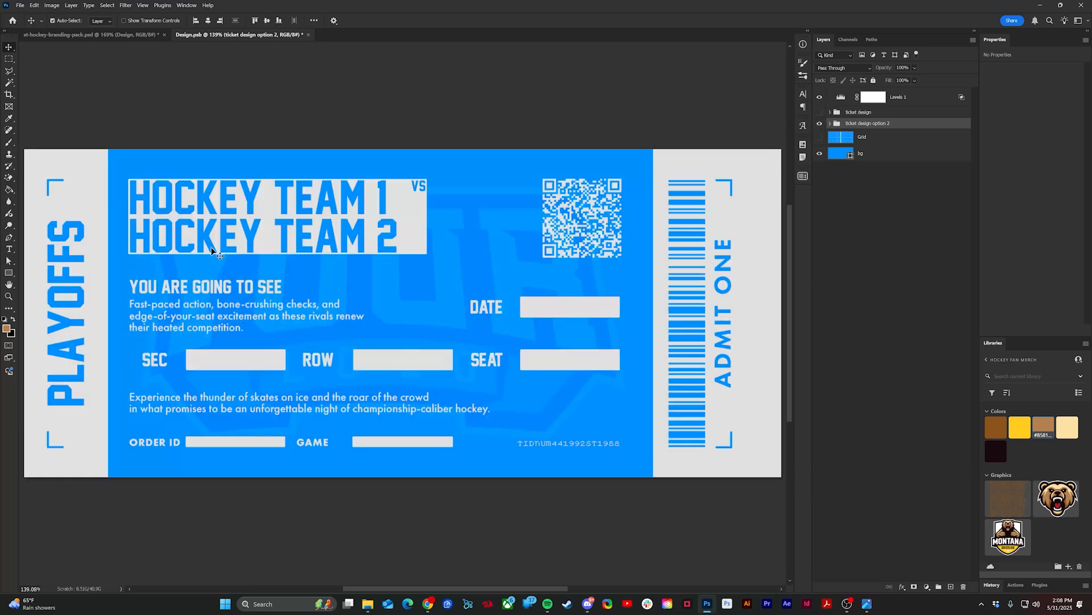
- Delete the Grid layer from the ticket design
click(859, 137)
key(Delete)
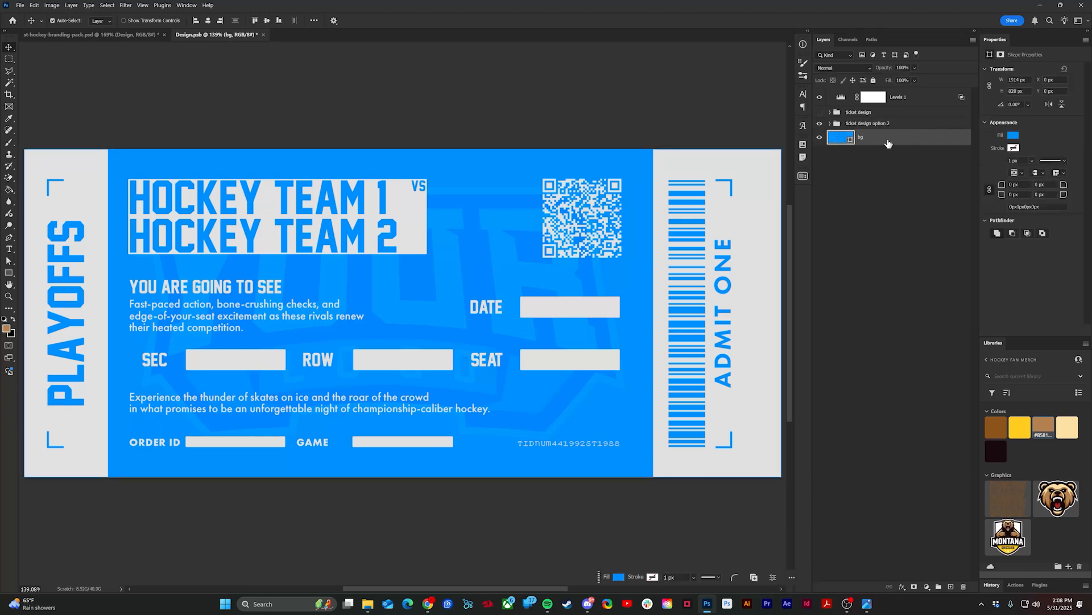
- Recolor the ticket's bg shape with the library's dark brown, and expand the Left Area group of ticket design option 2
click(992, 426)
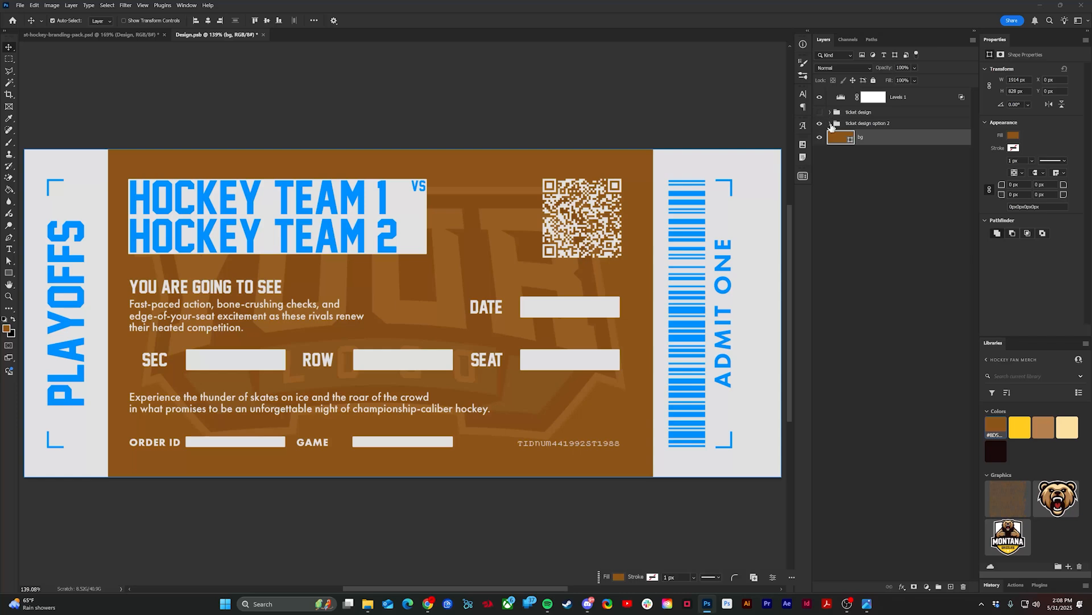
click(830, 123)
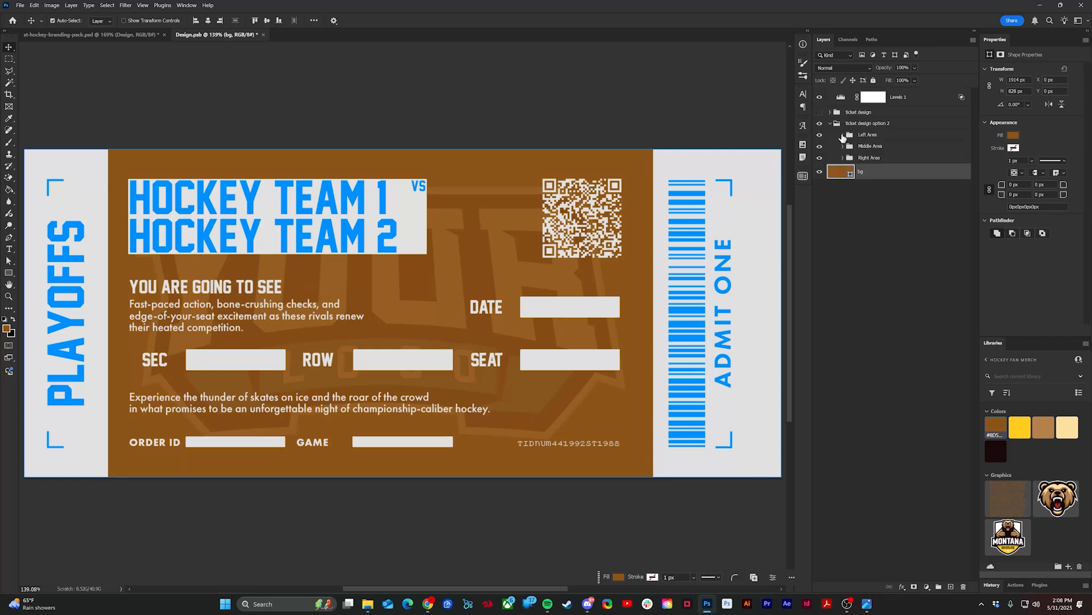
click(842, 135)
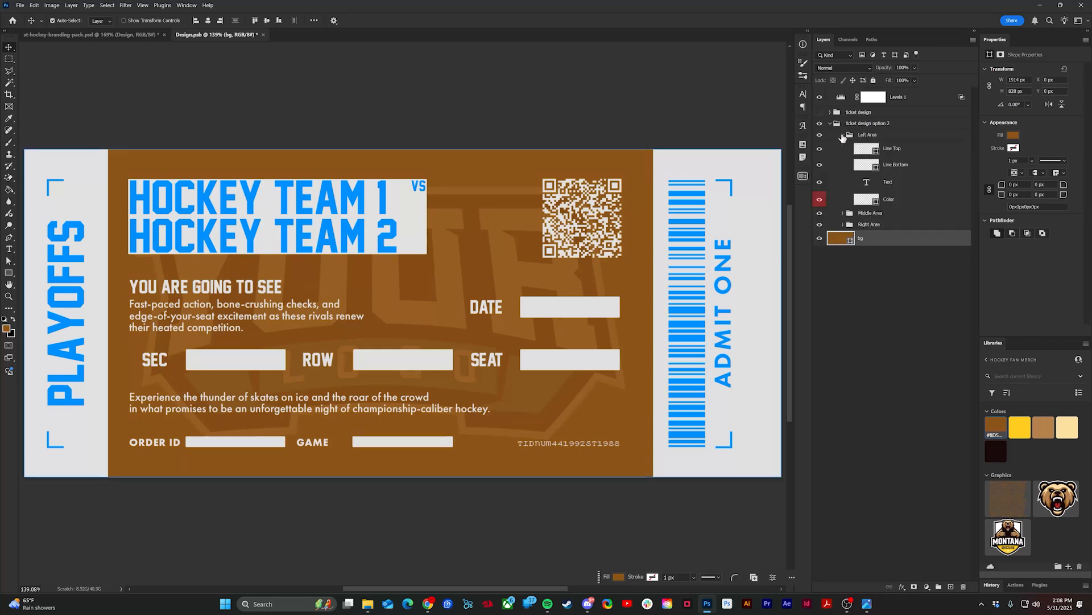
- Set the stroke of the Line Top and Line Bottom shapes in Left Area to yellow
click(922, 153)
shift+click(918, 168)
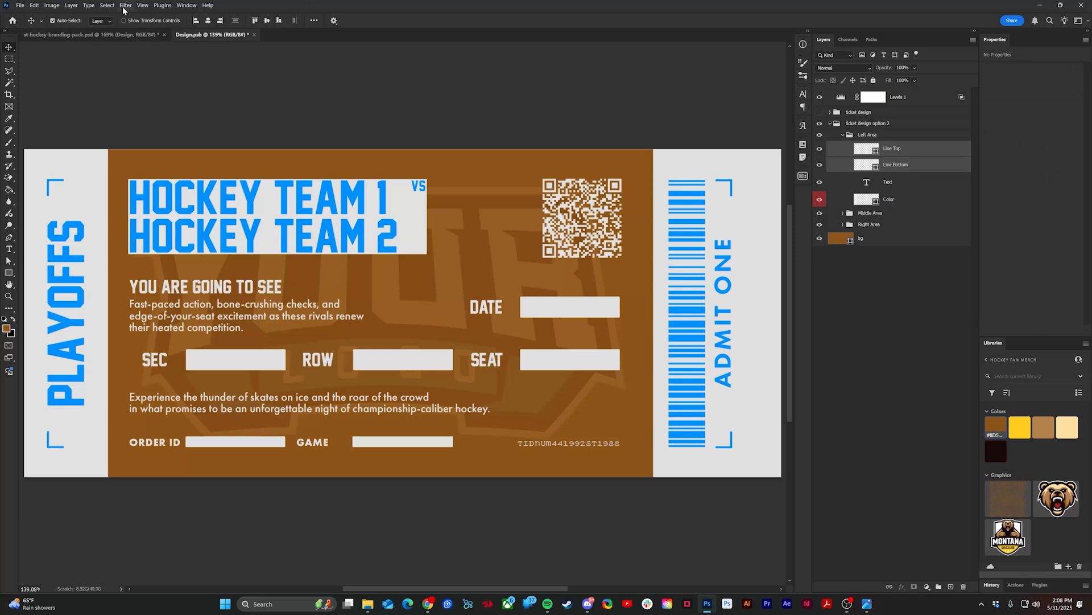
key(u)
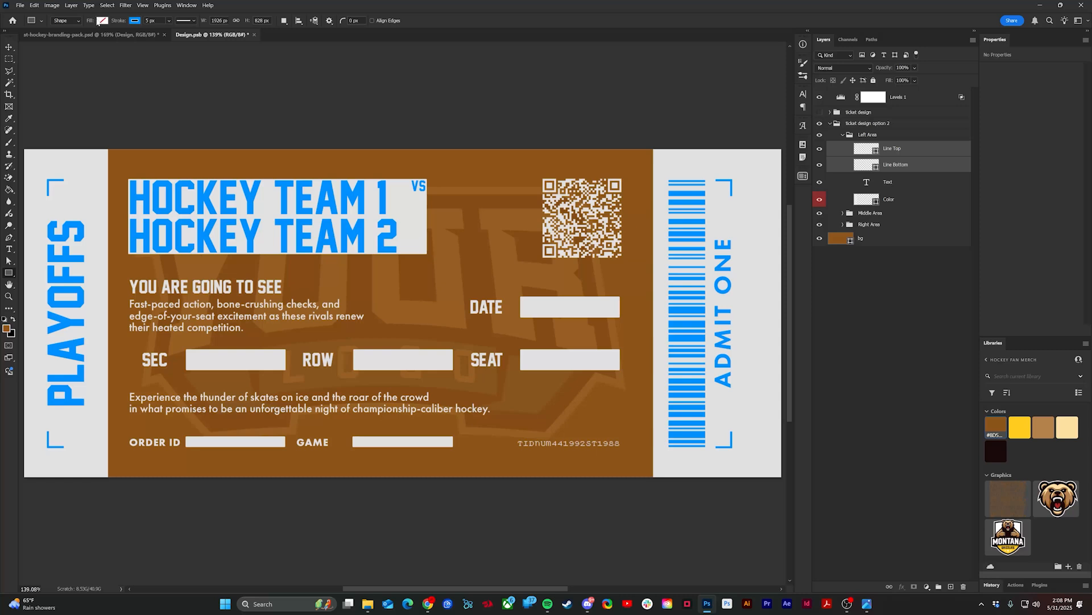
click(135, 21)
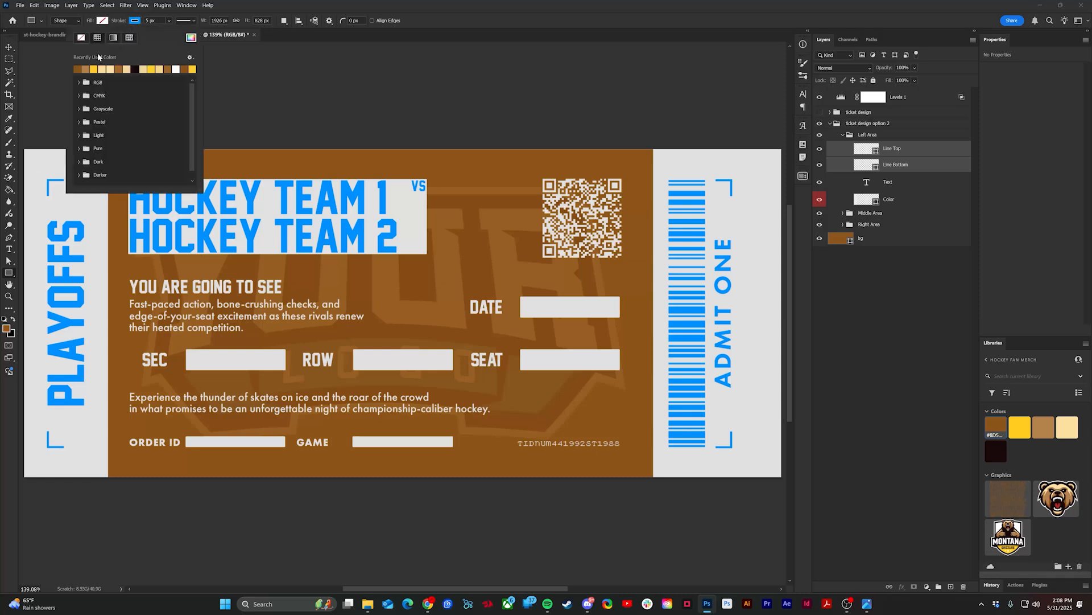
click(95, 69)
key(v)
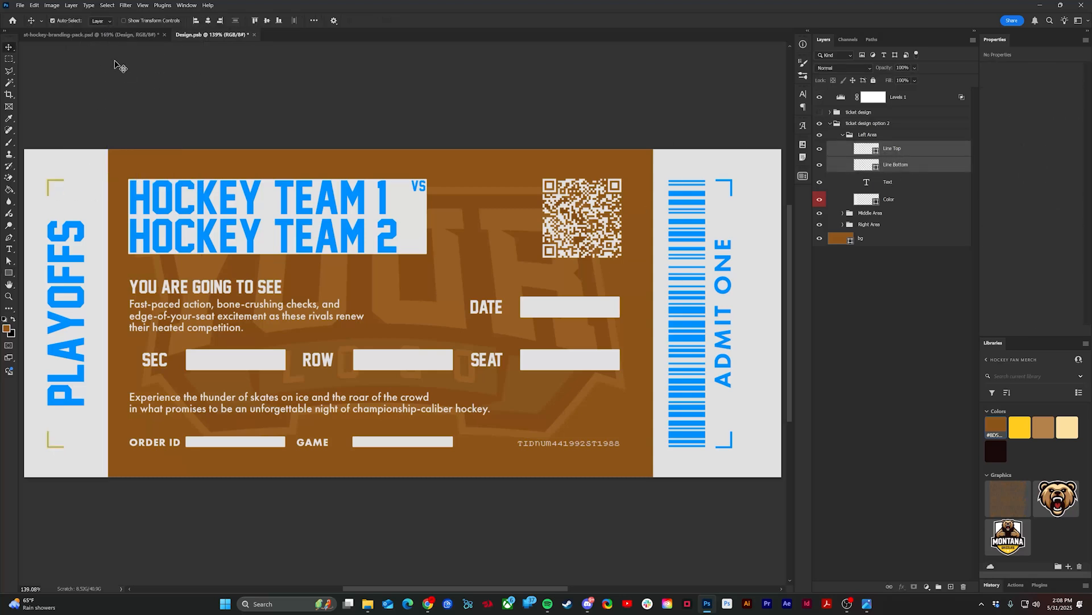
key(u)
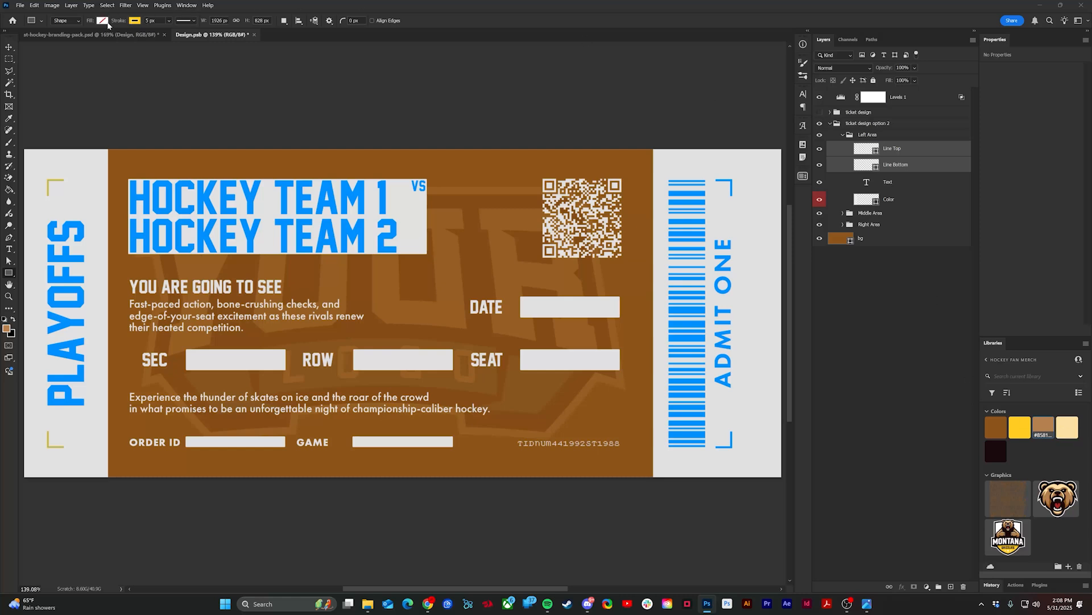
- Recolor the Left Area's PLAYOFFS text with the library's dark brown and its Color layer with the library's yellow
click(912, 182)
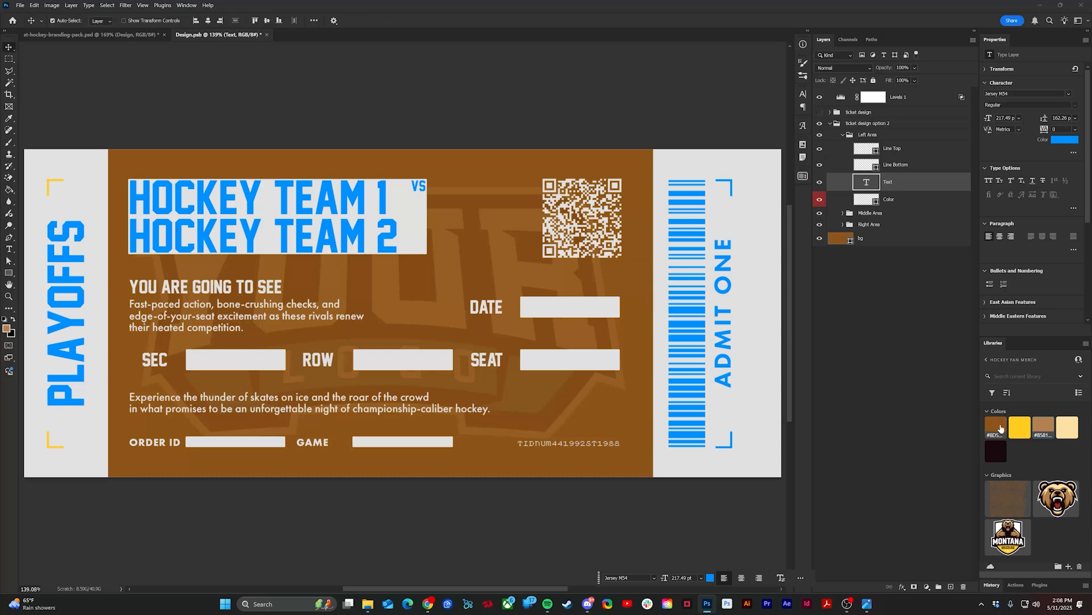
click(997, 424)
click(869, 199)
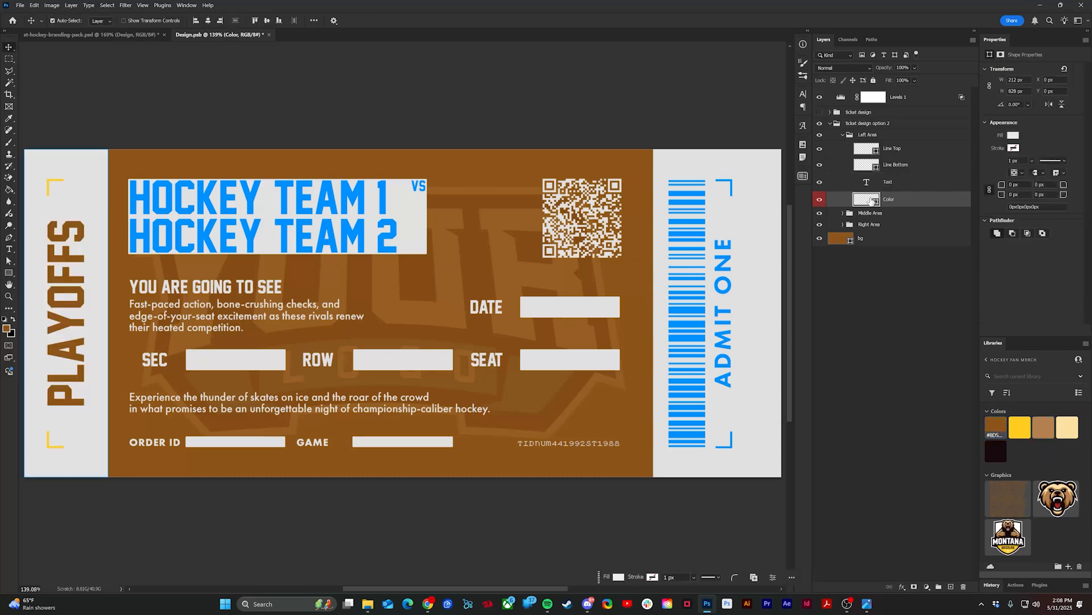
click(1020, 428)
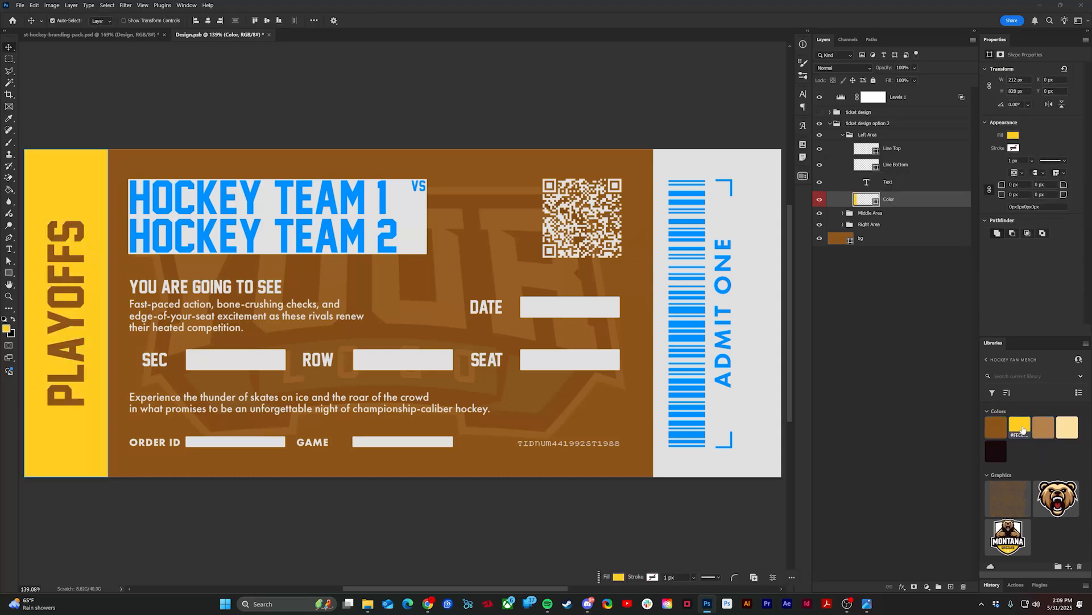
- Set the stroke of the Left Area's Line Top and Line Bottom shapes to dark brown
click(922, 151)
shift+click(931, 167)
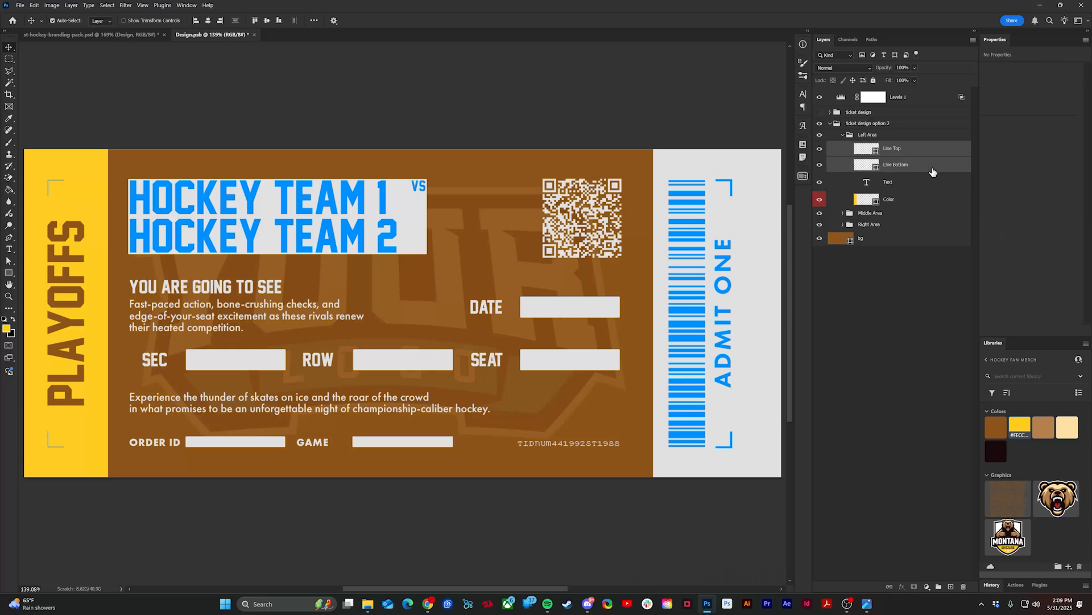
key(u)
click(103, 21)
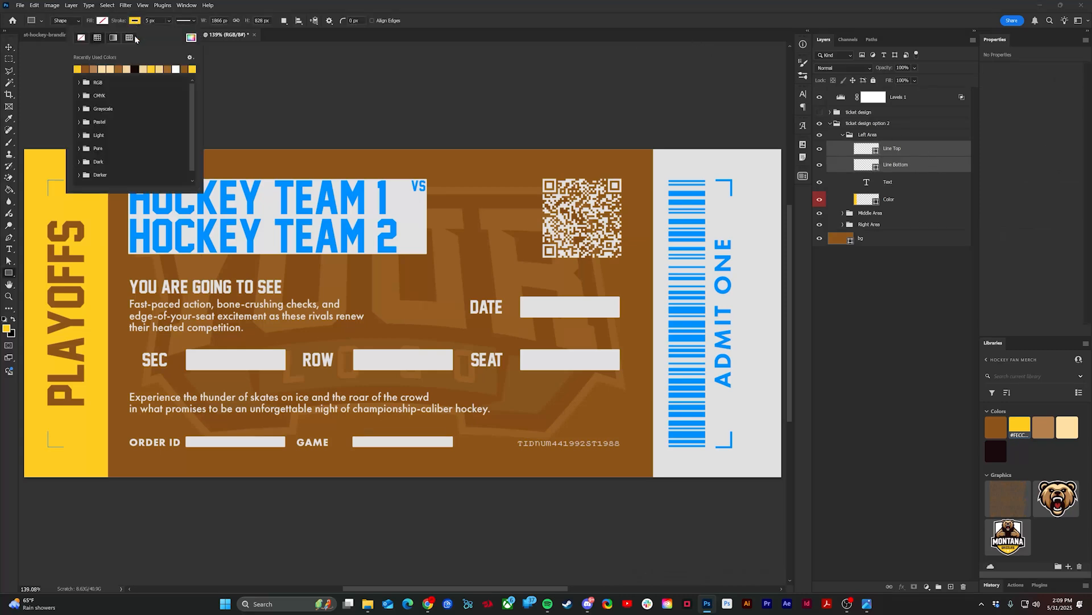
click(87, 68)
key(v)
click(387, 109)
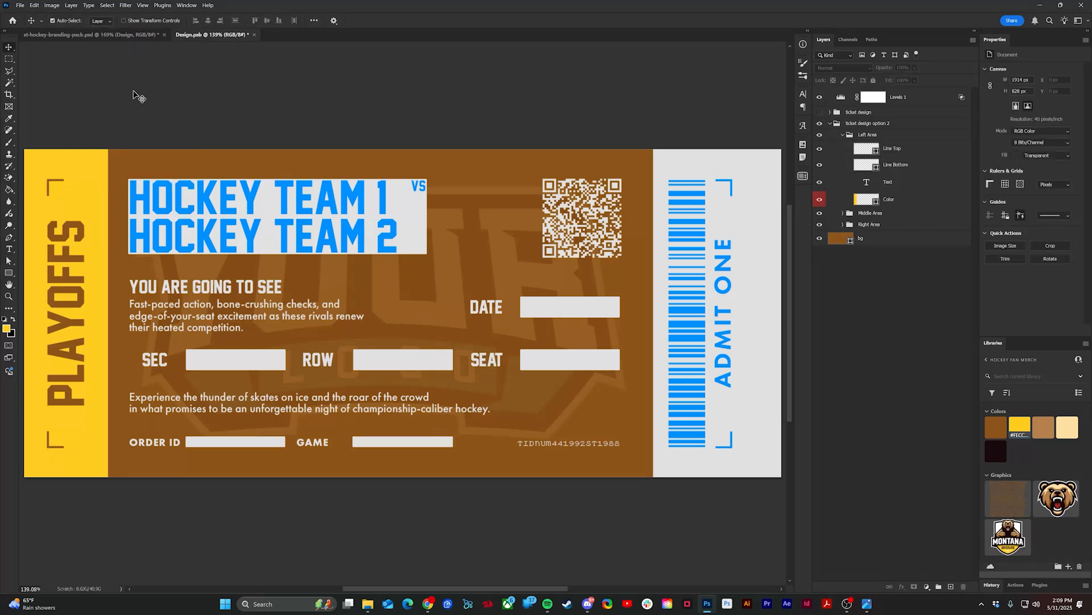
- Collapse the Left Area group and set the stroke of Line 1 and Line 2 in the Right Area group to dark brown
click(843, 136)
click(843, 158)
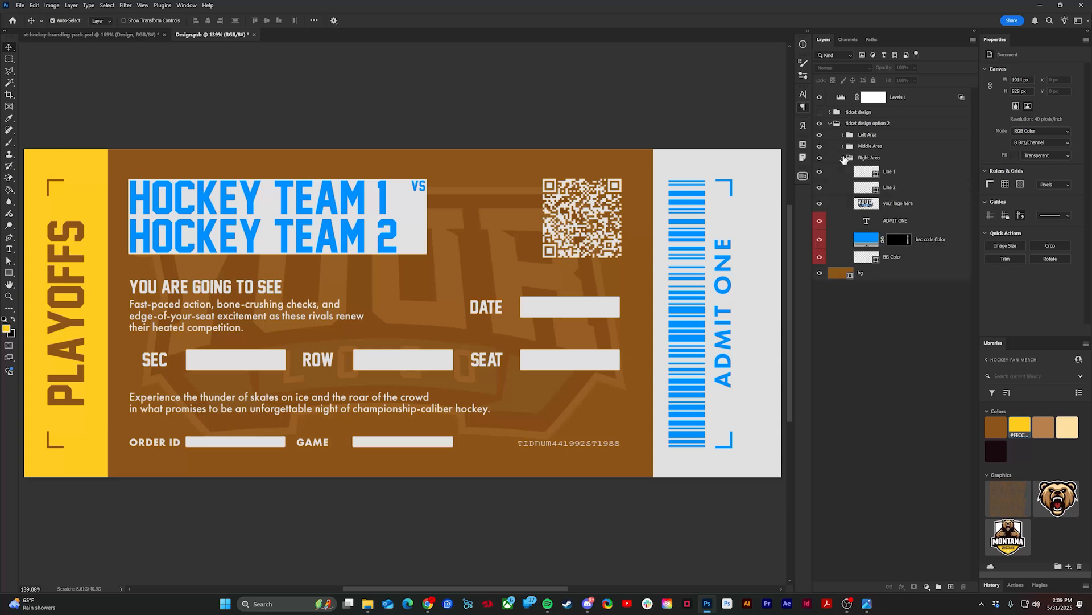
click(887, 172)
shift+click(886, 188)
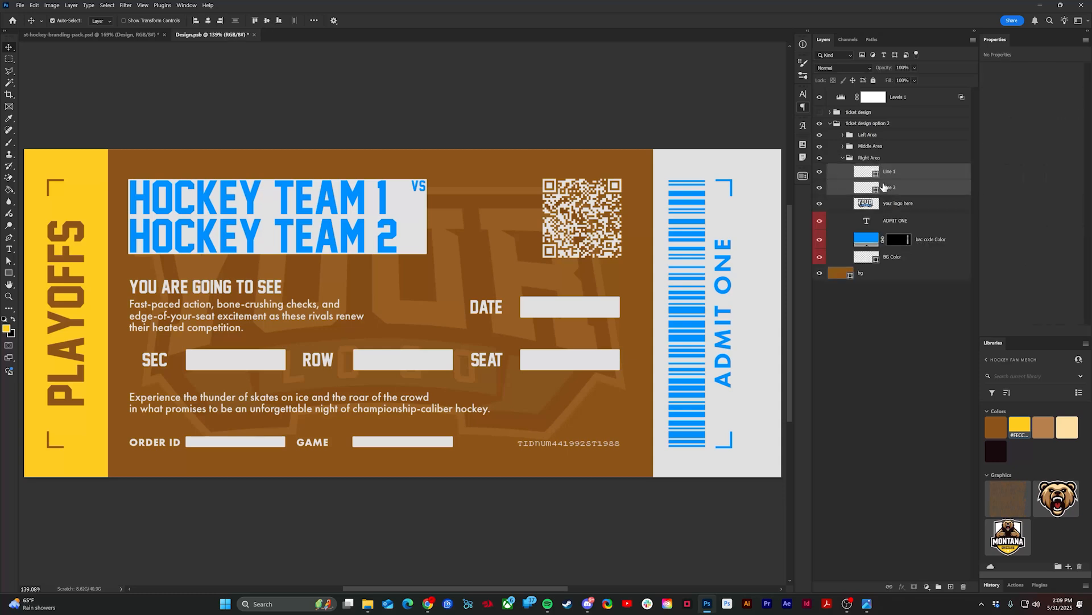
key(u)
click(134, 21)
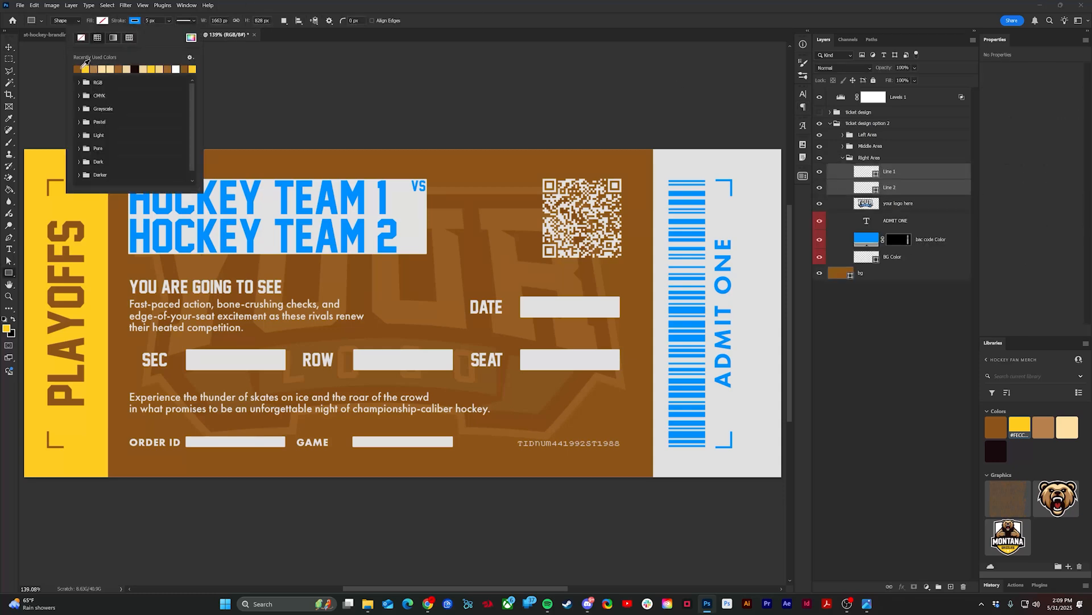
click(79, 68)
key(Return)
key(v)
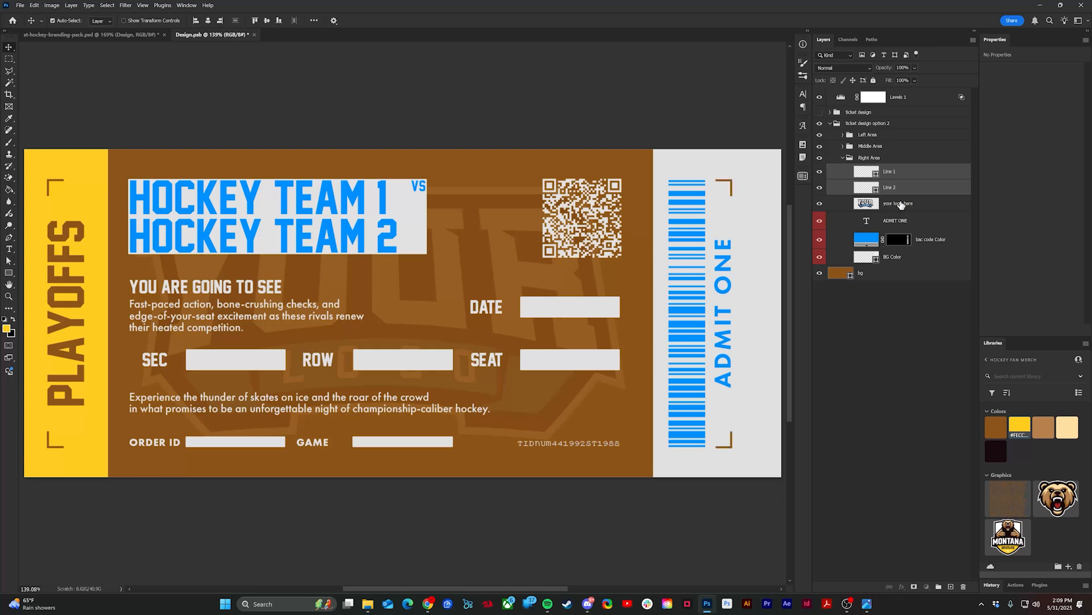
- Place the library's bear head graphic above the your logo here layer, enlarged to about 953 by 865 px
click(901, 204)
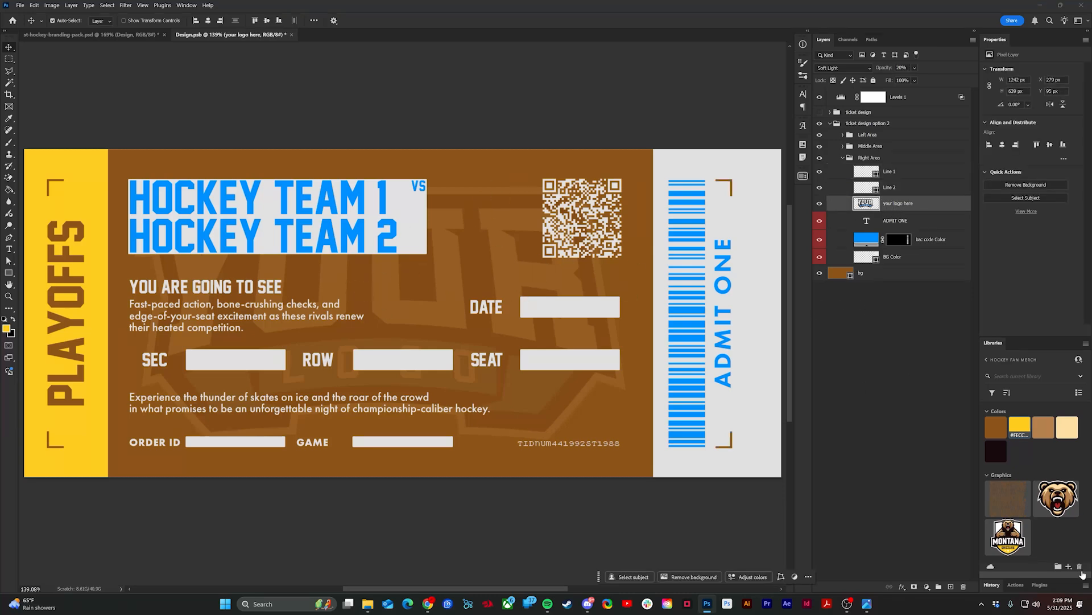
drag(1056, 497, 914, 203)
drag(402, 249, 402, 142)
key(Return)
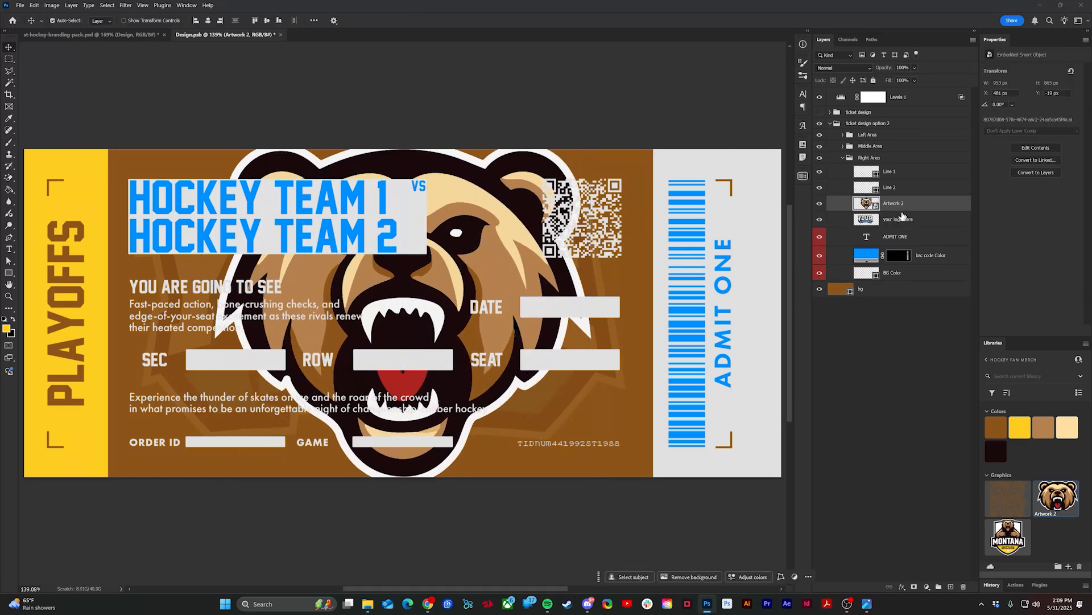
- Copy the layer style of the your logo here layer onto the bear artwork, and delete the your logo here layer
click(916, 221)
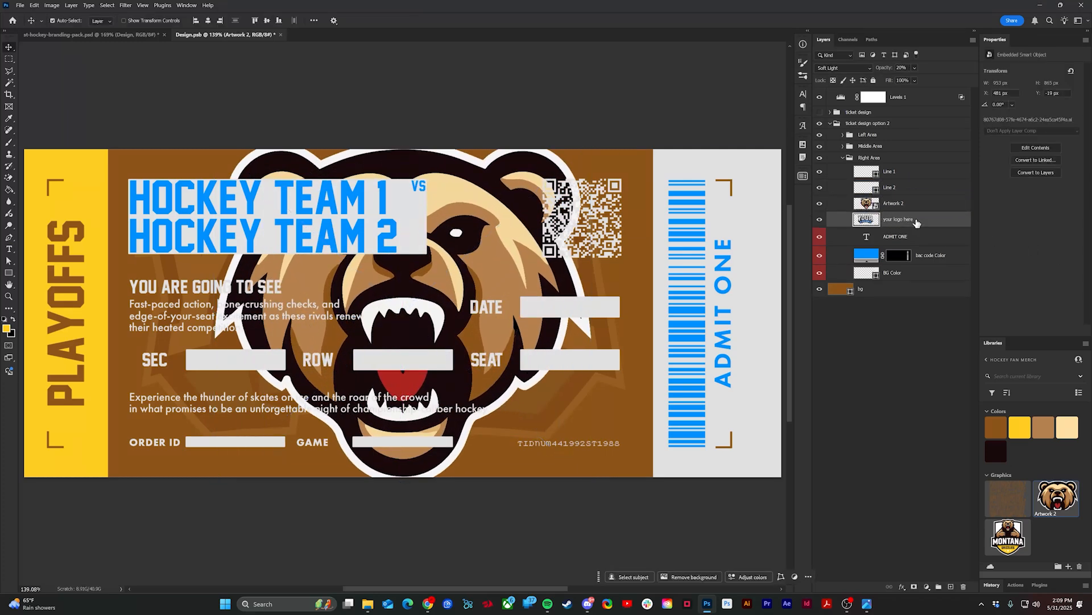
right_click(920, 221)
click(956, 439)
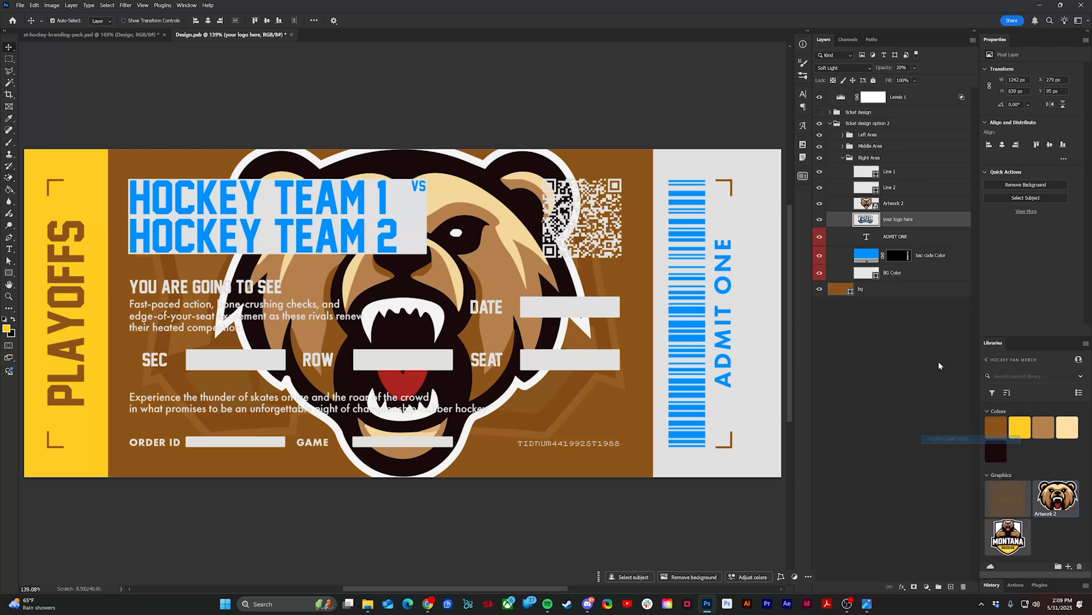
right_click(916, 208)
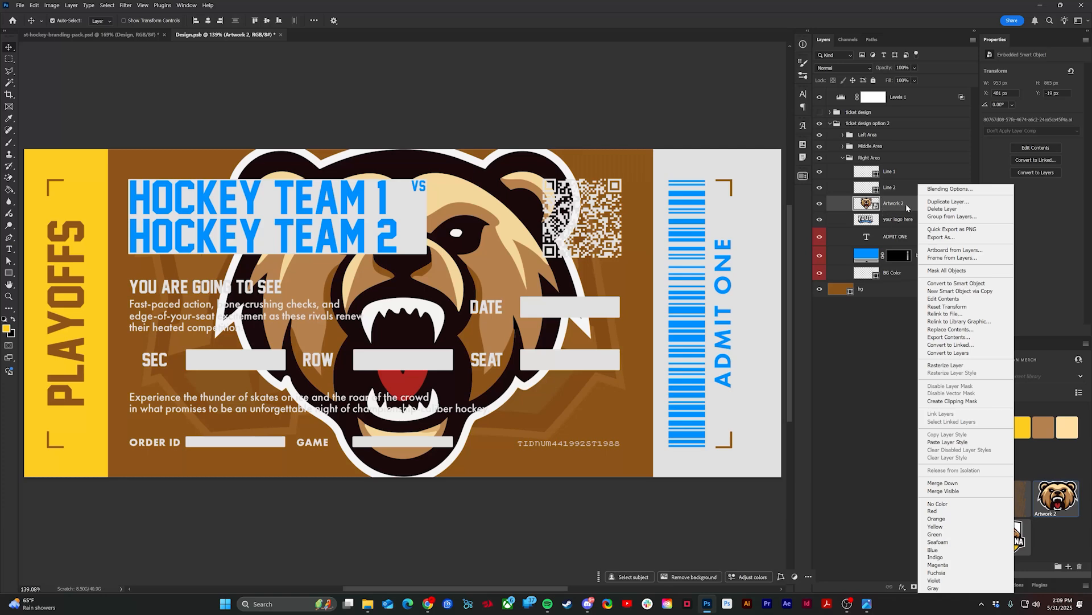
click(961, 442)
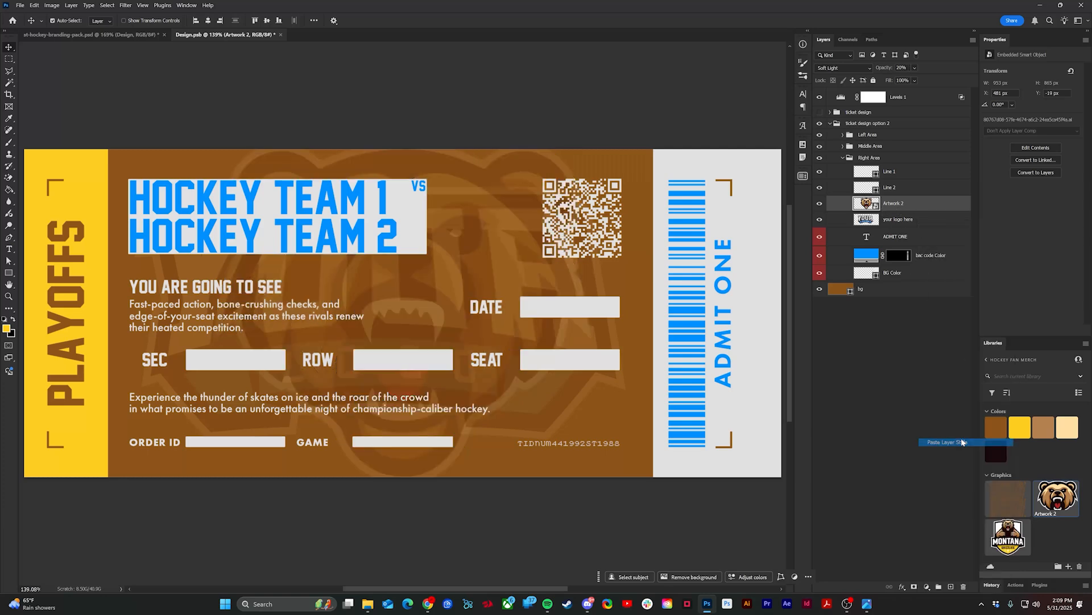
click(919, 220)
key(Delete)
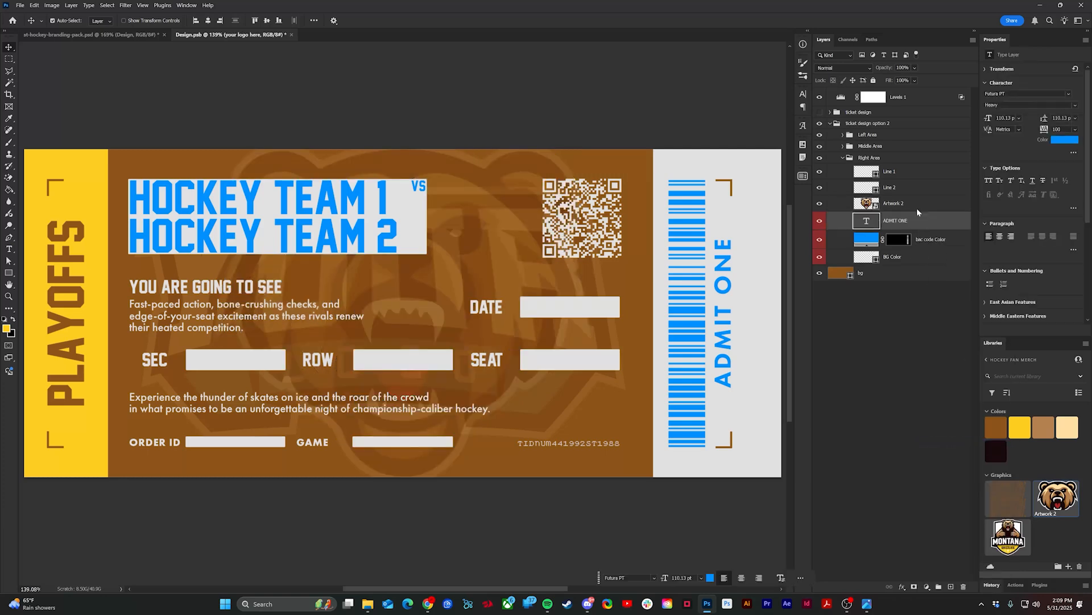
- Recolor the Right Area's bar code and ADMIT ONE text dark brown and its BG Color layer yellow, using the library colors
click(851, 243)
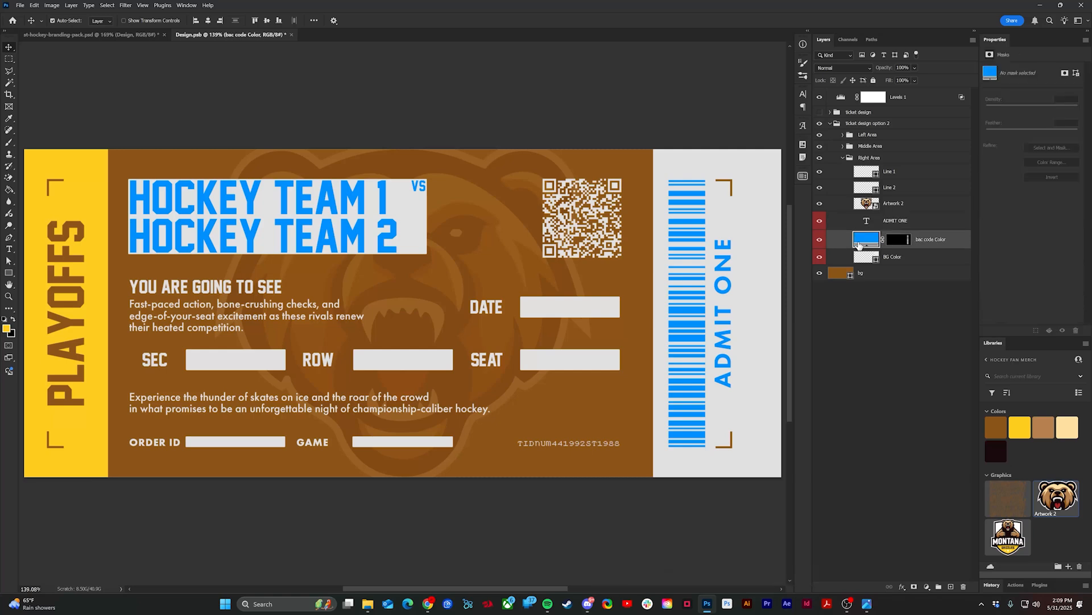
click(1000, 427)
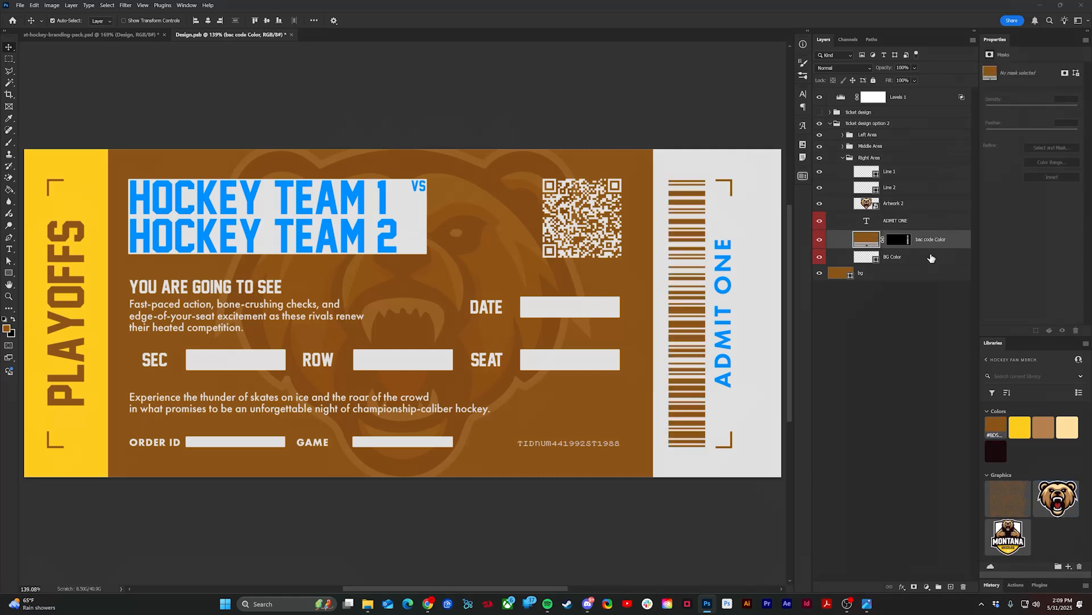
click(933, 257)
click(1024, 431)
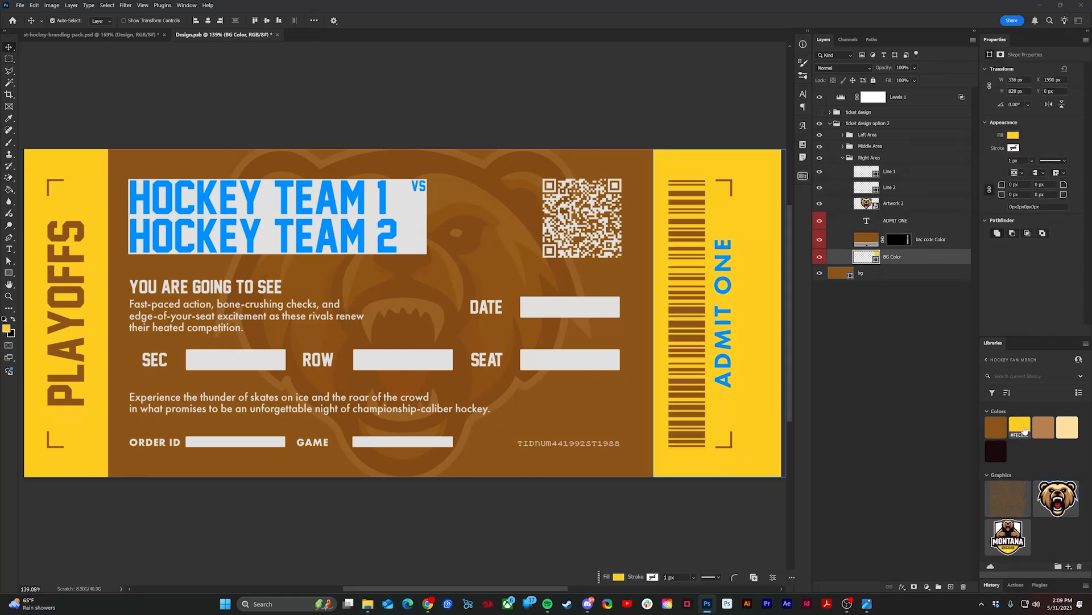
click(894, 222)
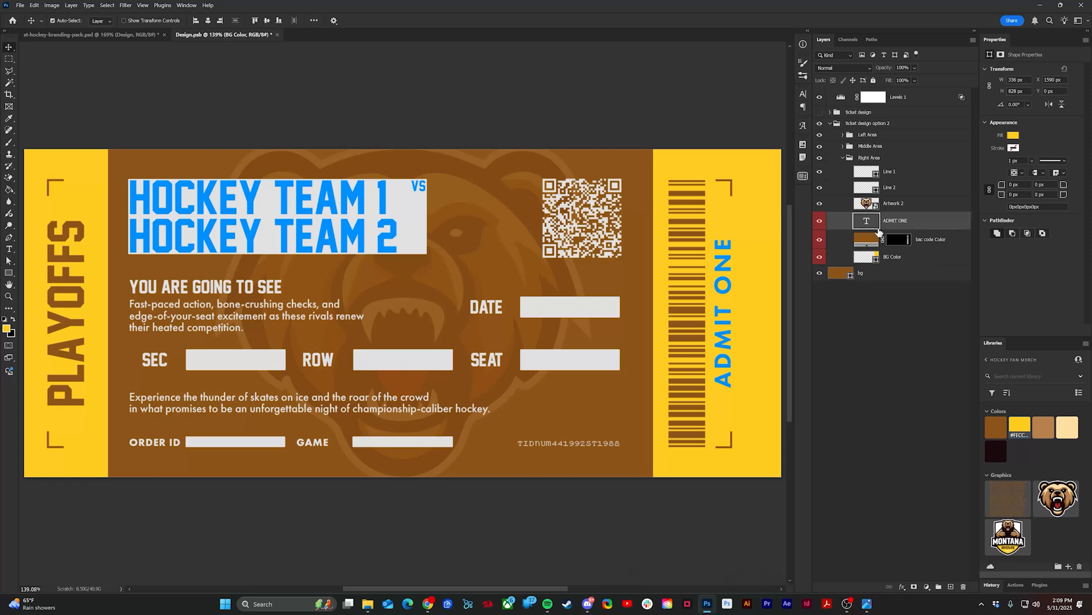
click(996, 427)
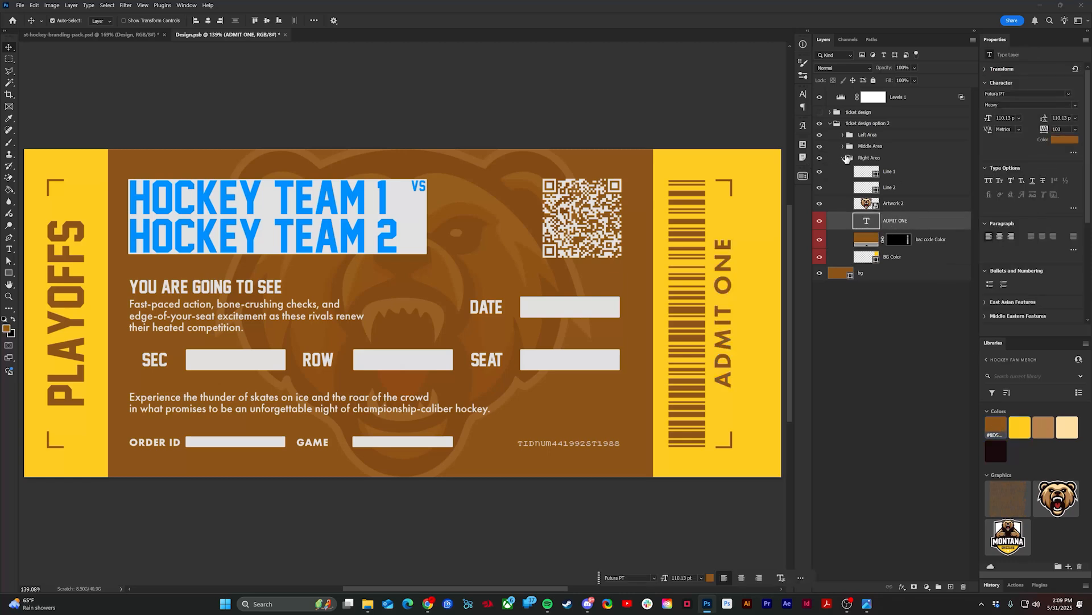
click(843, 158)
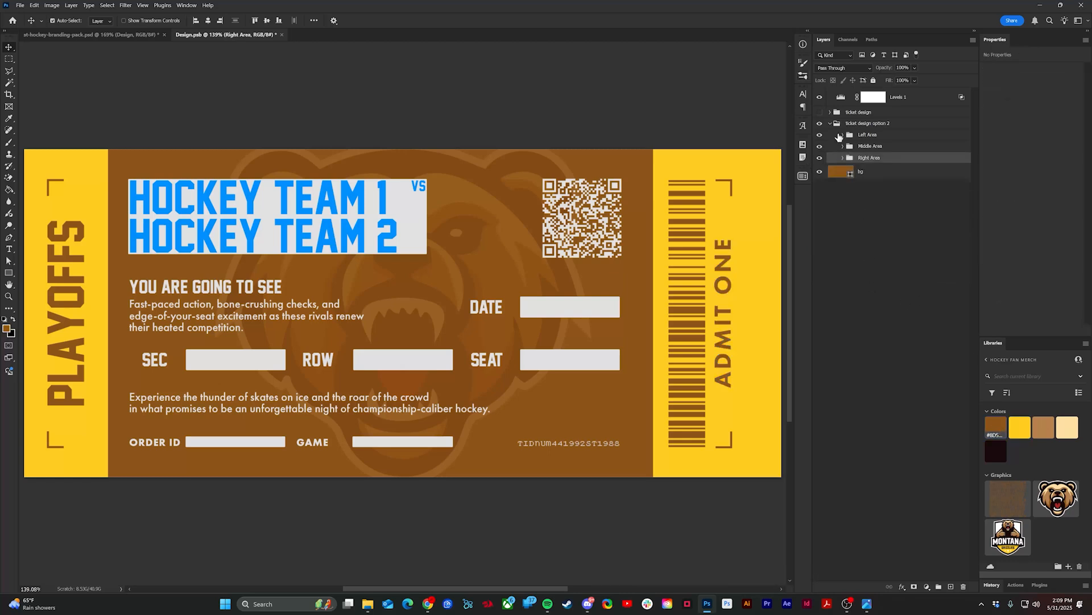
- Recolor the HOCKEY TEAM 1 HOCKEY TEAM 2 and VS text layers in the Middle Area group with the library's dark brown
click(842, 146)
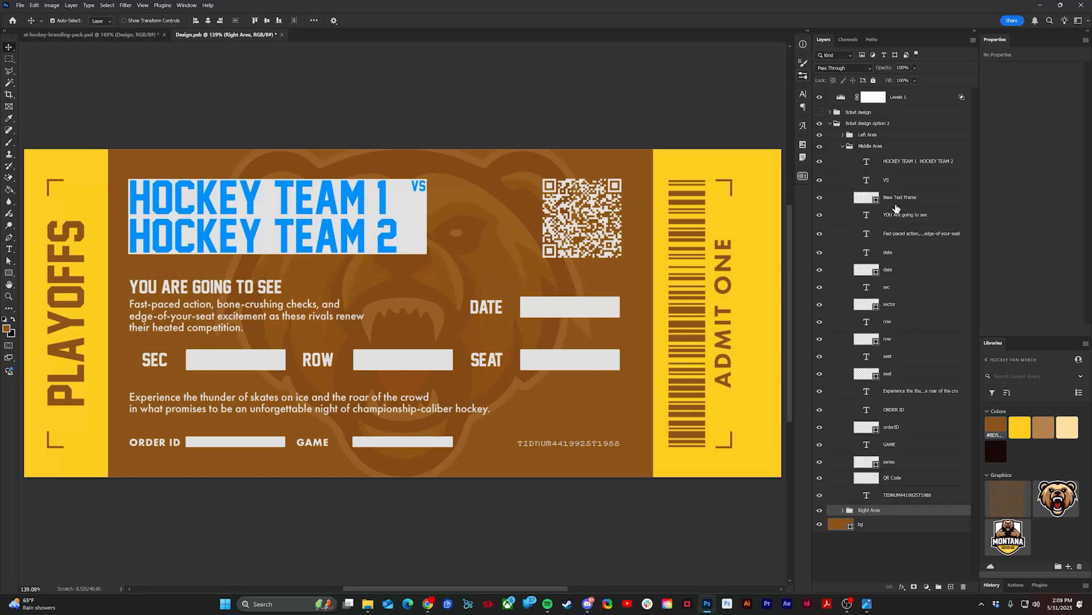
click(918, 162)
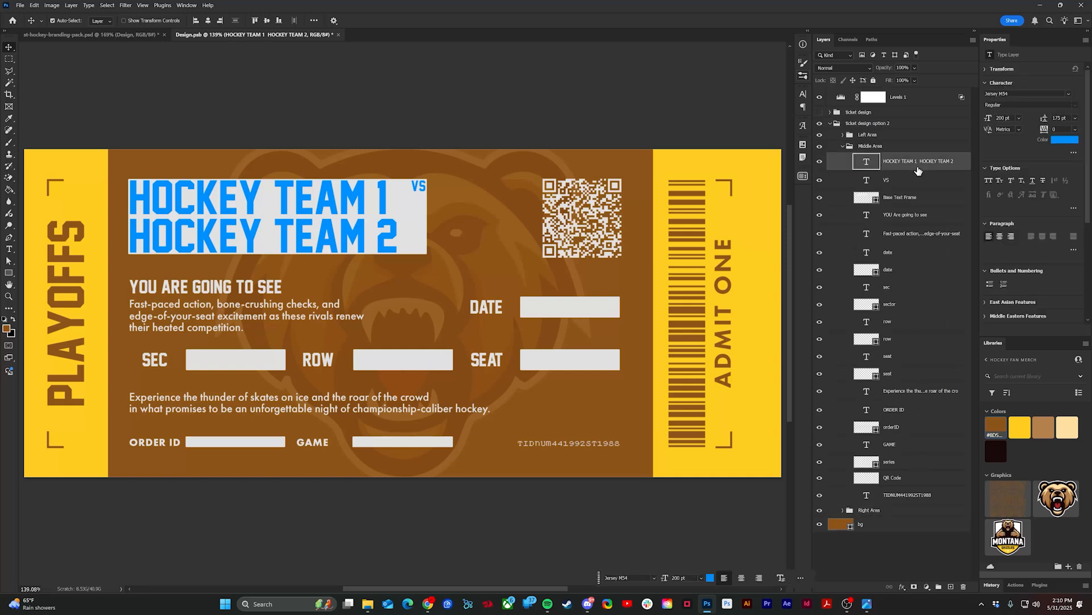
shift+click(926, 181)
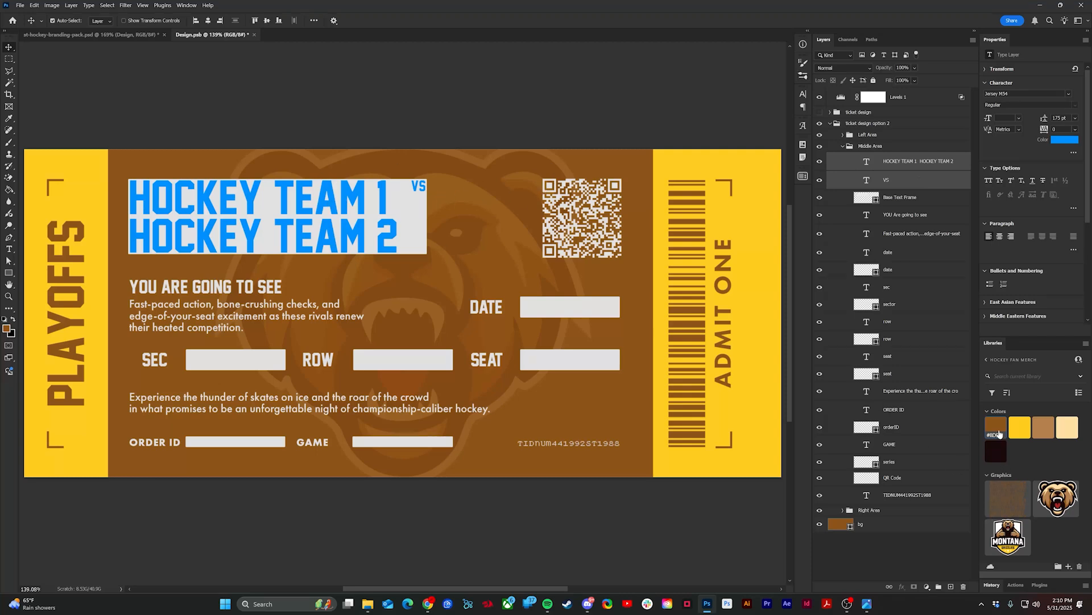
click(1000, 434)
click(946, 168)
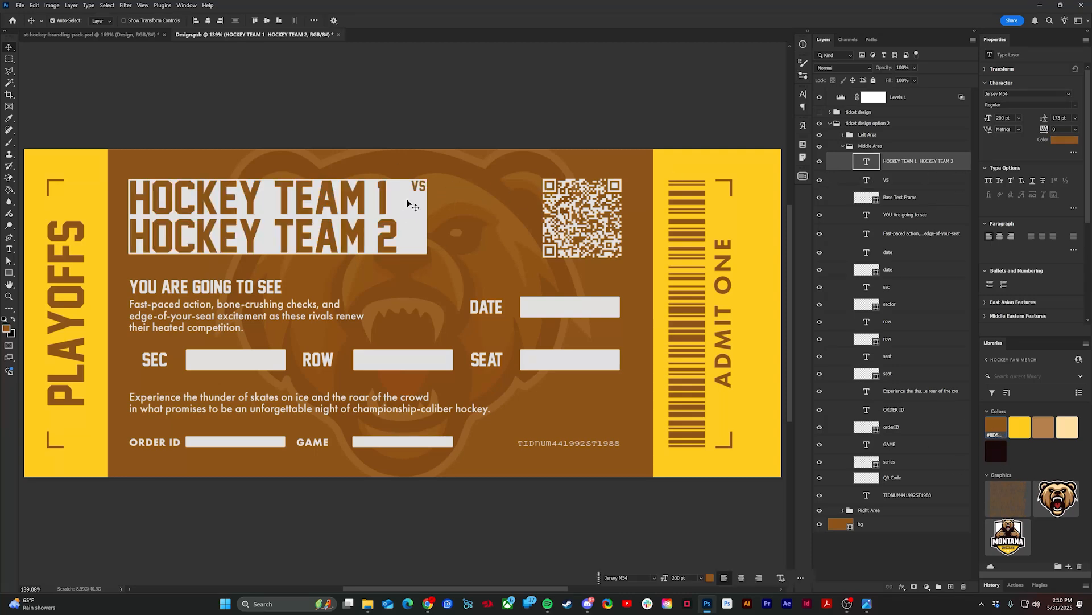
- Replace the two team names in the ticket's headline text with GRIZZLIES on the first line and BANDITS on the second
key(t)
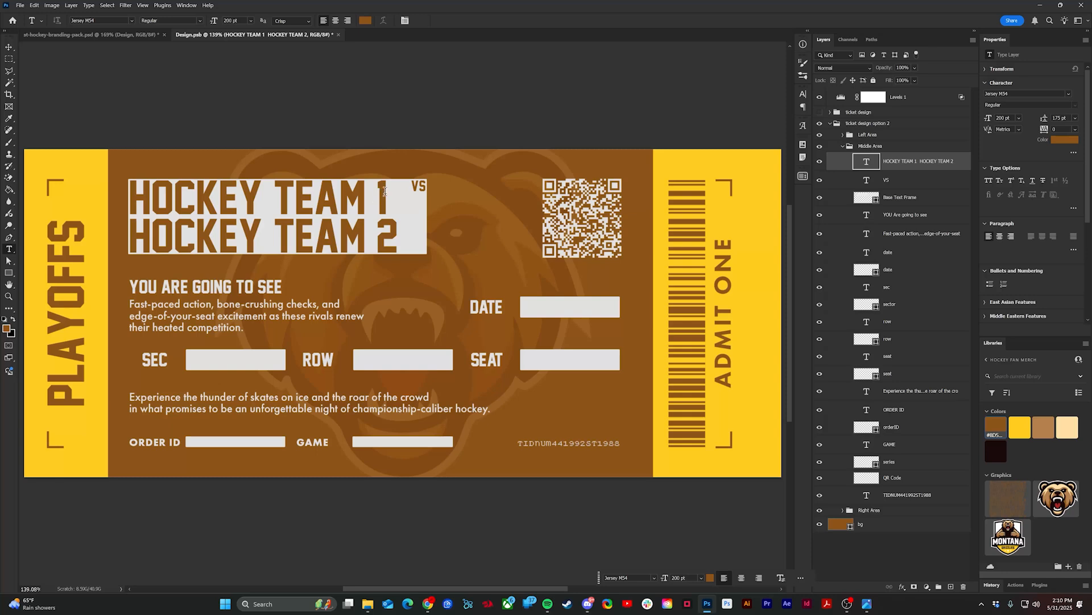
drag(386, 191, 104, 181)
text(G)
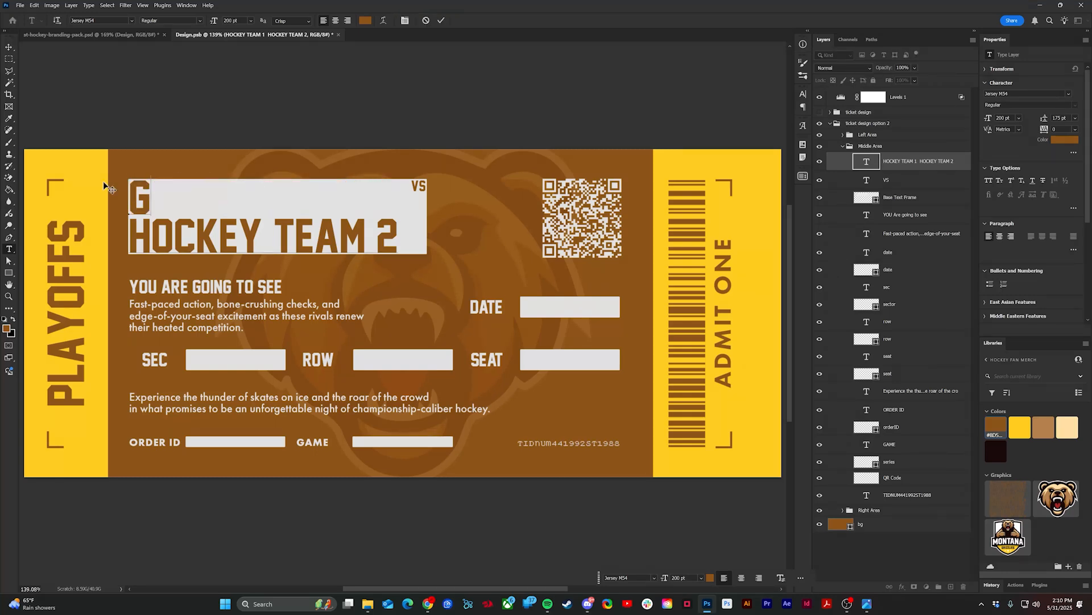
text(RIZZLIE)
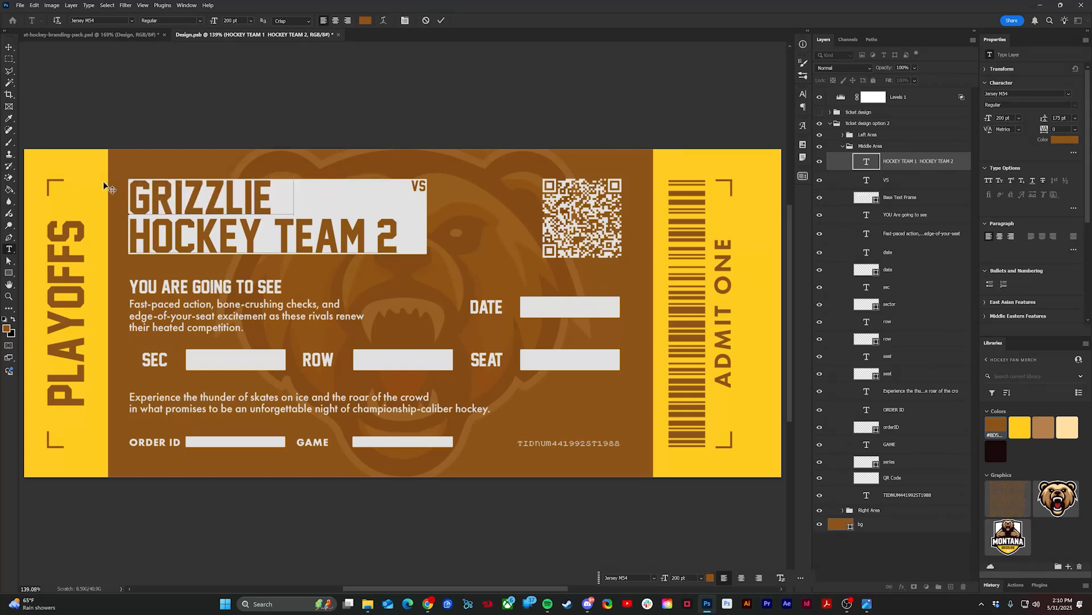
text(S)
key(shift+Right)
key(shift+End)
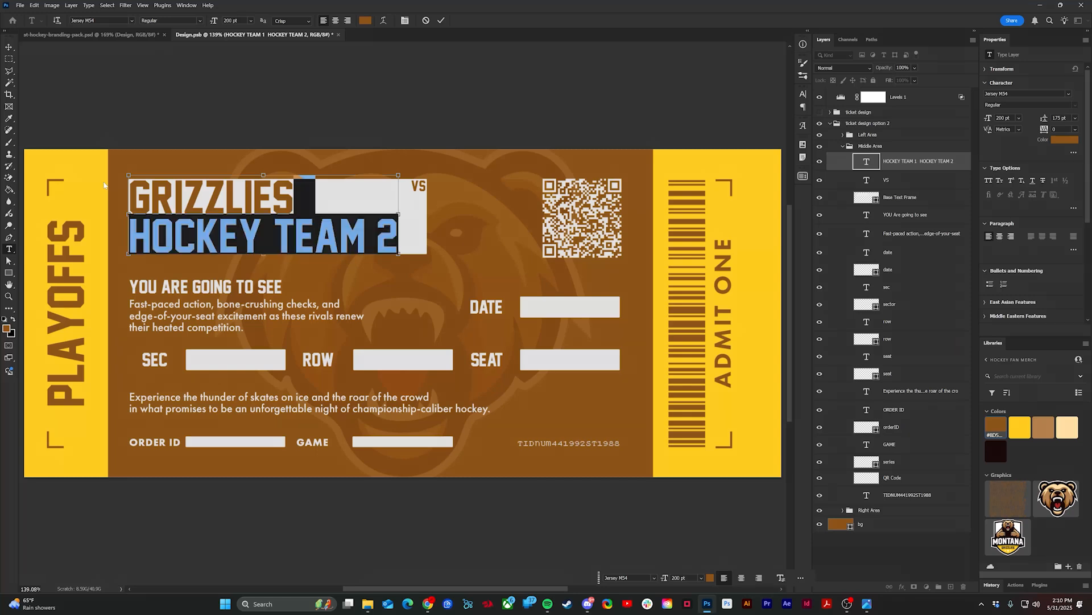
key(Return)
text(BANDI)
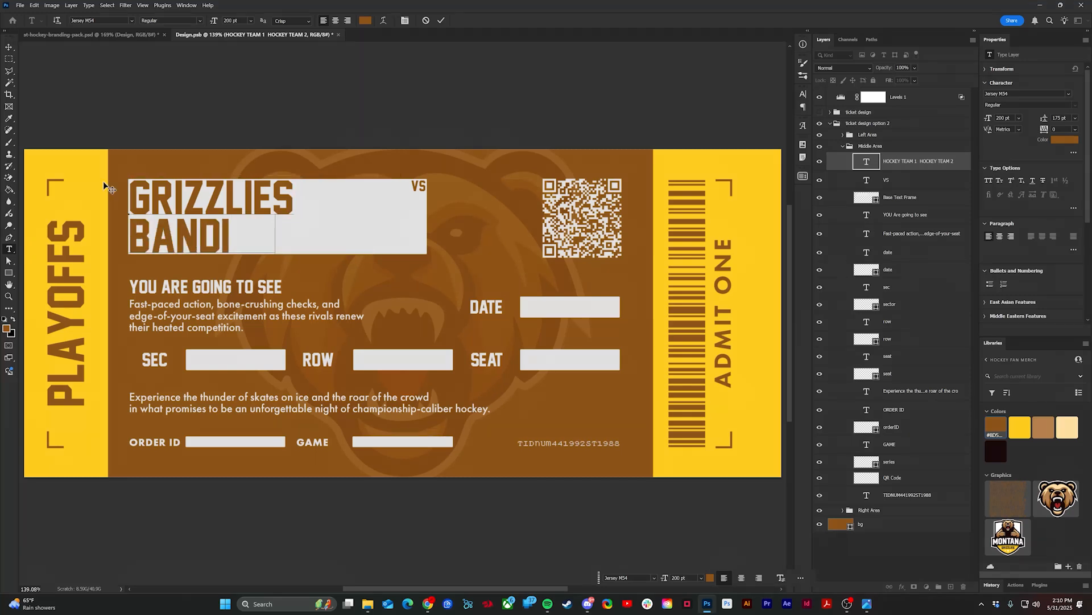
text(TS)
key(ctrl+Return)
key(v)
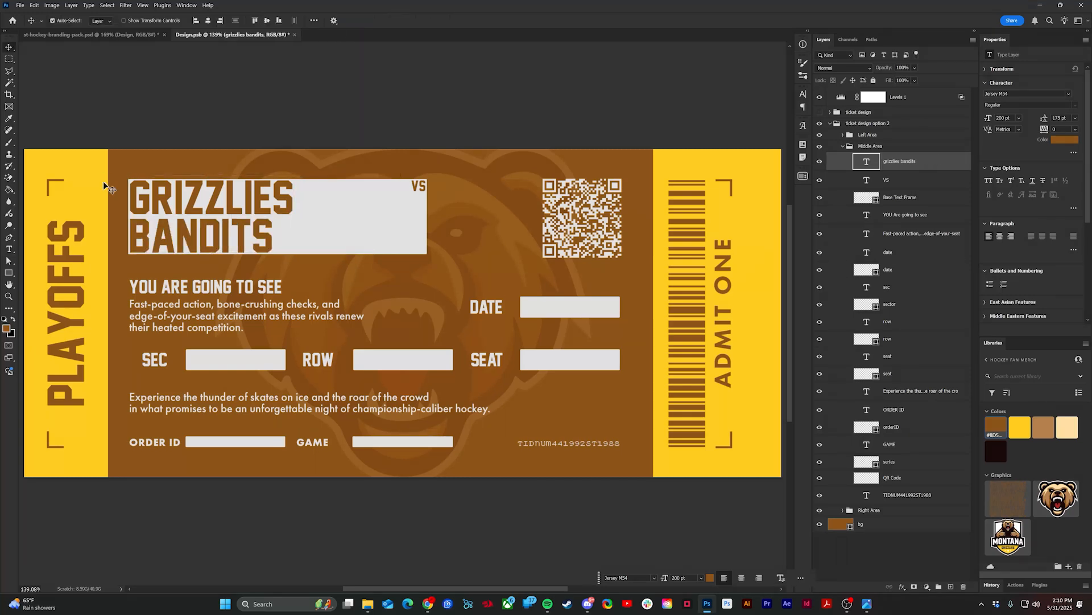
- Recolor the Base Text Frame with the library's yellow, and the YOU ARE GOING TO SEE heading and its Fast-paced action paragraph with the cream
click(882, 200)
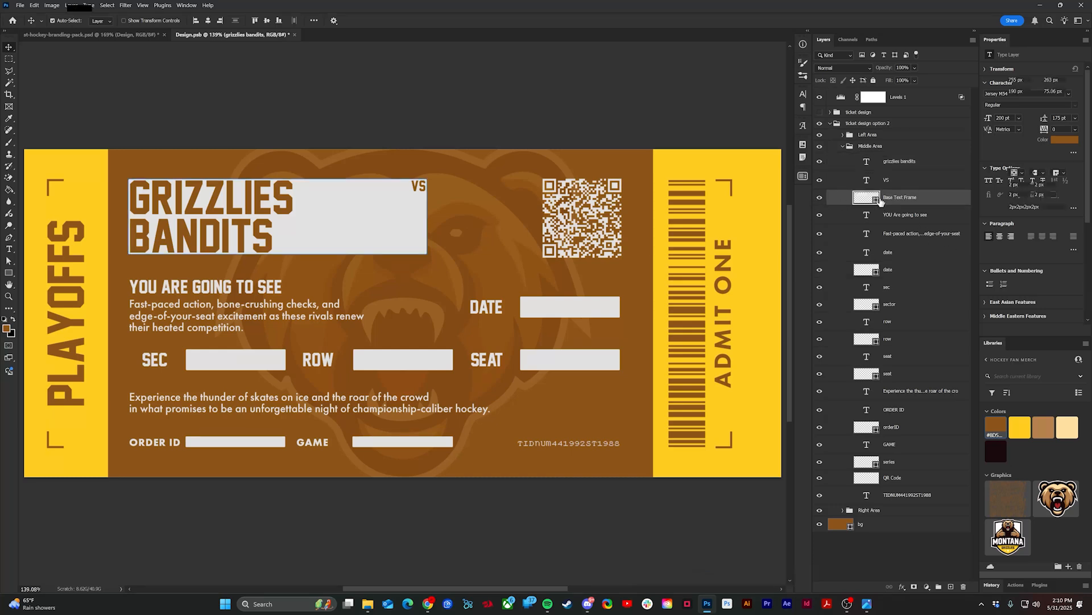
click(1020, 427)
click(911, 220)
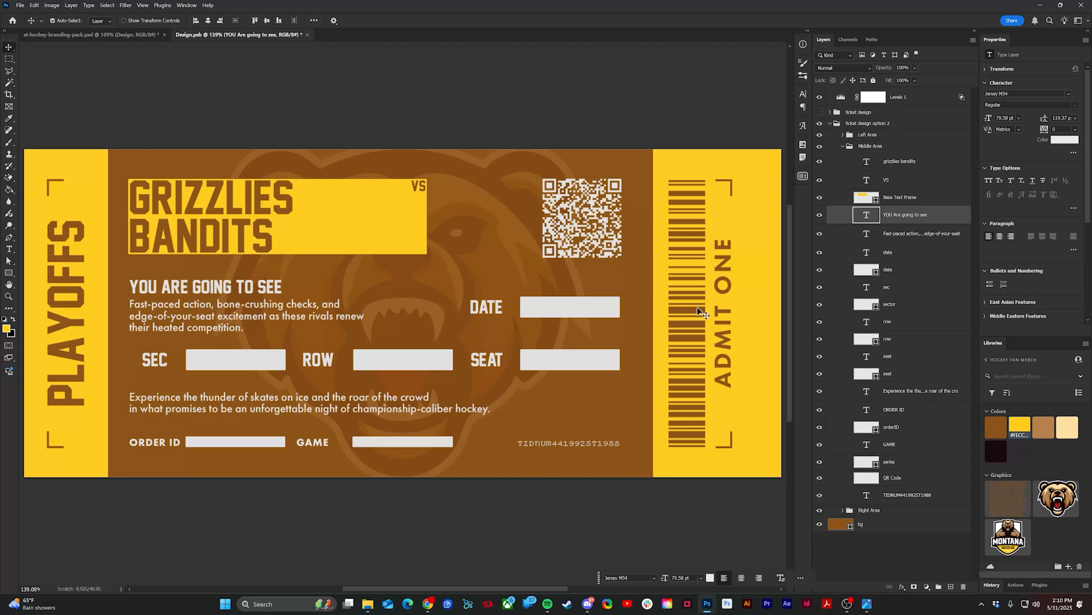
shift+click(935, 238)
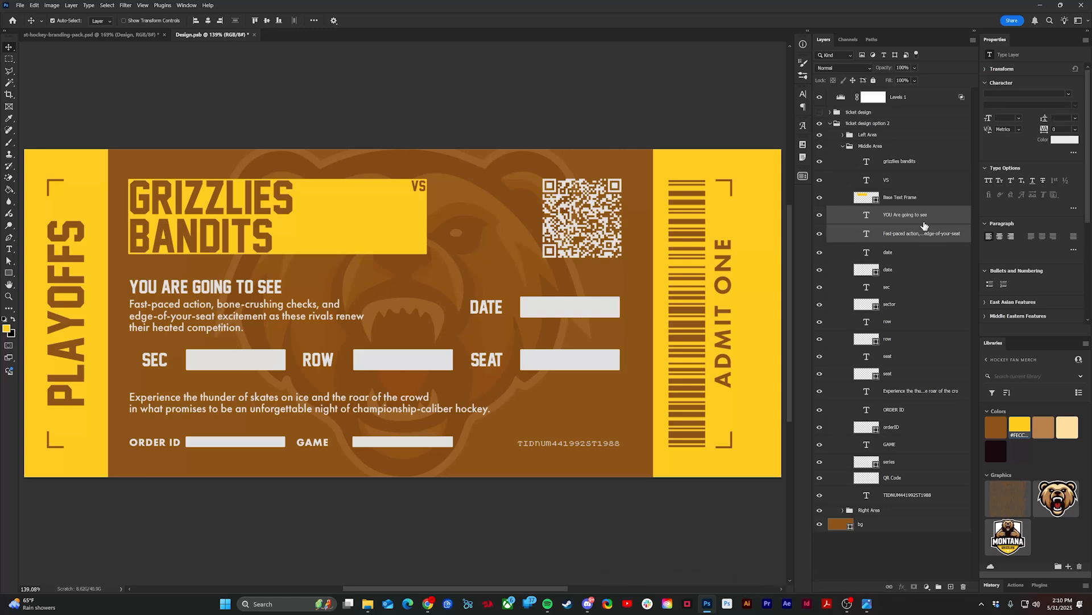
click(1073, 426)
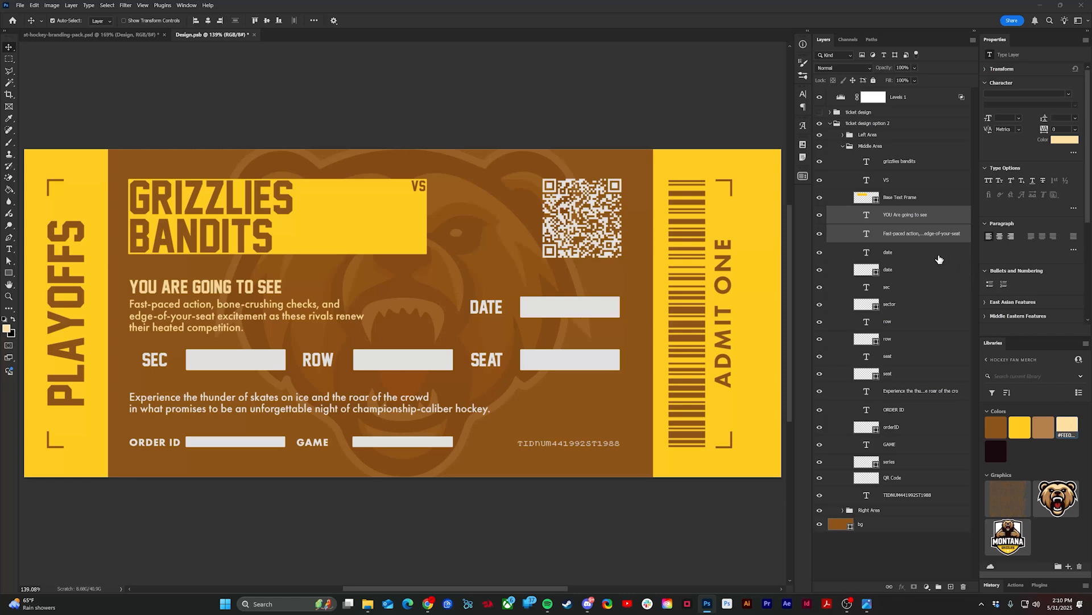
- Recolor the date, sec, row and seat labels and their boxes with the library's cream
click(486, 307)
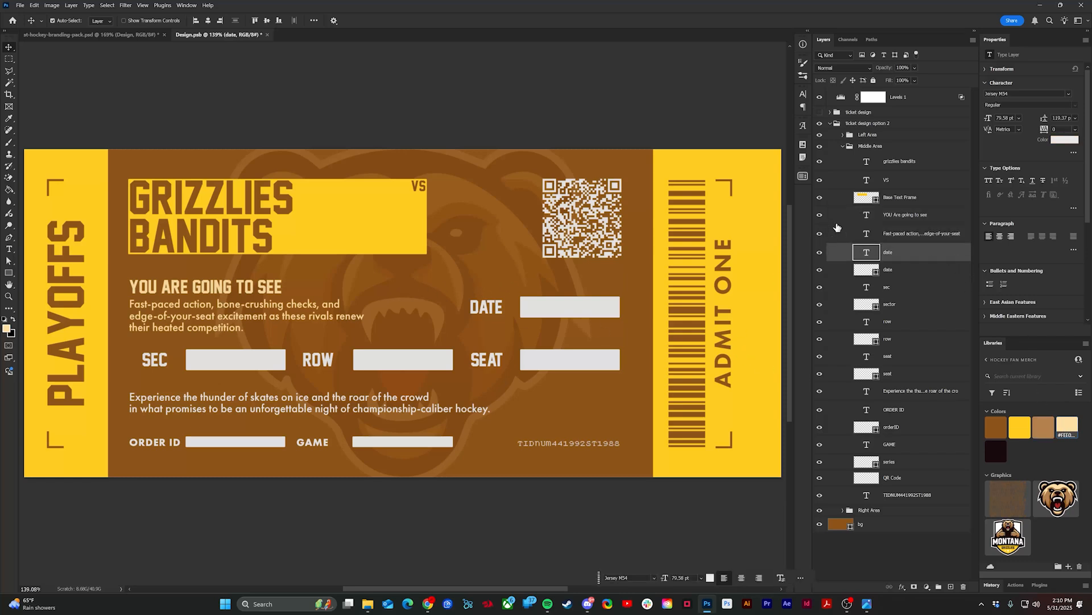
shift+click(888, 272)
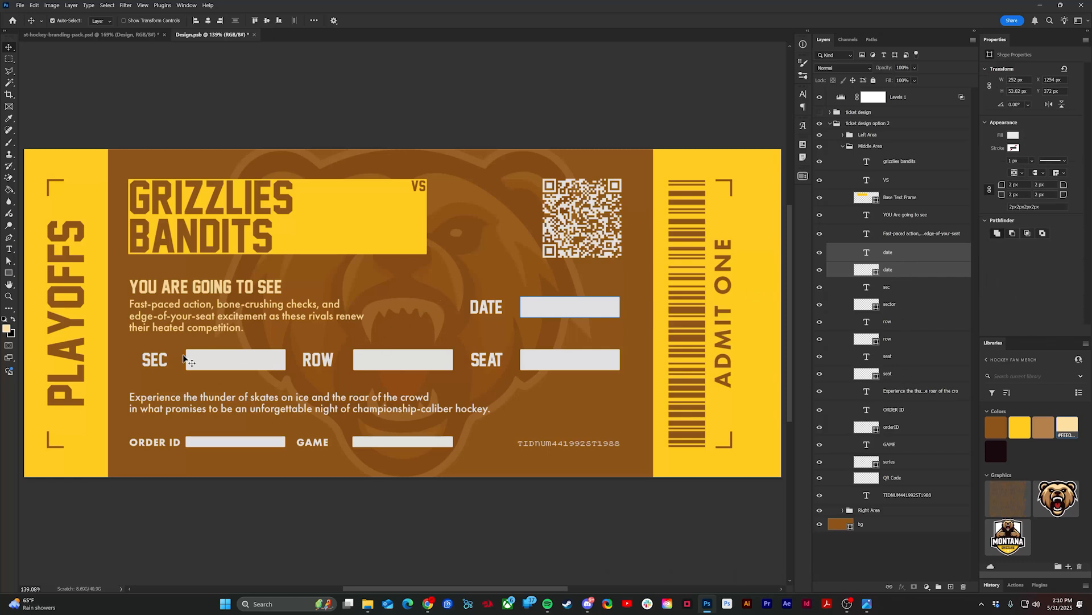
shift+click(908, 374)
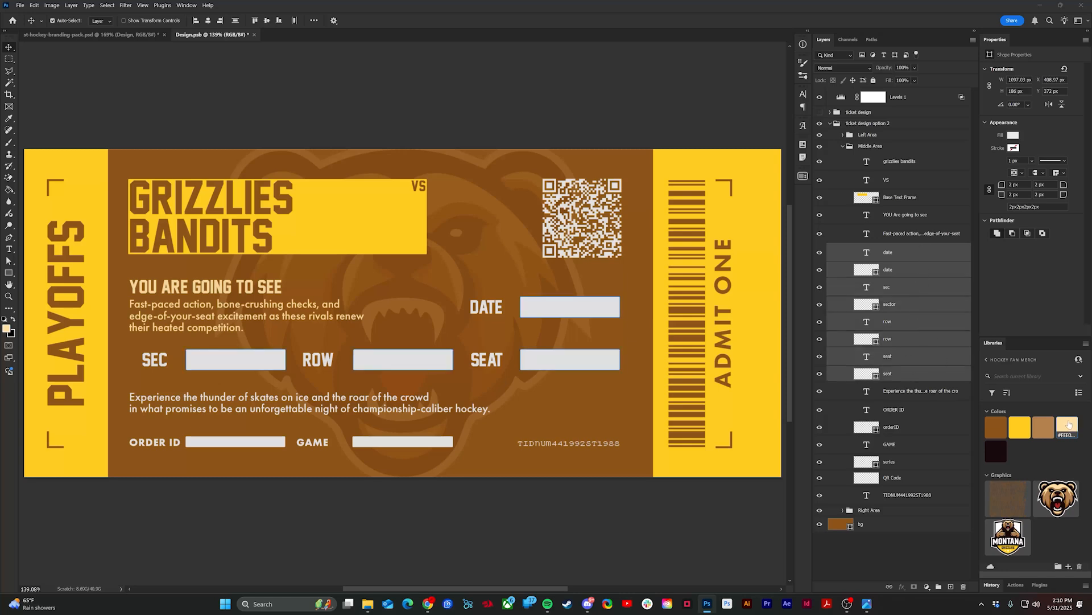
click(1068, 424)
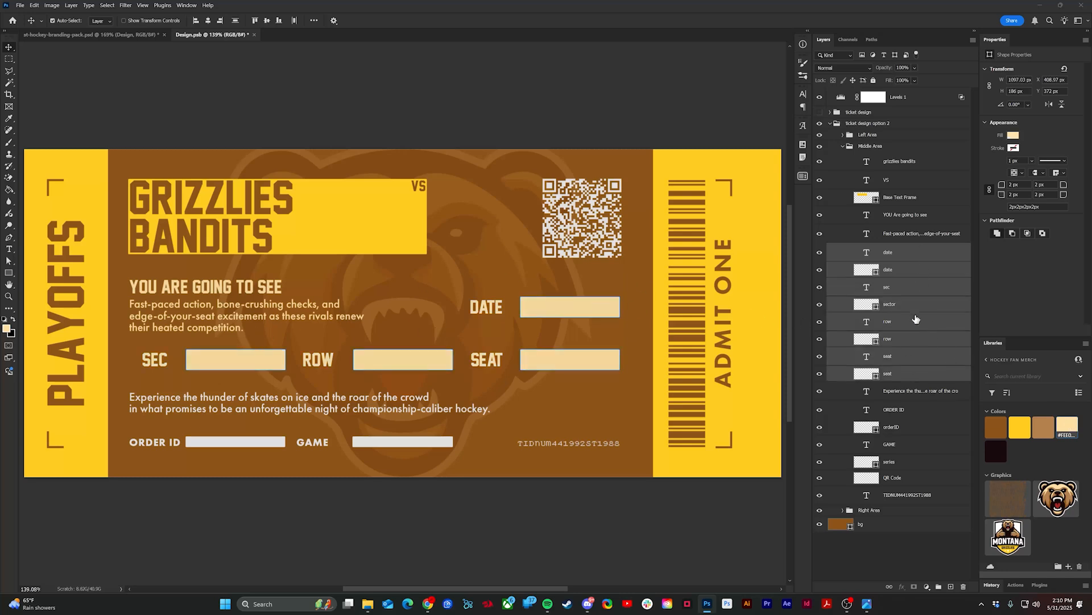
click(928, 340)
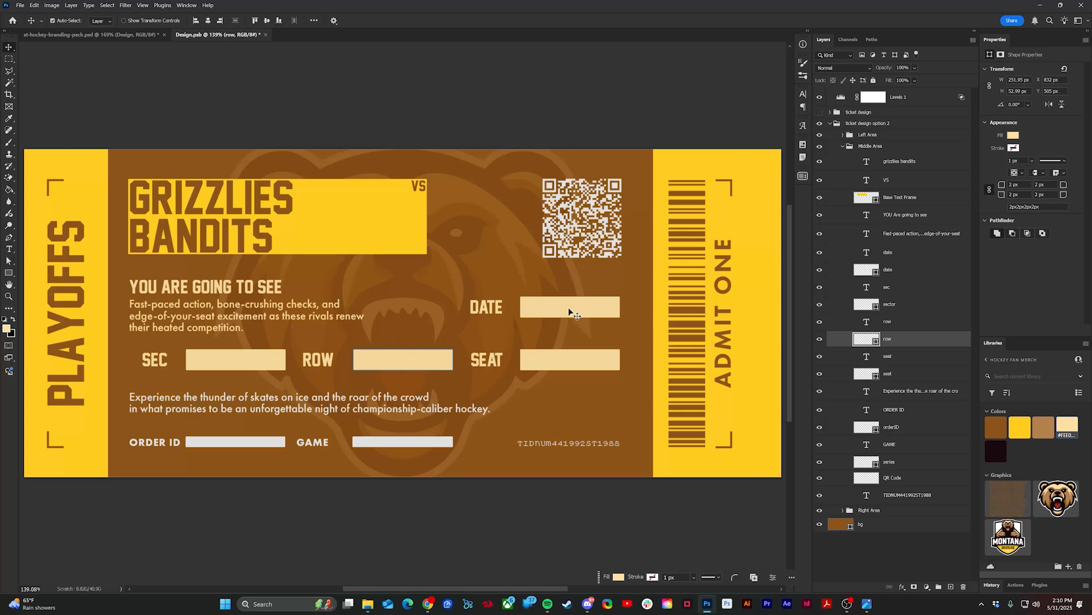
- Duplicate the DATE, SEC, ROW and SEAT label texts into the boxes beside them and recolor the copies dark brown
click(896, 256)
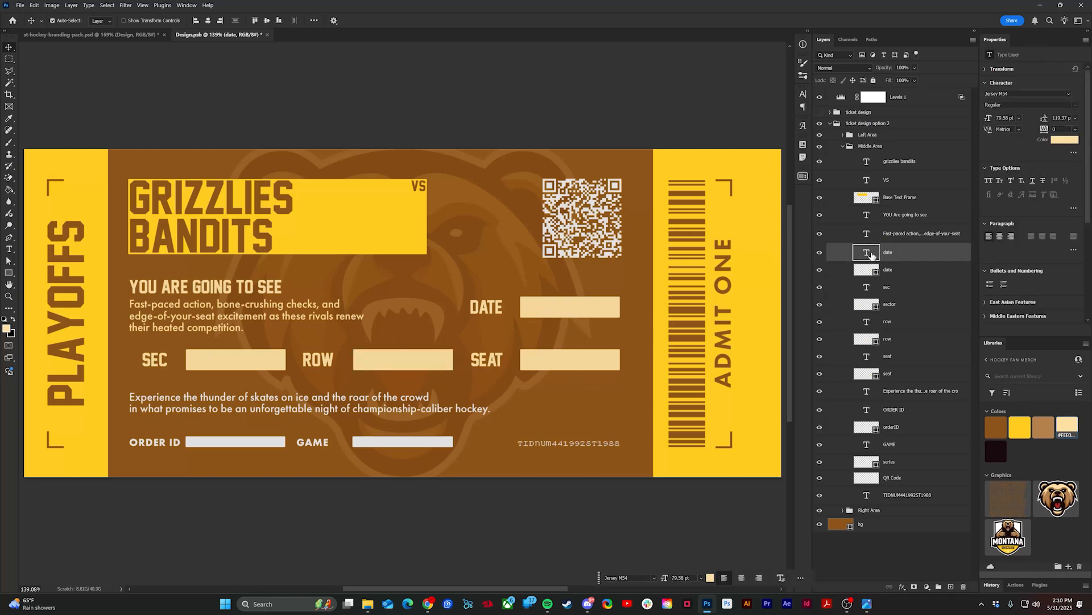
ctrl+click(908, 289)
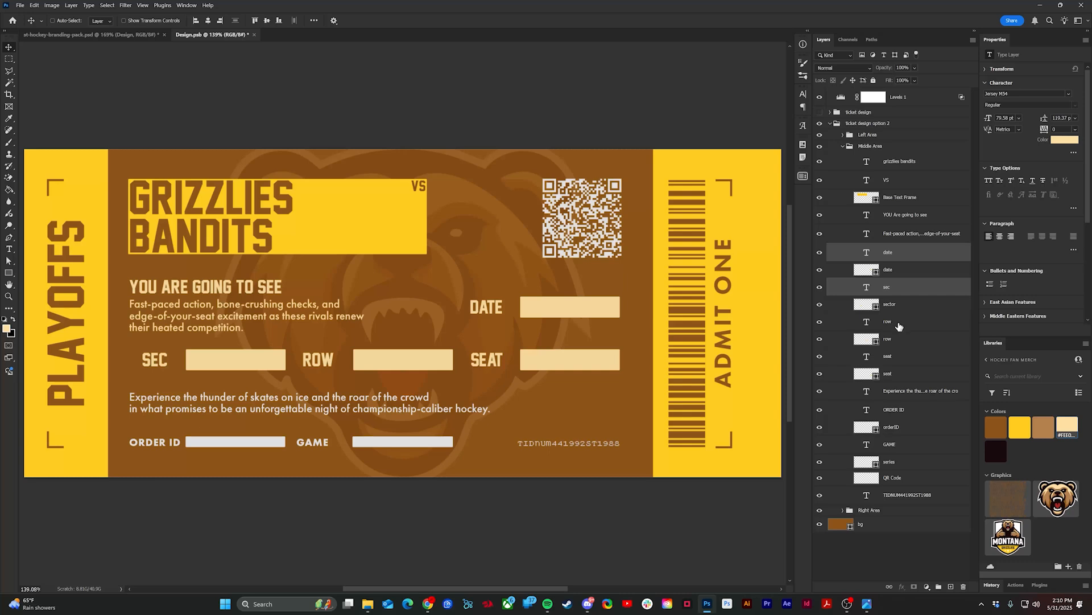
ctrl+click(899, 324)
ctrl+click(908, 357)
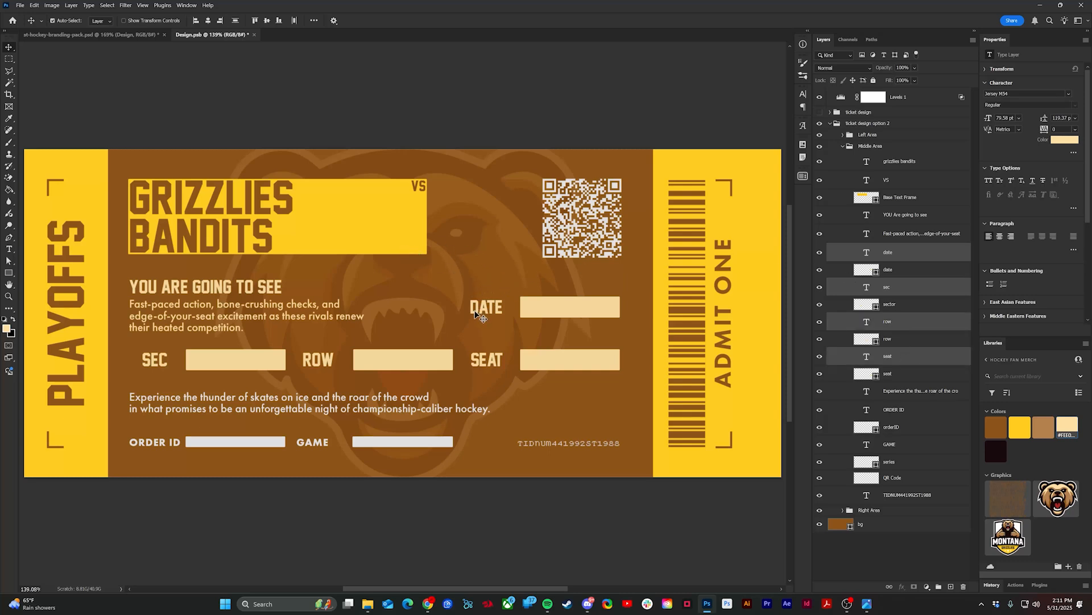
drag(476, 313, 528, 311)
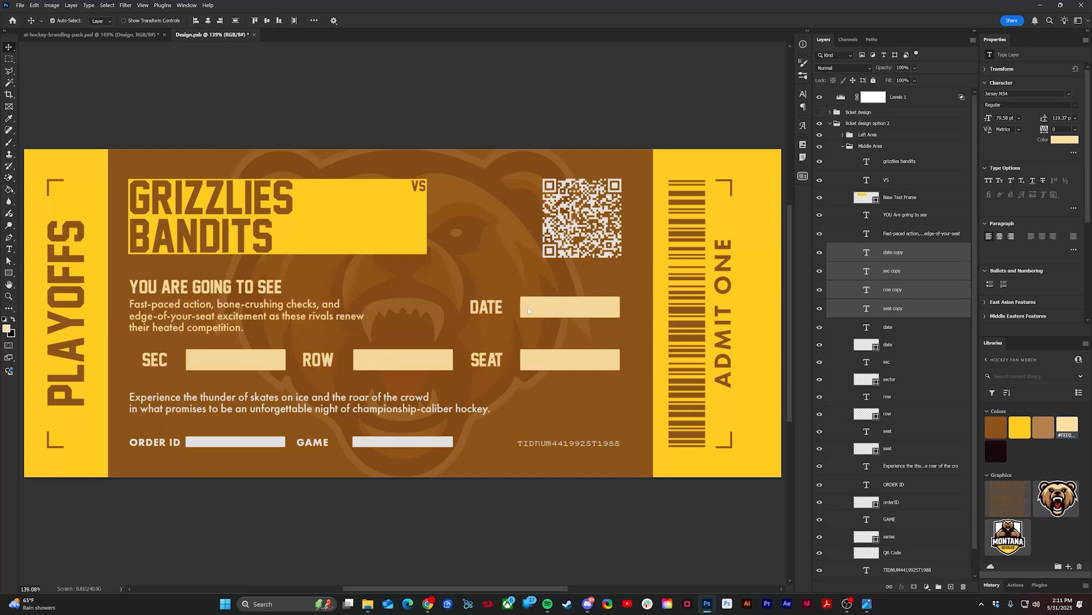
click(995, 427)
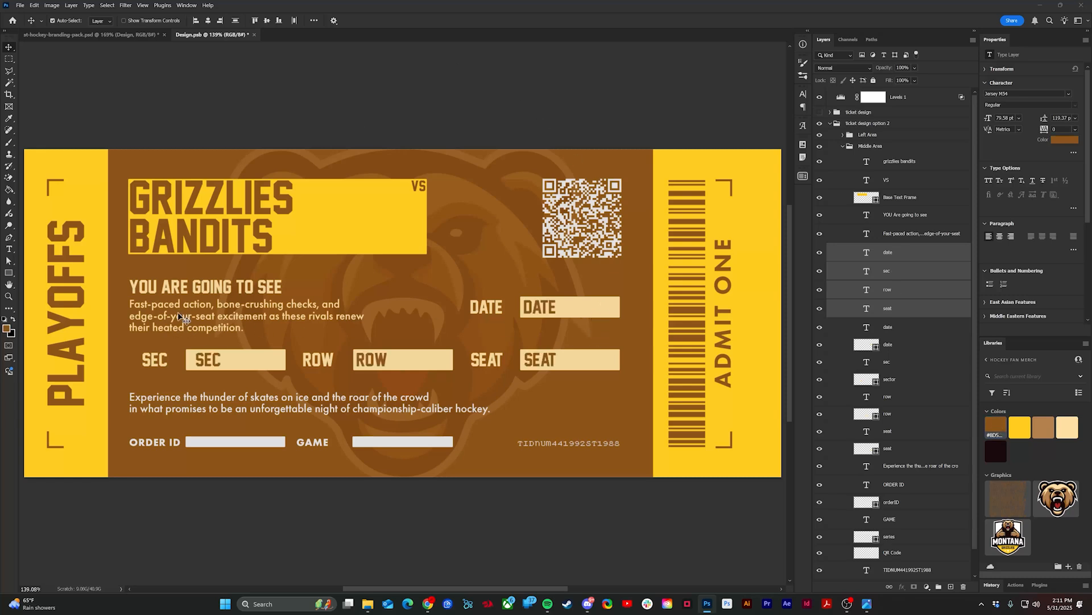
- Move the dark brown SEC text copy closer to the left edge of its box
click(255, 511)
click(208, 363)
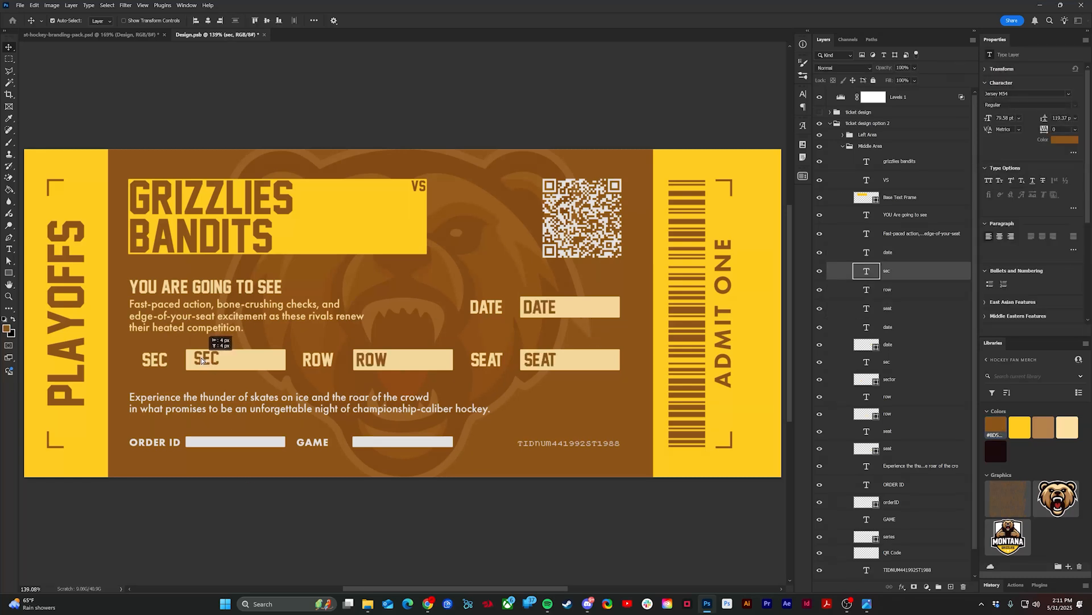
key(Left)
key(Left)
key(Left)
key(Left)
key(Left)
key(Left)
key(Left)
key(Left)
key(Left)
key(Left)
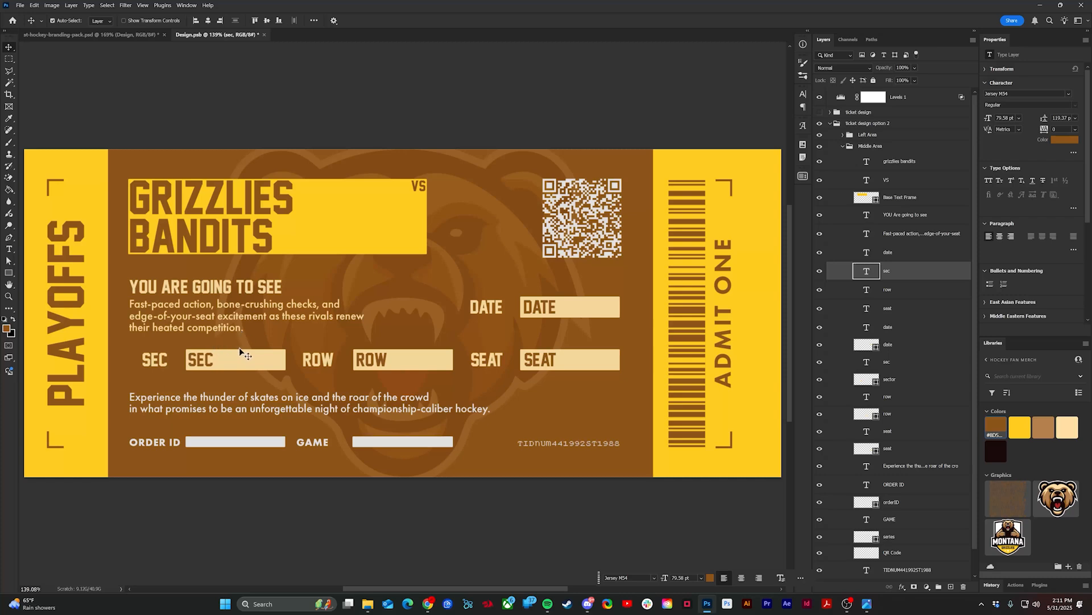
click(506, 92)
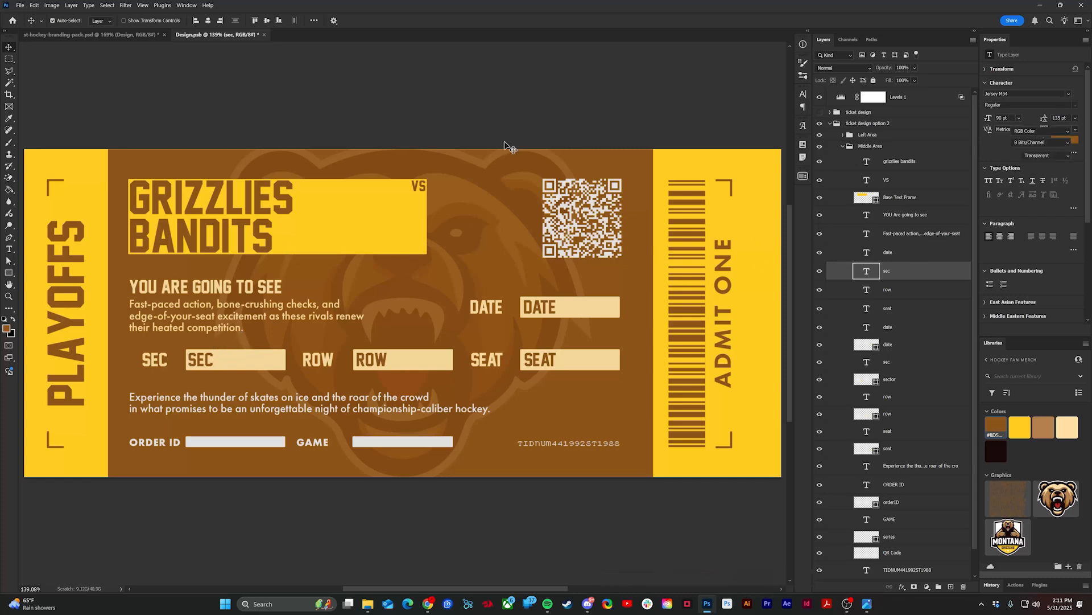
- Replace the text inside the DATE box with 5.25.25
key(t)
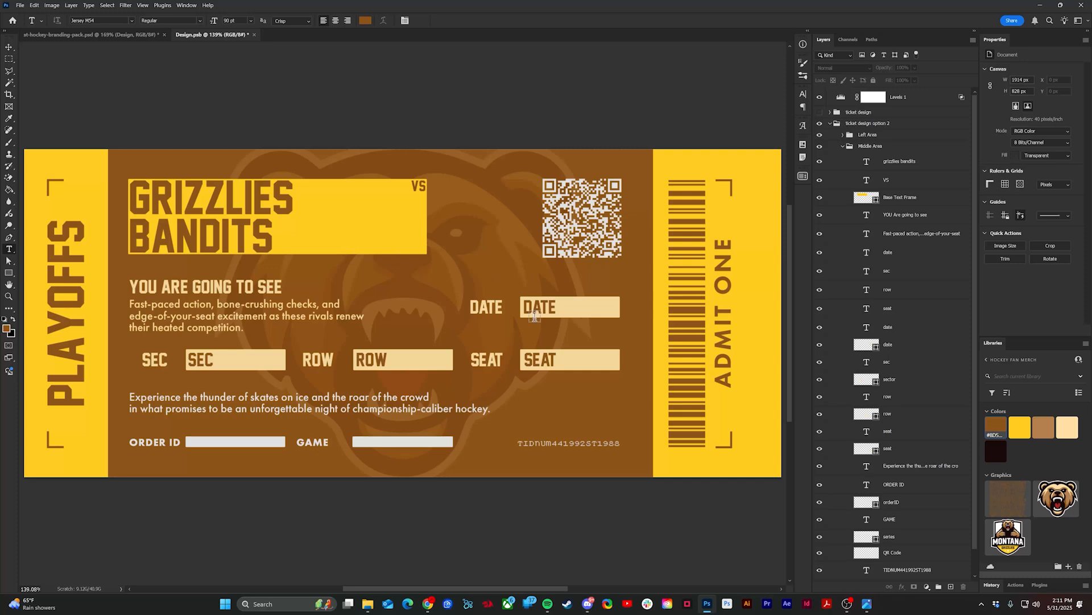
click(551, 307)
double_click(556, 298)
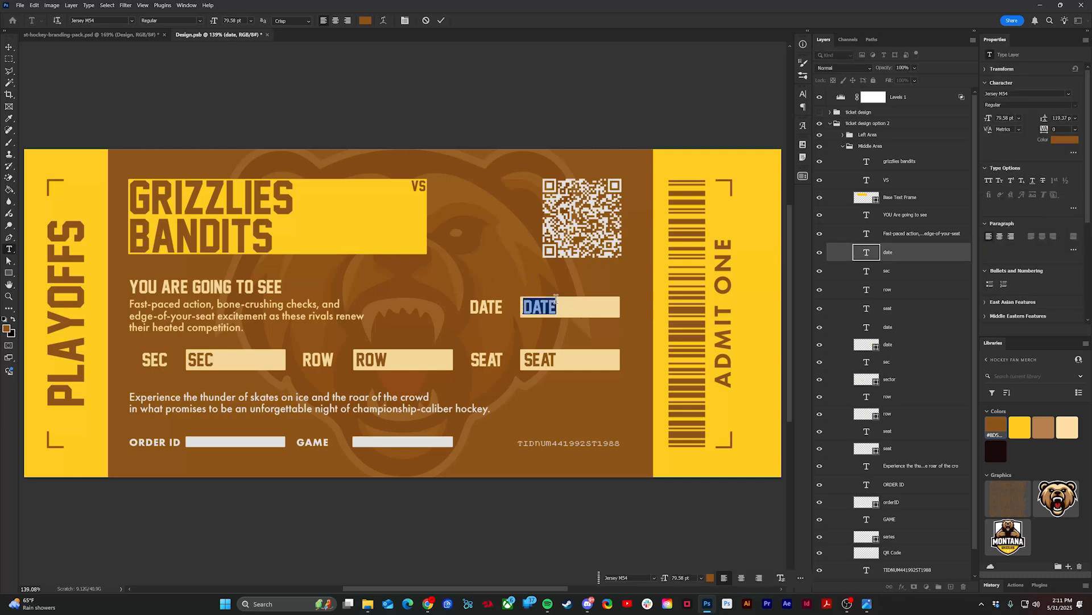
text(5.1)
key(BackSpace)
text(25.25)
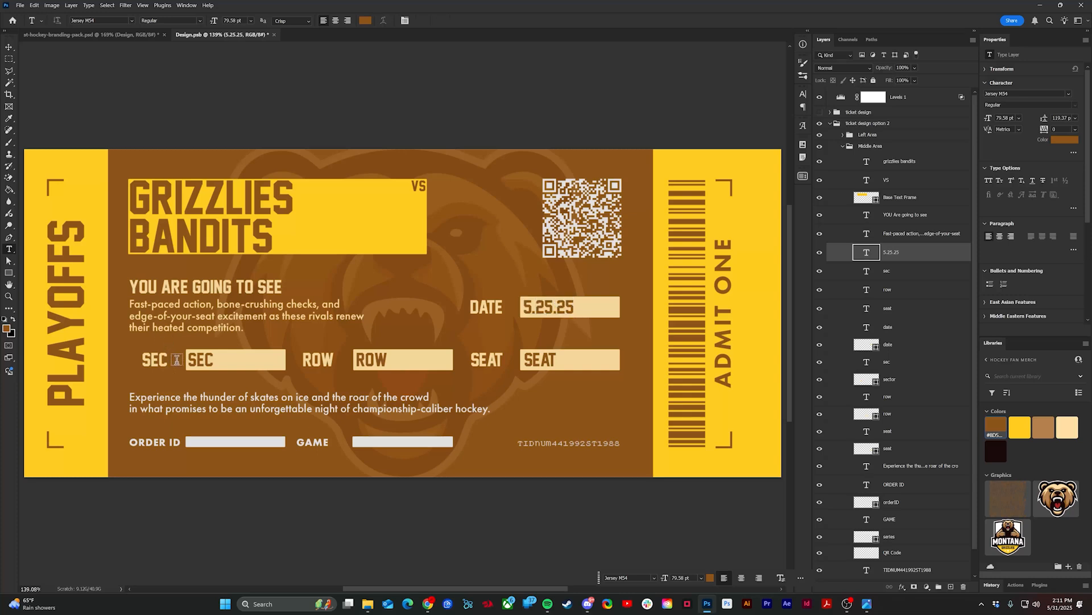
- Fill in the seating boxes with 103 for SEC, A for ROW and 3 for SEAT
double_click(206, 359)
text(103)
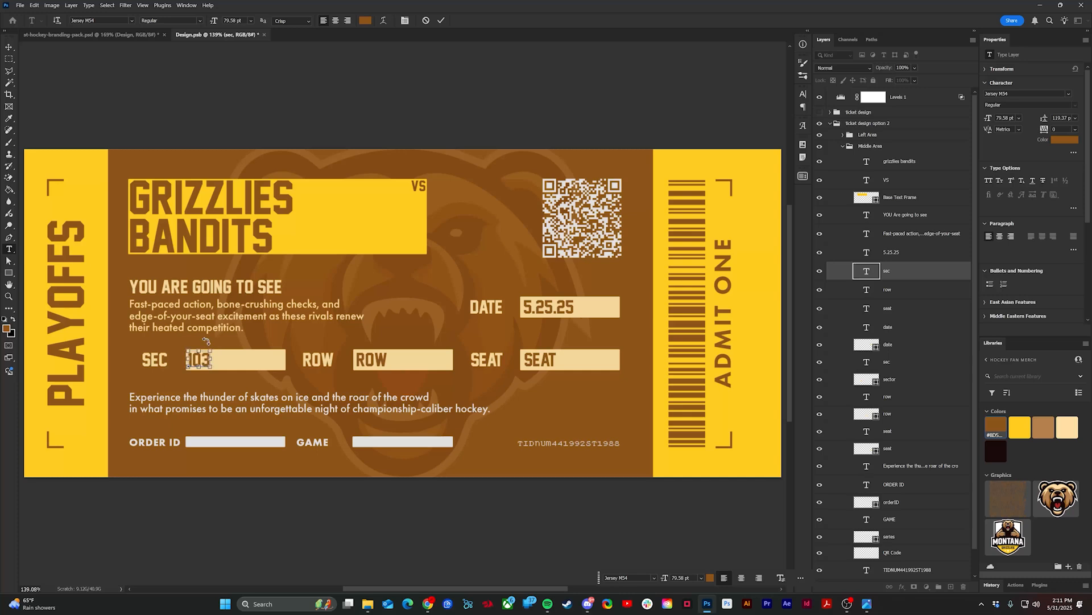
key(ctrl+Return)
double_click(389, 360)
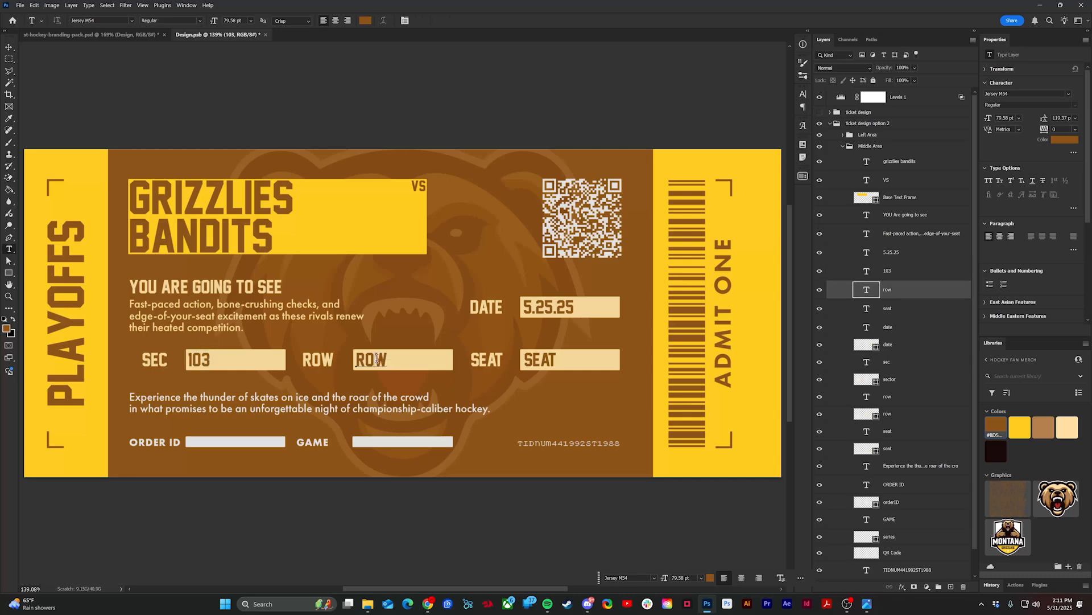
text(A)
key(ctrl+Return)
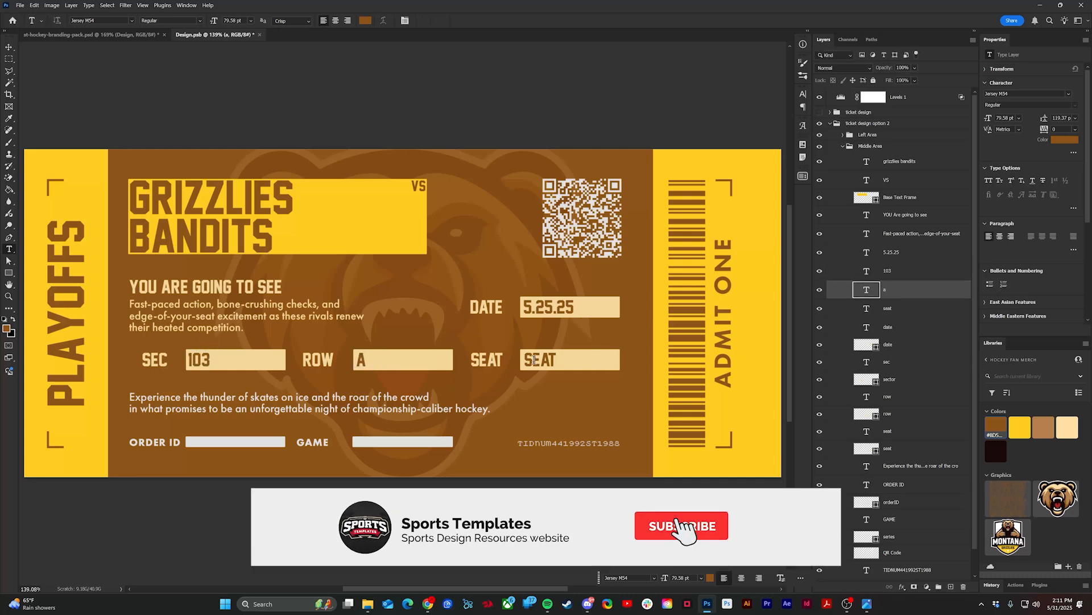
click(534, 363)
key(ctrl+a)
text(3)
key(ctrl+Return)
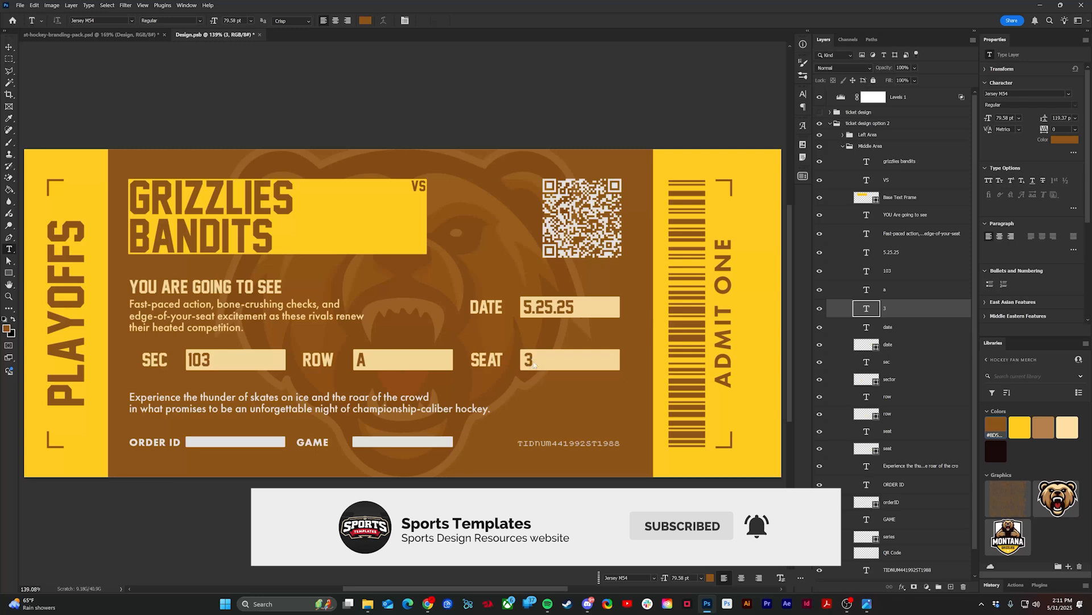
- Group all the date, section, row and seat labels, boxes and values into one layer group
key(v)
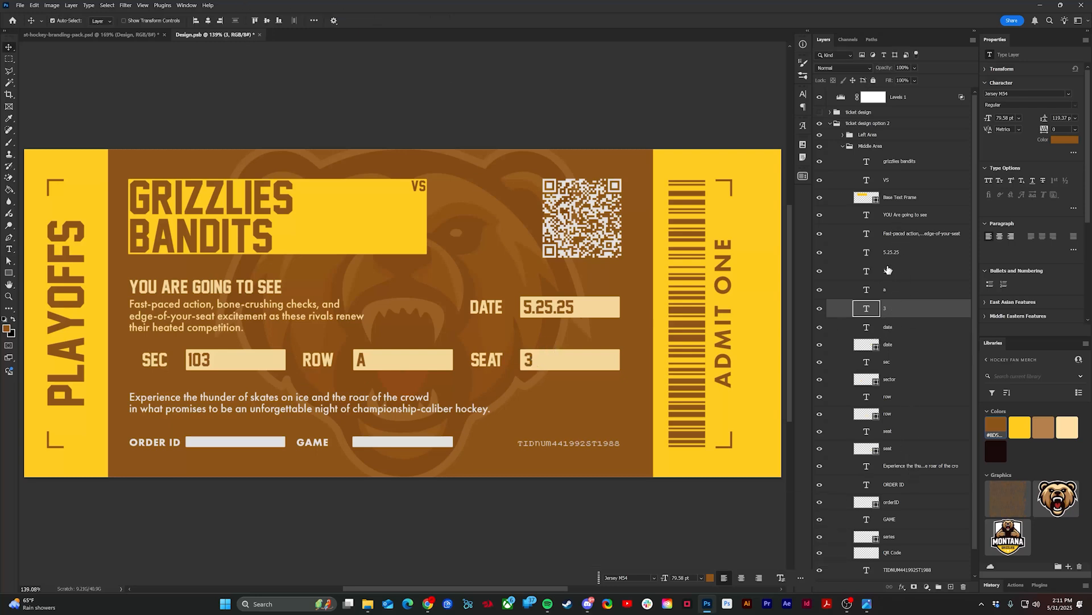
click(916, 256)
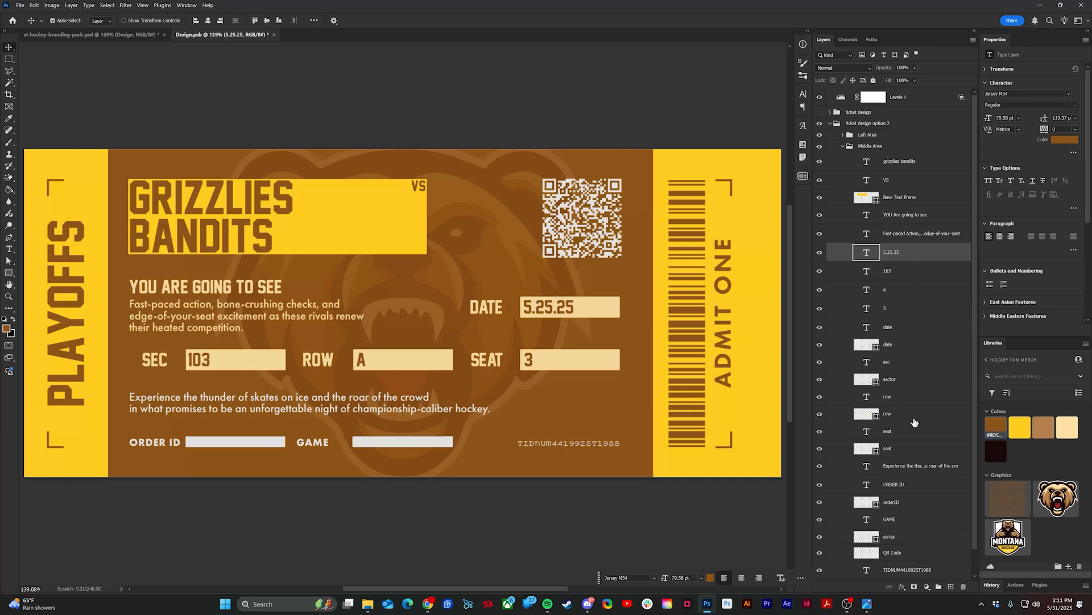
shift+click(916, 448)
key(ctrl+g)
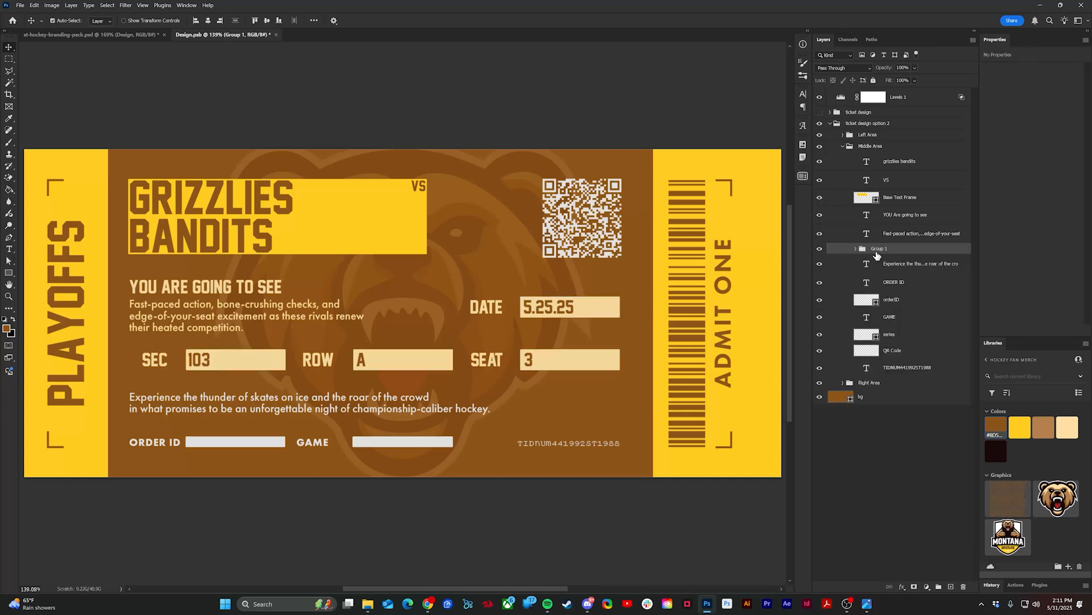
- Recolor the Experience the thunder of skates paragraph with the library's cream
click(898, 270)
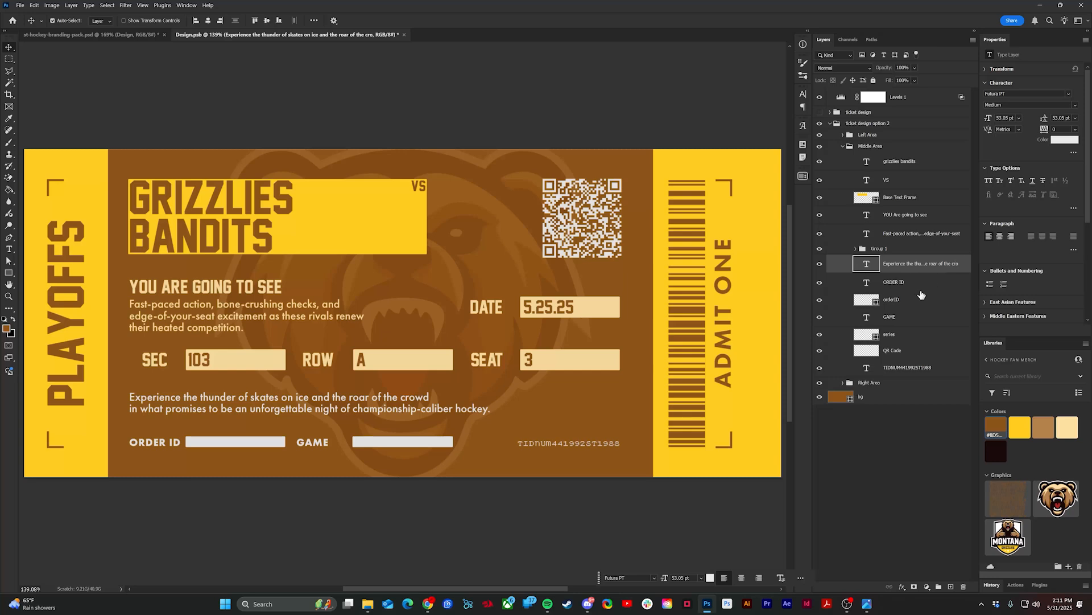
click(1068, 427)
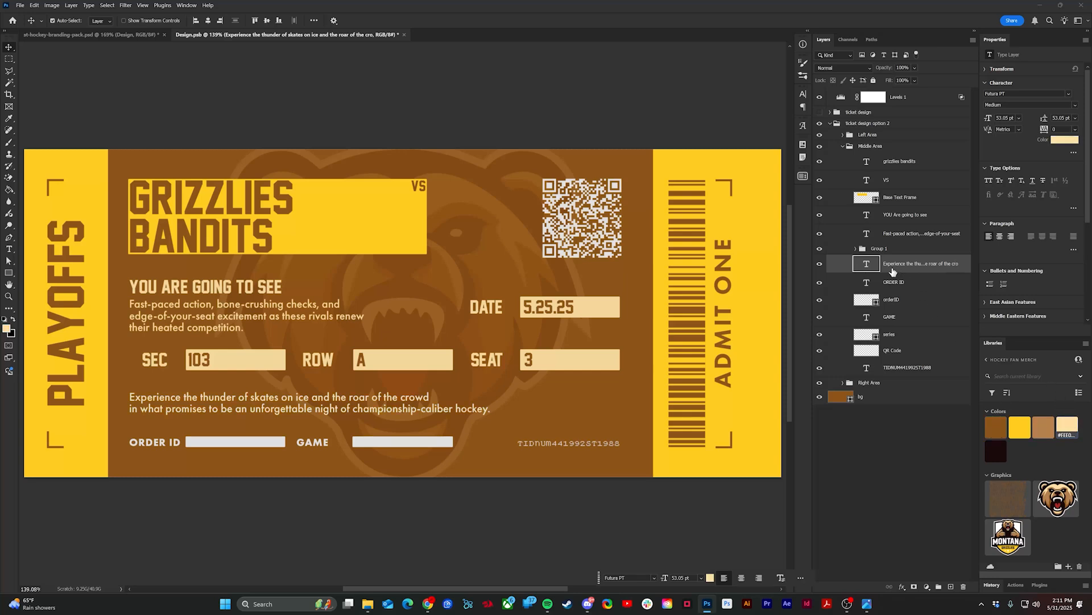
- Recolor the ORDER ID and GAME labels and their two boxes with the library's cream
click(916, 284)
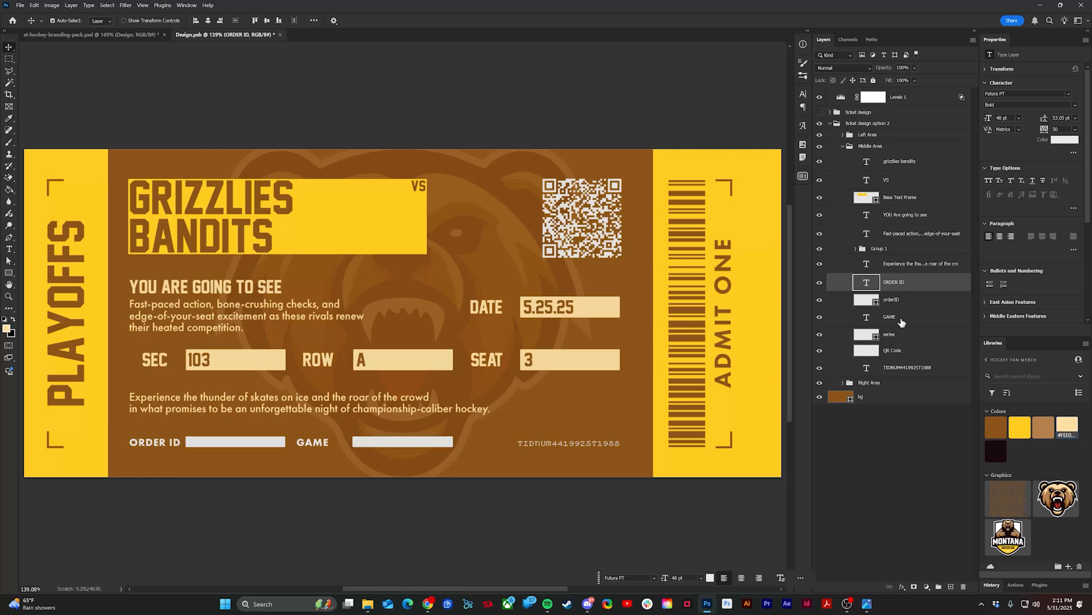
shift+click(905, 317)
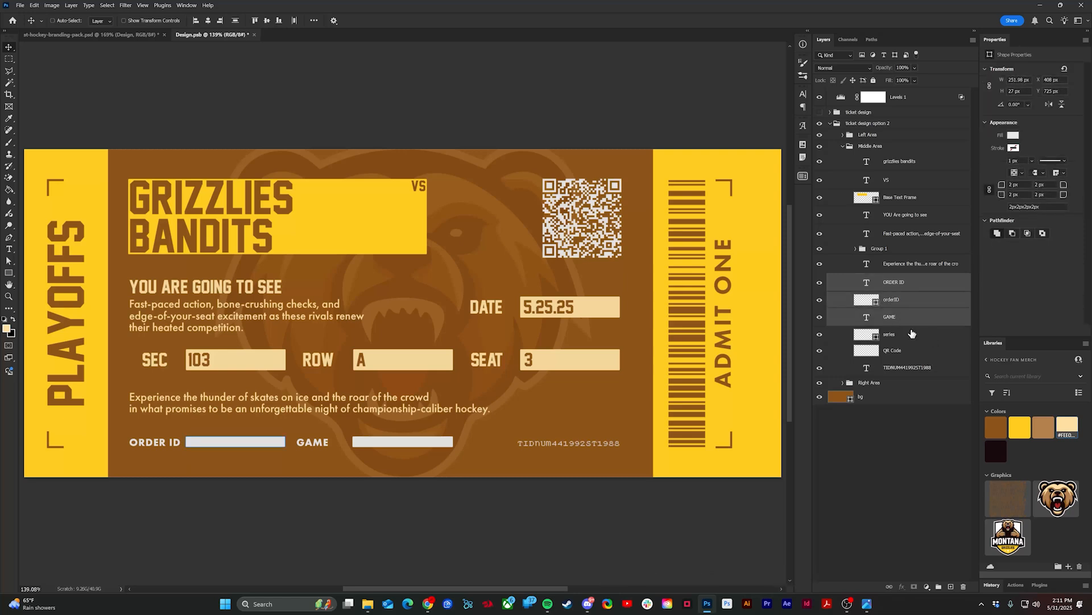
shift+click(897, 335)
click(1064, 427)
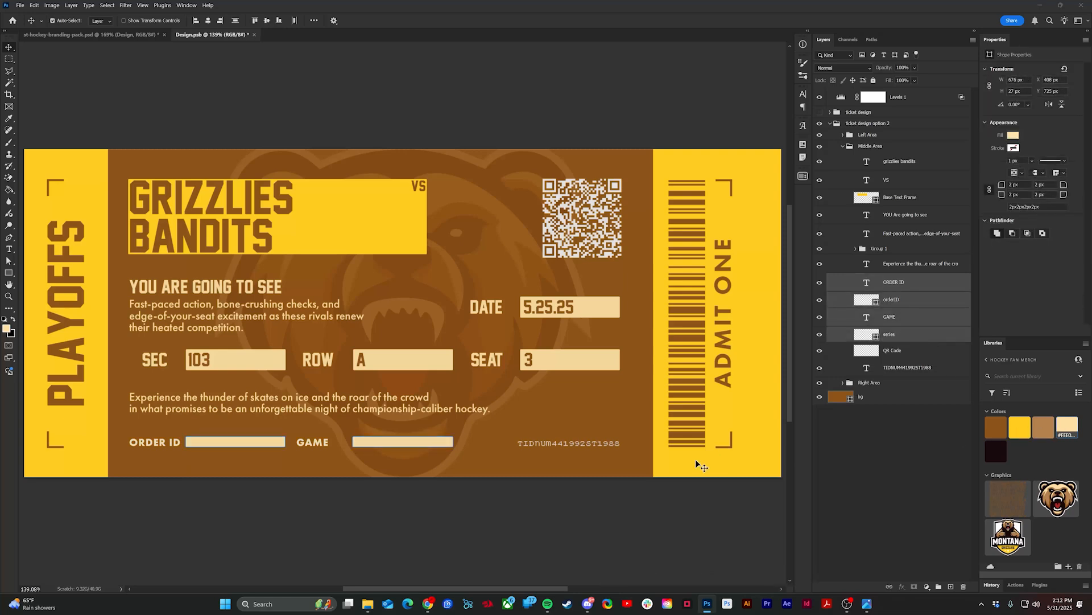
scroll(463, 453, right, 2)
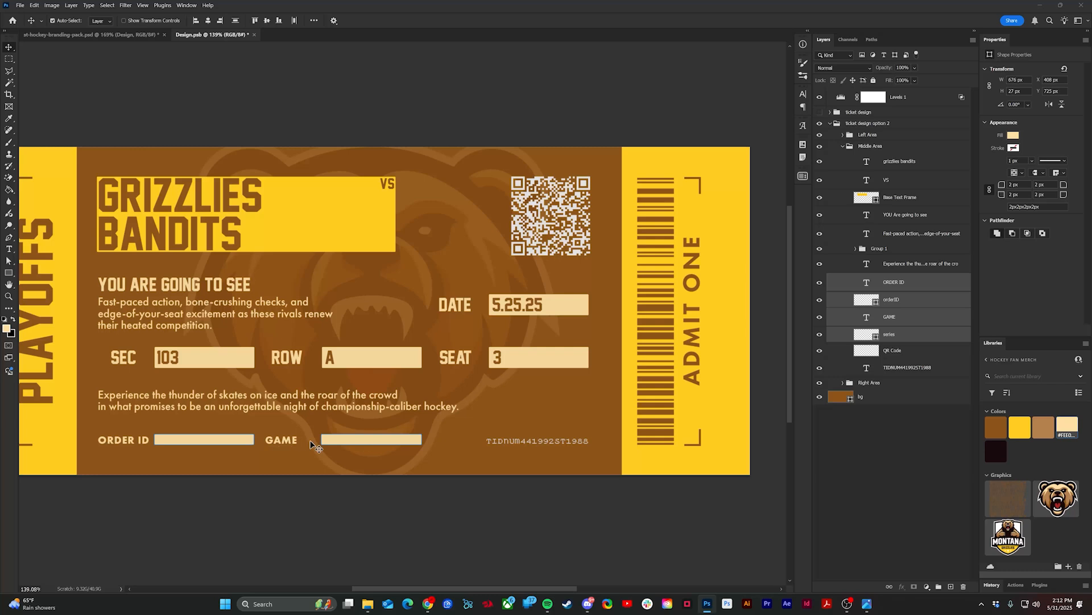
click(264, 521)
- Duplicate the ORDER ID and GAME labels into their boxes and recolor the copies with the library's darker brown
click(142, 443)
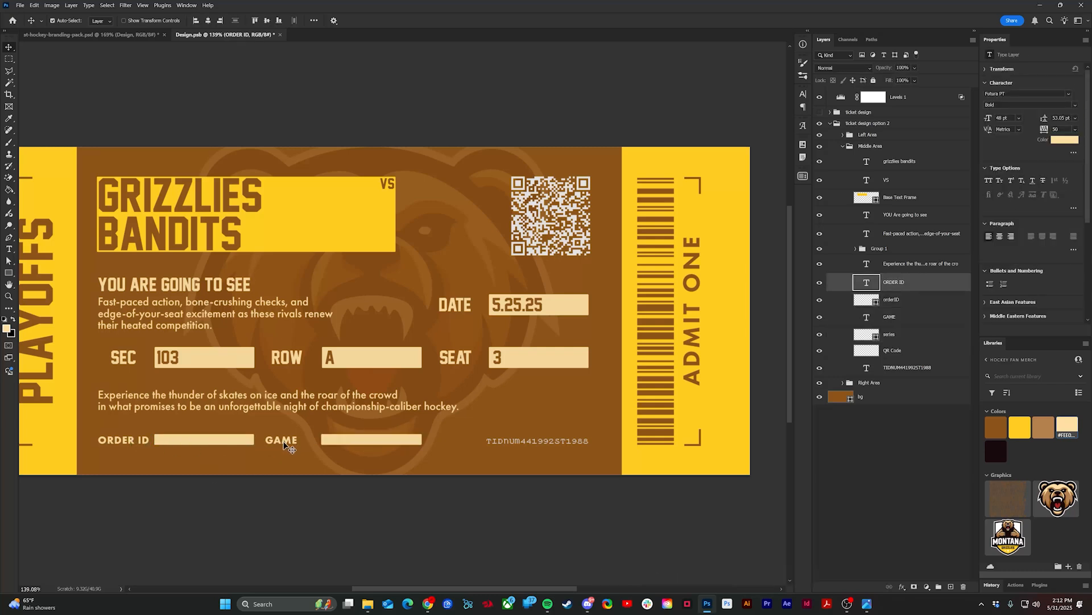
shift+click(284, 443)
drag(287, 445, 349, 442)
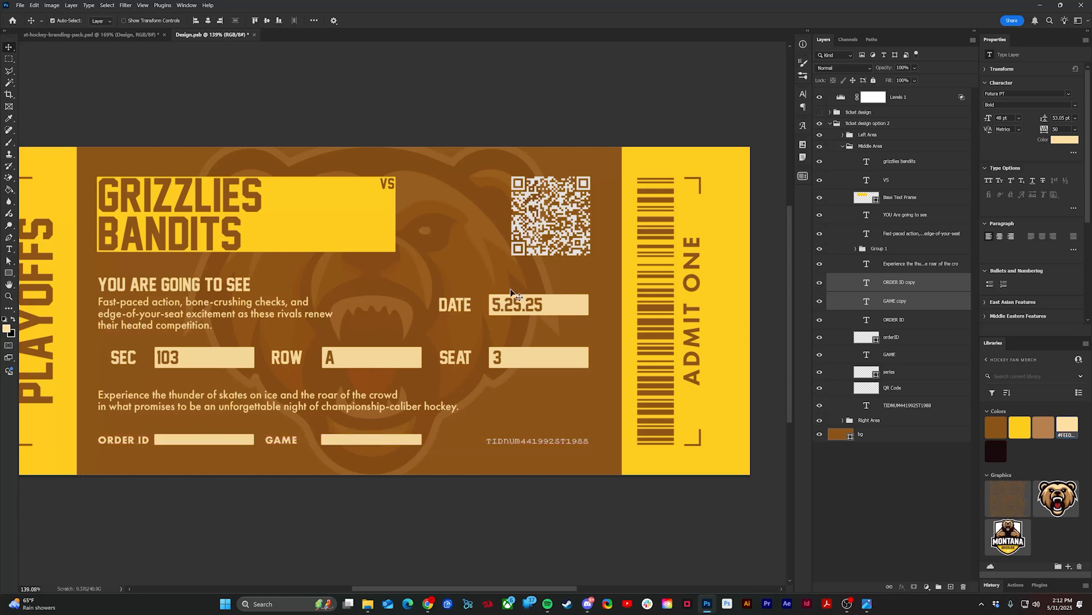
click(995, 428)
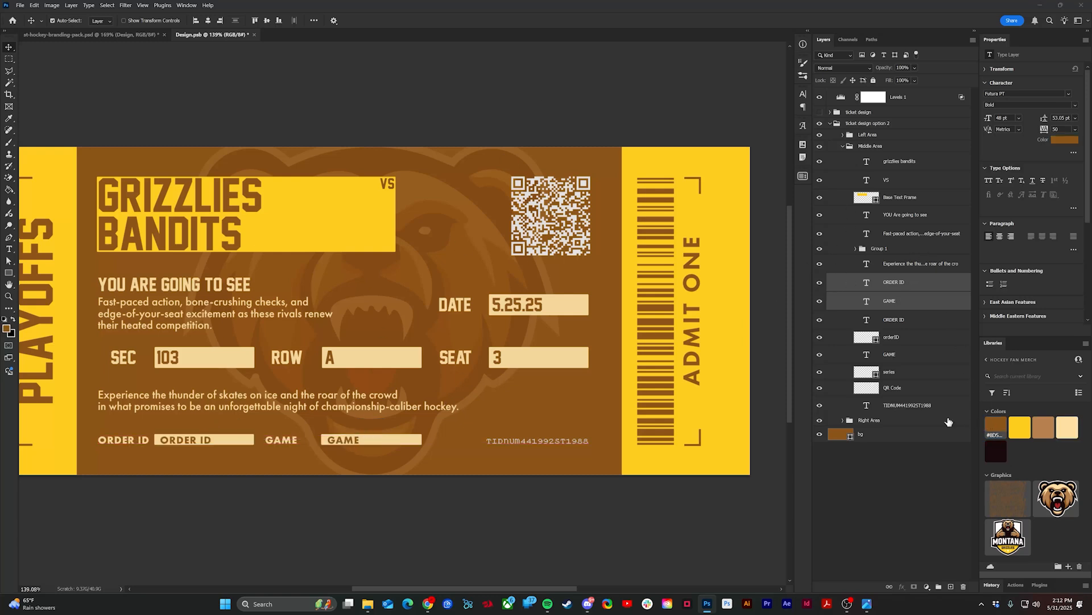
- Nudge the copied ORDER ID and GAME texts slightly left, closer to the left edges of their boxes
scroll(181, 505, up, 4)
drag(267, 481, 431, 459)
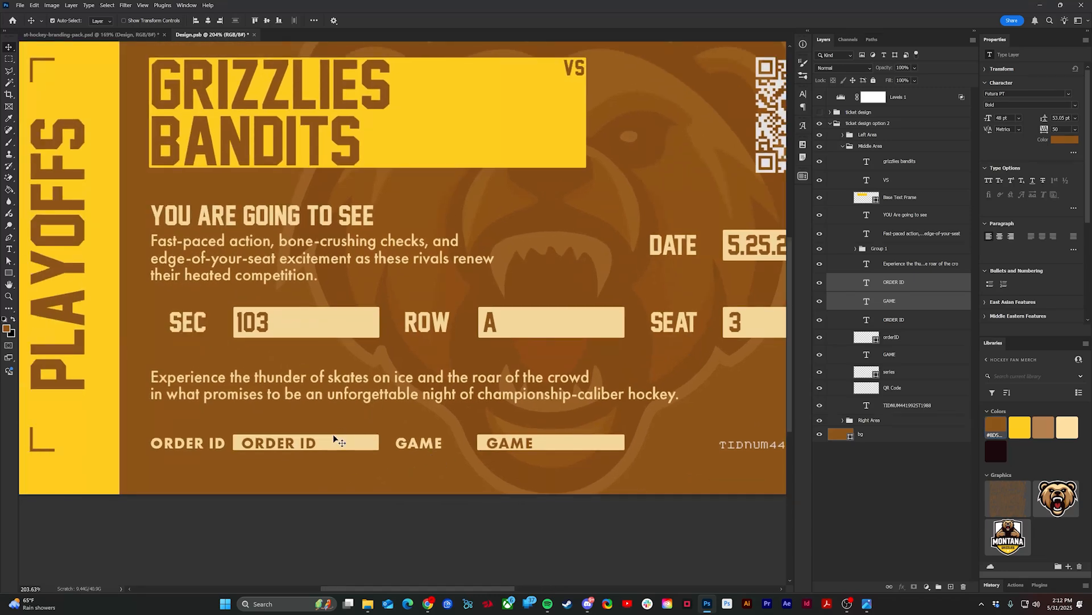
key(Left)
key(Left)
key(Left)
key(Left)
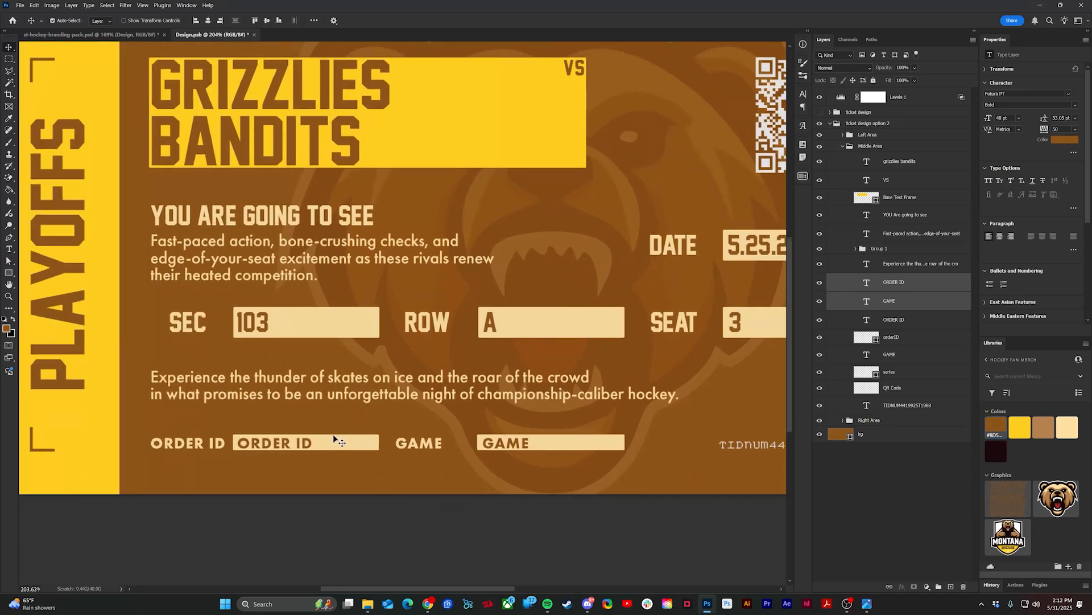
- Replace the copied text inside the ORDER ID box with the order number
key(t)
click(284, 446)
key(ctrl+a)
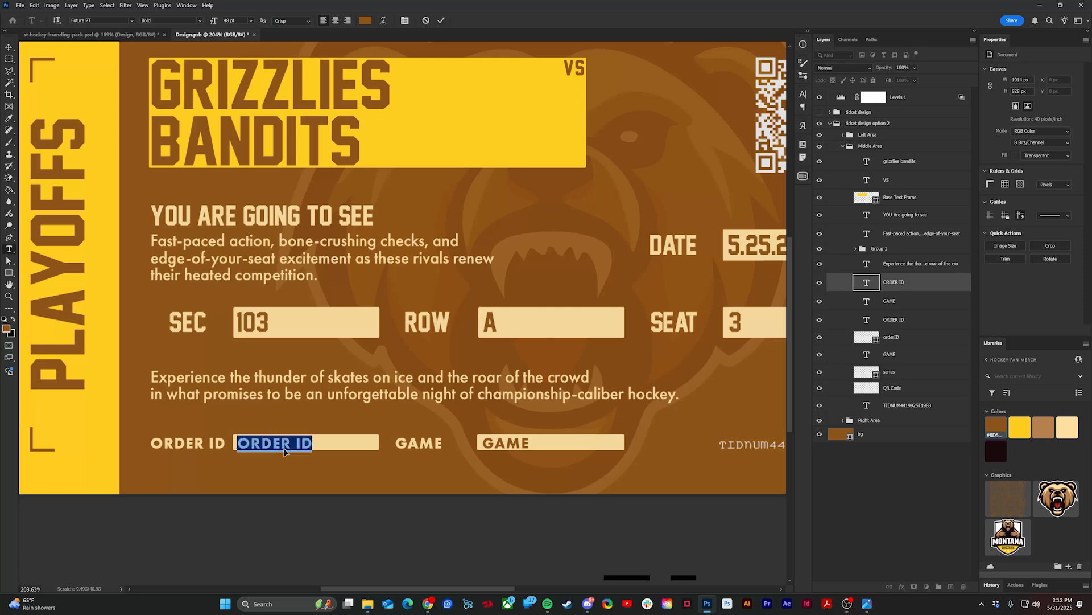
text(1458465447)
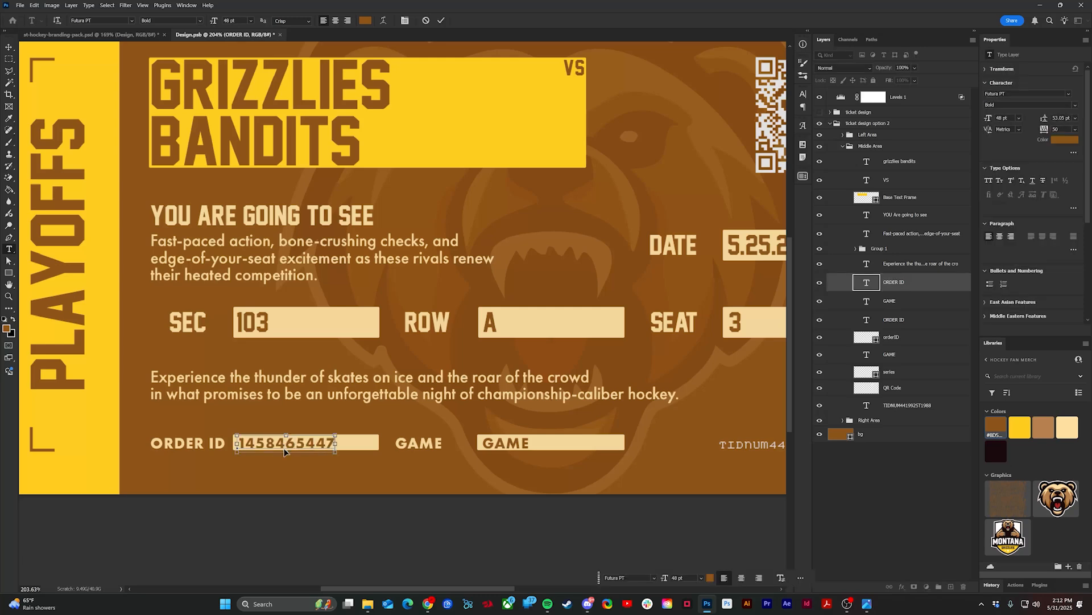
key(ctrl+Return)
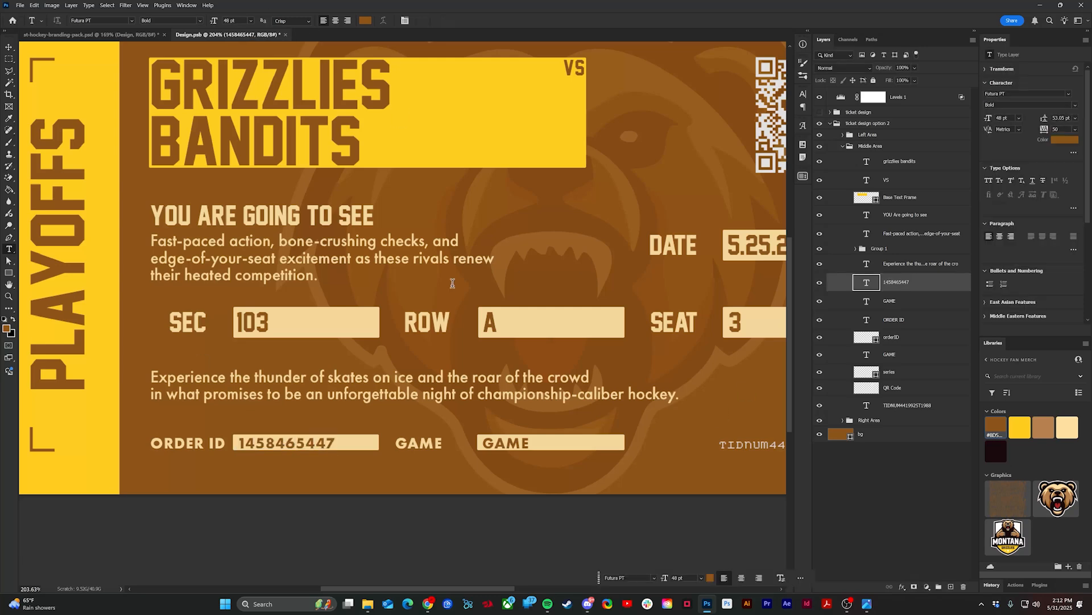
- Replace the copied text inside the GAME box with ROUND 2. GAME 1
click(515, 443)
key(ctrl+a)
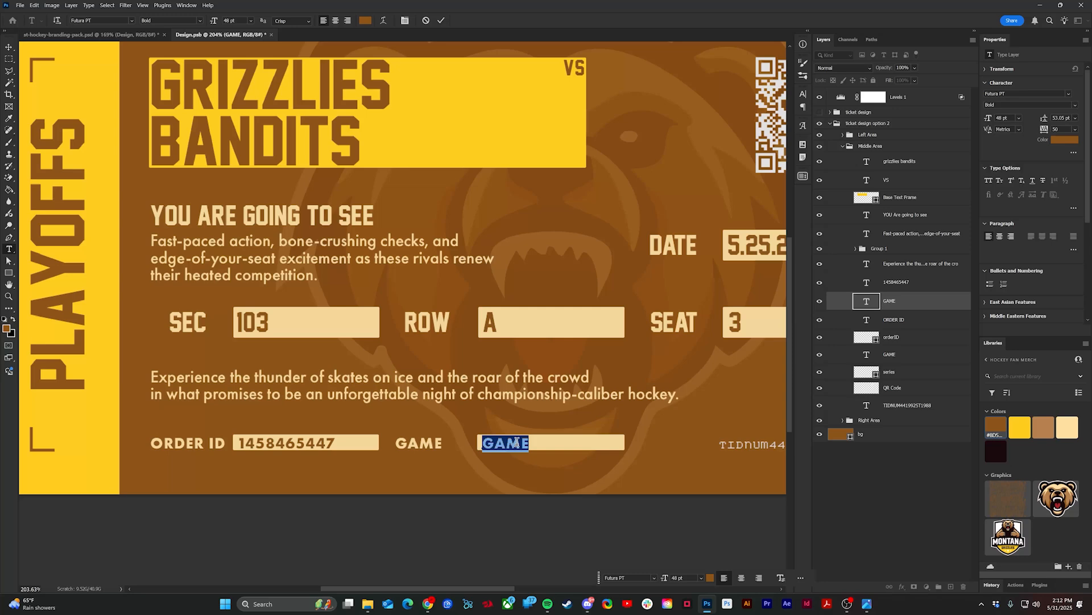
key(BackSpace)
double_click(517, 443)
text(ROUND 2)
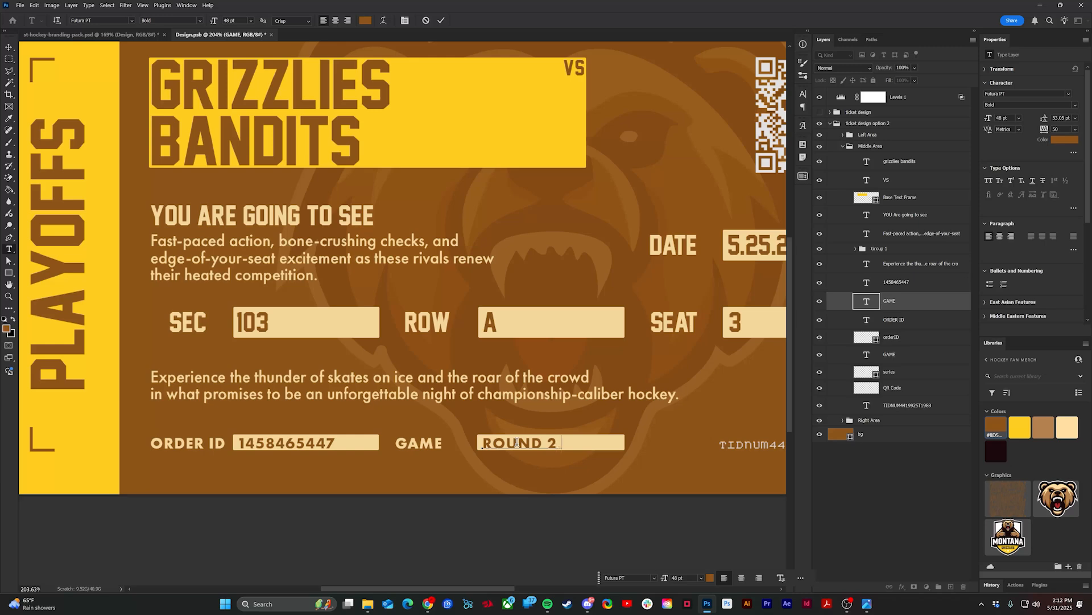
text(. GAM)
key(ctrl+Return)
- Shift the ROUND 2. GAME 1 text slightly left so it fits centered inside its box
key(v)
scroll(516, 443, up, 5)
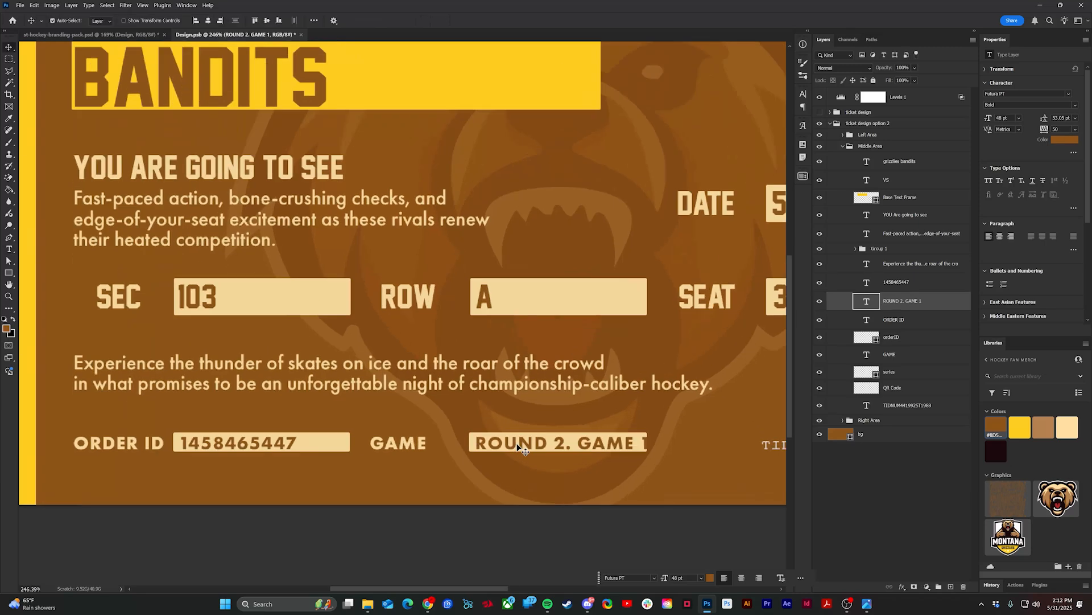
click(519, 437)
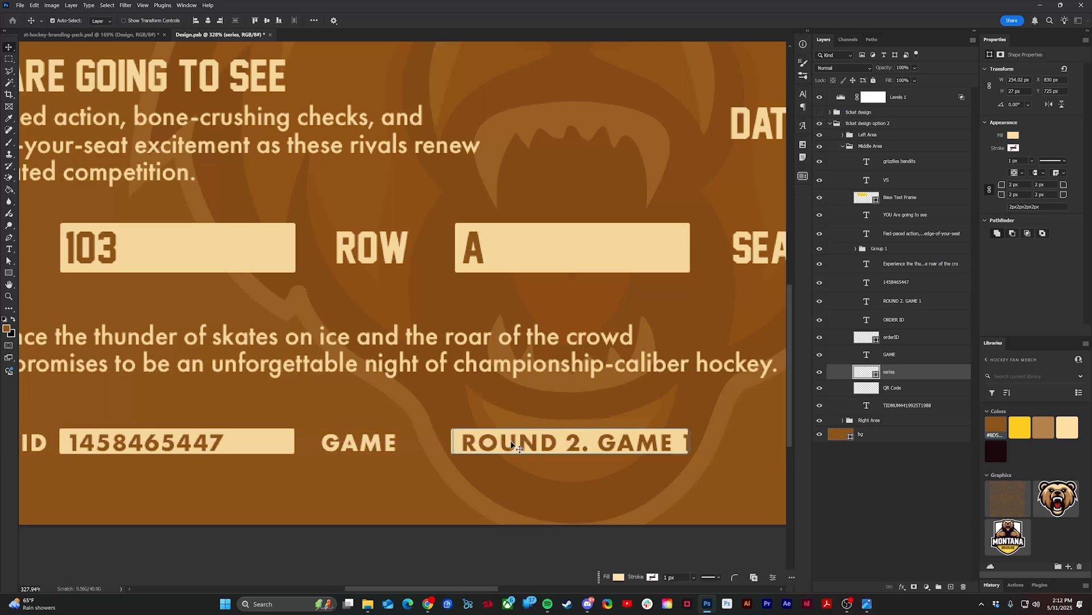
click(514, 441)
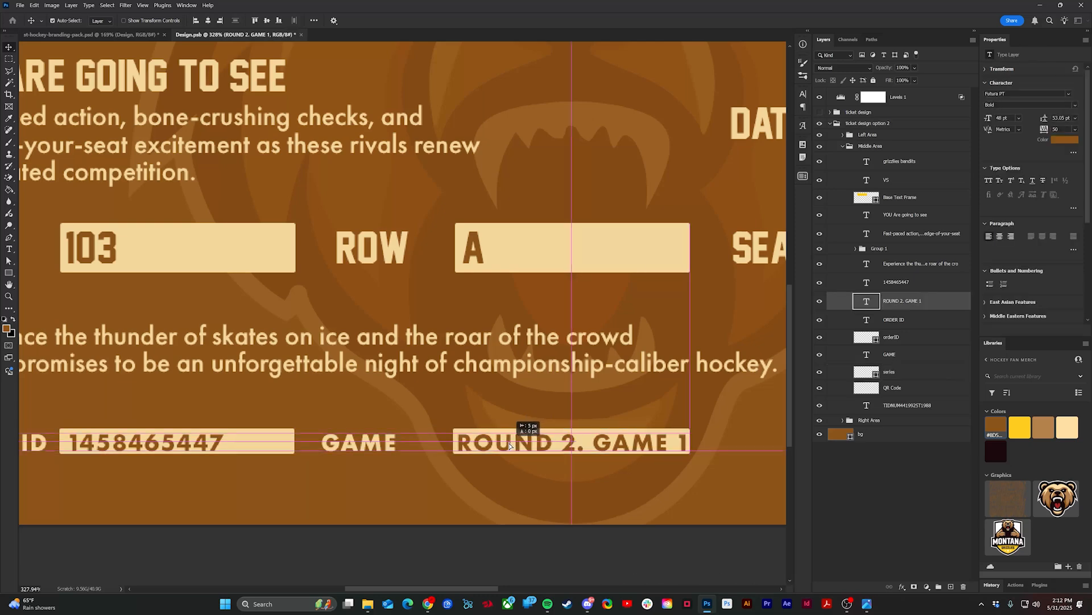
drag(513, 442, 510, 443)
key(ctrl+0)
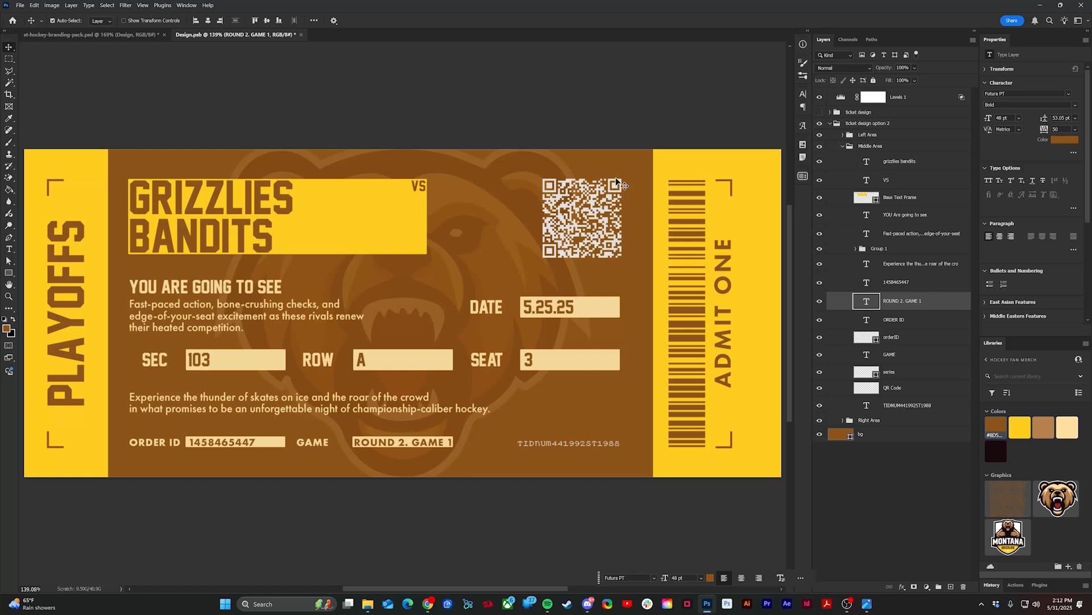
- Recolor the pixels of the QR Code layer with the library's cream
click(875, 387)
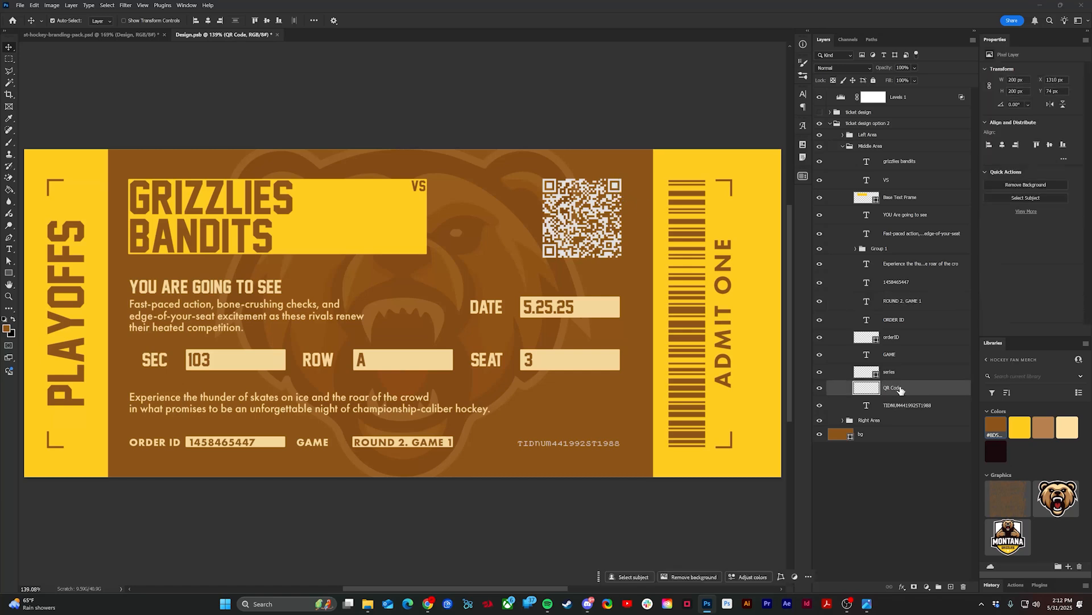
click(1018, 431)
click(1046, 427)
click(1076, 423)
click(1043, 427)
click(1068, 425)
key(alt+BackSpace)
key(ctrl+z)
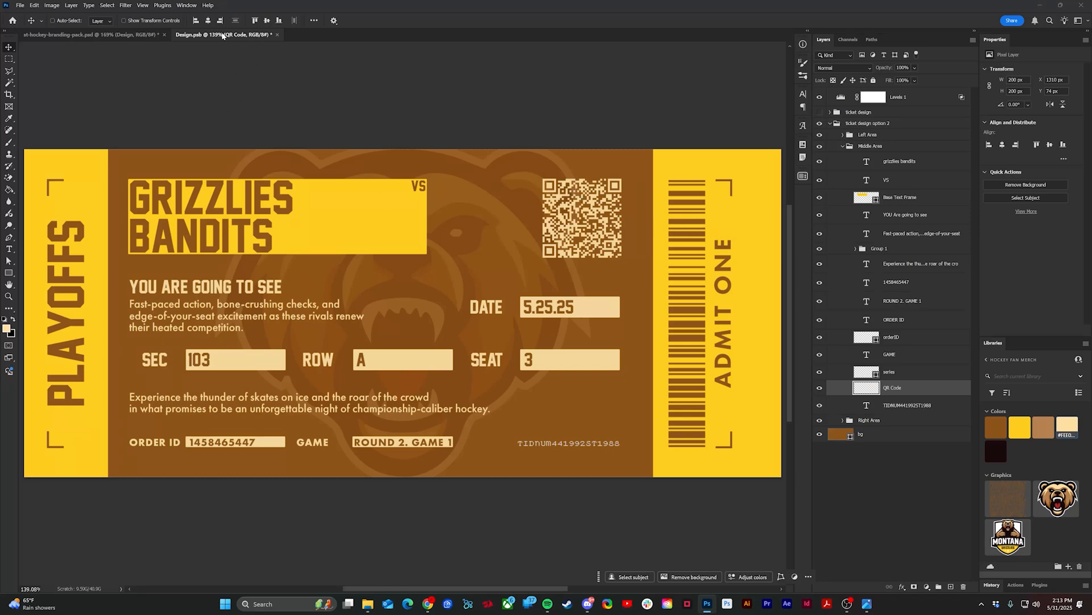
- Save the ticket design, check it in the hockey branding pack mockup and close the design document
key(ctrl+s)
click(121, 34)
scroll(327, 123, up, 5)
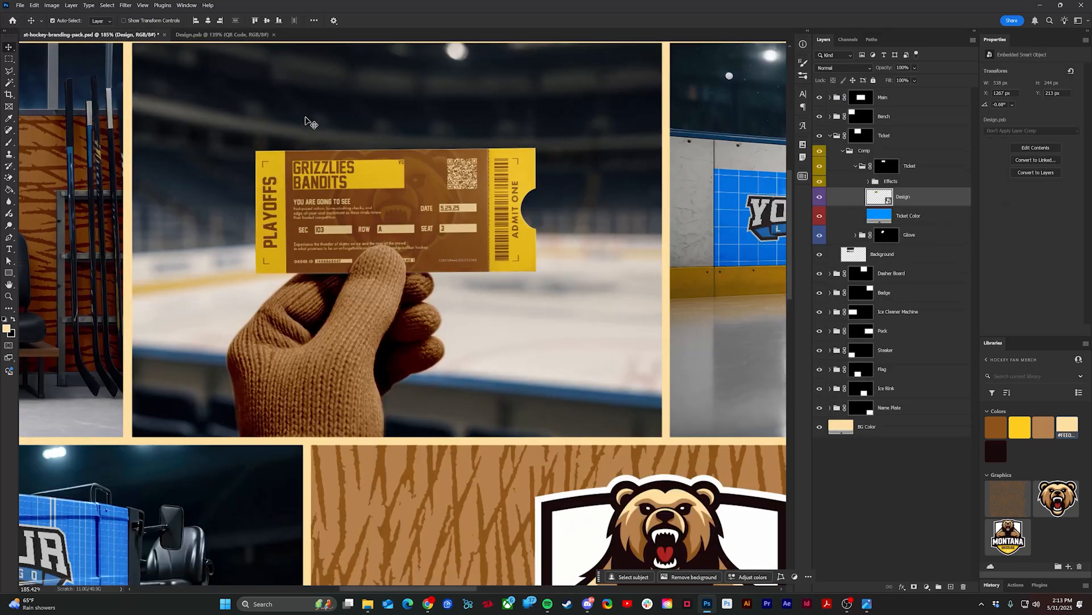
middle_click(197, 35)
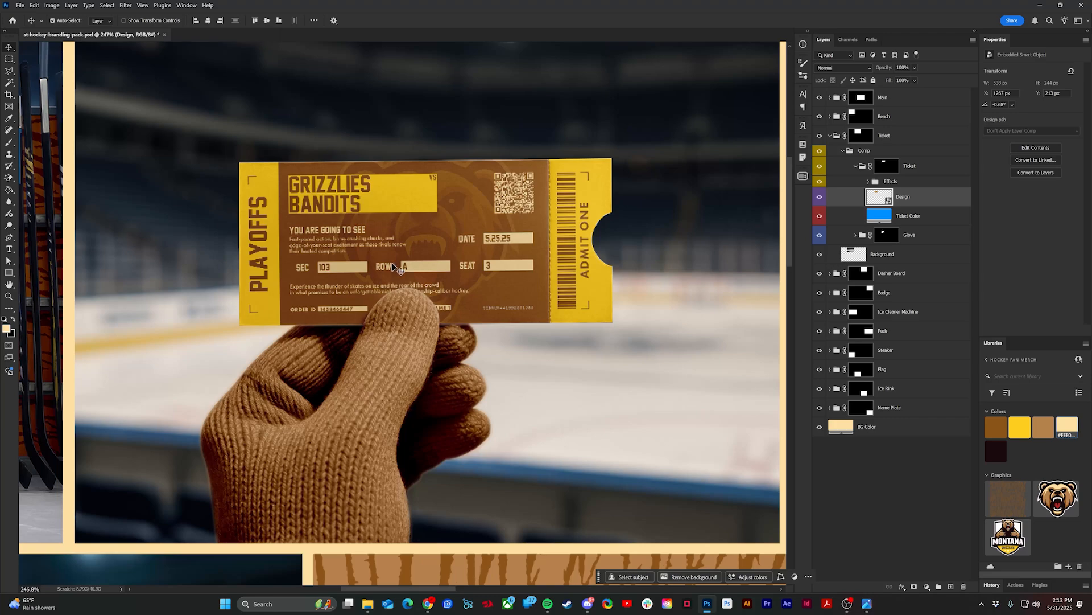
- Collapse the Ticket group and open the design smart object inside the Dasher Board's Dash group
scroll(396, 269, down, 7)
drag(564, 238, 267, 238)
drag(364, 236, 206, 241)
scroll(169, 234, up, 3)
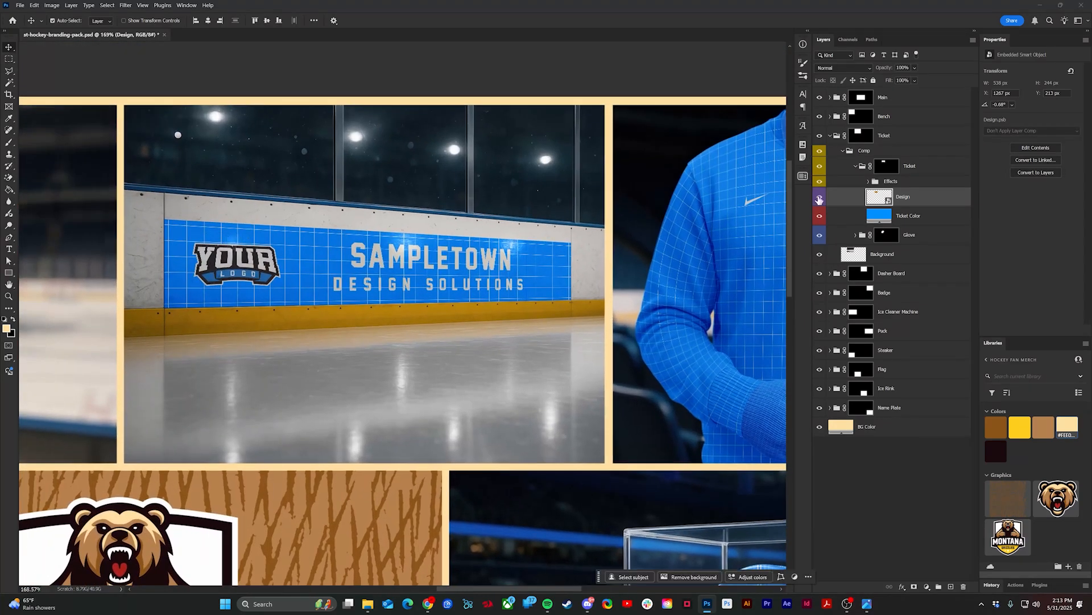
click(854, 169)
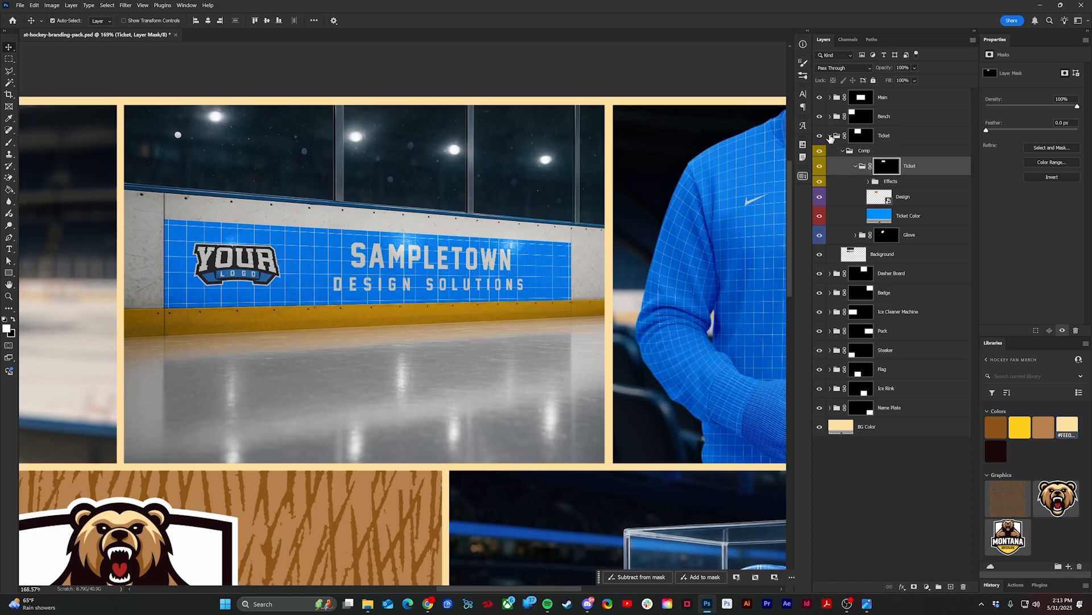
click(830, 136)
click(831, 155)
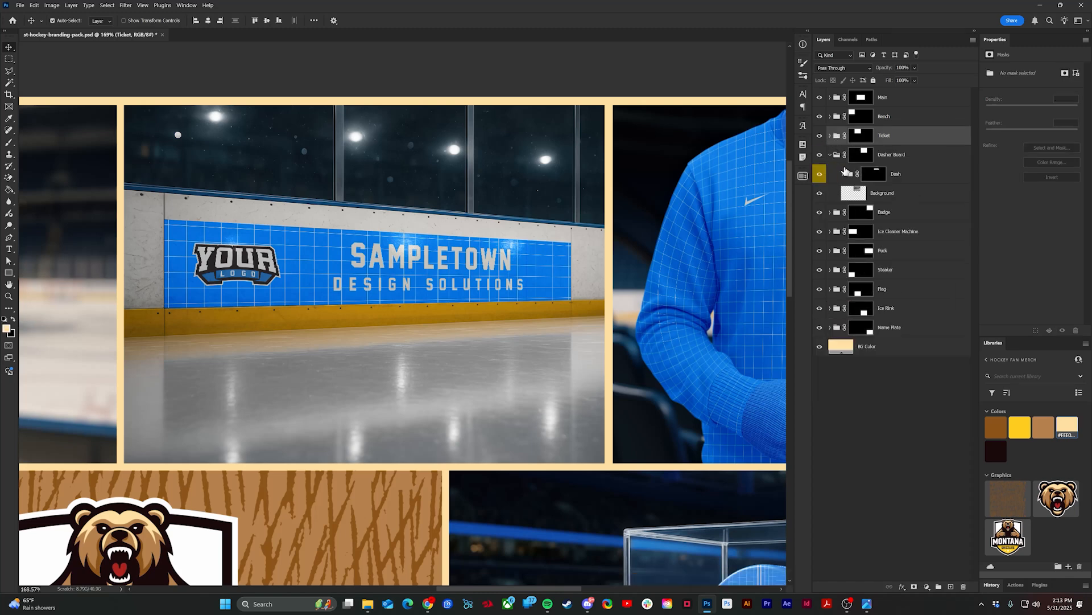
click(844, 174)
click(861, 206)
double_click(861, 206)
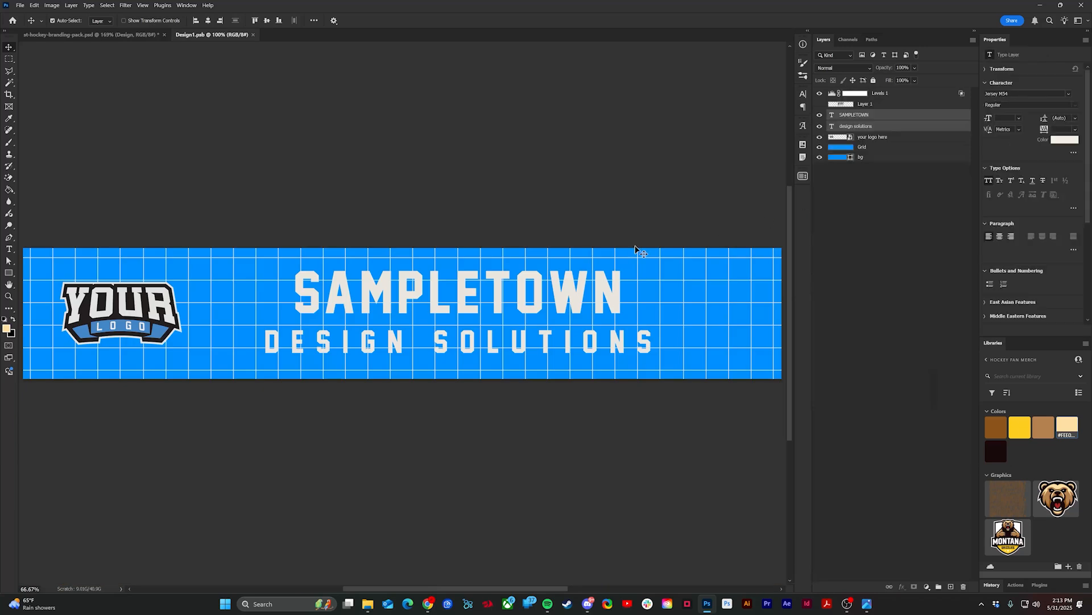
- Delete the Grid layer and recolor the dasher board's bg shape with the library's darker brown
scroll(94, 290, up, 1)
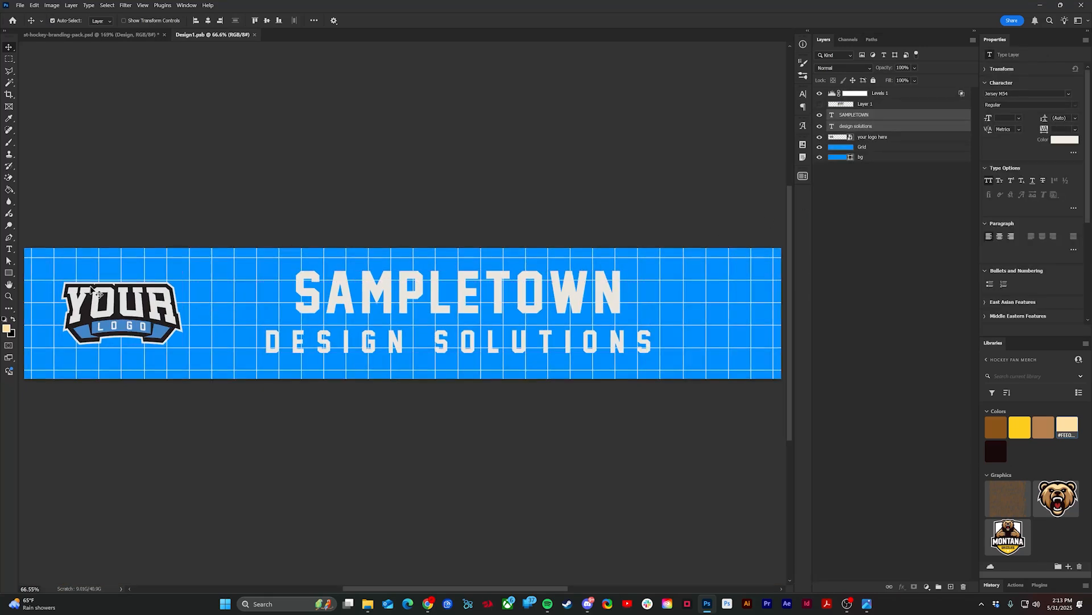
click(864, 149)
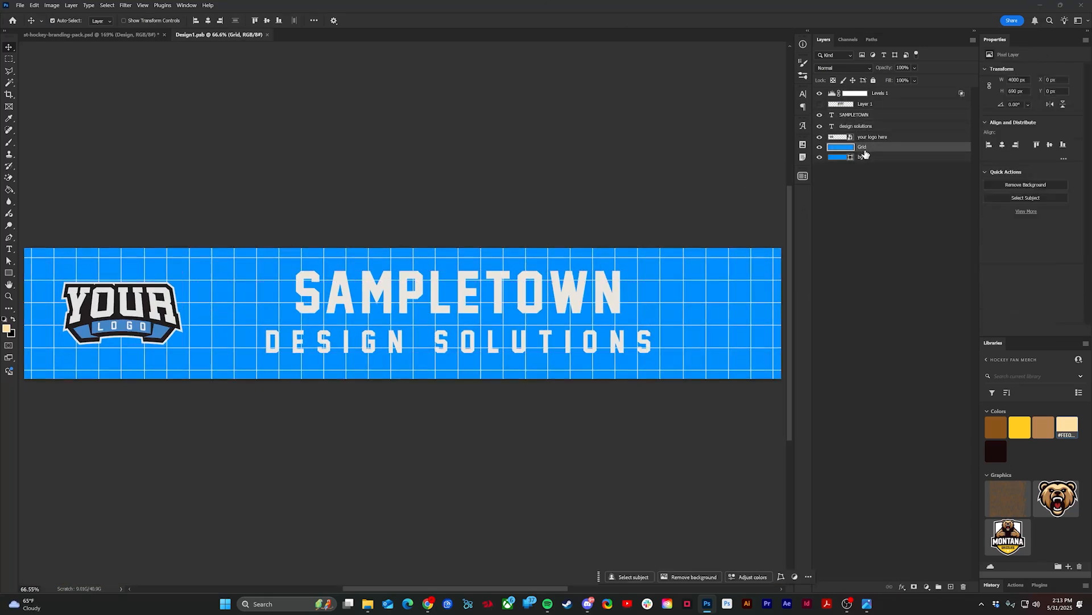
key(Delete)
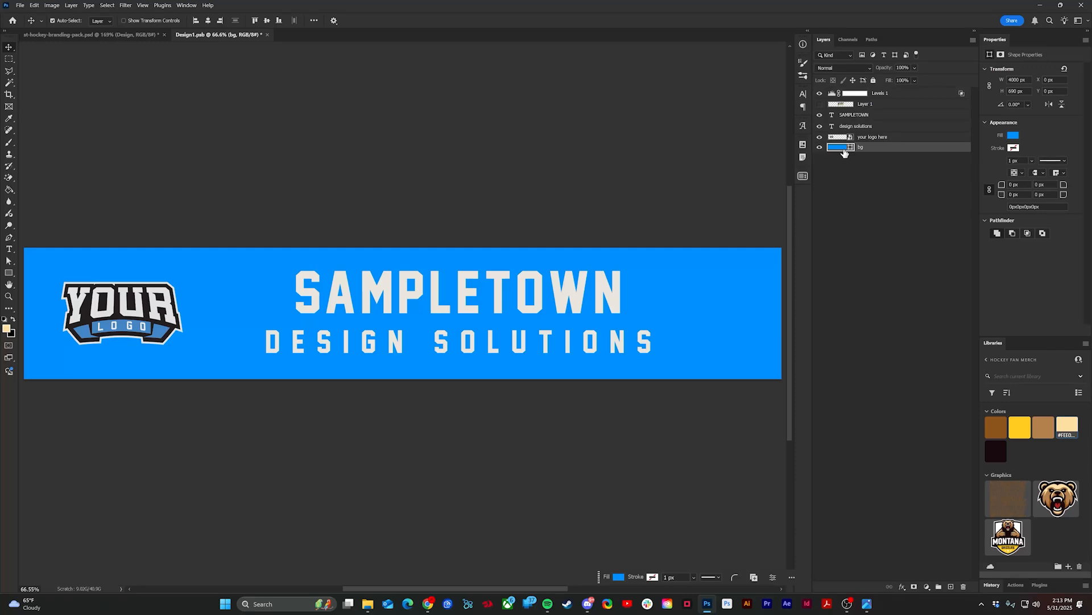
click(995, 426)
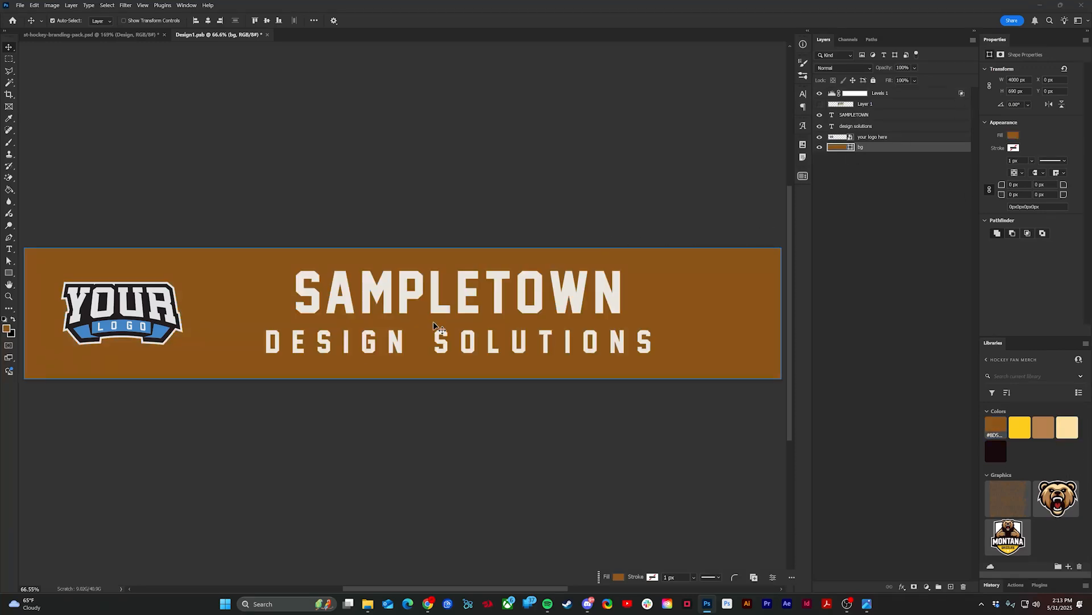
- Place the library's fur pattern directly above the bg layer and rotate it 90 degrees
drag(1009, 496, 888, 144)
scroll(456, 210, down, 1)
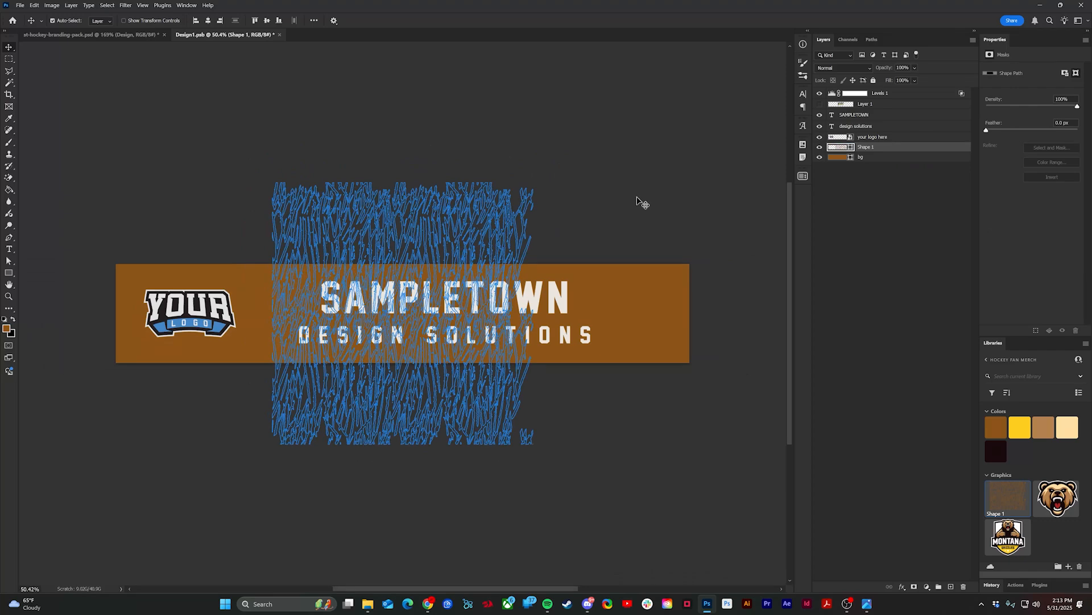
key(ctrl+t)
drag(404, 178, 572, 324)
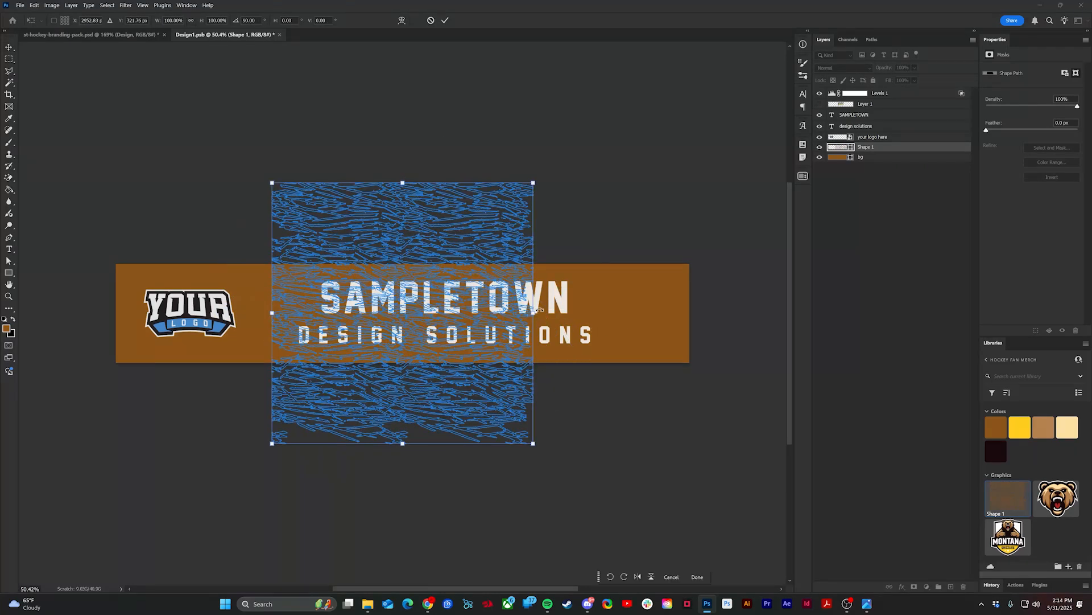
key(Return)
- Scale the fur pattern proportionally to about 232% so it covers the full width of the banner
key(ctrl+t)
drag(533, 312, 707, 311)
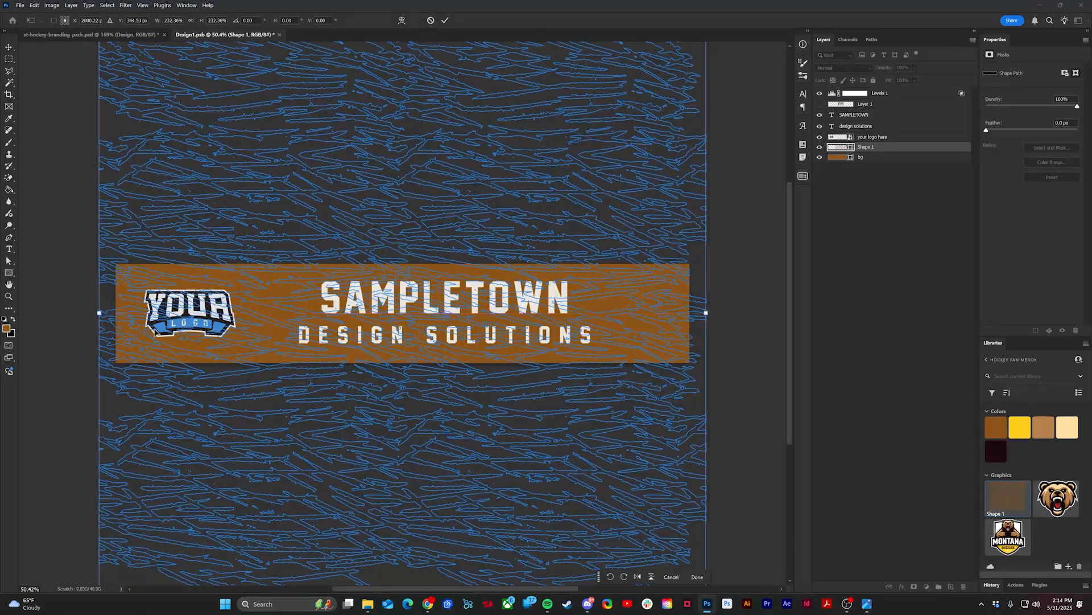
key(Return)
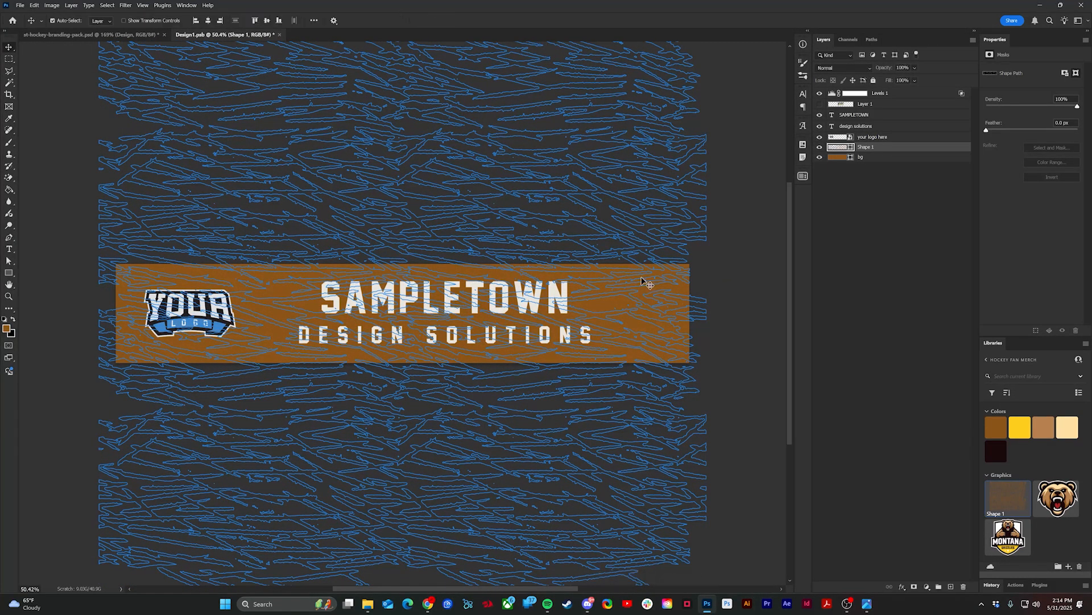
- Recolor the fur pattern shape above the bg layer to a slightly lighter shade of the banner's brown
double_click(839, 147)
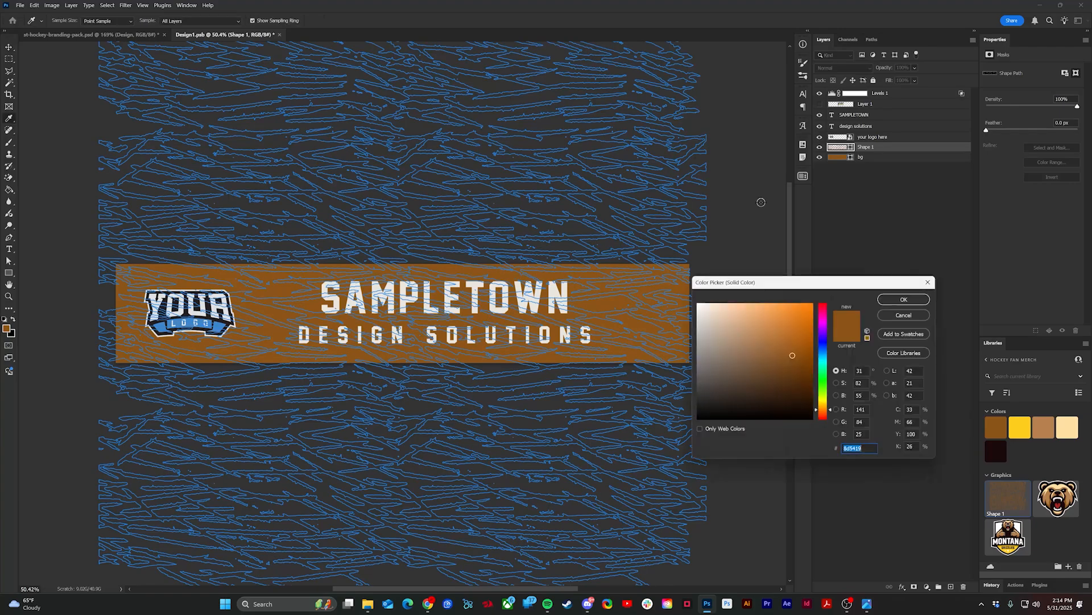
key(Return)
scroll(636, 310, up, 5)
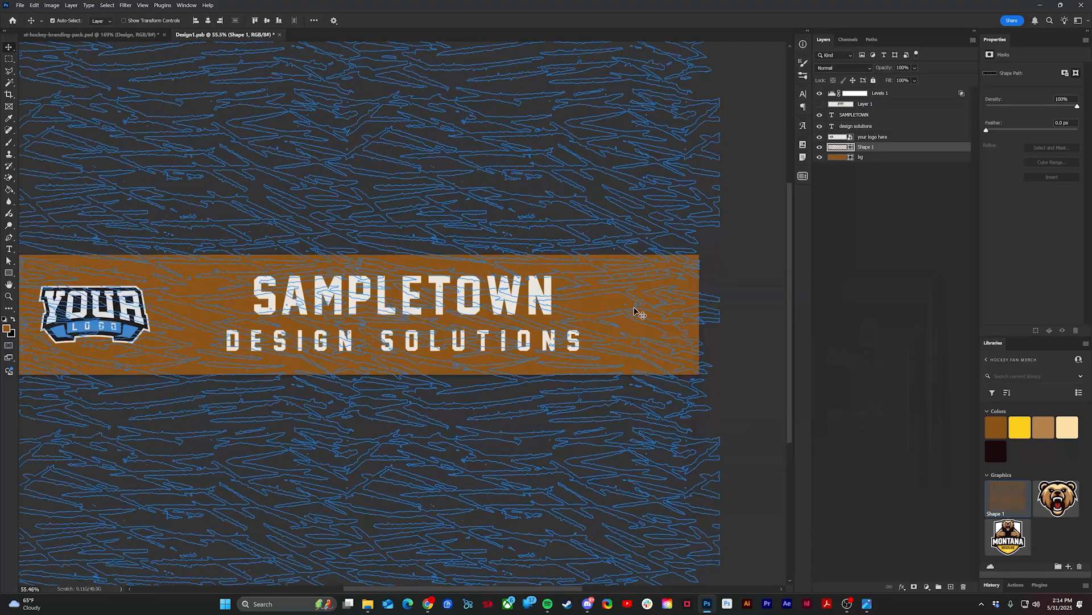
click(752, 272)
scroll(598, 284, up, 2)
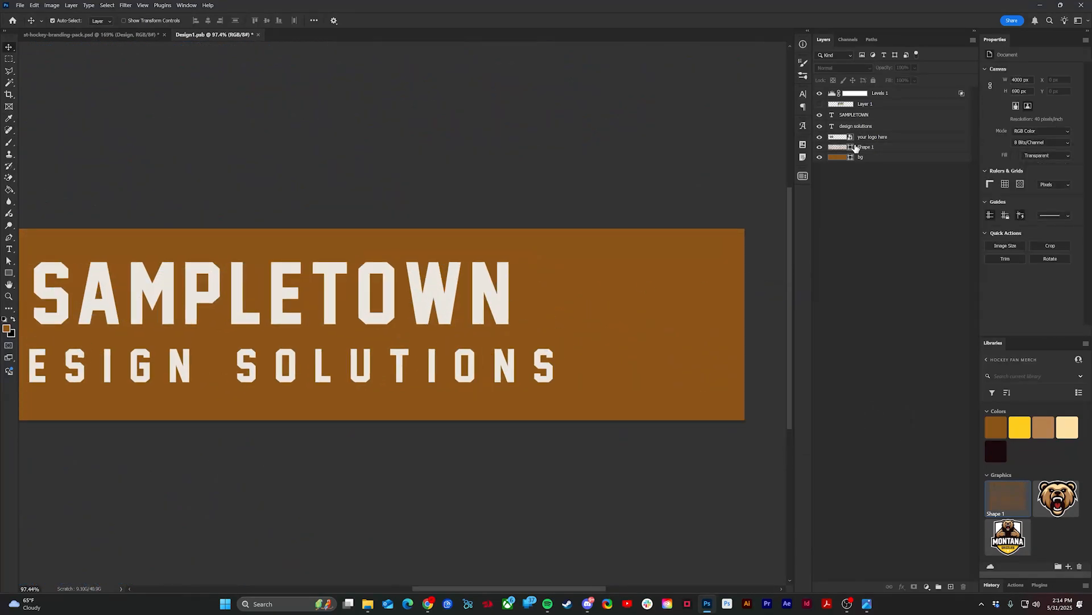
double_click(837, 149)
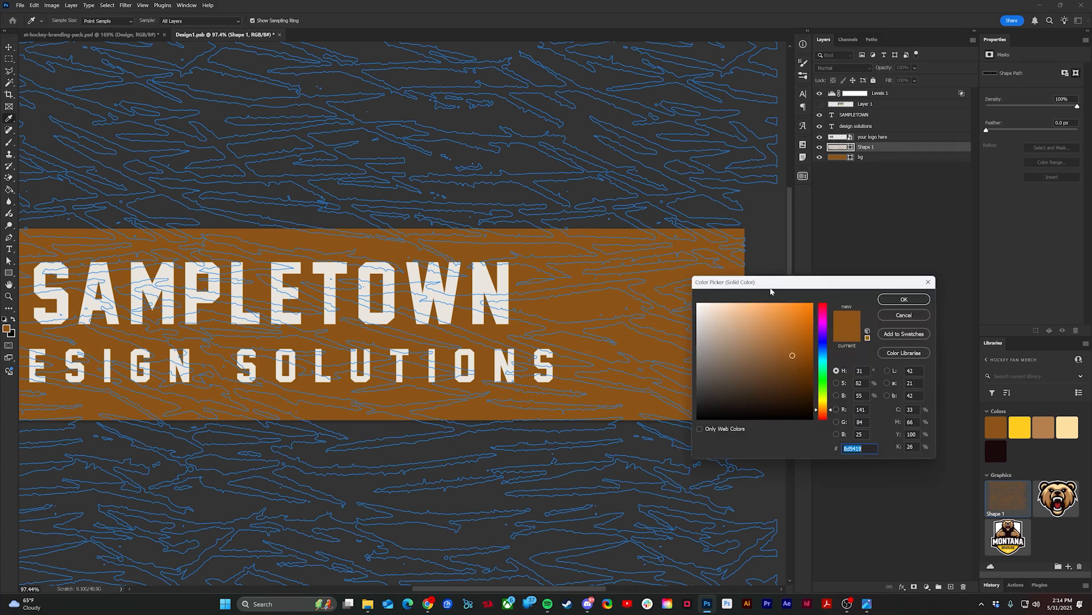
click(790, 350)
key(Return)
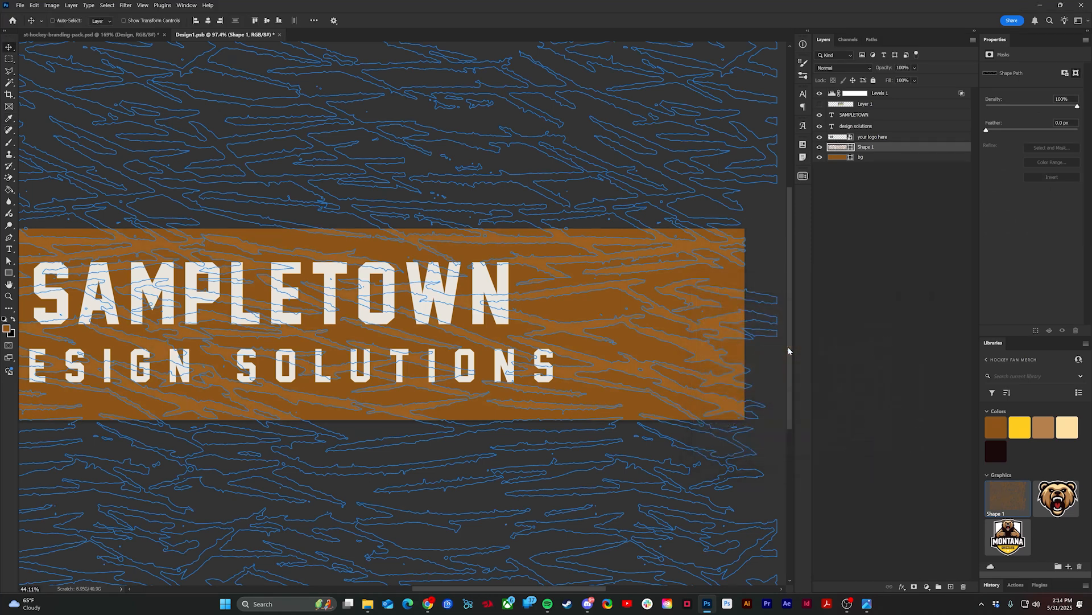
scroll(734, 313, down, 5)
click(725, 248)
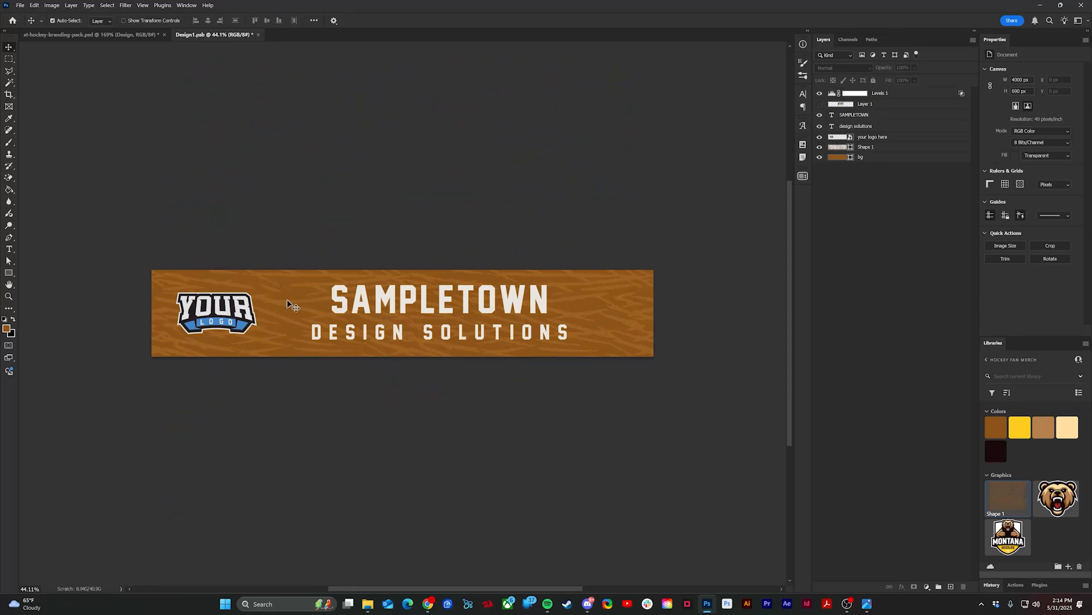
- Replace the "your logo here" placeholder with the library's bear head graphic, positioned in the same spot on the banner
click(230, 309)
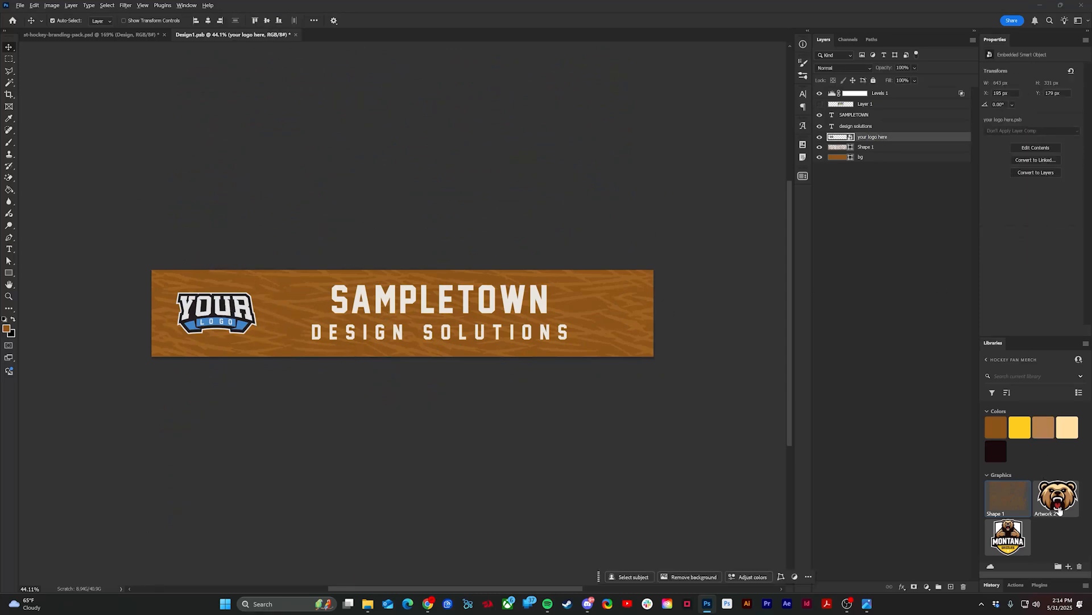
drag(1057, 503, 864, 140)
drag(407, 314, 242, 313)
key(Return)
click(249, 310)
key(Delete)
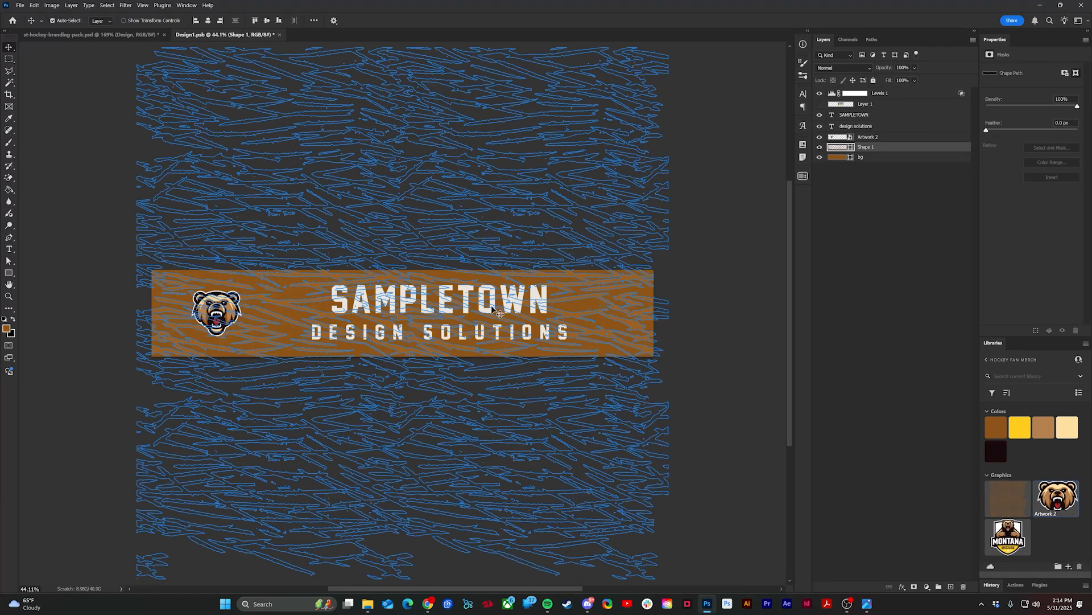
- Center-justify the SAMPLETOWN and design solutions text layers and align both to the horizontal center of the canvas
click(896, 114)
shift+click(895, 125)
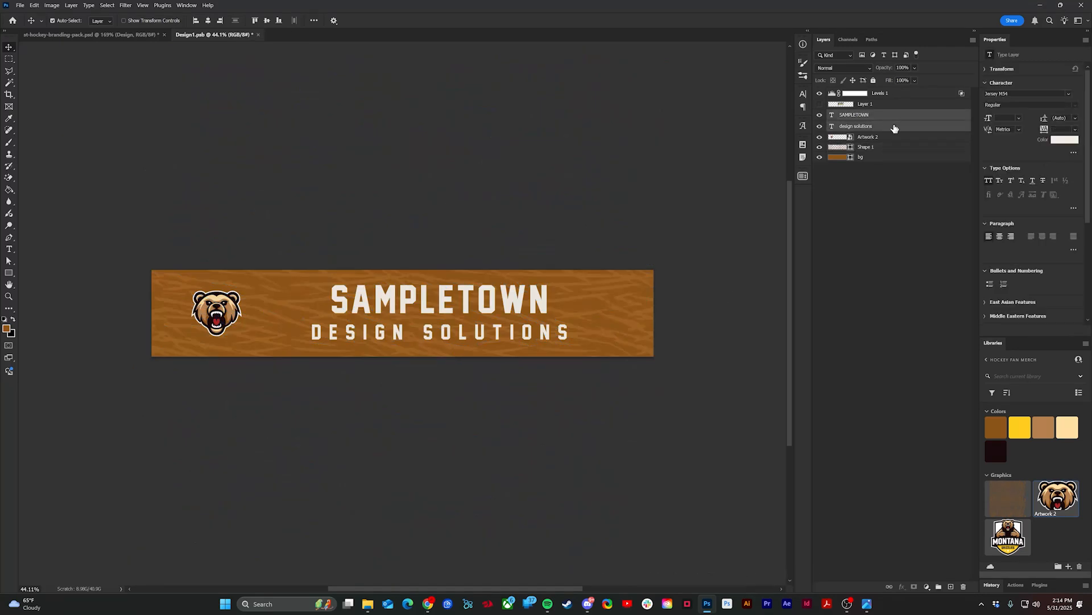
click(1002, 238)
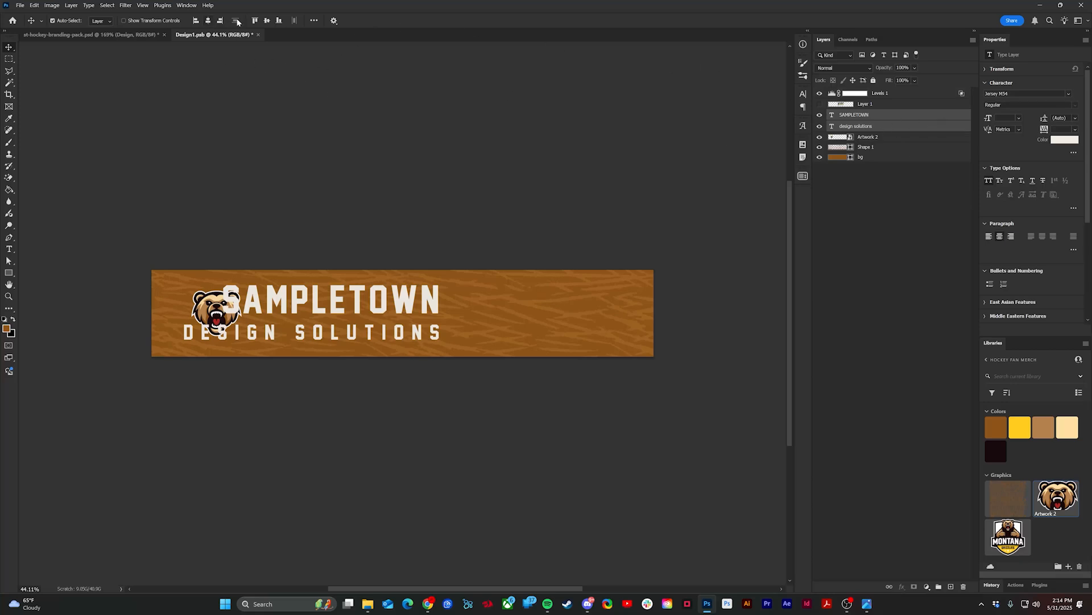
click(316, 21)
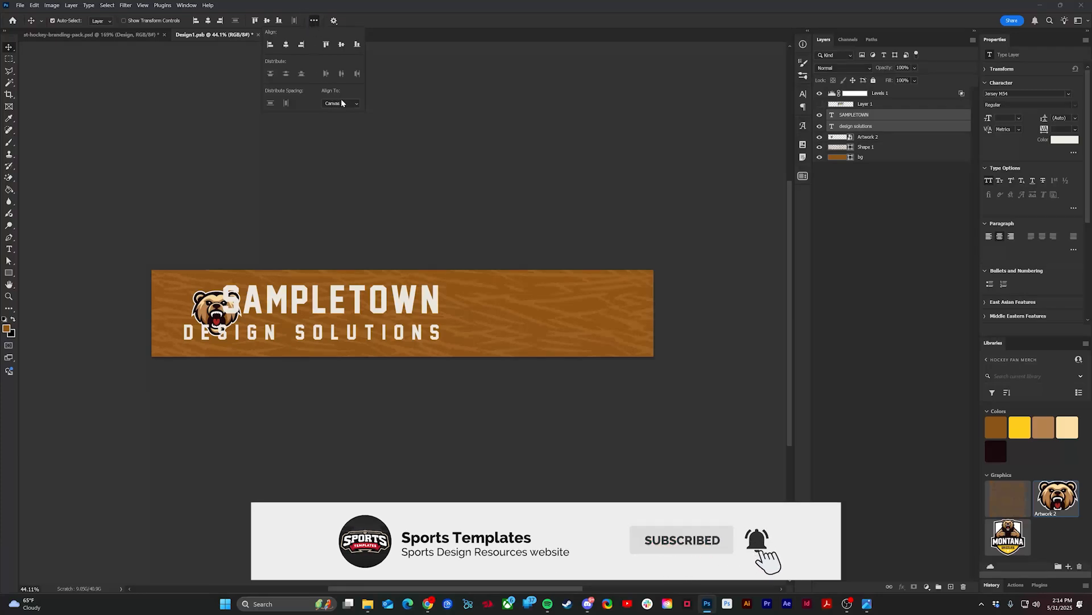
click(208, 20)
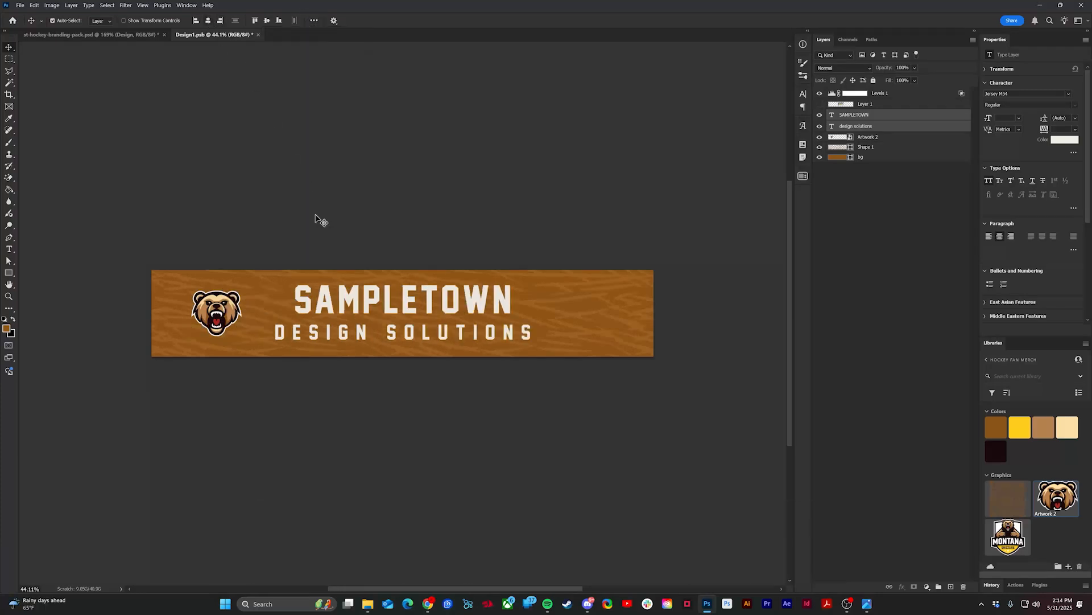
click(466, 382)
- Change the SAMPLETOWN headline text to JUNIOR GRIZZLIES
key(t)
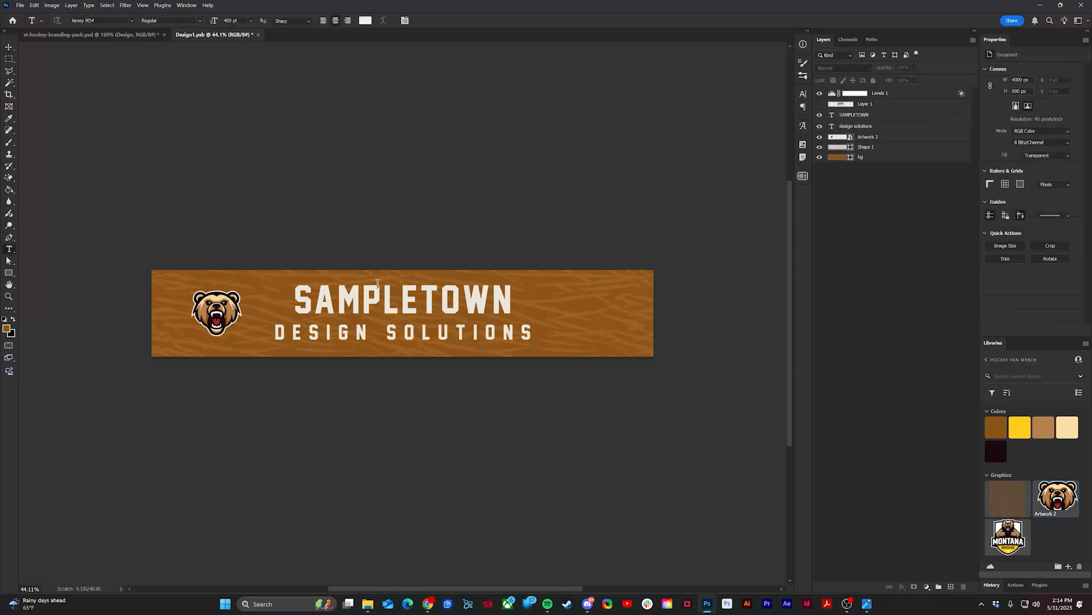
click(386, 299)
key(ctrl+a)
text(J)
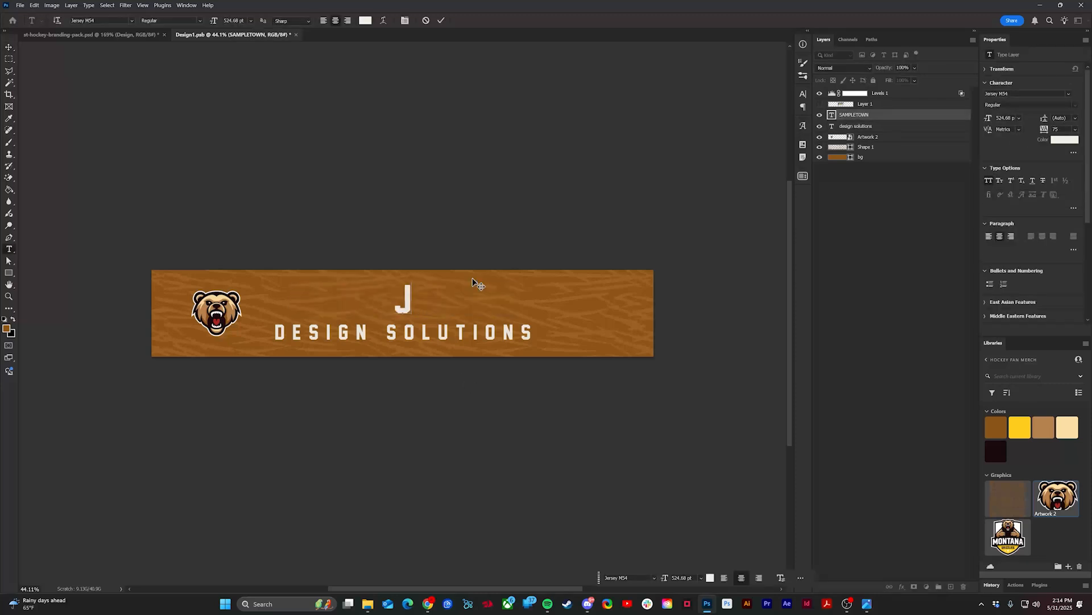
text(UNIOR GRIZZLIES)
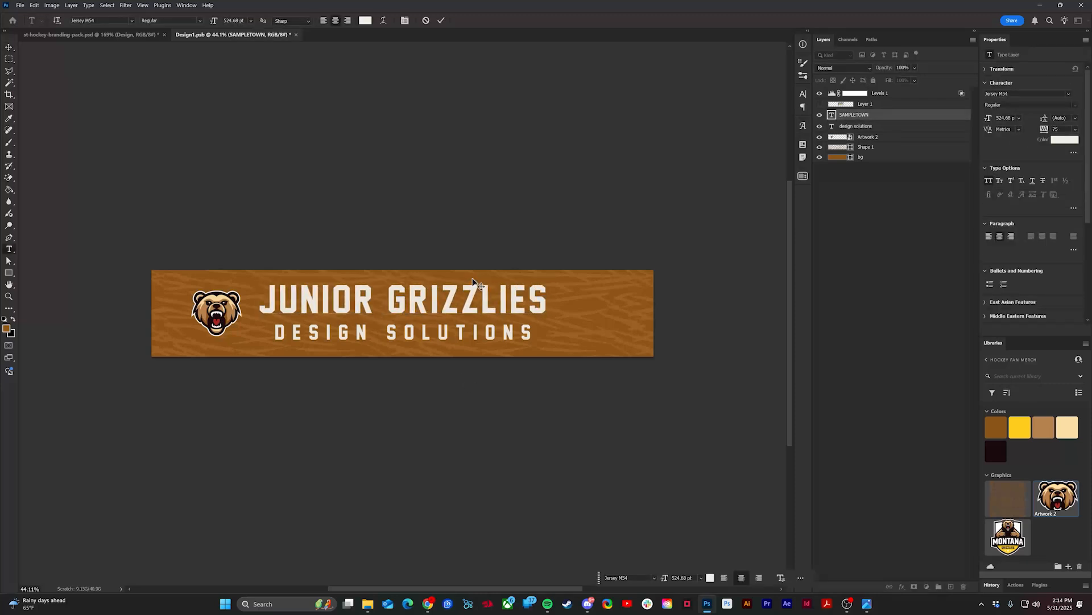
key(Escape)
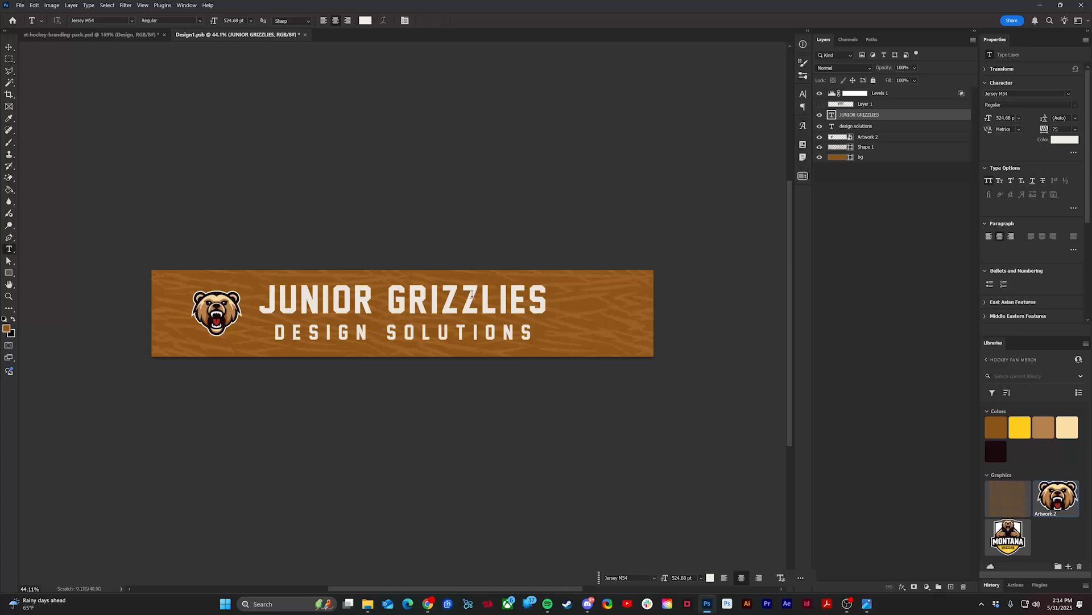
- Change the design solutions subtitle text to YOUTH TRAINING CAMP
click(416, 331)
key(ctrl+a)
text(YOUTH)
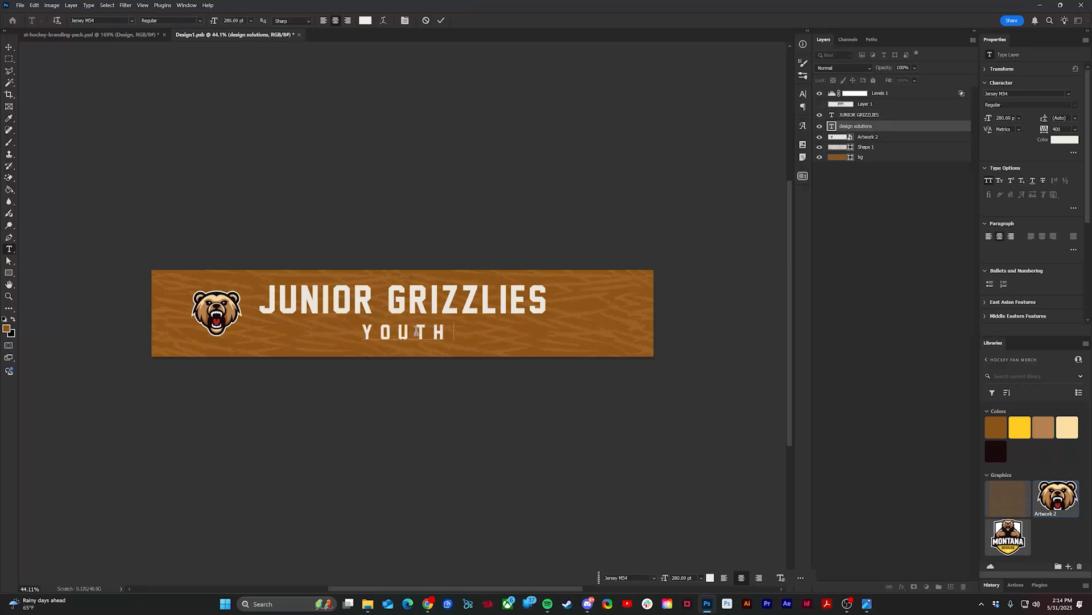
text( TRAINING CAMP)
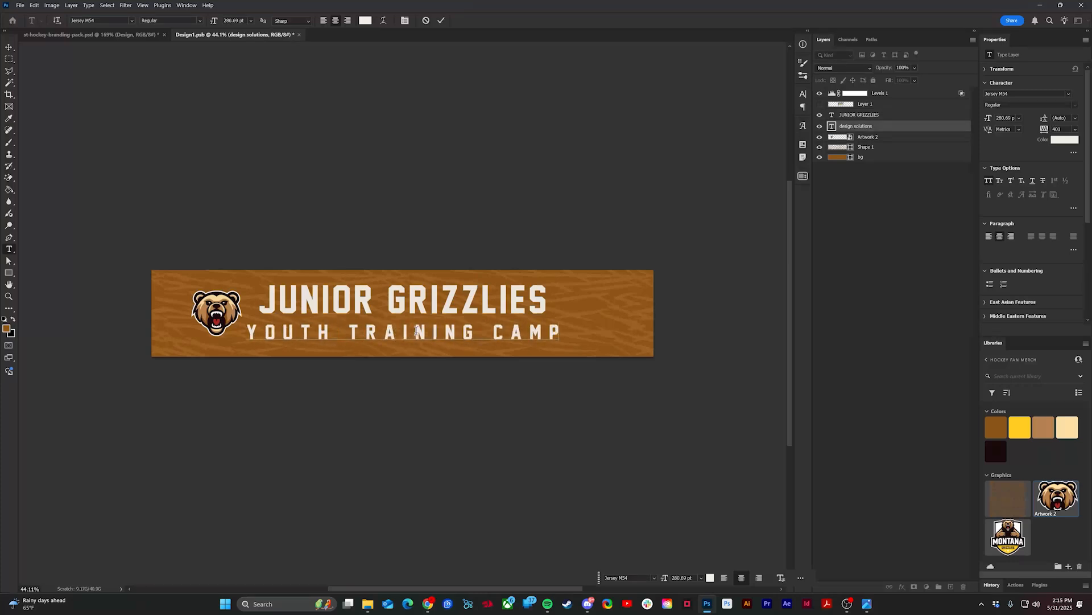
key(Escape)
key(v)
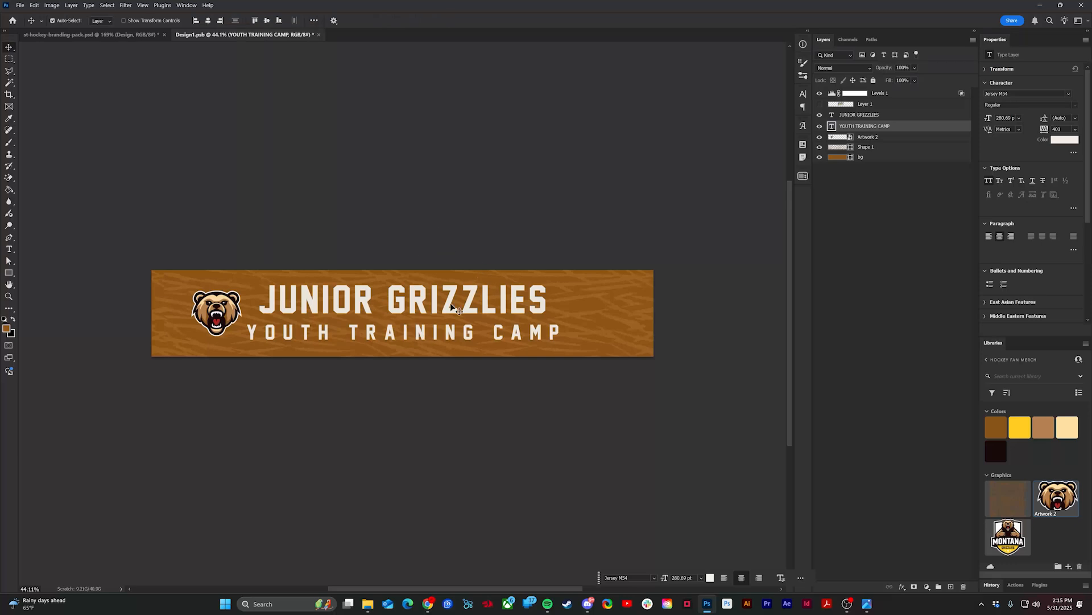
- Move the YOUTH TRAINING CAMP line up beneath the headline and place a duplicate of it directly below
scroll(370, 316, up, 3)
scroll(375, 310, up, 1)
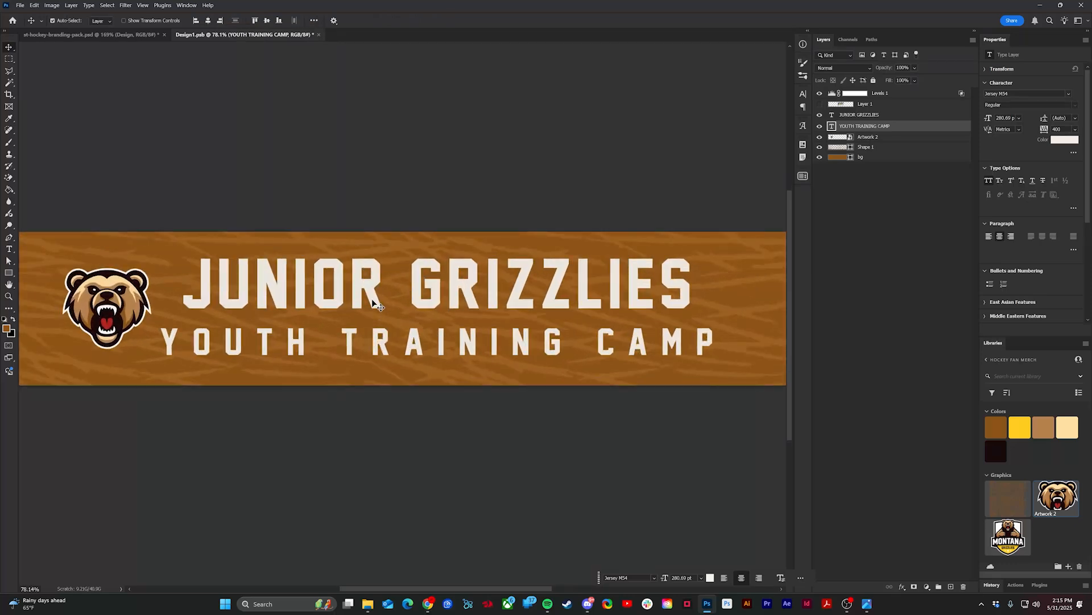
click(373, 301)
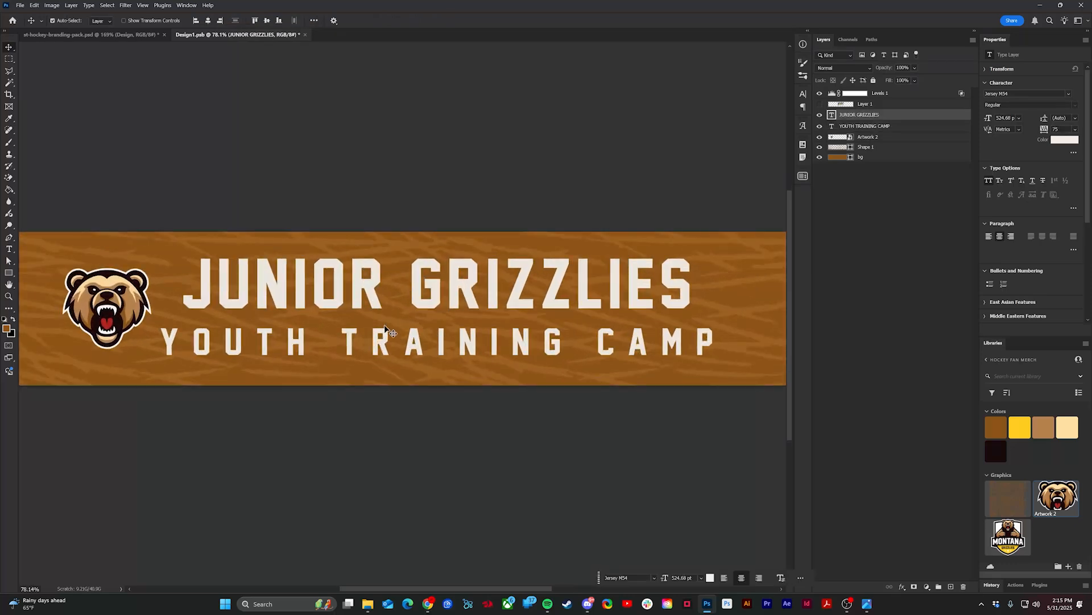
mouse_move(386, 333)
mouse_down()
mouse_move(383, 316)
mouse_move(384, 353)
mouse_up()
- Replace the duplicated line's text with JUNIORGRIZZLIES.COM
double_click(382, 351)
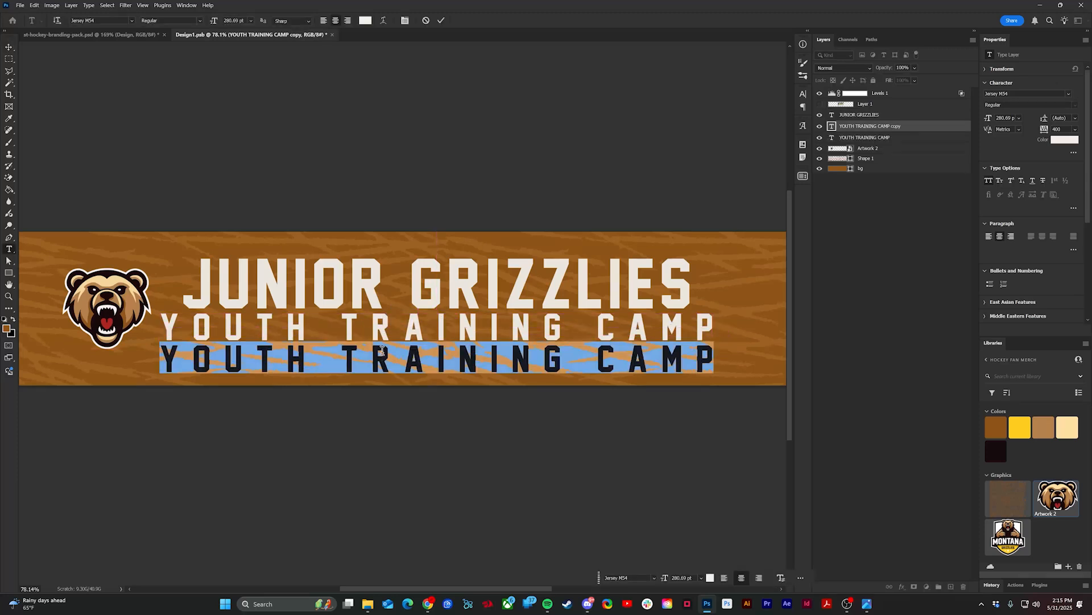
text(JUNIO)
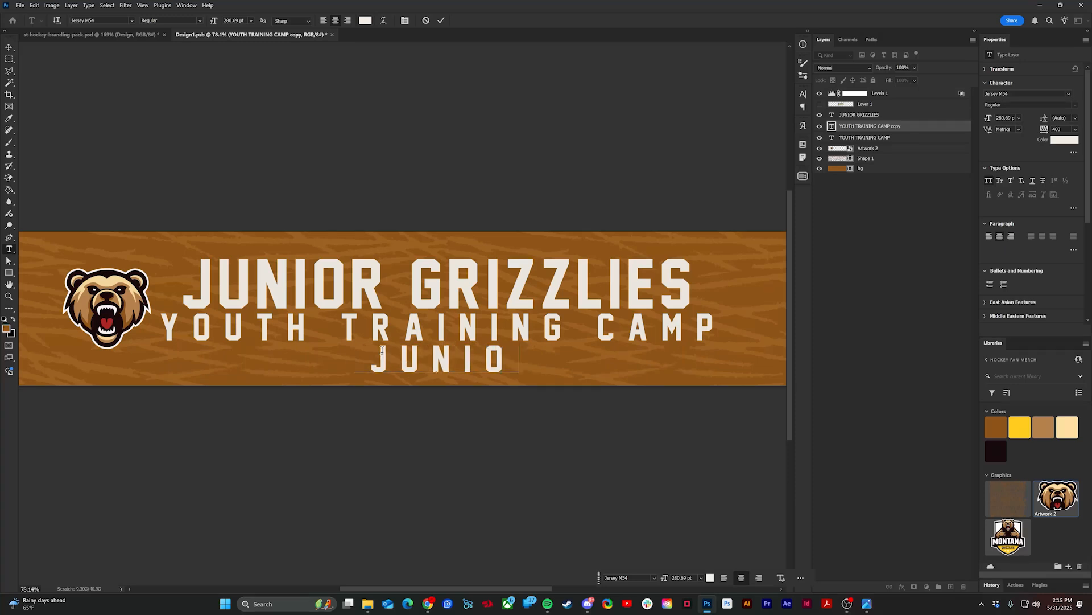
text(R GR)
key(BackSpace)
key(BackSpace)
key(BackSpace)
text(GR)
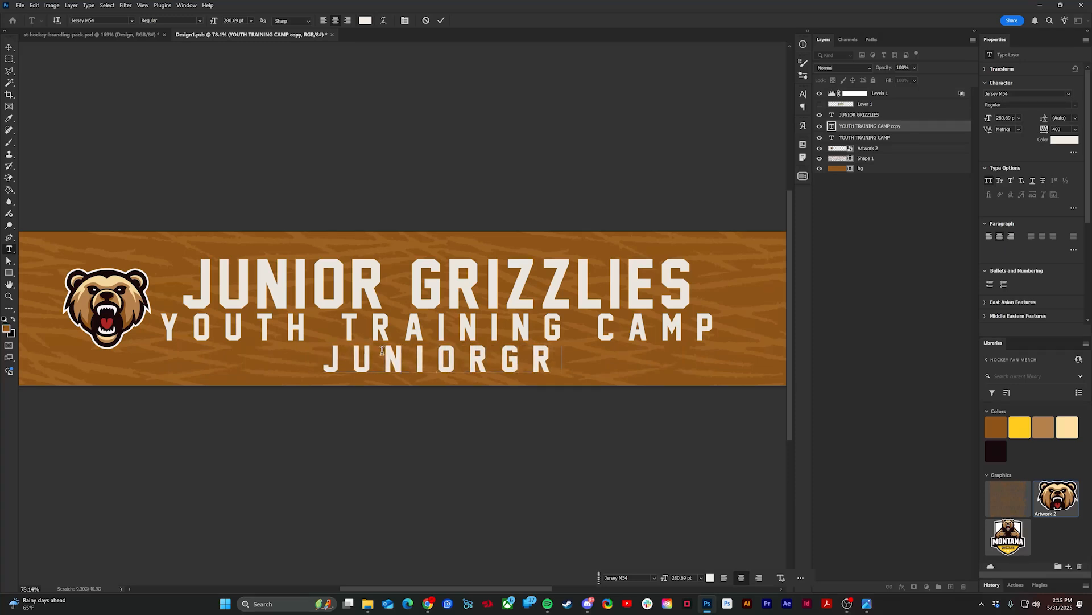
text(IZZLIES C)
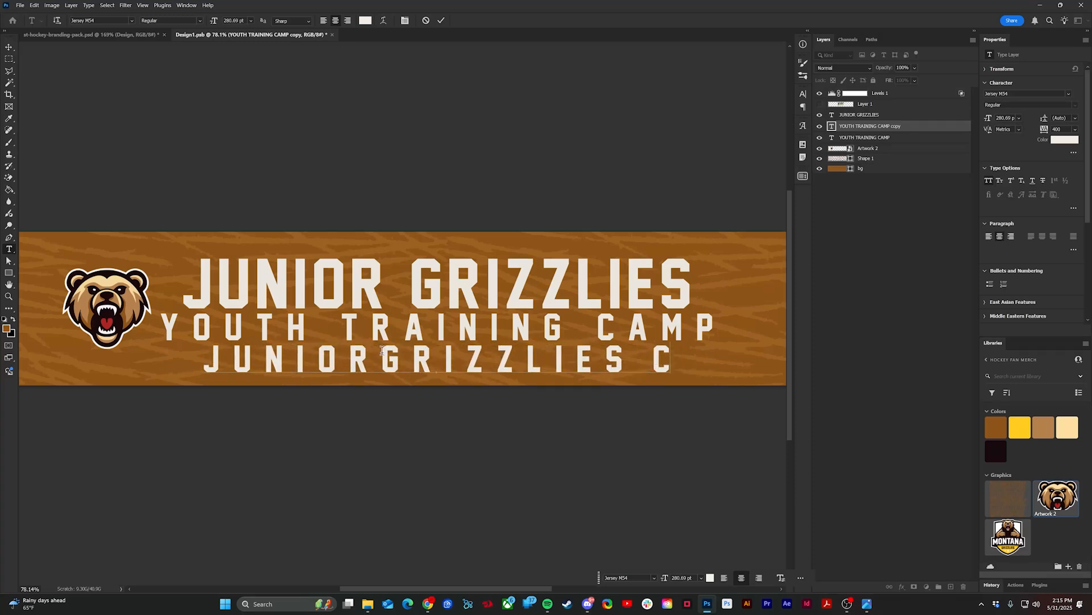
key(BackSpace)
key(BackSpace)
text(C)
key(BackSpace)
key(BackSpace)
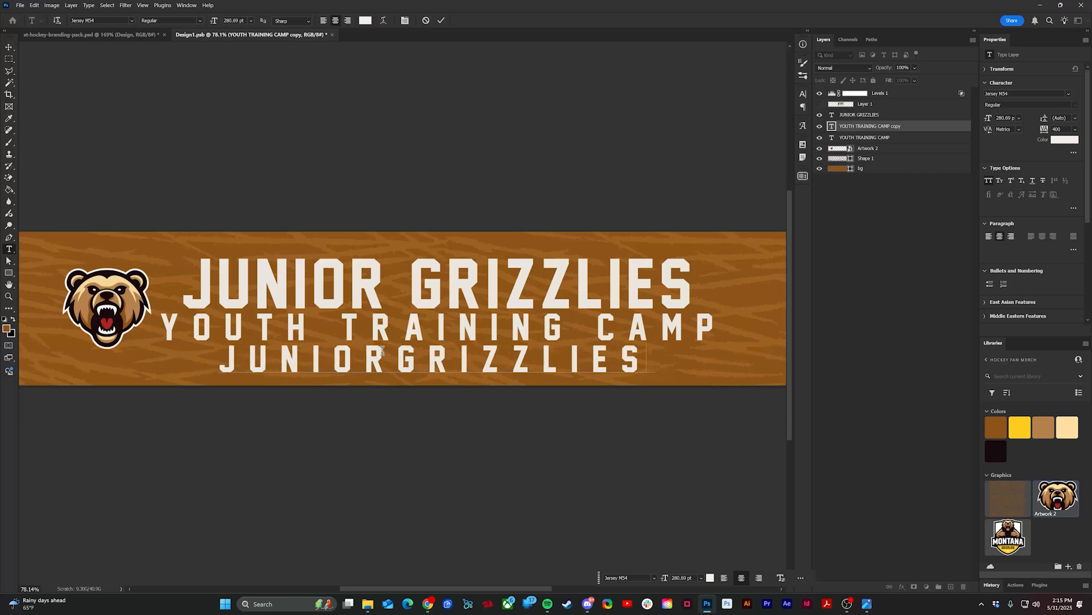
text(.CON)
key(BackSpace)
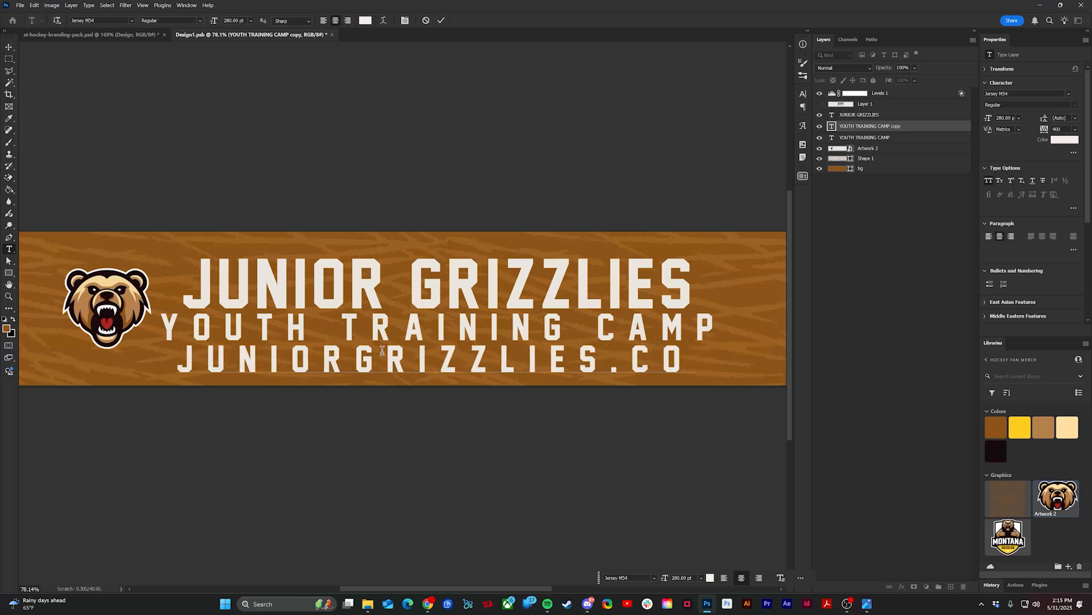
text(M)
key(ctrl+Return)
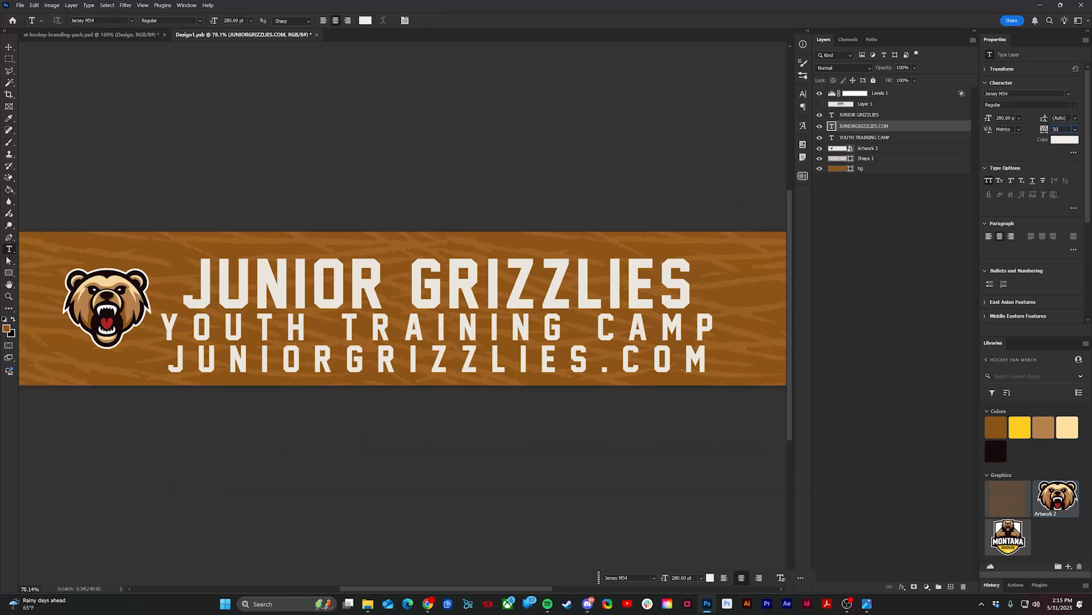
- Set the JUNIORGRIZZLIES.COM line's tracking to 50 and scale it proportionally to about 76%
text(50)
key(Return)
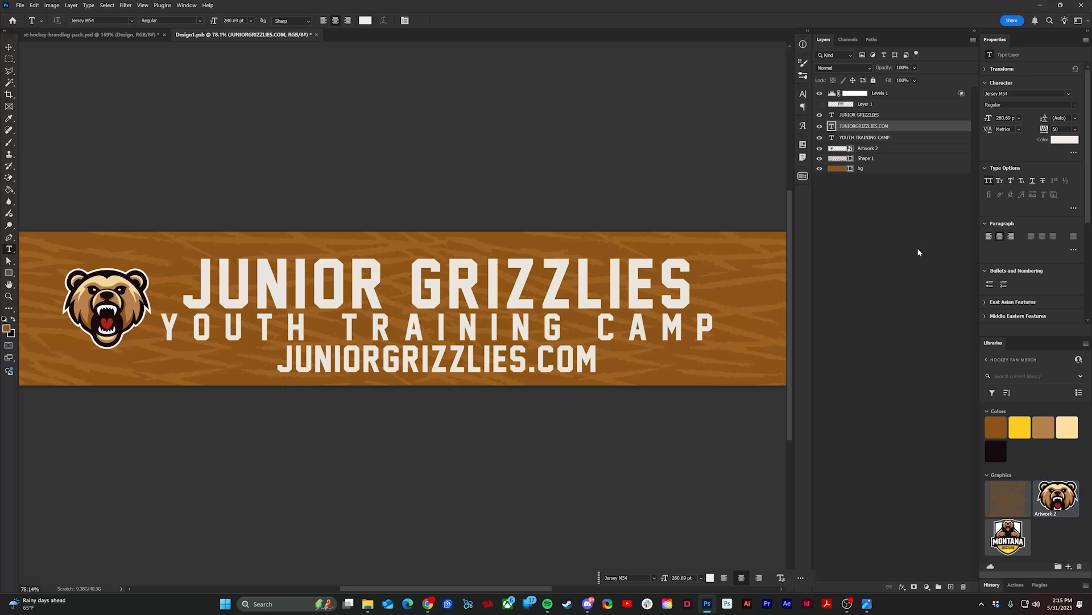
key(v)
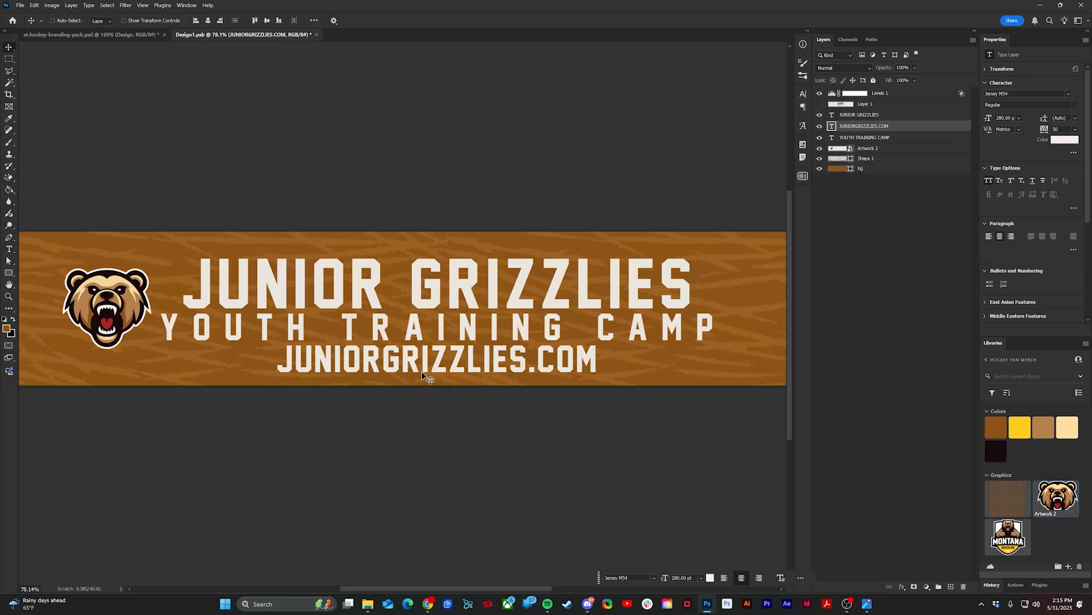
key(ctrl+t)
scroll(429, 370, up, 3)
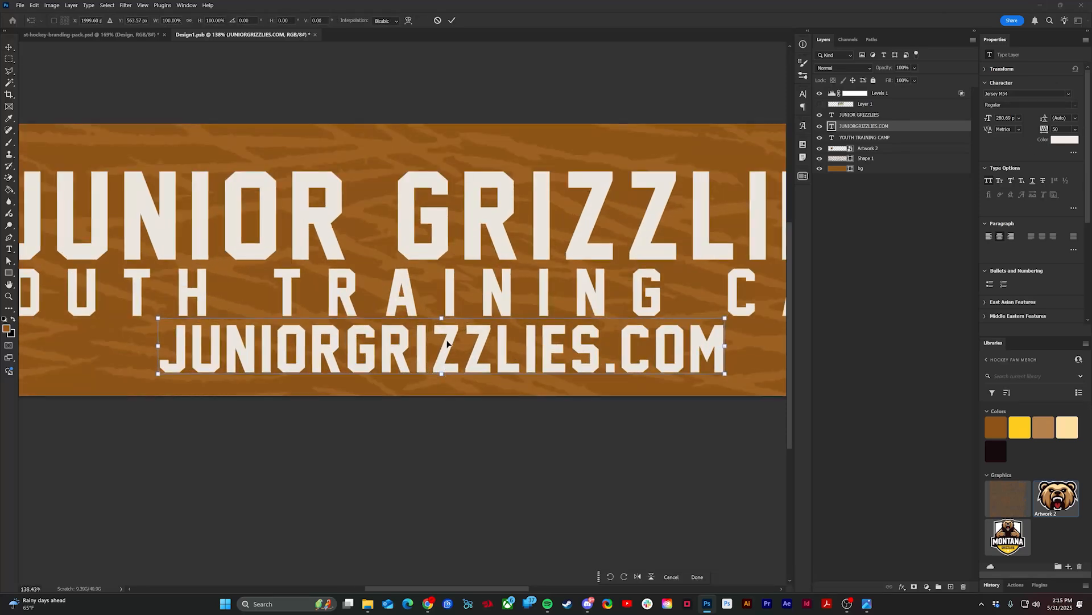
drag(443, 325, 440, 334)
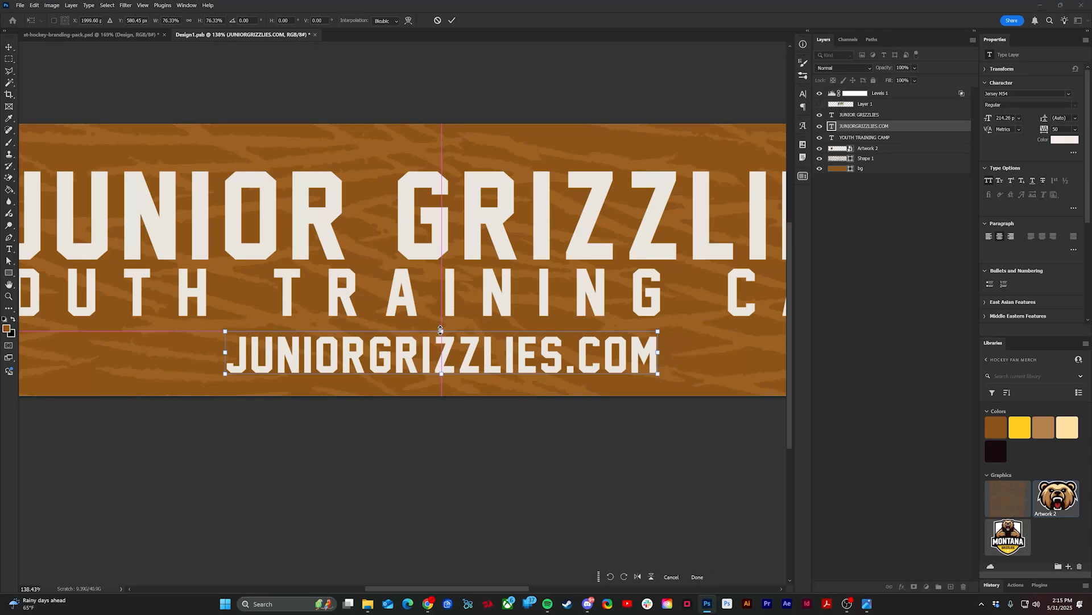
key(Return)
- Move the JUNIOR GRIZZLIES, YOUTH TRAINING CAMP and JUNIORGRIZZLIES.COM lines together about 154 px right, away from the bear logo
key(ctrl+0)
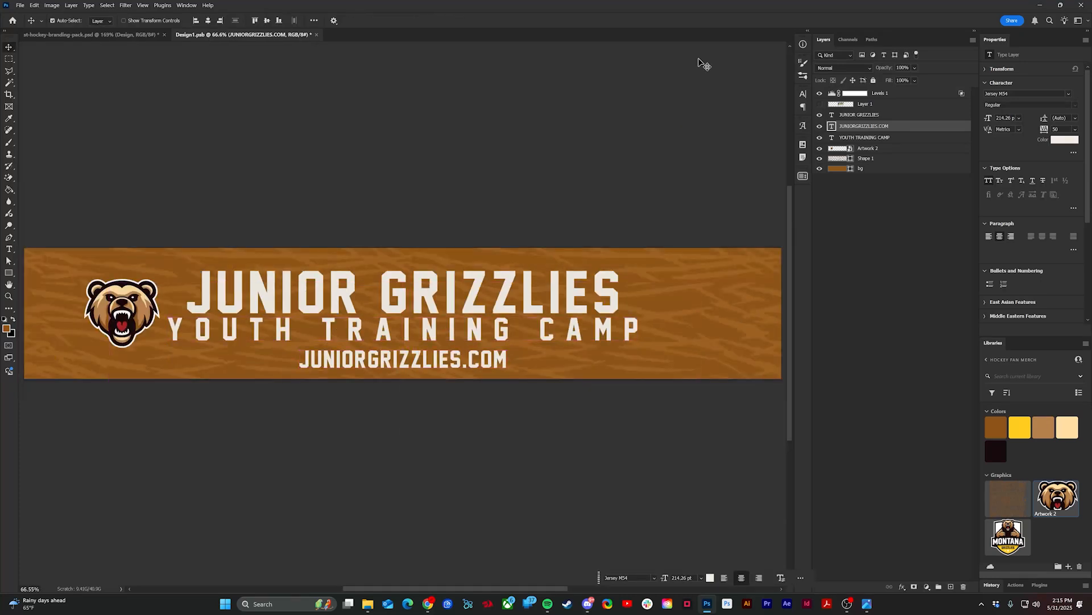
shift+click(884, 115)
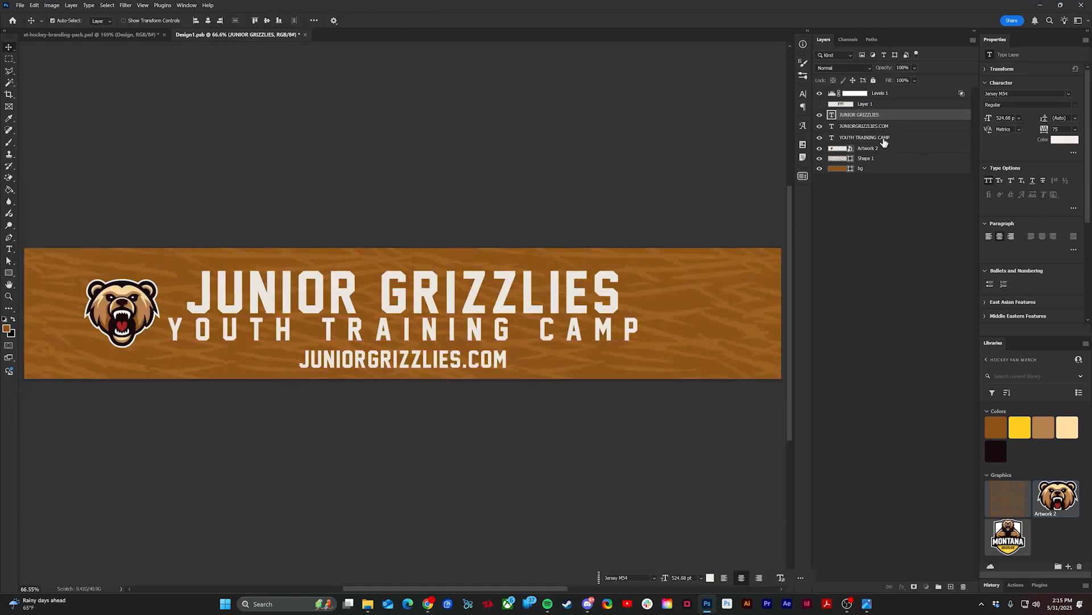
shift+click(885, 138)
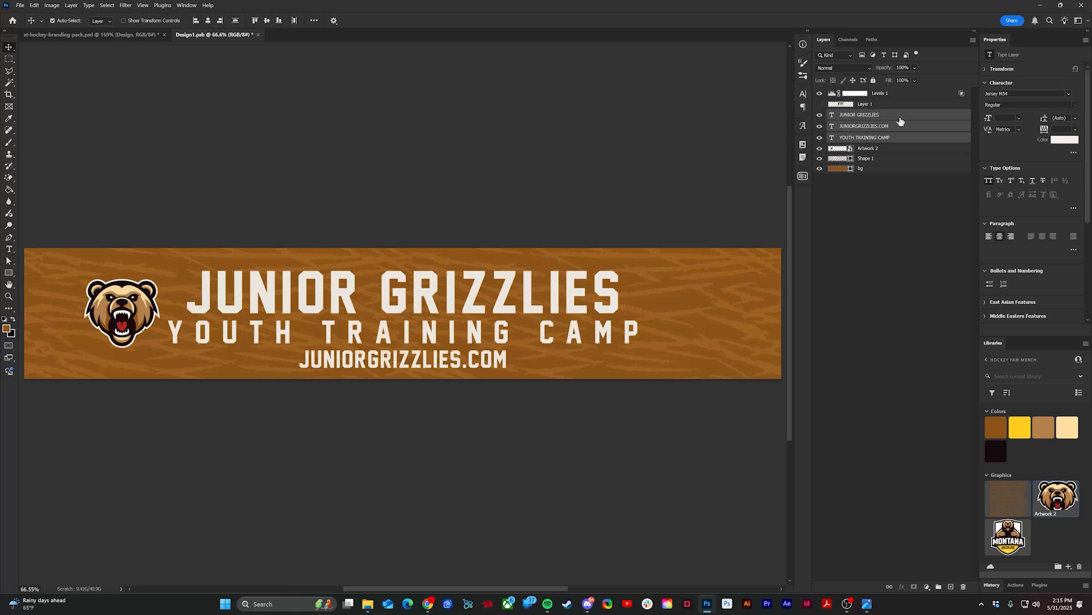
key(ctrl+minus)
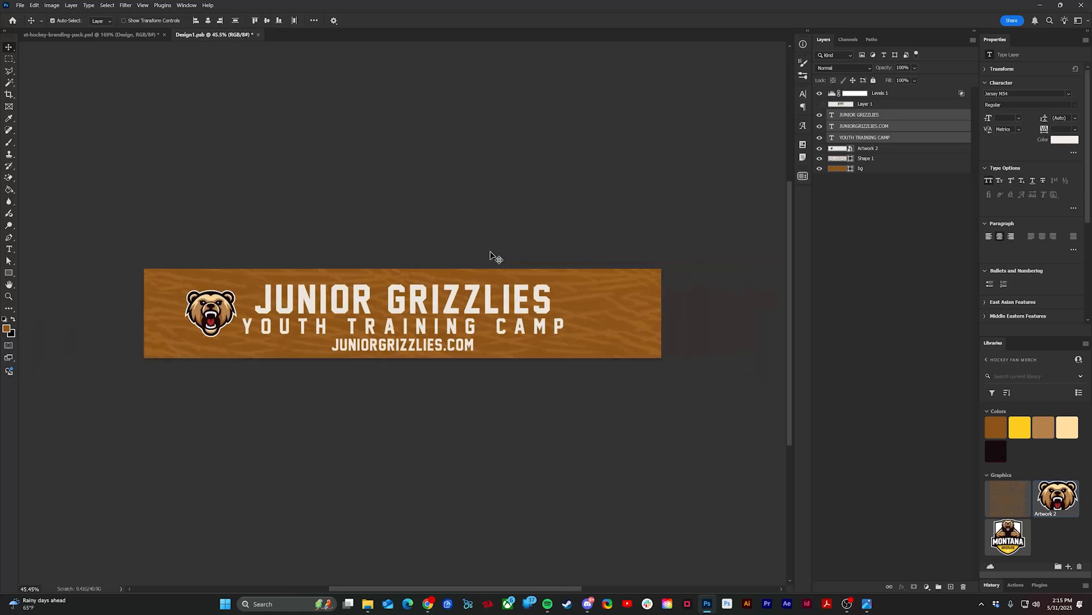
key(ctrl+t)
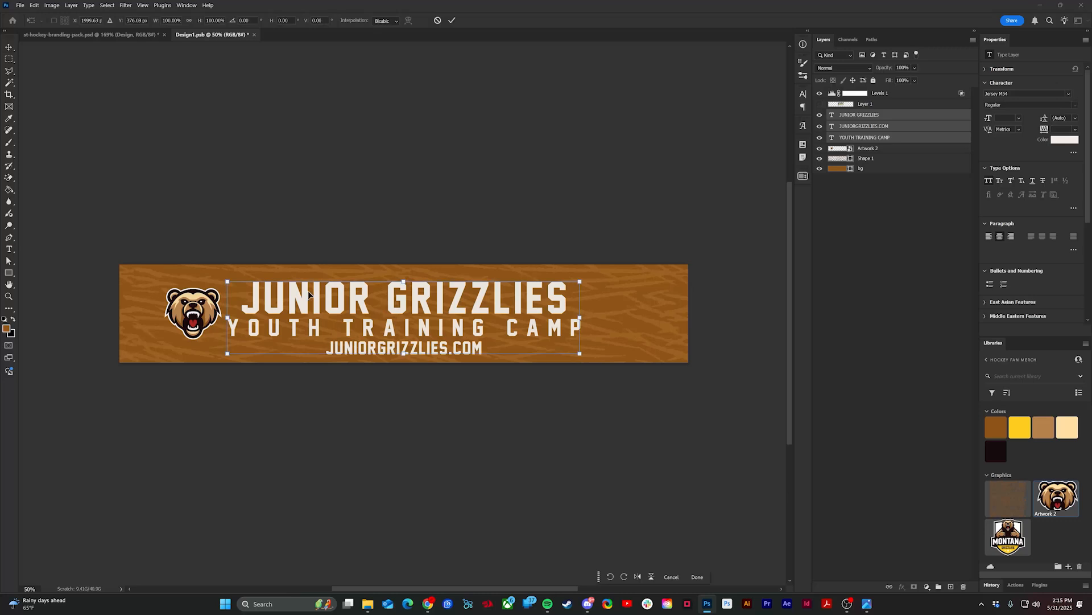
drag(303, 305, 325, 301)
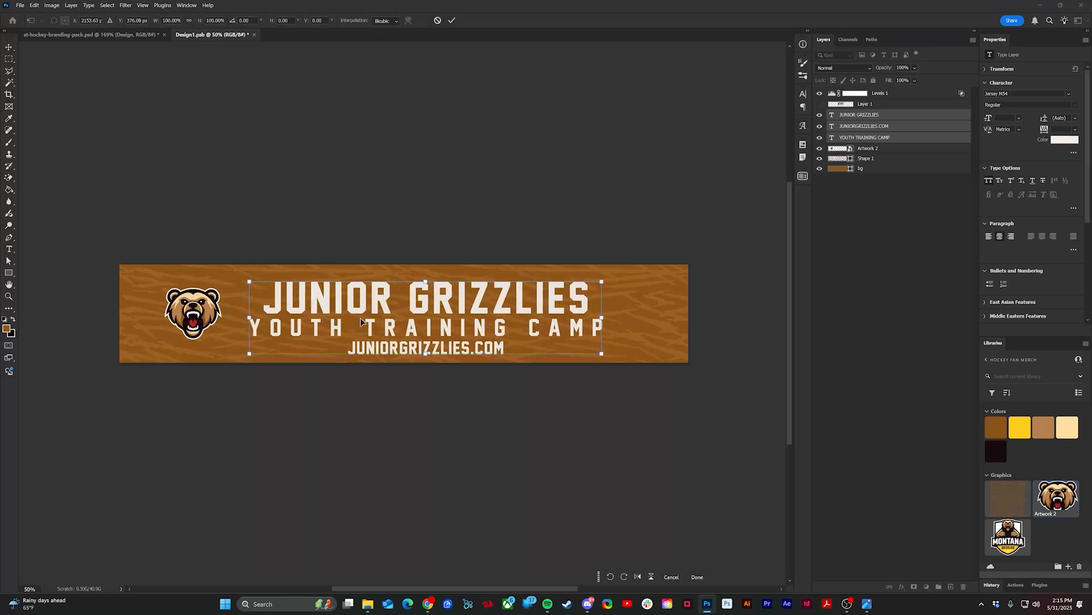
key(Return)
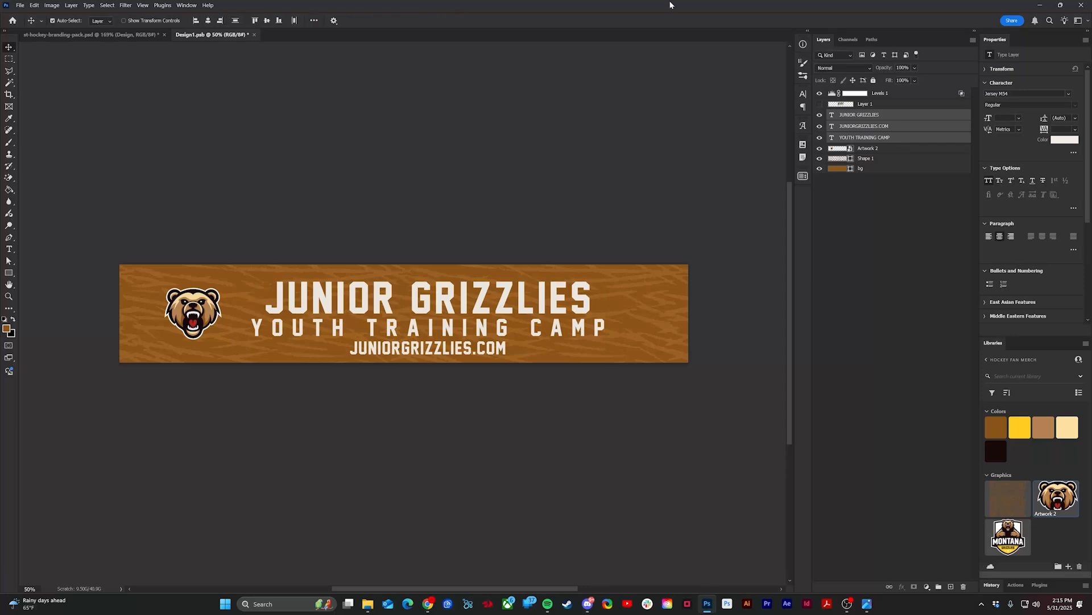
- Group the three text layers and center the group vertically on the board
click(883, 150)
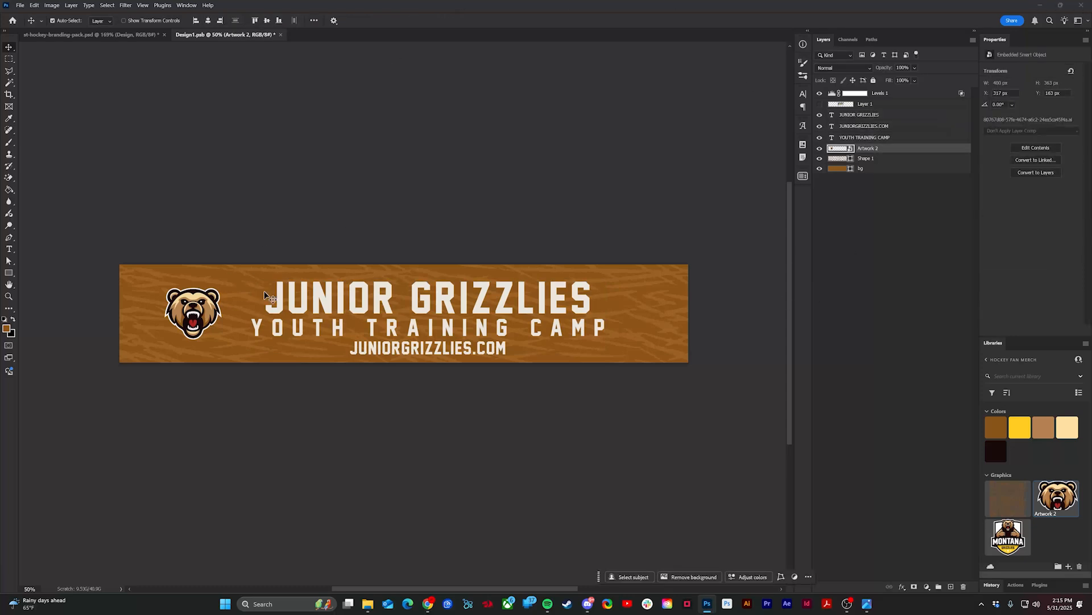
click(885, 137)
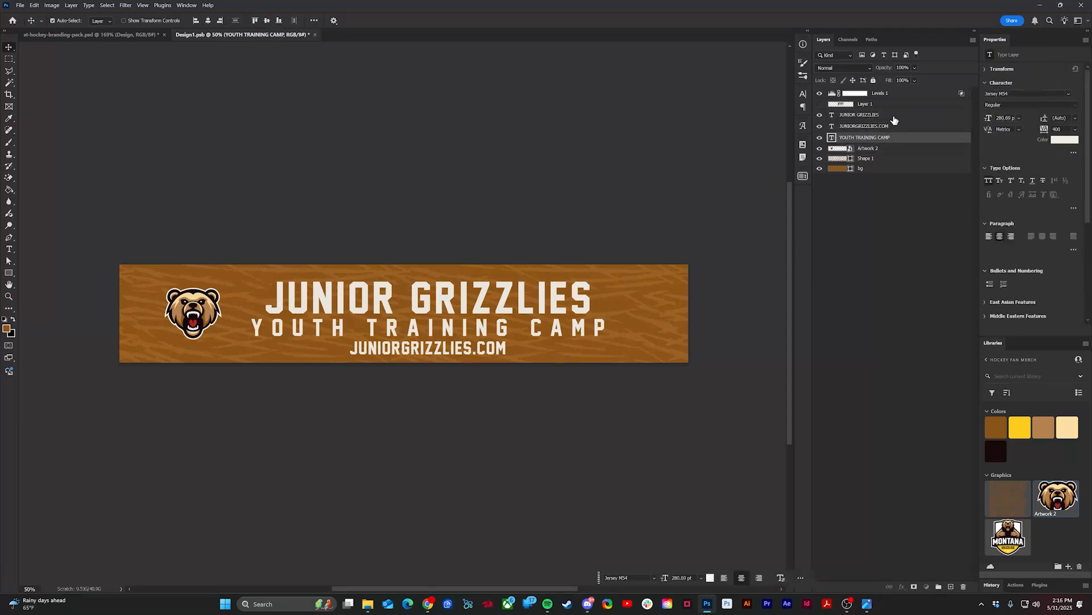
shift+click(892, 116)
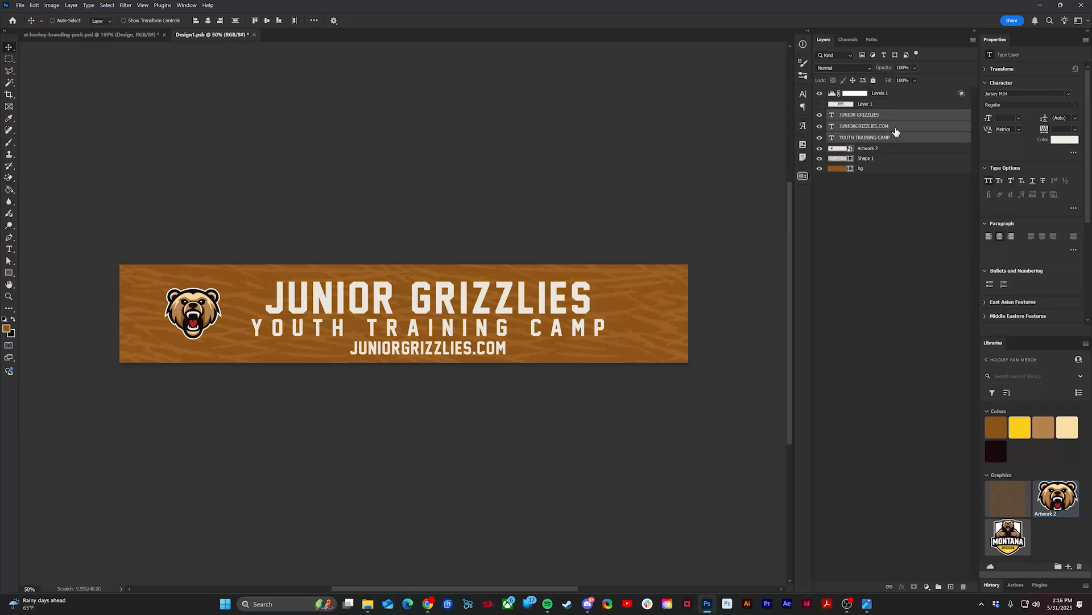
key(ctrl+g)
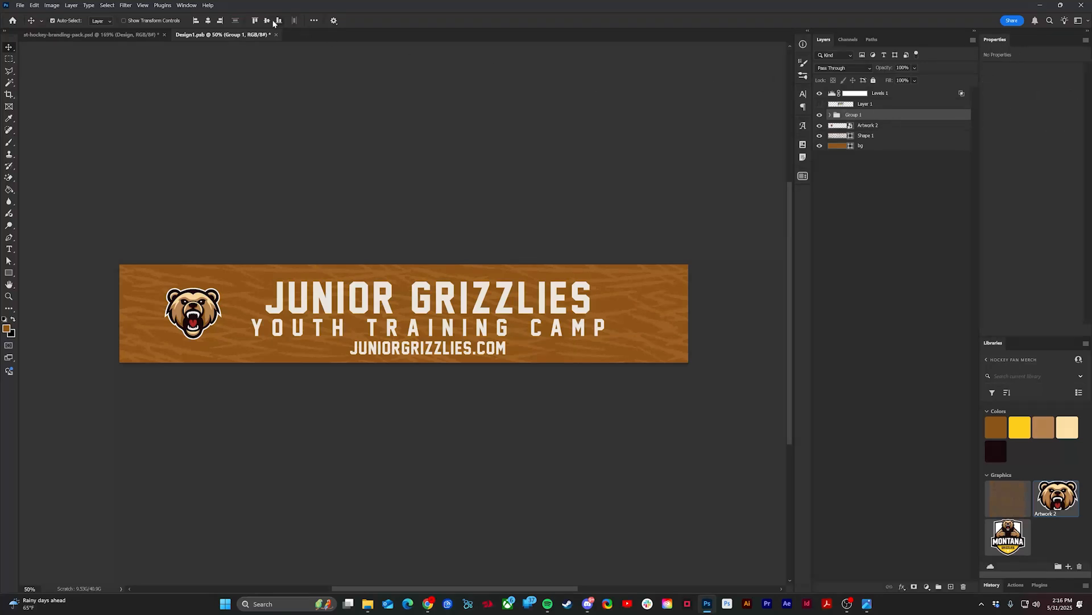
click(268, 21)
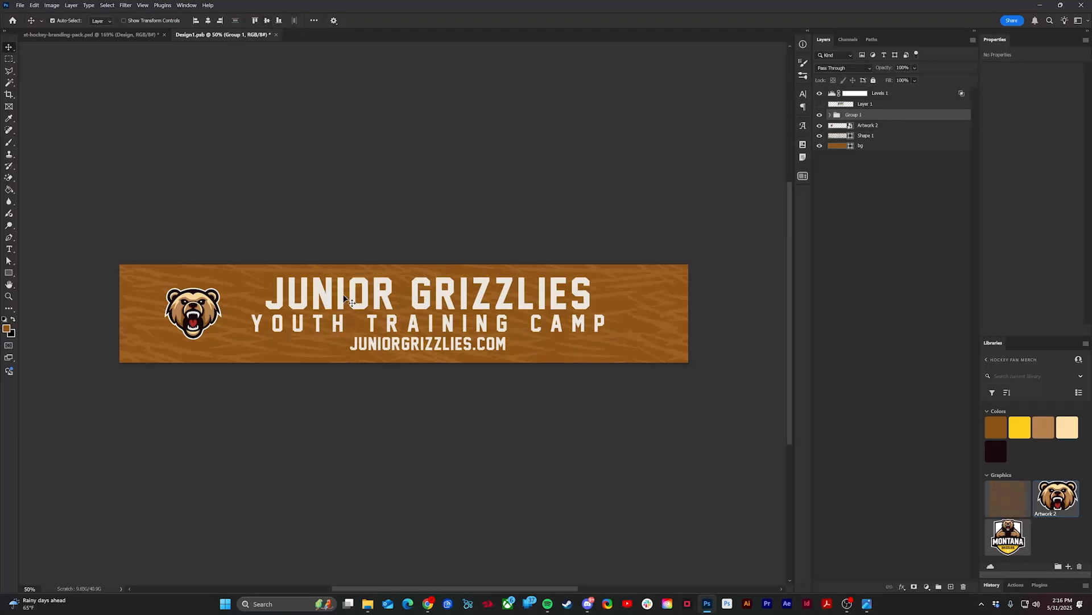
- Put the bear logo layer into the text group and center the whole group horizontally on the board
click(876, 126)
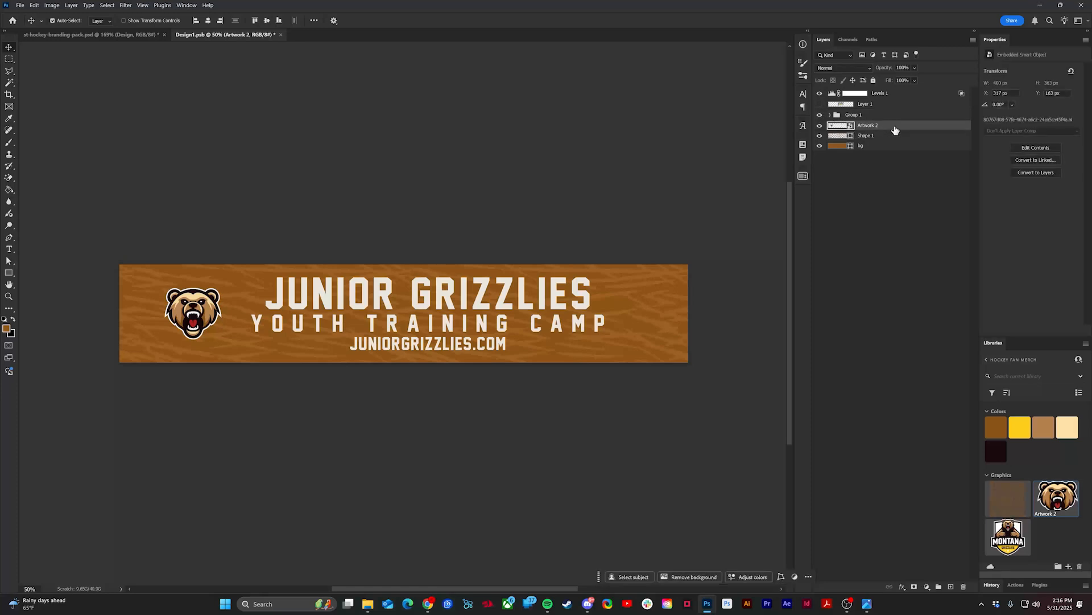
drag(895, 129, 895, 118)
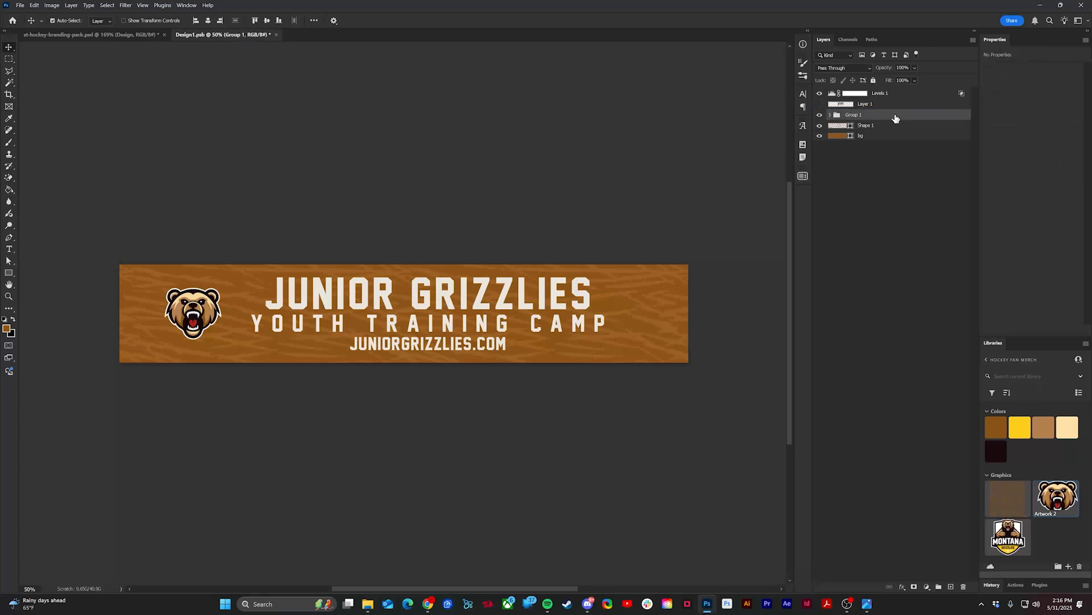
click(209, 21)
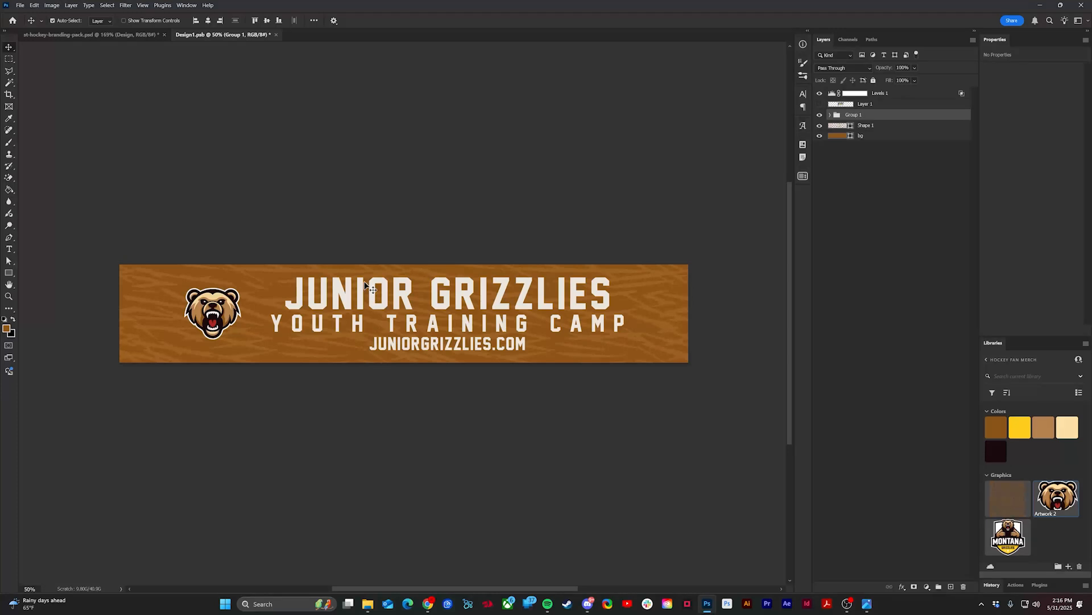
- Color JUNIOR GRIZZLIES and YOUTH TRAINING CAMP with the library yellow and JUNIORGRIZZLIES.COM with the library cream
click(830, 115)
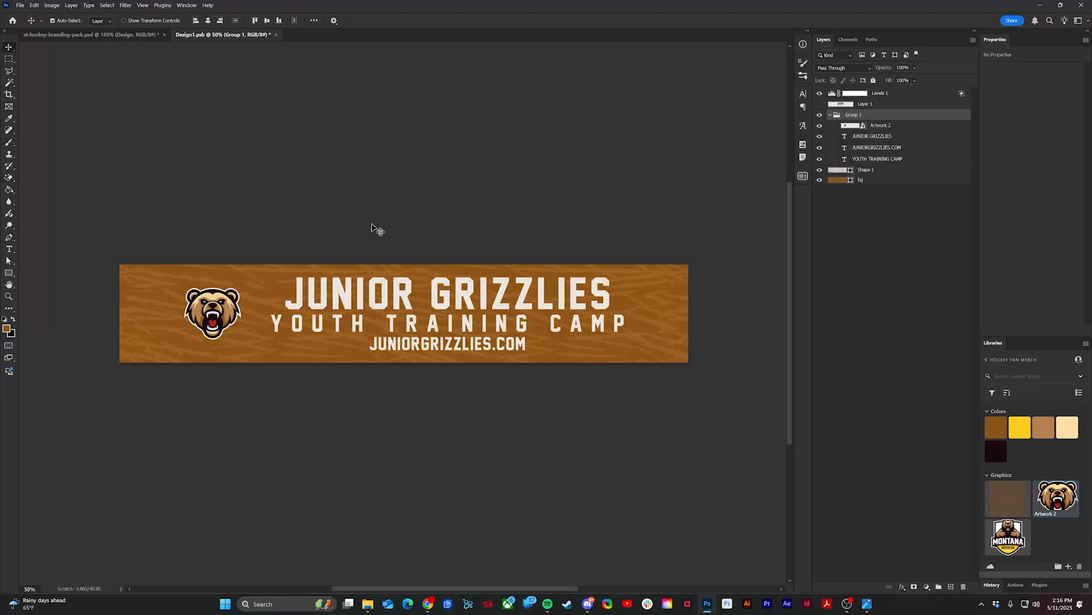
click(873, 148)
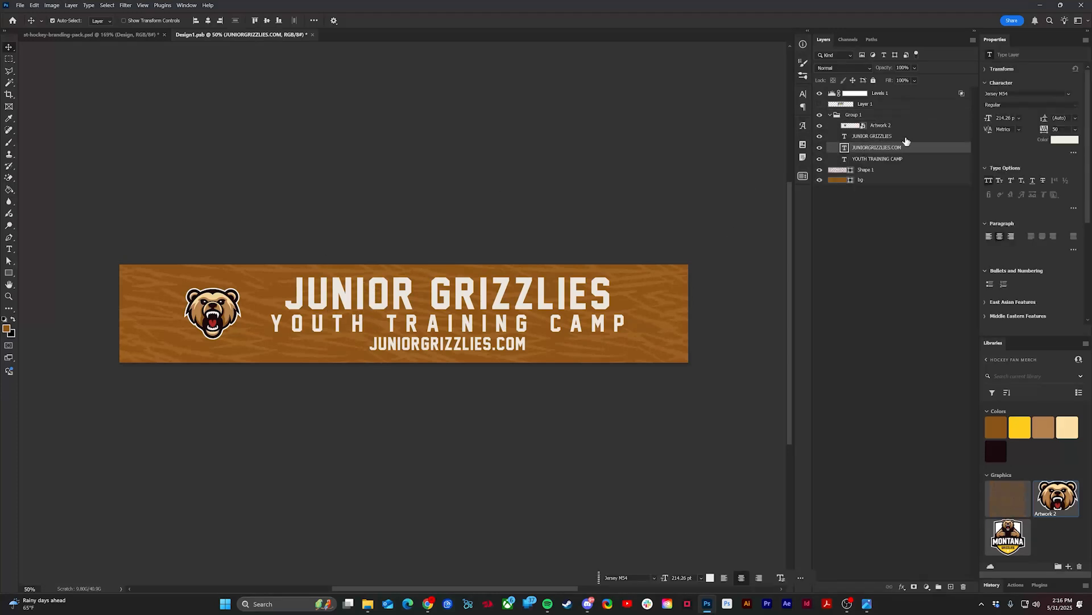
click(910, 160)
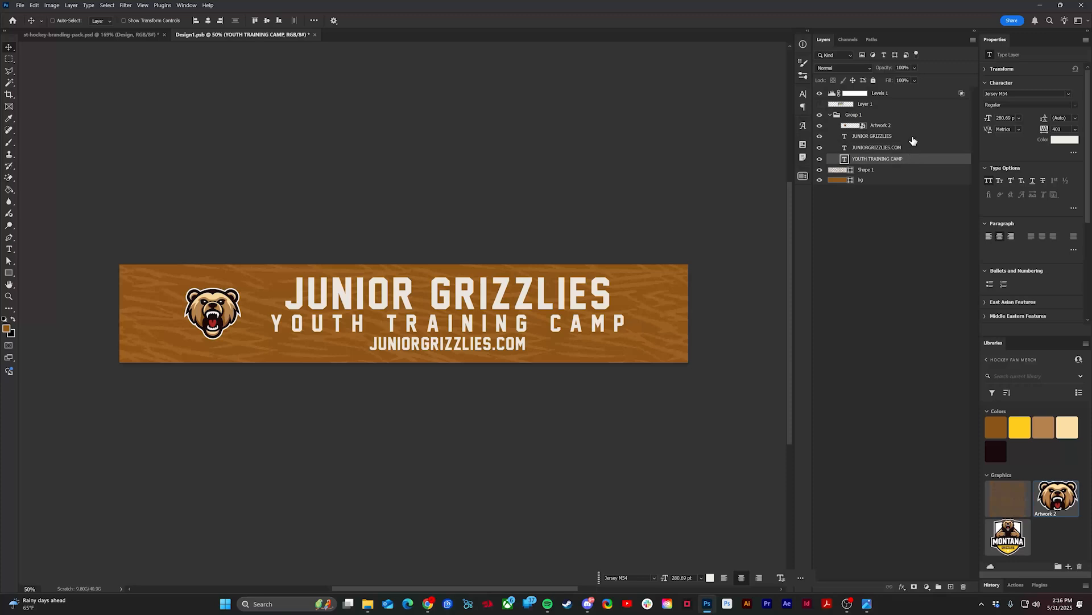
ctrl+click(912, 139)
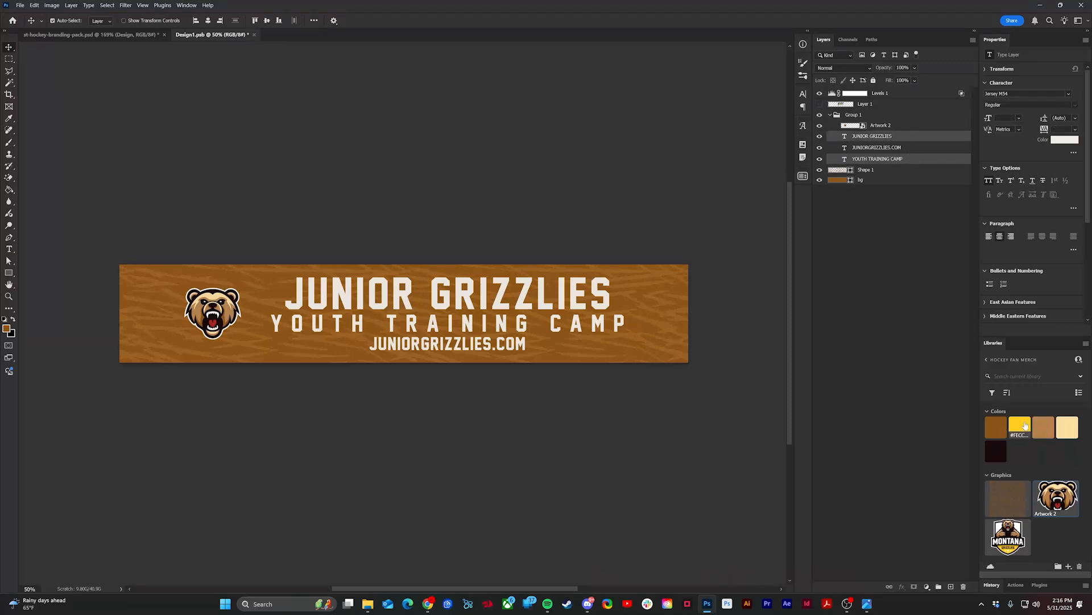
click(1020, 426)
click(876, 147)
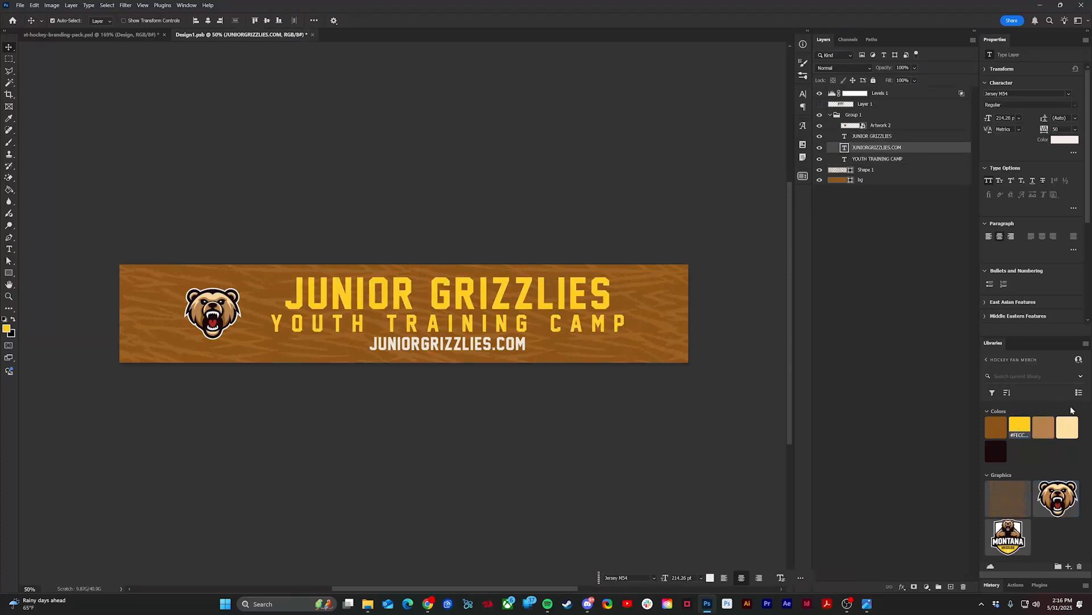
click(1068, 428)
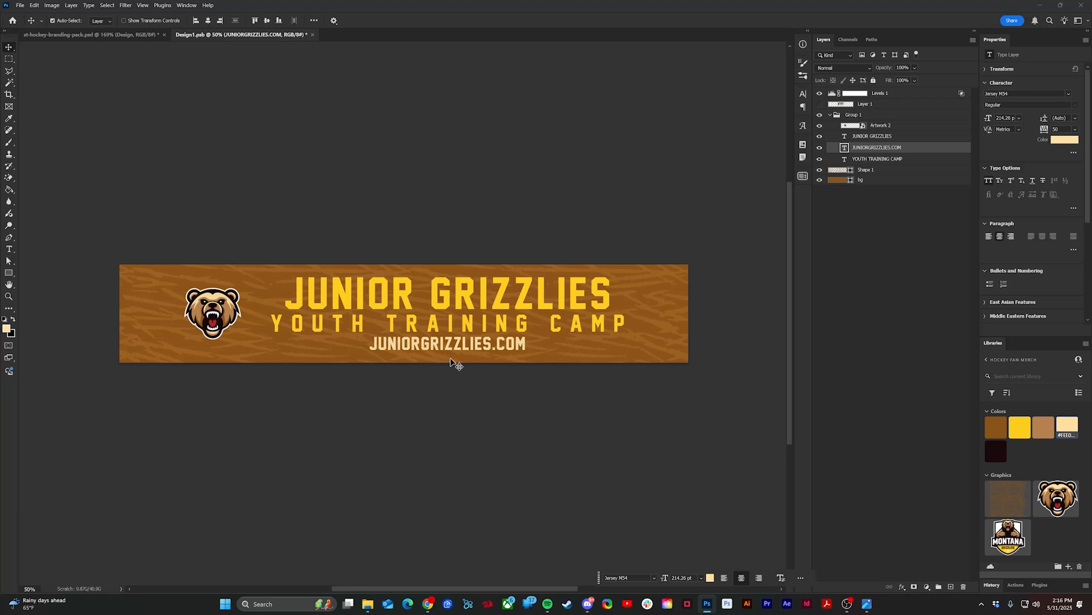
- Save the dasher board design and return to the hockey branding pack document to check the updated board
key(ctrl+s)
click(121, 35)
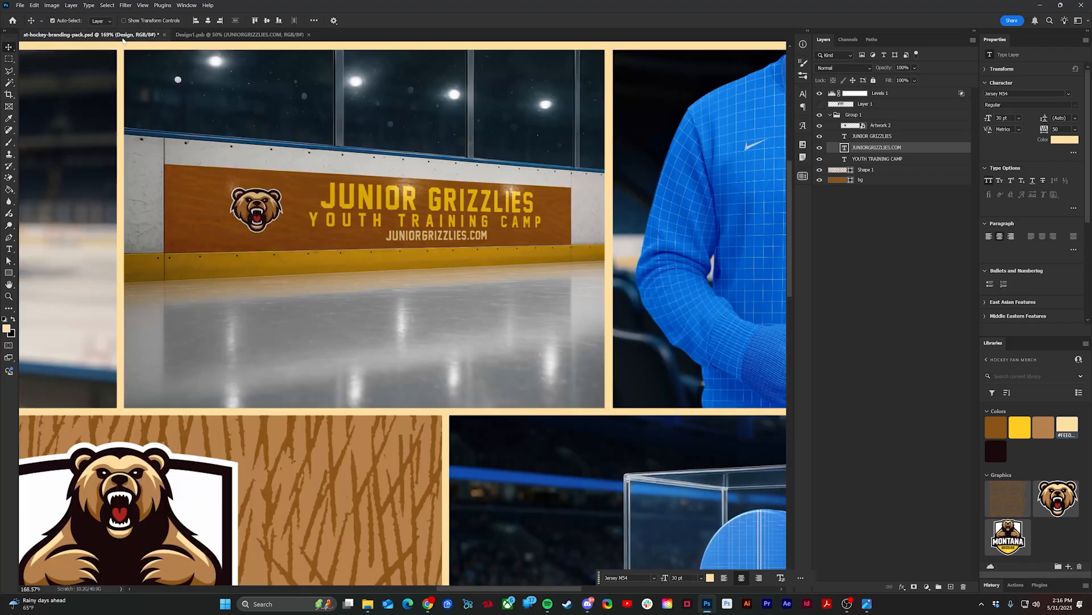
scroll(256, 156, up, 4)
drag(399, 170, 381, 202)
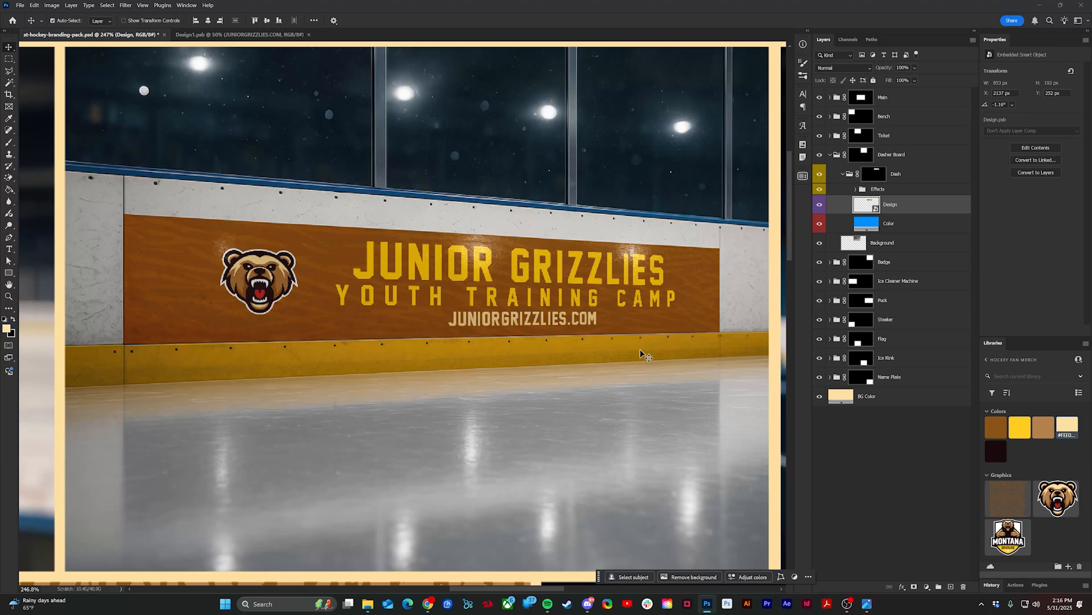
key(ctrl+0)
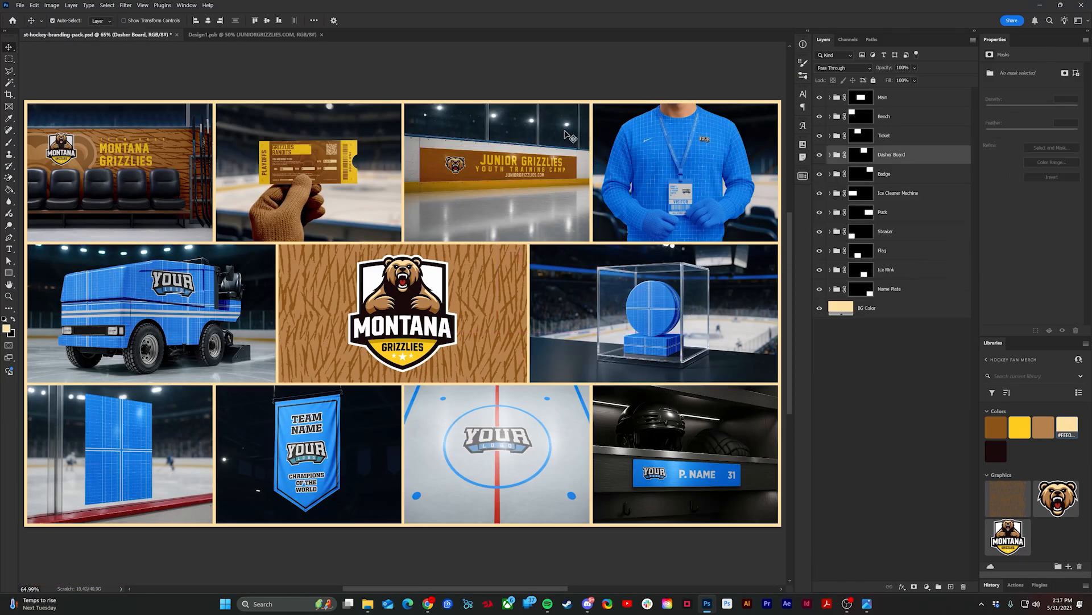
- Expand the Badge scene's Comp and SWEATER groups and set the Sweater Color layer to the library's dark brown
scroll(738, 114, up, 13)
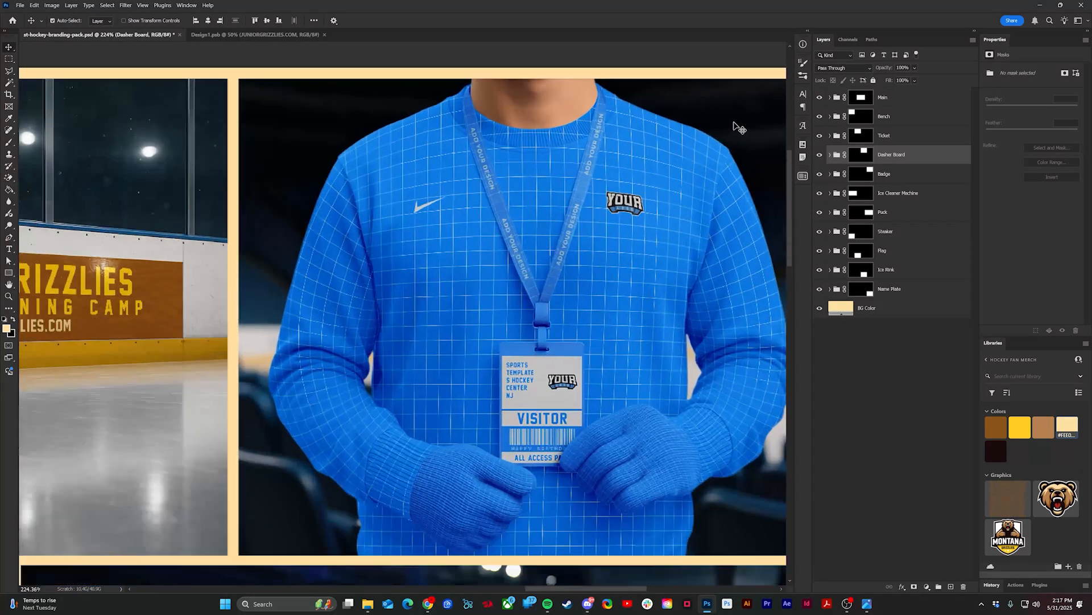
scroll(738, 128, right, 5)
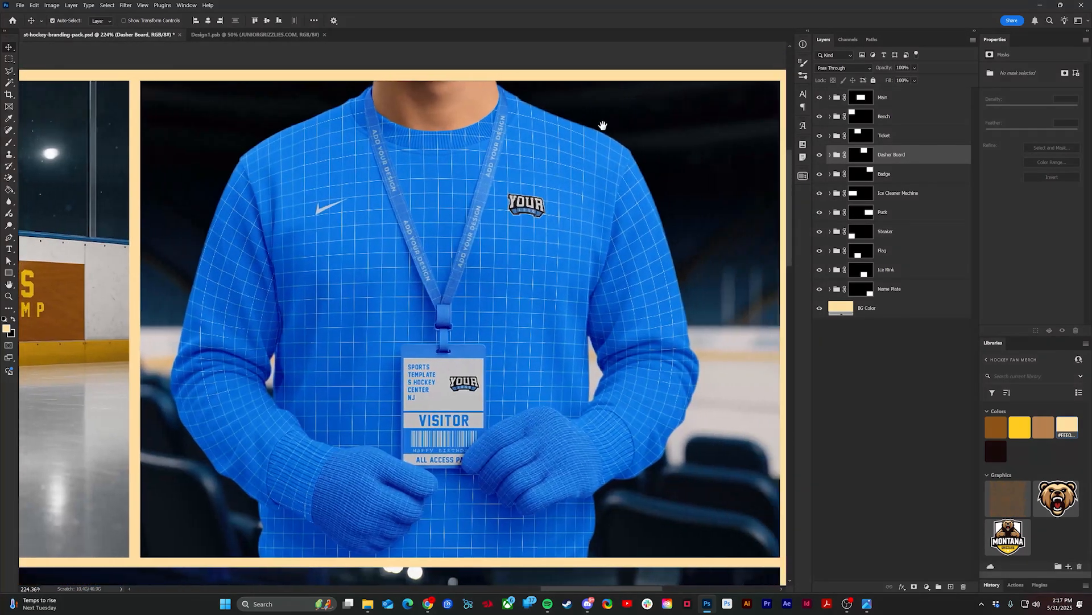
click(829, 174)
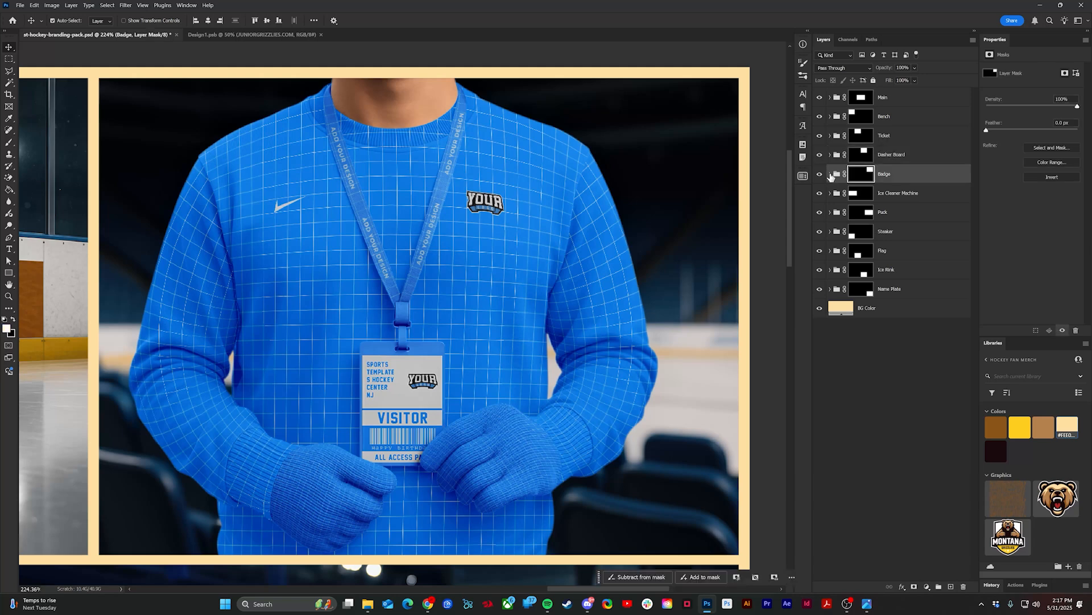
click(829, 174)
click(840, 195)
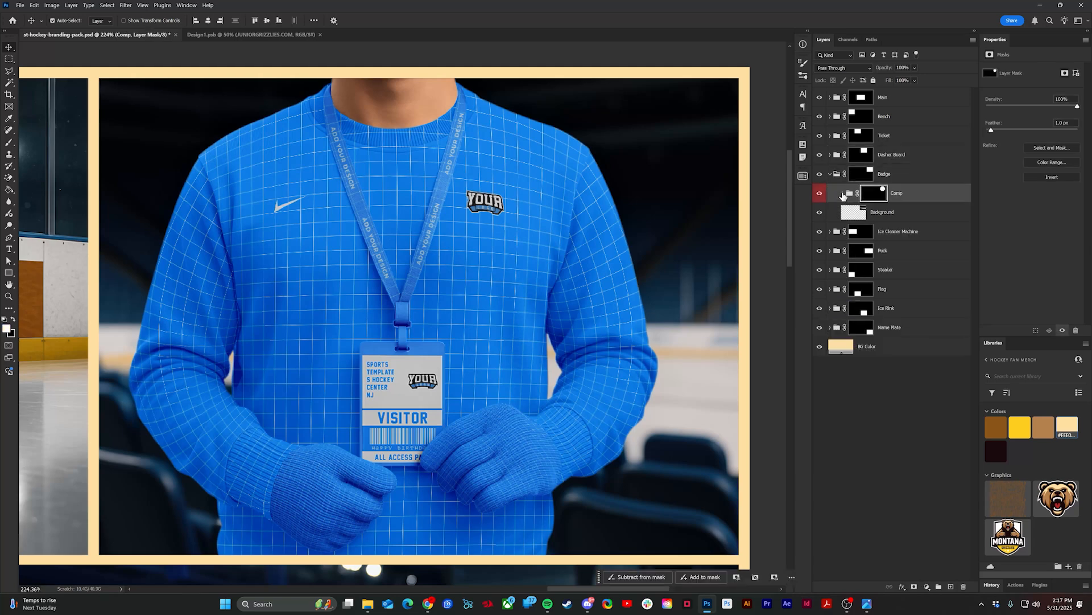
click(842, 193)
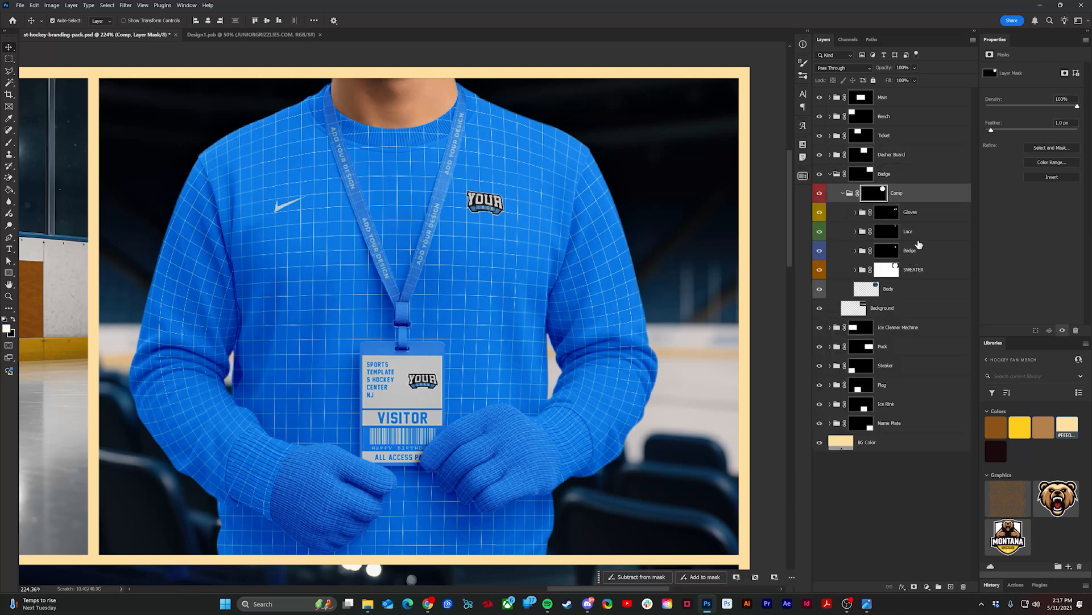
click(856, 271)
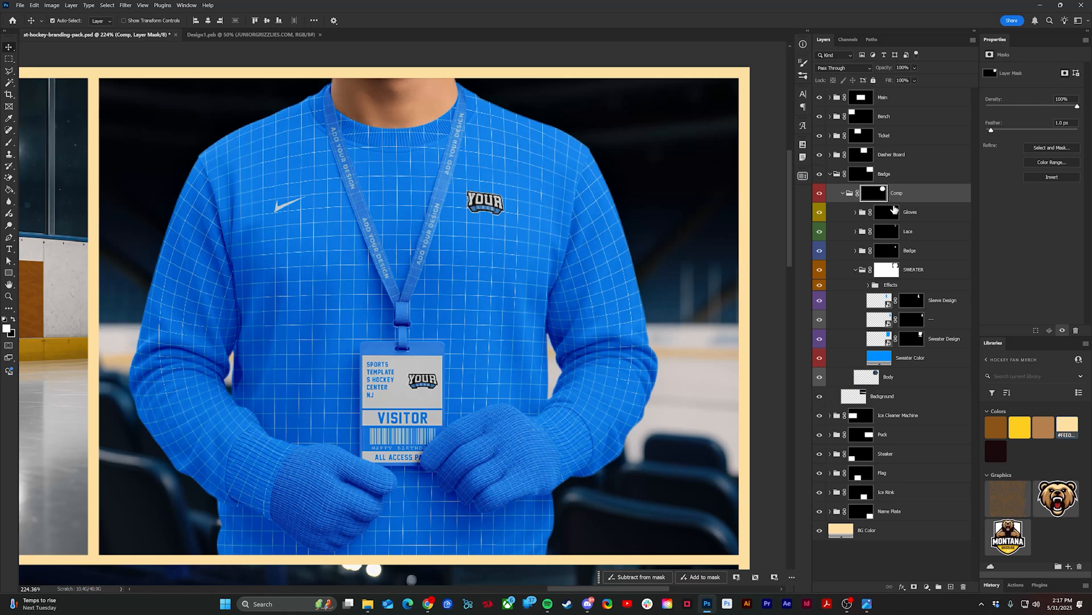
click(918, 358)
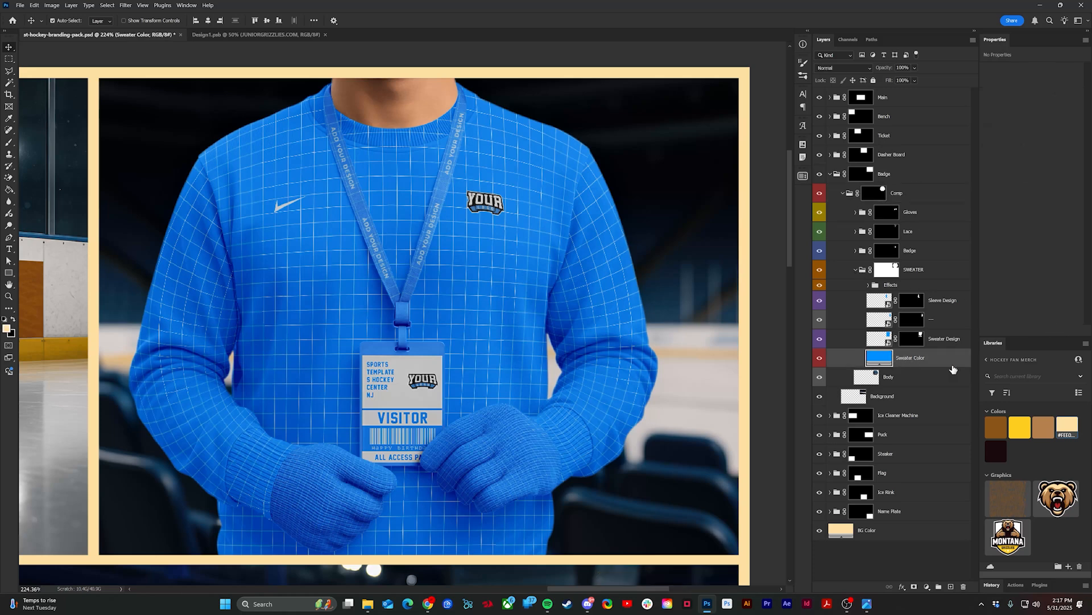
click(1004, 428)
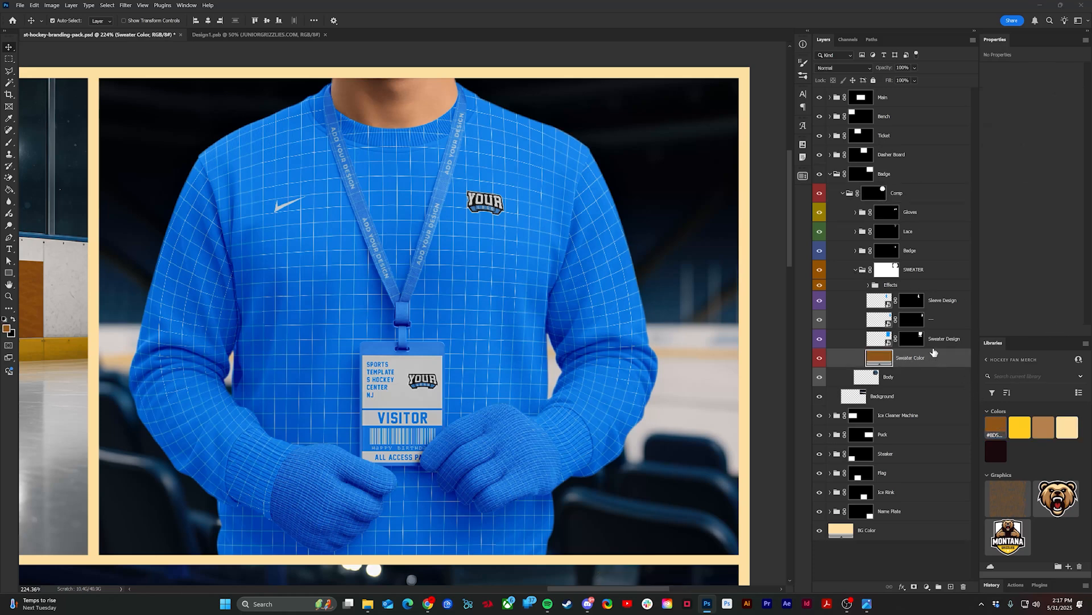
- Hide both sleeve design layers of the sweater and open the Sweater Design smart object's contents
click(945, 307)
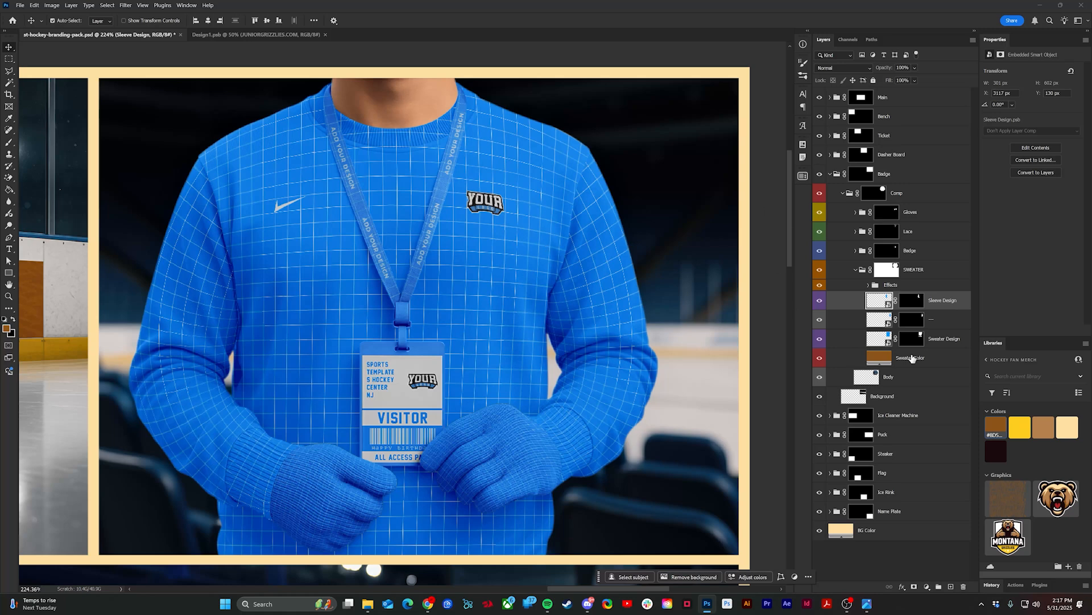
drag(822, 319, 820, 301)
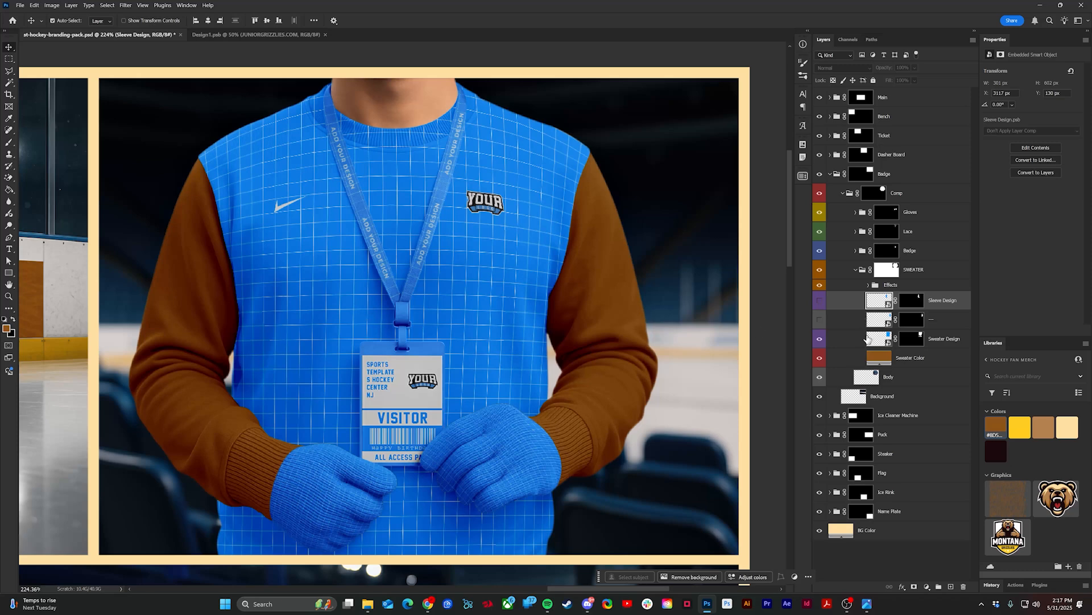
double_click(879, 339)
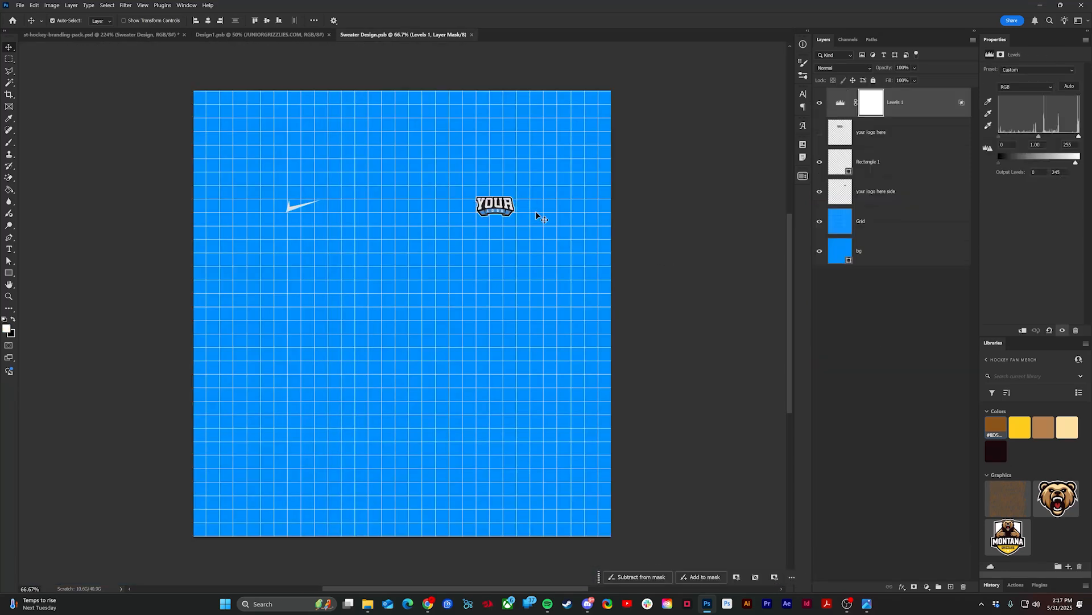
- Delete the Grid layer of the sweater design and fill the bg shape with the library's dark brown
click(846, 228)
key(Delete)
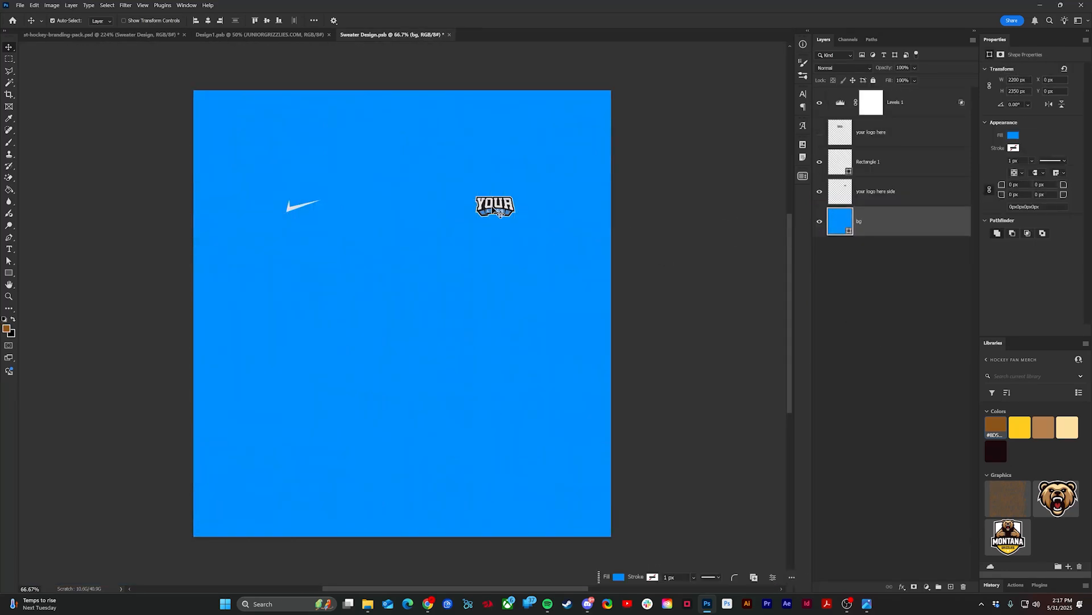
click(847, 228)
click(991, 412)
click(993, 423)
click(989, 424)
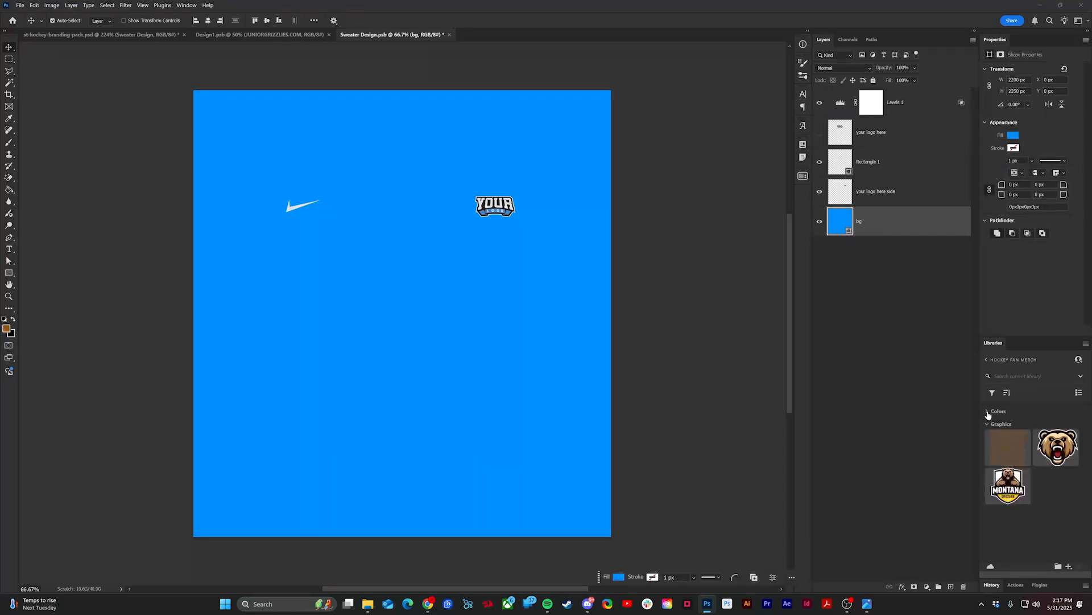
click(988, 410)
click(996, 427)
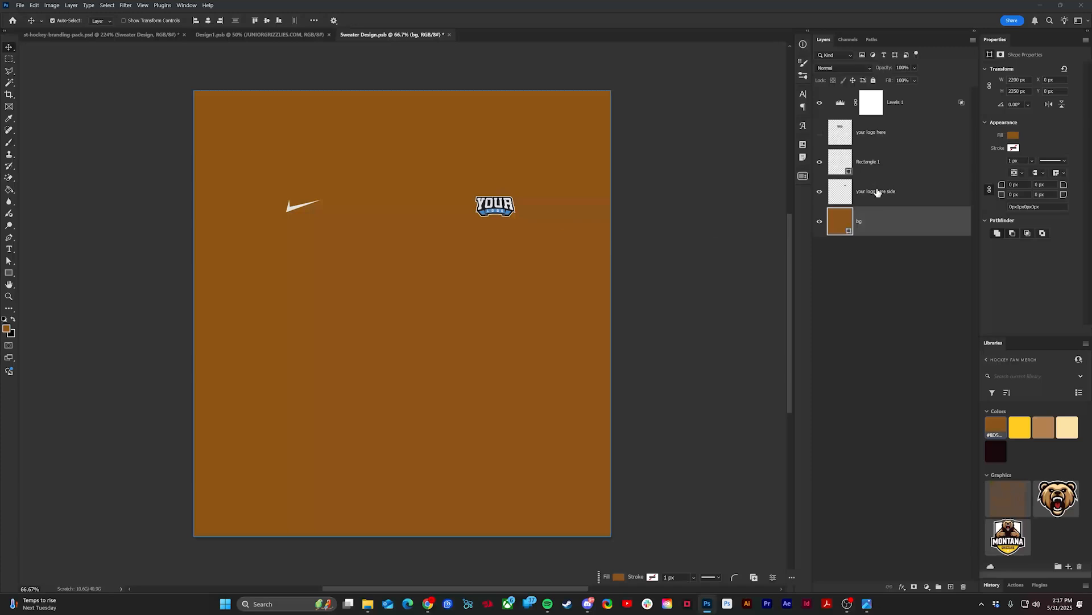
- Place the library's Montana Grizzlies logo over the placeholder chest logo and delete the hidden "your logo here" layer
click(874, 136)
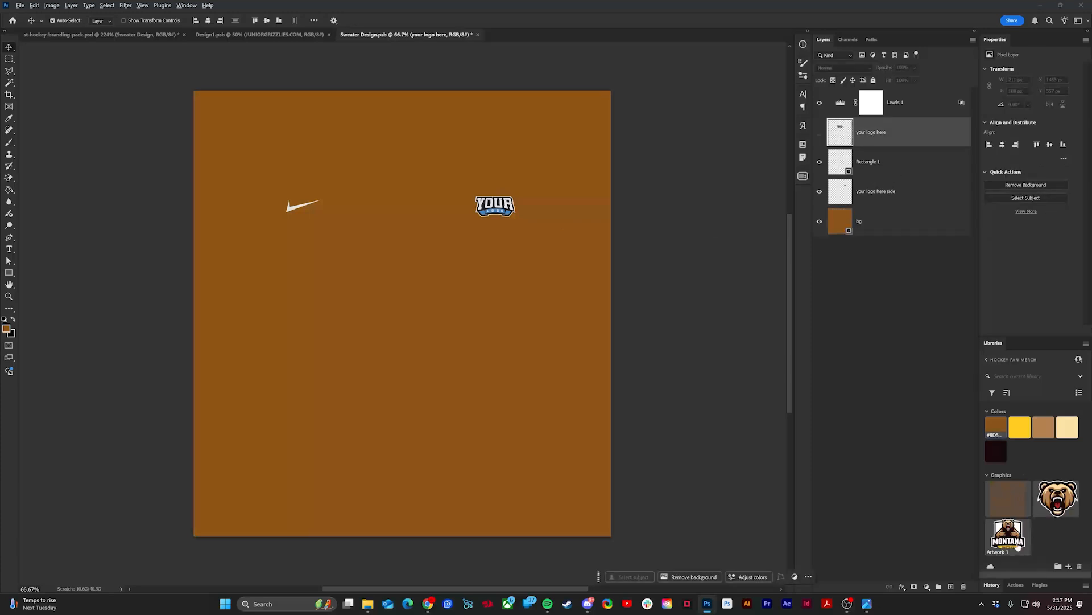
drag(1008, 544, 496, 209)
key(Return)
click(863, 162)
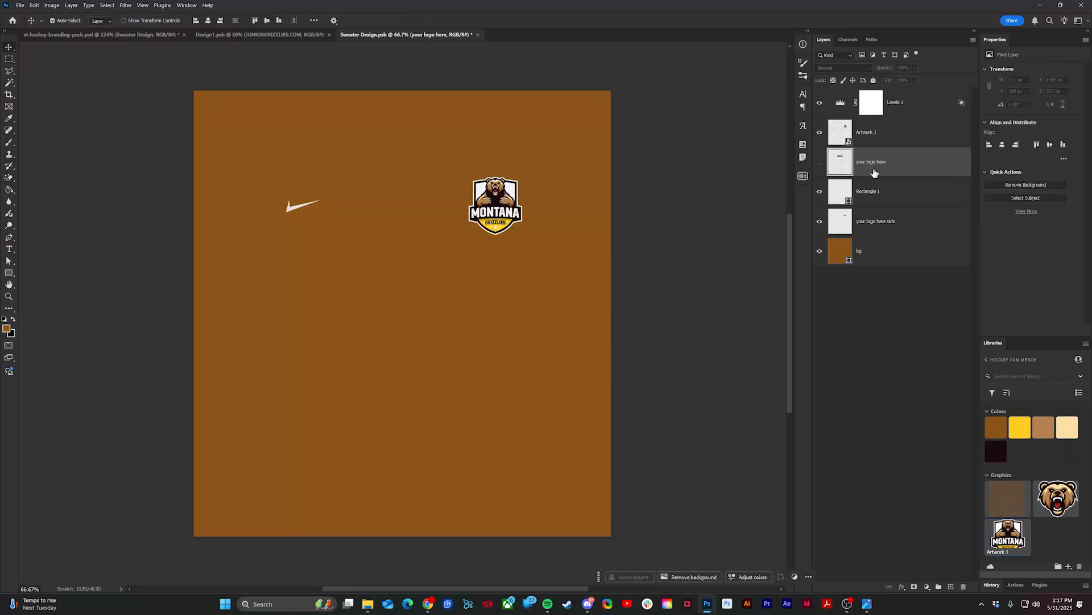
key(Delete)
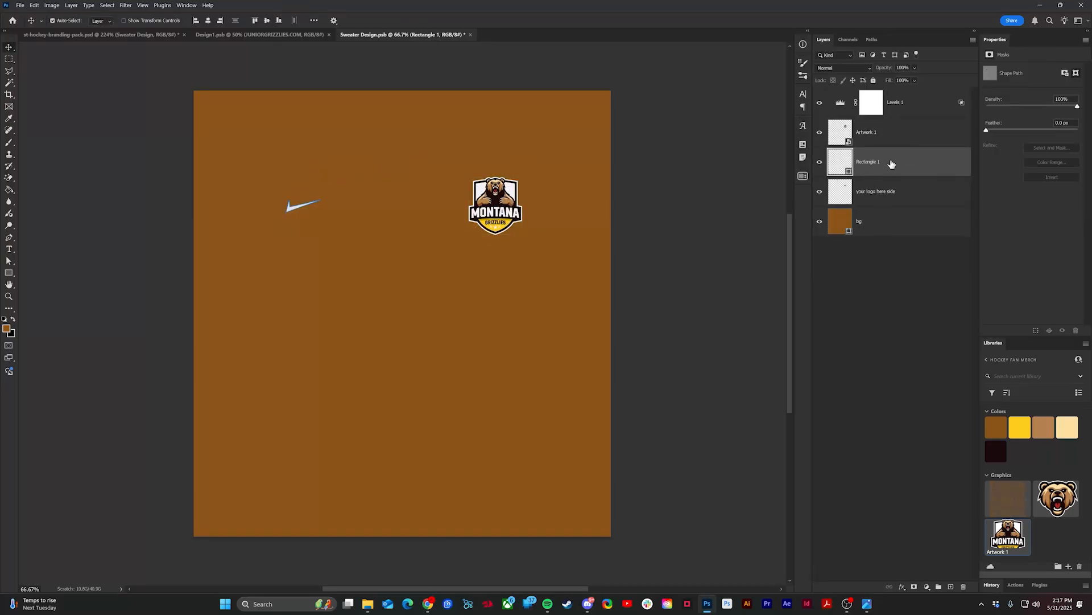
- Color the Rectangle 1 check mark with the library yellow, then close the sweater design with its changes saved
click(1020, 426)
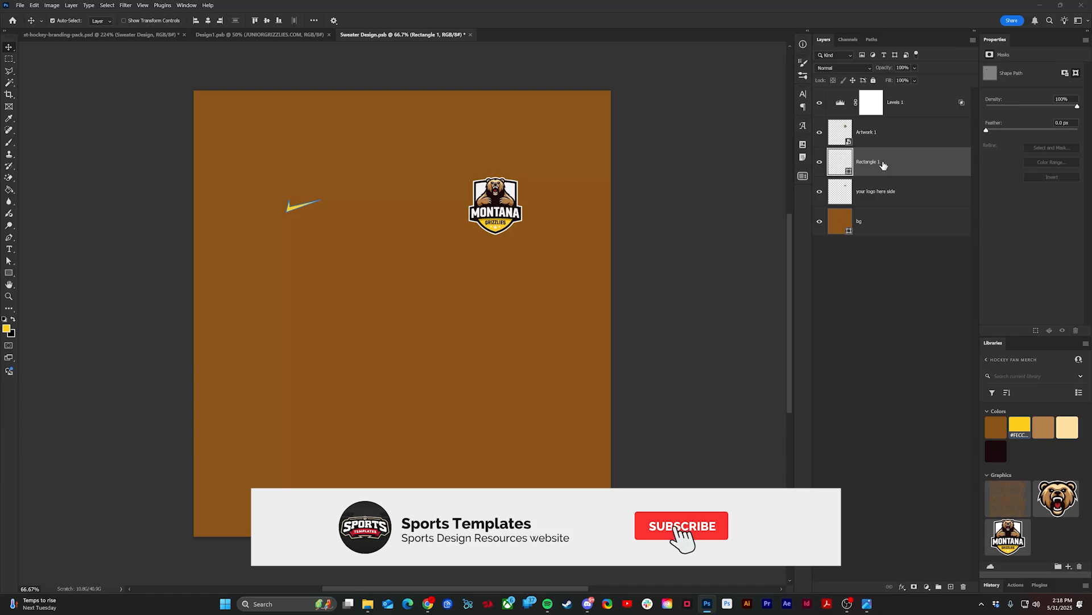
key(ctrl+w)
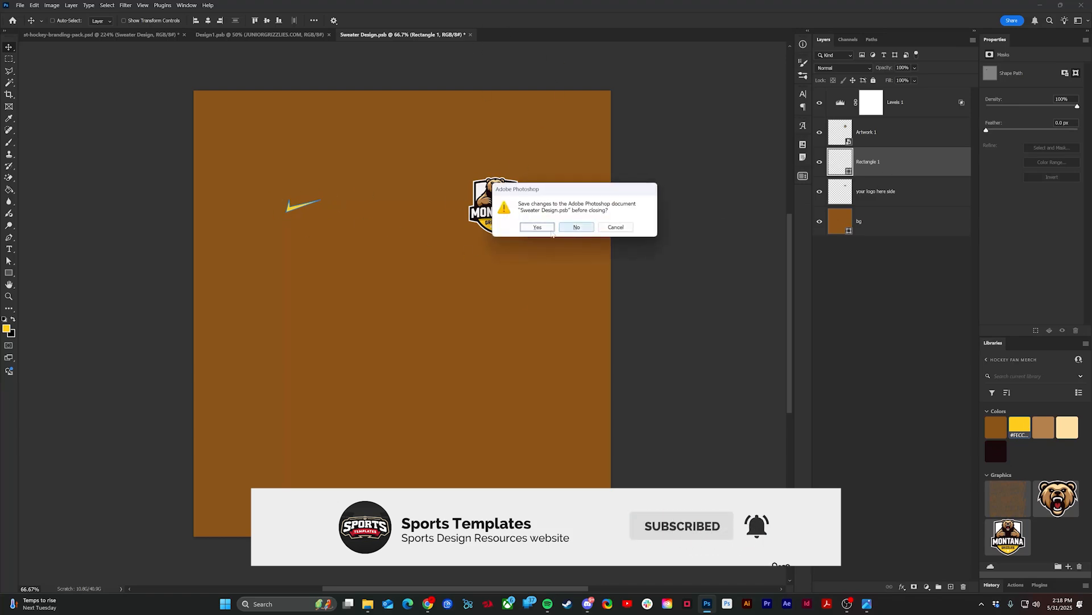
click(550, 229)
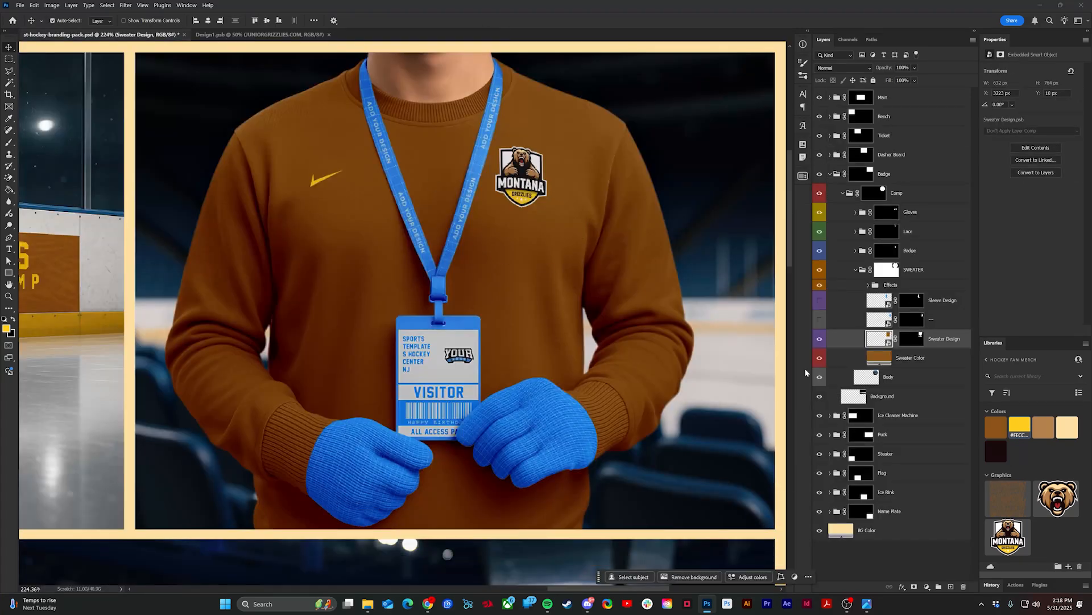
- Collapse the SWEATER group, expand the Lace group and open the Lanyard Design smart object's contents
click(855, 271)
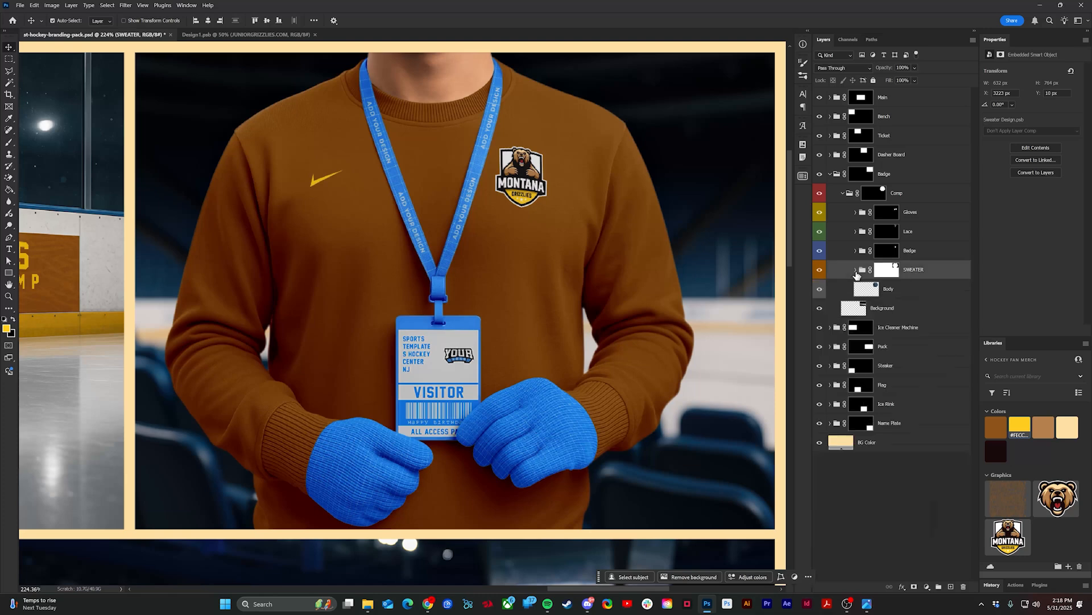
click(855, 250)
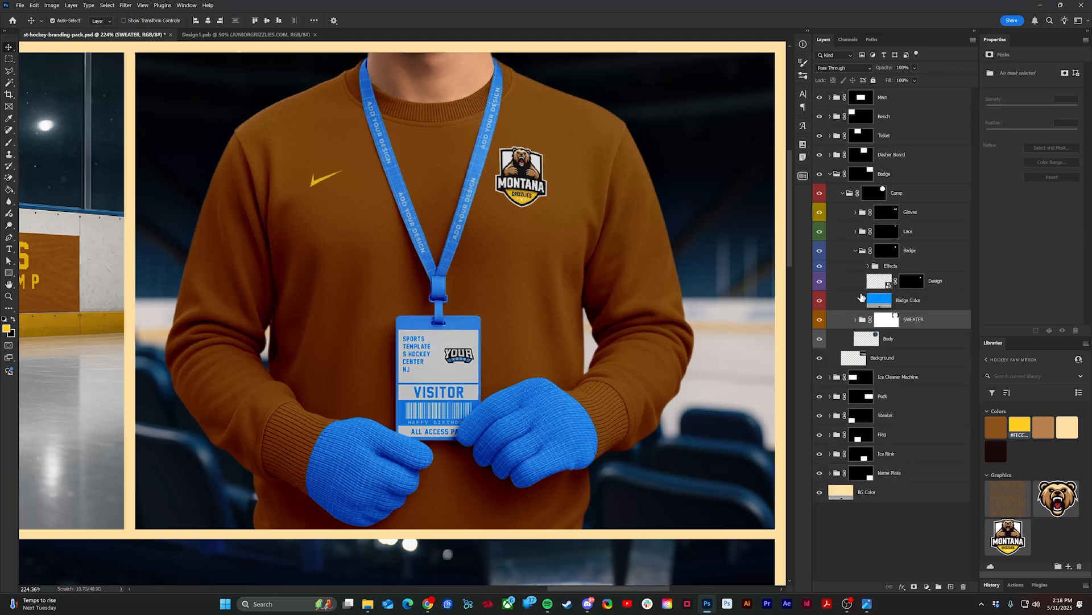
click(855, 253)
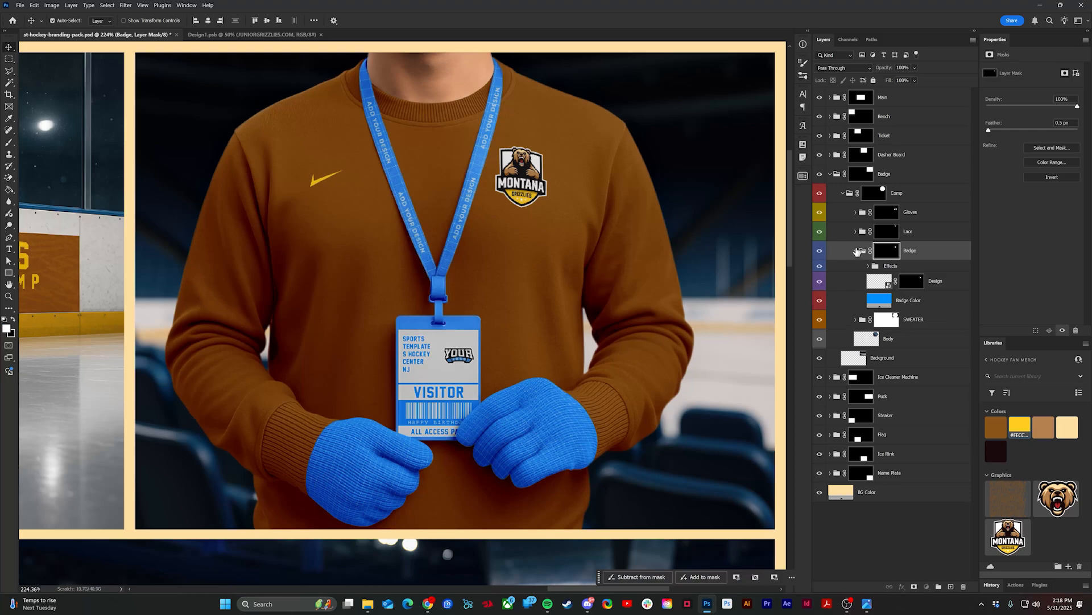
click(855, 251)
click(856, 231)
click(884, 264)
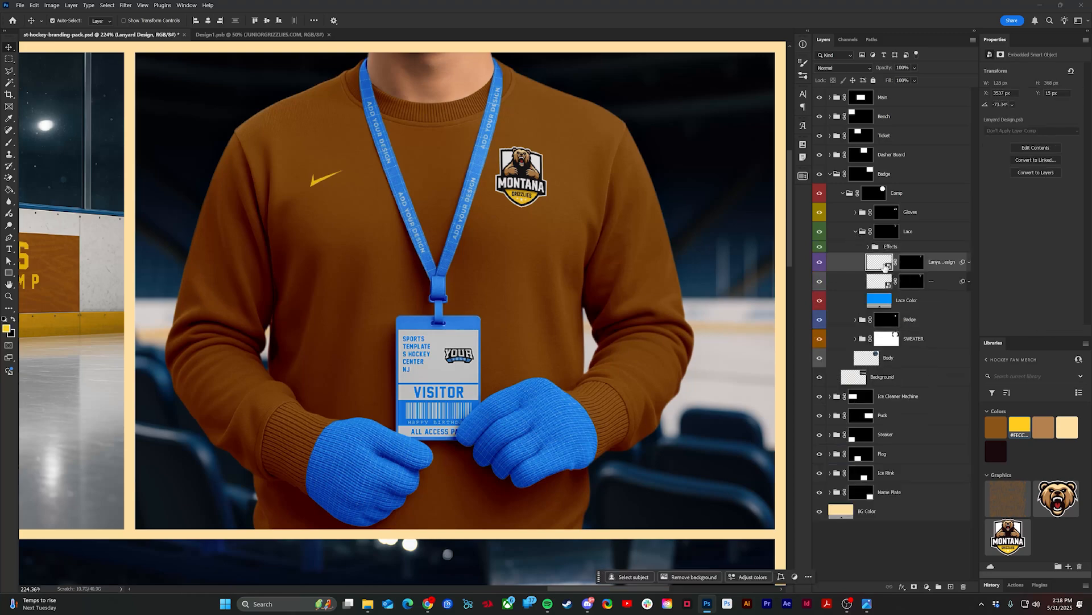
scroll(413, 218, up, 5)
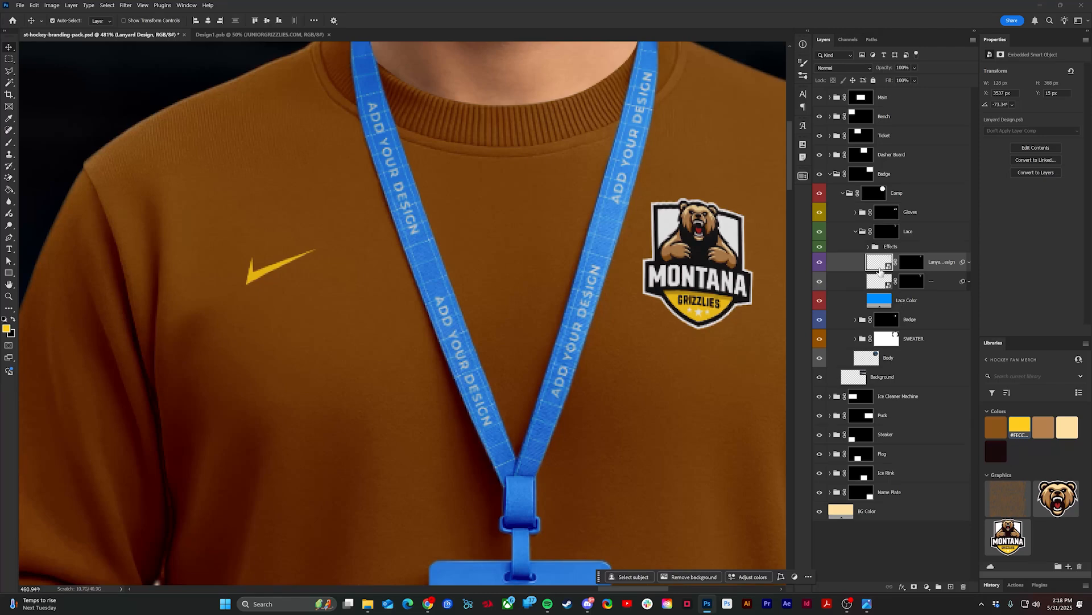
double_click(880, 270)
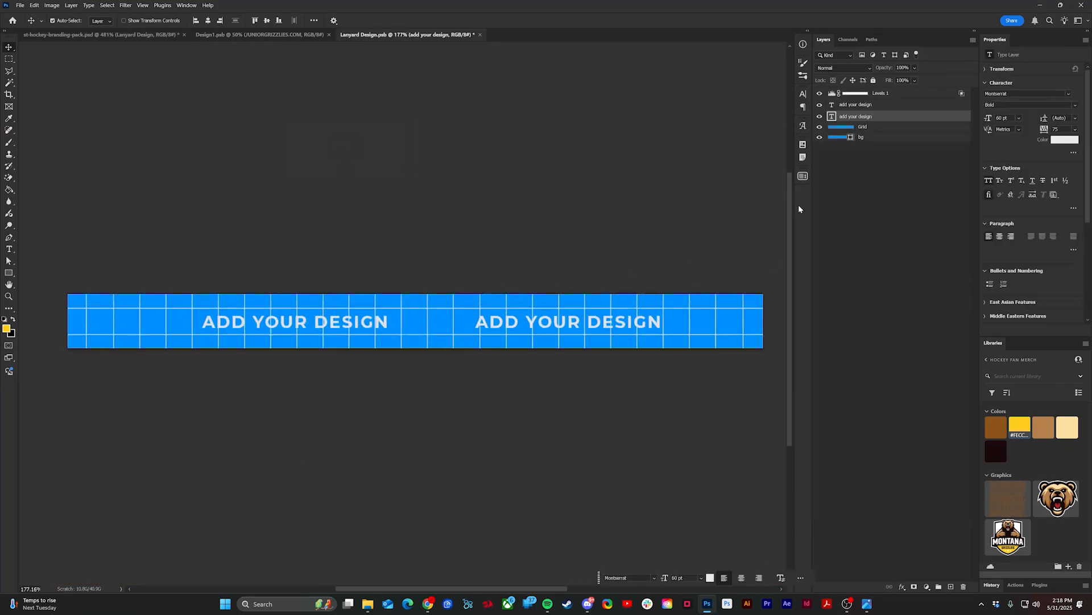
- Delete the Grid layer of the lanyard design and fill the bg shape with the library's light brown
click(867, 128)
key(Delete)
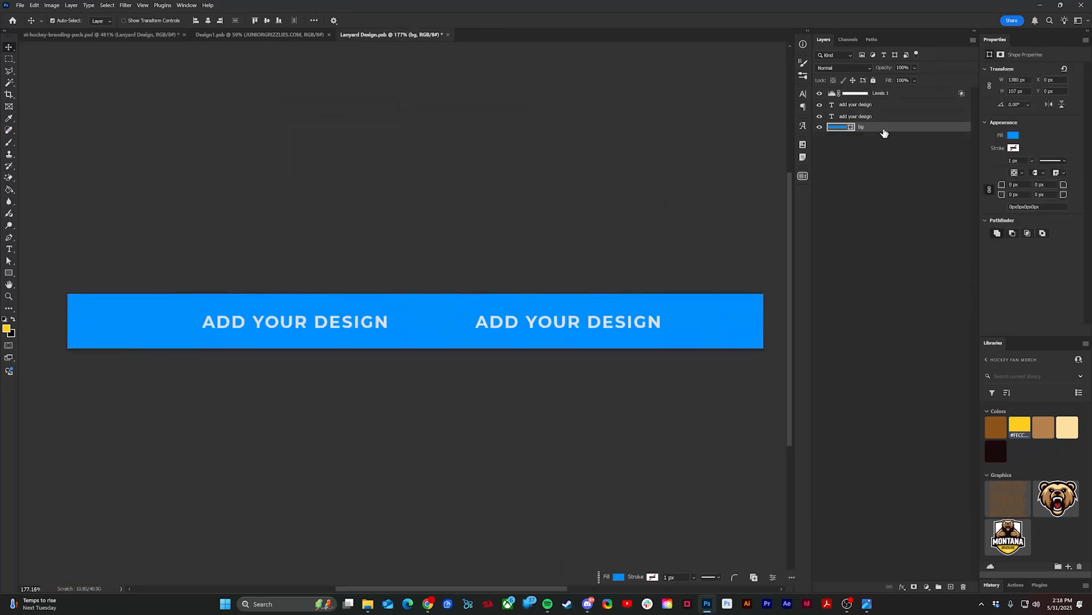
click(1045, 428)
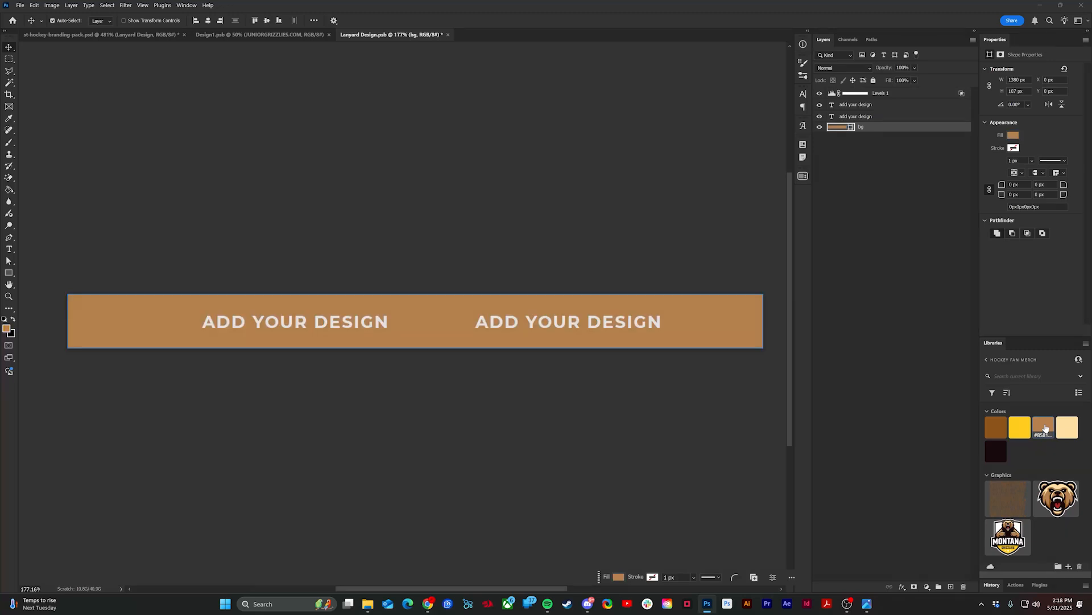
- Set both "add your design" text layers to the Jersey M54 font with centered paragraph alignment
scroll(344, 315, up, 2)
click(344, 315)
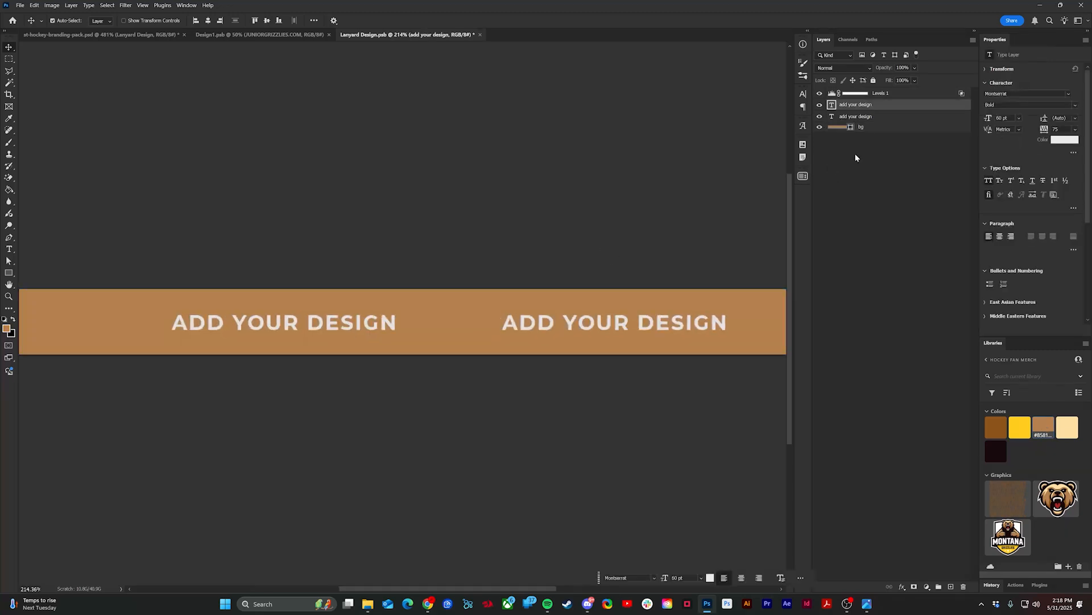
shift+click(878, 117)
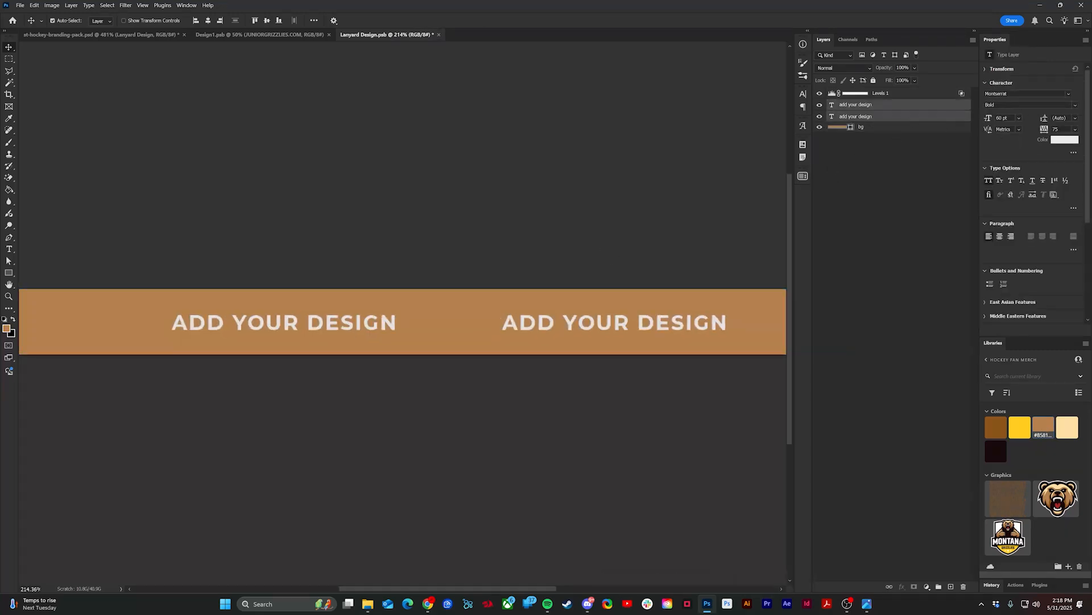
click(1017, 93)
text(M54)
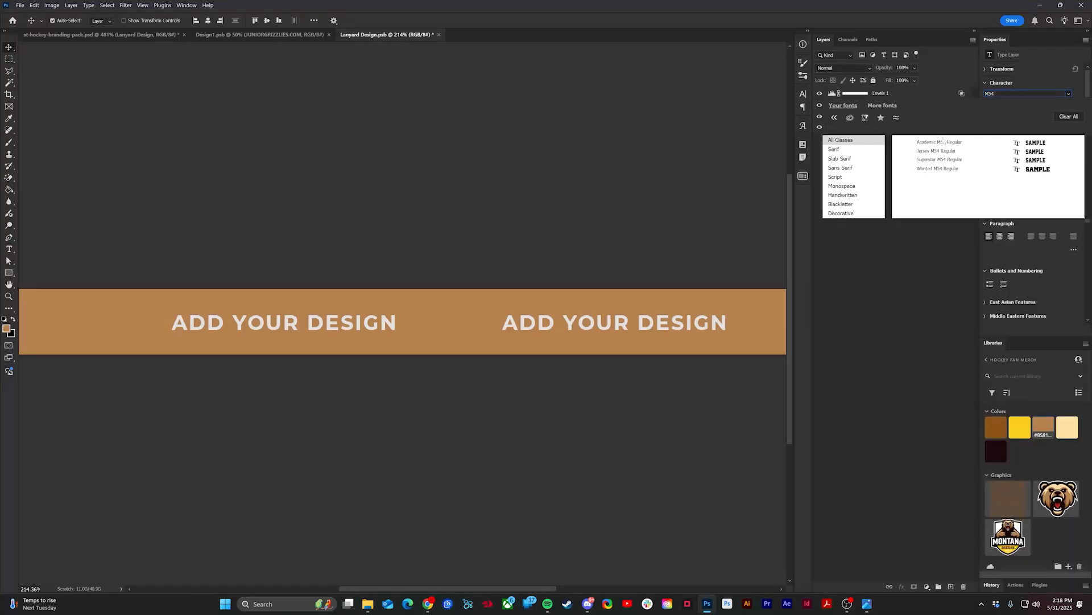
click(937, 150)
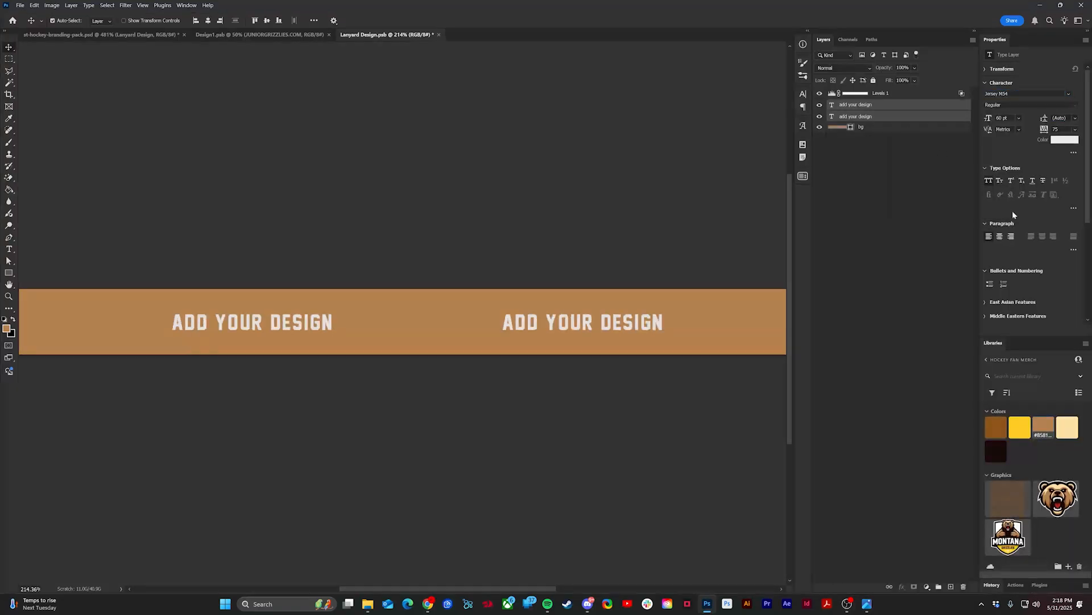
click(1001, 236)
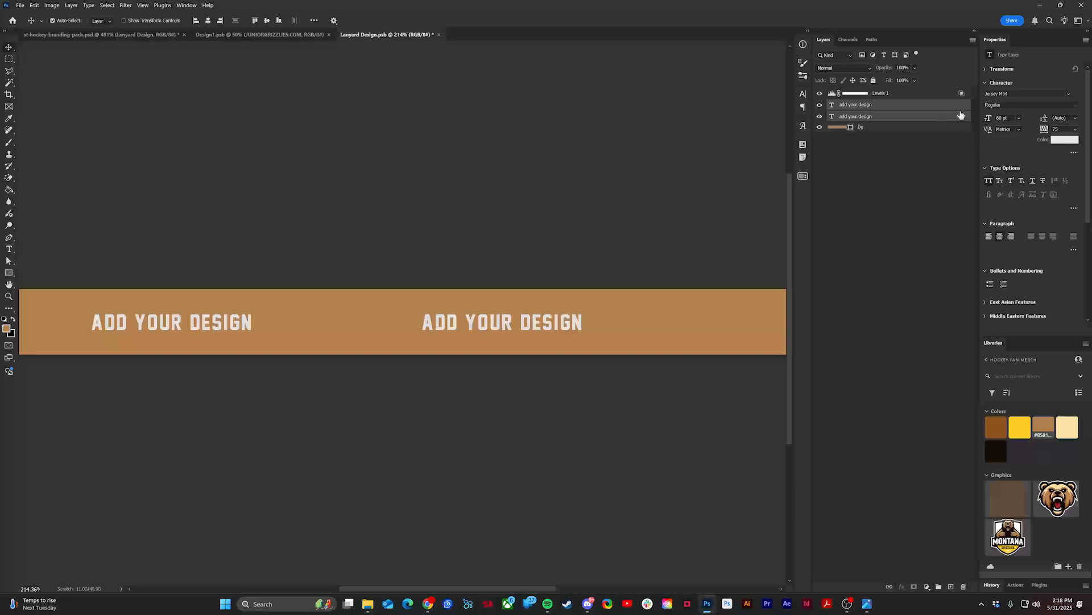
- Group the two lanyard text layers and center the group horizontally on the canvas
key(ctrl+g)
click(208, 21)
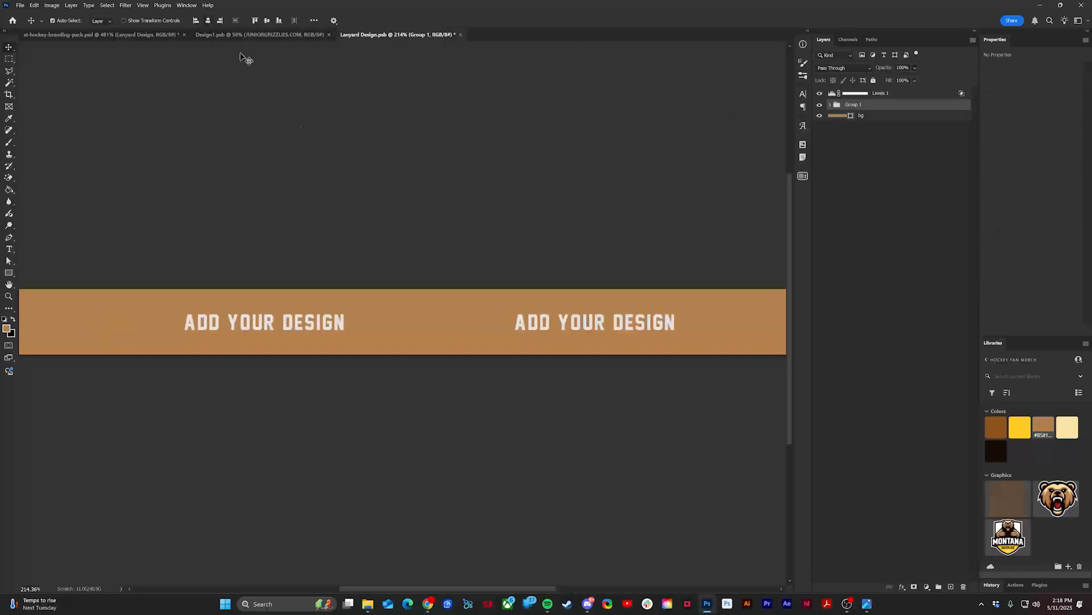
scroll(414, 212, down, 3)
scroll(622, 308, up, 1)
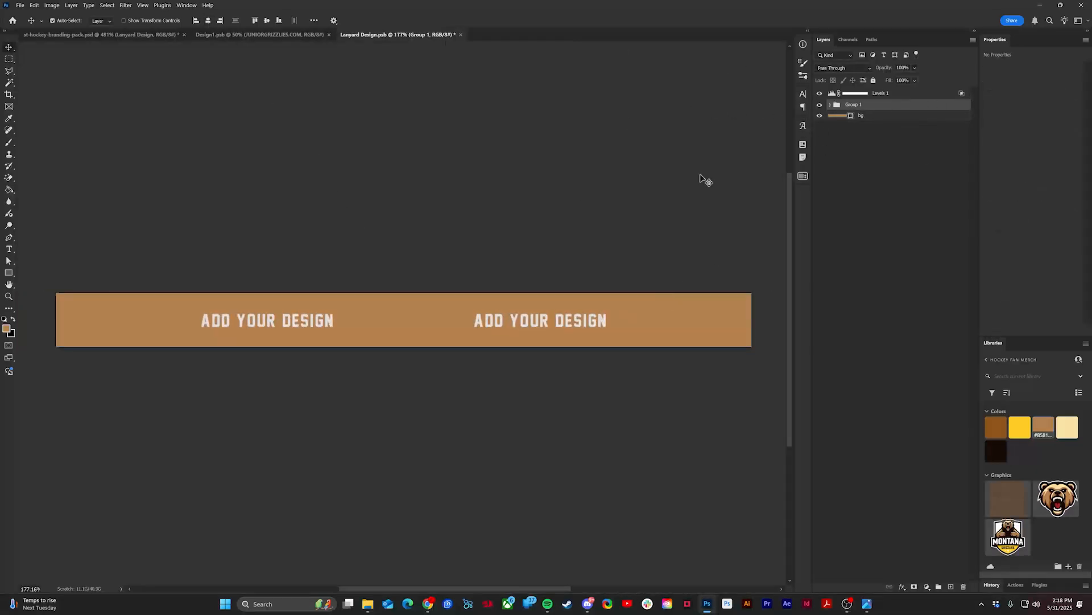
- Ungroup the two placeholder texts and replace the first "ADD YOUR DESIGN" text with "MONTANA GRIZZLIES"
key(ctrl+shift+g)
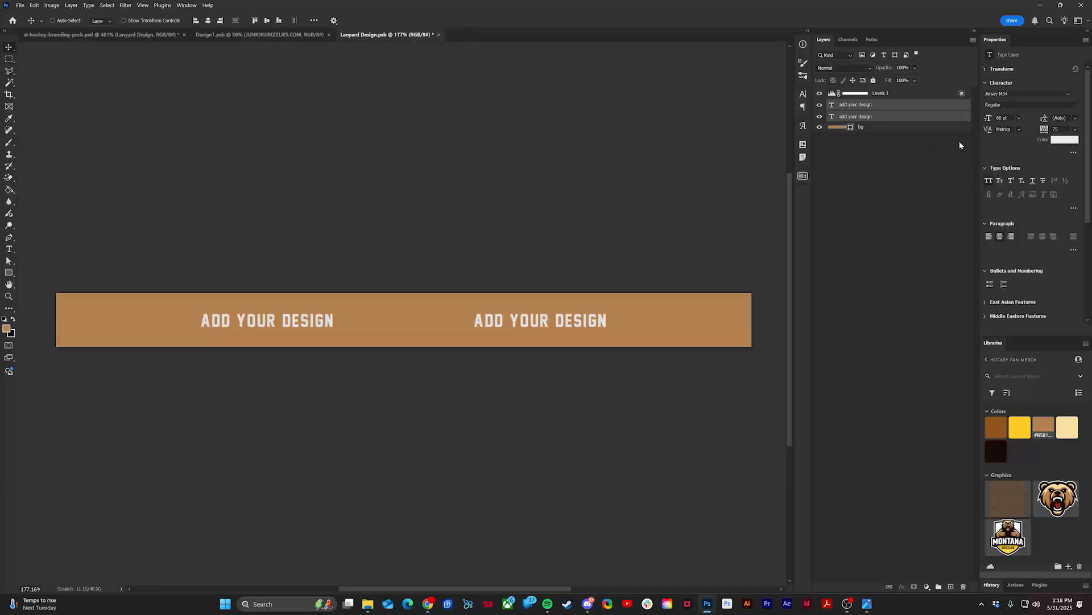
click(857, 109)
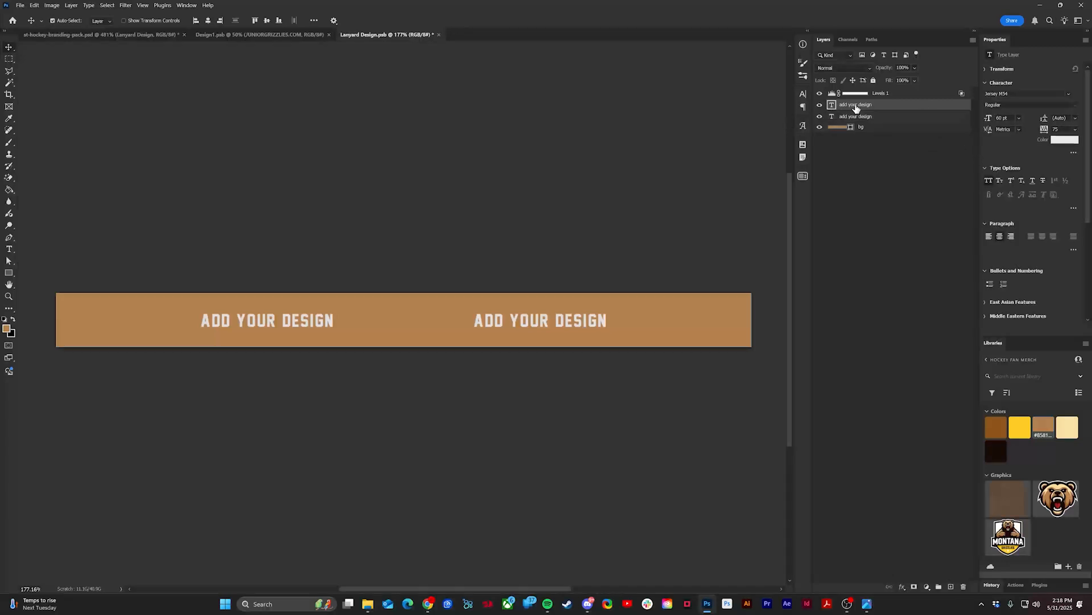
key(t)
triple_click(261, 323)
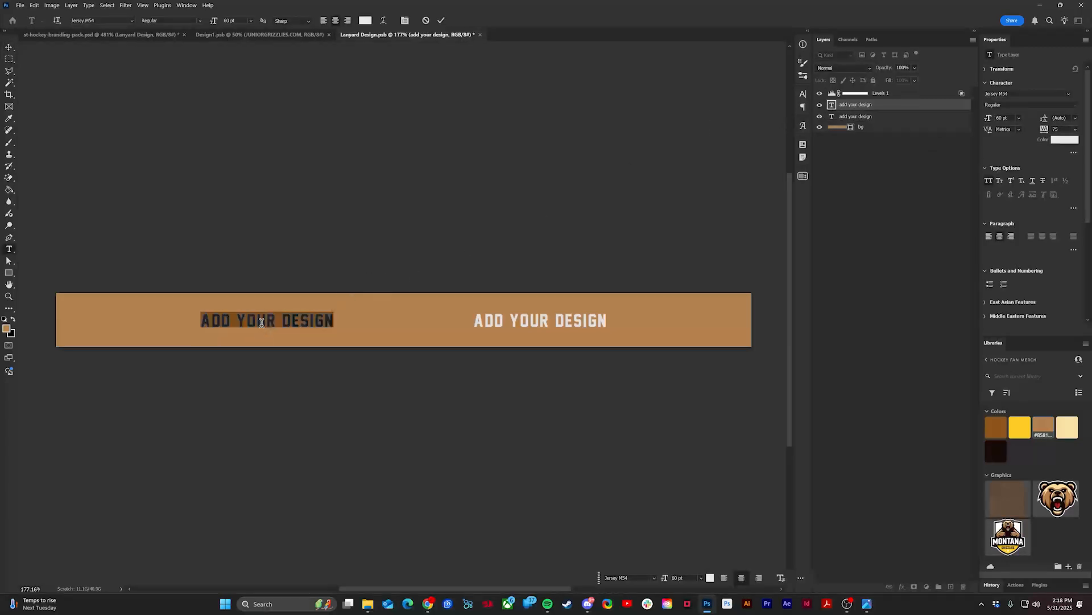
text(MONTANA GRIZZLIES)
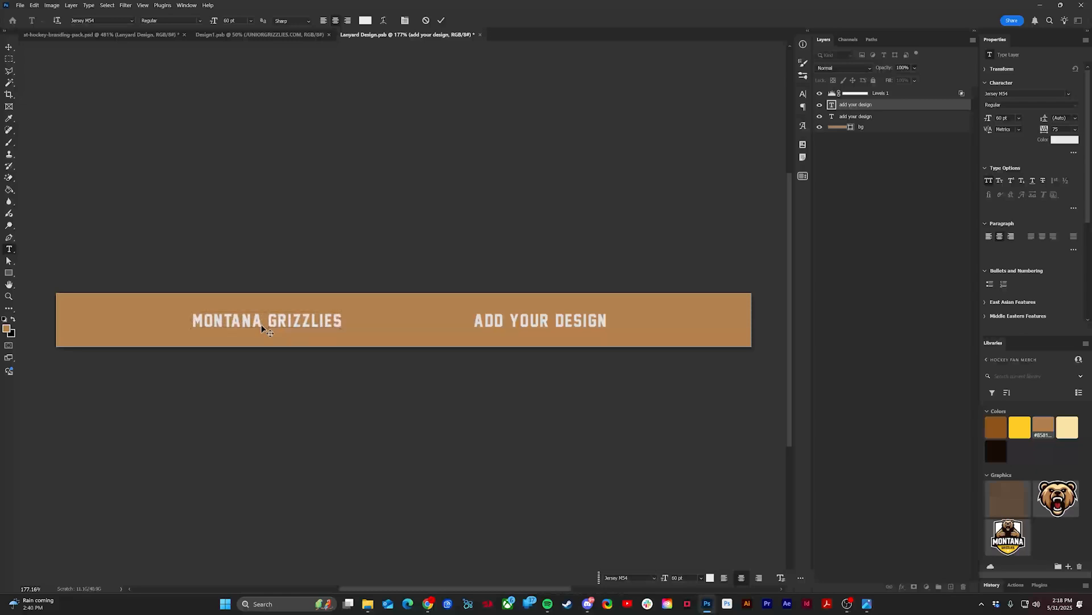
key(ctrl+Return)
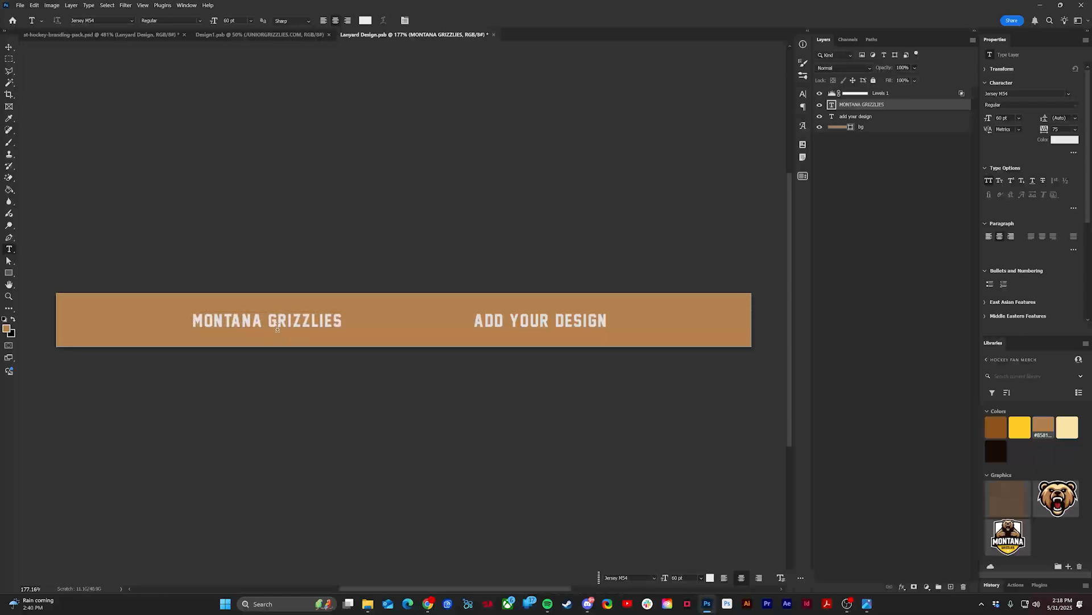
- Copy the MONTANA GRIZZLIES text over the second "ADD YOUR DESIGN" placeholder
triple_click(275, 321)
key(ctrl+c)
click(521, 335)
triple_click(517, 322)
key(ctrl+v)
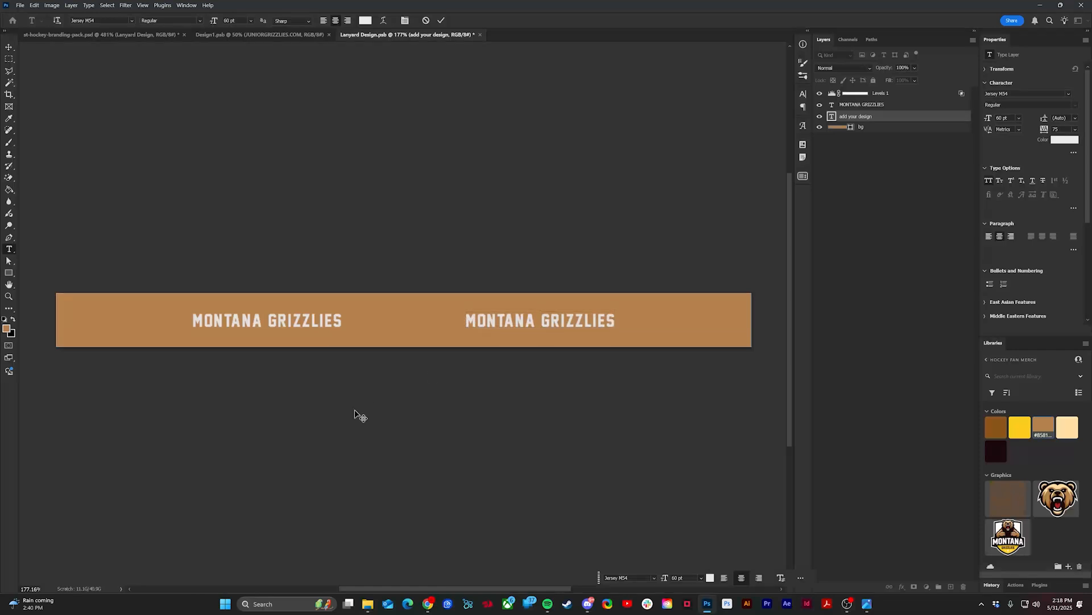
click(360, 414)
- Recolor both MONTANA GRIZZLIES texts with the library's yellow, and save and close the lanyard design
shift+click(917, 106)
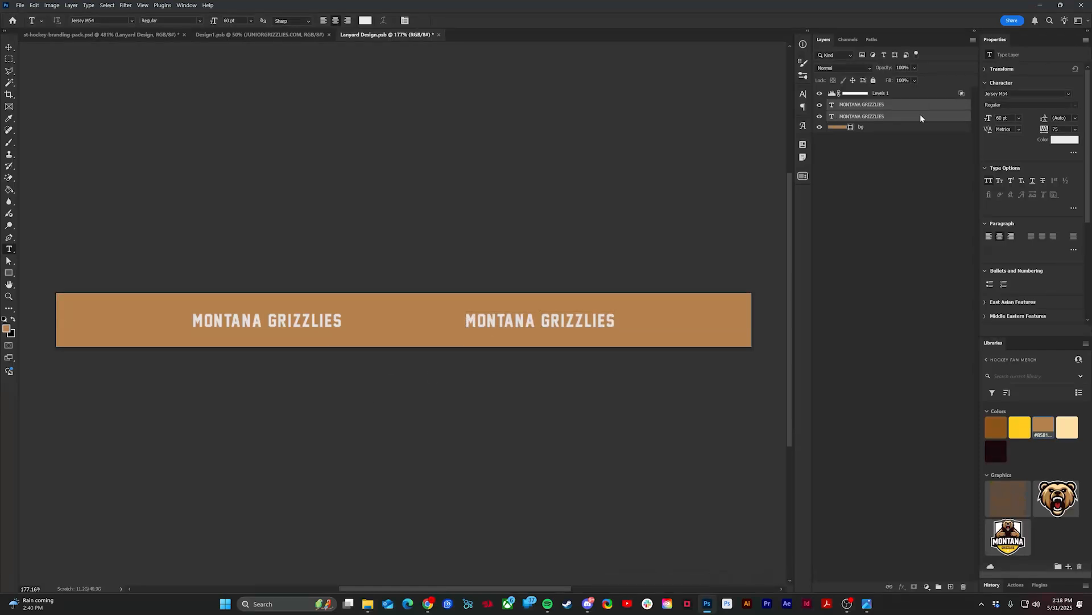
click(1020, 428)
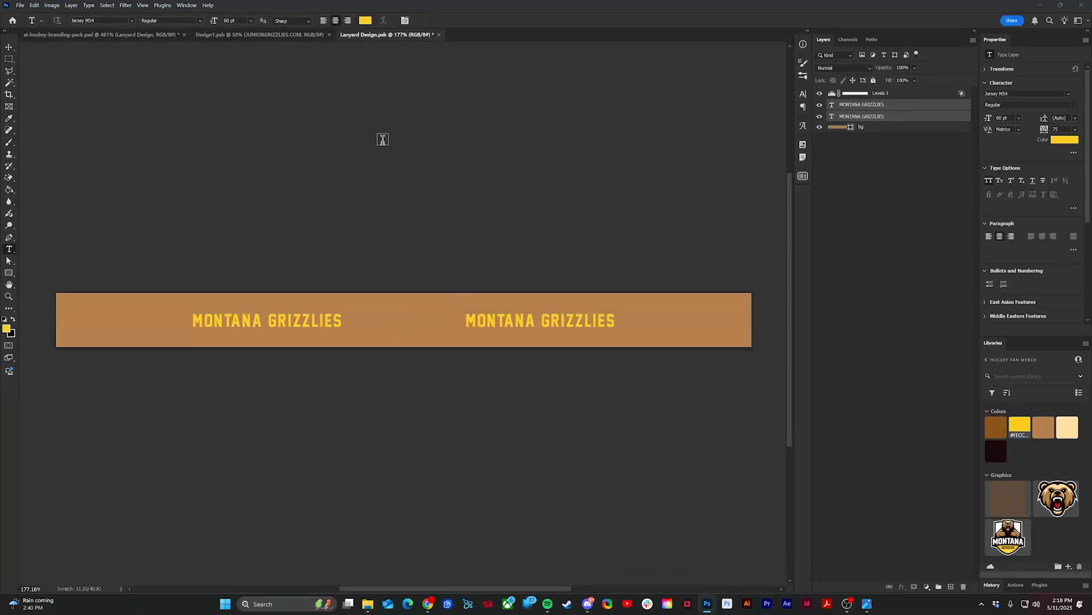
key(ctrl+w)
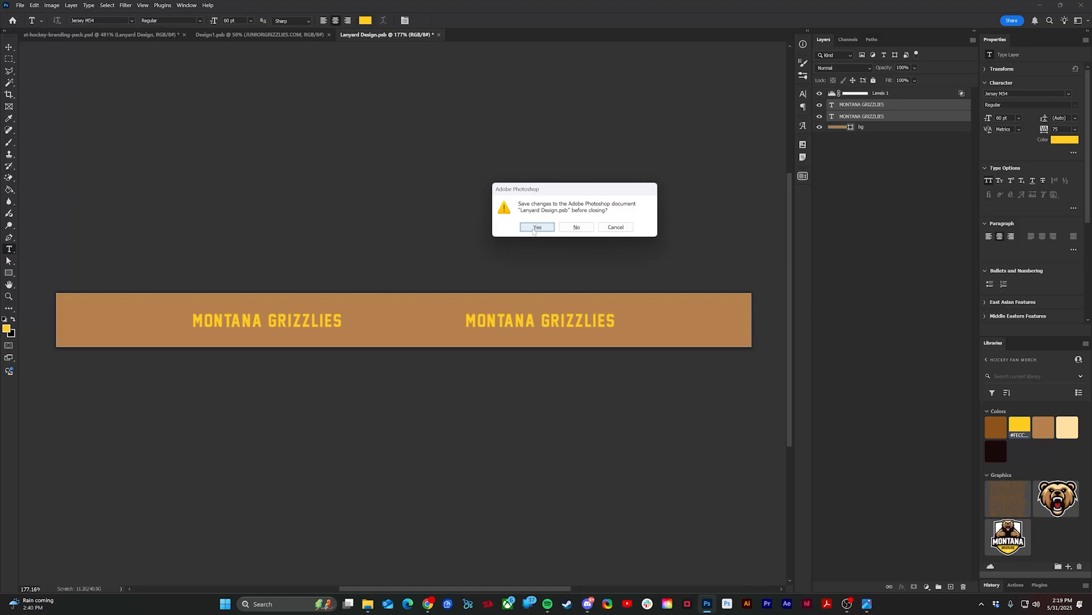
click(537, 227)
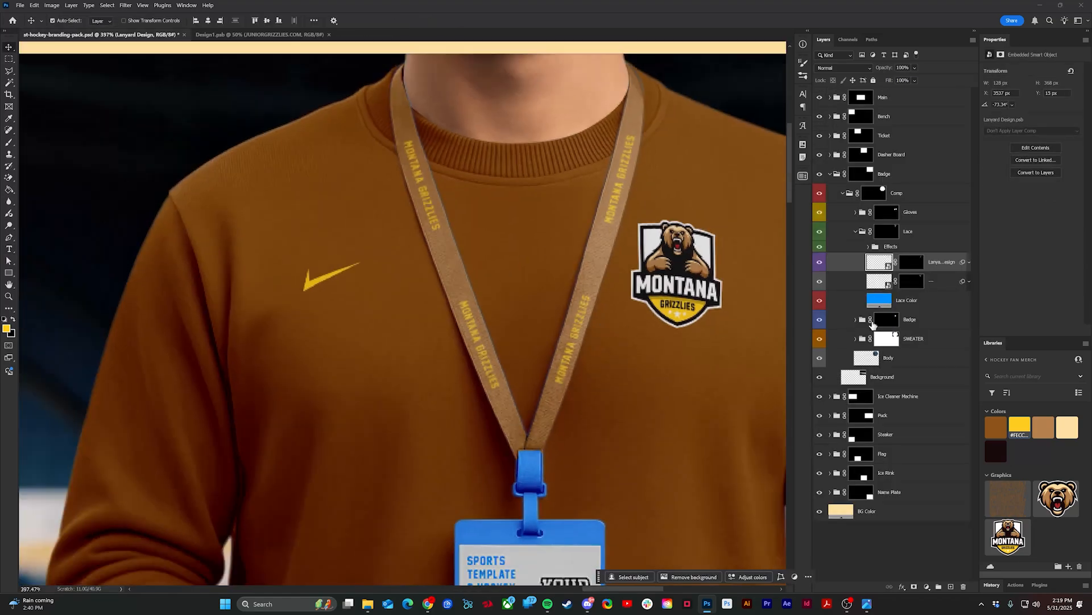
- Change the Lace Color fill to the library's light brown so it matches the lanyard strap
scroll(454, 231, up, 10)
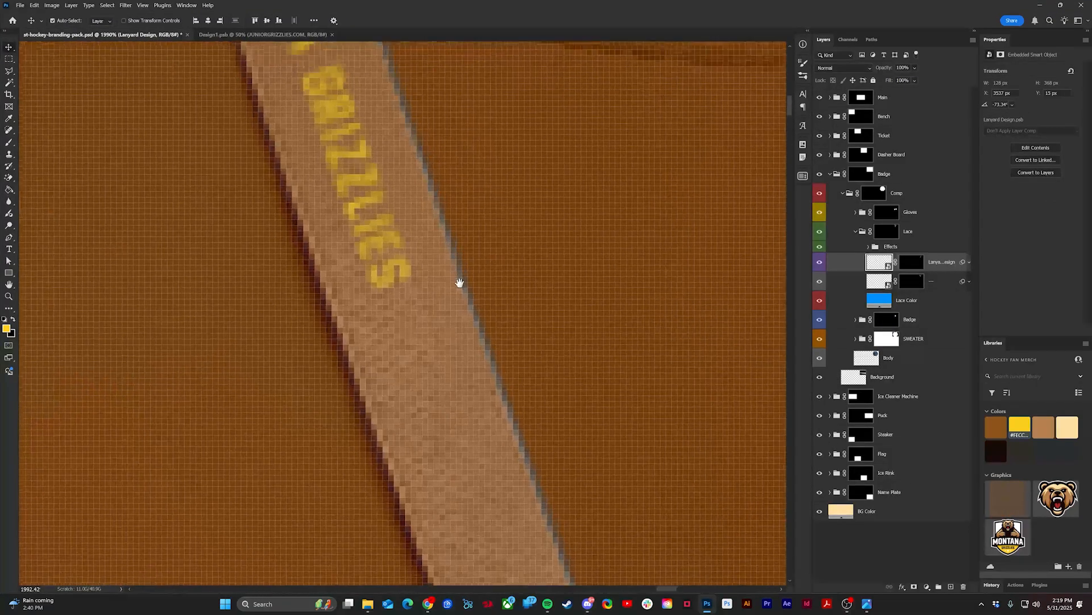
drag(460, 282, 471, 340)
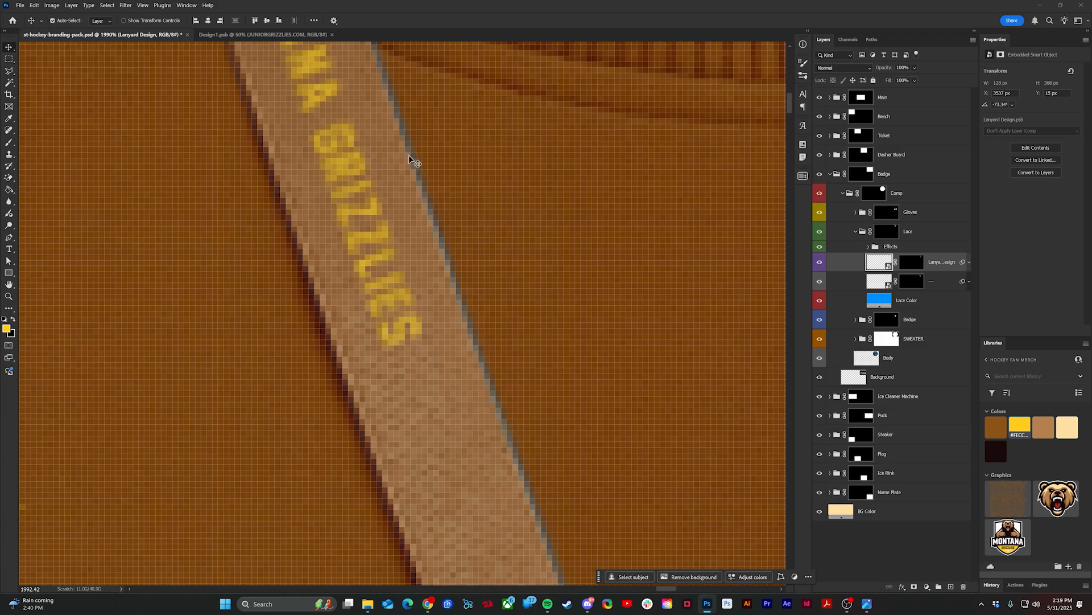
click(902, 302)
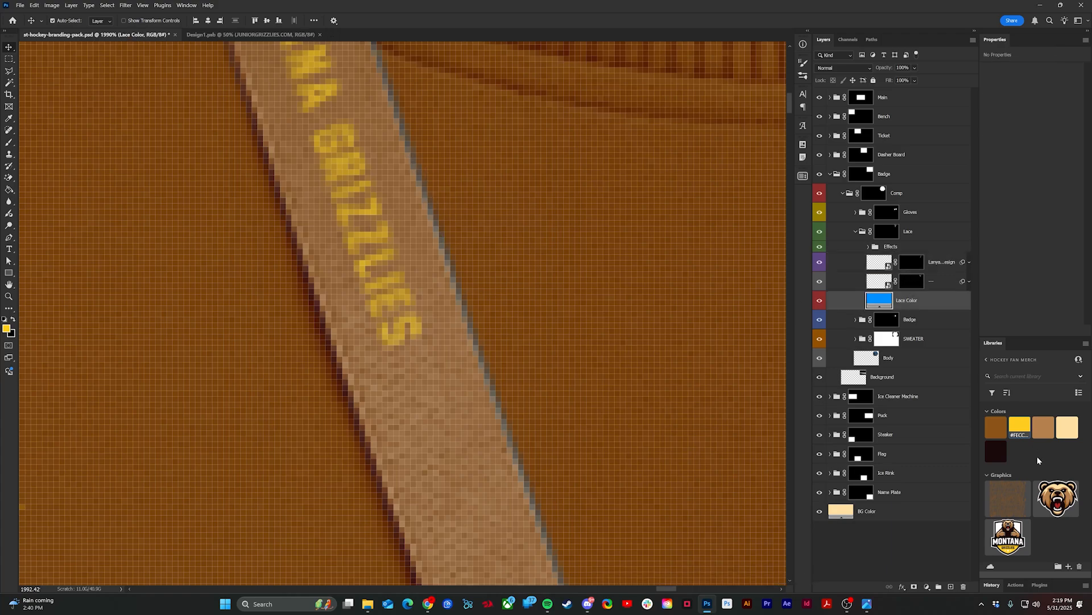
click(1042, 428)
scroll(410, 125, down, 2)
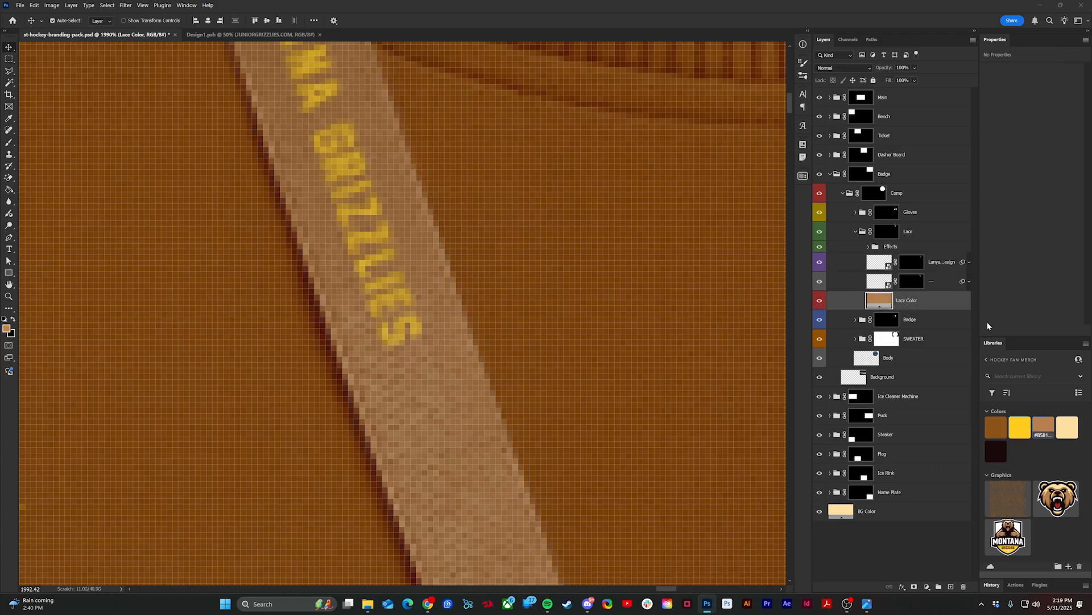
- Collapse the Lace group, expand the Badge group inside Comp, and open its Design smart object for editing
scroll(449, 259, down, 3)
scroll(517, 214, down, 5)
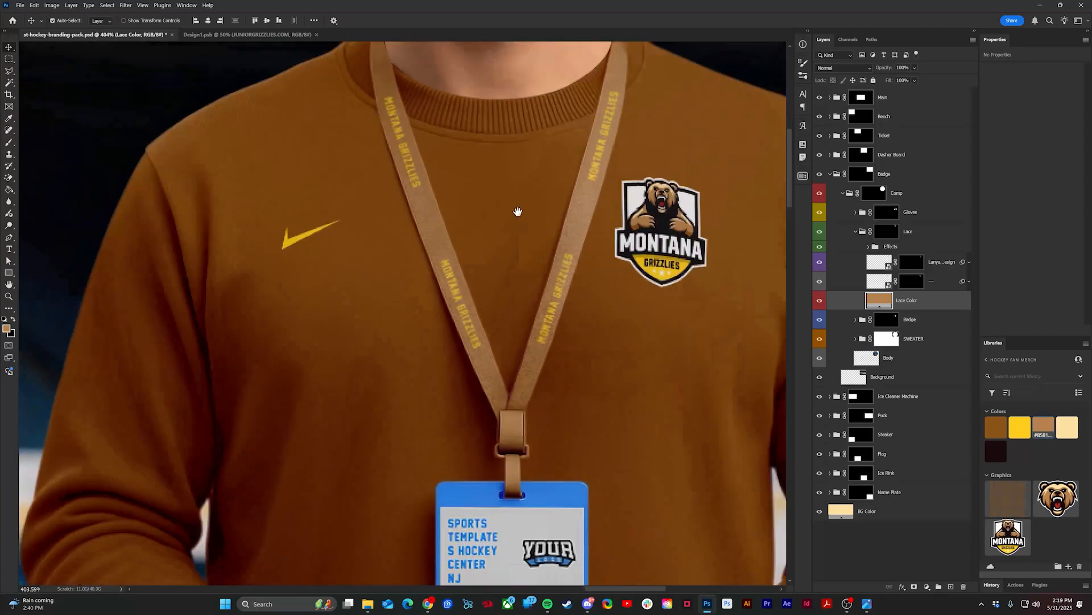
drag(536, 330, 529, 216)
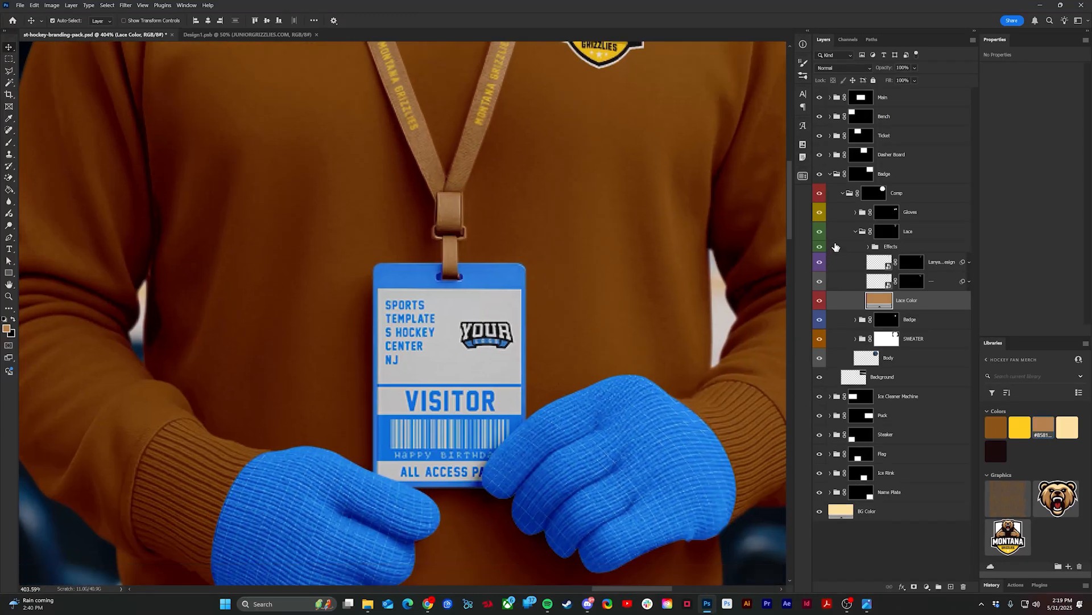
click(855, 231)
click(855, 251)
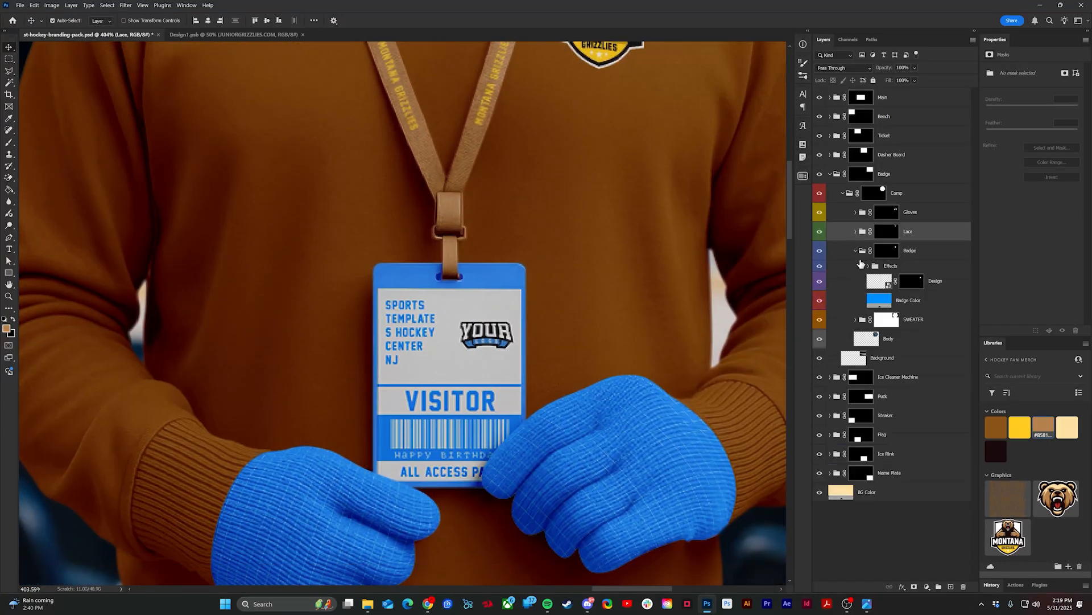
double_click(884, 287)
scroll(380, 279, up, 1)
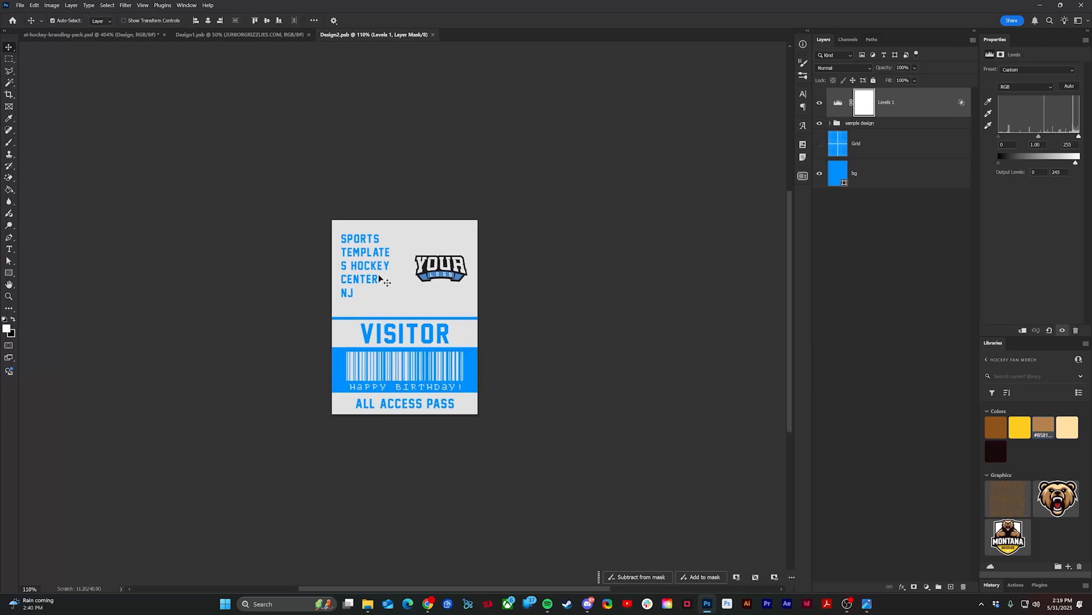
key(ctrl+0)
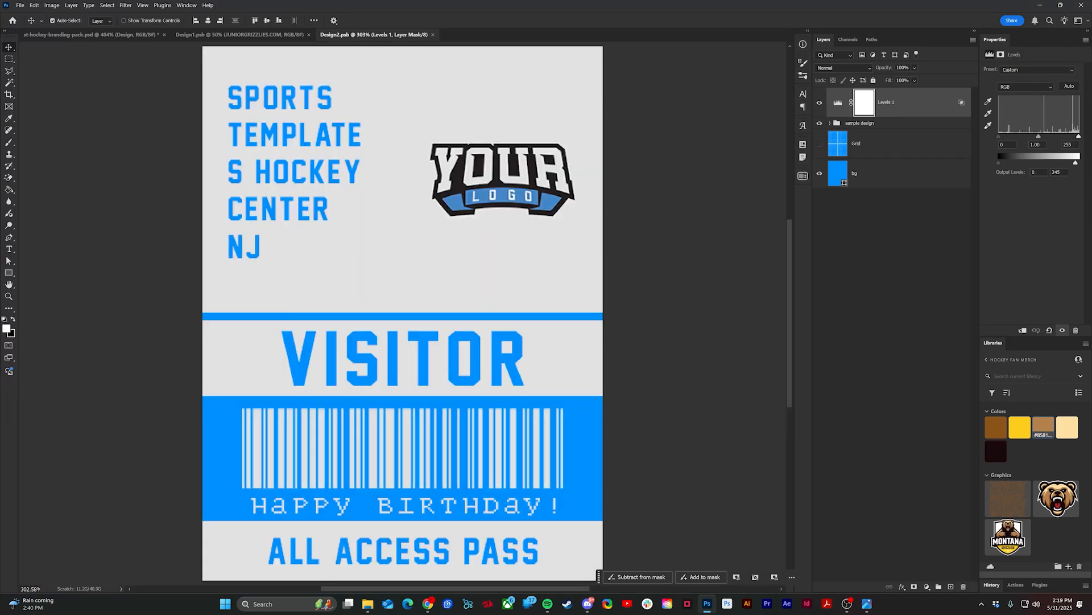
key(alt+Tab)
scroll(243, 281, down, 1)
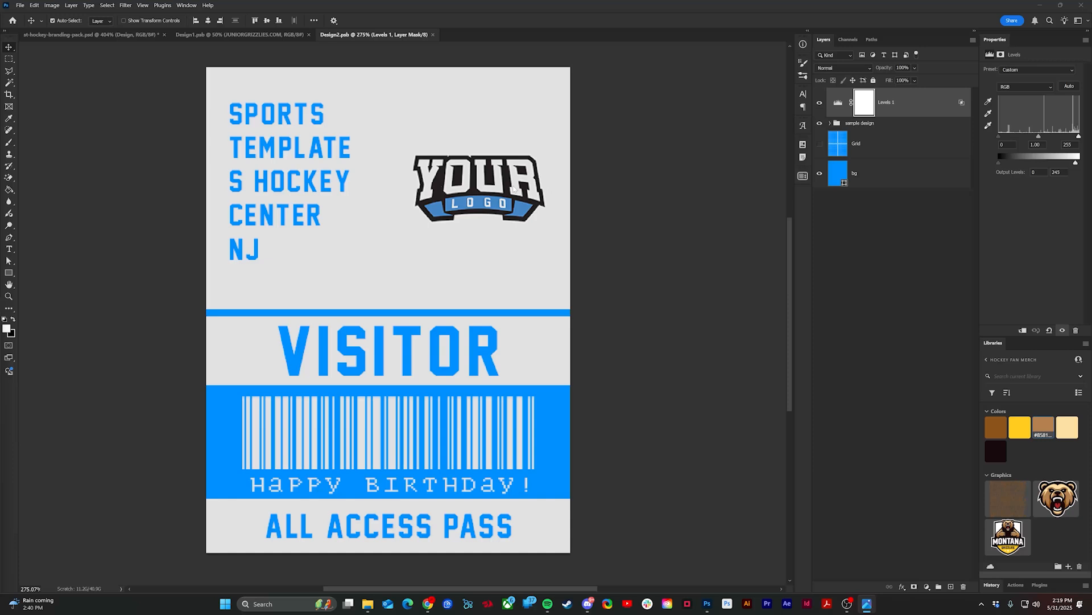
key(alt+Tab)
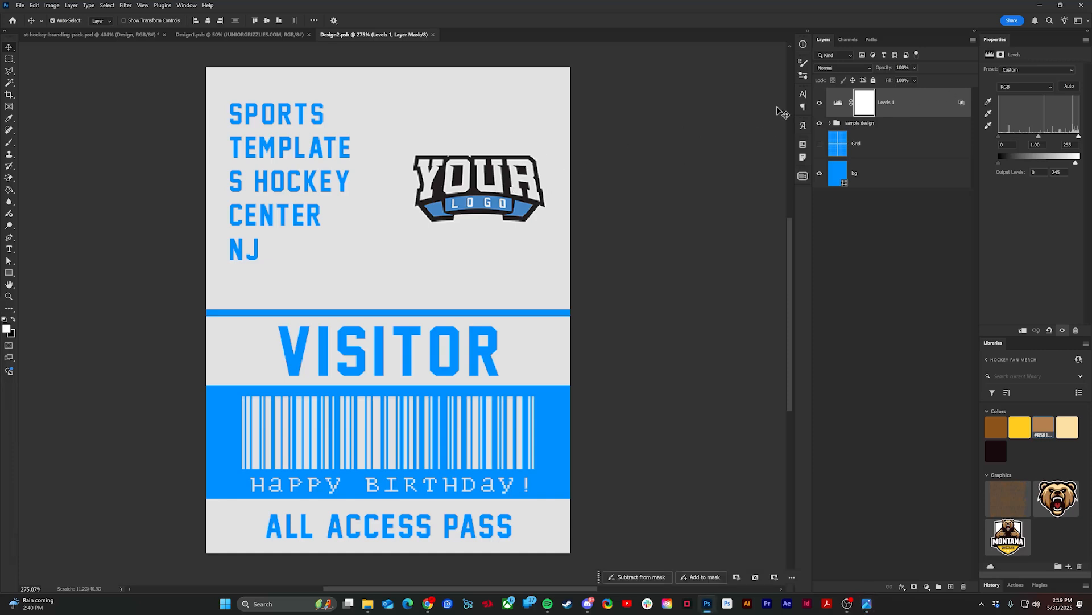
- Replace the badge's "your logo here" layer with the library's bear head graphic, scaled to fit the same spot
click(831, 123)
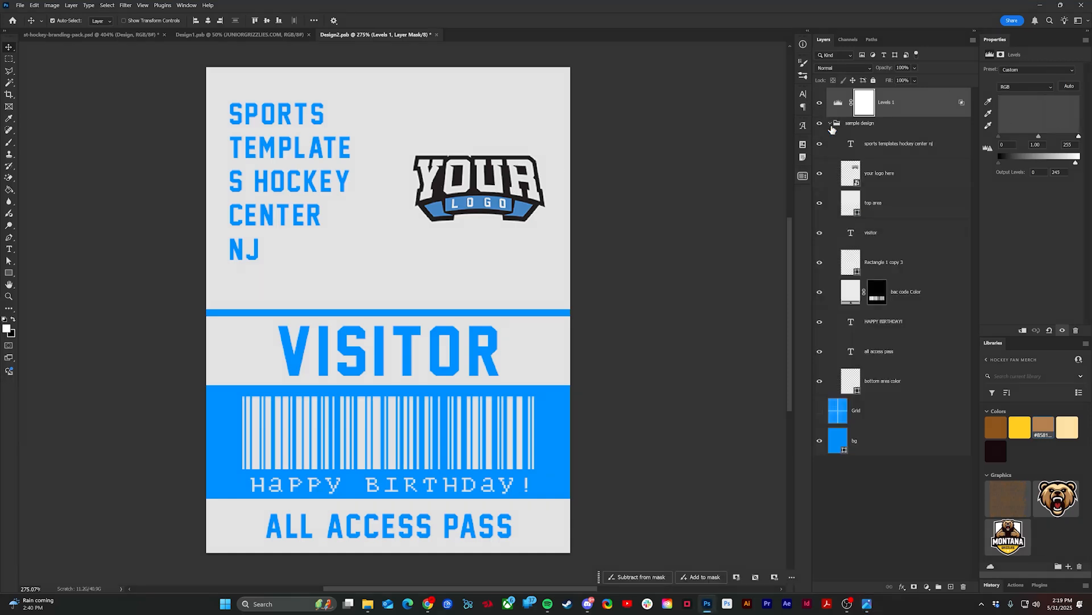
click(907, 155)
click(904, 173)
drag(1057, 497, 904, 165)
drag(430, 272, 522, 139)
drag(559, 181, 489, 174)
key(Return)
click(899, 211)
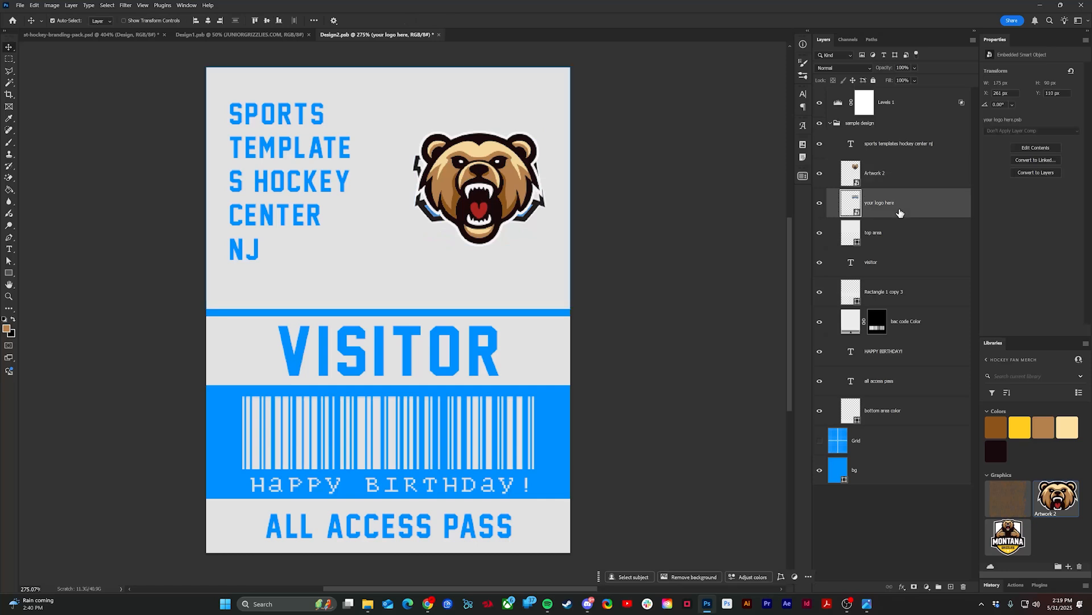
key(Delete)
- Widen the SPORTS TEMPLATES HOCKEY CENTER NJ text box so TEMPLATES fits on one line, and recolor the text with the library's dark brown
click(893, 150)
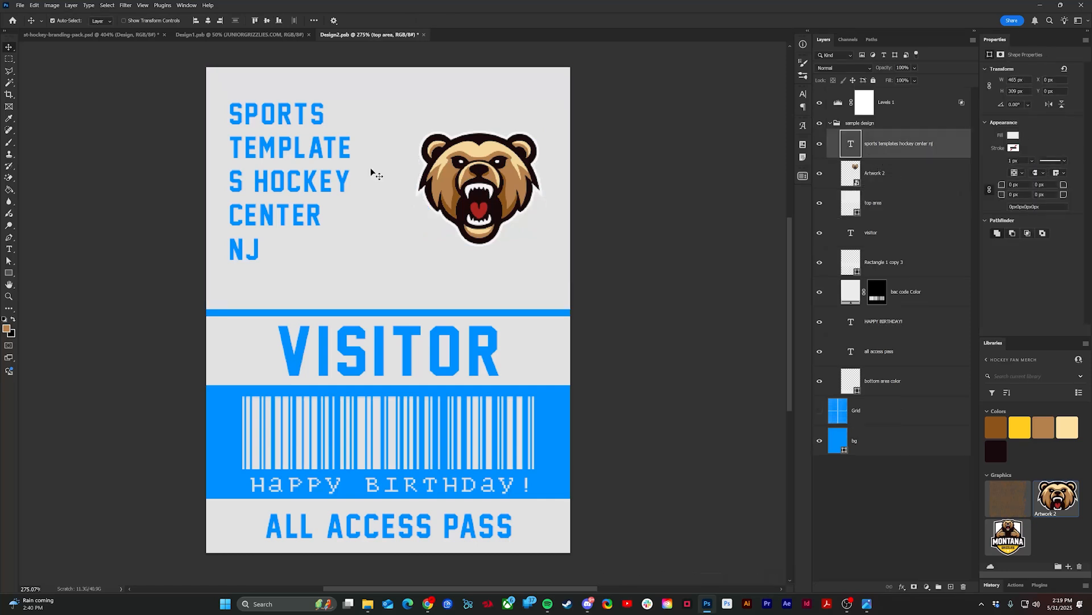
key(t)
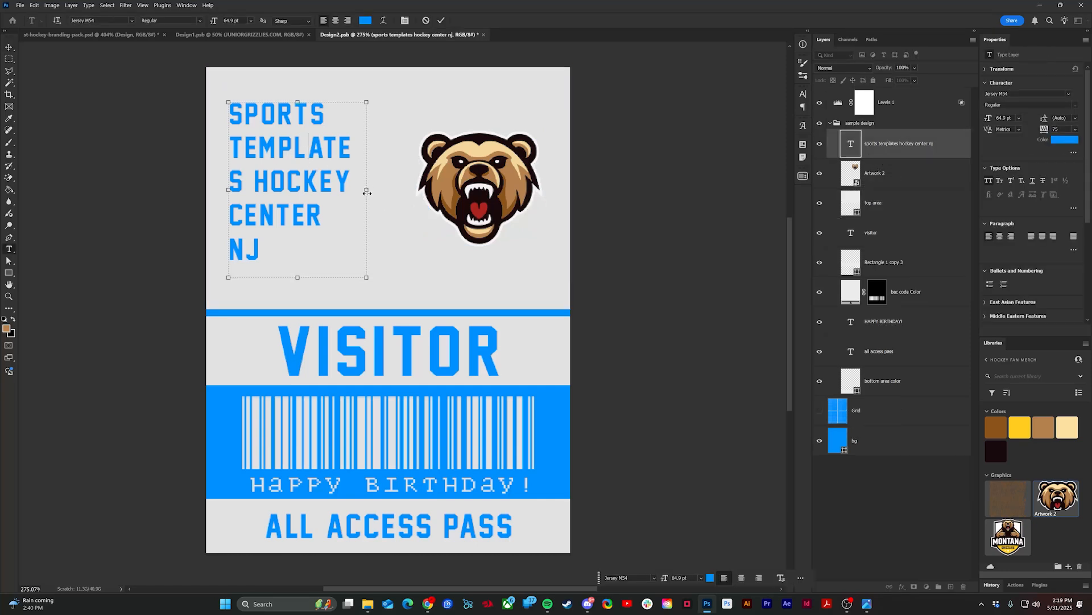
drag(367, 193, 370, 194)
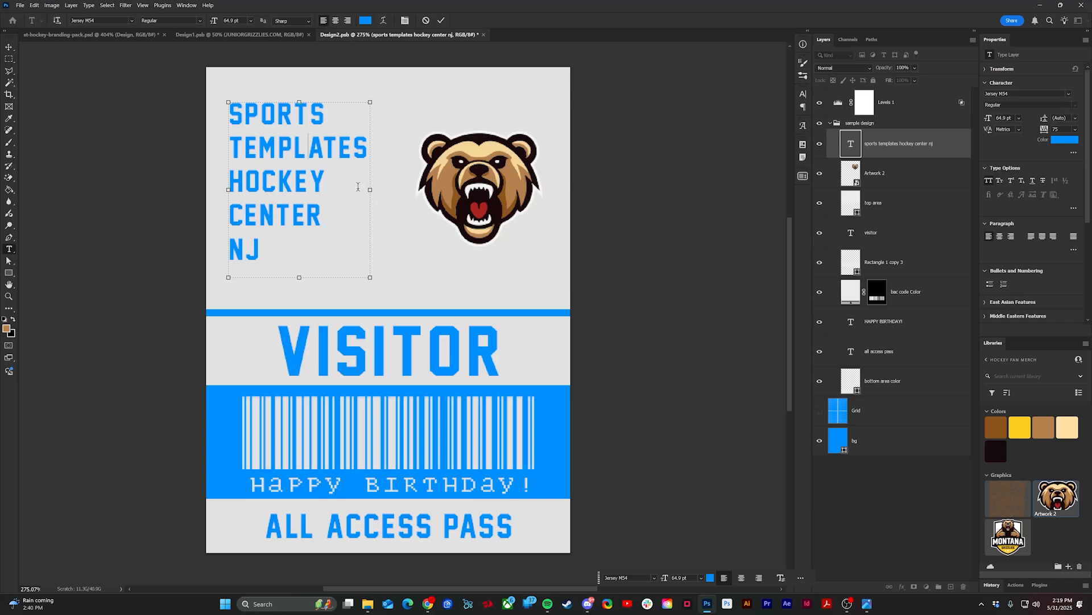
key(Escape)
key(v)
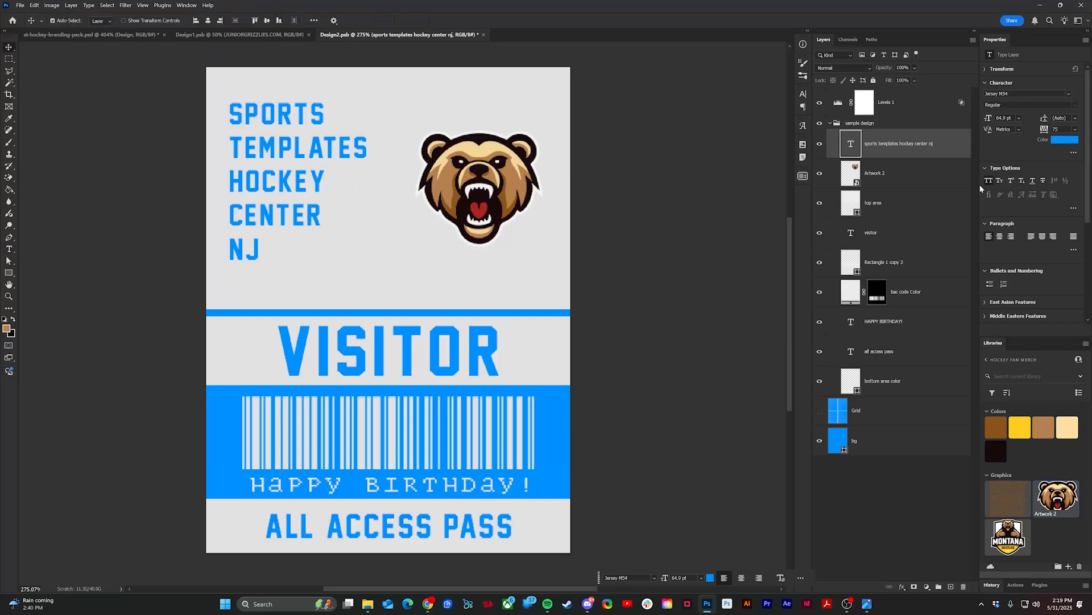
click(996, 430)
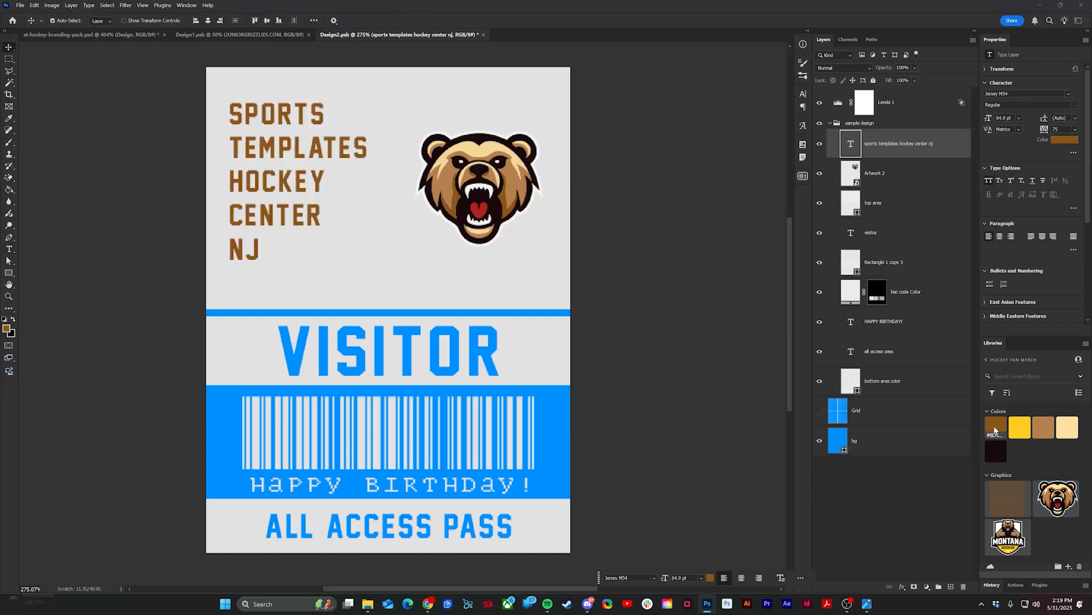
- Replace the VISITOR text with "MEDIA", centered horizontally on the badge and colored with the library's dark brown
double_click(407, 356)
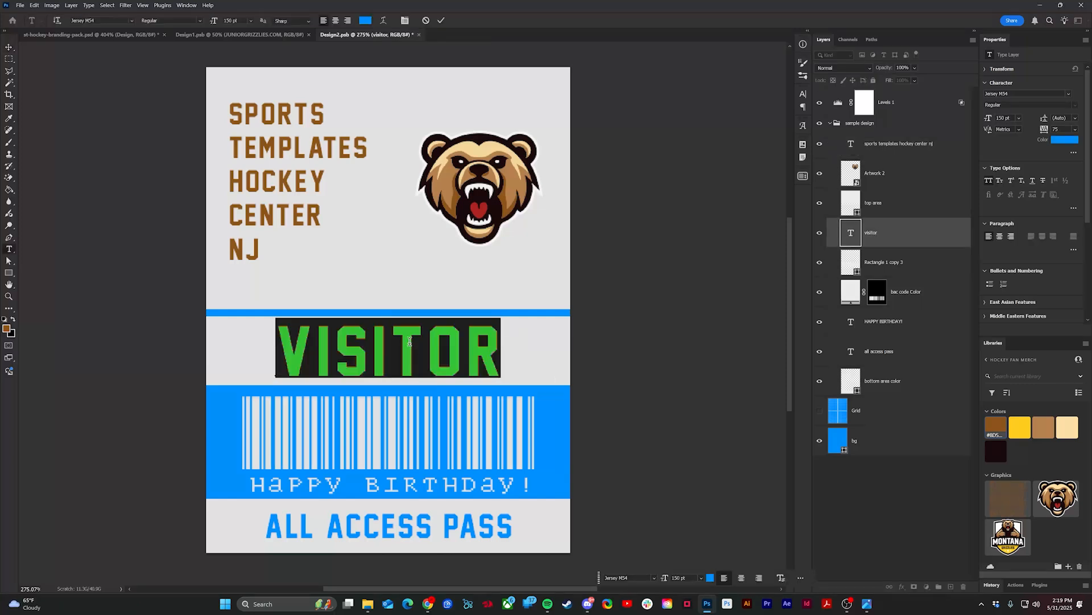
text(MEDIA)
key(ctrl+Return)
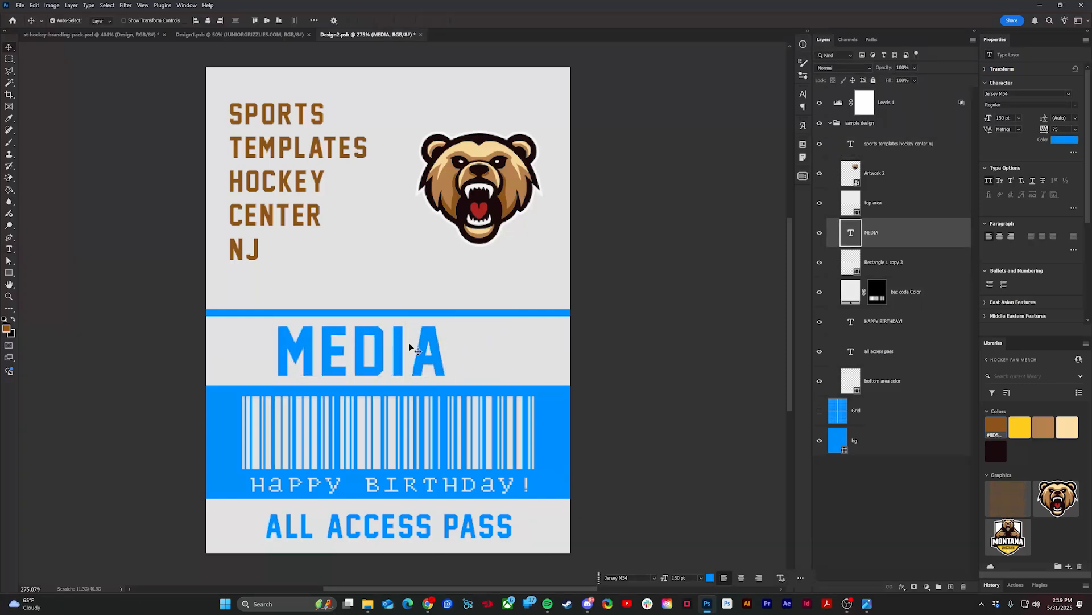
click(208, 22)
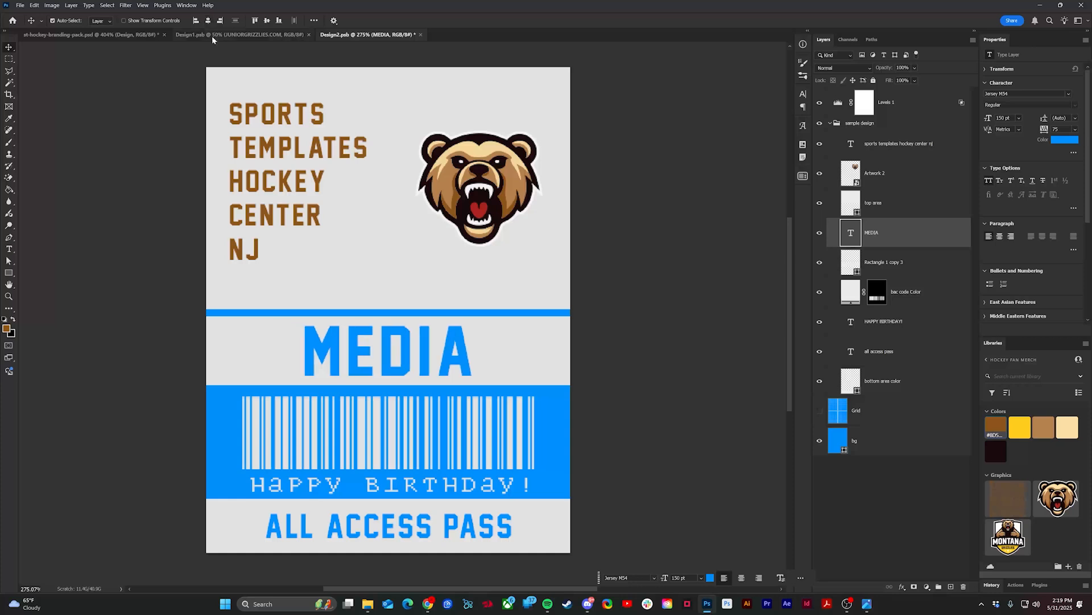
click(996, 434)
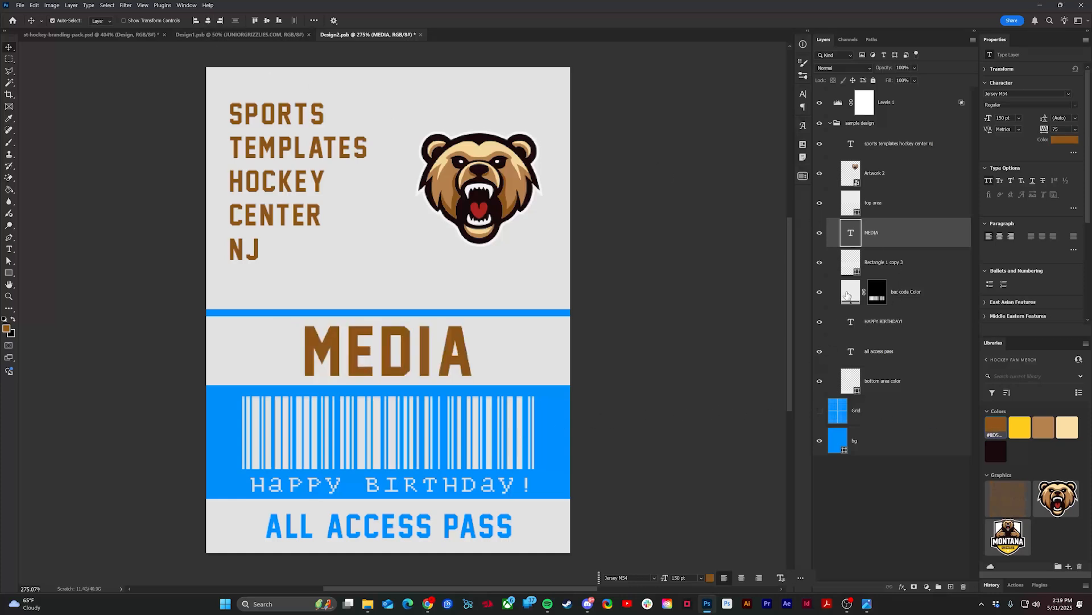
- Recolor the badge's barcode color layer and the HAPPY BIRTHDAY! text with the library's yellow
click(847, 296)
click(1026, 428)
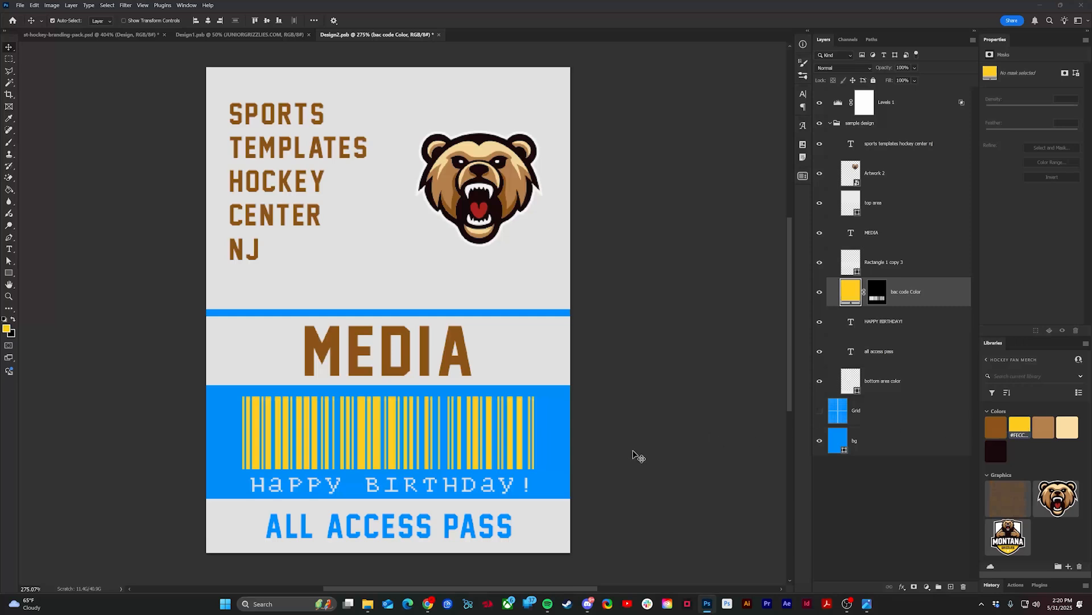
click(488, 478)
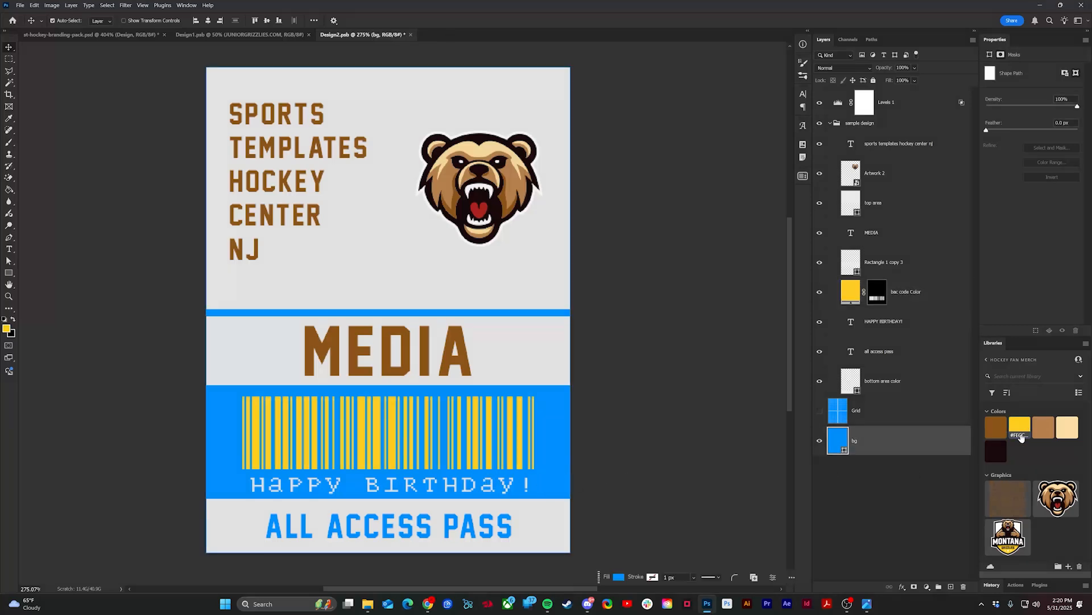
click(905, 322)
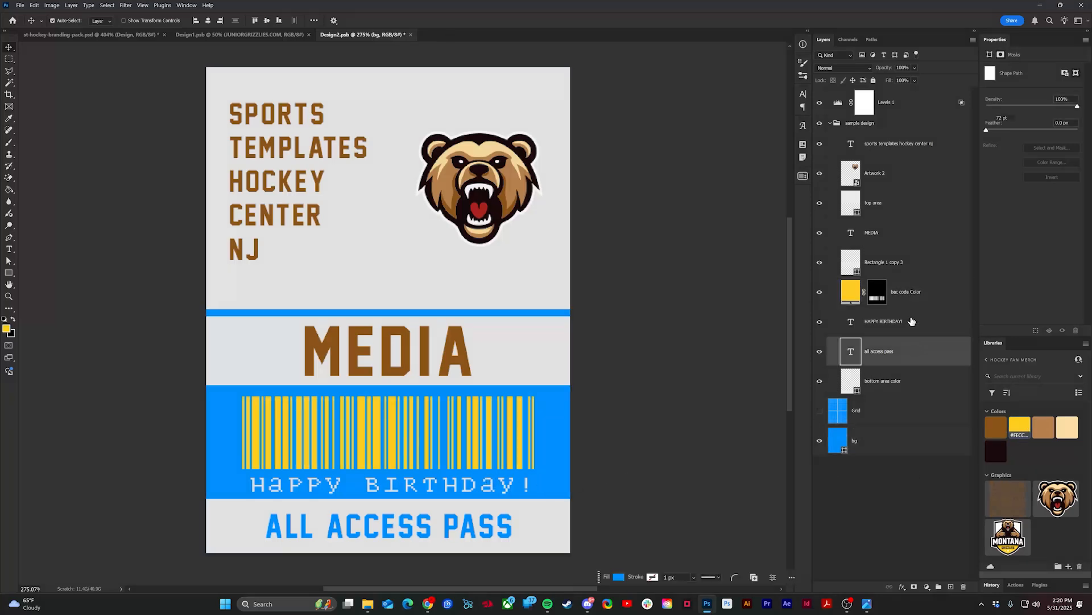
click(1024, 430)
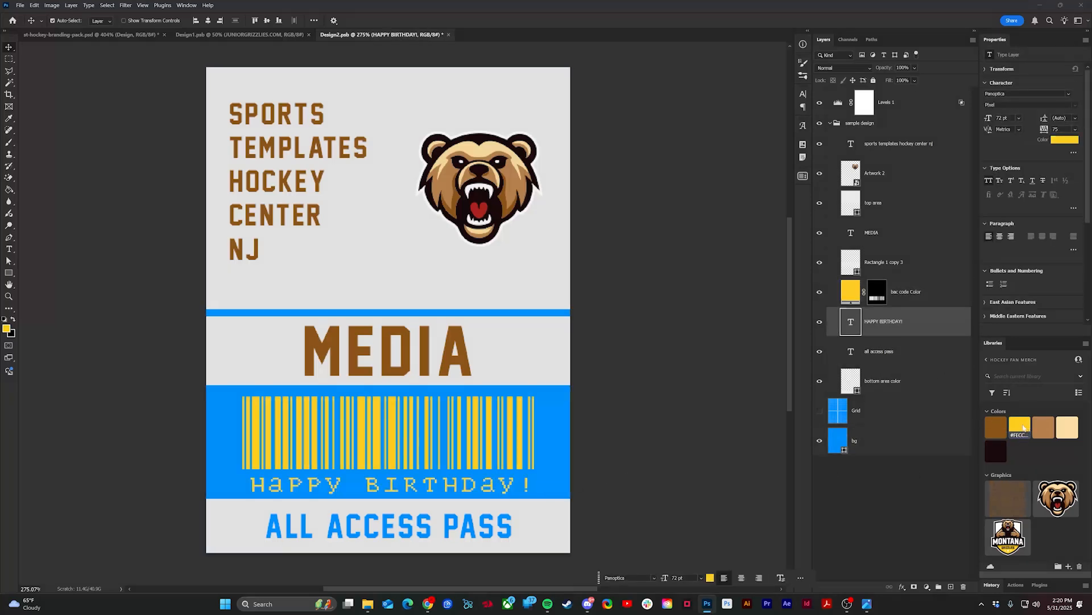
- Recolor the ALL ACCESS PASS text and the badge's bg shape with the library's dark brown
click(493, 519)
click(997, 428)
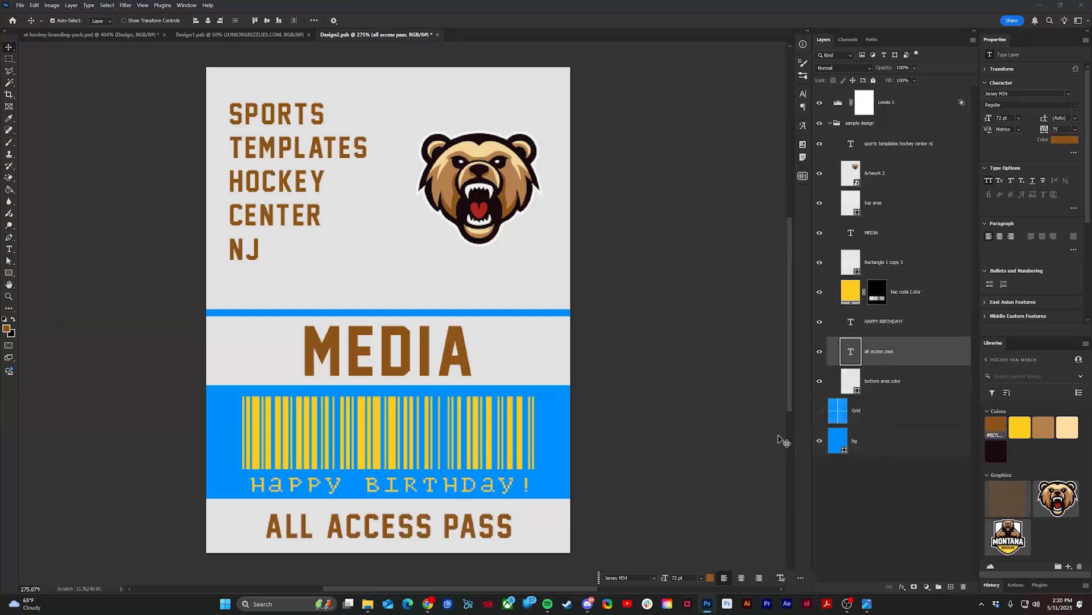
click(877, 444)
click(1005, 423)
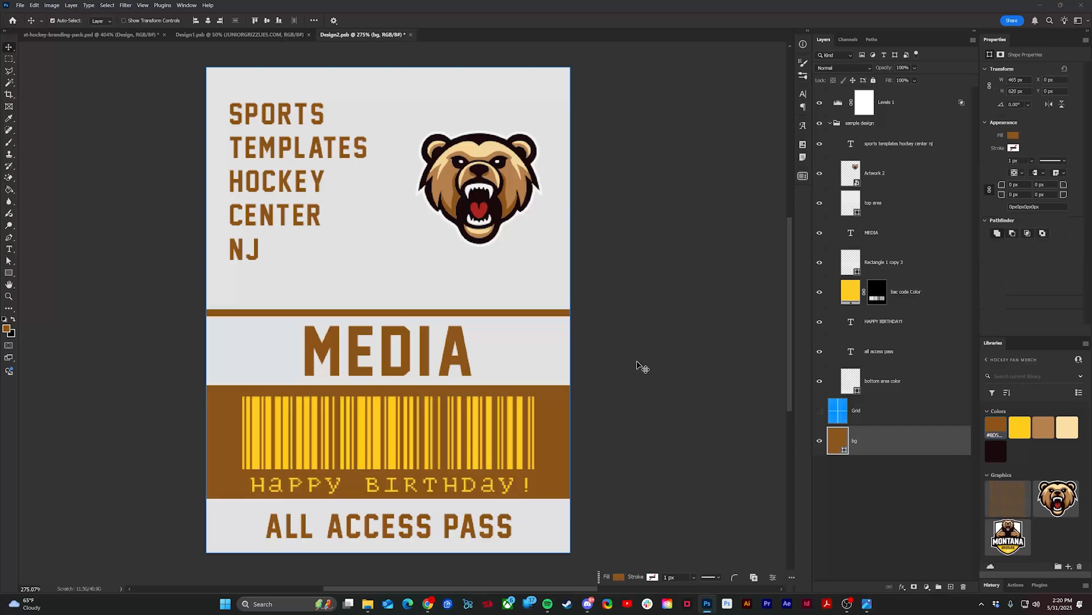
- Fill the badge's panel behind MEDIA, the top area and the bottom area with the library's light cream
click(555, 349)
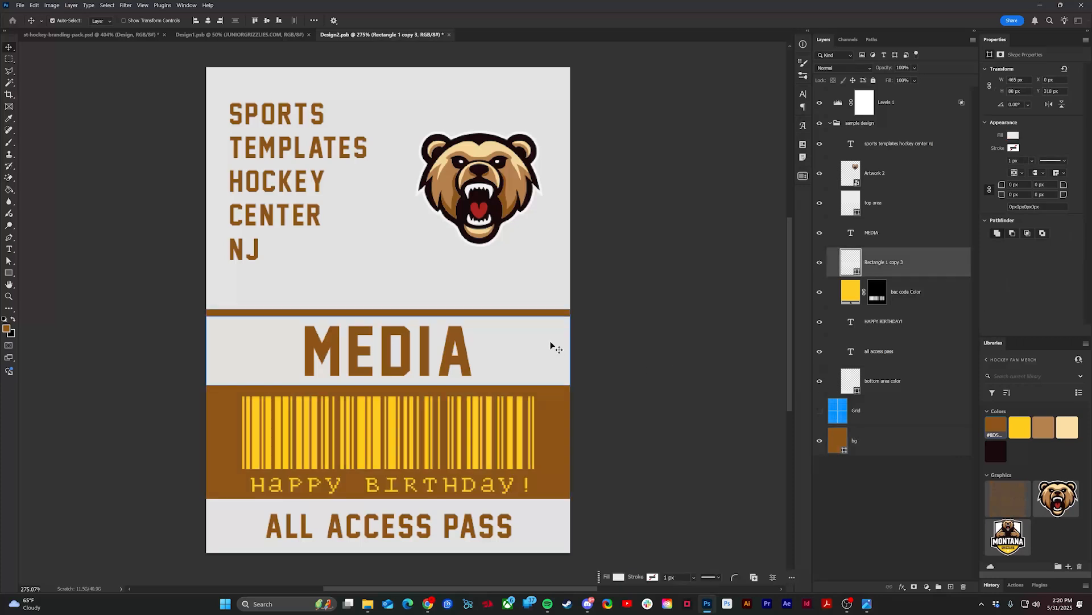
click(1068, 427)
click(509, 288)
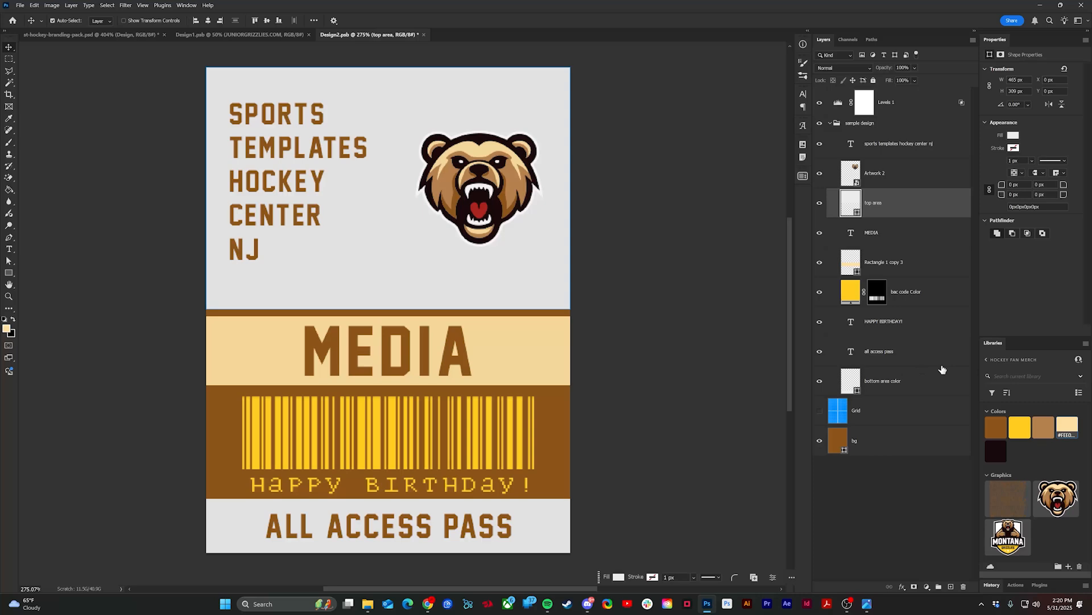
click(1077, 434)
click(560, 524)
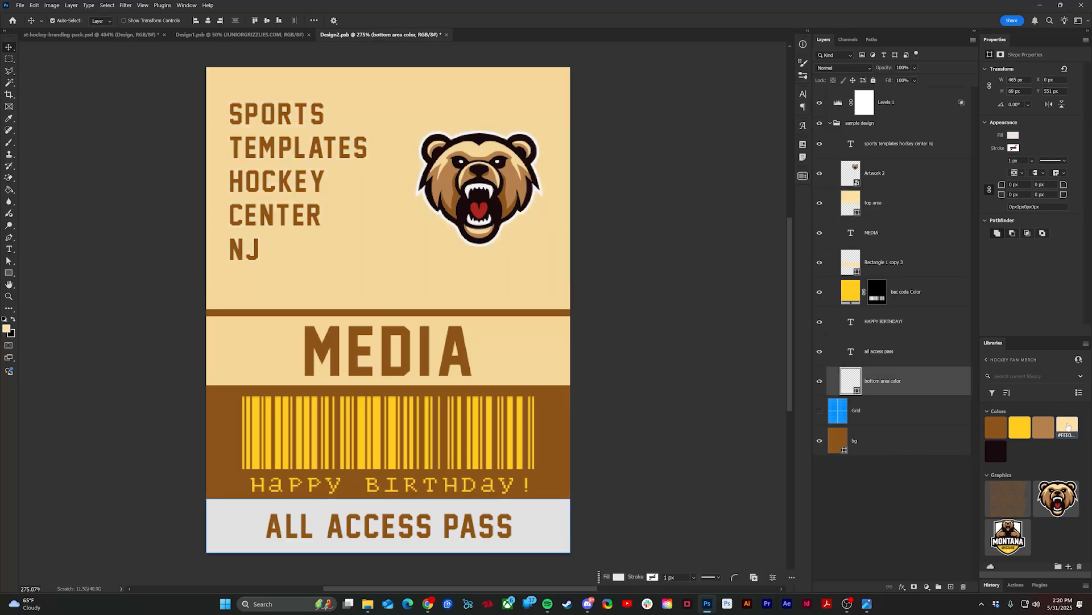
click(1069, 426)
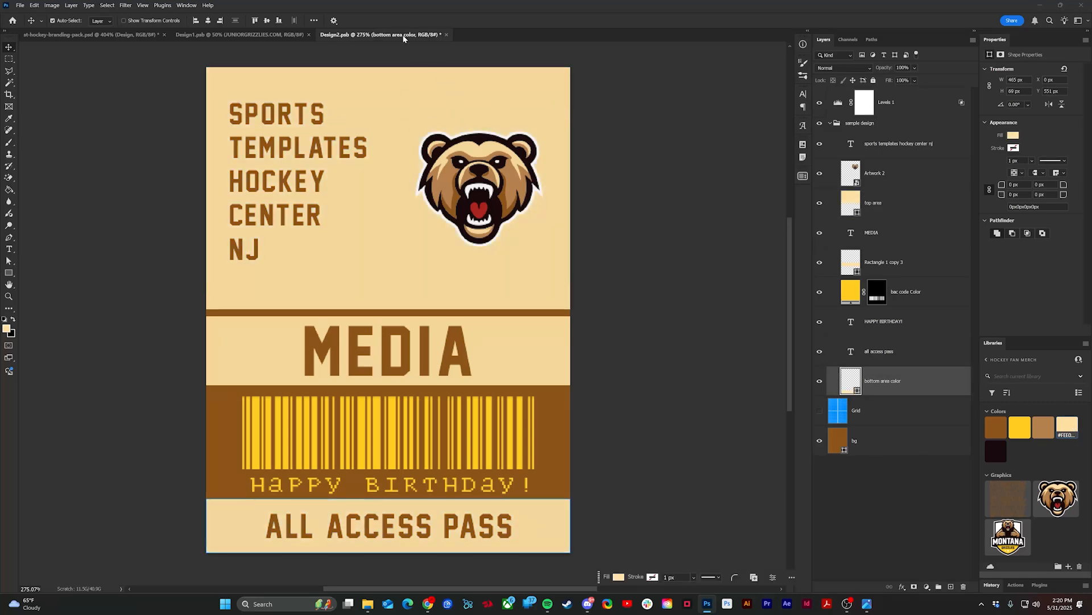
- Save and close the badge design, and fill the mockup's Badge Color layer with the library's dark brown
key(ctrl+s)
click(446, 35)
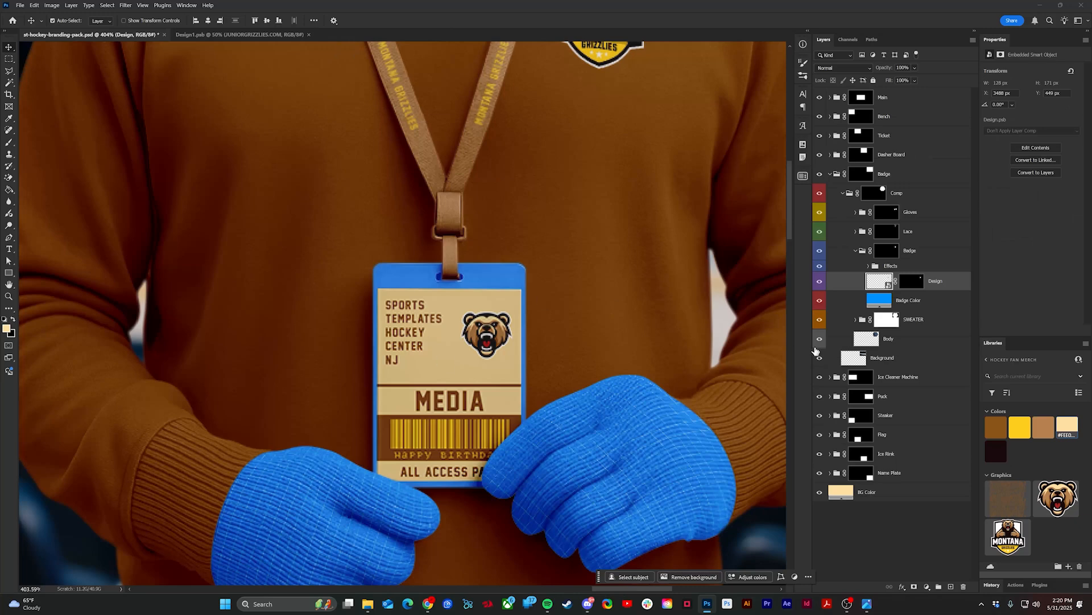
click(911, 304)
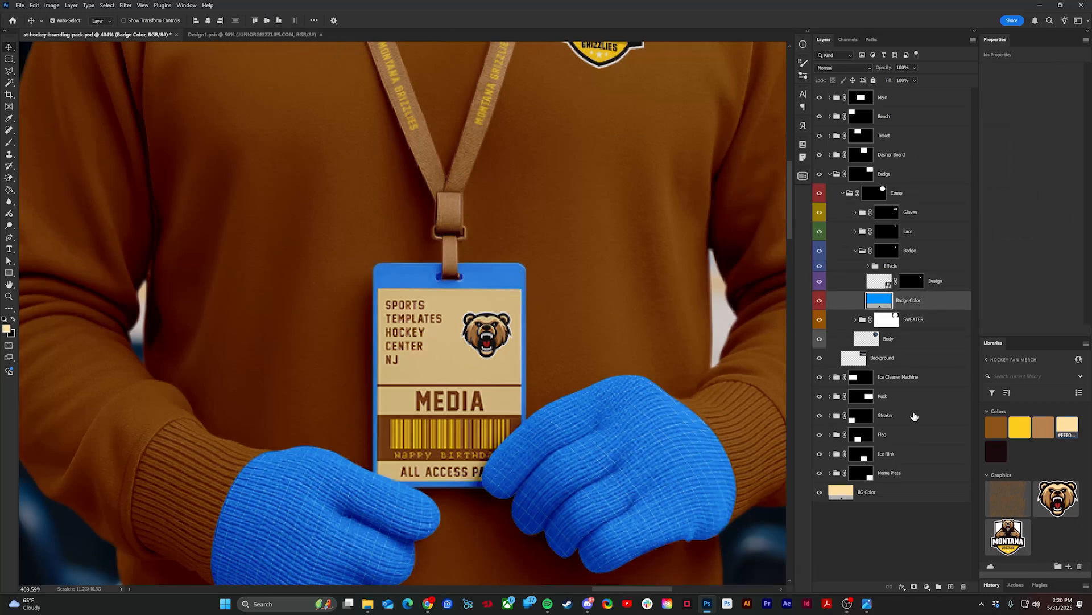
click(989, 429)
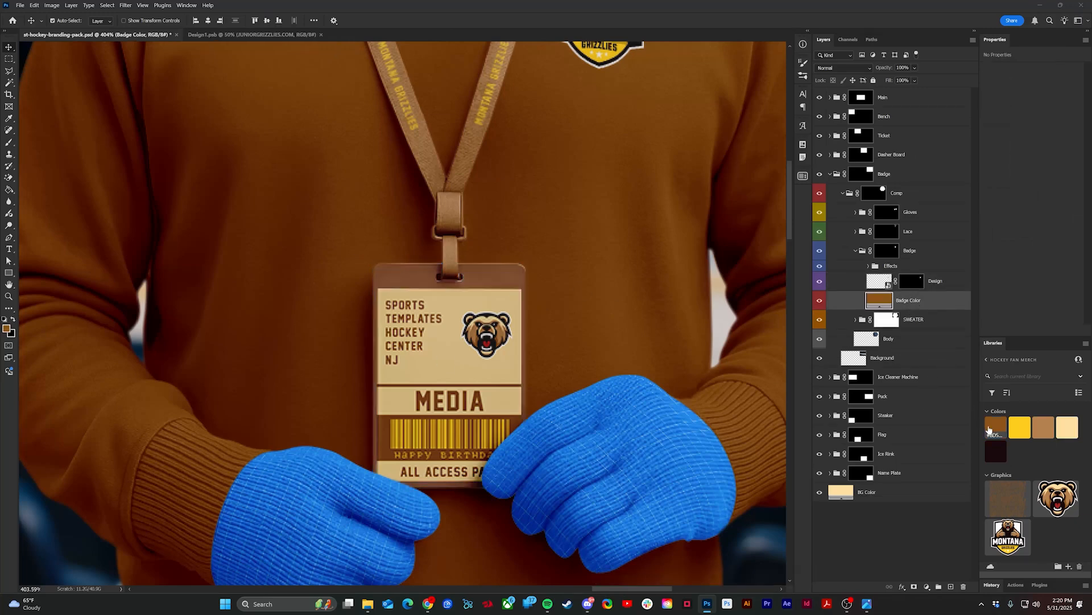
- Collapse the inner Badge group, expand the Gloves group, and fill its Gloves Color layer with the library's yellow
scroll(535, 378, down, 3)
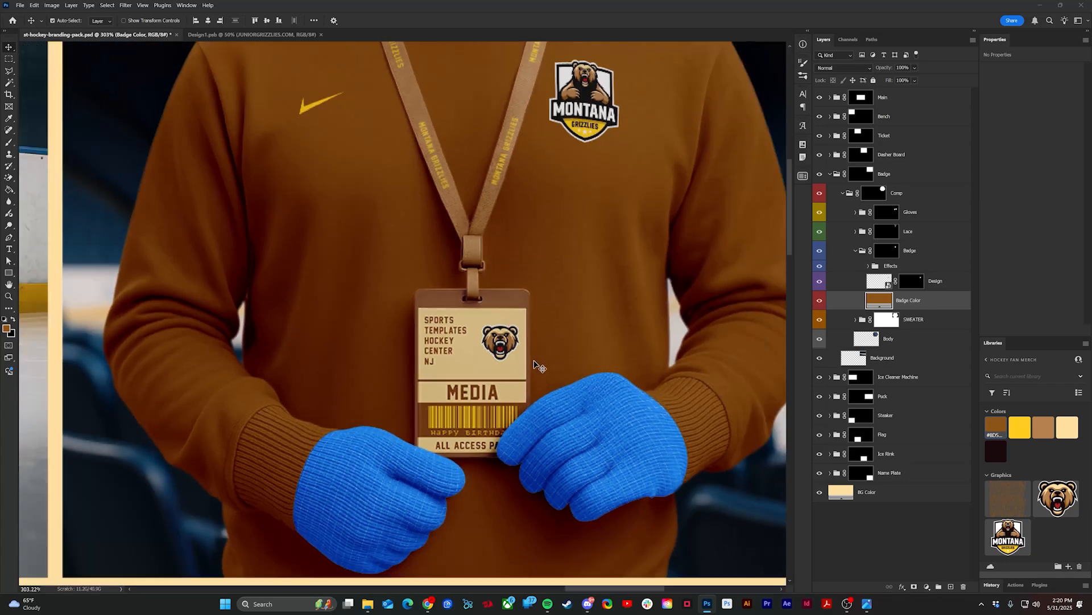
scroll(547, 387, right, 2)
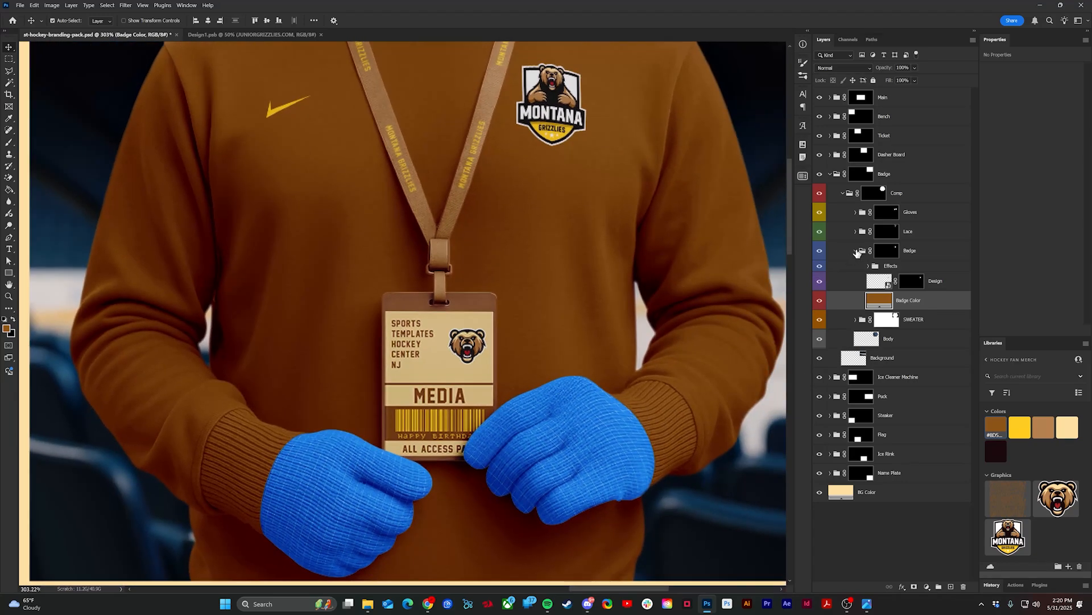
click(857, 251)
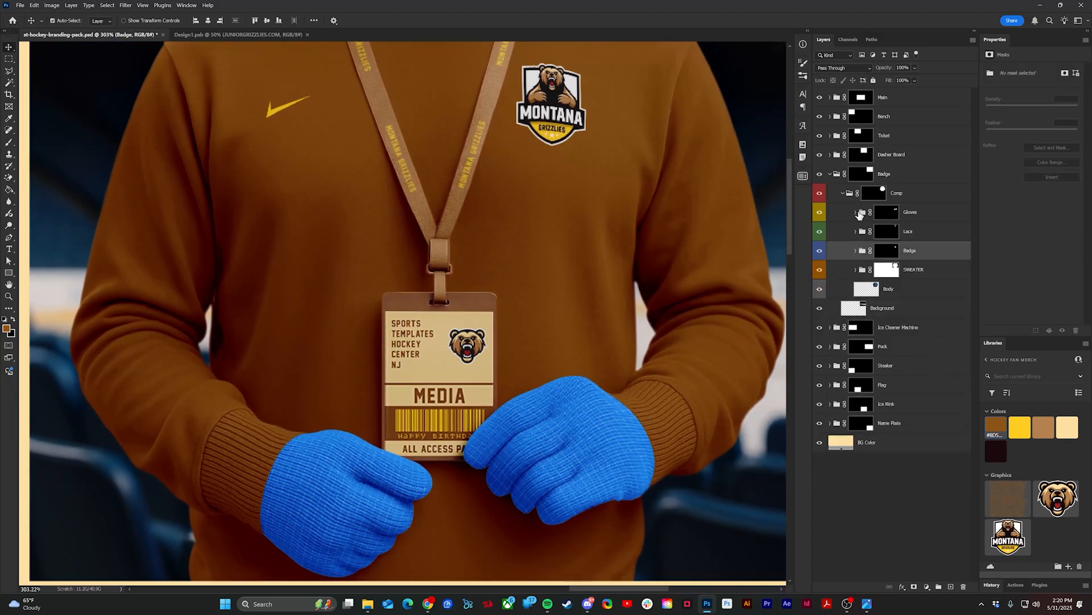
click(861, 213)
click(856, 213)
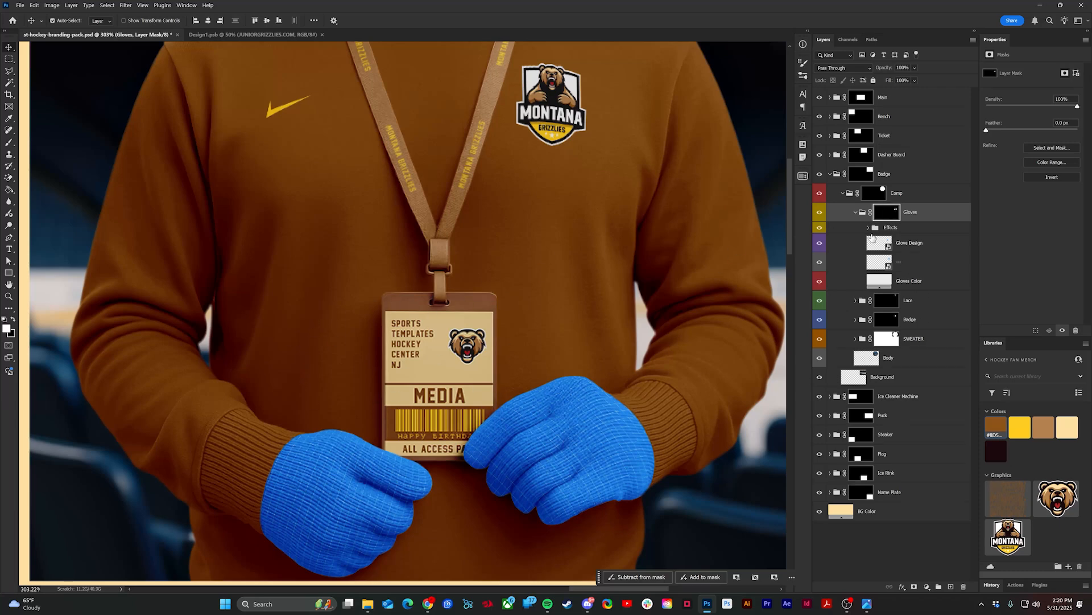
click(873, 274)
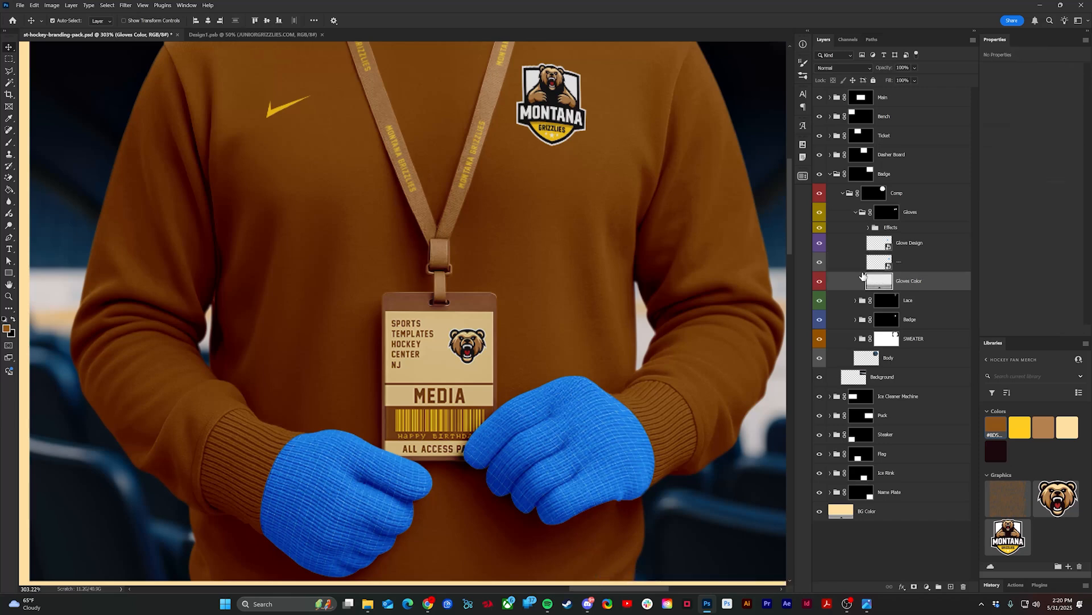
click(1017, 427)
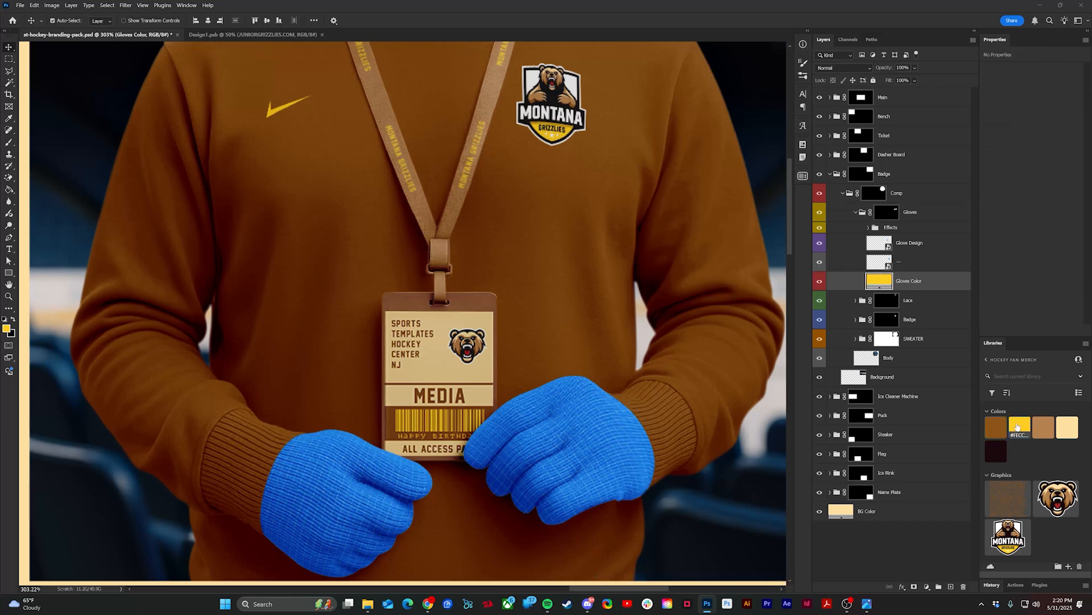
- Check the Glove Design smart object's contents, close it, and hide both glove design layers above Gloves Color
click(903, 264)
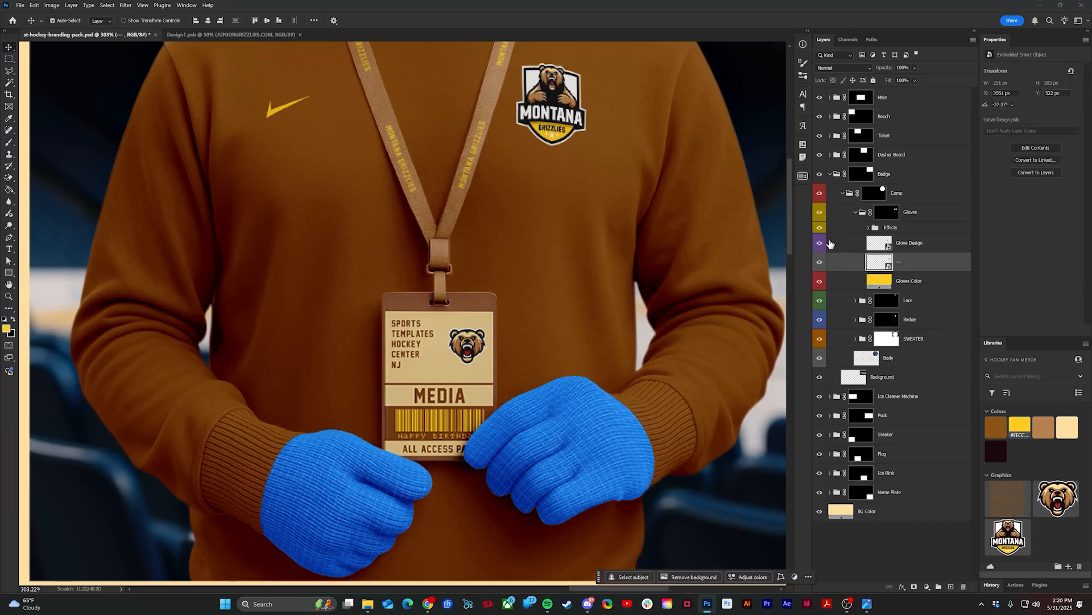
double_click(878, 243)
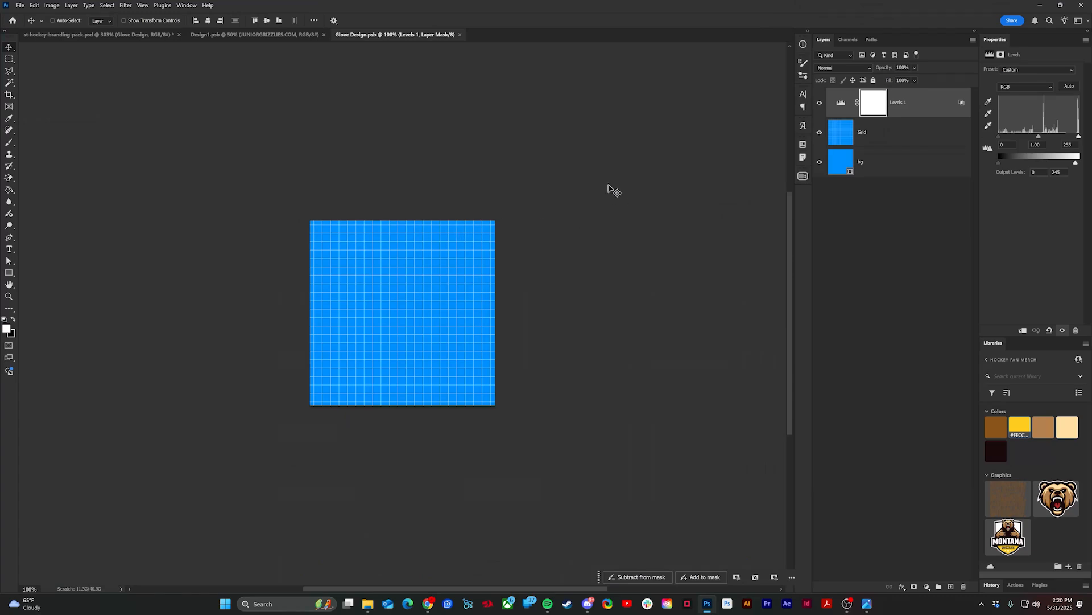
key(ctrl+w)
click(819, 243)
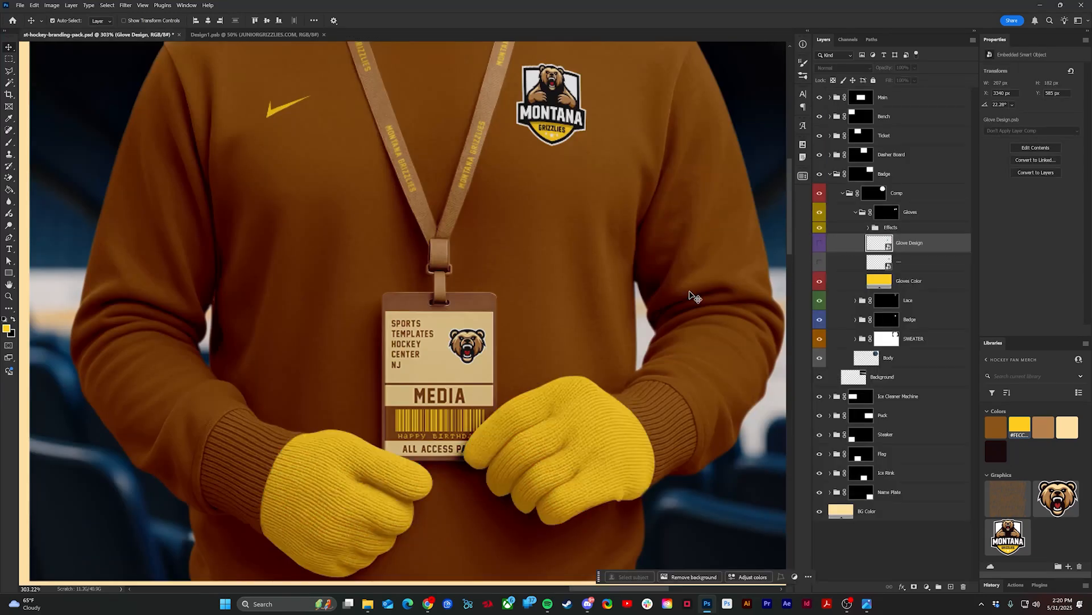
- Collapse the outer Badge group and expand the Ice Cleaner Machine group and its Ice Cleaner subgroup
scroll(690, 295, down, 10)
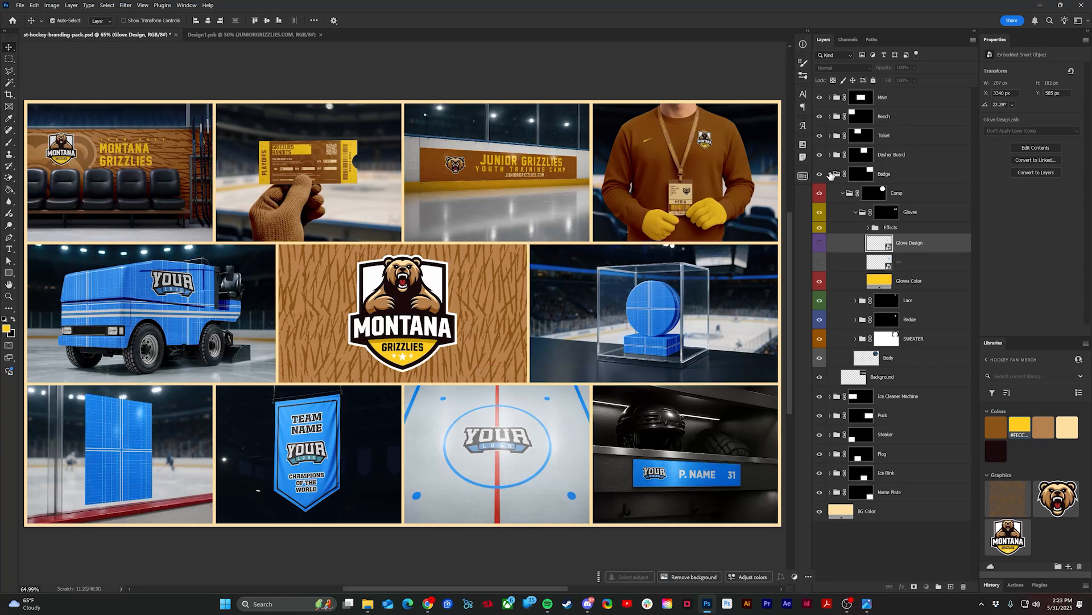
click(830, 174)
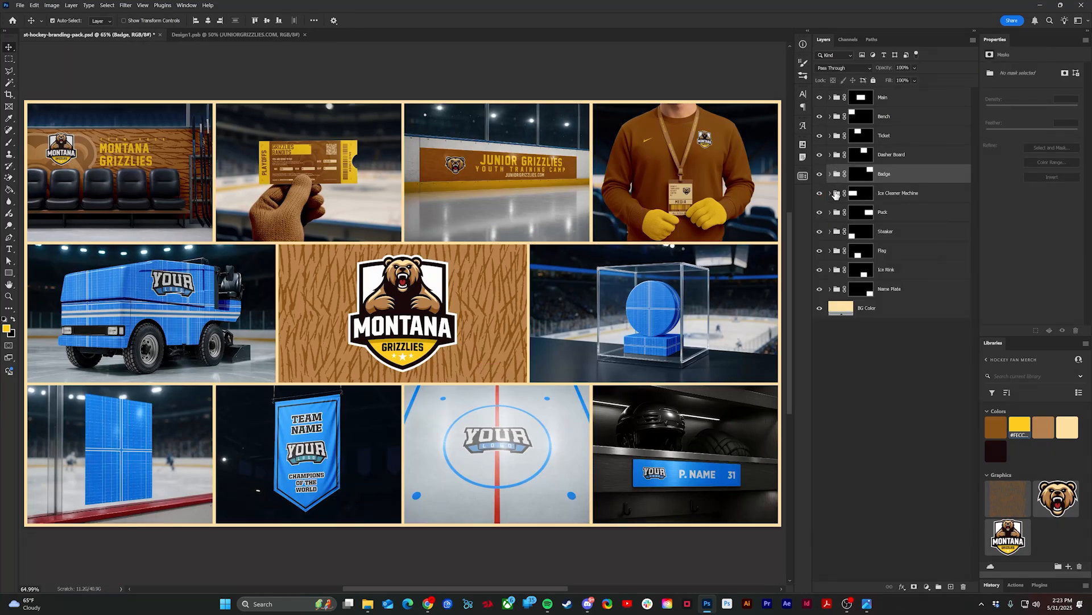
click(831, 194)
click(843, 212)
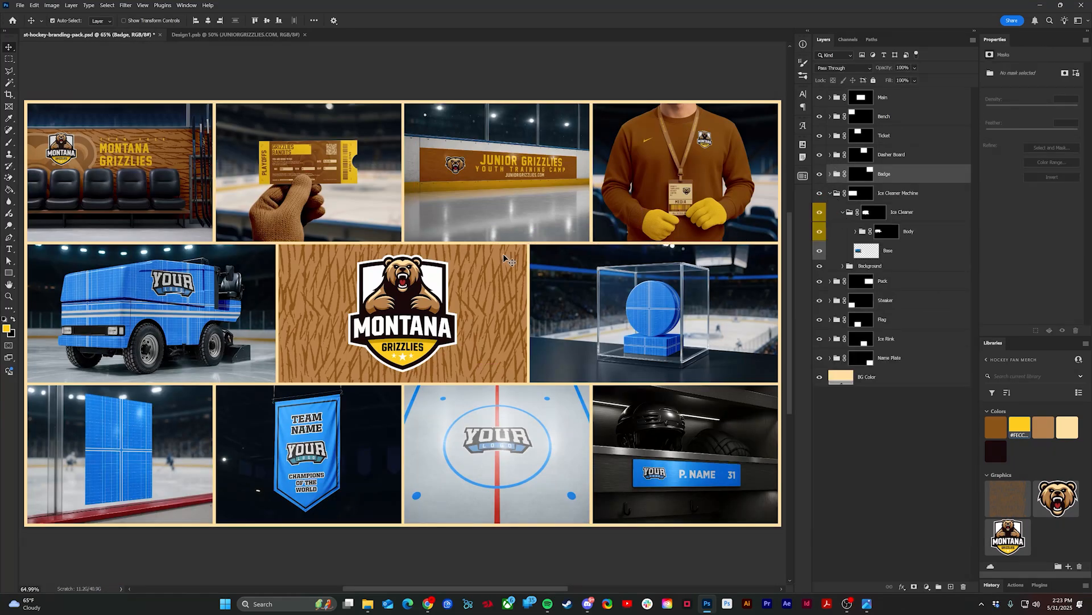
- Expand the ice cleaner's Body group and open its Design Front smart object for editing
scroll(325, 292, up, 8)
drag(296, 283, 603, 289)
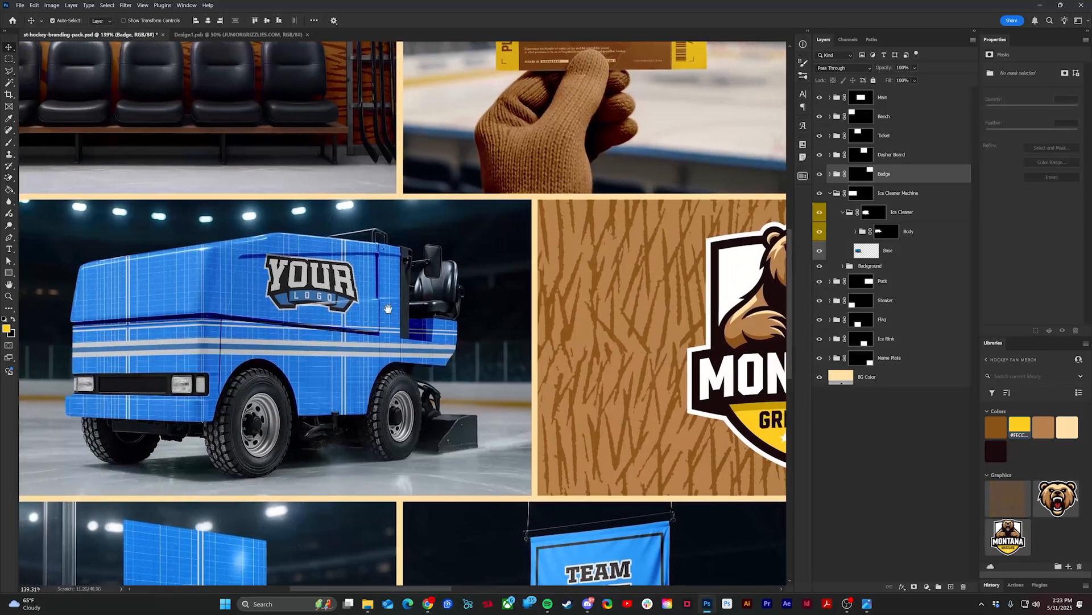
drag(225, 303, 398, 314)
scroll(400, 314, up, 2)
drag(465, 320, 423, 291)
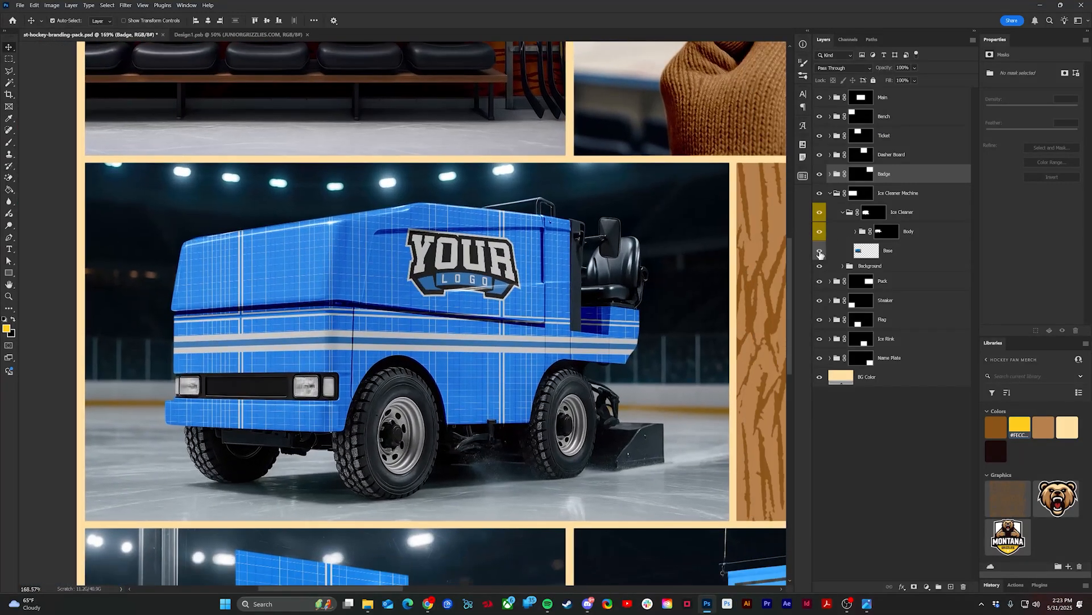
click(855, 232)
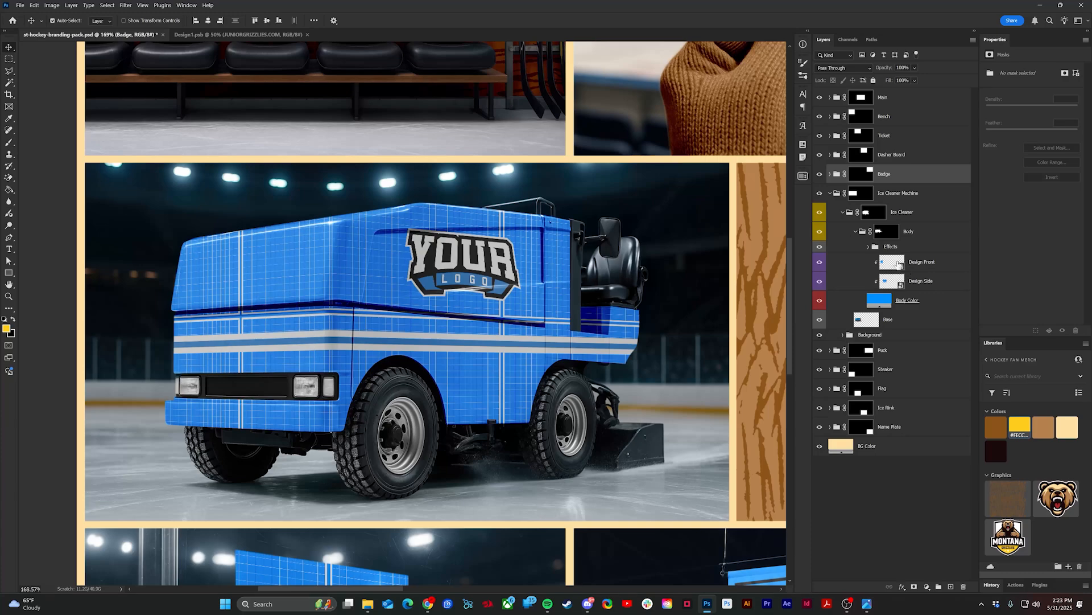
double_click(905, 265)
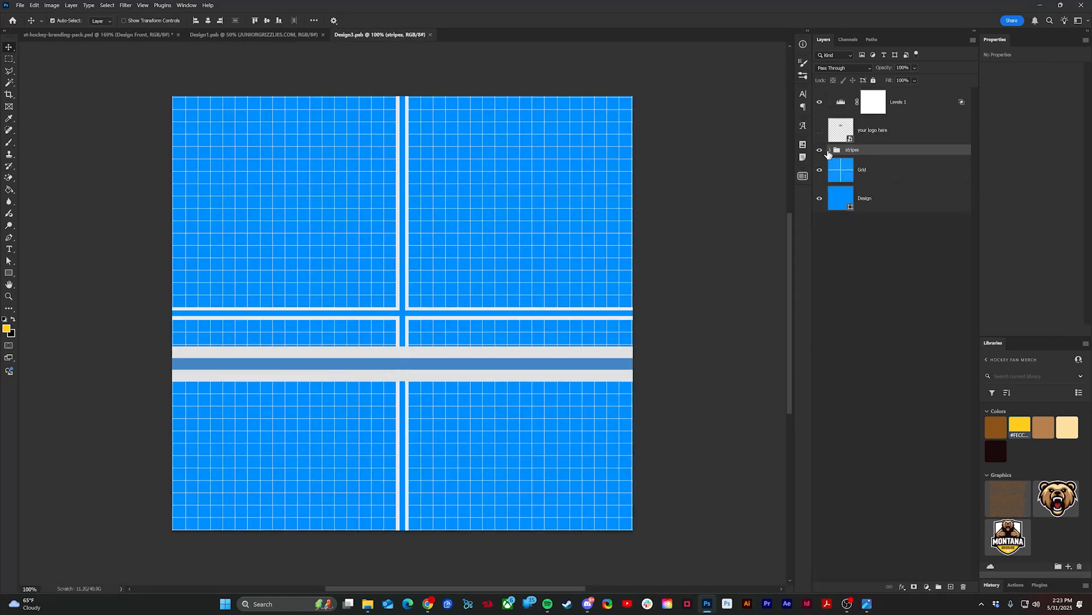
- Delete the Grid layer from the front design and fill the Design background shape with the library's light brown
click(834, 169)
key(Delete)
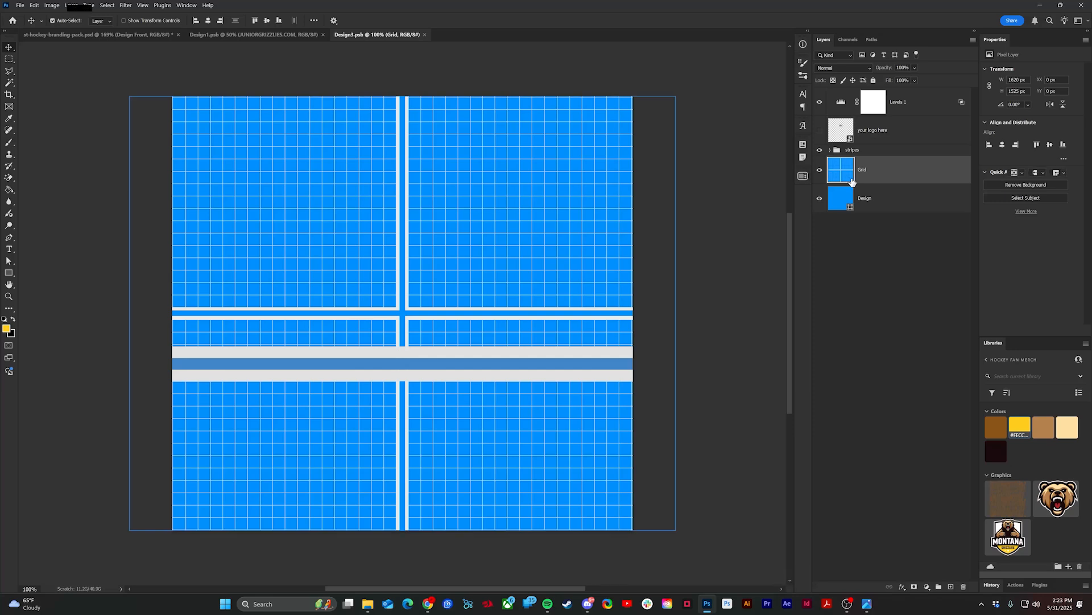
click(1046, 424)
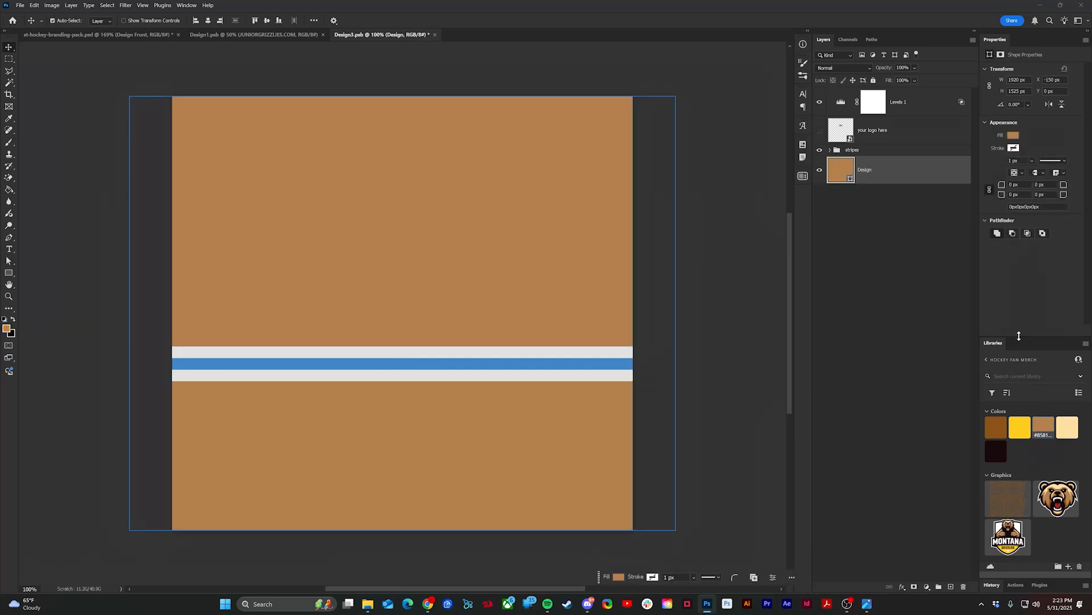
- Add the library's Shape 1 scratch pattern above the Design background, rotated 90° and covering the whole canvas
drag(1009, 489, 925, 167)
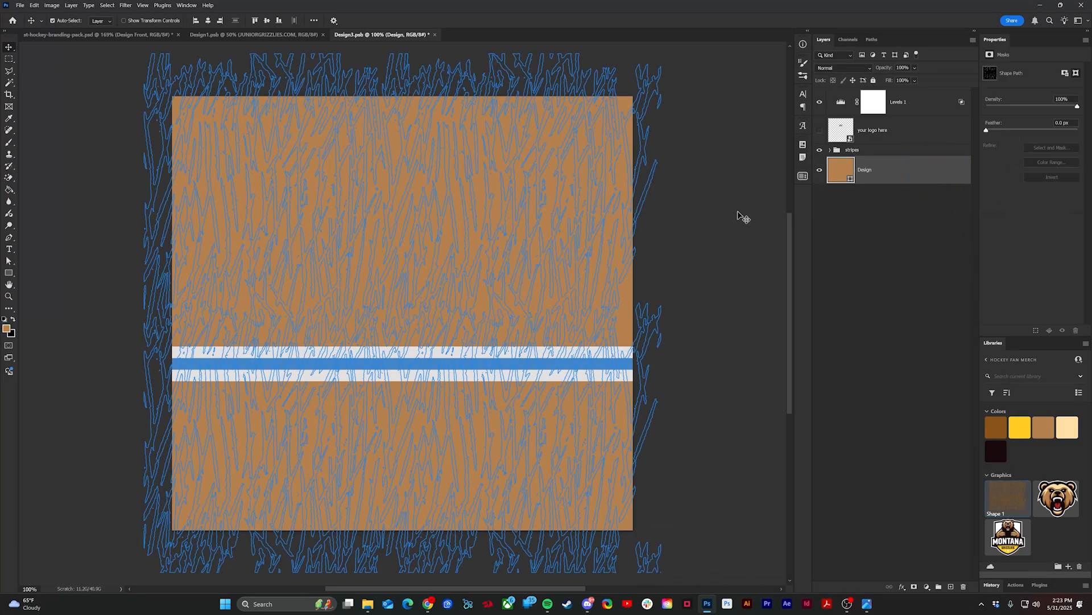
drag(431, 144, 625, 302)
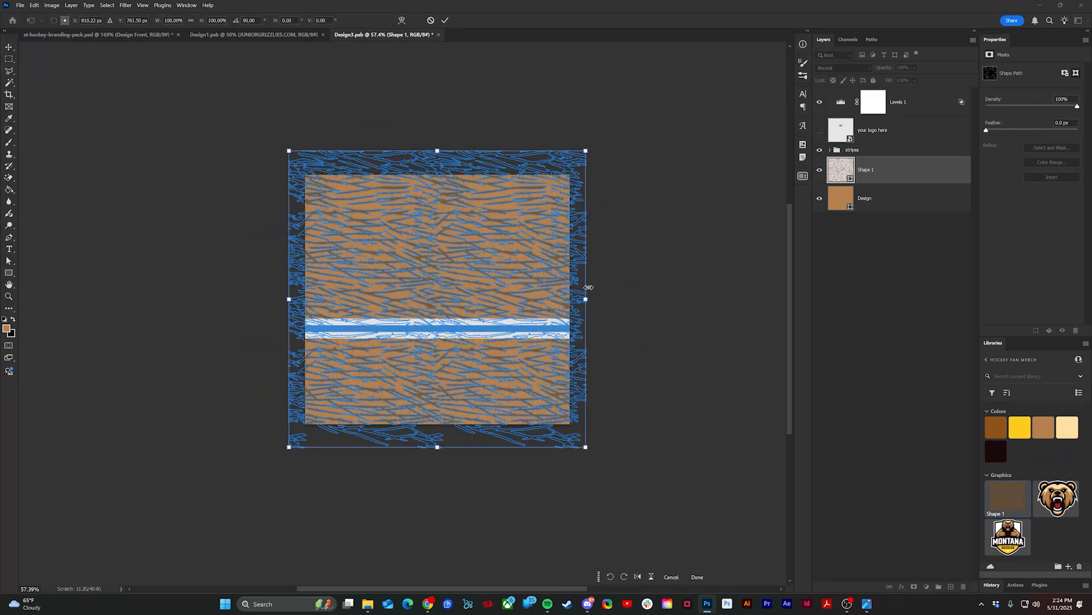
key(Return)
key(ctrl+0)
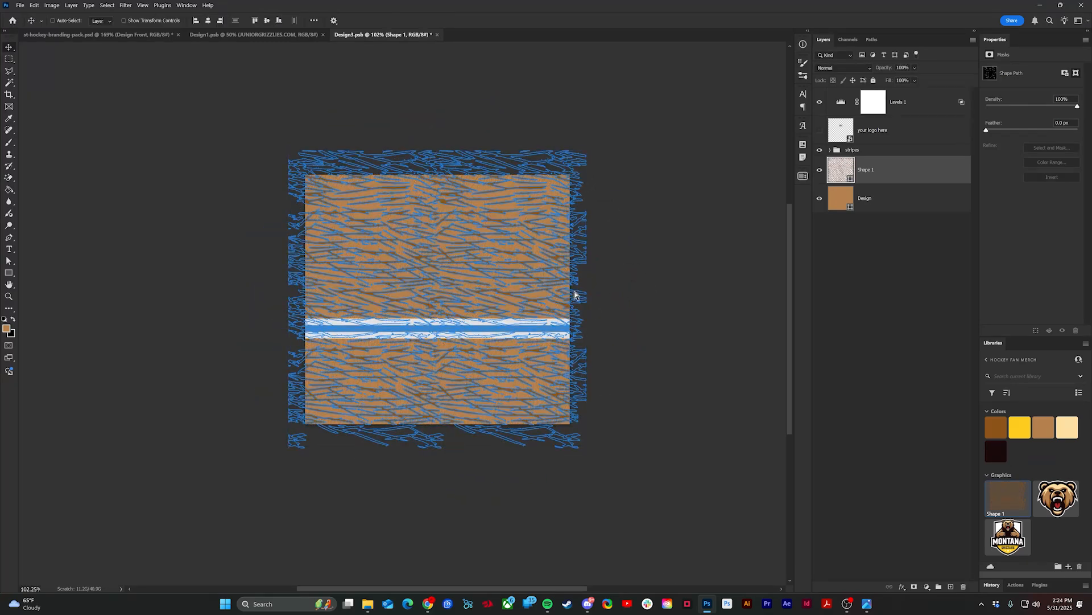
- Fill the front design's top and bottom stripes with the library's yellow and its mid stripe with the light brown
click(832, 150)
click(830, 151)
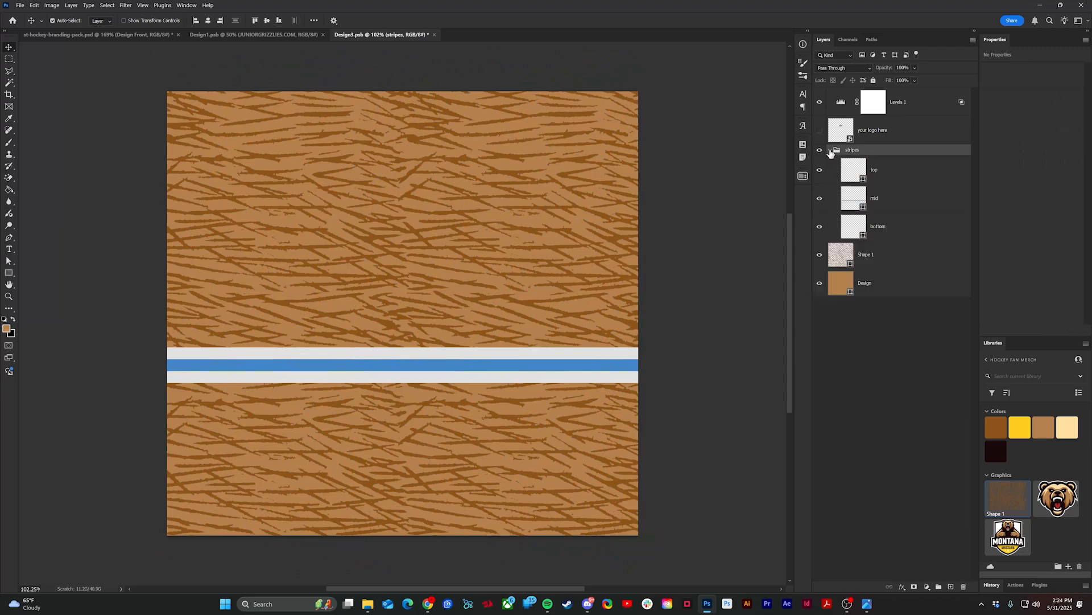
click(881, 171)
ctrl+click(901, 226)
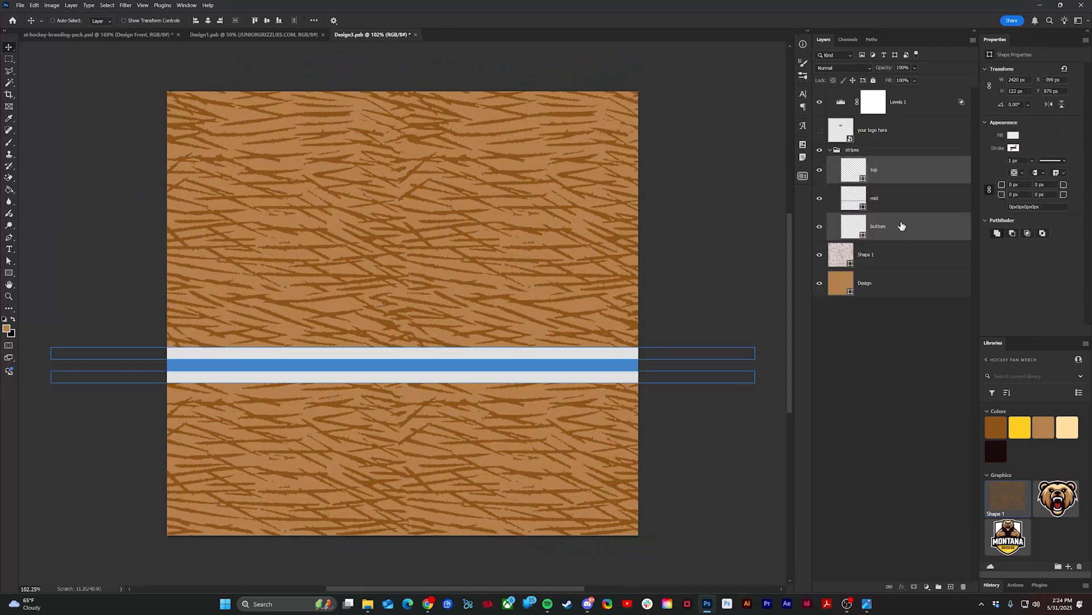
click(1023, 425)
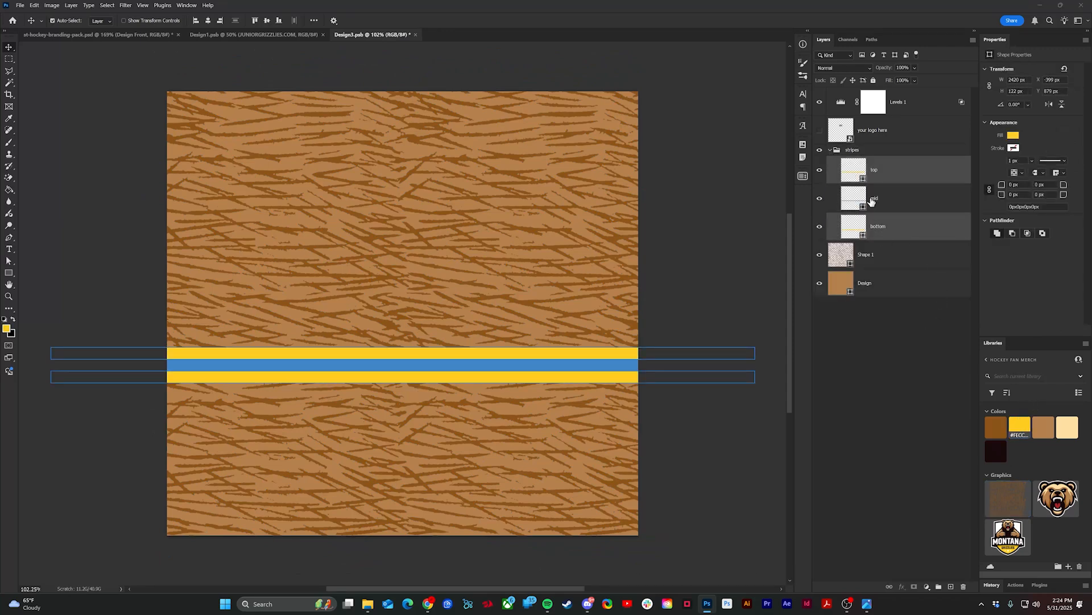
click(875, 201)
click(1044, 429)
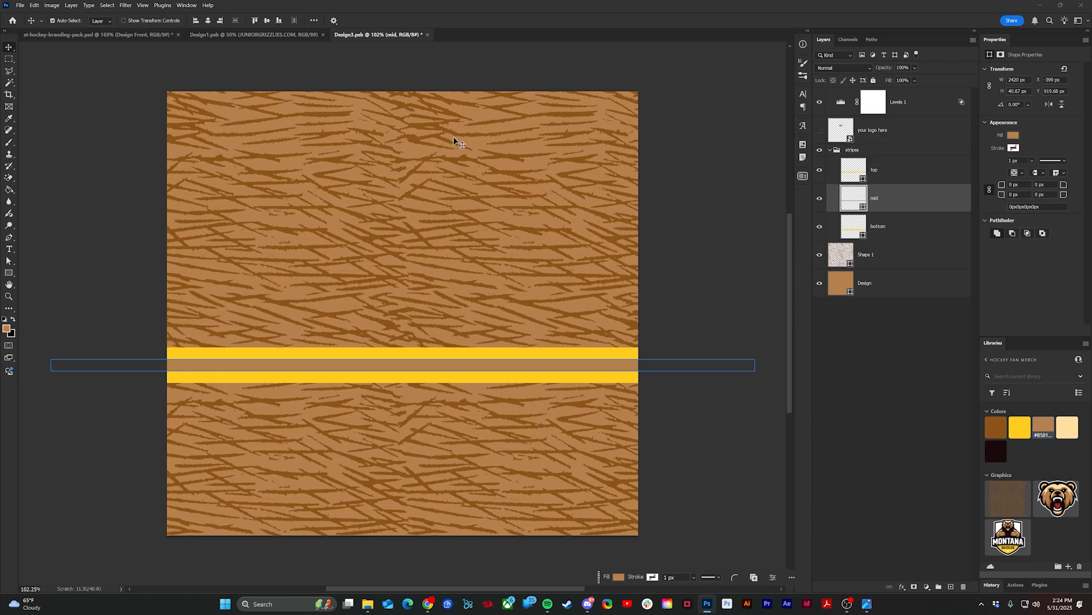
- Save and close the front design, and open the ice cleaner's Design Side smart object for editing
click(427, 34)
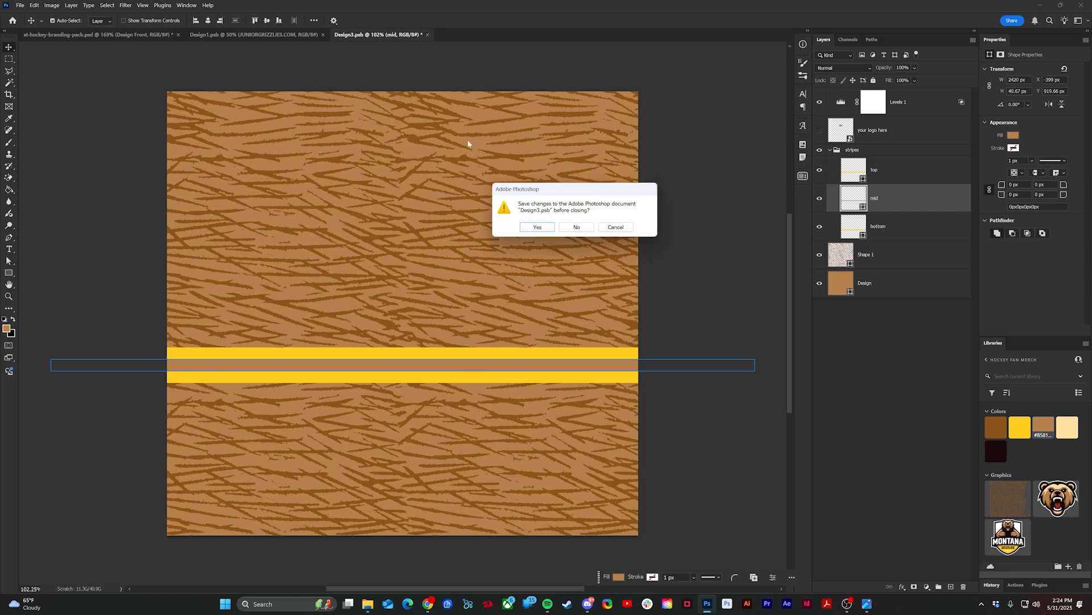
click(538, 227)
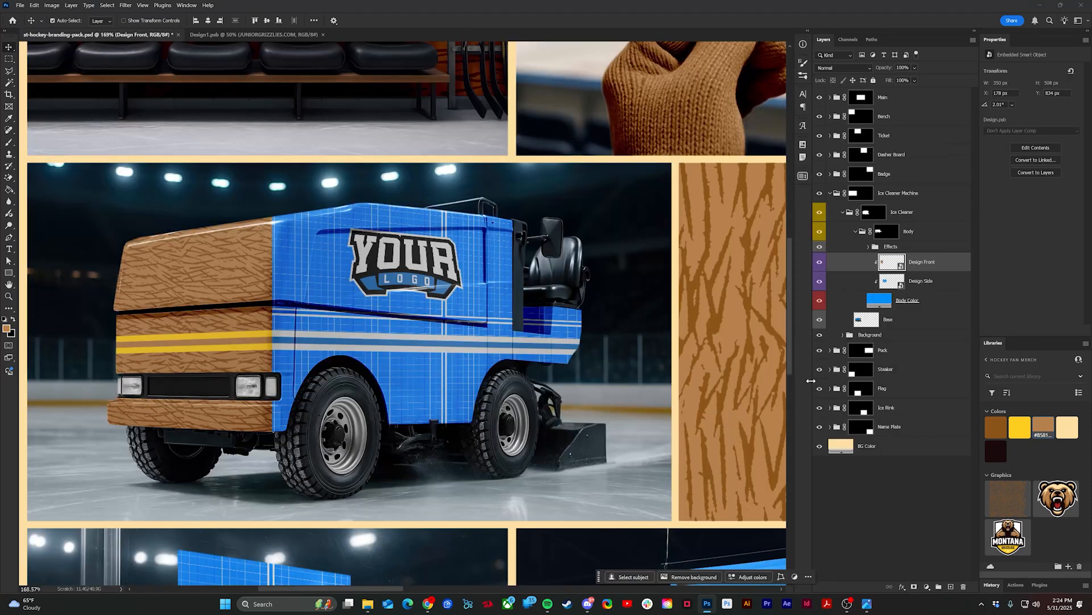
double_click(892, 282)
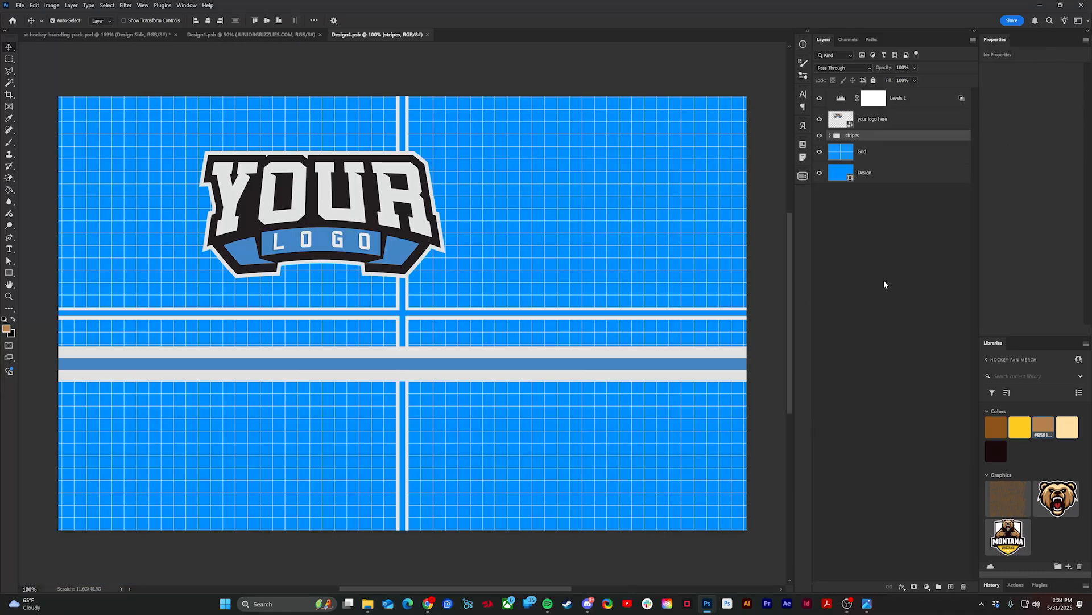
- Fill the side design's top and bottom stripes with the library's yellow and its mid stripe with the light brown
click(830, 136)
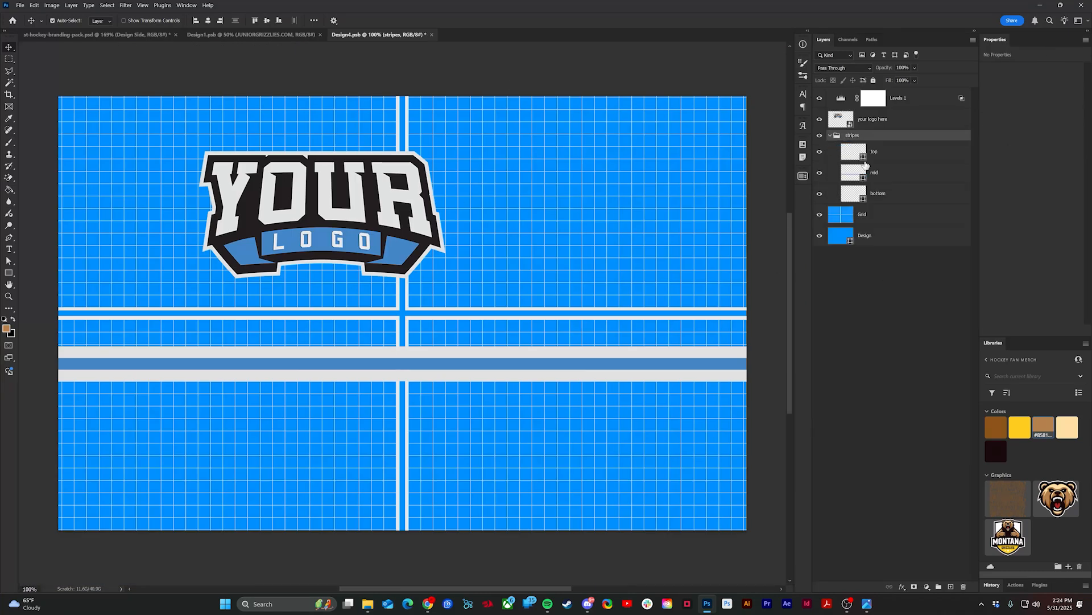
click(888, 155)
ctrl+click(888, 192)
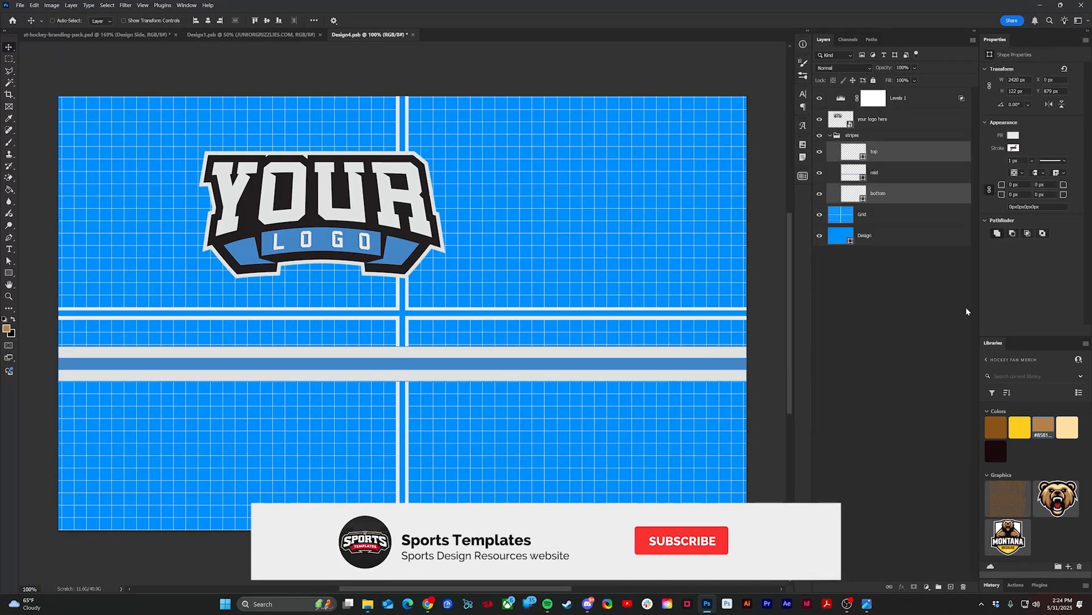
click(1023, 426)
click(915, 174)
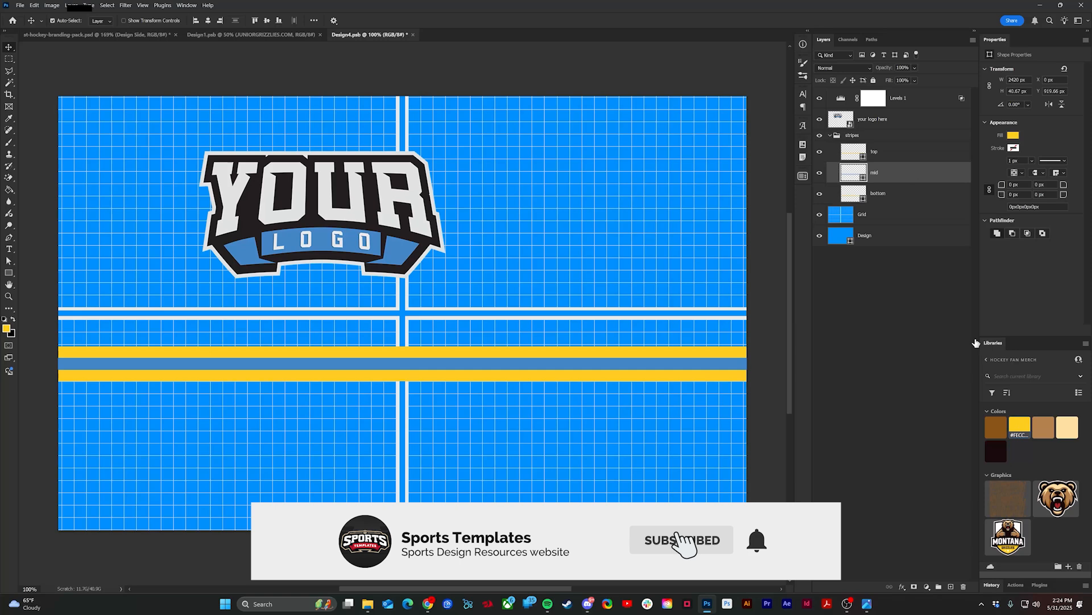
click(1044, 425)
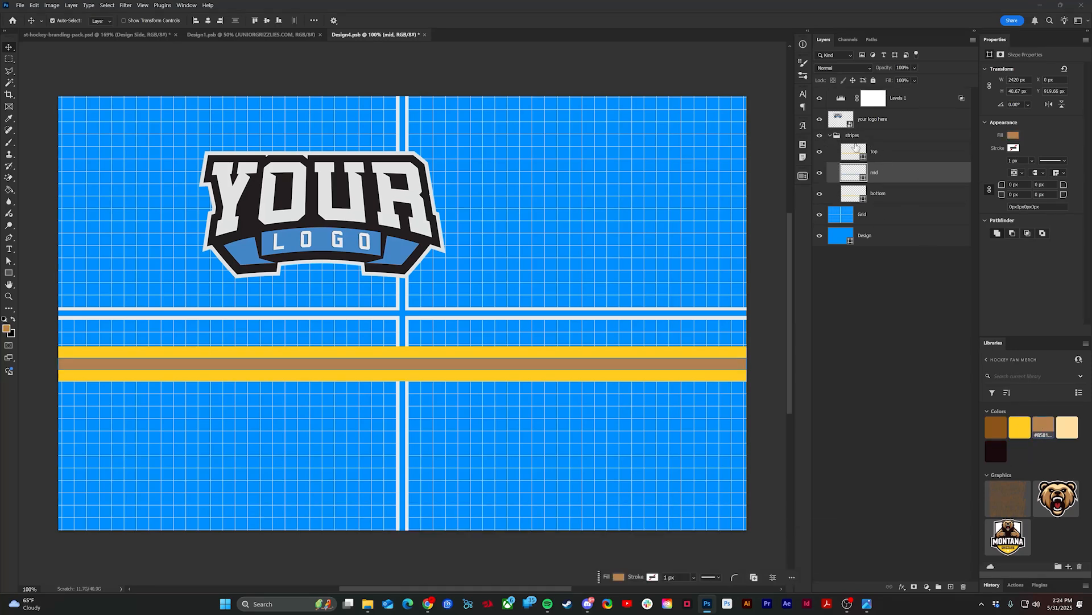
click(831, 136)
- Delete the Grid layer from the side design and fill the Design background shape with the library's light brown
click(847, 151)
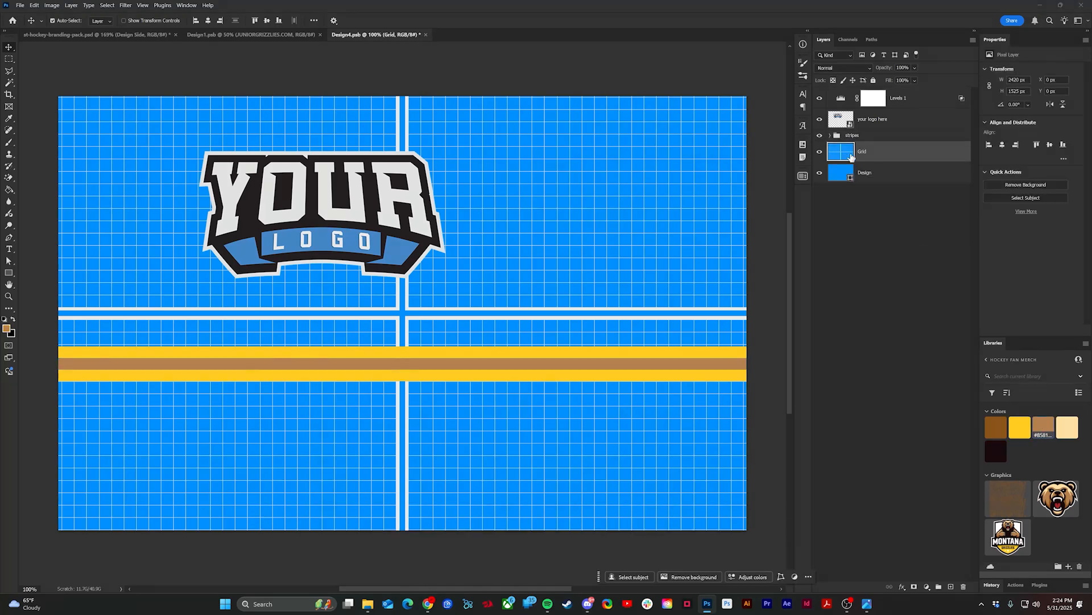
key(Delete)
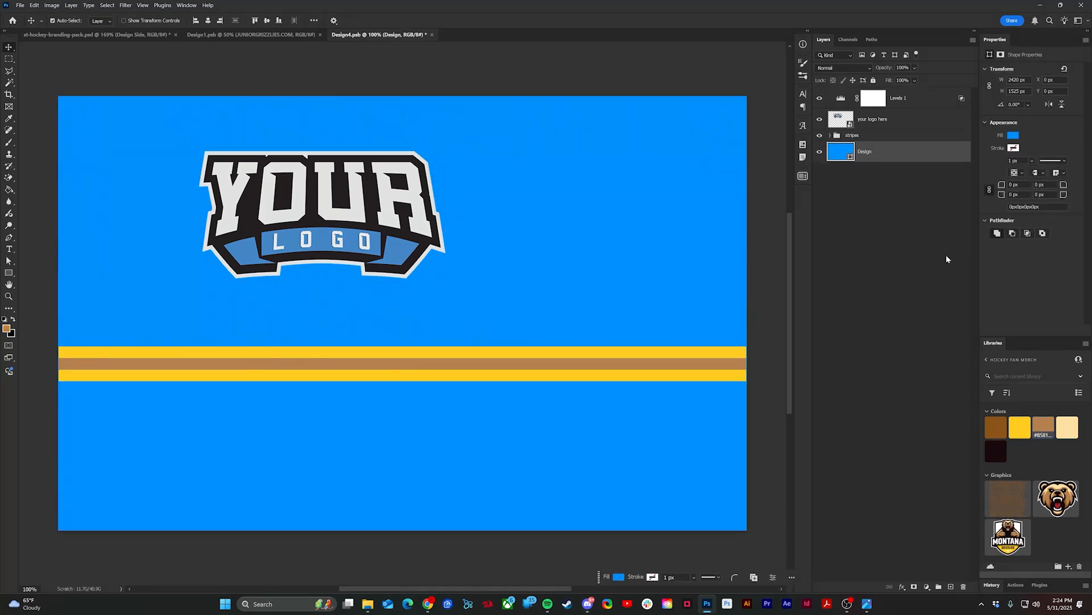
click(1050, 427)
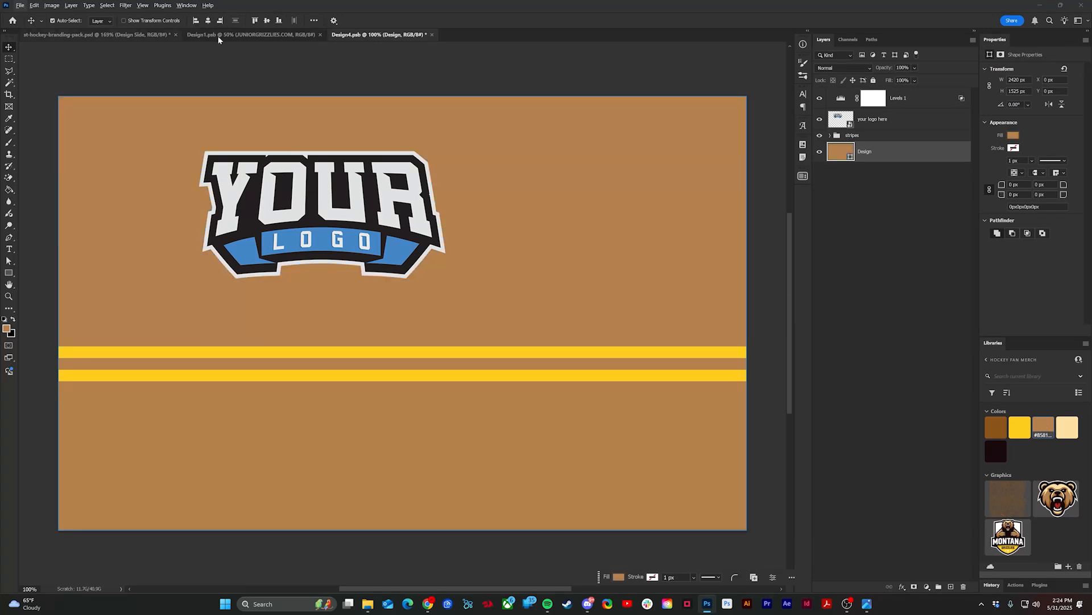
- Copy the Shape 1 pattern from the Design Front smart object into the side design, above the background, and cover the canvas's left part
click(96, 34)
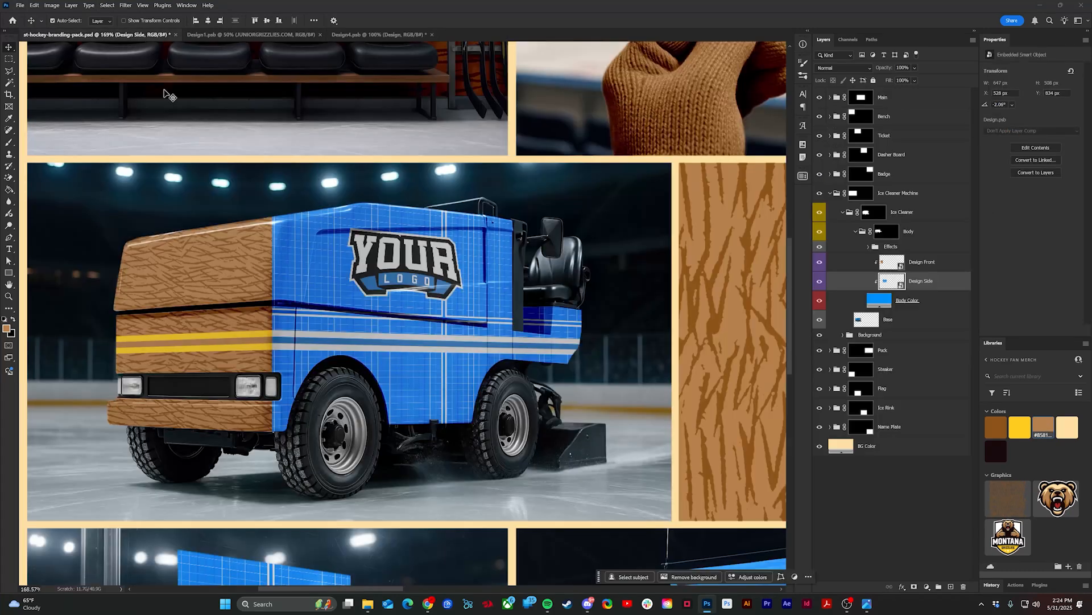
double_click(893, 262)
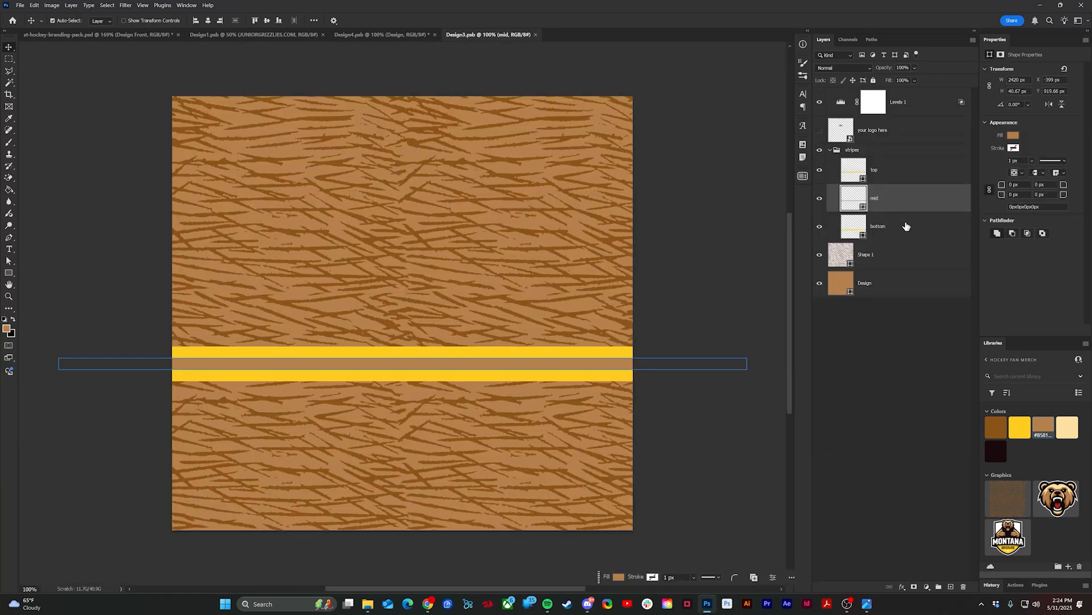
click(866, 261)
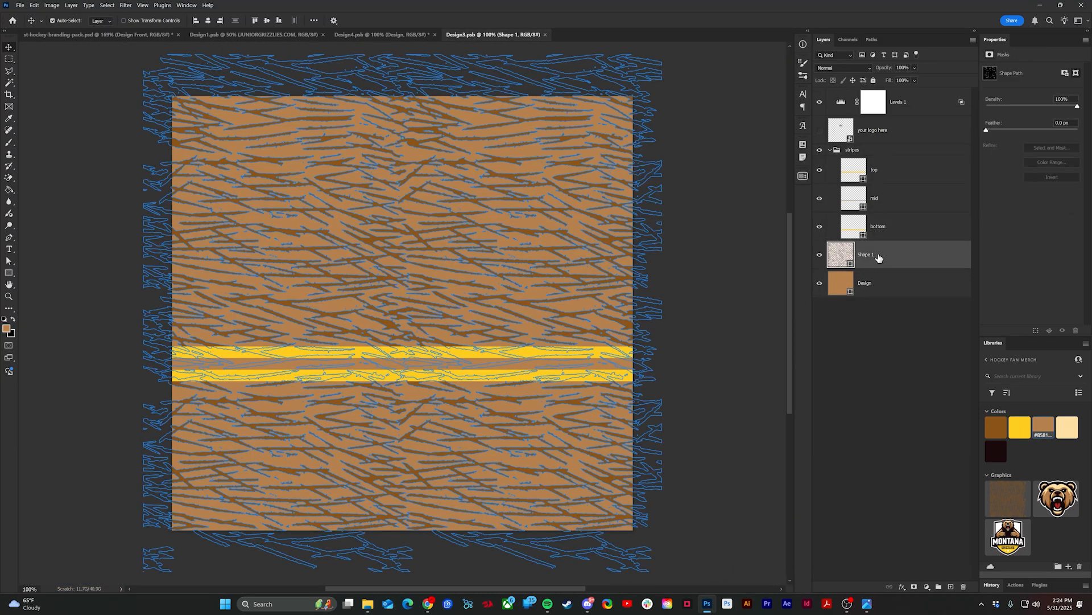
click(382, 35)
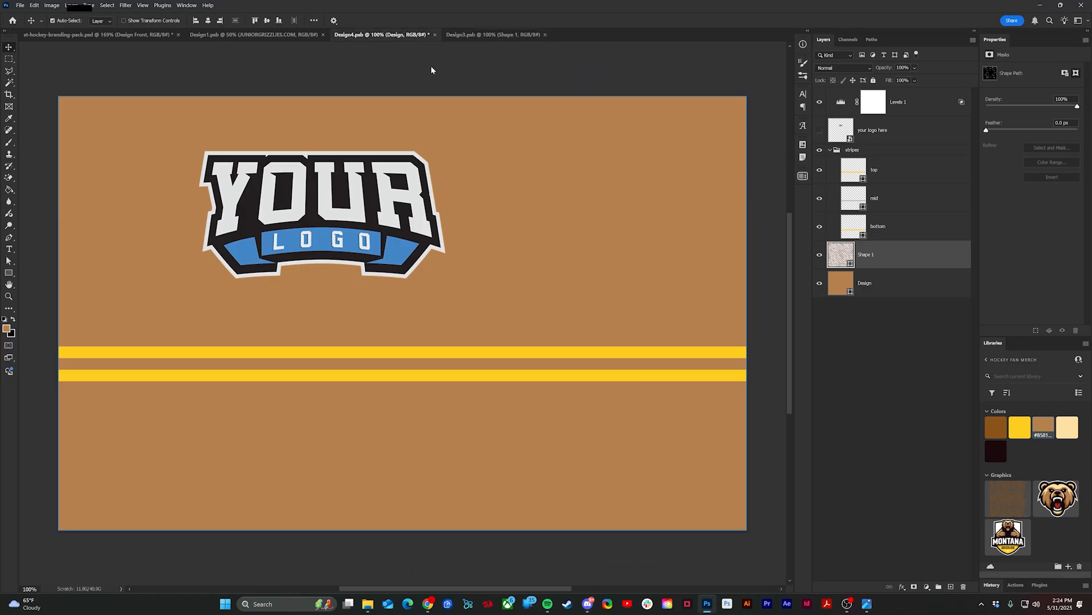
key(ctrl+v)
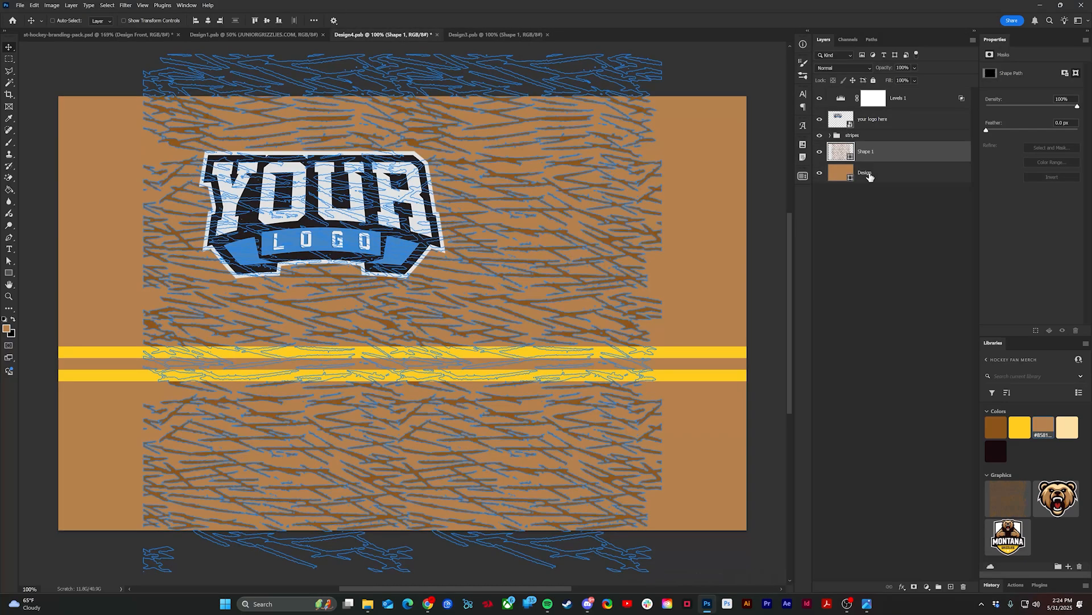
key(ctrl+0)
scroll(559, 190, down, 1)
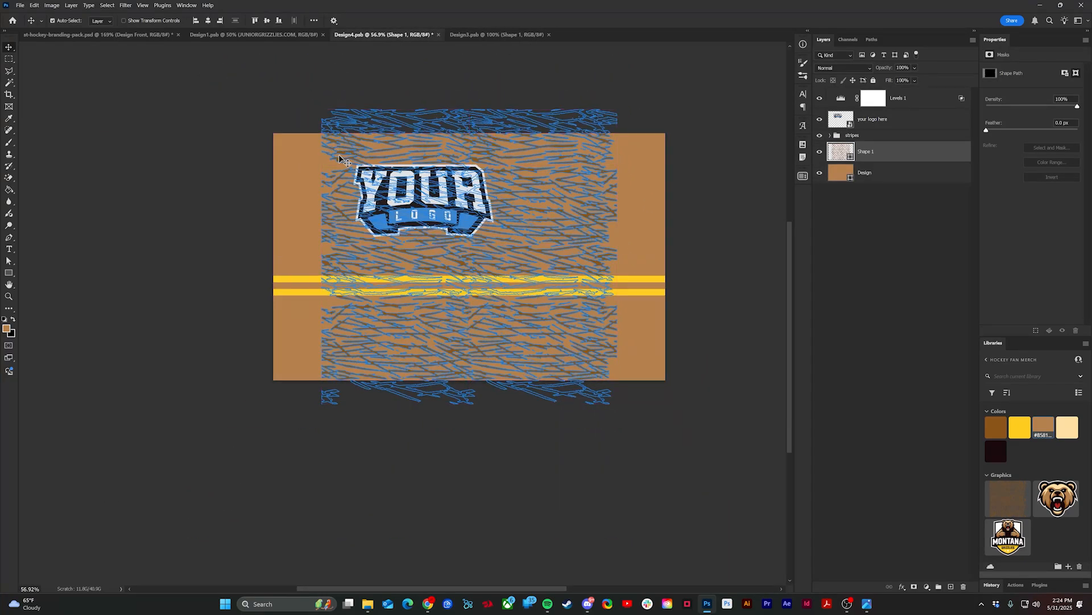
drag(343, 155, 293, 159)
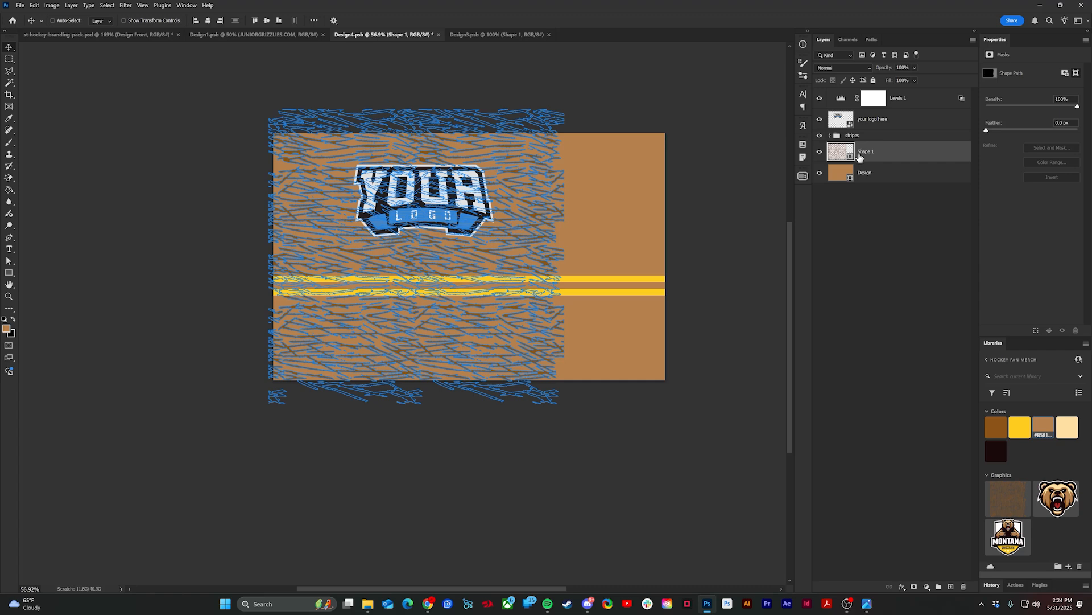
- Duplicate the Shape 1 pattern, flip the copy horizontally and place it beside the original to cover the canvas's right part
key(ctrl+j)
key(ctrl+t)
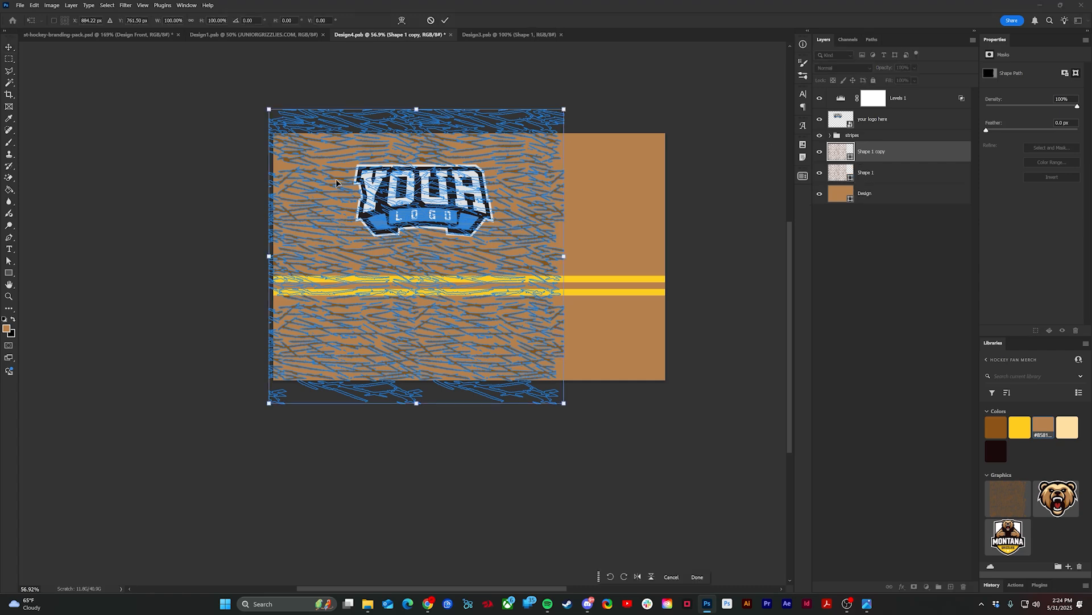
drag(307, 195, 556, 195)
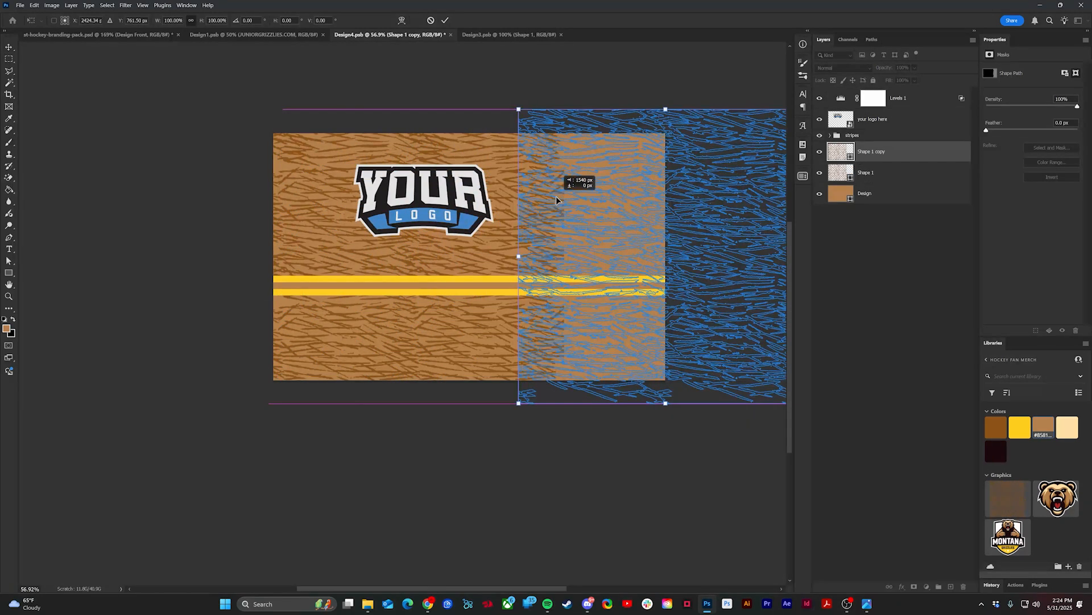
right_click(551, 185)
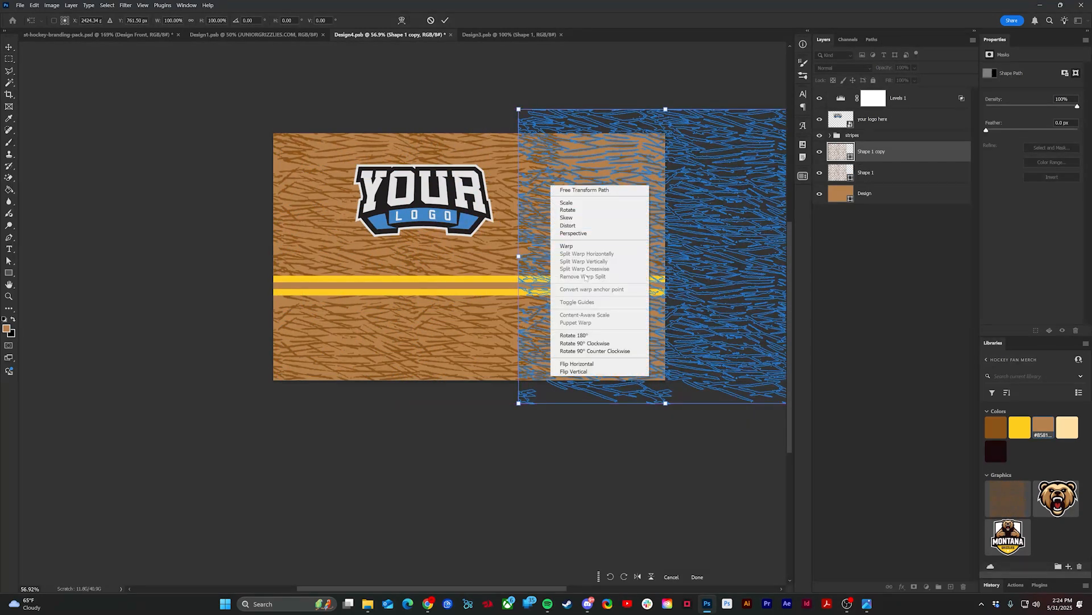
click(576, 364)
key(Return)
scroll(580, 201, up, 5)
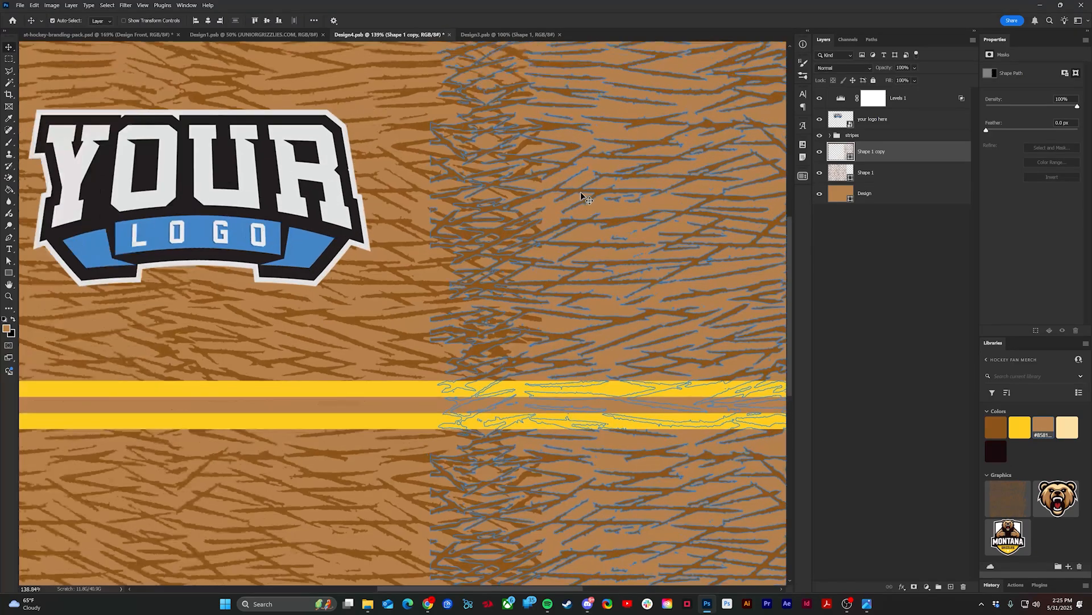
drag(581, 197, 694, 193)
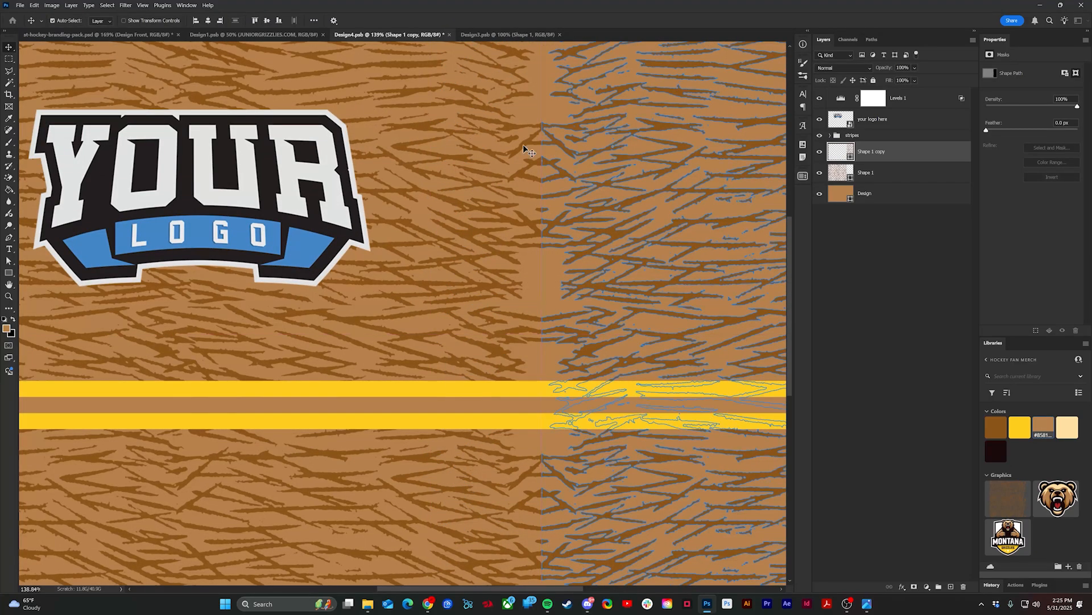
scroll(558, 165, up, 4)
scroll(558, 165, down, 7)
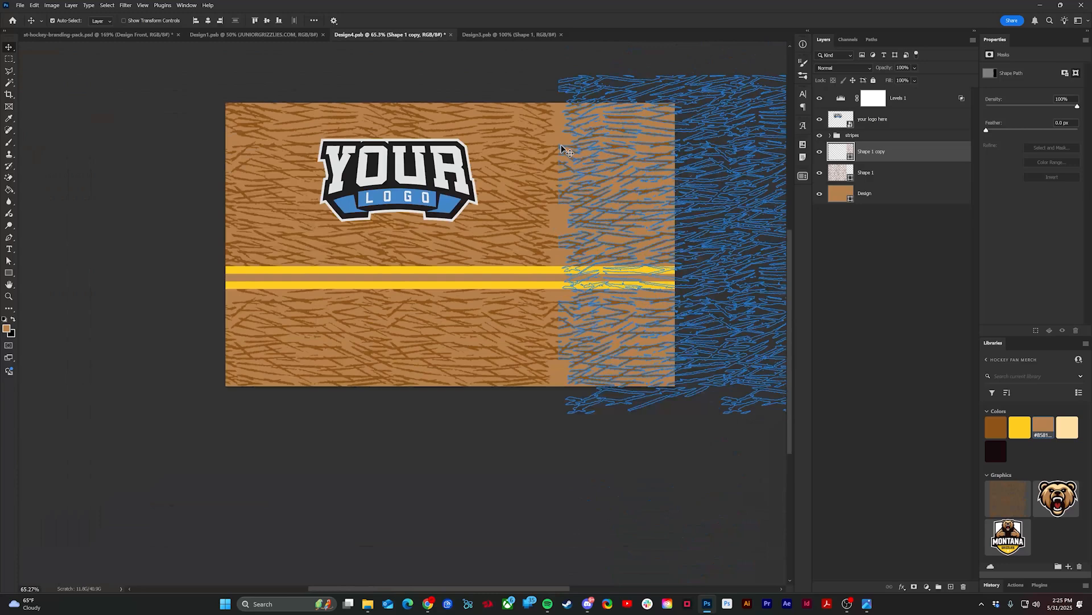
click(451, 81)
- Replace the side design's placeholder logo with the library's Artwork 2 bear head, scaled to about 180%, and save the design
click(413, 187)
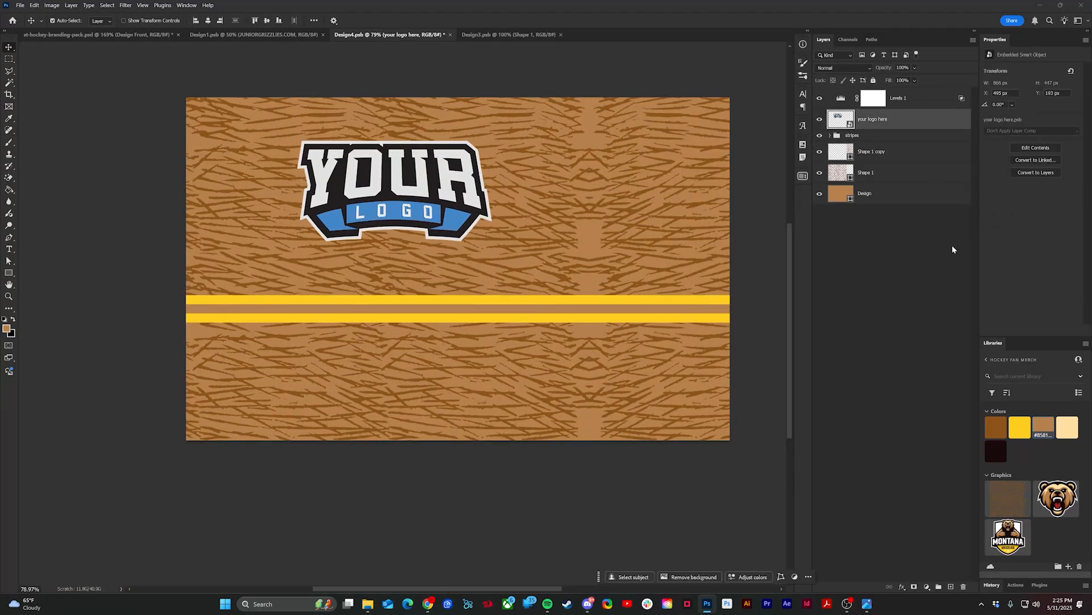
drag(916, 114, 917, 116)
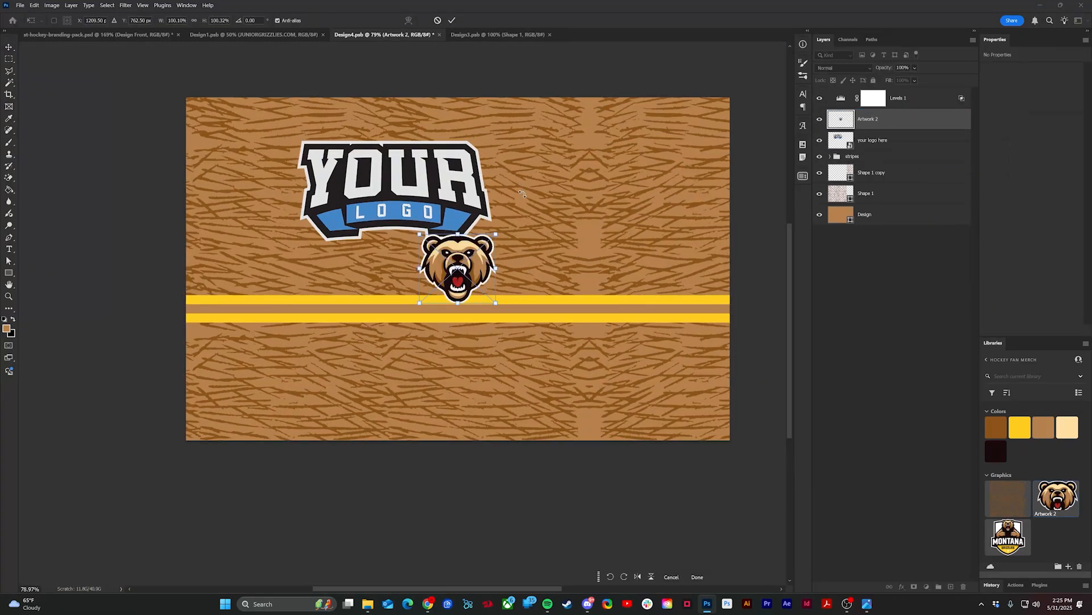
drag(462, 285, 497, 175)
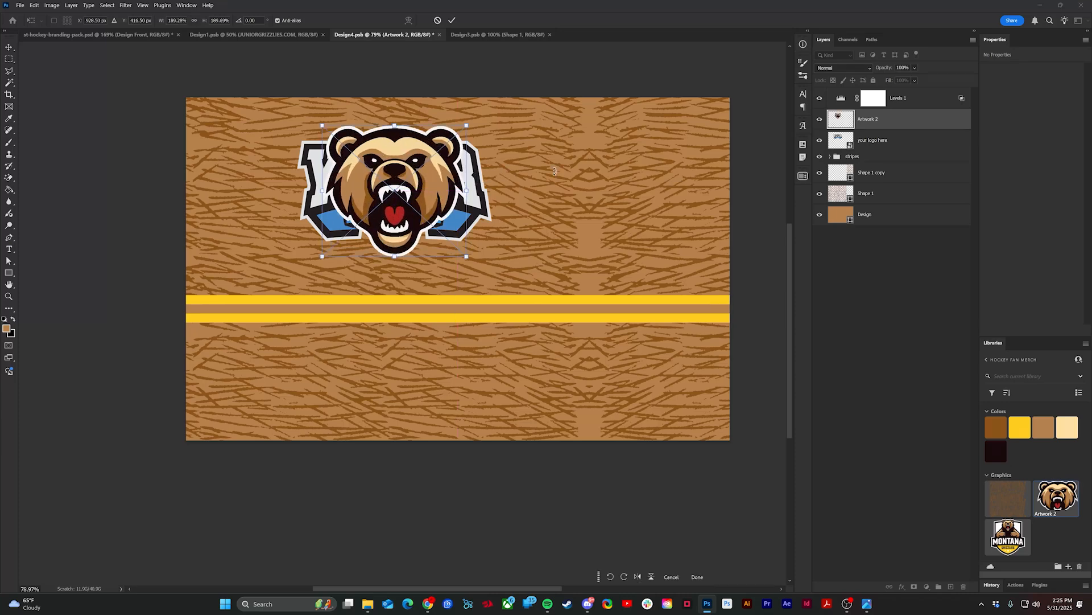
click(899, 150)
key(Delete)
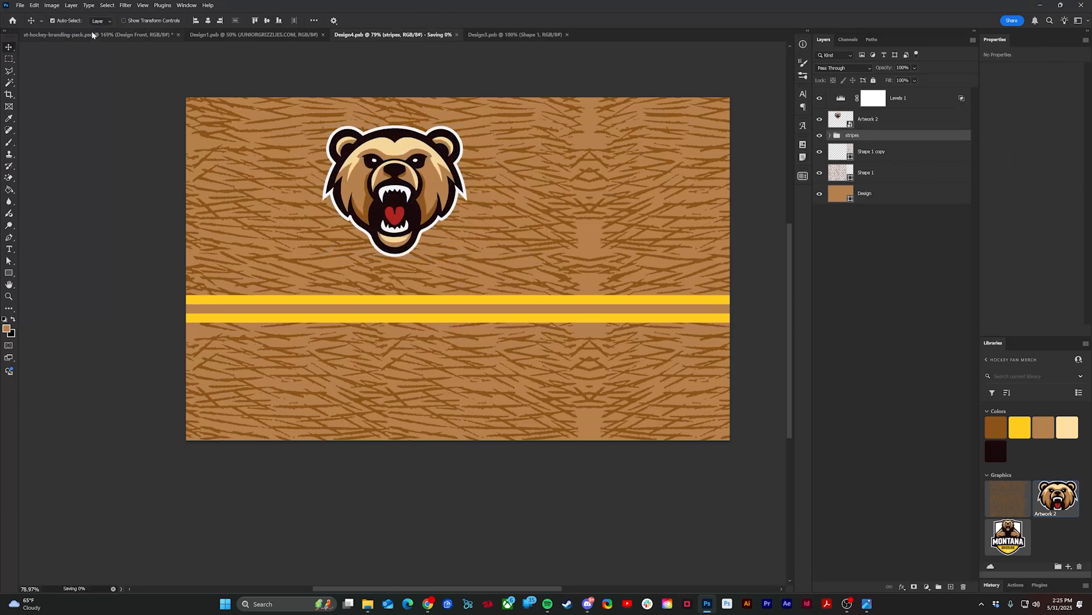
- Return to the main mockup, close the open design documents and collapse the Ice Cleaner Machine group
click(91, 34)
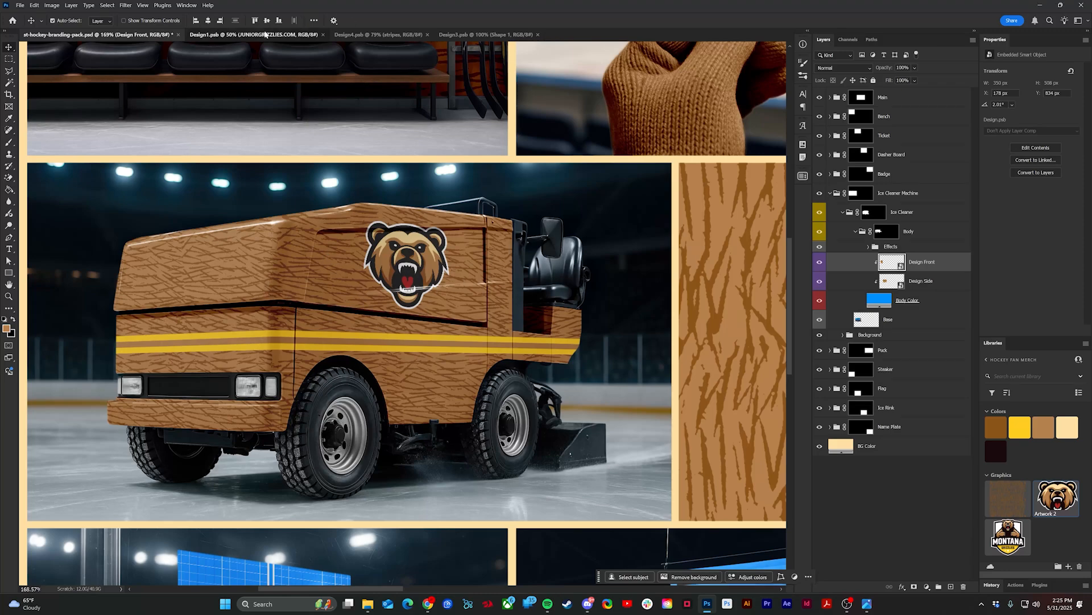
click(322, 35)
click(304, 35)
middle_click(305, 36)
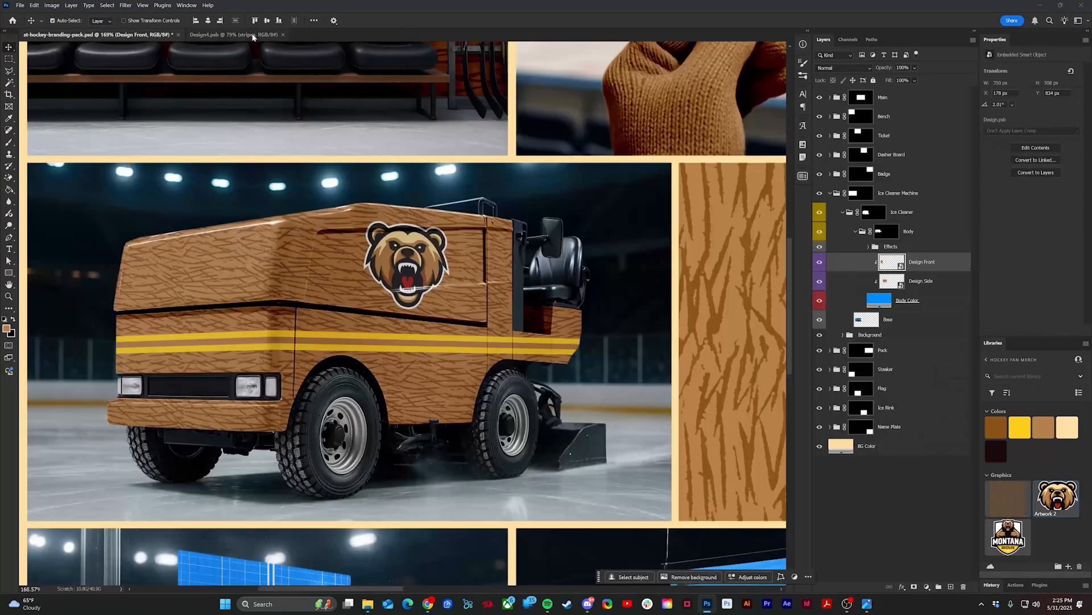
middle_click(254, 37)
scroll(330, 185, down, 4)
scroll(339, 192, down, 3)
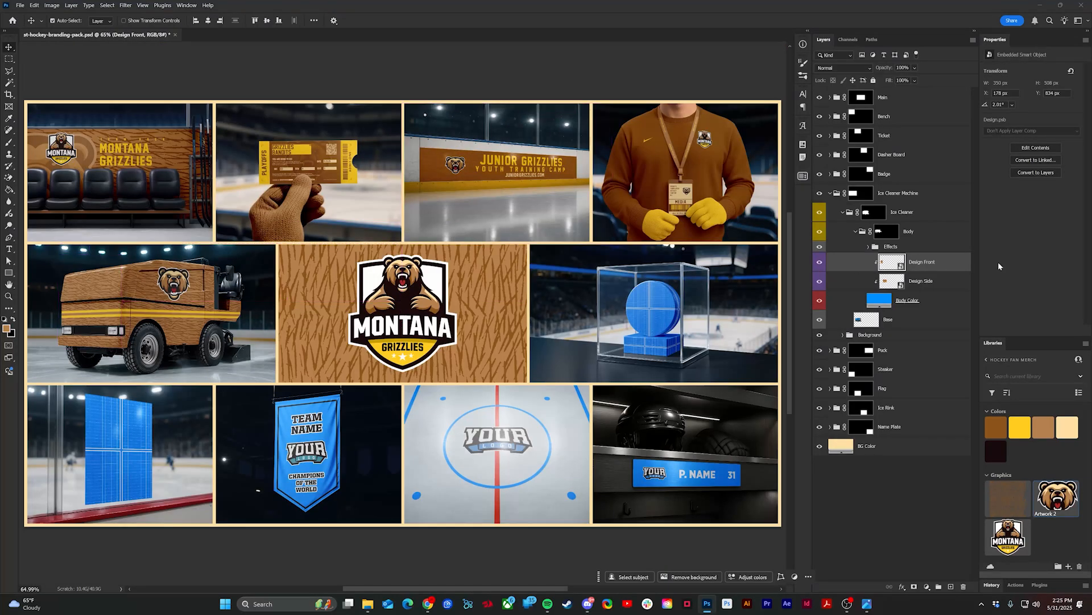
click(830, 194)
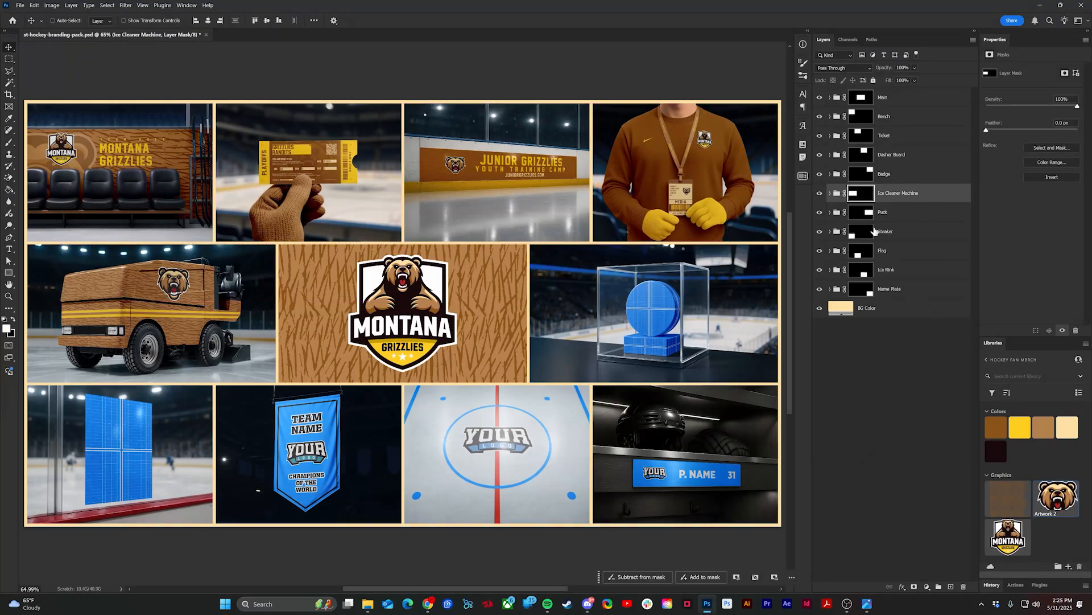
- Expand the Puck group and its subgroups and recolor the Puck Color layer with the library's near-black brown
scroll(711, 327, up, 3)
scroll(711, 327, up, 4)
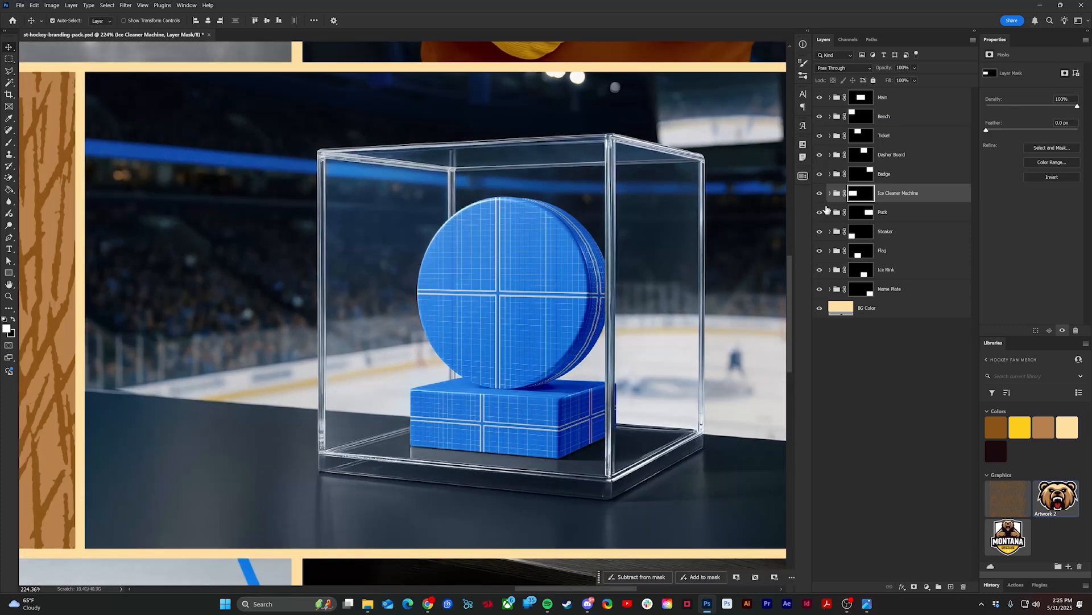
click(829, 213)
click(843, 232)
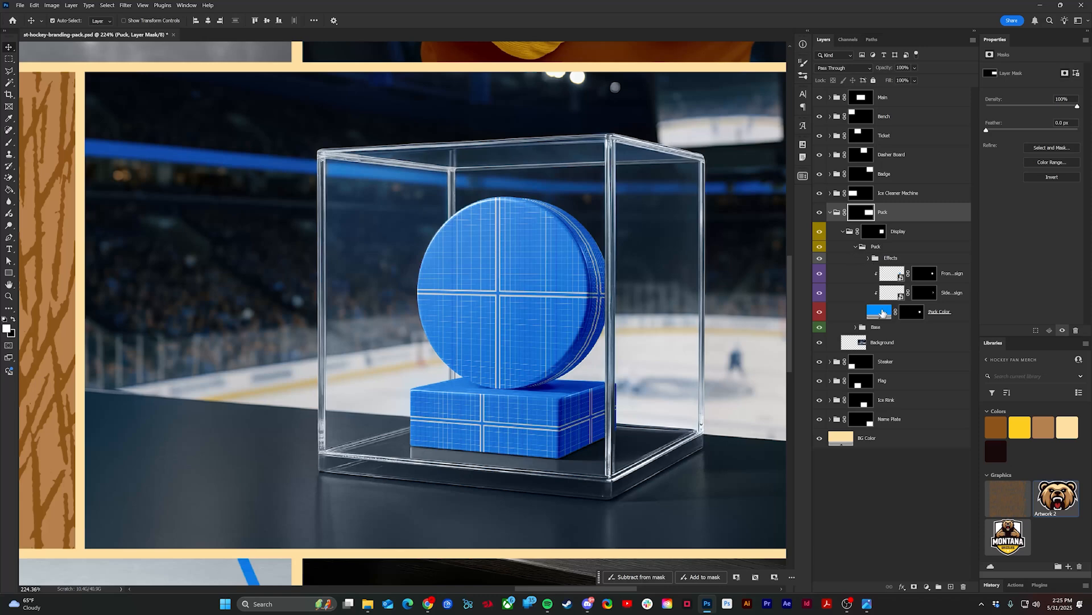
click(881, 313)
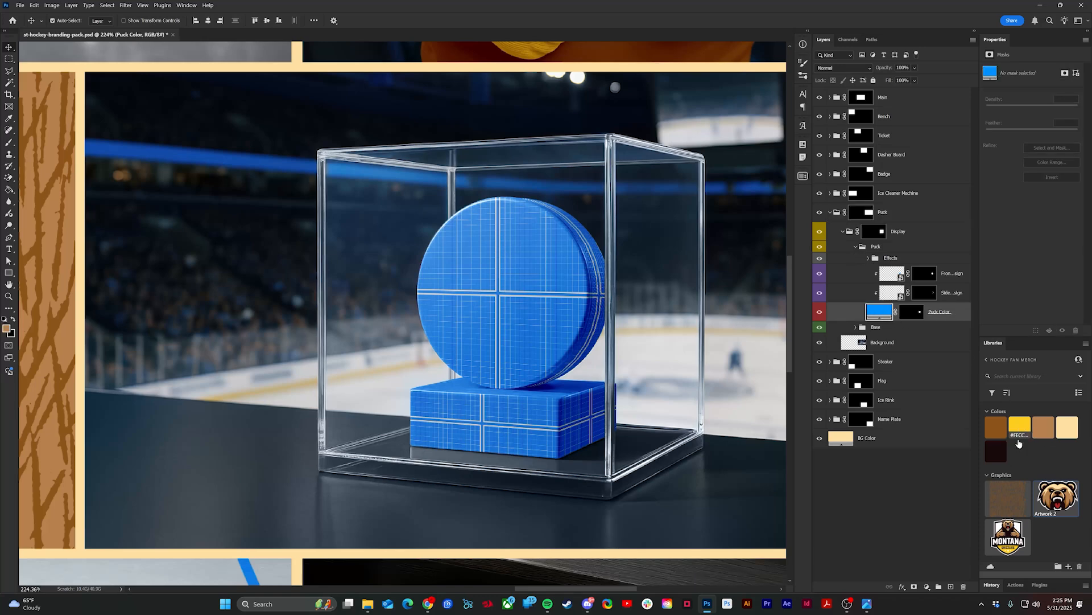
click(995, 451)
- Open the puck's Front Design smart object and delete its placeholder logo and Grid layers
click(887, 276)
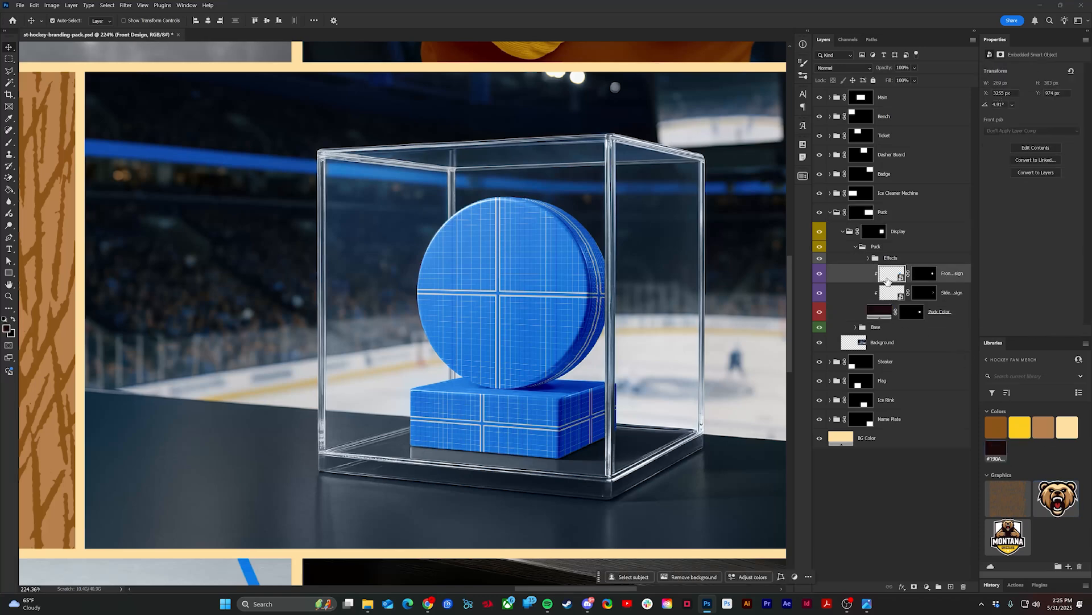
double_click(888, 274)
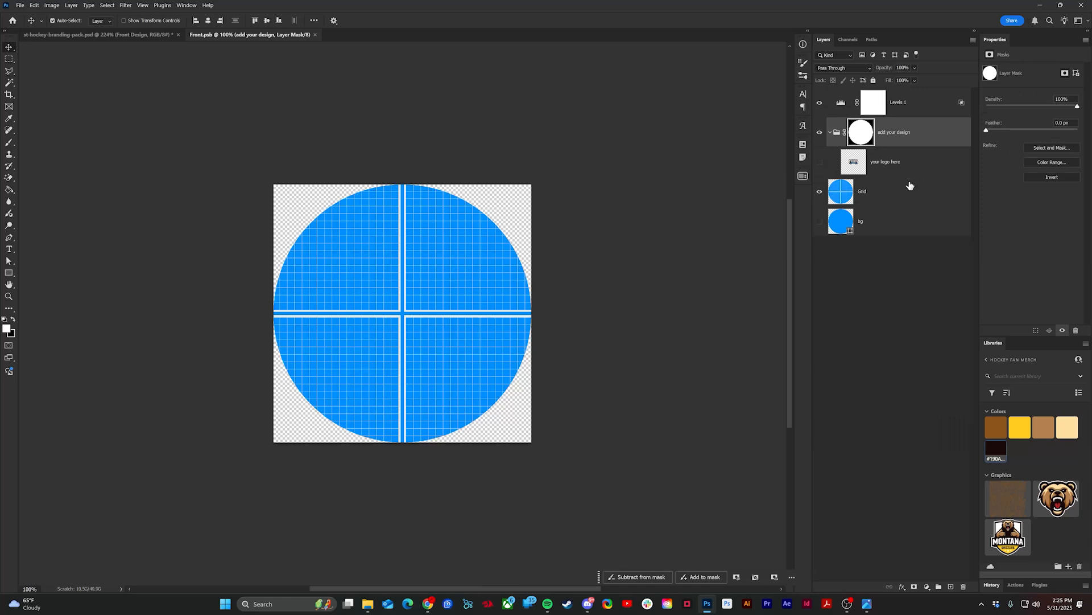
key(Delete)
click(883, 166)
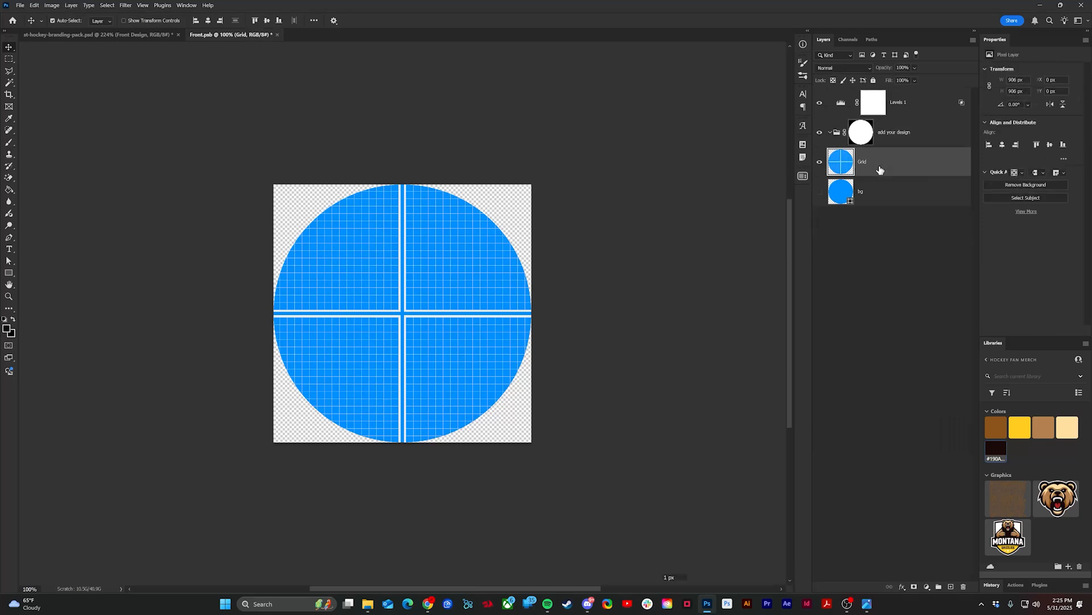
key(Delete)
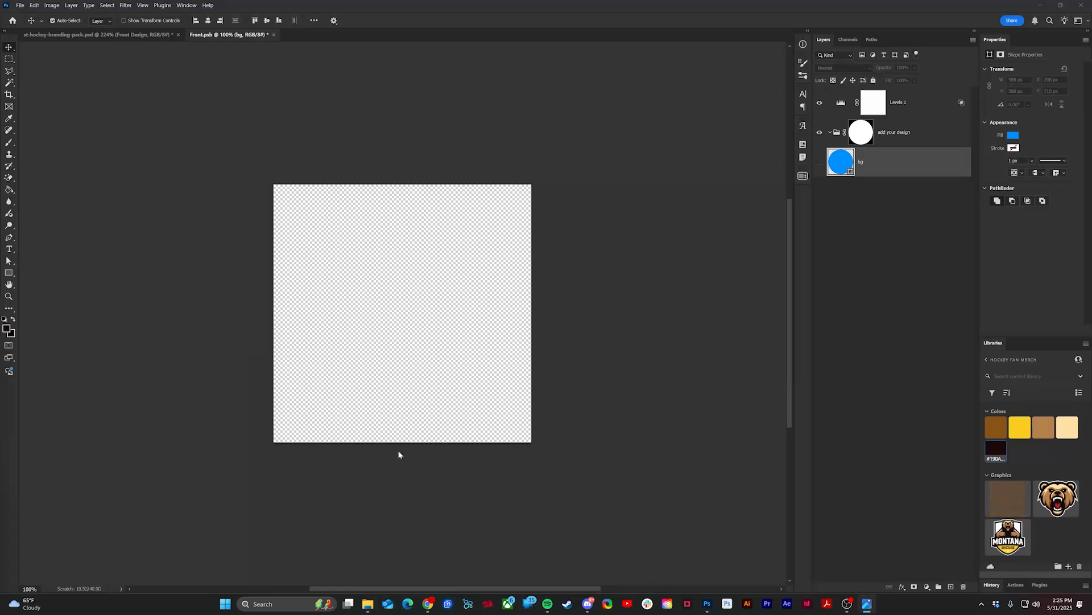
click(956, 346)
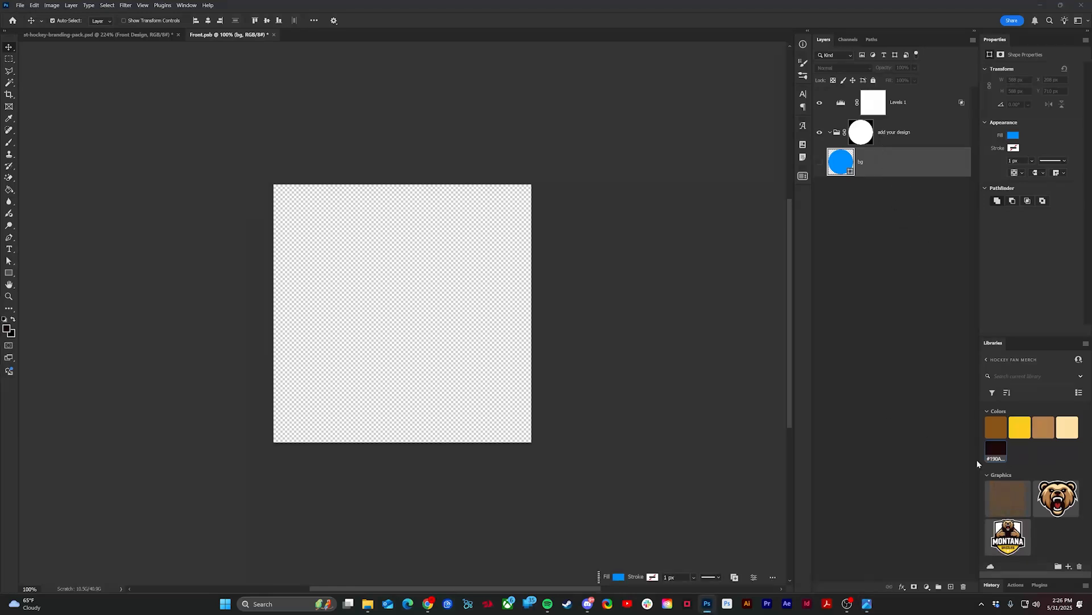
- Place the library's Artwork 1 Montana Grizzlies logo centered at about 518 px wide, keep the blue background hidden, and save and close the design
drag(1007, 536, 866, 168)
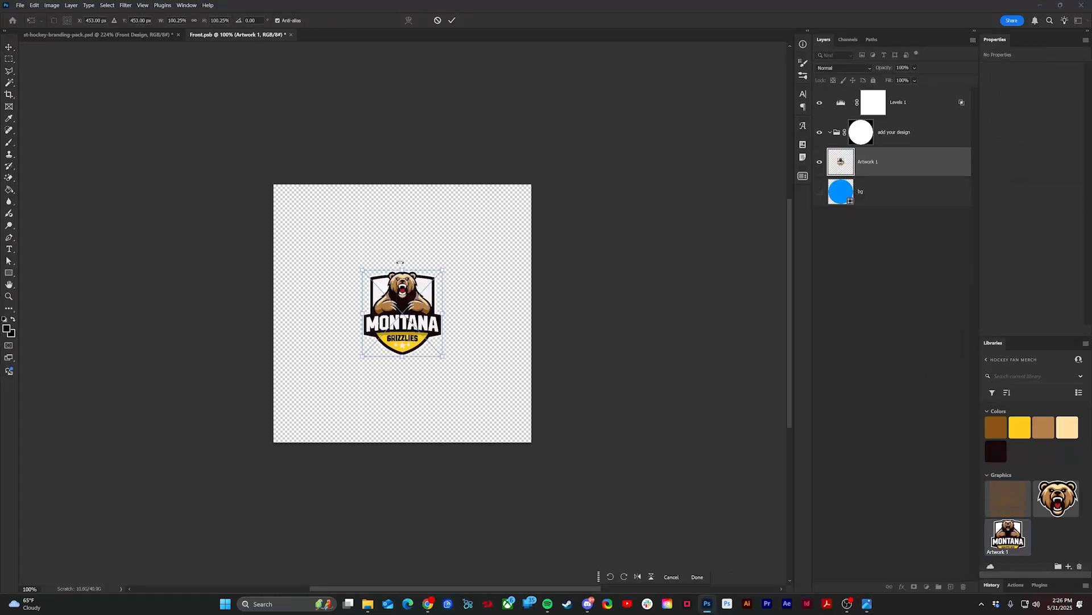
click(820, 193)
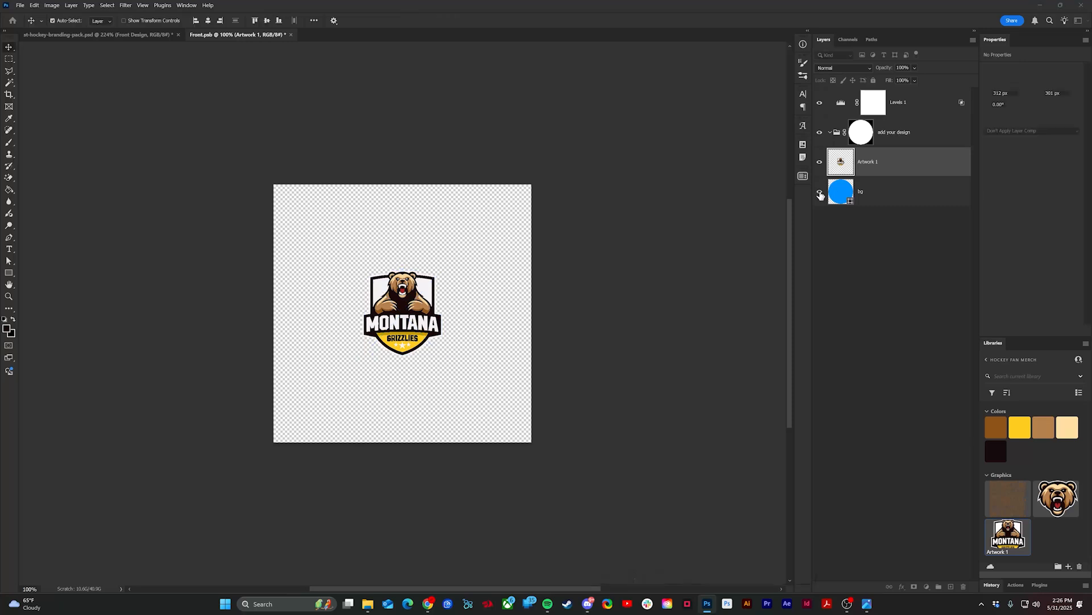
click(820, 193)
key(ctrl+t)
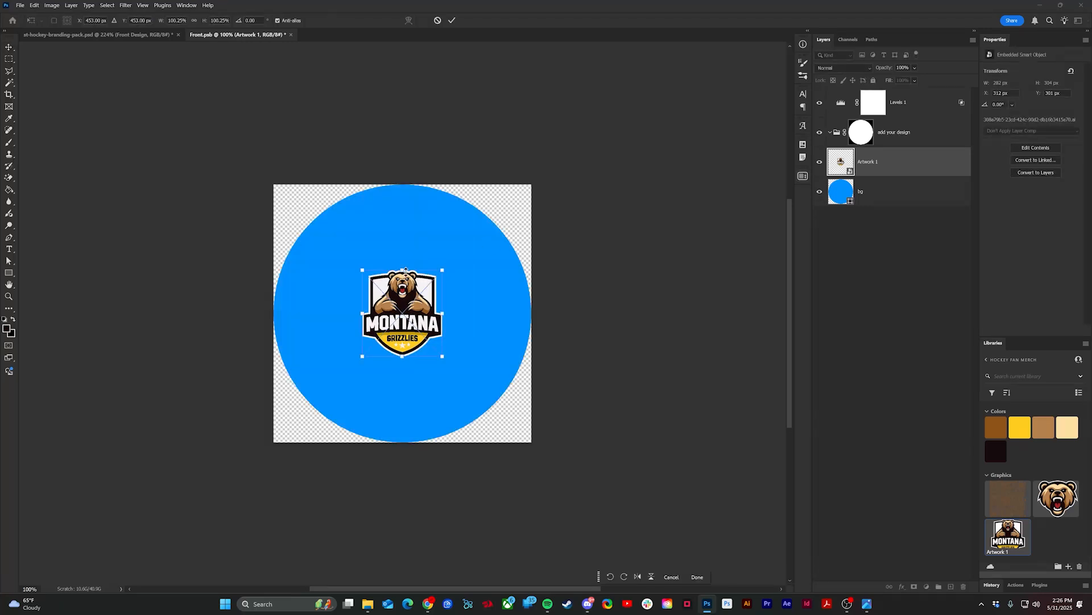
drag(443, 270, 477, 234)
key(Return)
click(820, 192)
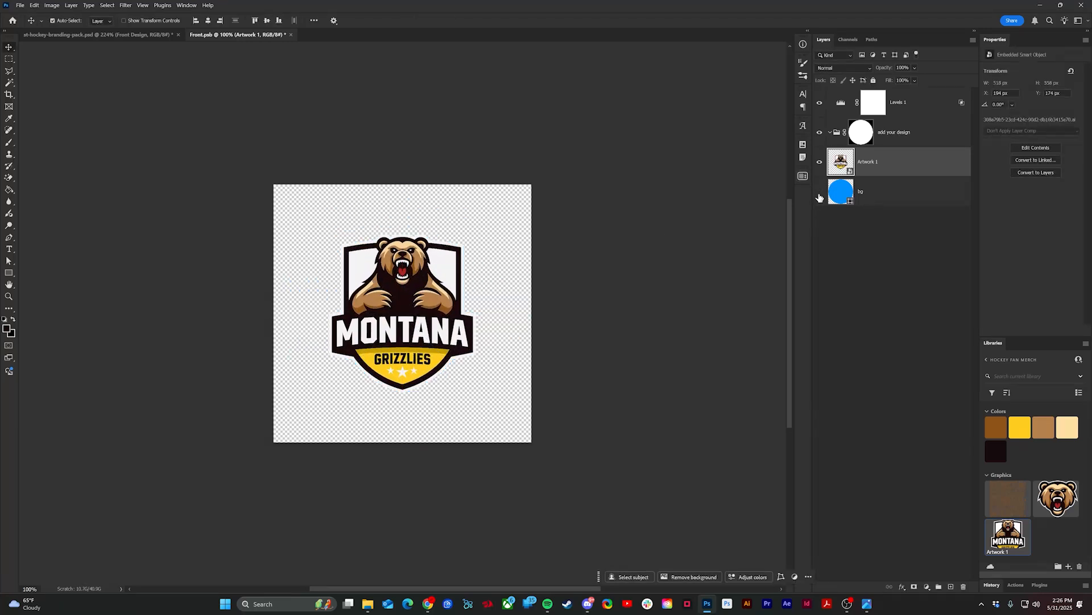
click(291, 35)
click(537, 226)
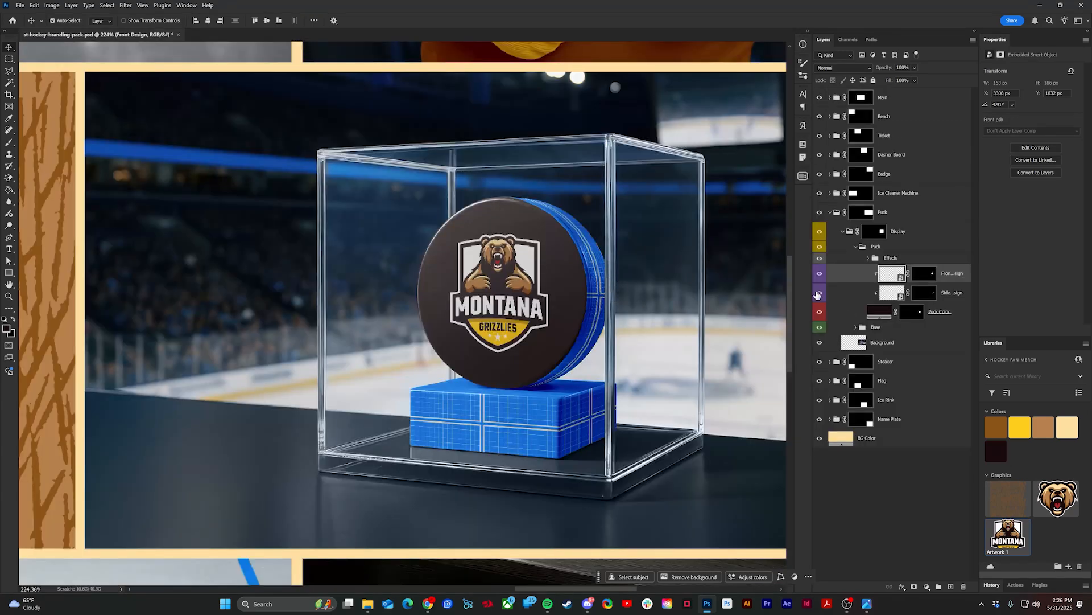
- Hide the puck's side design layer, collapse the inner Puck group and expand the Base group
click(817, 294)
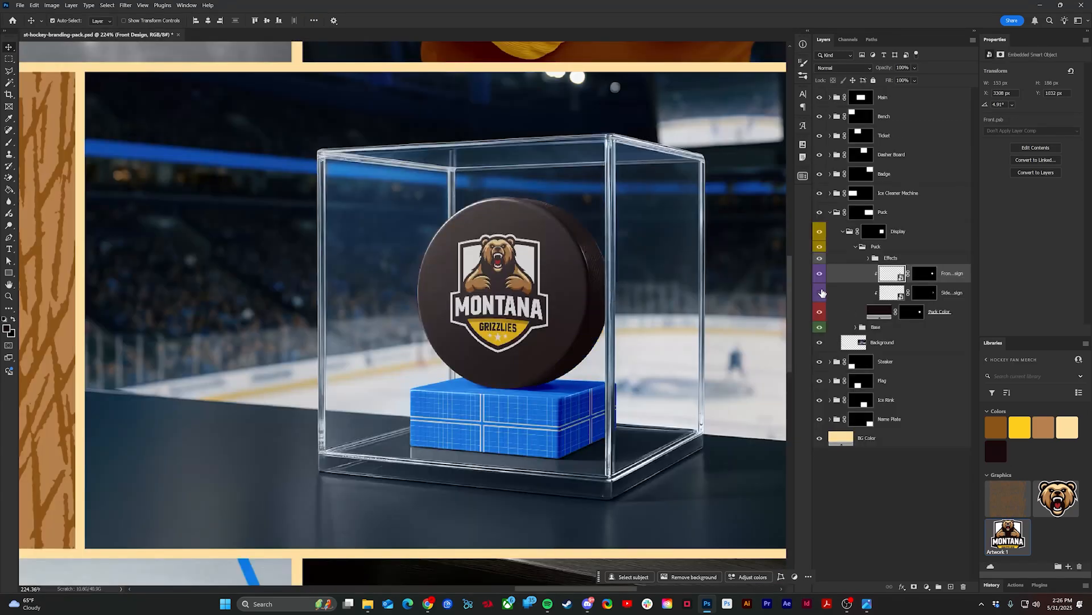
click(819, 293)
click(856, 247)
click(855, 258)
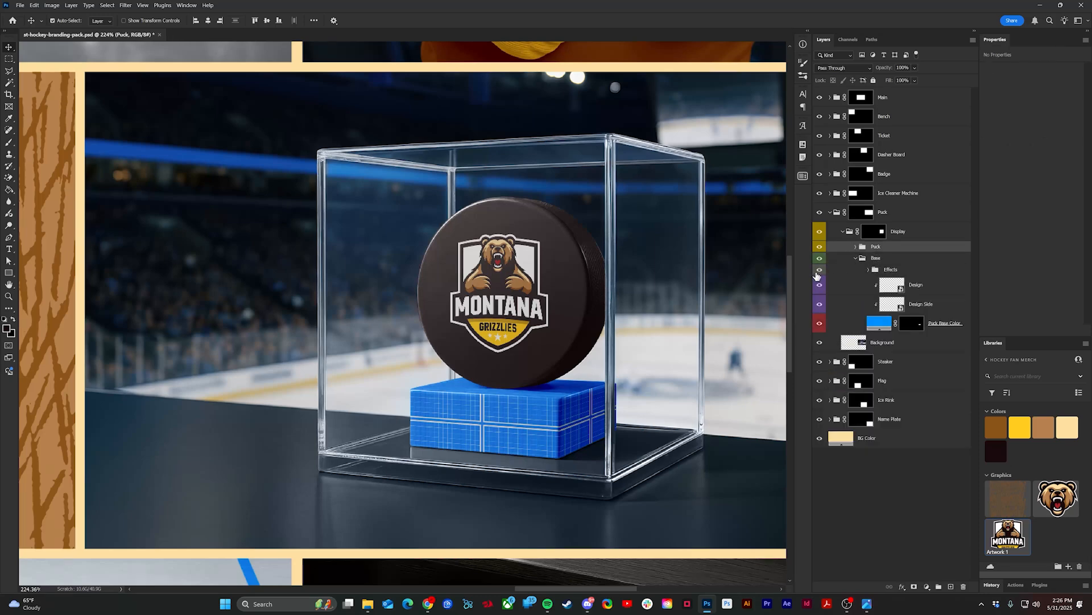
- Open the base's Design smart object, hide its Grid layer and recolor the bg shape with the library's light brown
click(886, 288)
double_click(885, 288)
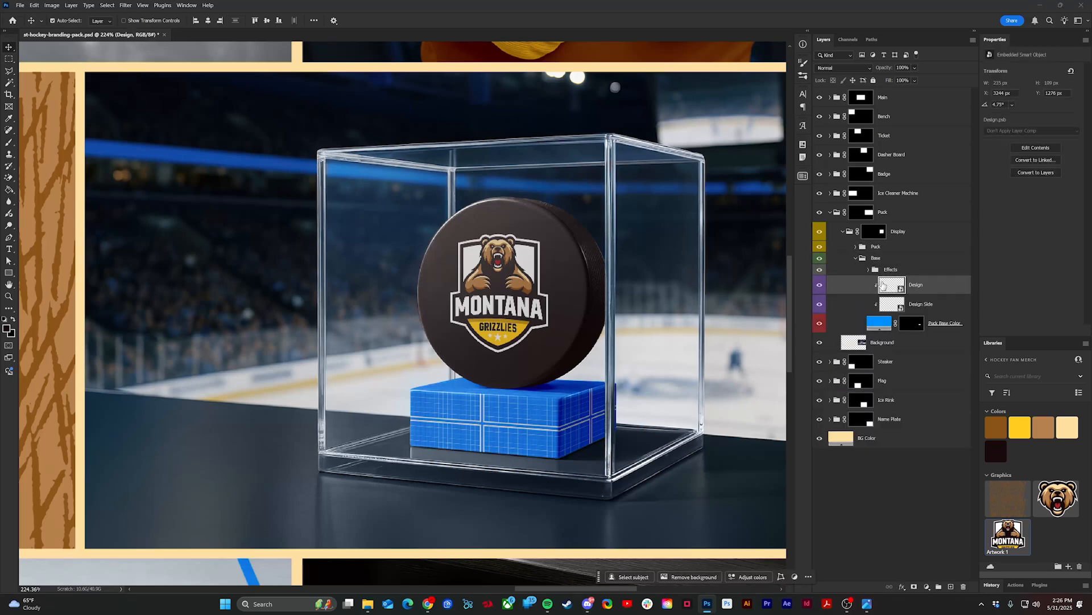
scroll(427, 293, up, 3)
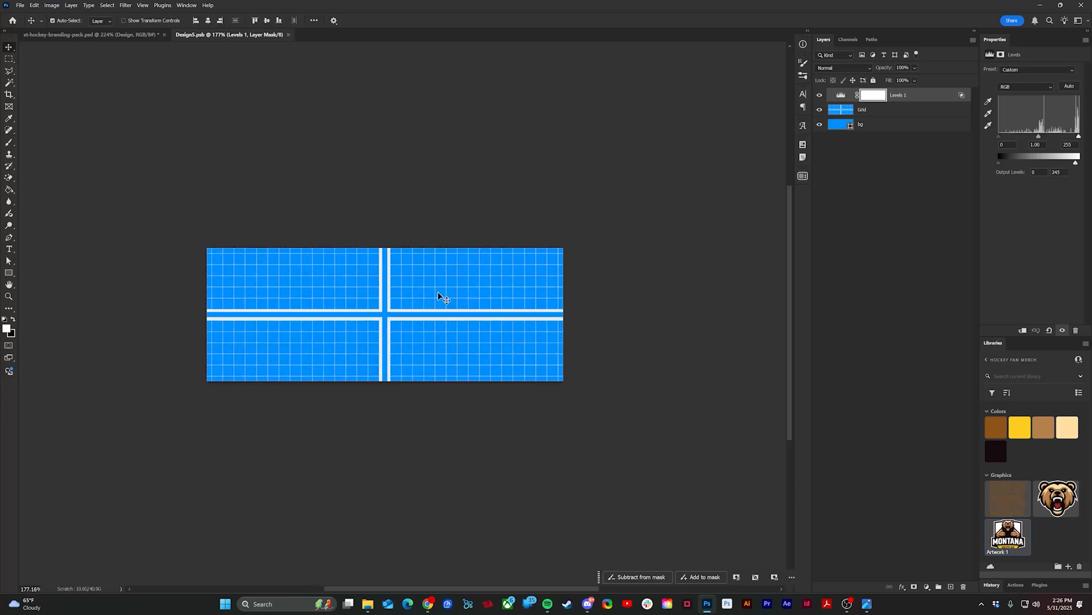
click(820, 109)
click(887, 124)
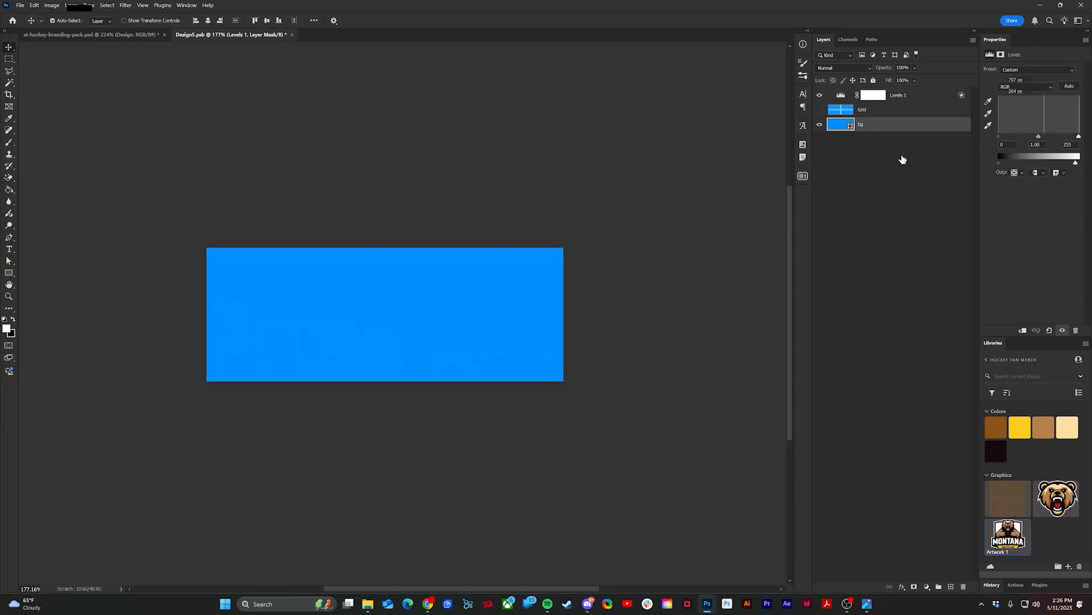
click(1046, 426)
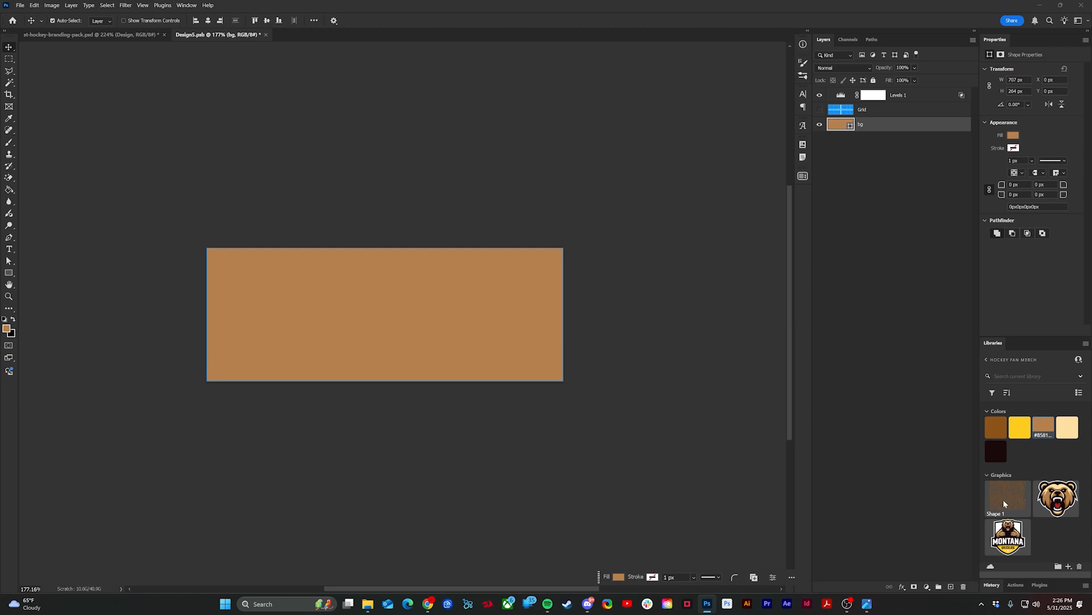
- Add the library's Shape 1 pattern above the bg, rotated 90° and scaled to about 44%, save, and return to the main mockup
drag(1003, 503, 879, 117)
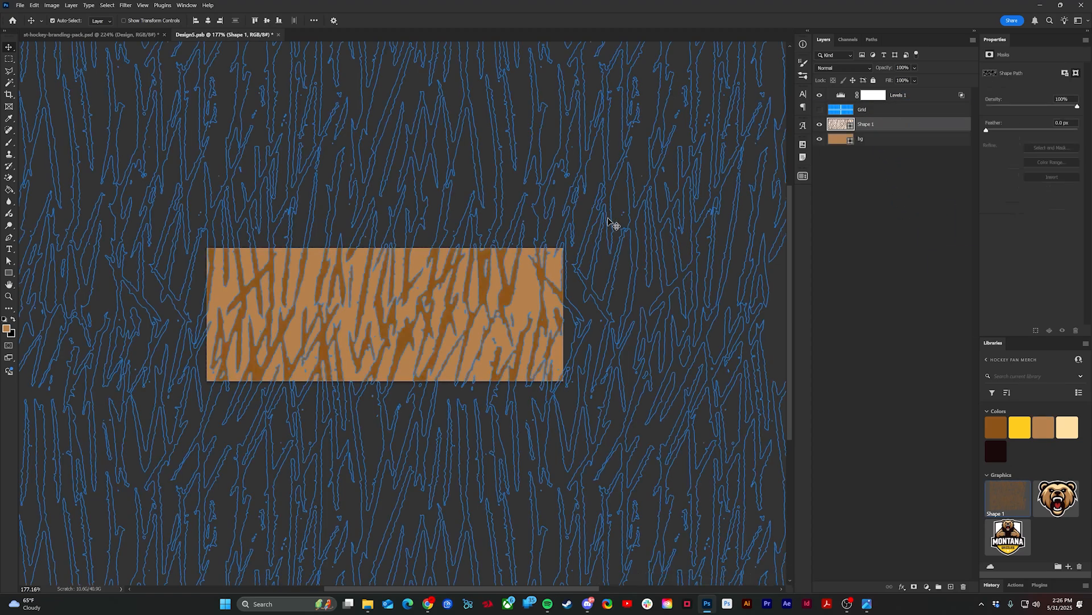
scroll(610, 223, down, 5)
key(ctrl+t)
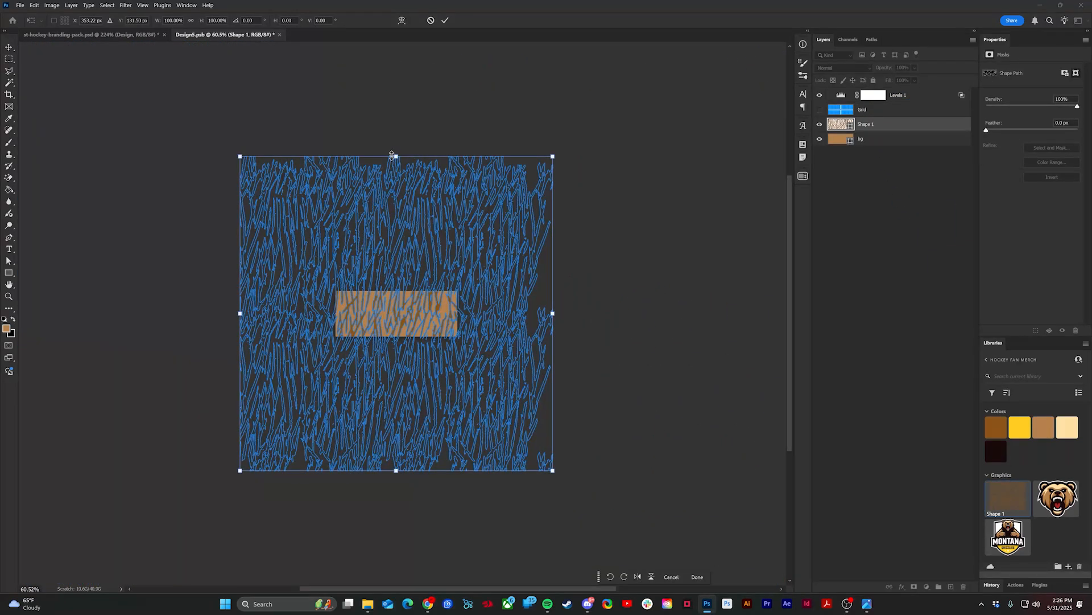
mouse_move(392, 155)
mouse_down()
mouse_move(396, 244)
mouse_move(482, 300)
mouse_up()
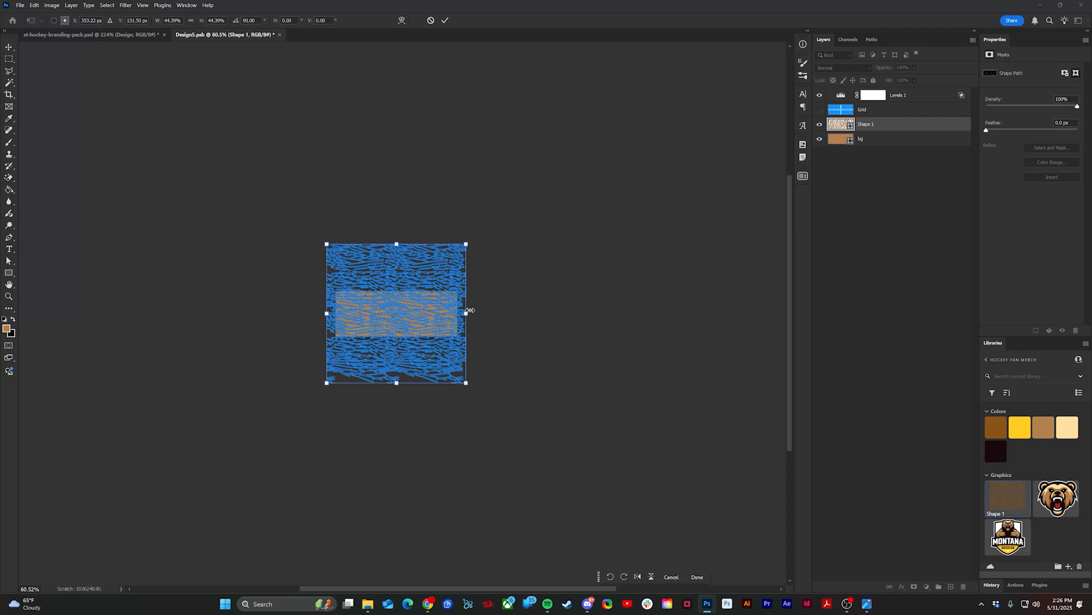
key(Return)
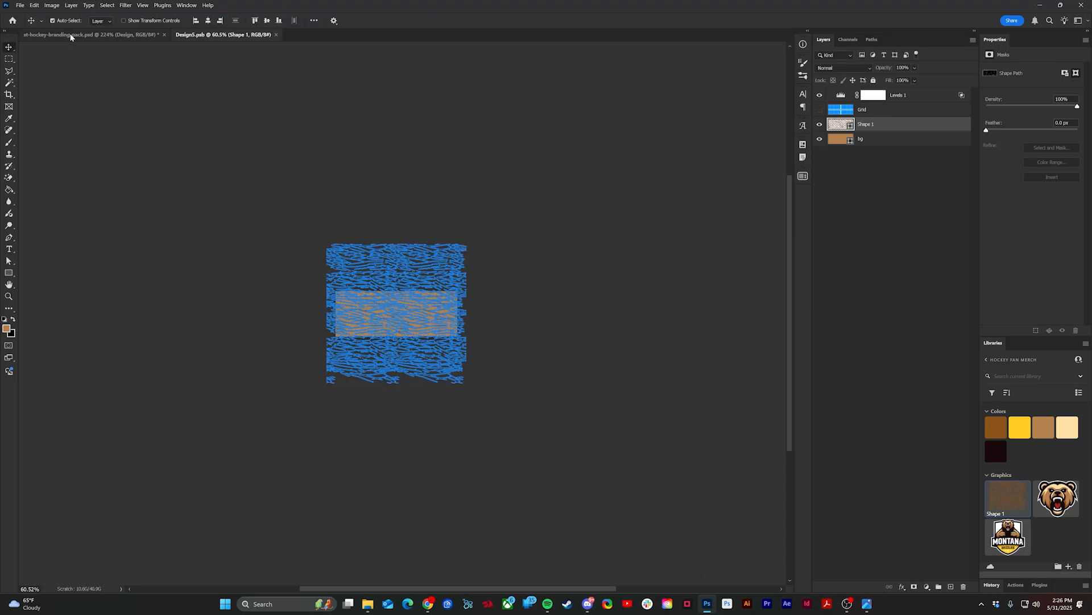
click(71, 35)
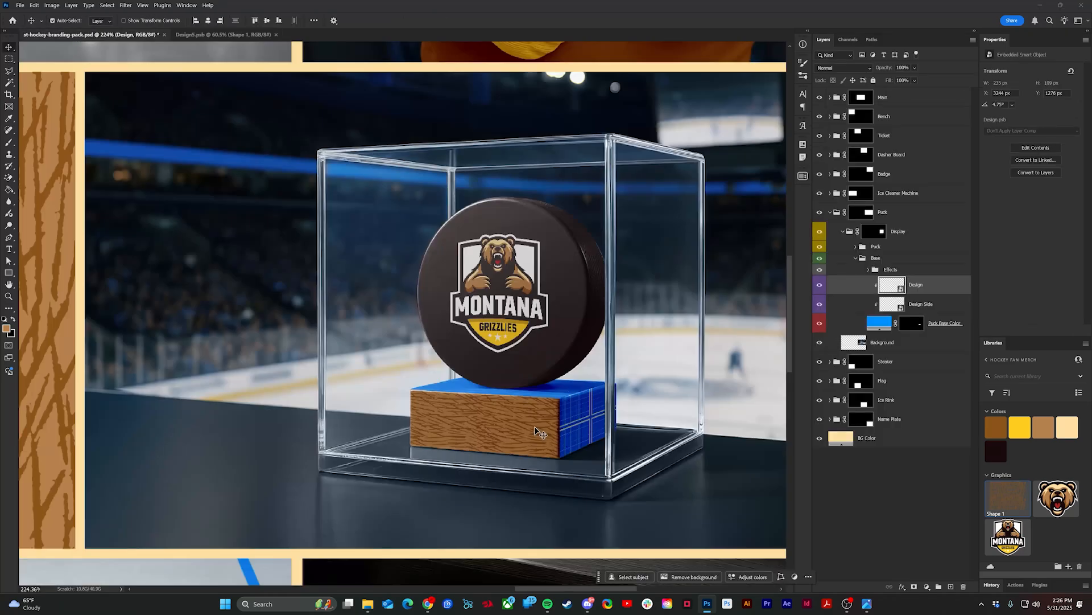
- Open the base's Design Side smart object and copy the Shape 1 pattern into it from the front base design
double_click(901, 309)
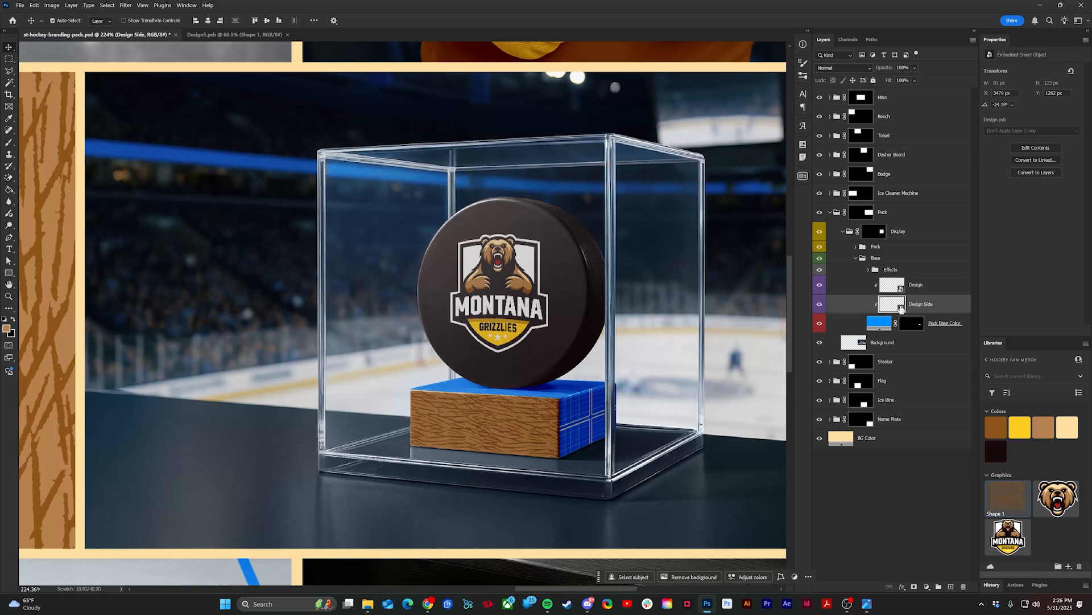
click(224, 36)
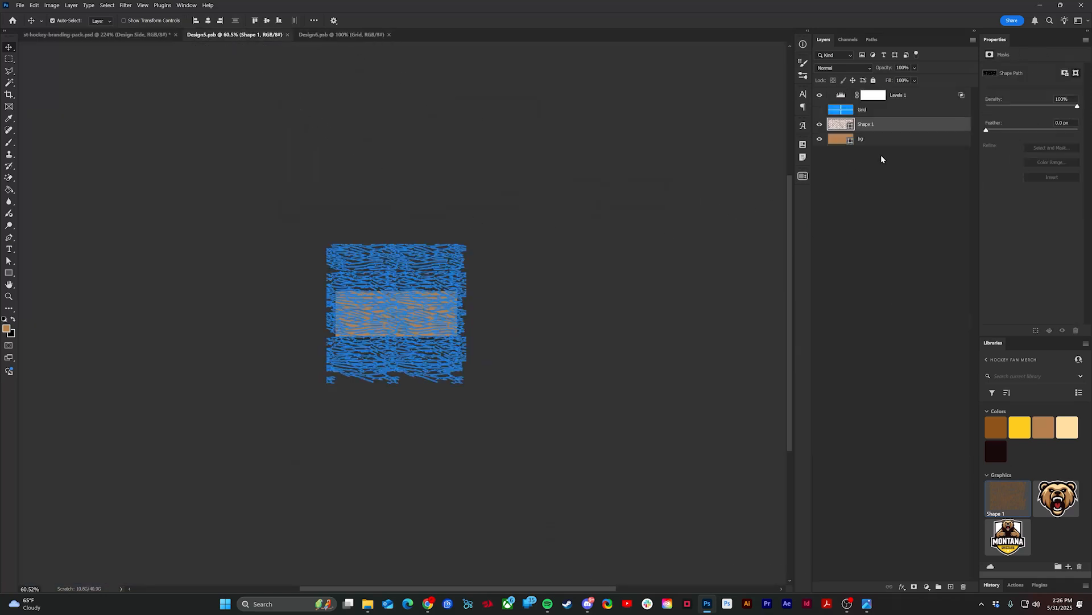
drag(904, 132, 870, 118)
- Delete the side design's Grid layer, recolor its bg light brown, save it and close both base design documents
click(910, 138)
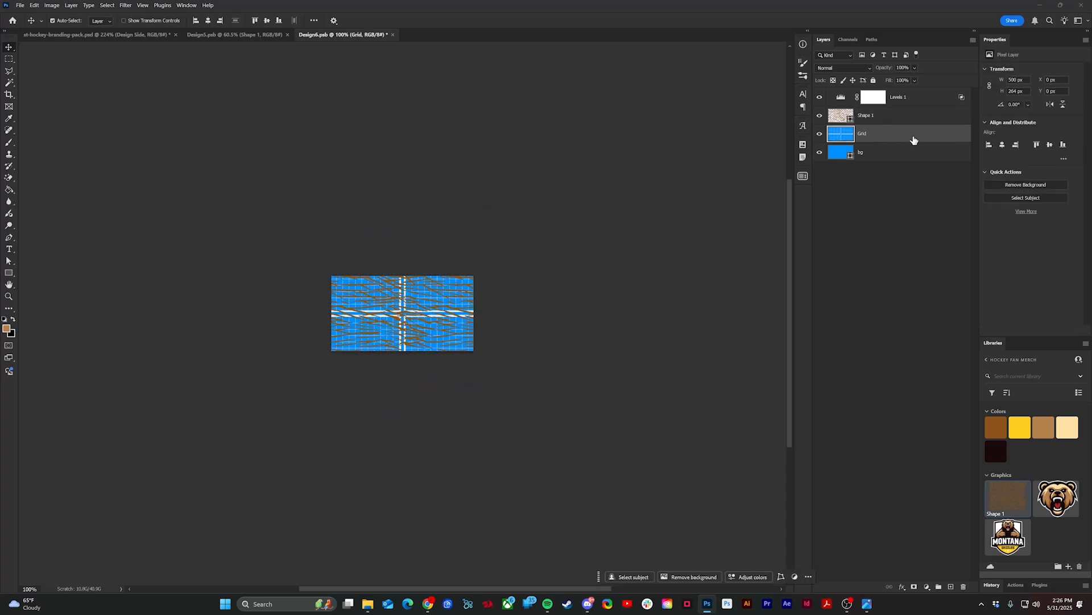
key(Delete)
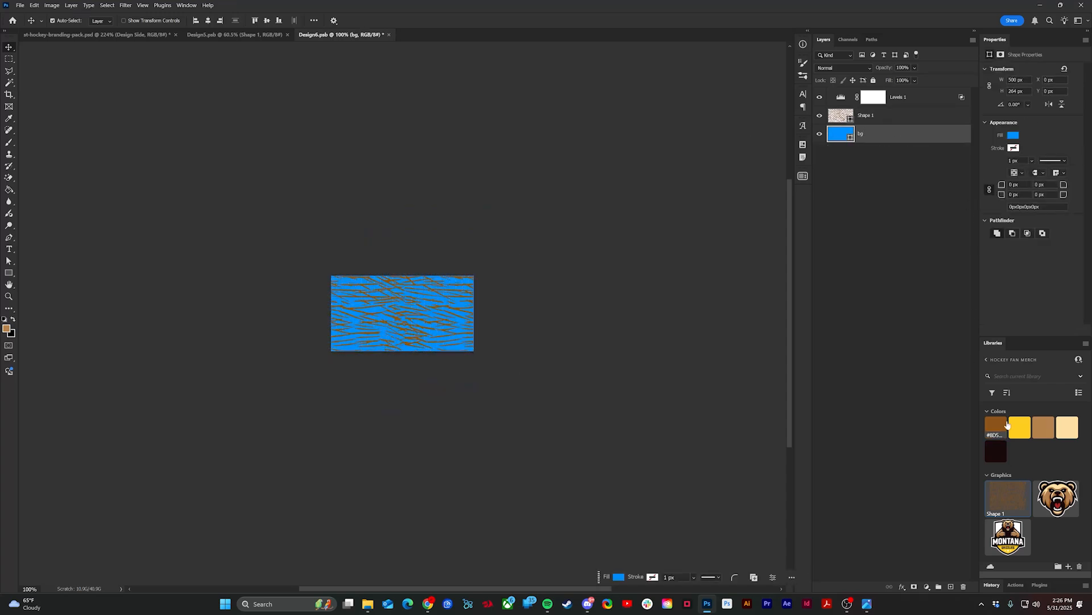
click(1044, 427)
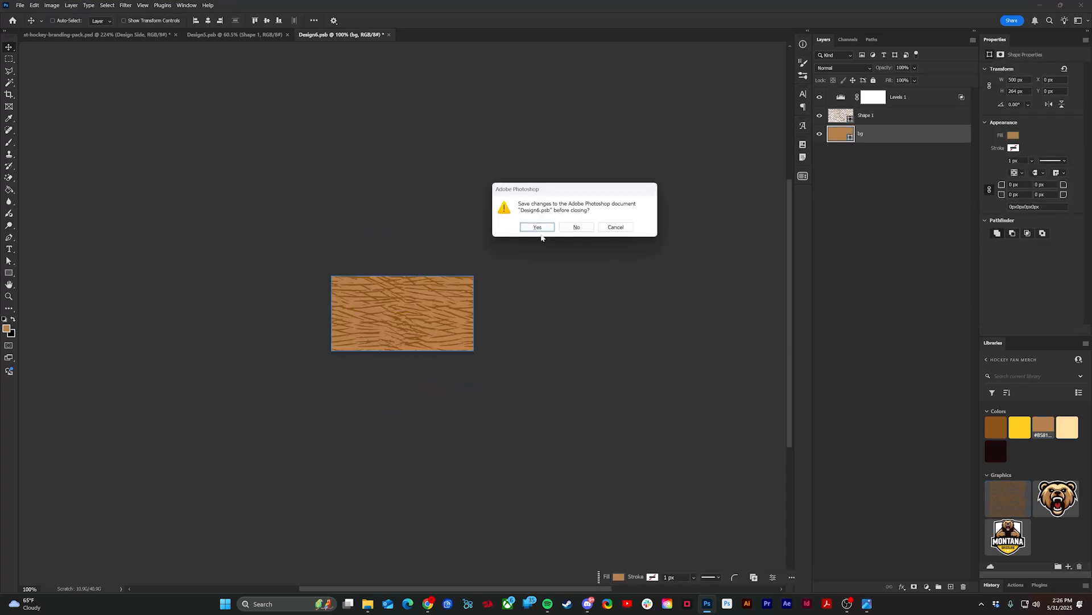
click(540, 229)
key(ctrl+w)
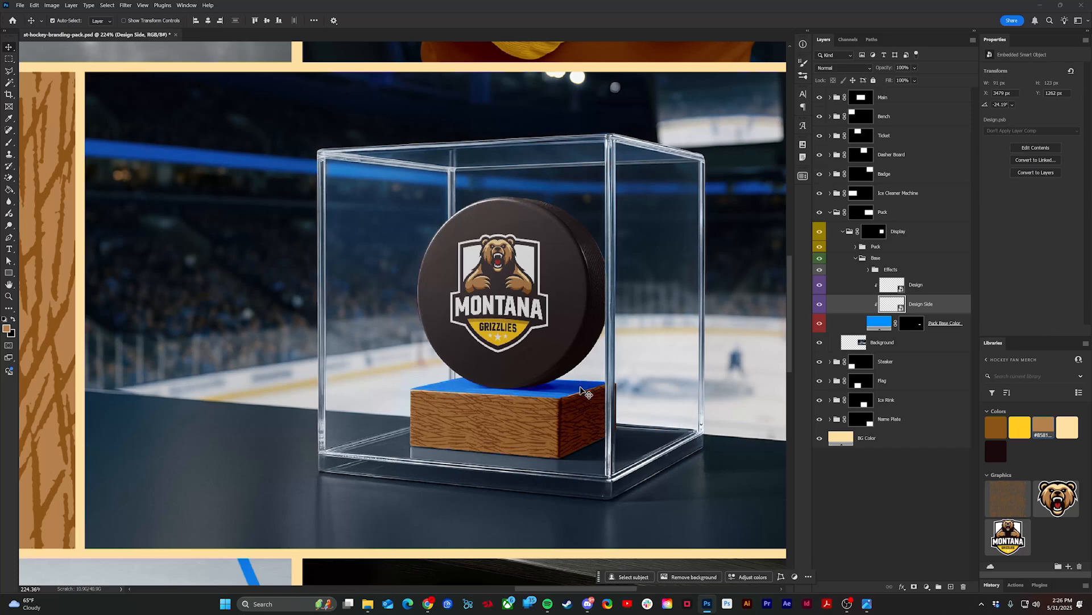
- Recolor the Puck Base Color layer with the library's light brown and collapse the Puck group
click(877, 323)
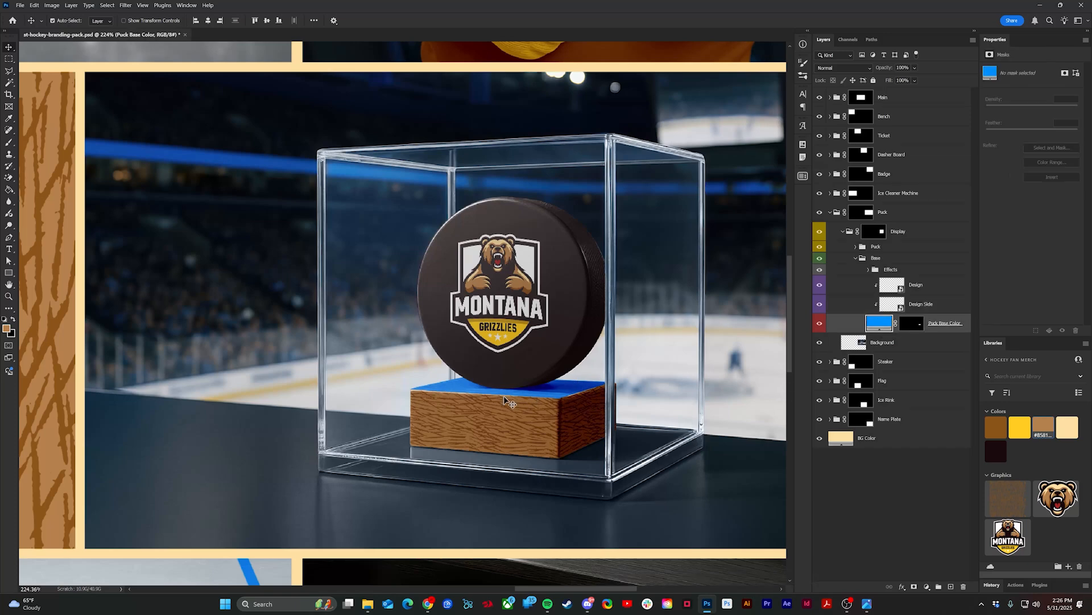
click(1041, 429)
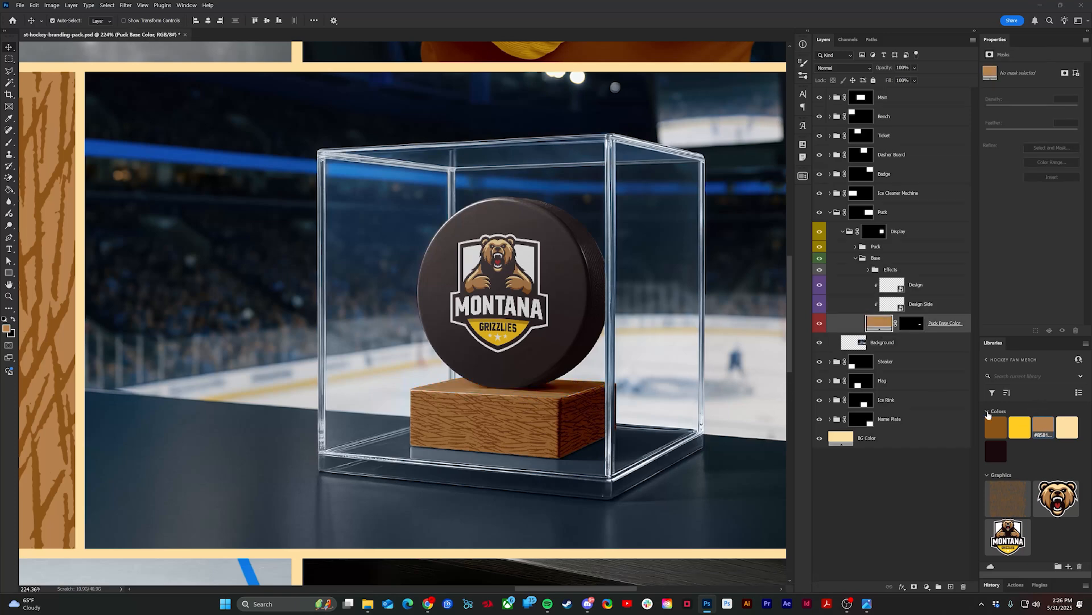
scroll(558, 251, down, 7)
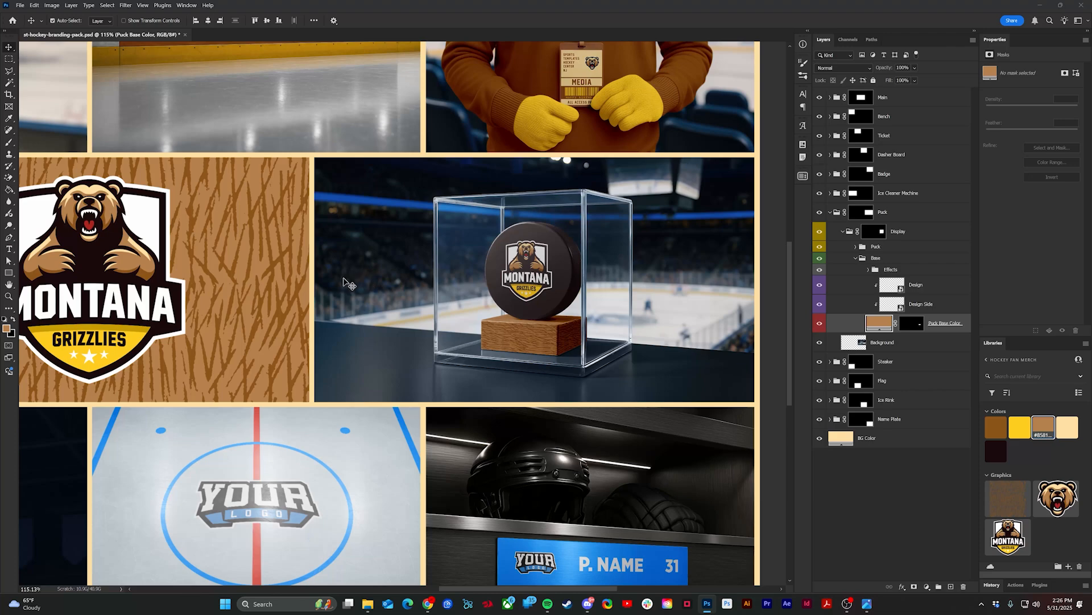
scroll(345, 279, down, 5)
click(830, 213)
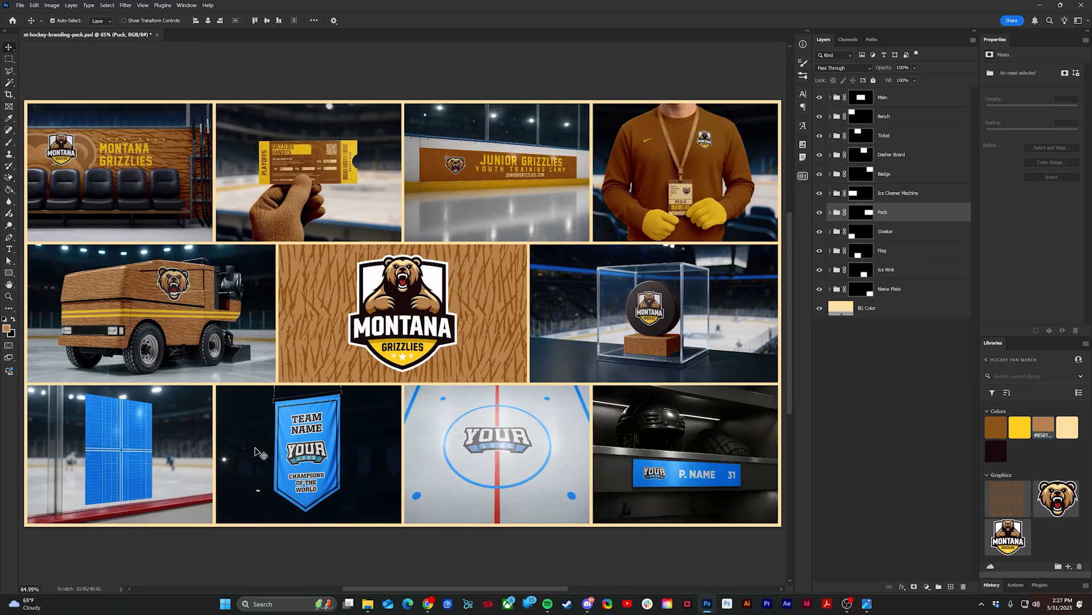
- Expand the Steaker group and open the Design smart object inside its Sticker group
key(ctrl)
click(828, 236)
click(830, 232)
click(843, 251)
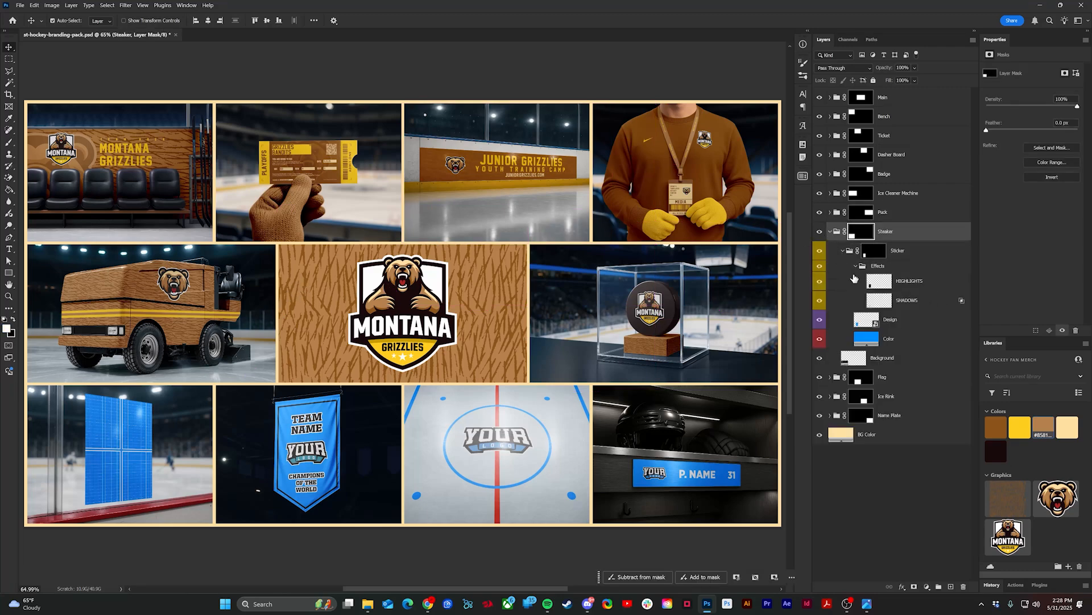
double_click(871, 320)
scroll(377, 303, up, 2)
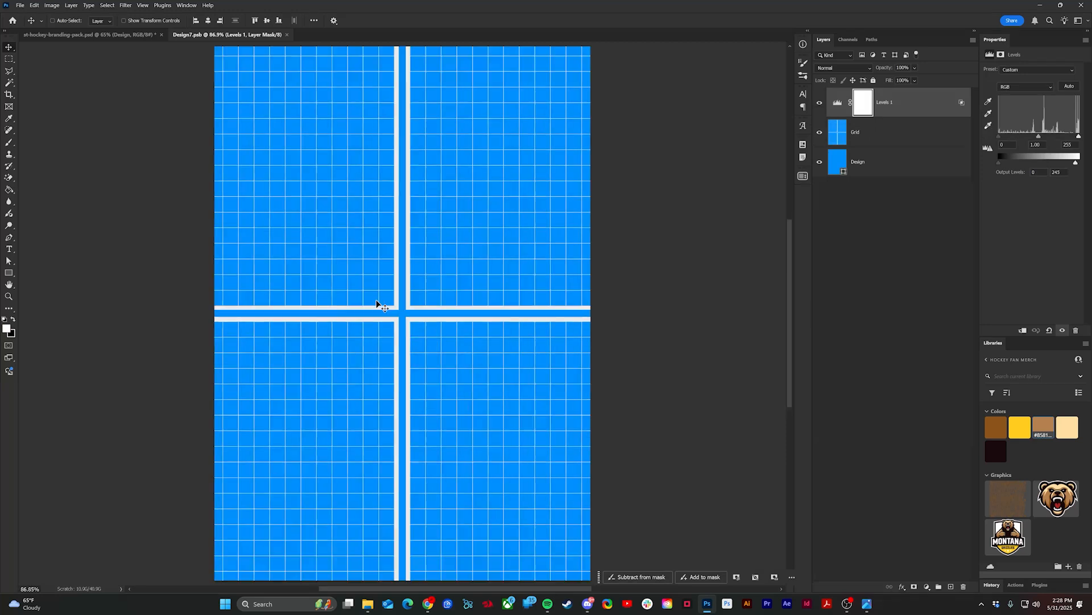
- Delete the sticker design's Grid layer and recolor its Design background with the library's cream color
click(872, 145)
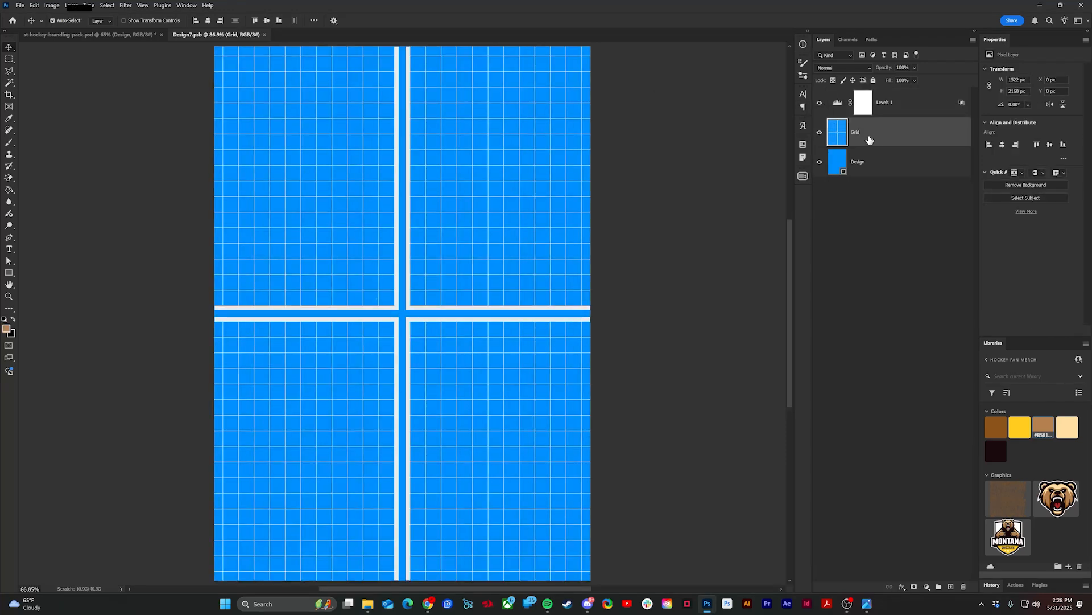
key(Delete)
click(1067, 426)
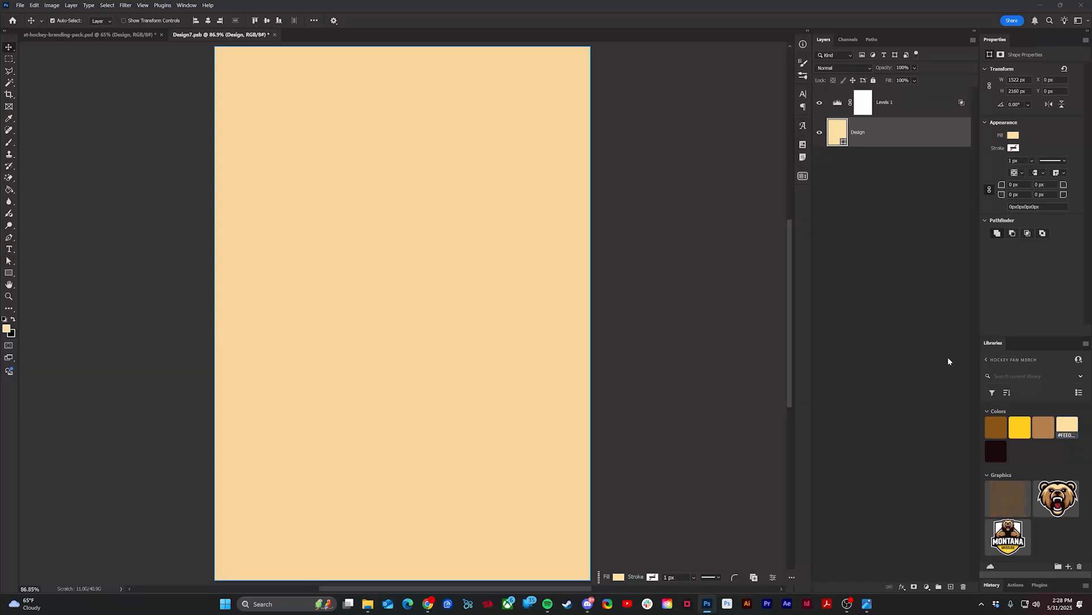
- Draw a rectangle about 1041 × 1302 px in the middle of the sticker and fill it with the library's dark brown
key(u)
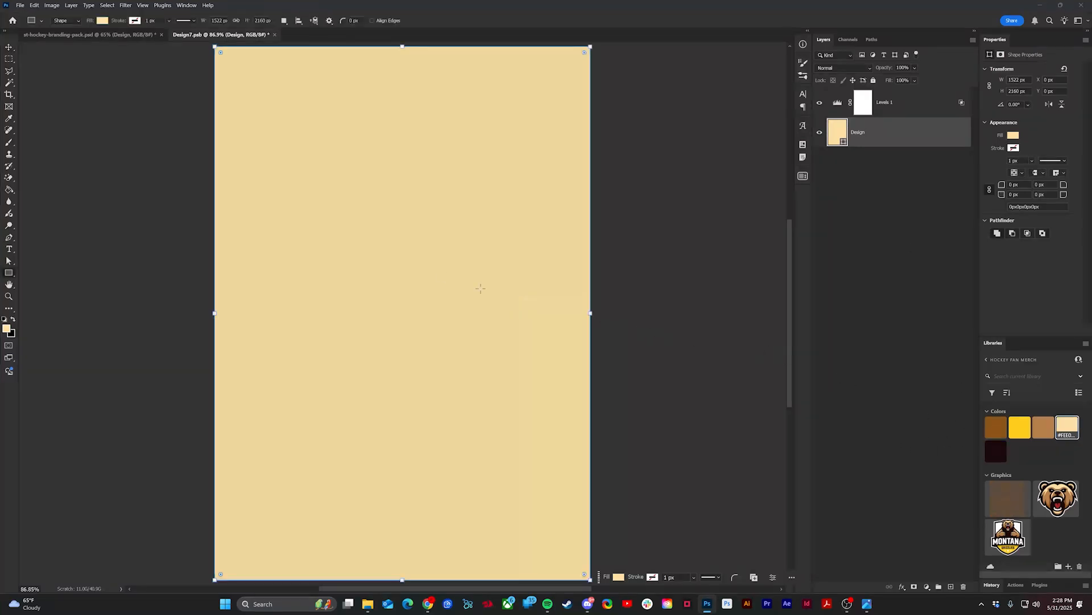
click(9, 274)
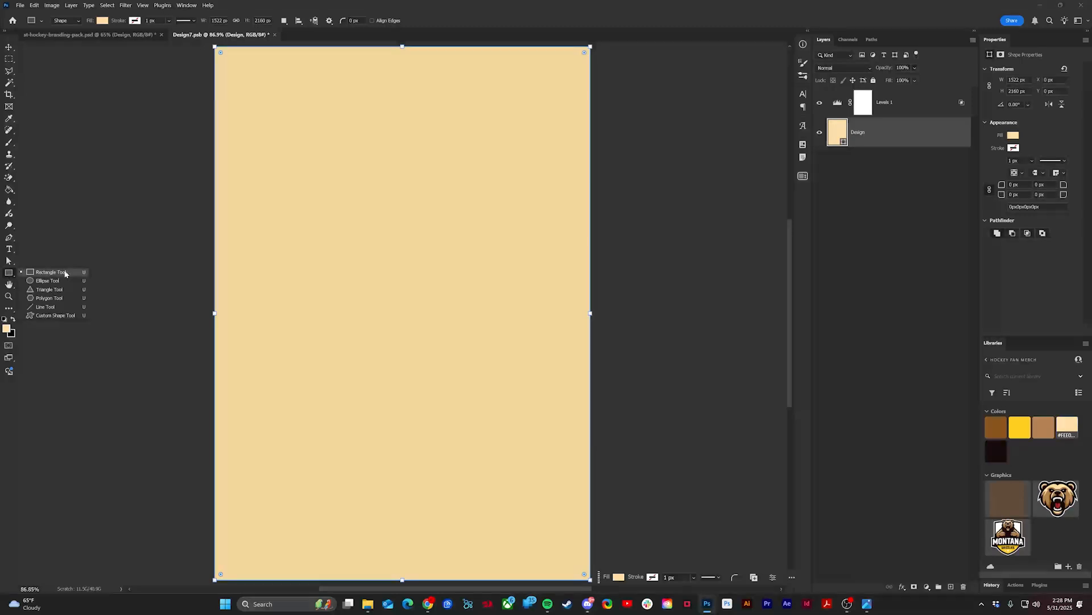
drag(268, 171, 524, 494)
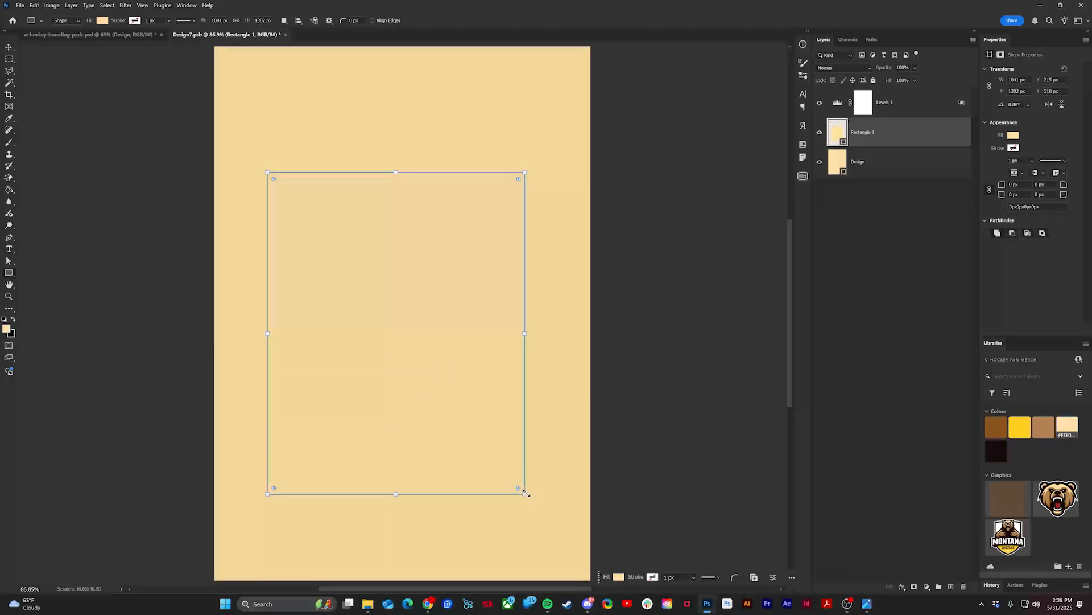
click(997, 427)
key(v)
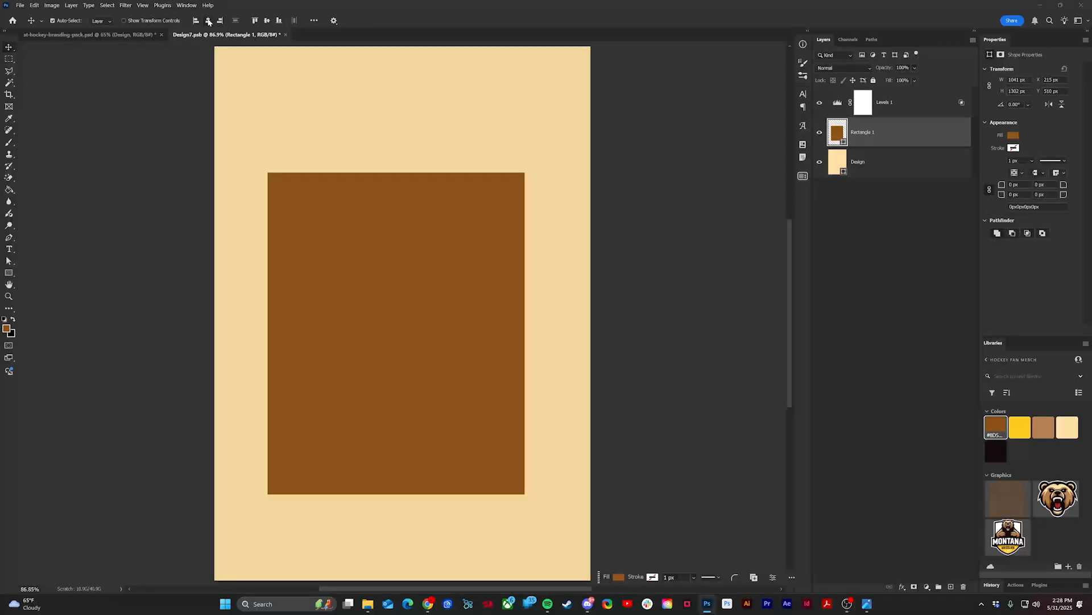
- Center the brown rectangle horizontally on the sticker and enlarge it to about 112%
drag(467, 371, 473, 371)
key(ctrl+t)
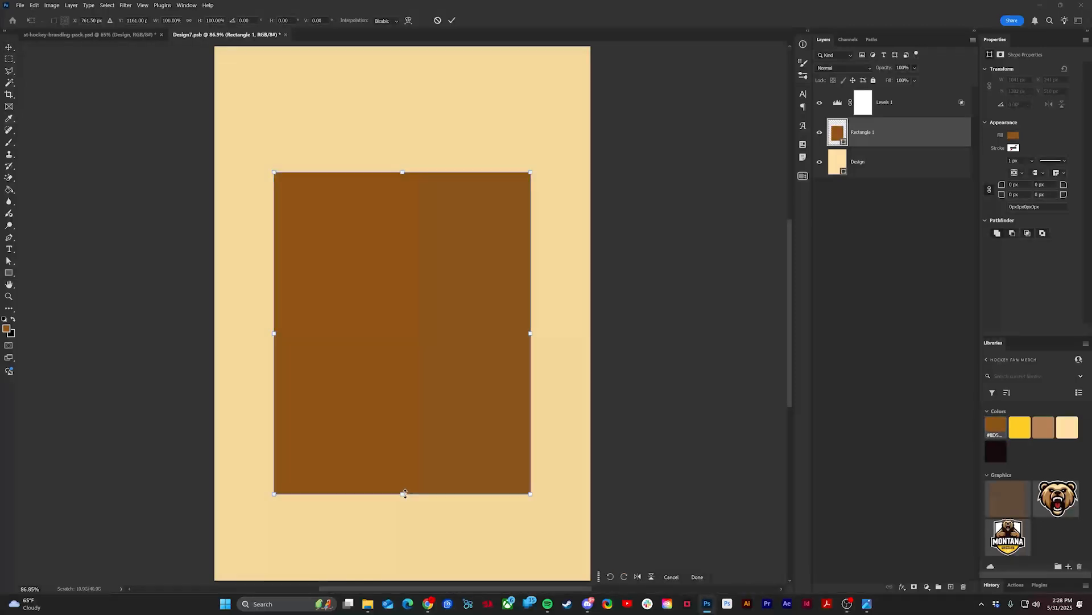
drag(404, 493, 408, 530)
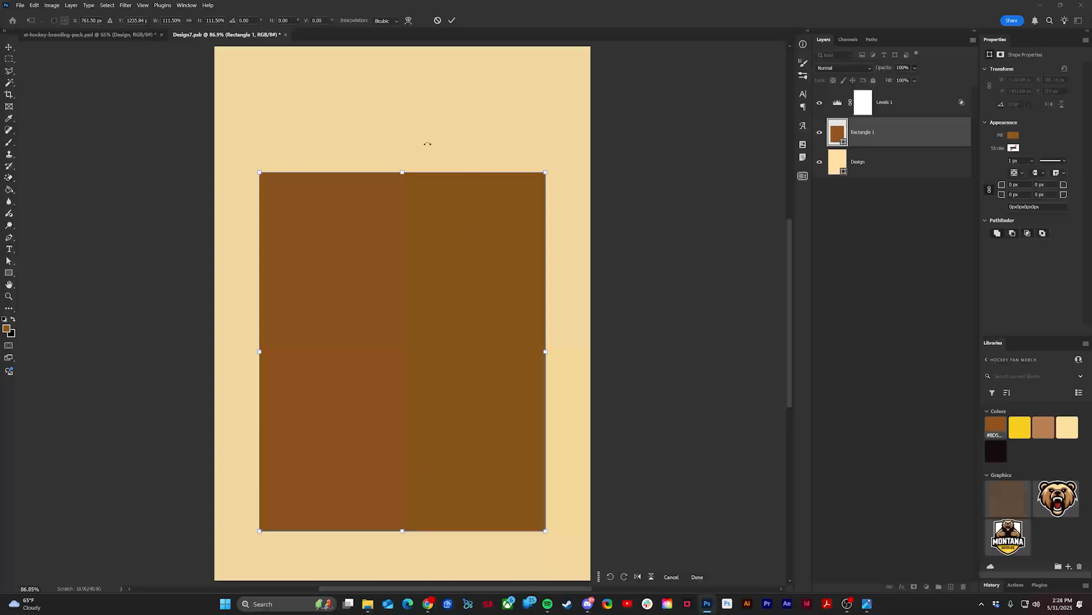
drag(413, 168, 413, 166)
key(Return)
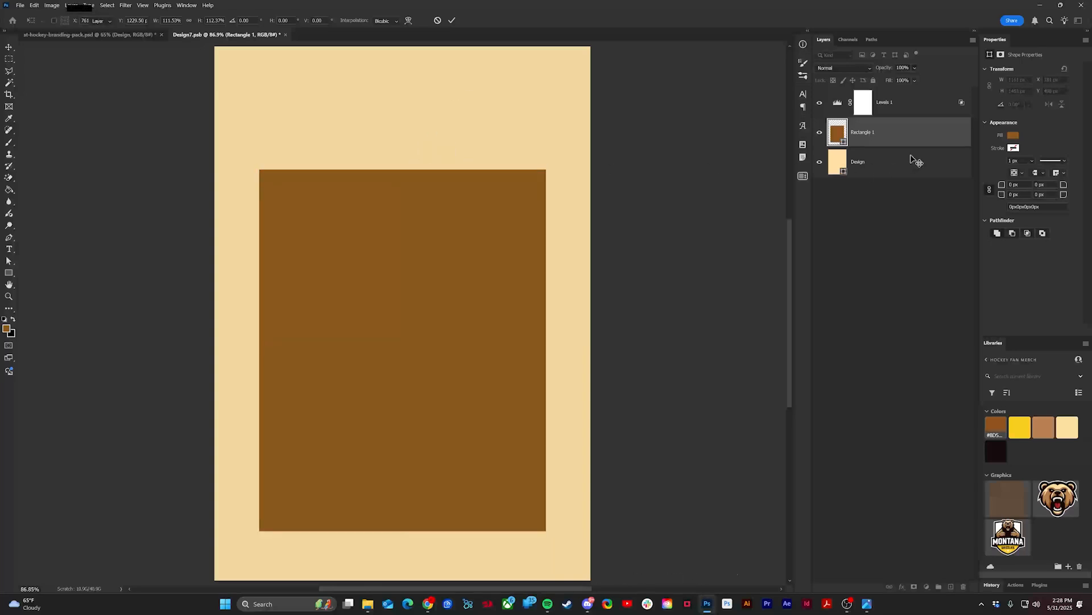
- Duplicate the brown rectangle and flatten the copy into a strip about 1161 × 63 px, just above the original with a narrow gap
key(ctrl+j)
key(ctrl+t)
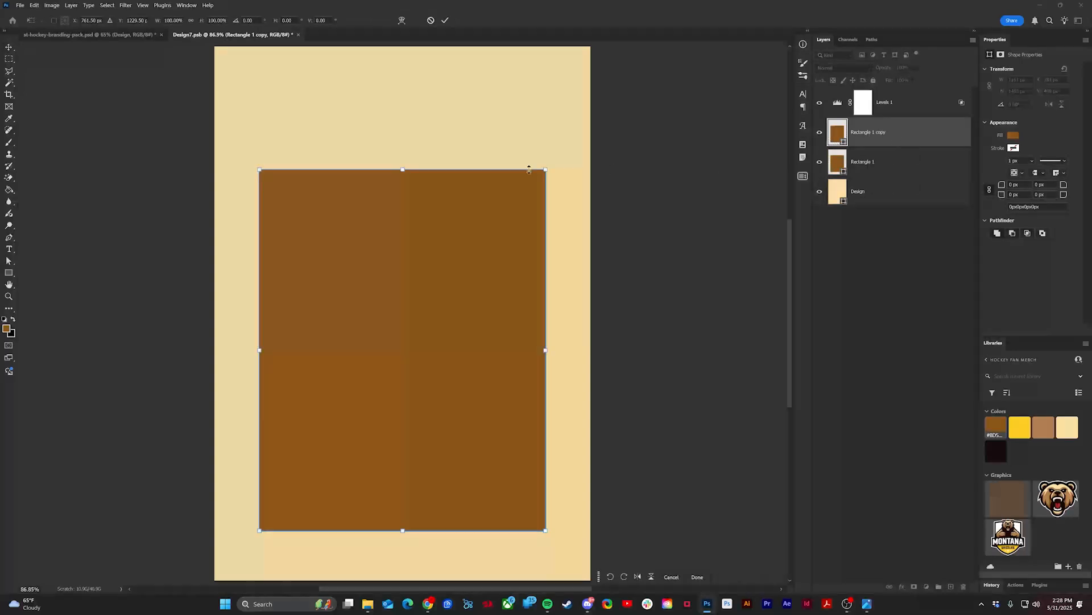
drag(484, 245, 483, 223)
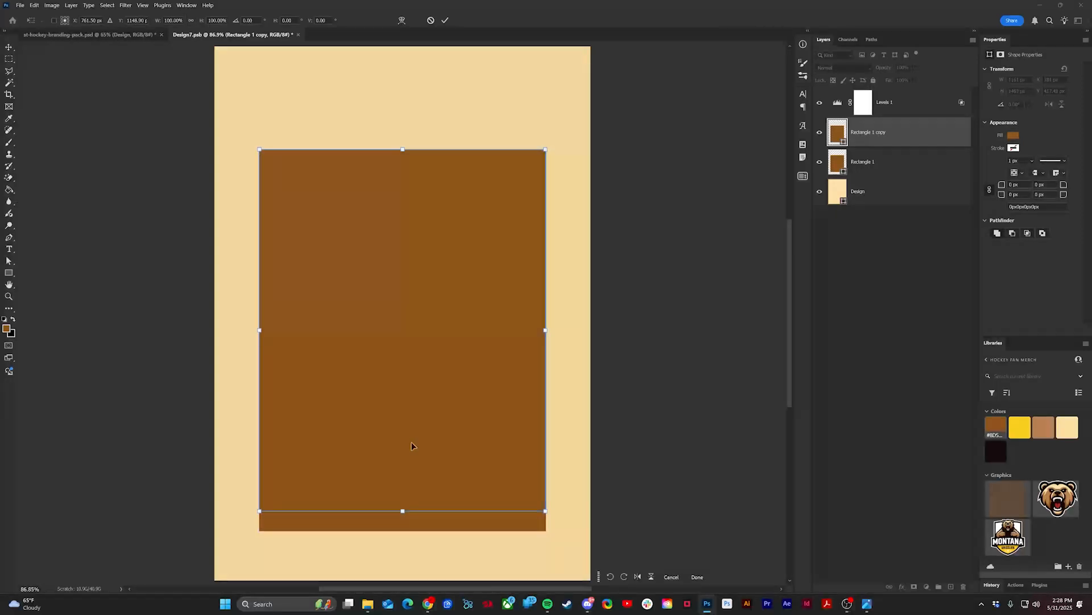
drag(402, 510, 341, 155)
scroll(340, 155, up, 5)
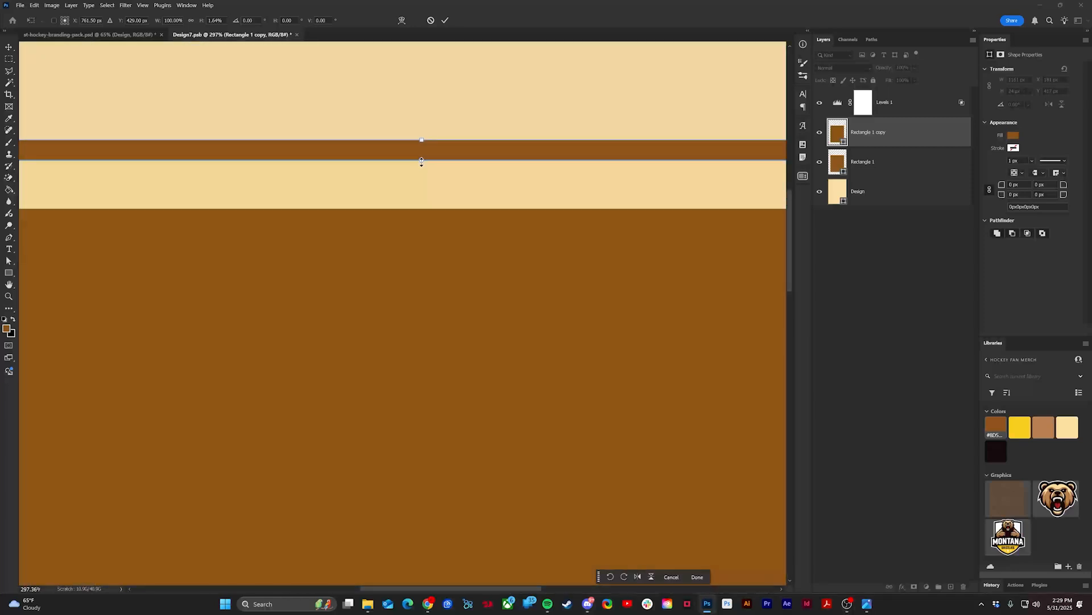
drag(421, 159, 422, 194)
key(Return)
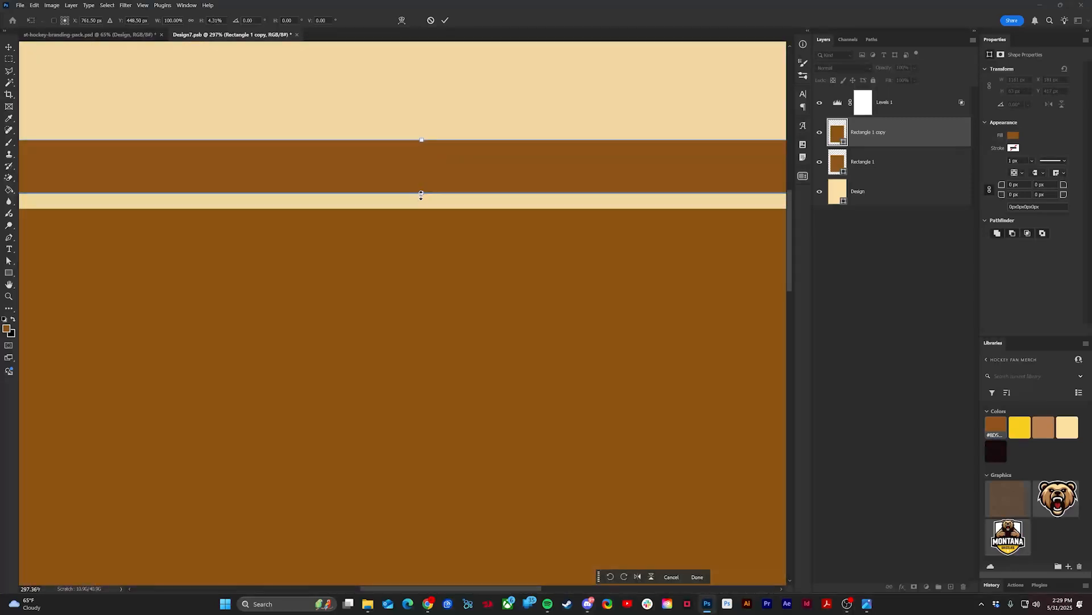
key(ctrl+0)
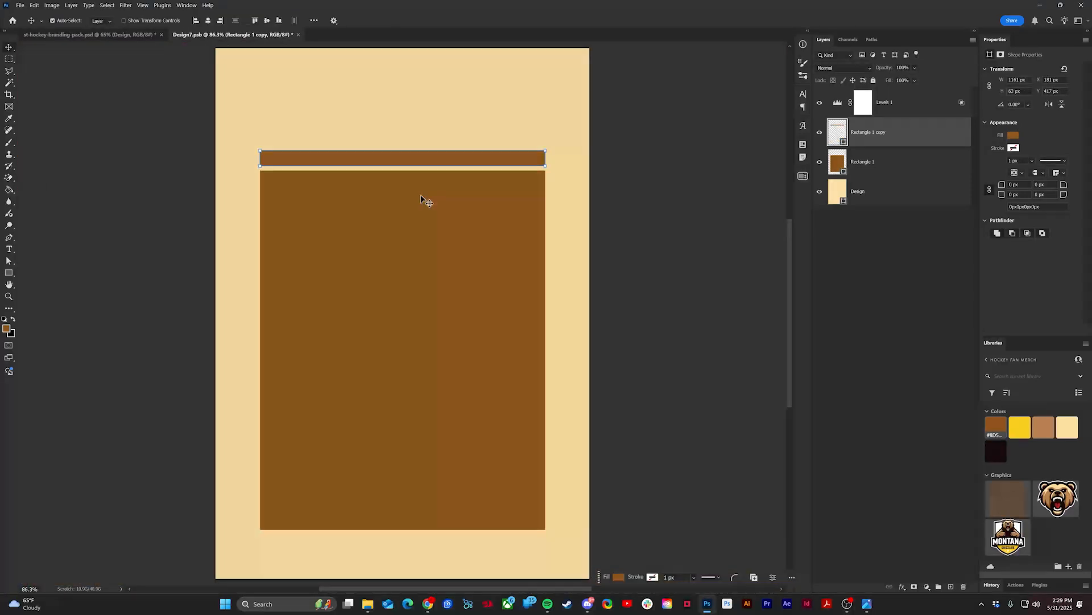
- Place the library's bear head above Rectangle 1, scaled to about 363%, vertically centered on the rectangle and cropped by the sticker's left edge
click(929, 168)
drag(1057, 496, 887, 171)
drag(430, 321, 366, 309)
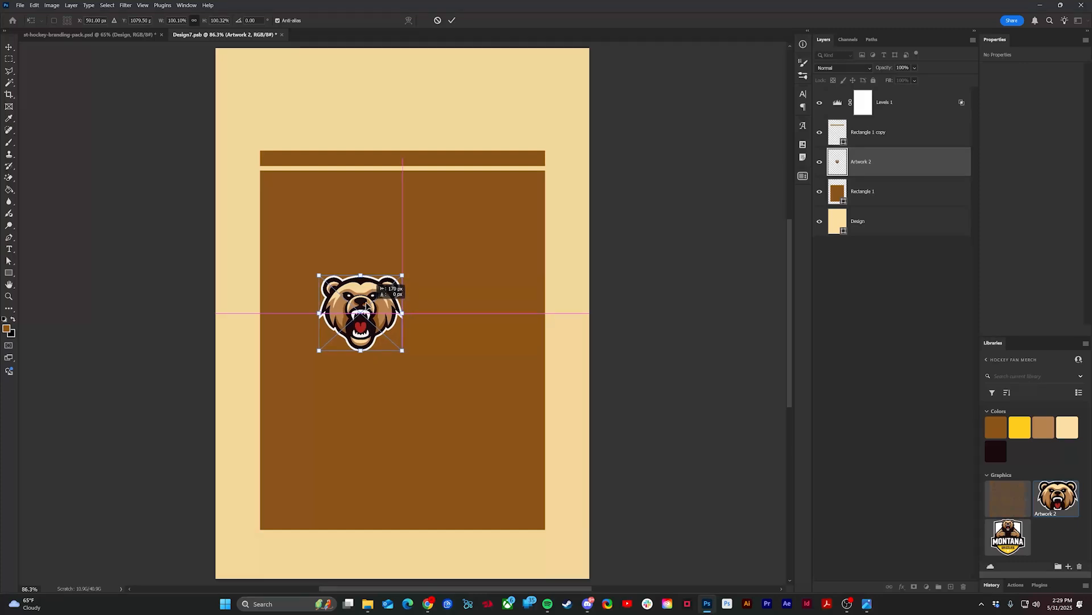
drag(367, 306, 367, 308)
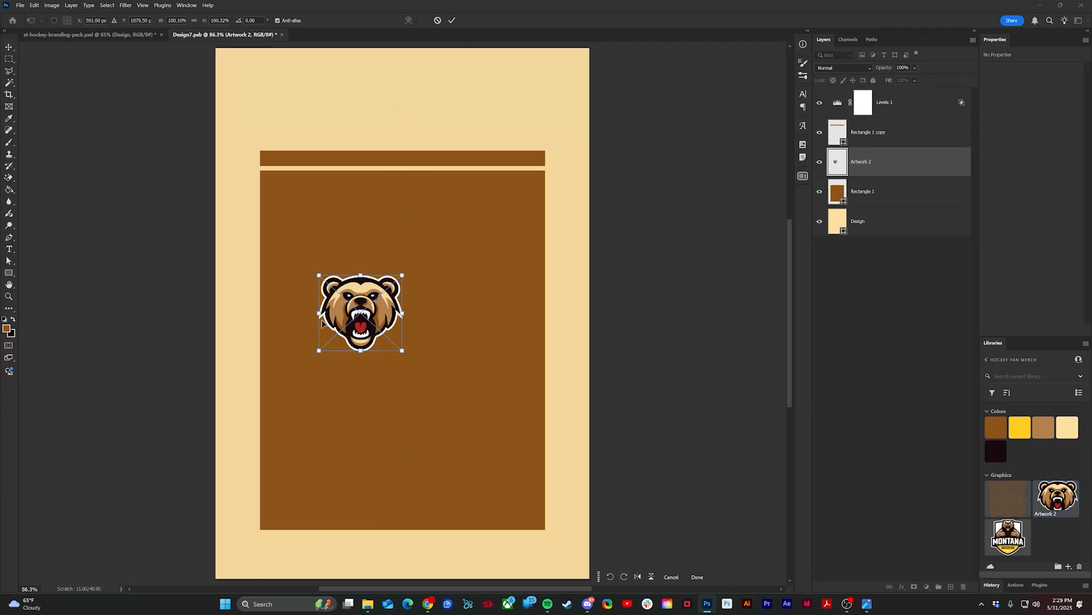
drag(317, 314, 97, 313)
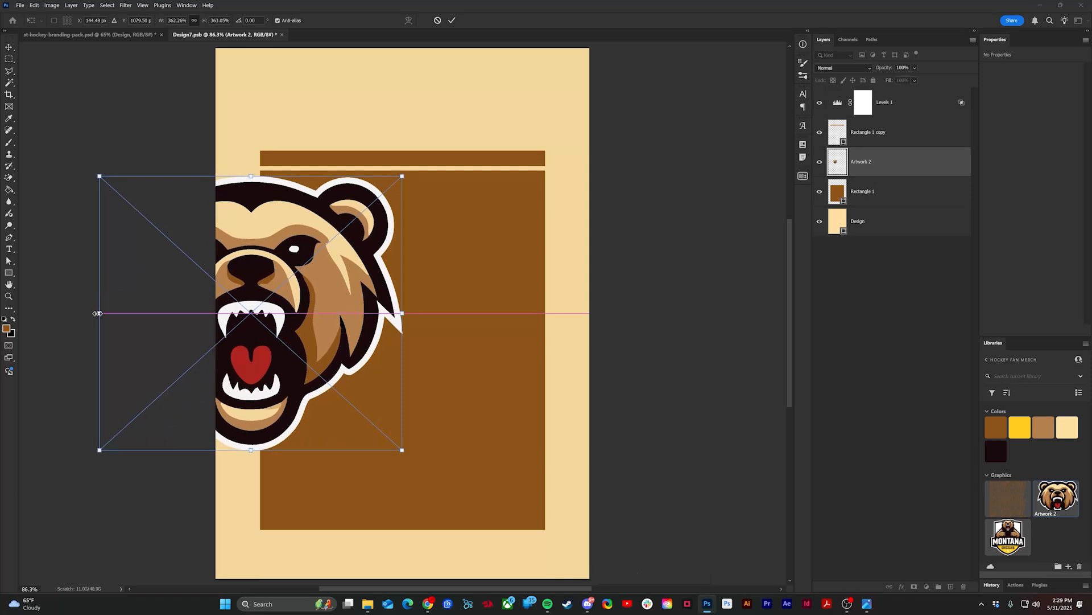
drag(318, 265, 319, 303)
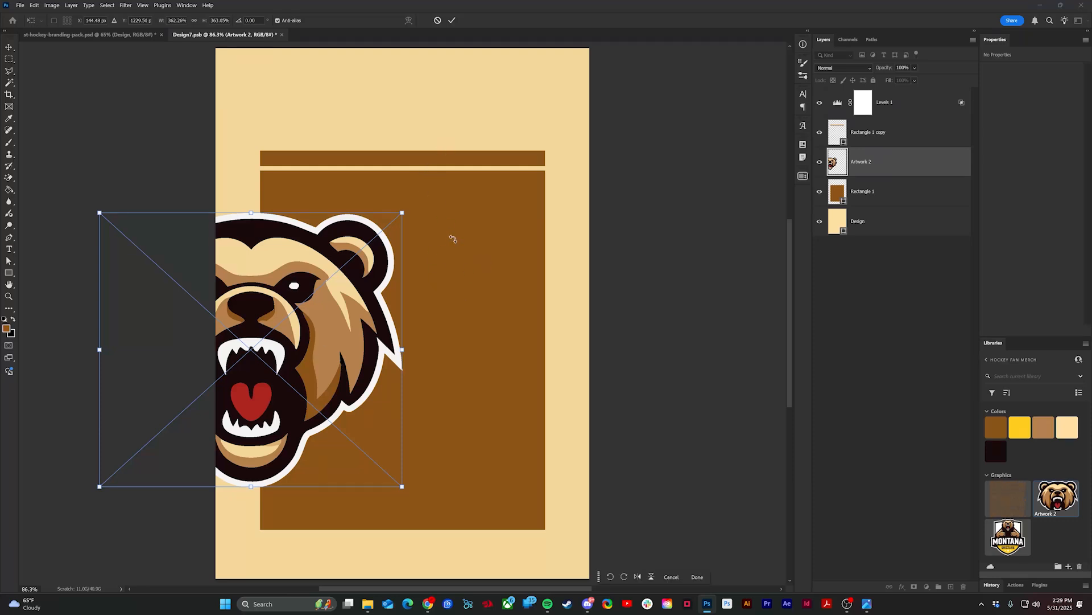
key(Return)
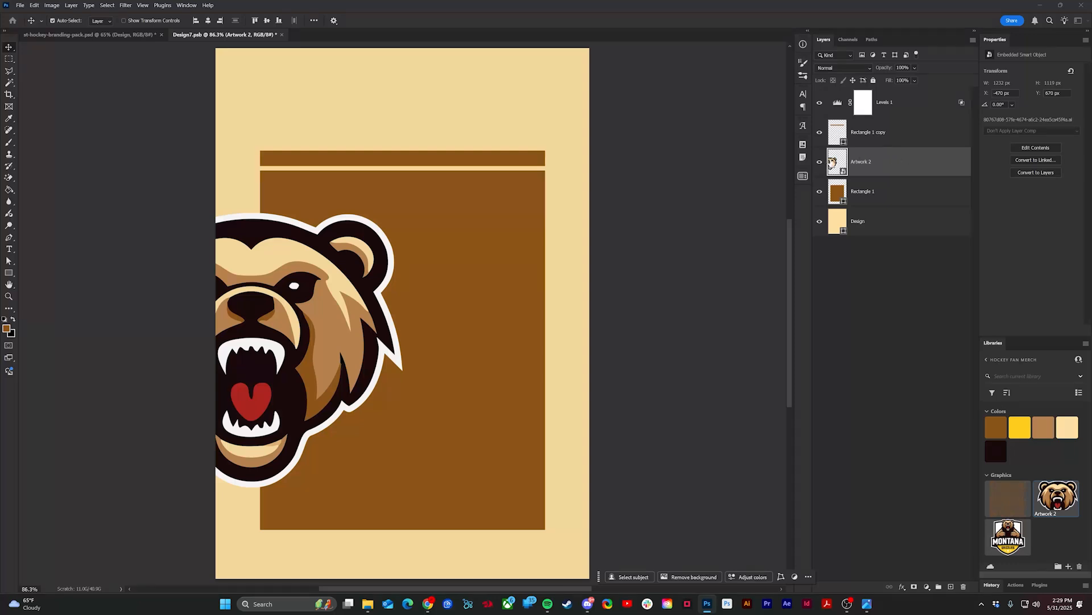
- Rasterize the bear head layer and fill its white outline with the library's cream color using the Paint Bucket
right_click(924, 162)
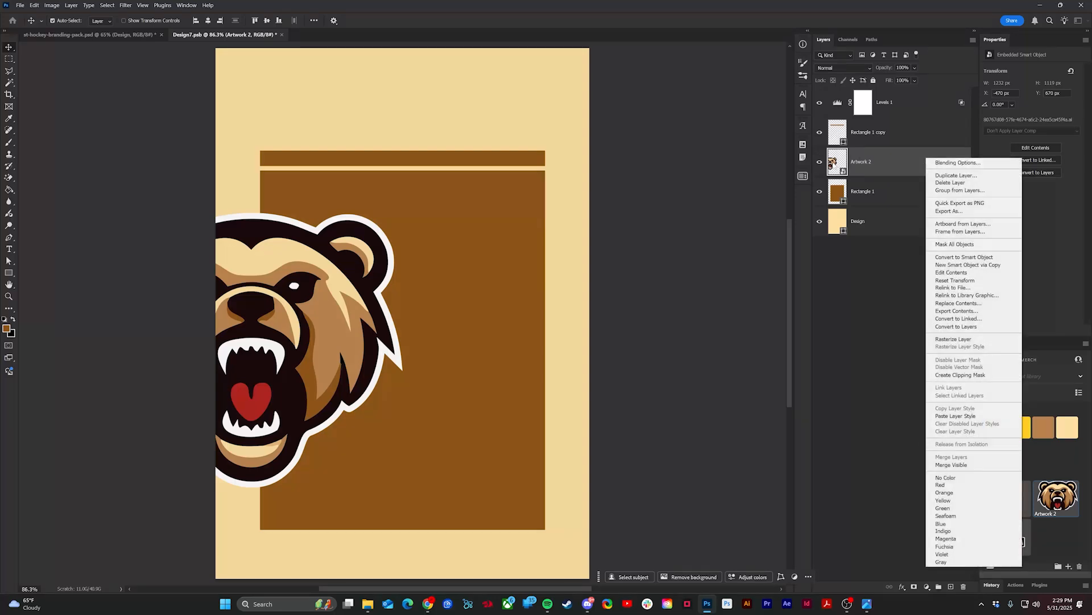
click(953, 339)
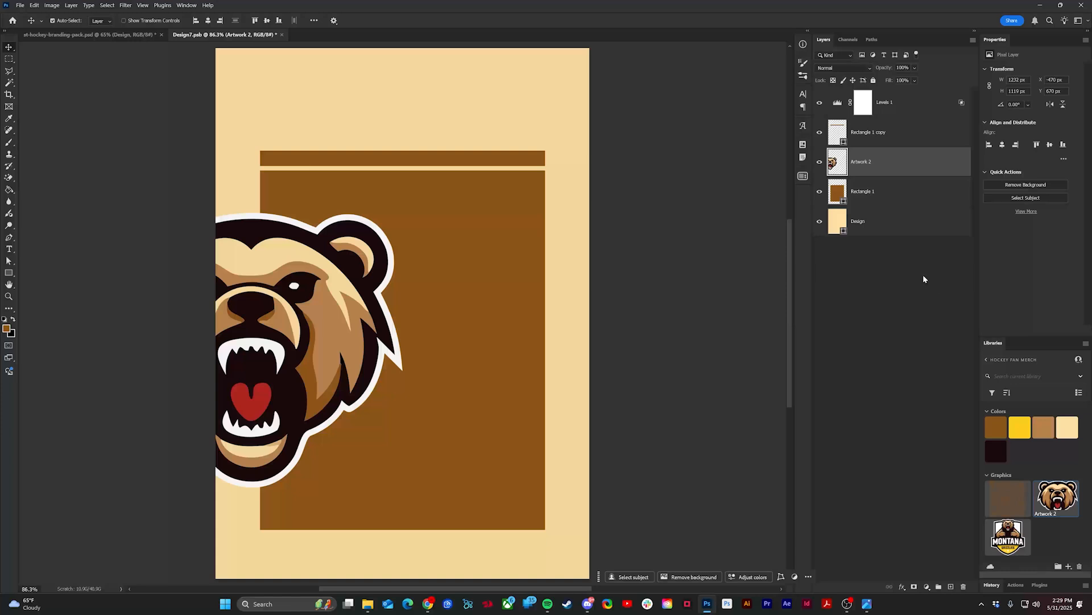
key(g)
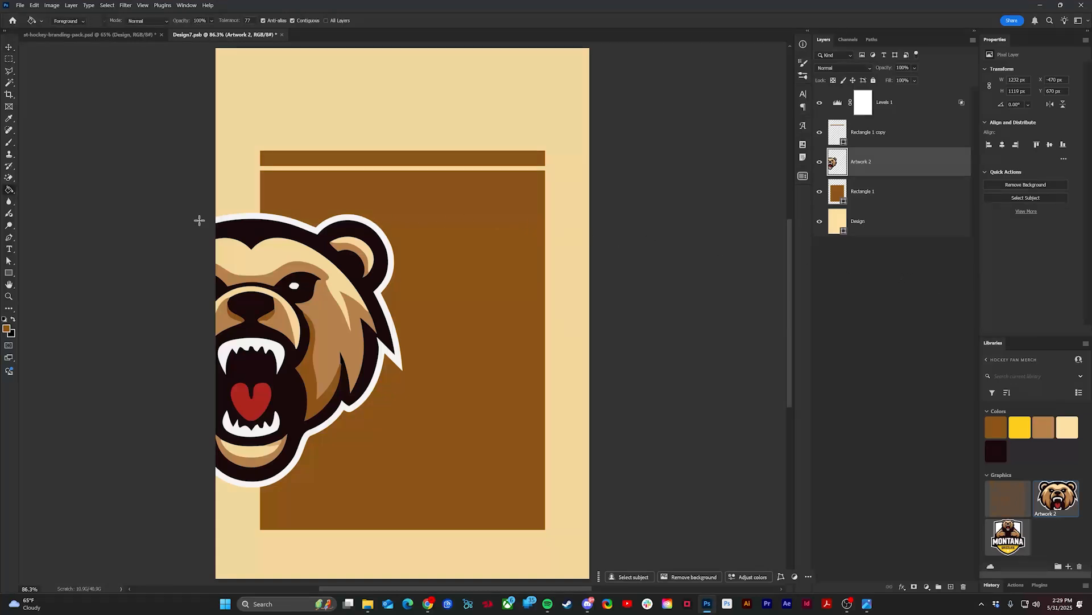
right_click(11, 195)
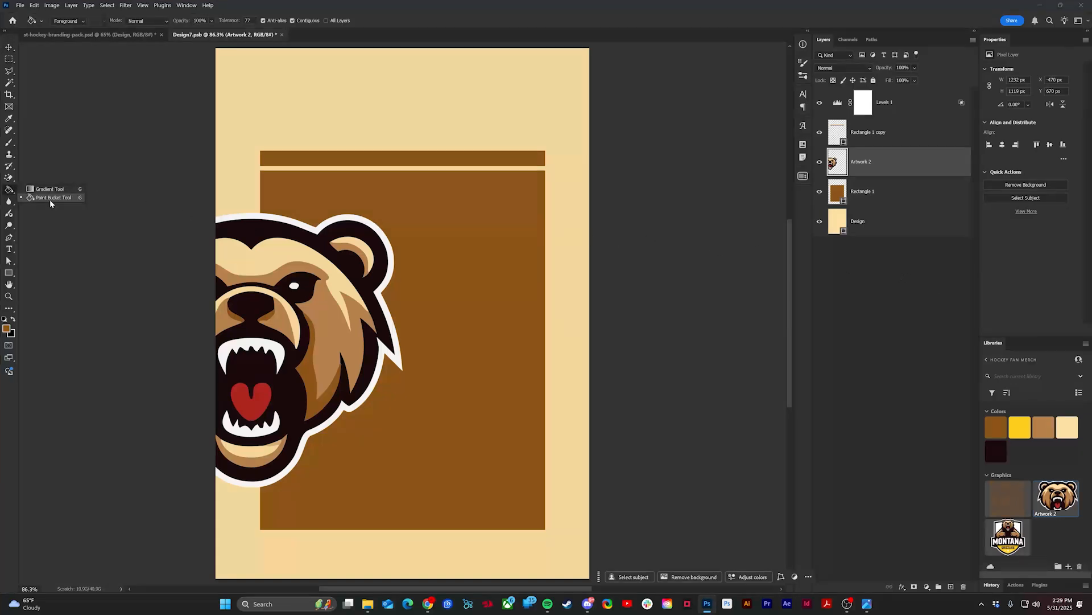
click(36, 198)
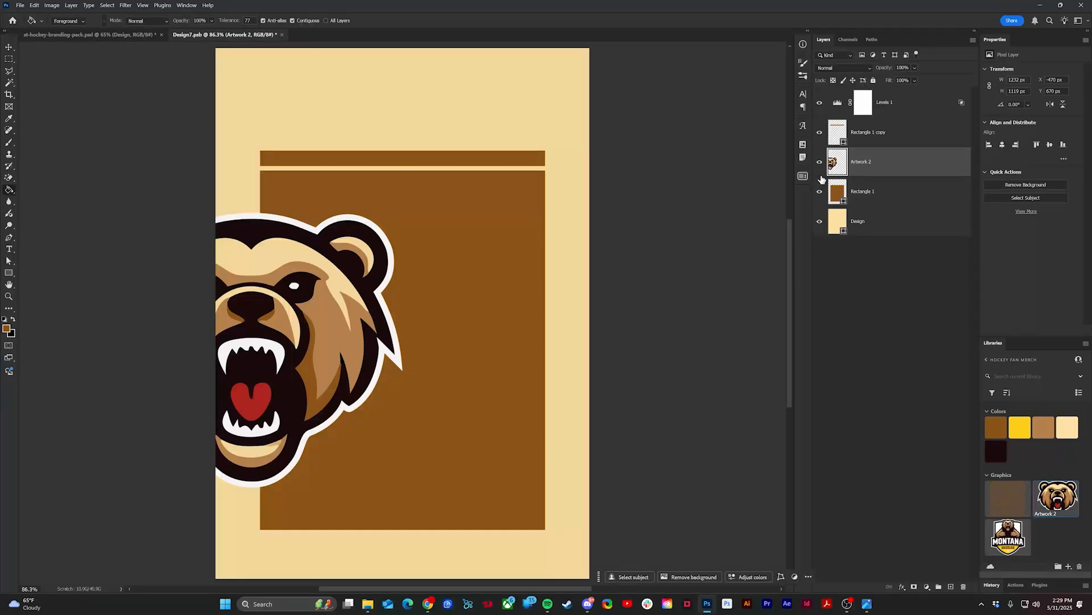
scroll(327, 223, up, 2)
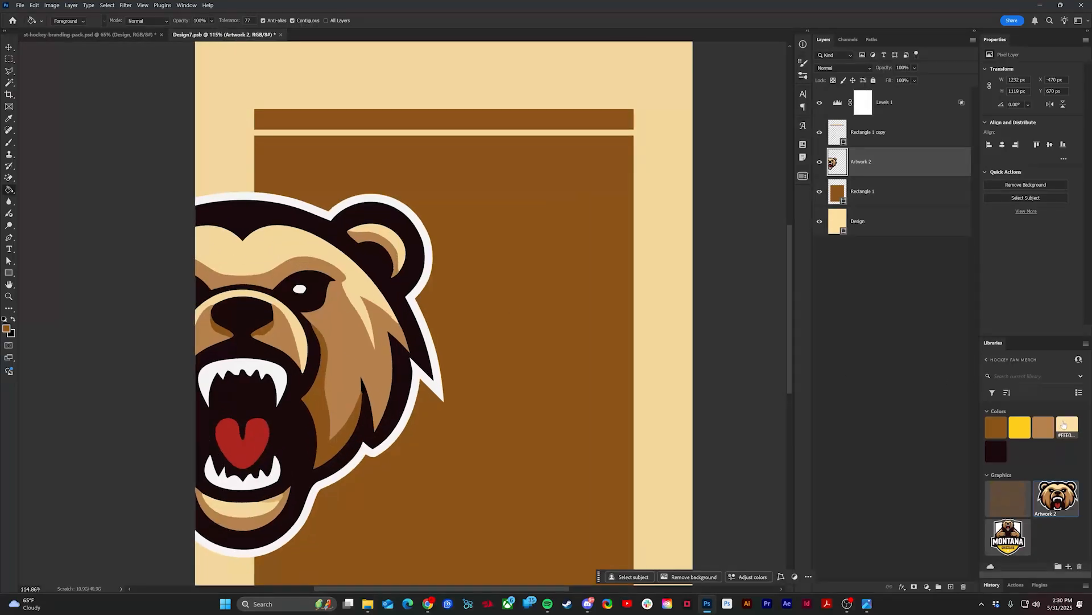
click(1064, 425)
scroll(374, 210, up, 3)
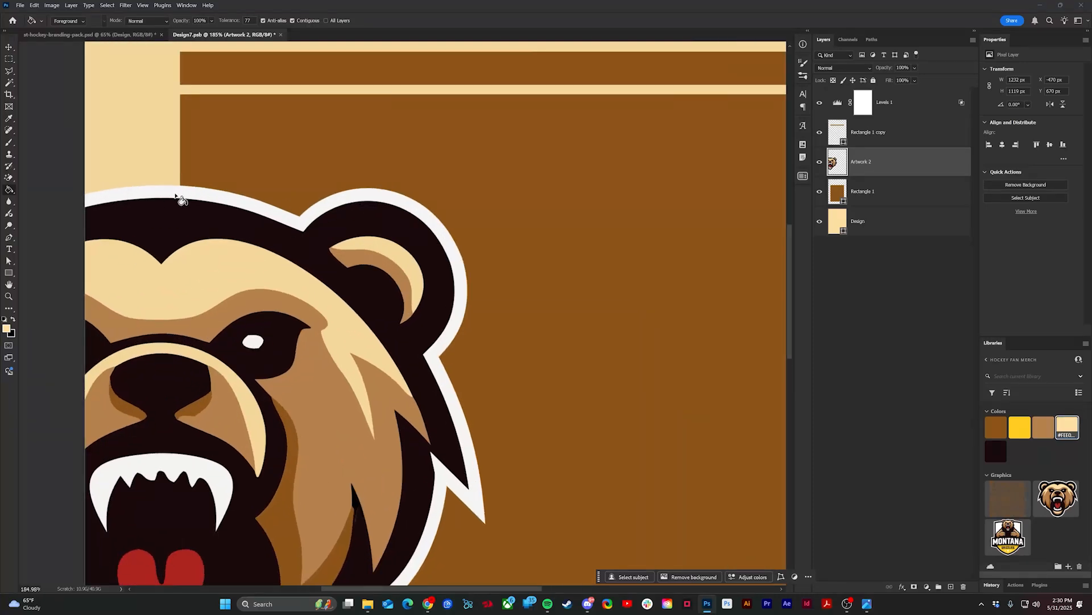
click(376, 197)
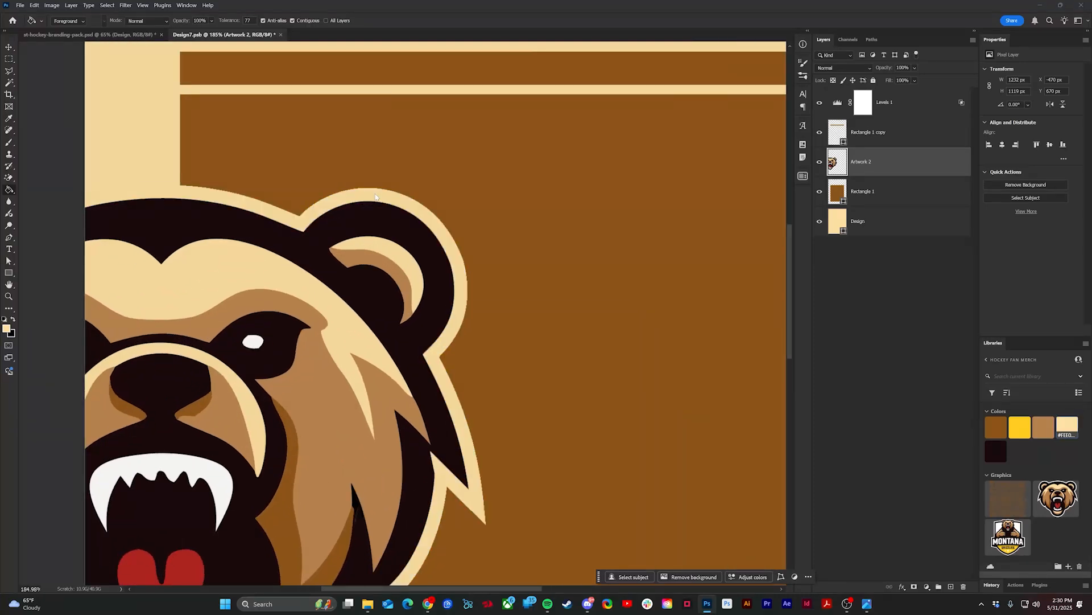
key(v)
scroll(375, 197, down, 3)
scroll(258, 200, up, 5)
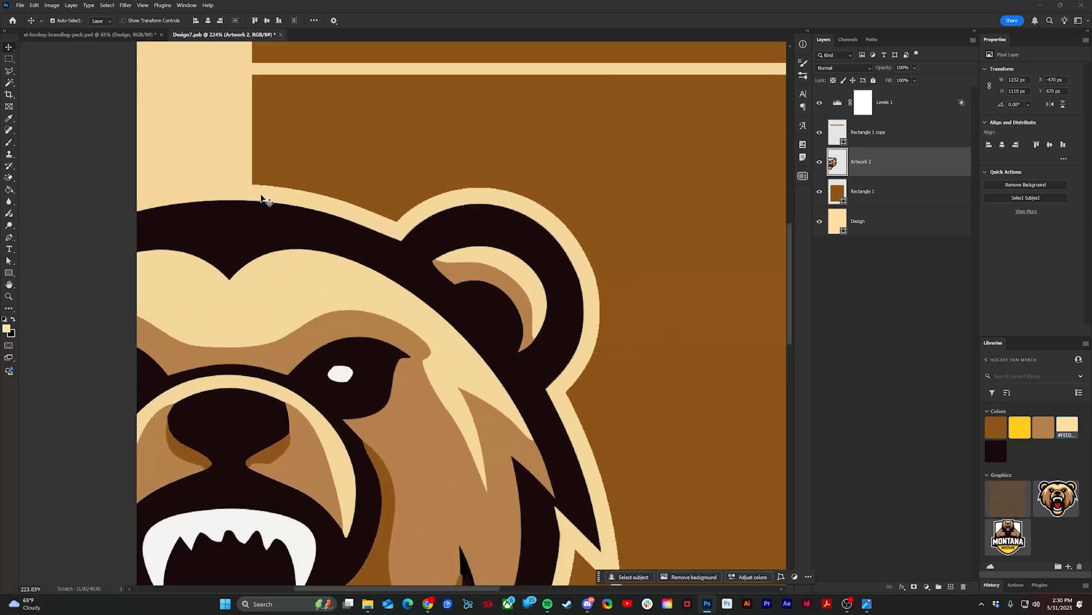
scroll(592, 213, down, 5)
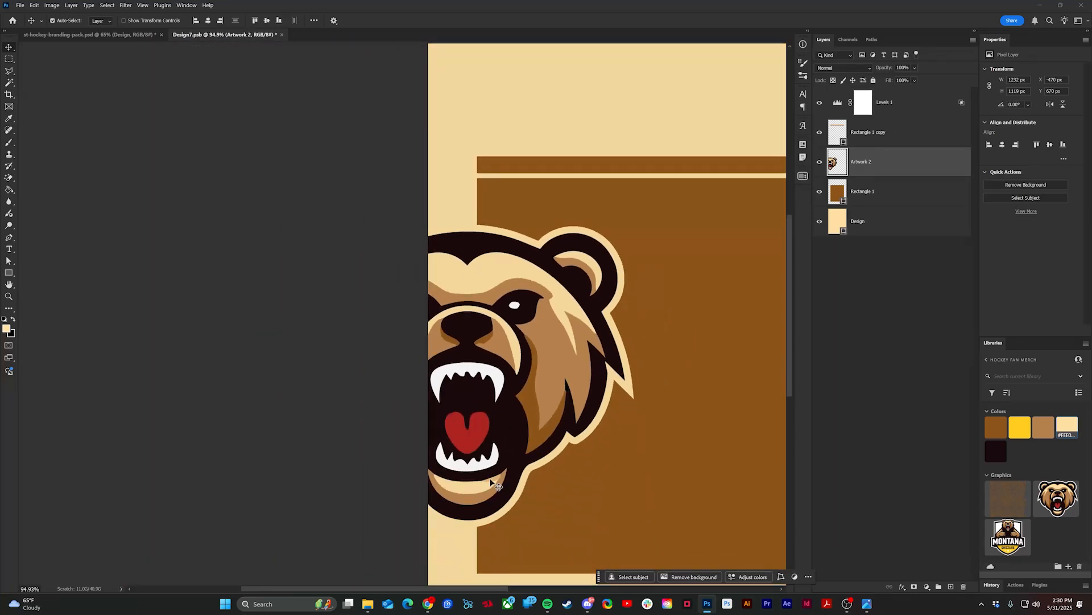
scroll(558, 351, down, 3)
scroll(557, 351, up, 2)
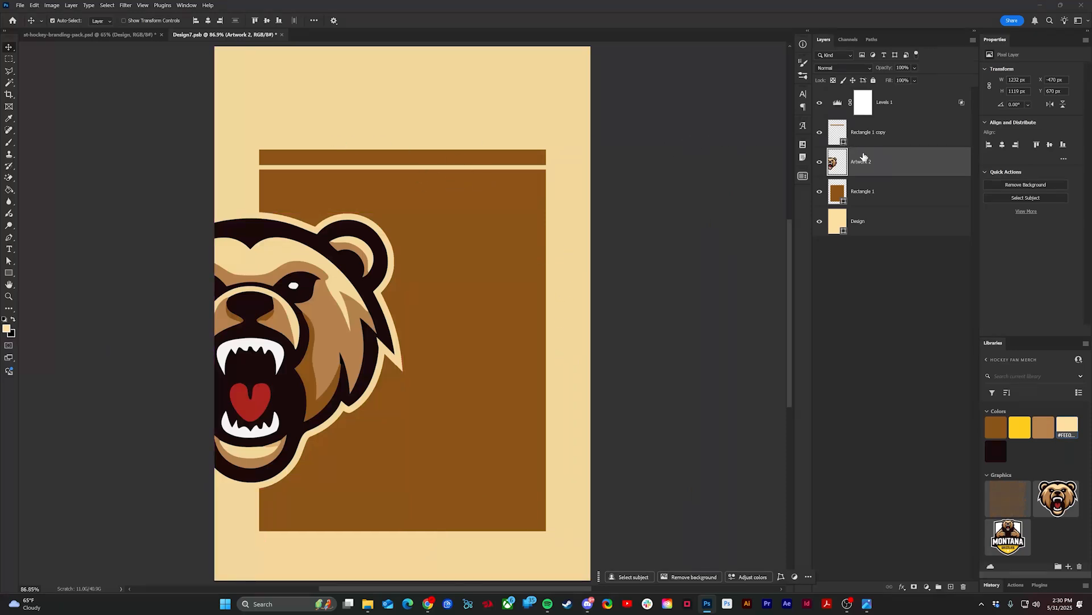
- Add a placeholder text layer in the cream area above the thin strip and recolor it with the library's dark brown
click(893, 145)
key(t)
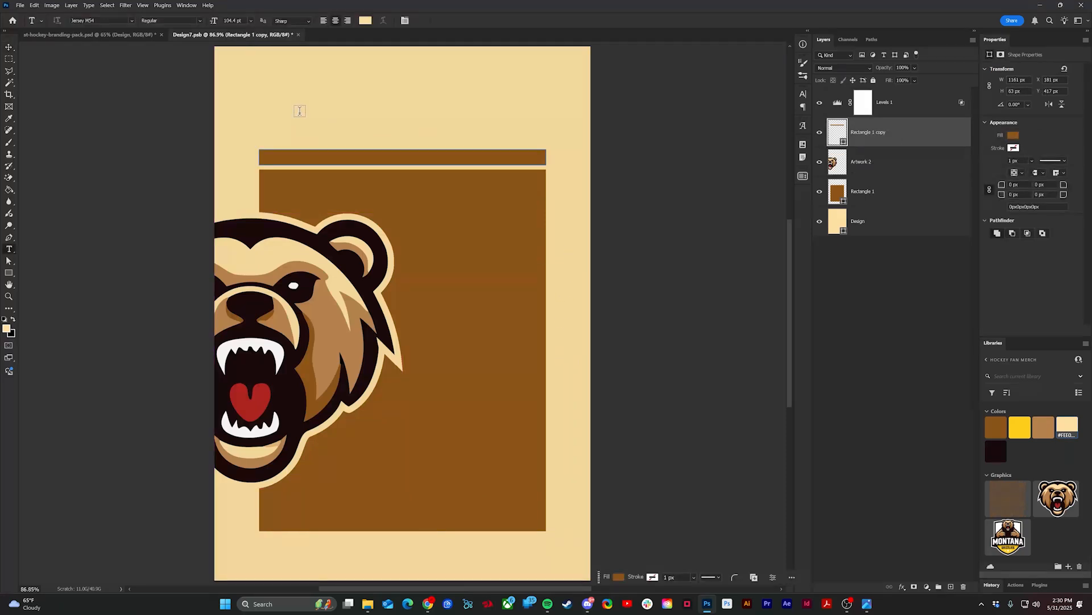
click(299, 110)
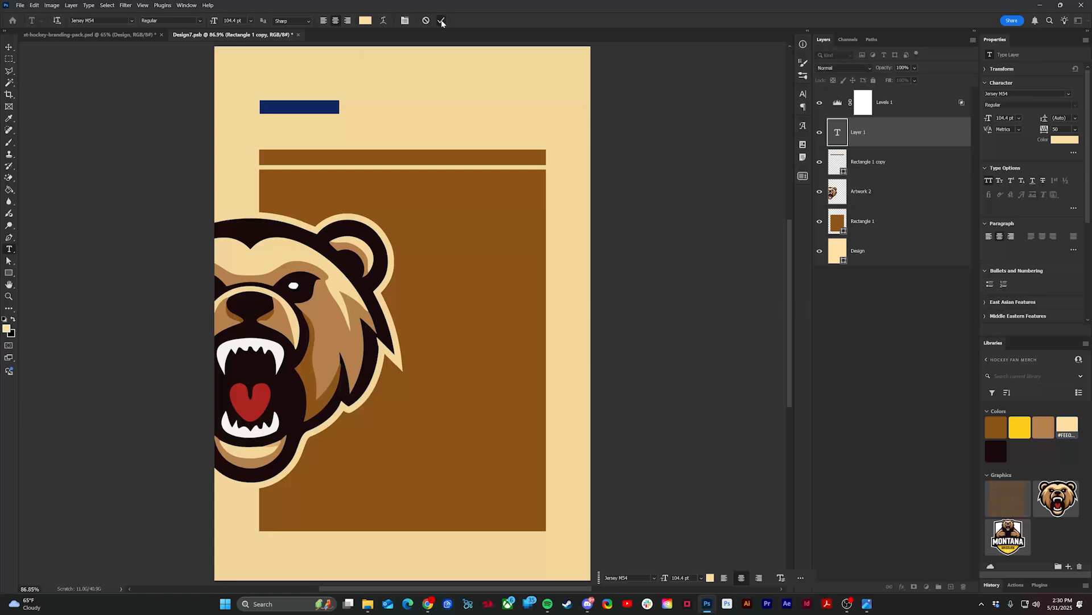
click(441, 21)
click(998, 430)
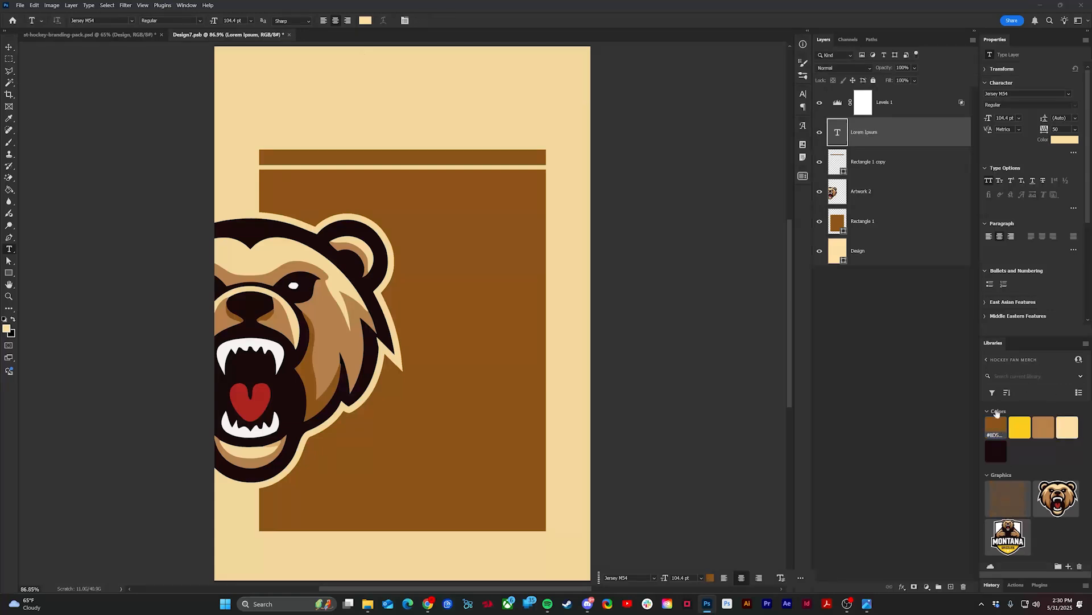
- Replace the placeholder text above the thin strip with MONTANA and GRIZZLIES on two lines
click(303, 108)
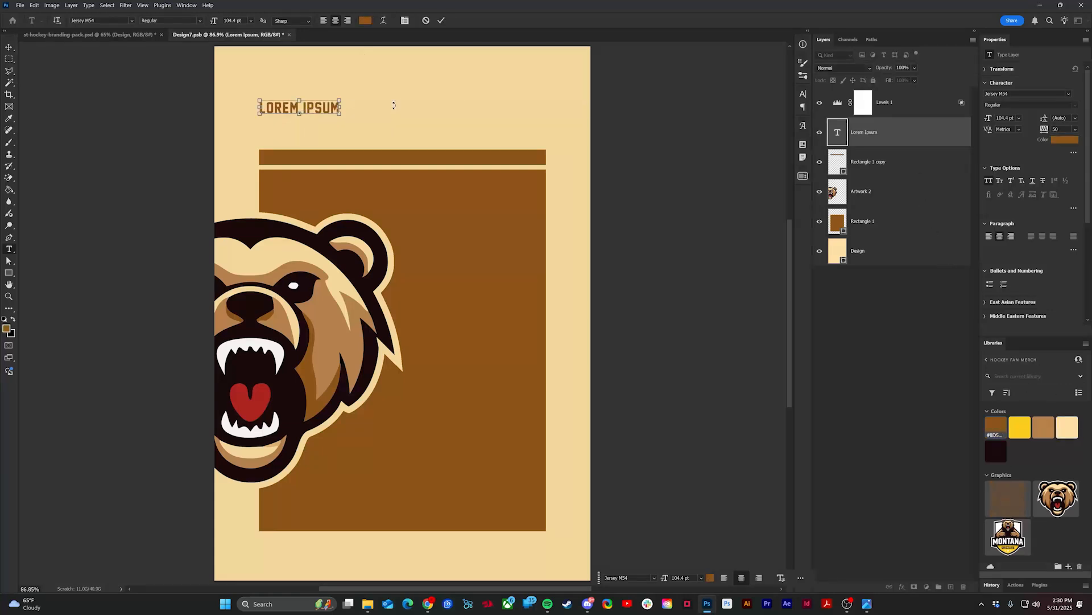
key(ctrl+a)
text(MONT)
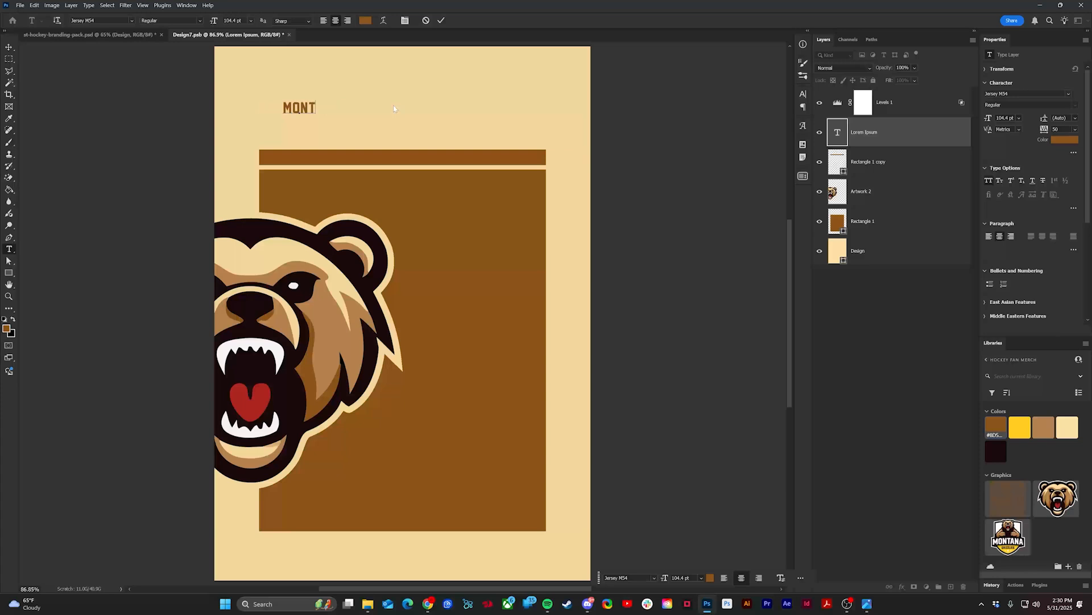
text(ANA GRI)
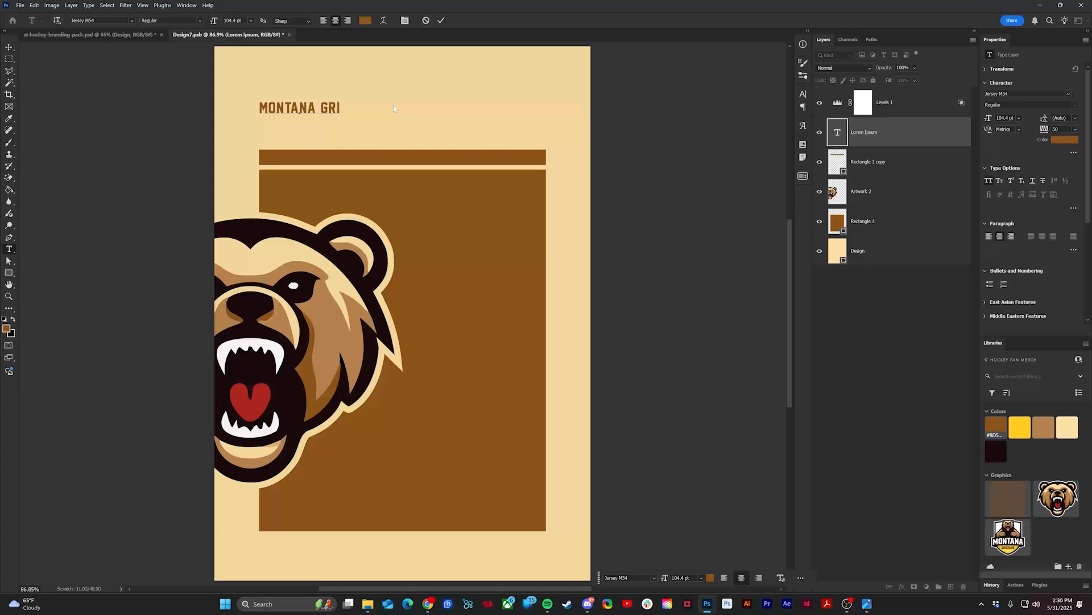
key(BackSpace)
key(BackSpace)
key(BackSpace)
key(Return)
text(grizzlies)
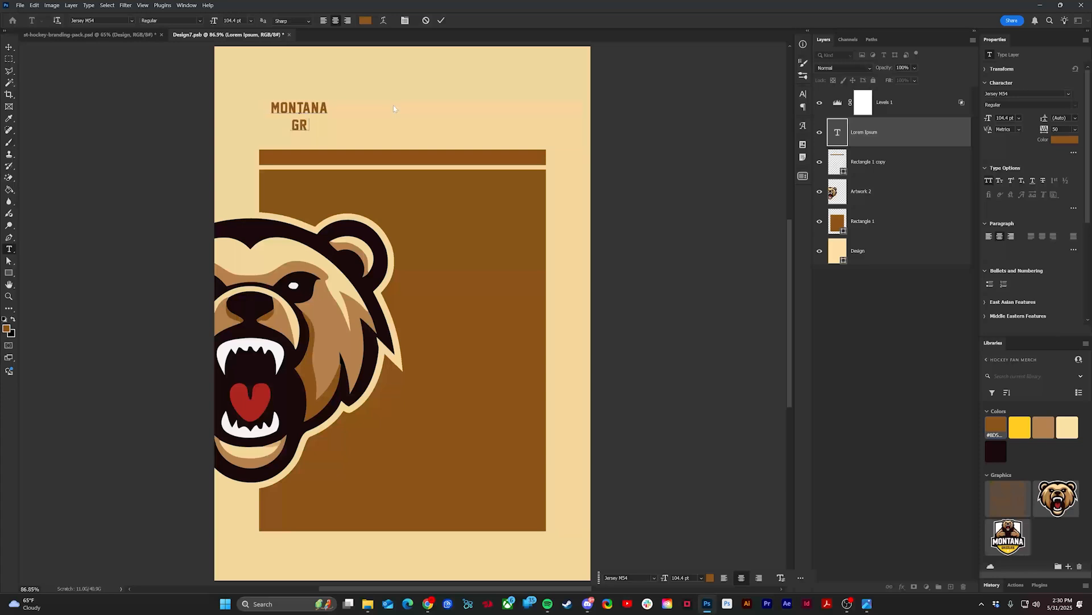
key(ctrl+Return)
key(v)
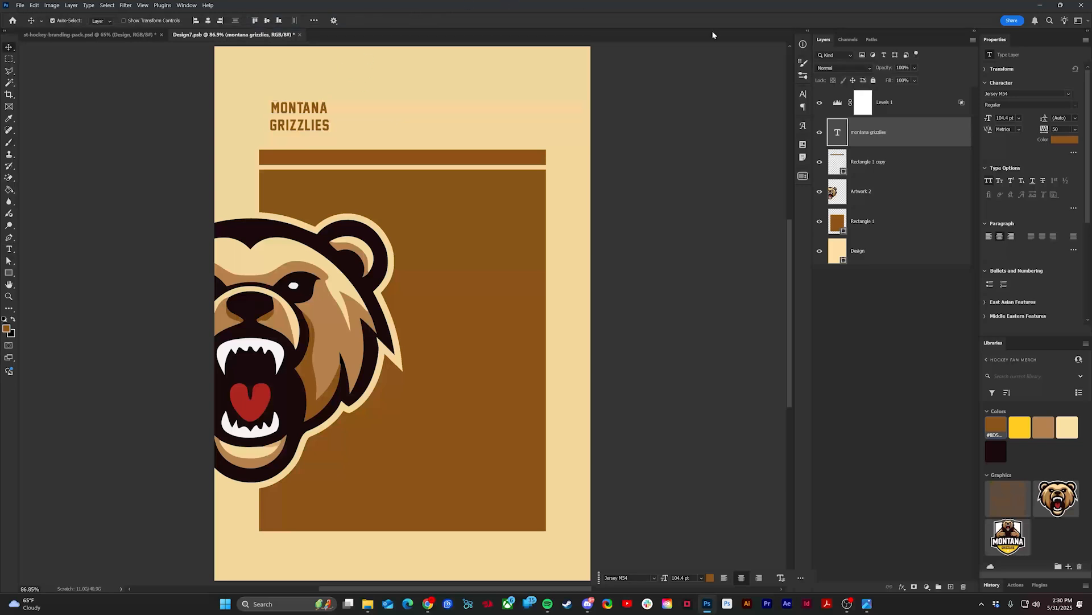
- Left-align the two-line team name and scale it to about 168%, its left edge flush with the brown strip
click(989, 236)
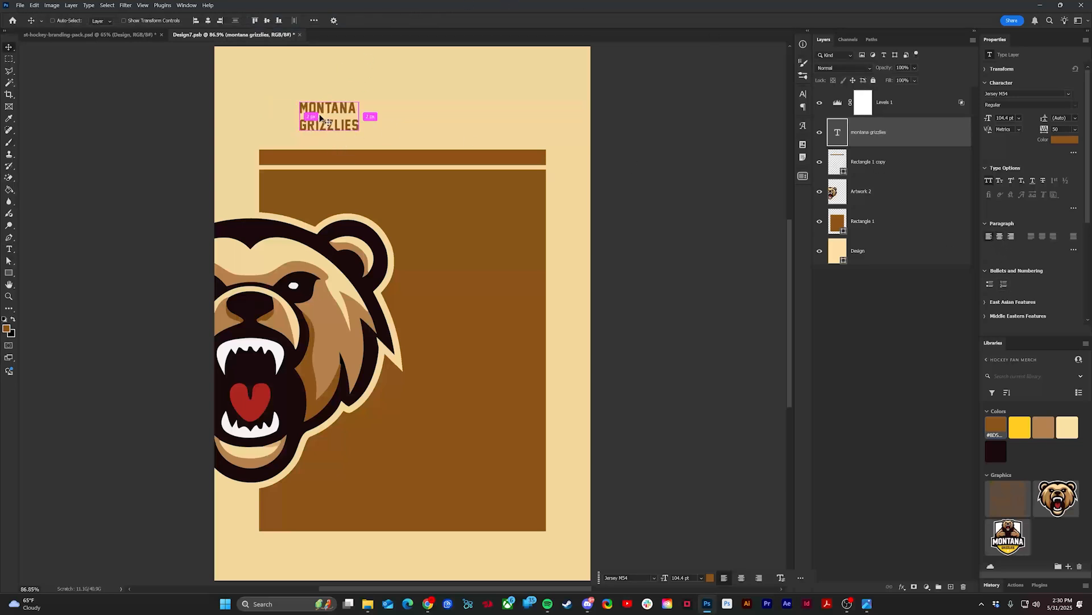
key(ctrl+t)
drag(303, 115, 266, 92)
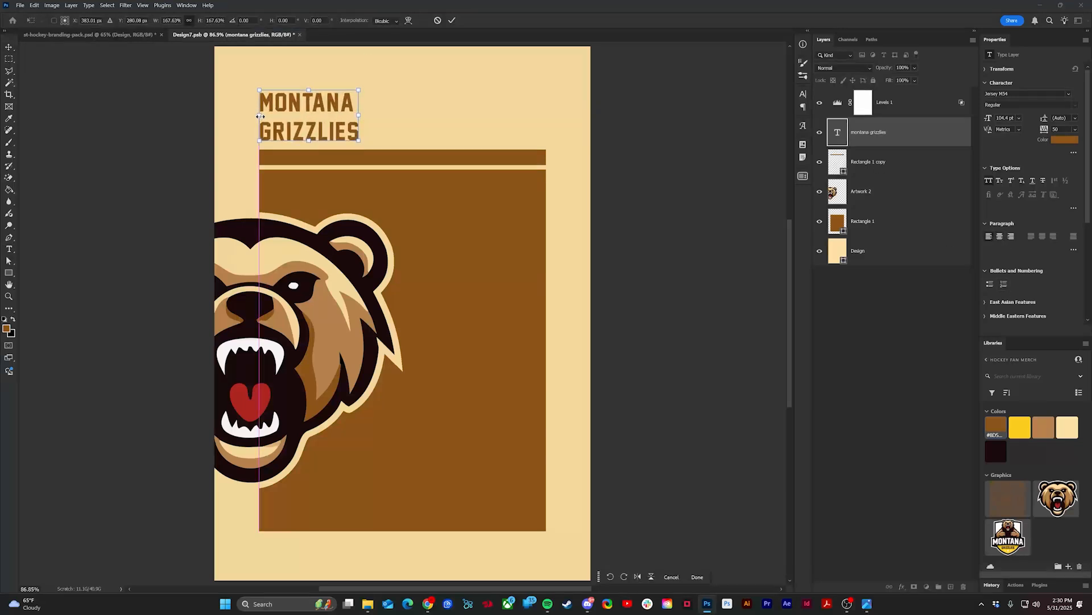
key(Return)
- Enlarge only the word GRIZZLIES to a font size of 443 pt
double_click(325, 135)
drag(359, 132, 217, 130)
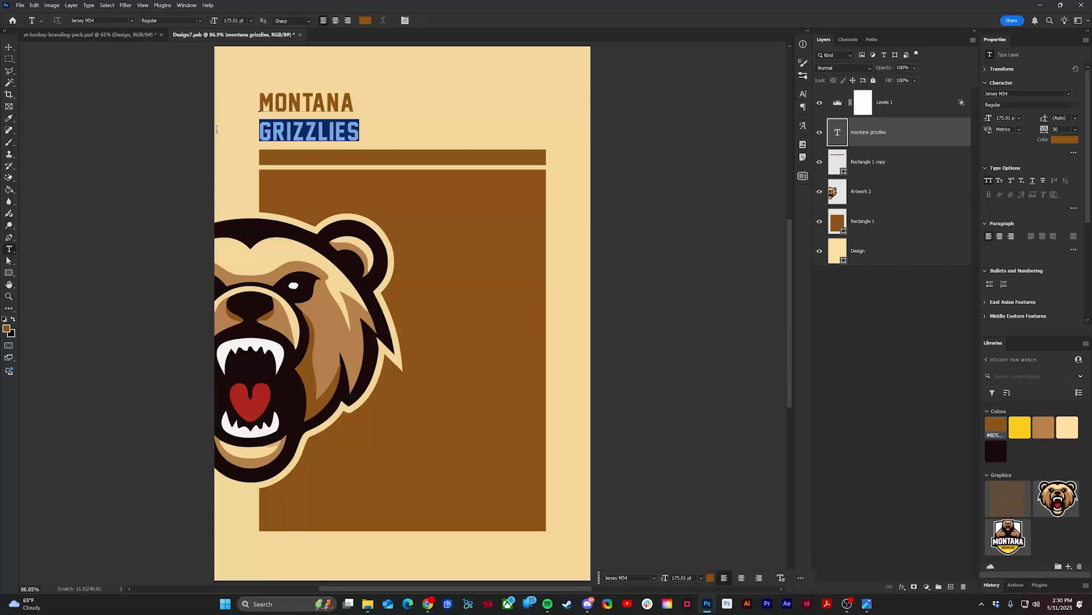
drag(217, 23, 279, 28)
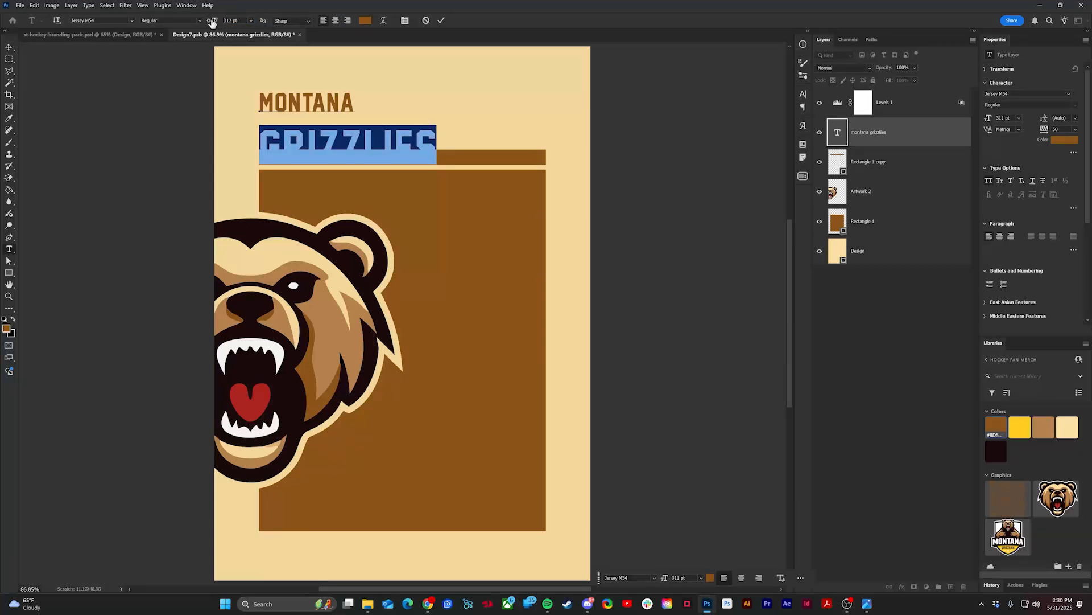
drag(212, 23, 272, 31)
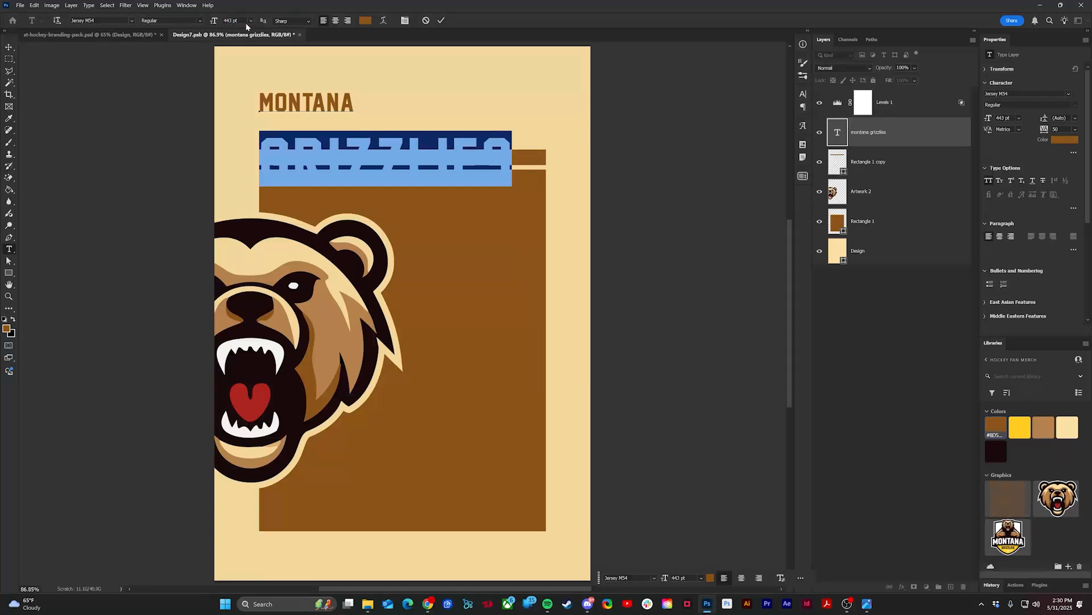
- Enlarge only the word MONTANA to a font size of 339 pt
click(328, 193)
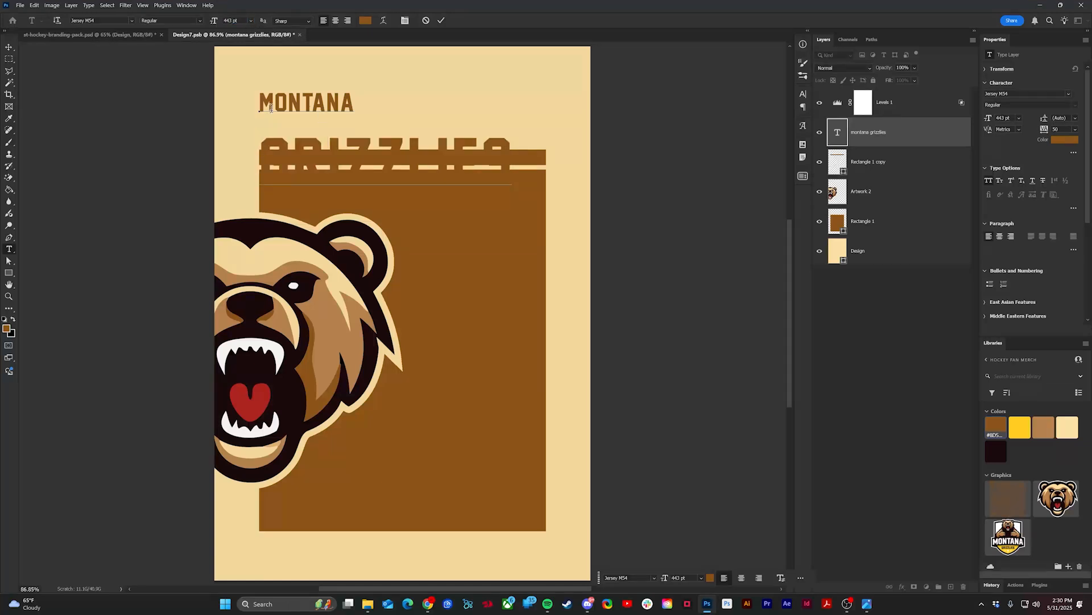
key(shift+Right)
key(shift+Right)
key(shift+Right)
key(shift+Right)
key(shift+Right)
key(shift+Right)
key(shift+Right)
drag(216, 22, 291, 23)
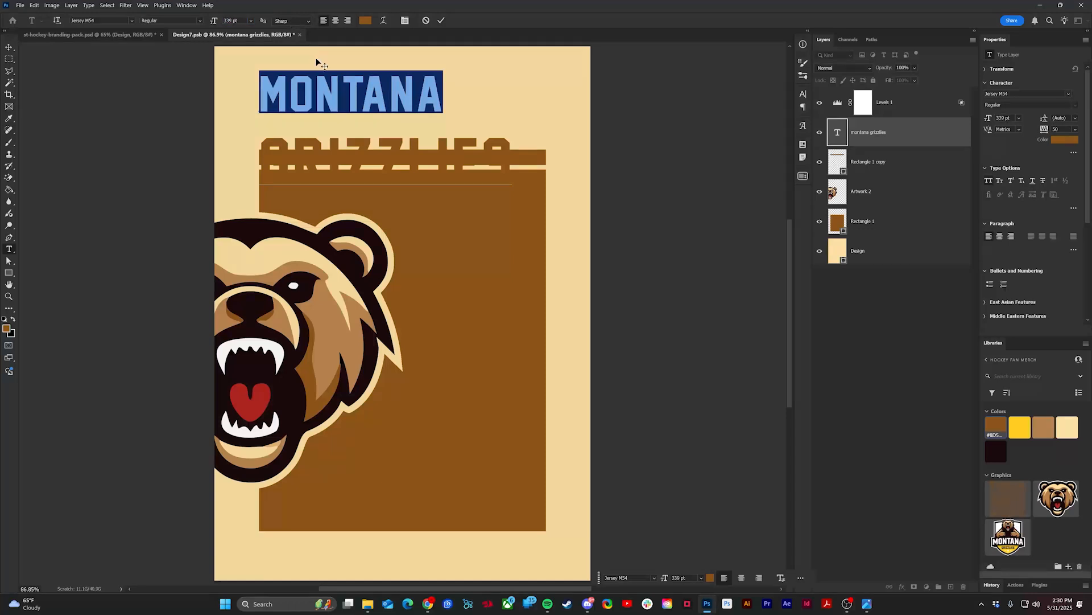
- Set the leading of both team name lines to 368 pt
key(ctrl+a)
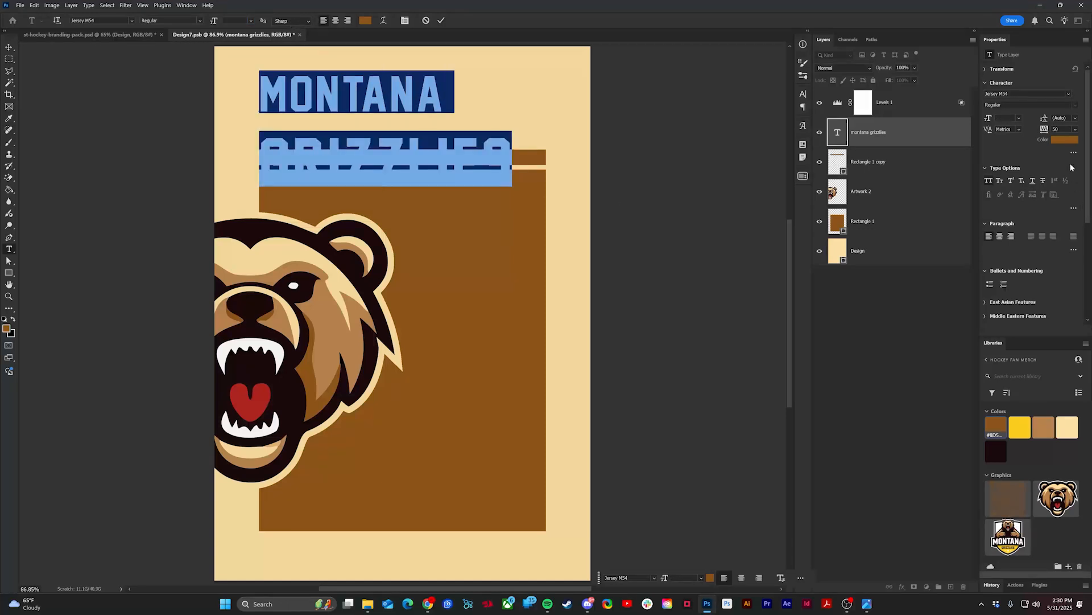
click(1043, 118)
click(1041, 117)
click(1043, 118)
key(Return)
drag(1045, 119, 1083, 119)
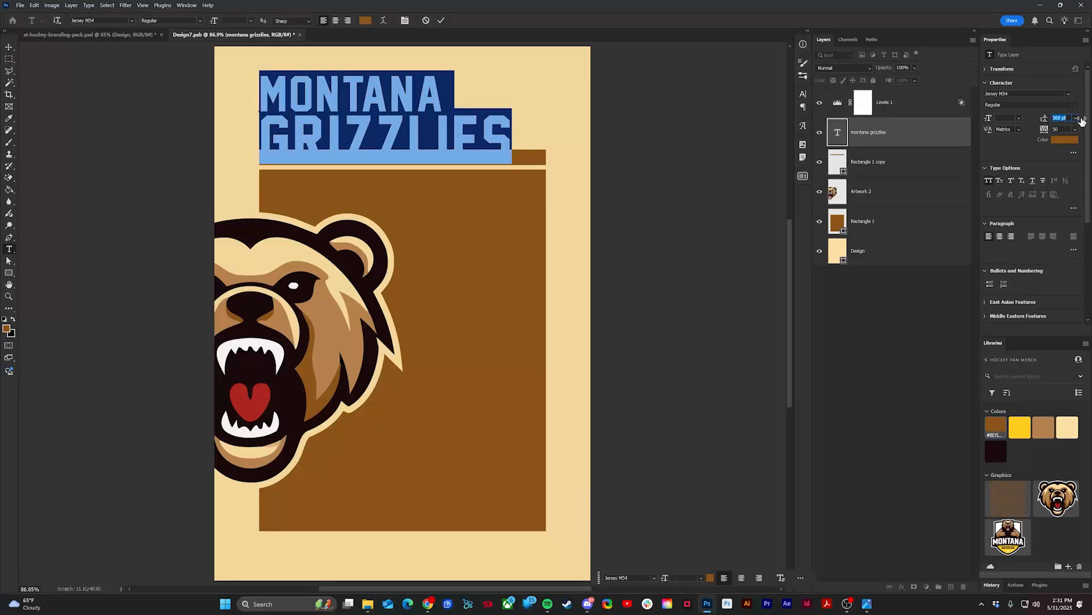
click(443, 20)
key(v)
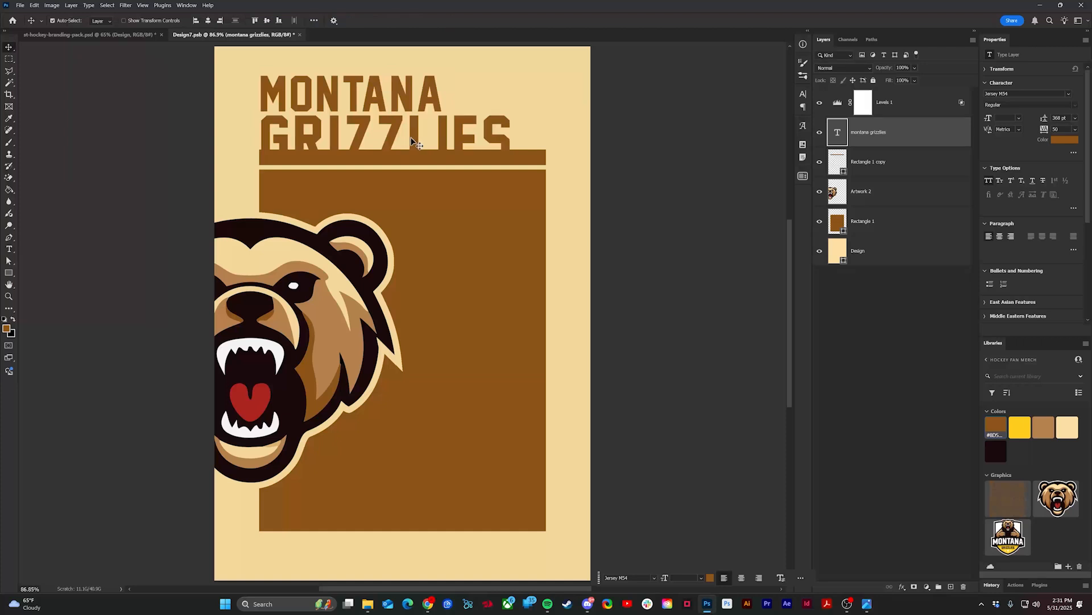
- Move the team name up to sit just above the thin strip, aligned with the strip's left edge
mouse_move(412, 141)
mouse_down()
mouse_move(410, 122)
mouse_move(400, 127)
mouse_up()
scroll(258, 153, up, 2)
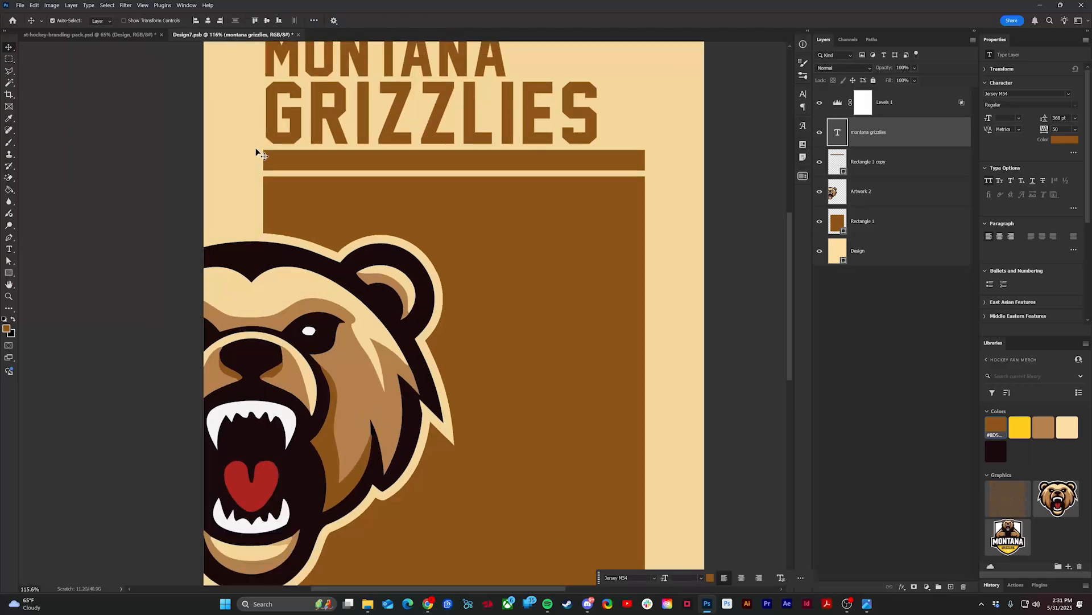
scroll(276, 142, up, 2)
drag(274, 132, 271, 134)
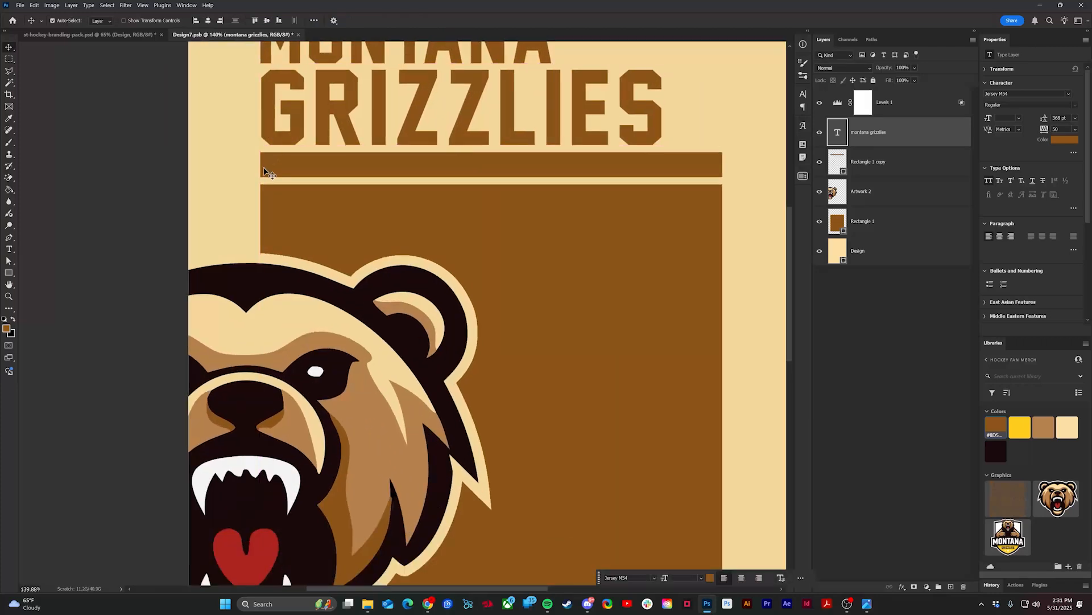
scroll(264, 170, down, 4)
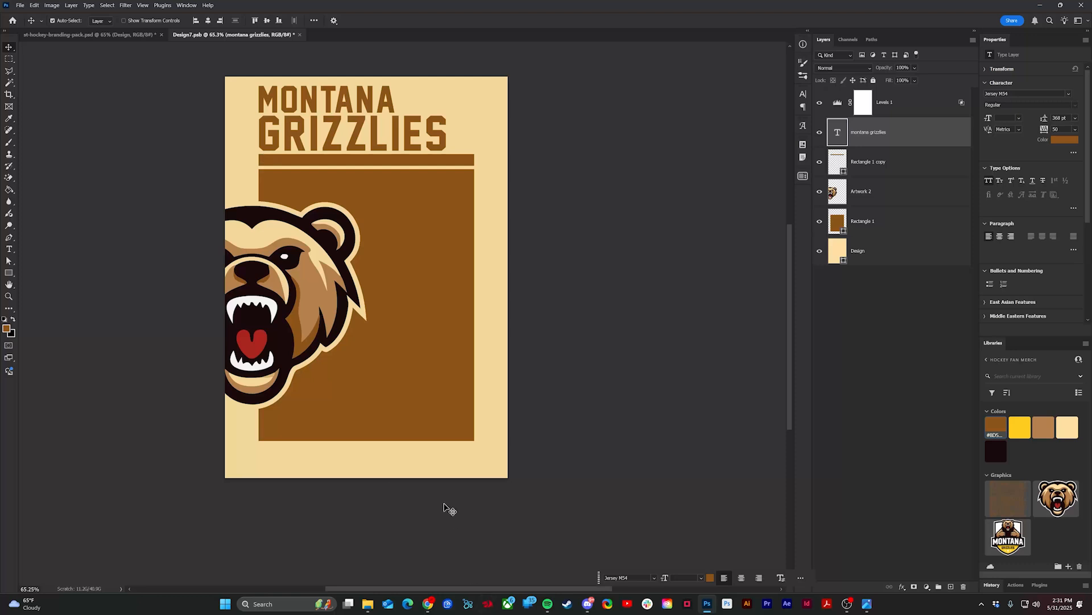
- Place the library's fur texture directly above Rectangle 1 and clip it to that rectangle
click(881, 222)
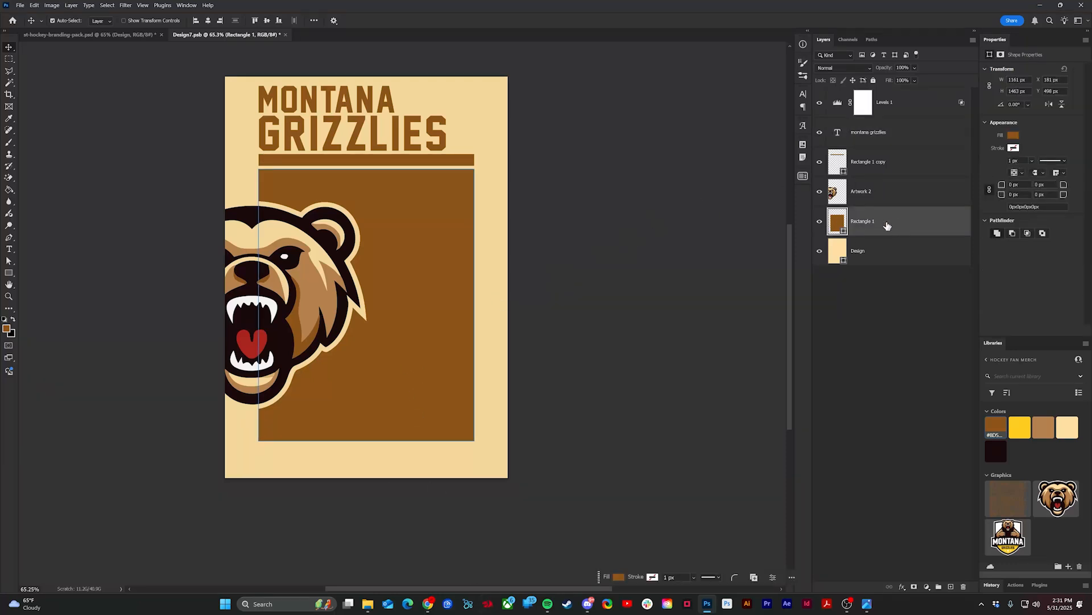
drag(1015, 505, 890, 221)
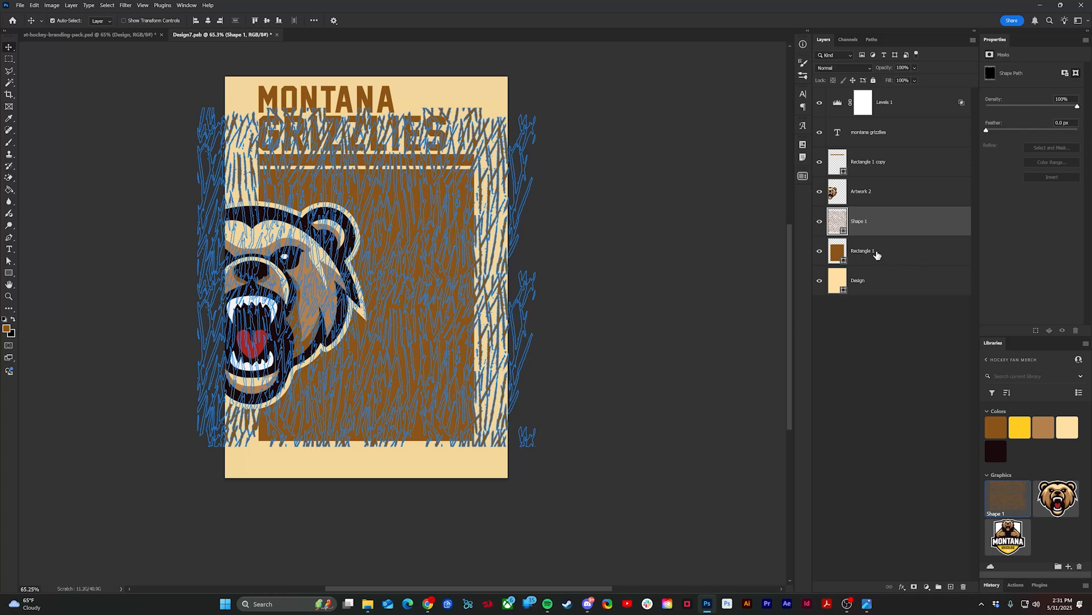
alt+click(874, 233)
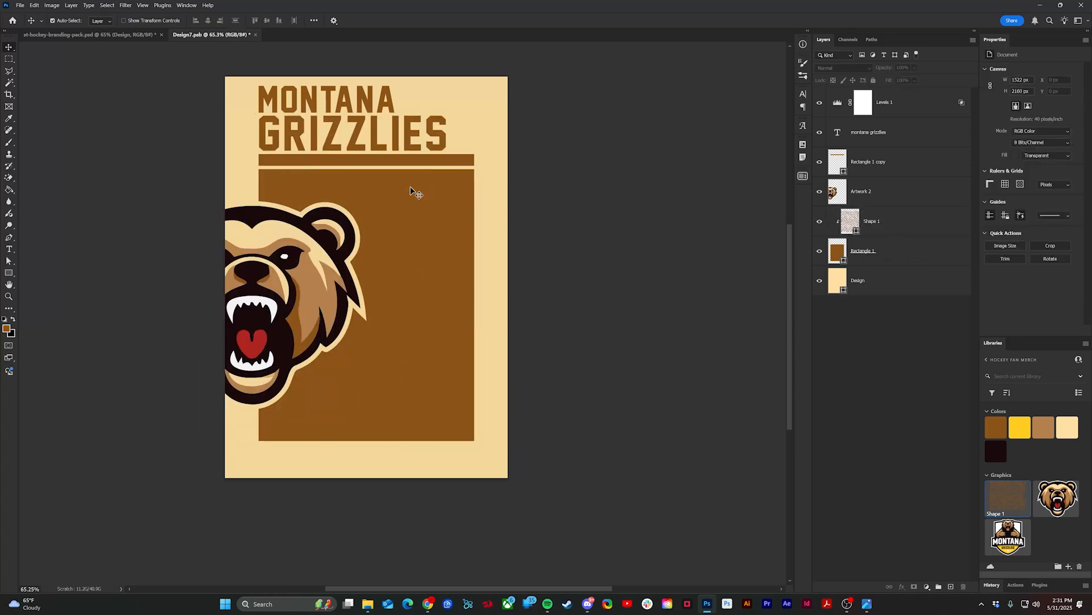
- Recolor the fur texture shape to a brown slightly lighter than the rectangle behind it
scroll(376, 192, up, 3)
click(849, 229)
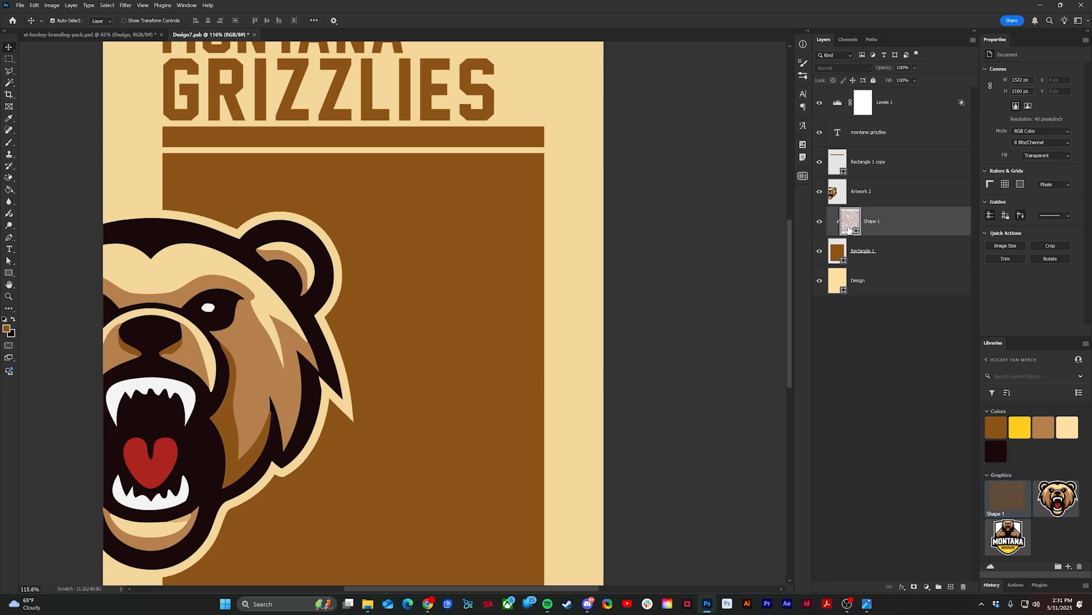
double_click(849, 229)
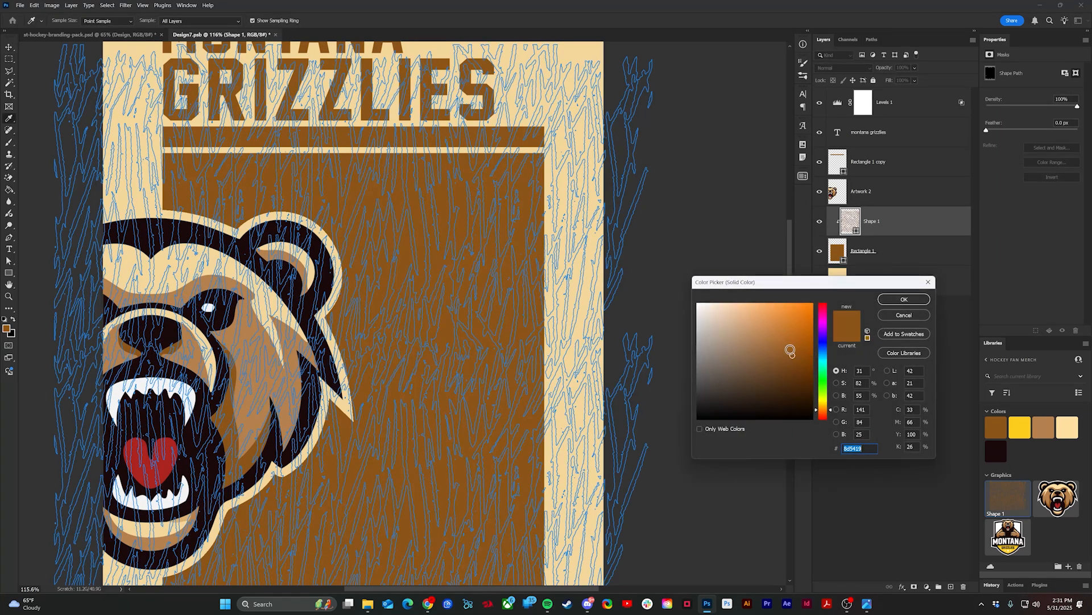
click(789, 348)
key(Return)
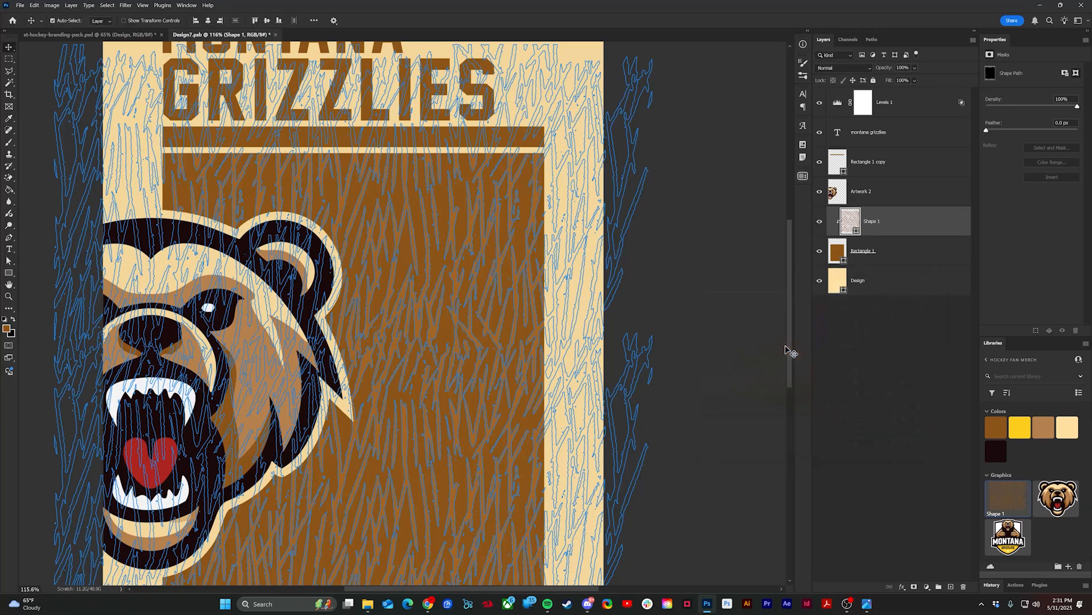
click(891, 136)
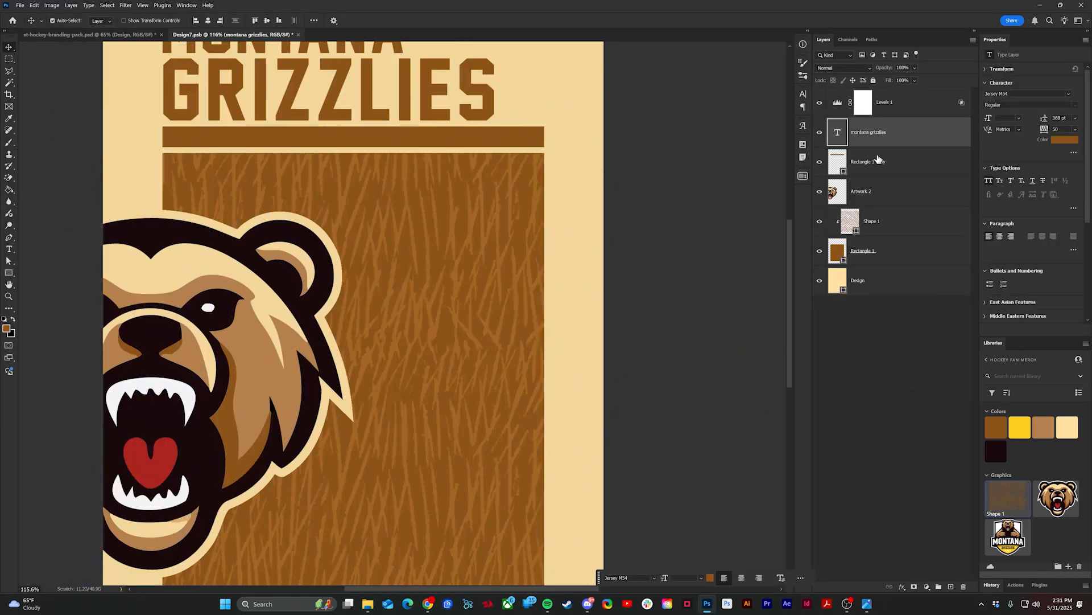
key(ctrl+minus)
- Add a placeholder text layer above the fur texture, beside the bear's jaw, and color it with the library's cream
click(881, 222)
key(t)
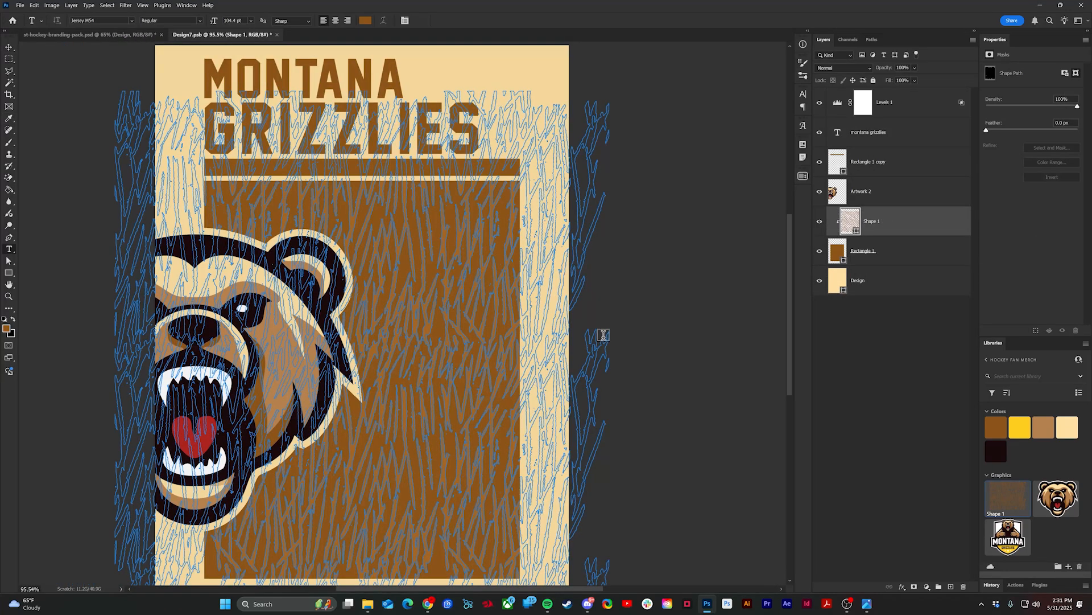
click(615, 323)
drag(645, 324, 402, 421)
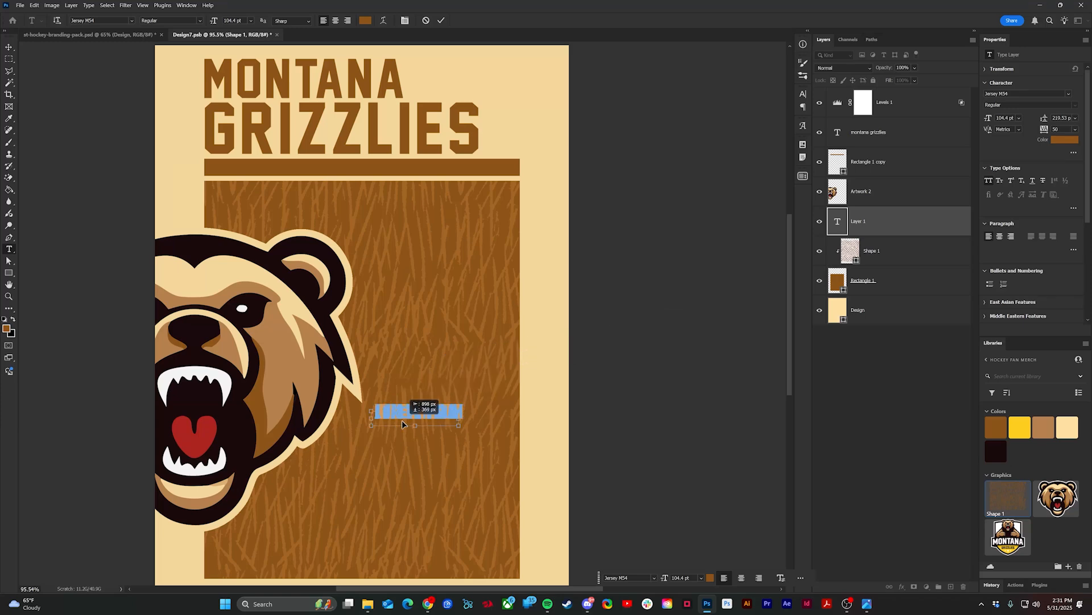
key(ctrl+Return)
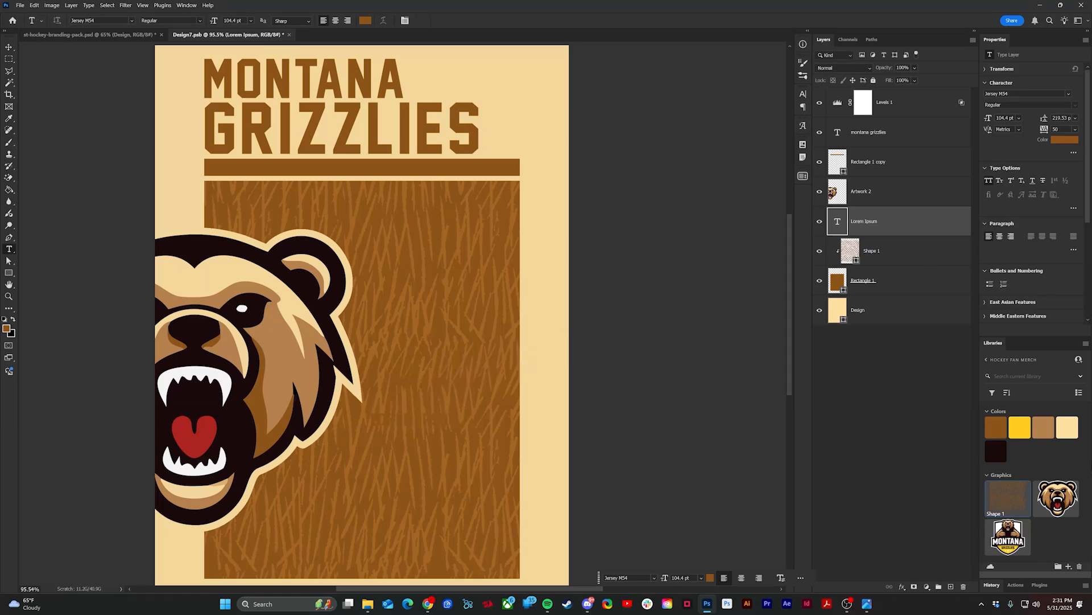
click(1067, 427)
scroll(514, 394, down, 1)
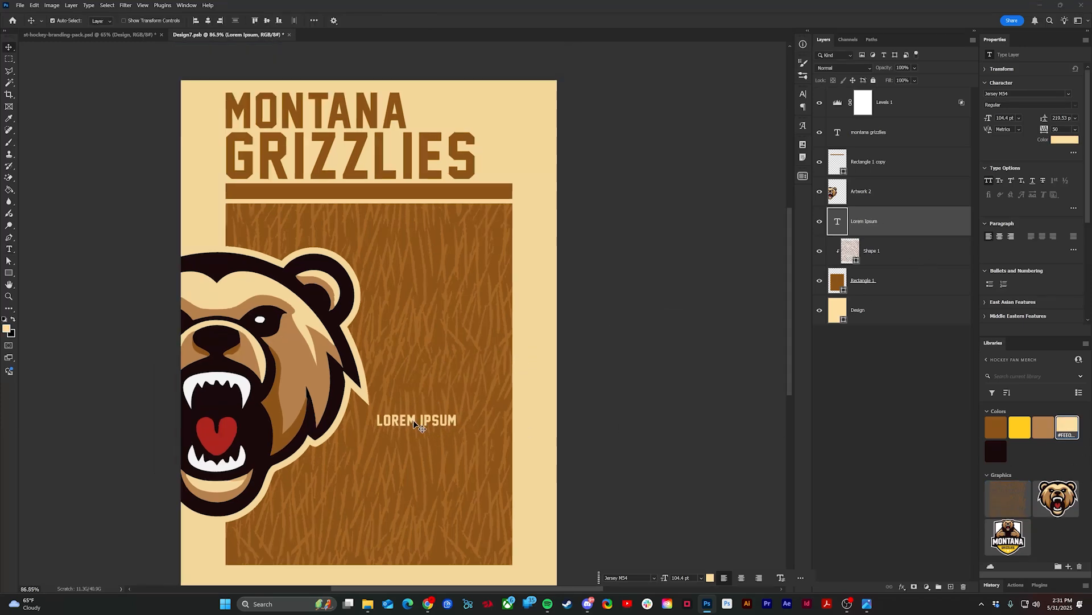
- Replace the cream placeholder text with GRIND., GROWL. and GRIZZLIES on three lines
key(ctrl+a)
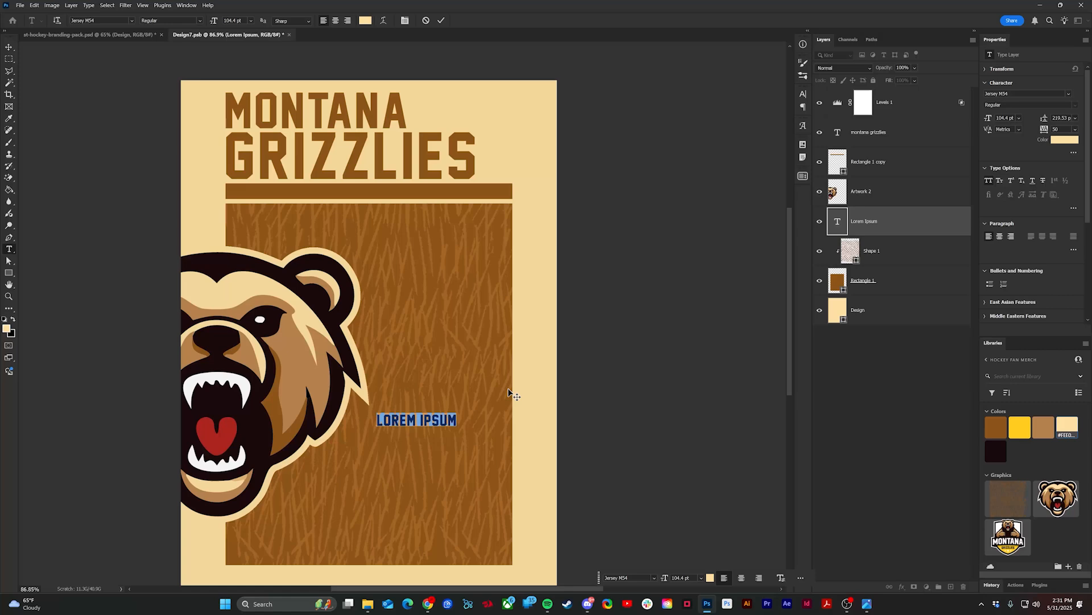
text(GRIND)
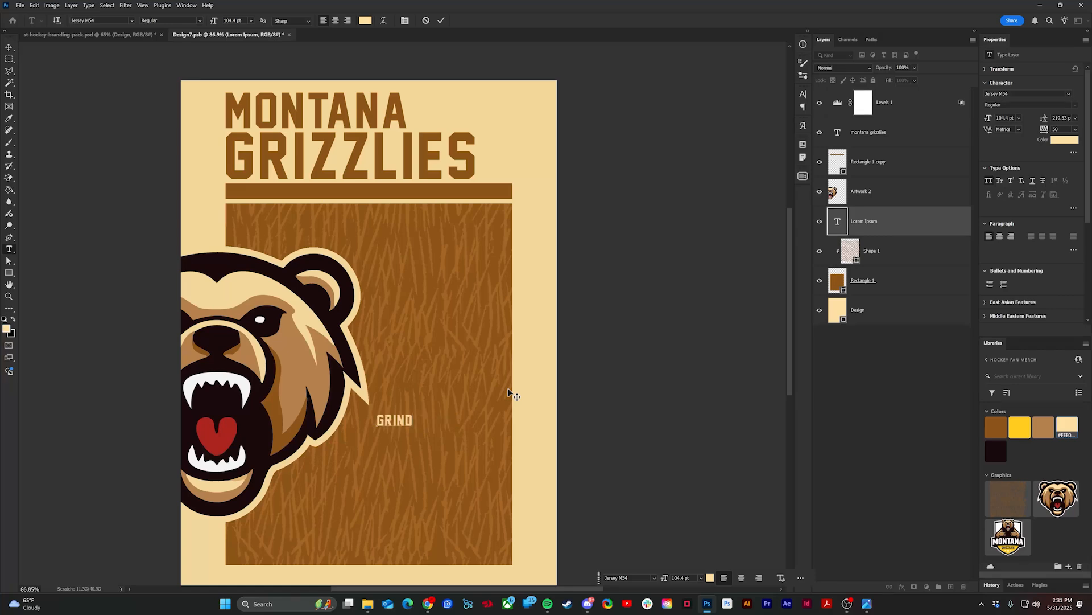
text(. GROWL)
text(. GRIZZLIES)
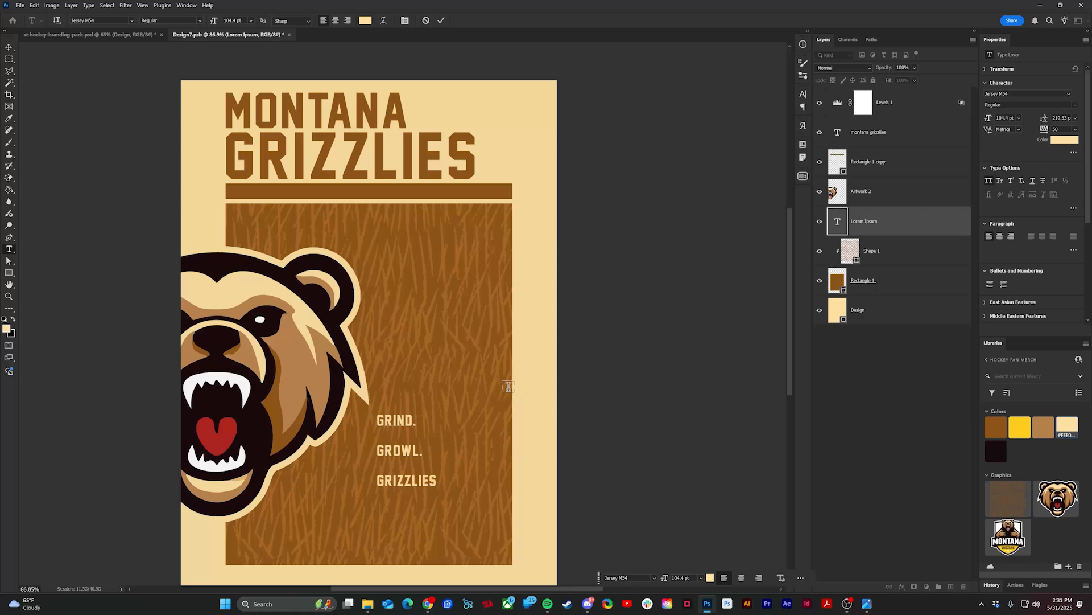
key(ctrl+Return)
key(v)
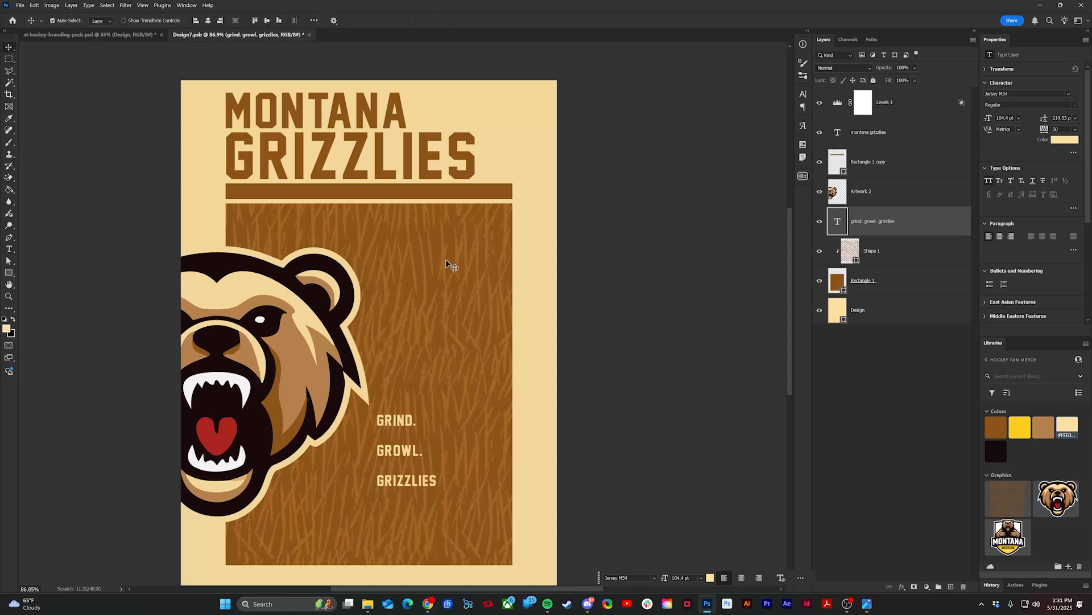
- Right-align the three-line slogan, move it to the textured rectangle's lower right corner and set its font size to 344 pt
click(1012, 240)
drag(350, 481, 477, 518)
scroll(477, 518, down, 2)
drag(989, 118, 1001, 118)
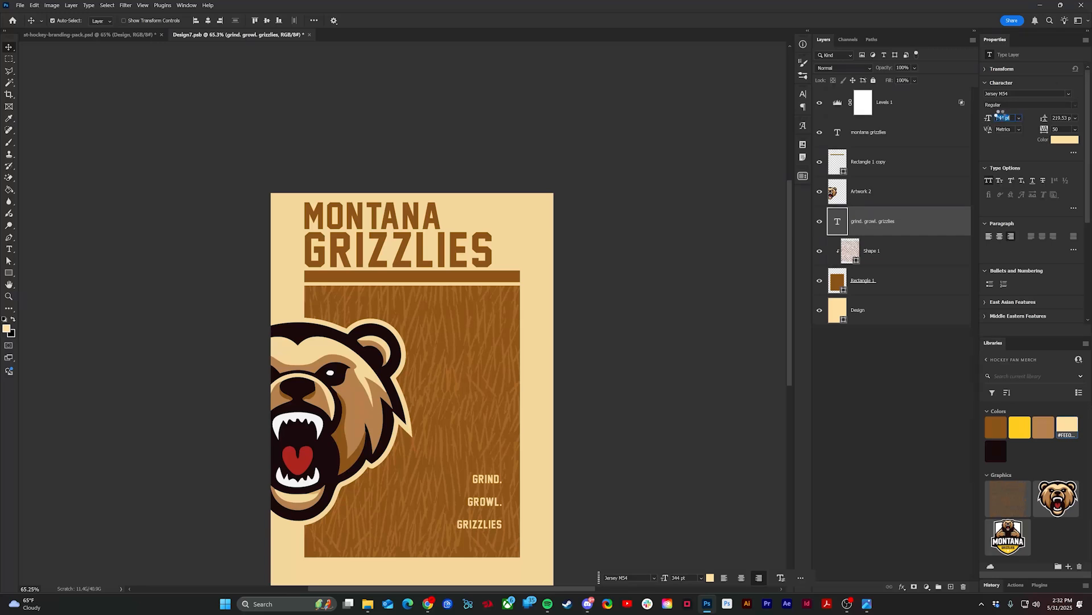
scroll(452, 371, down, 1)
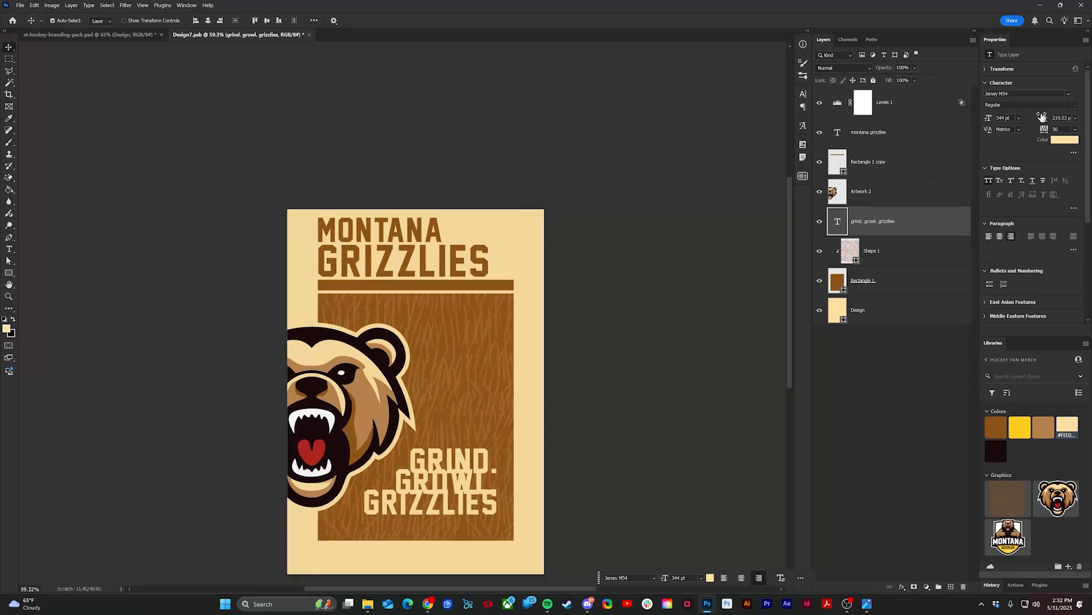
- Set the three-line slogan's leading to 297 pt and add a period after GRIZZLIES
drag(1044, 118, 1061, 116)
key(t)
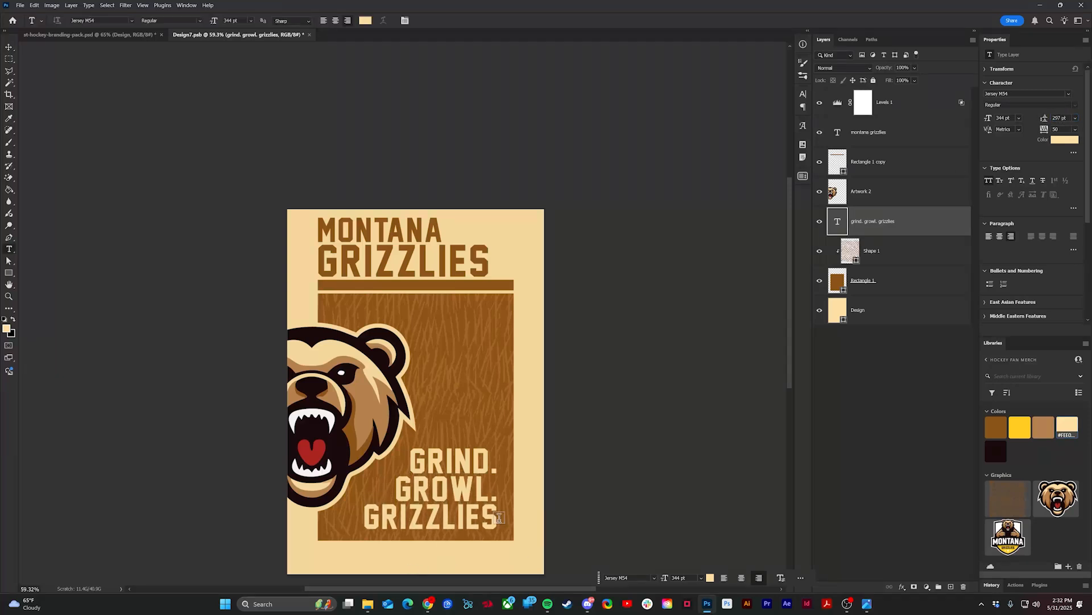
click(493, 511)
text(.)
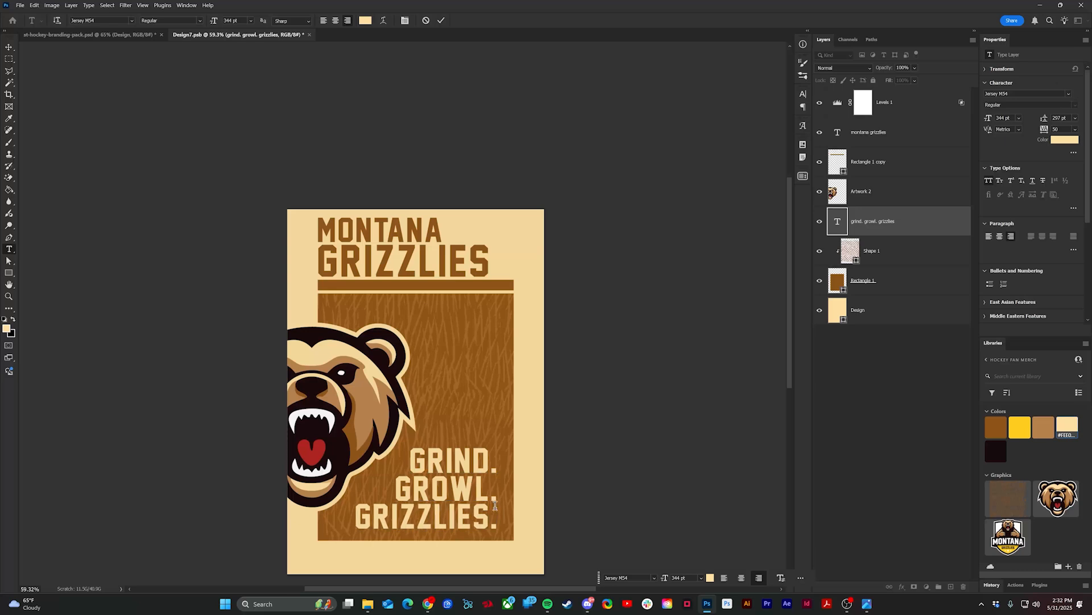
key(ctrl+Return)
- Move the slogan into the textured rectangle's lower right corner, leaving a small gap to the rectangle's right edge
key(ctrl+t)
drag(474, 517, 488, 523)
key(Return)
scroll(512, 489, up, 6)
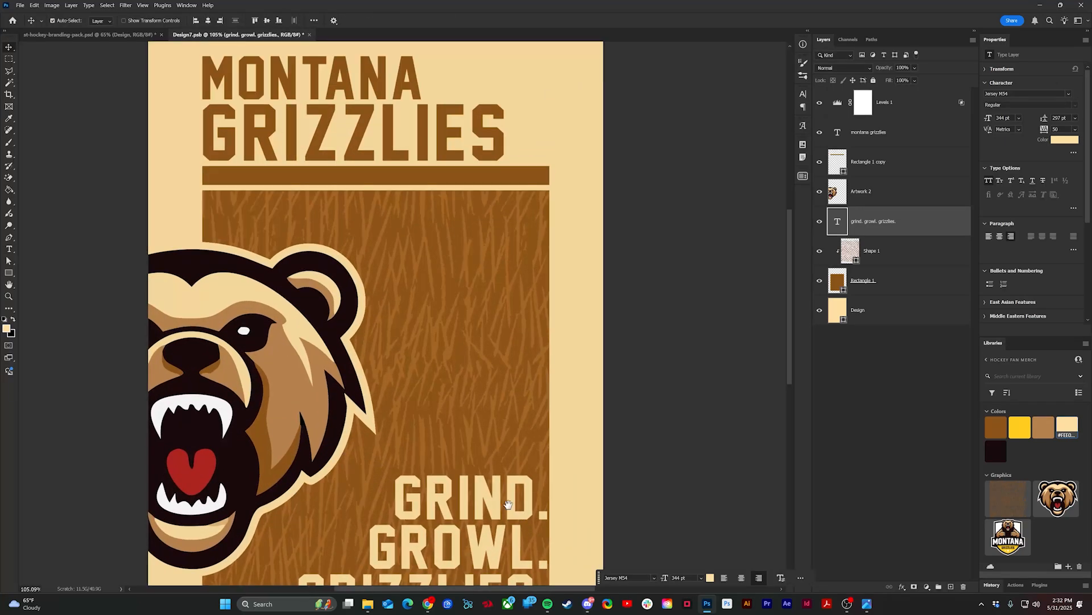
drag(508, 485, 524, 282)
scroll(524, 282, up, 1)
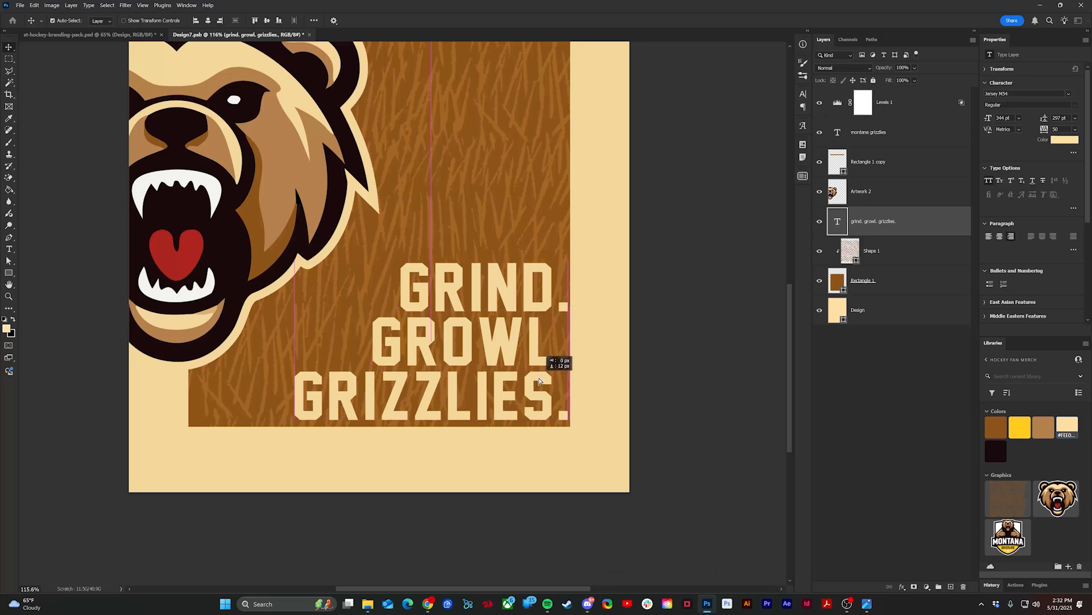
key(Left)
key(Left)
key(Left)
key(Left)
key(Left)
- Scale the slogan up to about 124.5% from its lower right corner so it nearly spans the textured rectangle
key(ctrl+t)
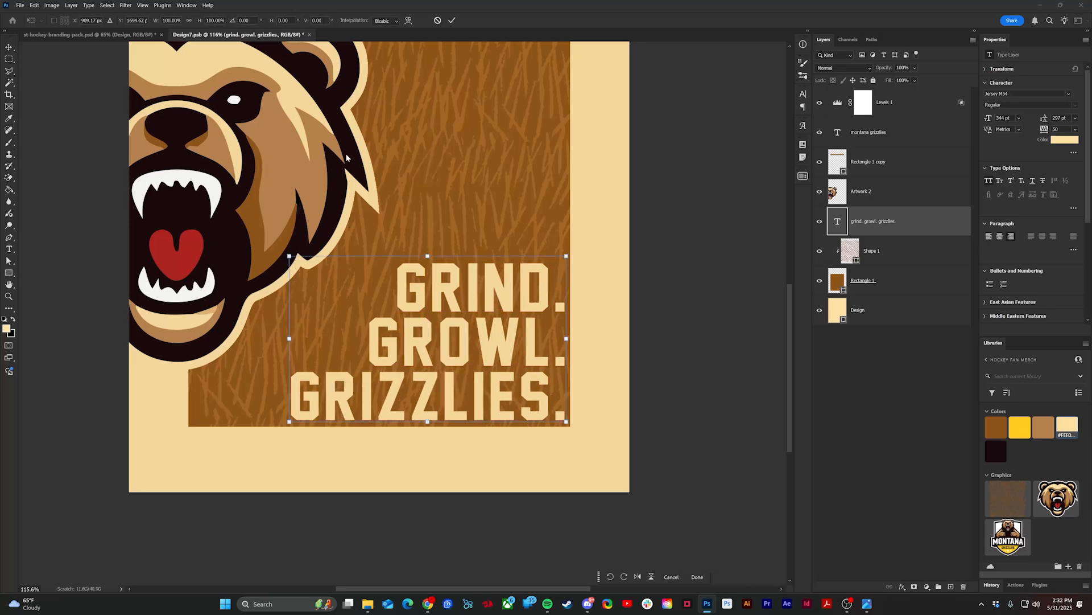
drag(288, 254, 218, 218)
key(Return)
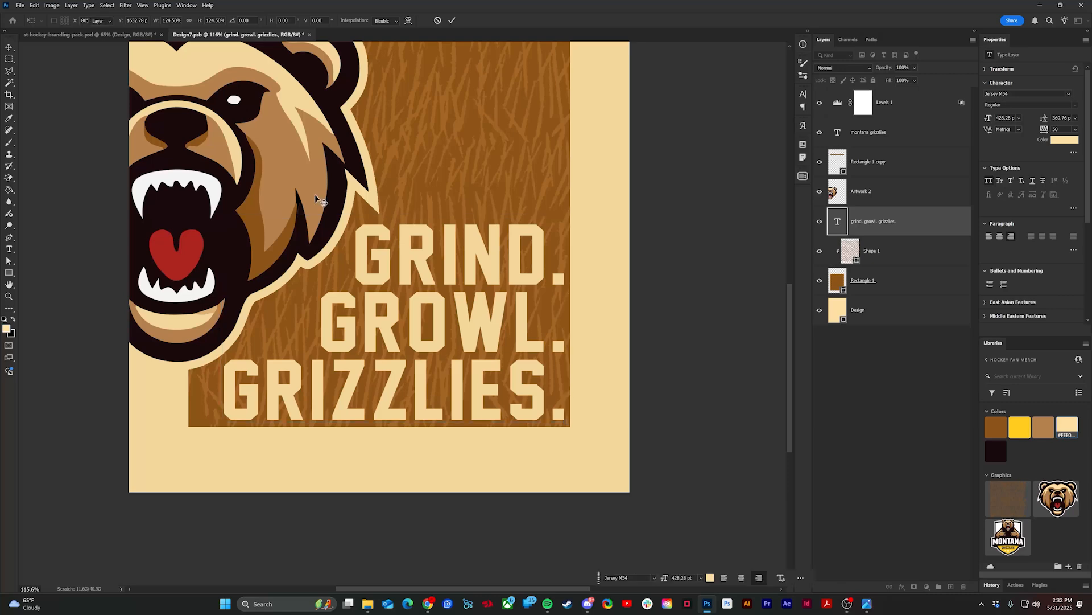
key(ctrl+0)
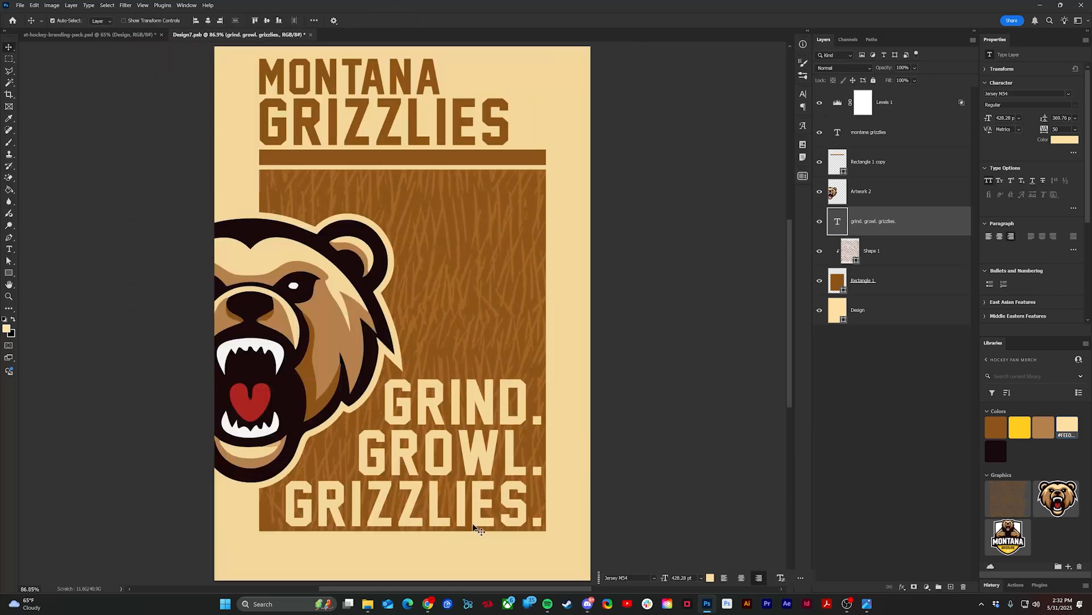
scroll(454, 470, down, 1)
drag(432, 344, 428, 306)
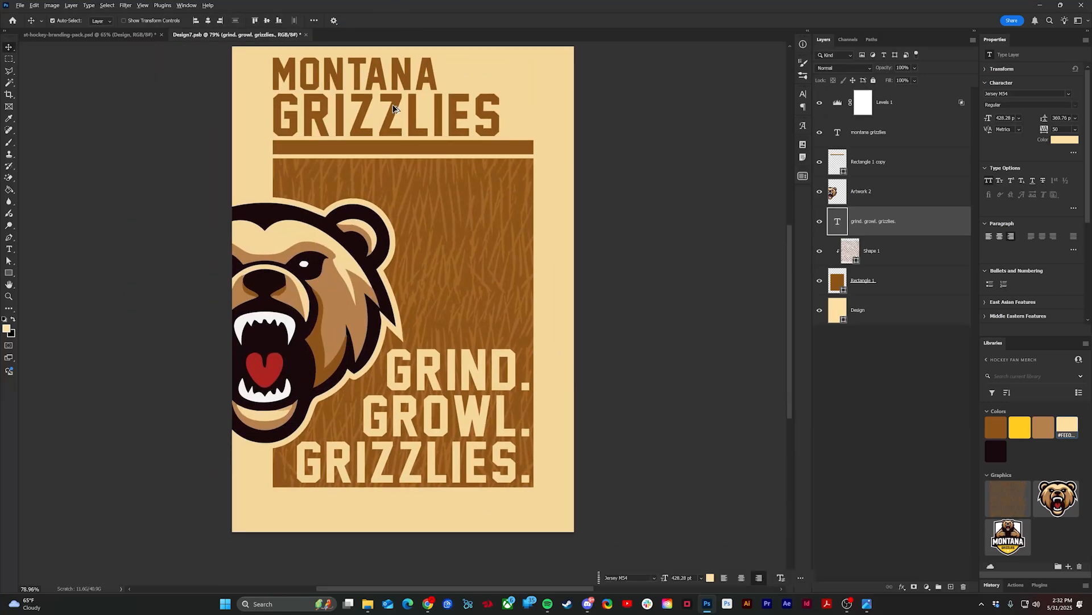
- Duplicate the MONTANA GRIZZLIES title over the rectangle's lower edge and delete GRIZZLIES from the copy
drag(392, 108, 426, 500)
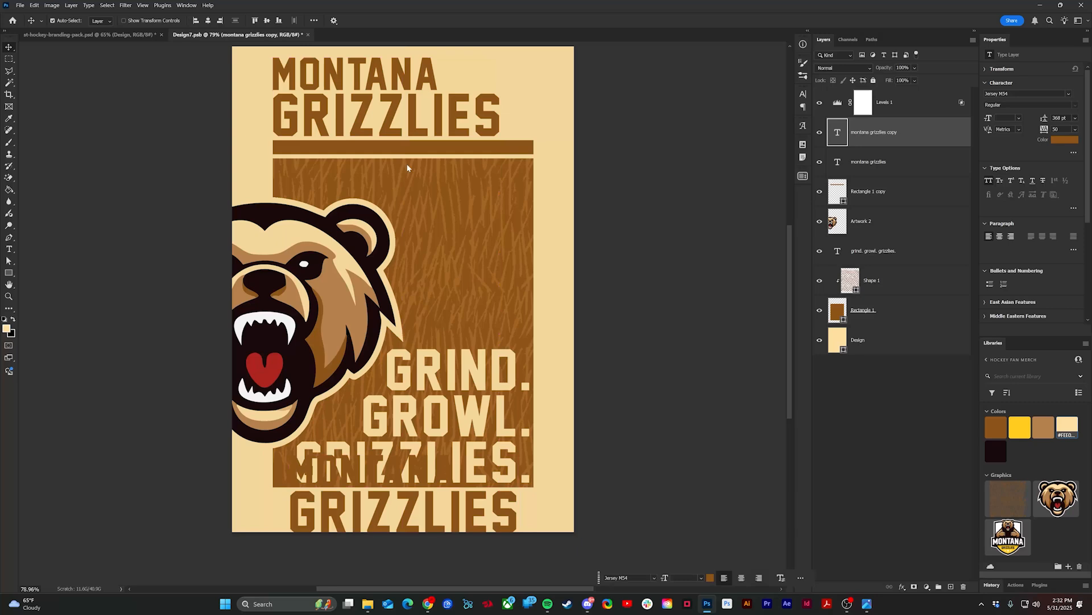
click(327, 66)
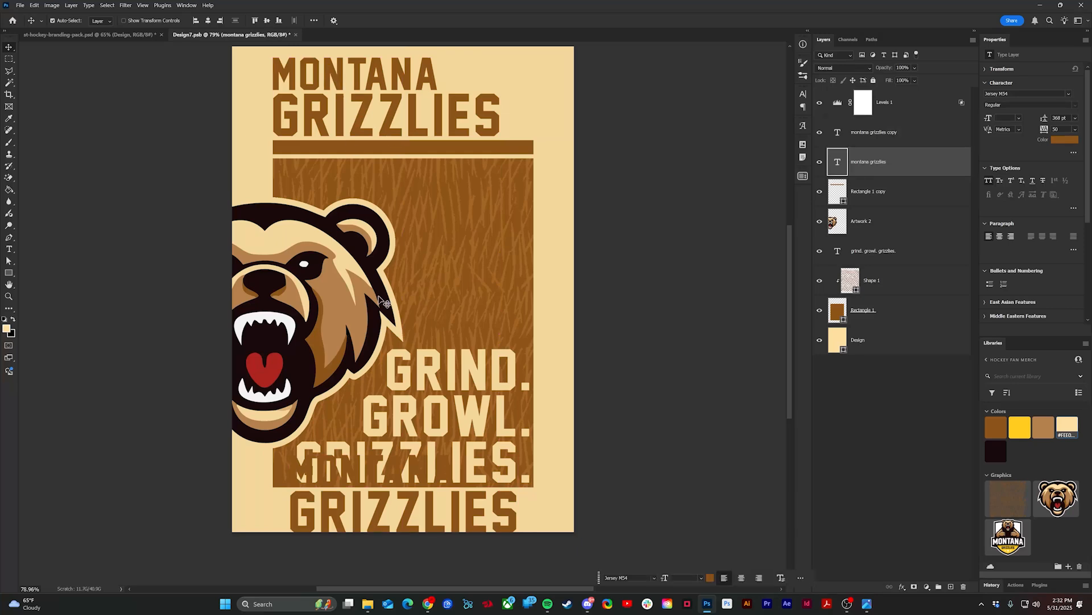
double_click(412, 514)
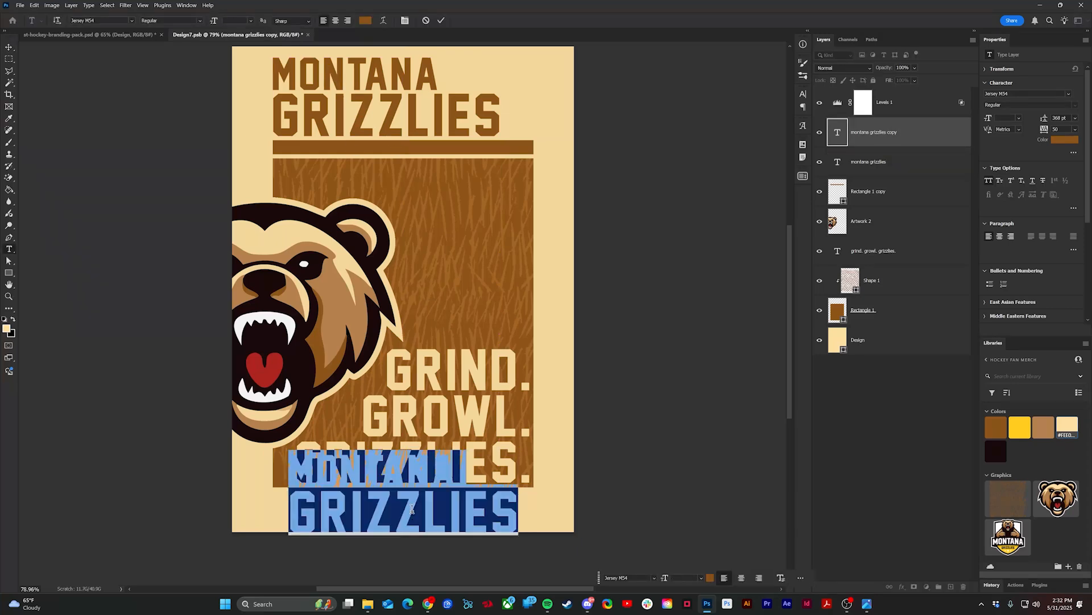
key(Left)
key(Right)
key(ctrl+shift+Right)
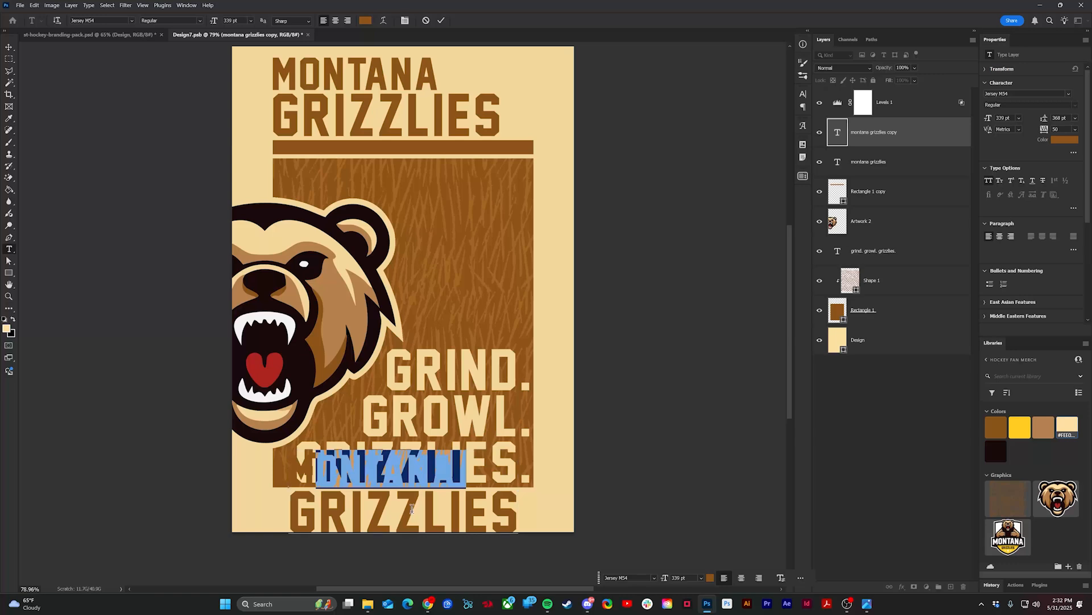
key(Right)
key(ctrl+shift+Right)
key(BackSpace)
key(ctrl+Return)
key(v)
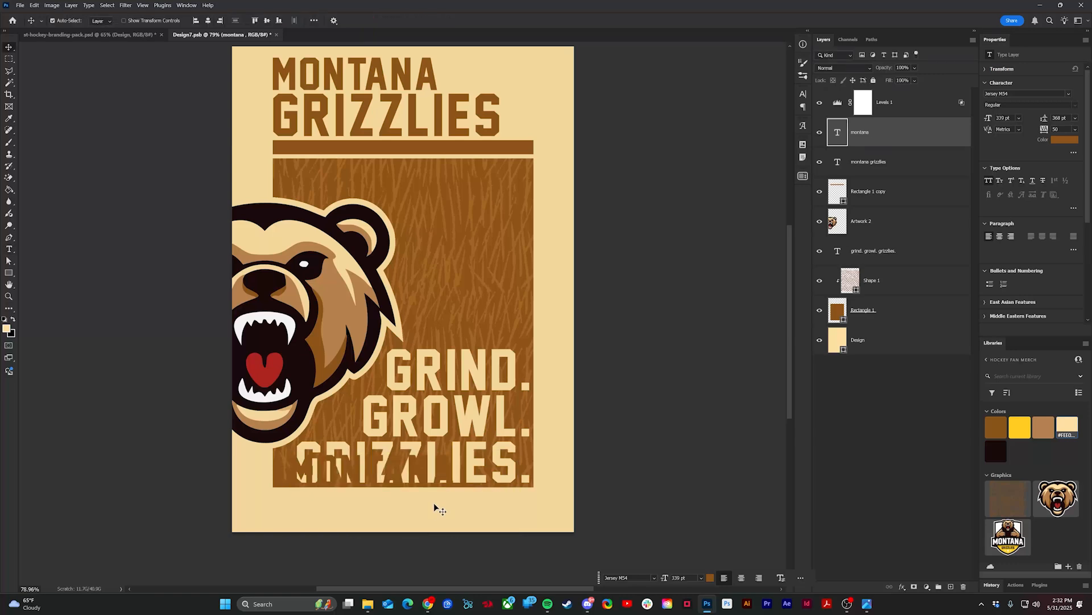
- Move the copied MONTANA text below the textured rectangle and extend it to read THE PRIDE OF MONTANA
drag(416, 463, 430, 508)
key(t)
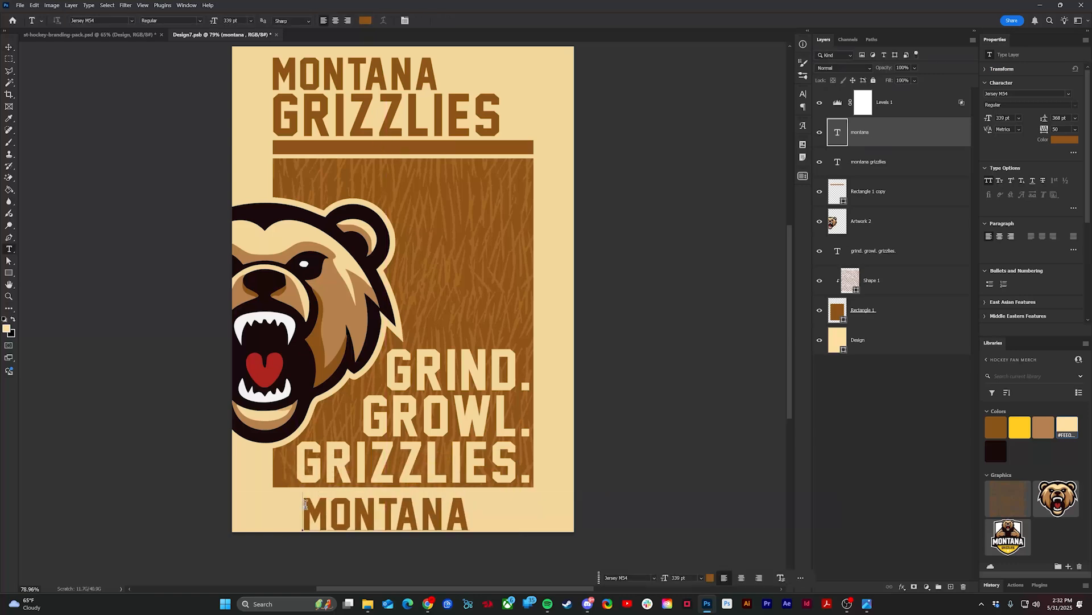
click(305, 504)
text(THE PRIDE OF M)
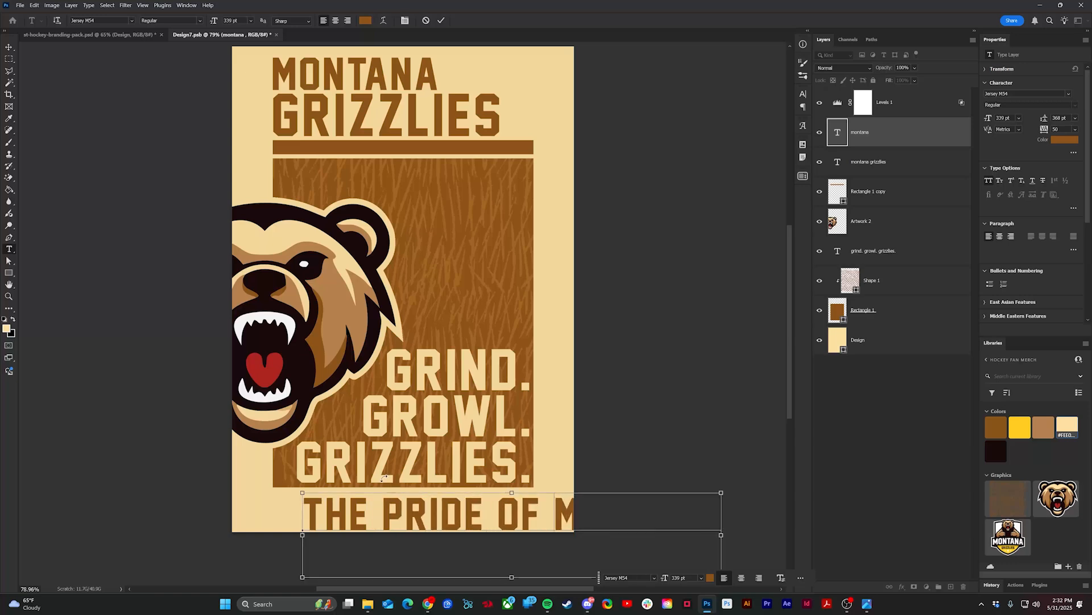
key(ctrl+Return)
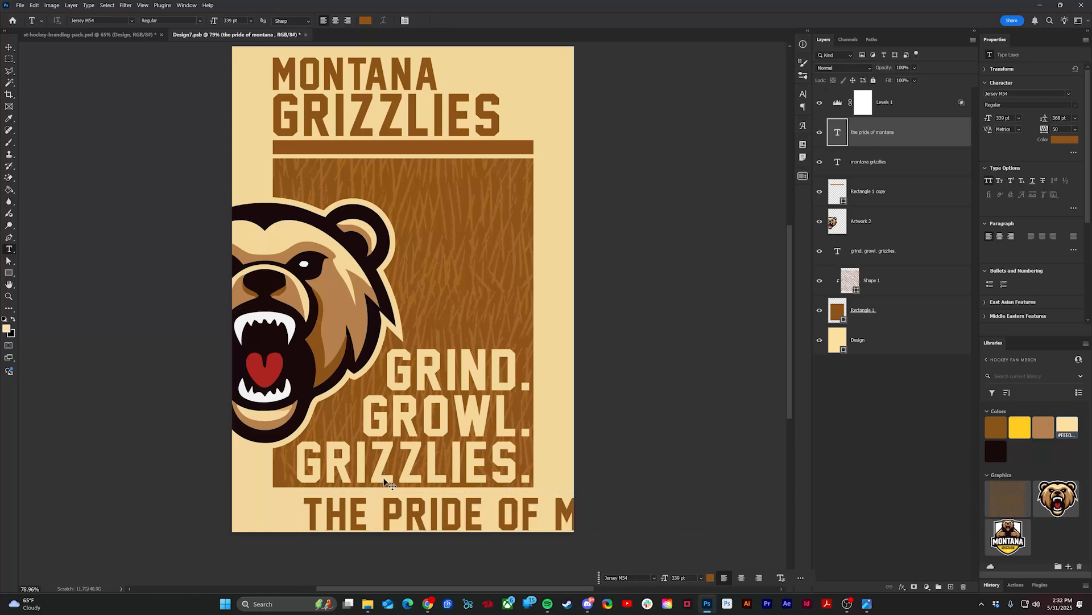
- Center the tagline horizontally on the canvas and scale it down to a font size of about 129 pt
key(v)
click(208, 21)
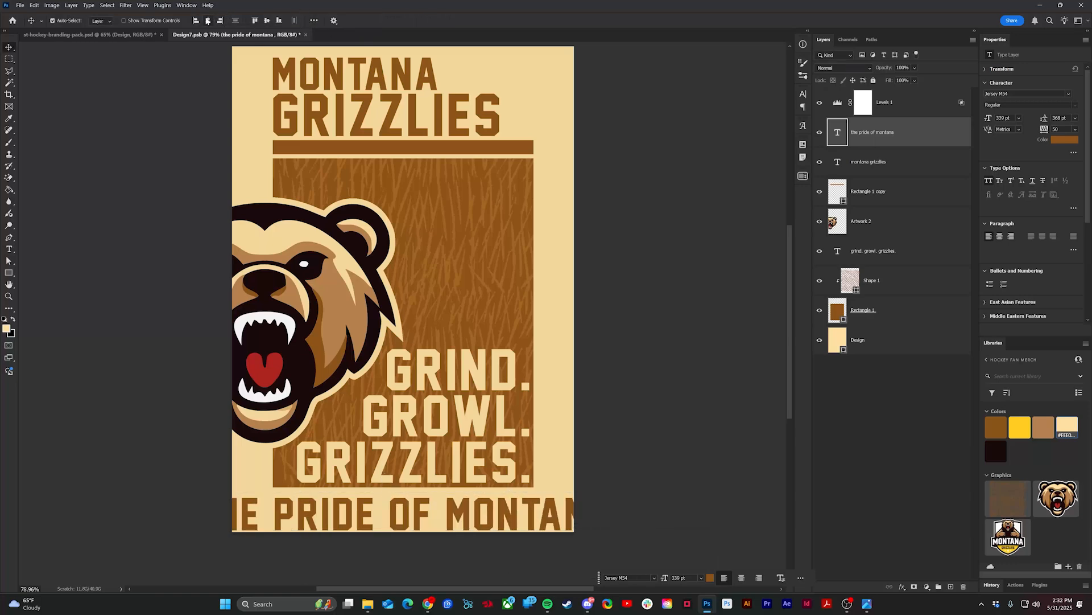
key(ctrl+t)
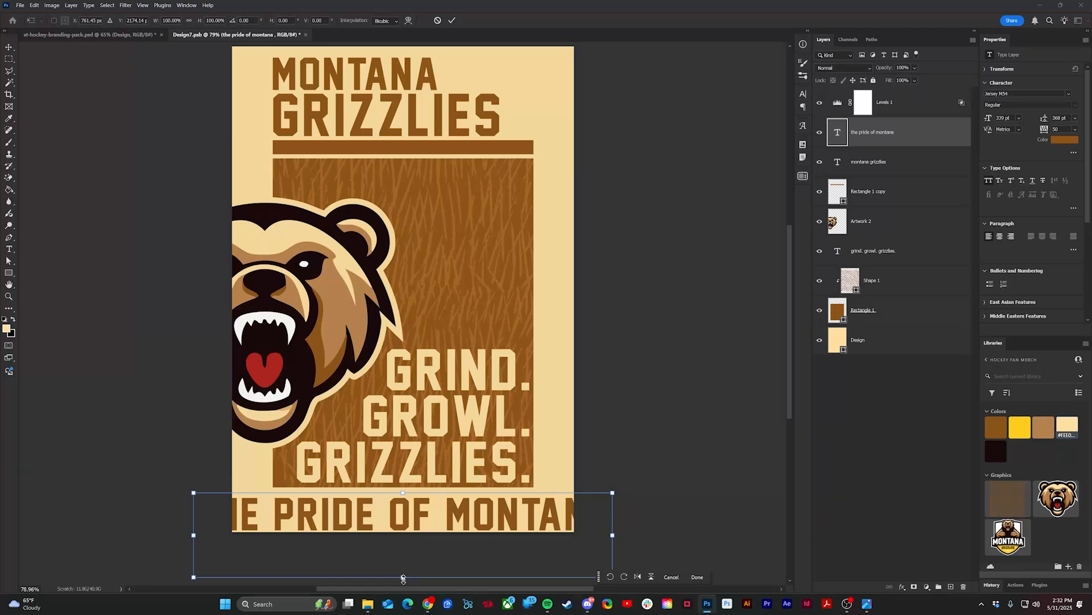
drag(403, 579, 403, 531)
key(Return)
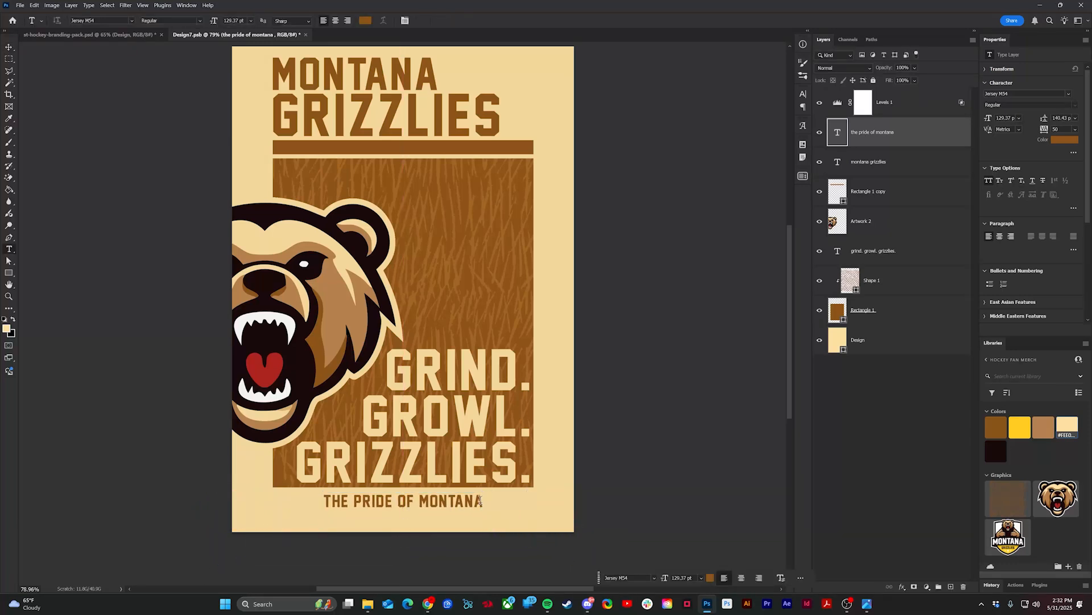
- Widen the letter spacing of the whole THE PRIDE OF MONTANA tagline to a tracking of 1360
click(480, 500)
key(ctrl+a)
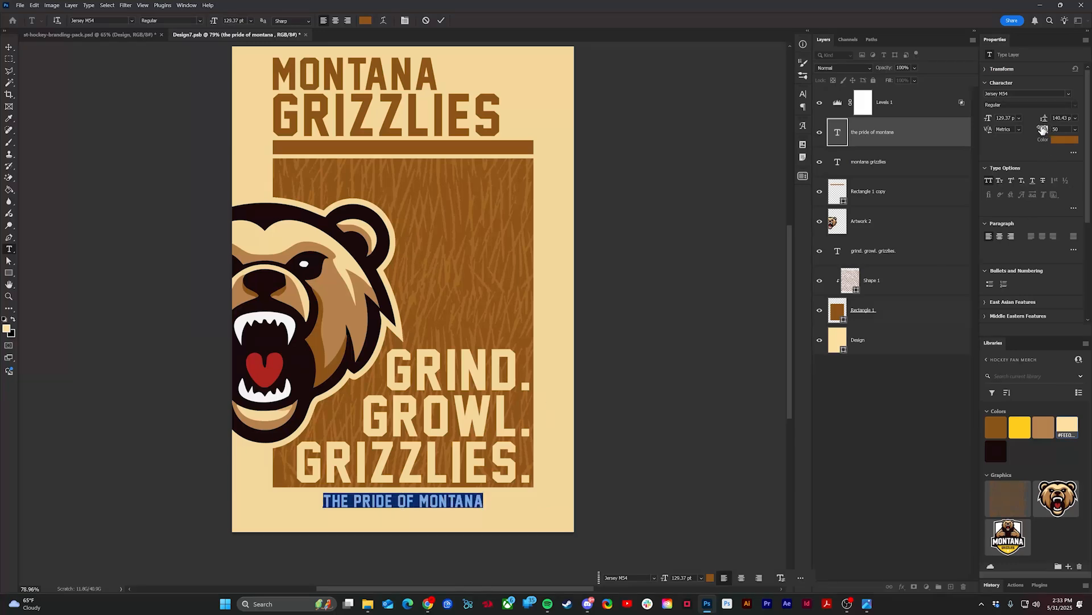
drag(1043, 130, 1072, 130)
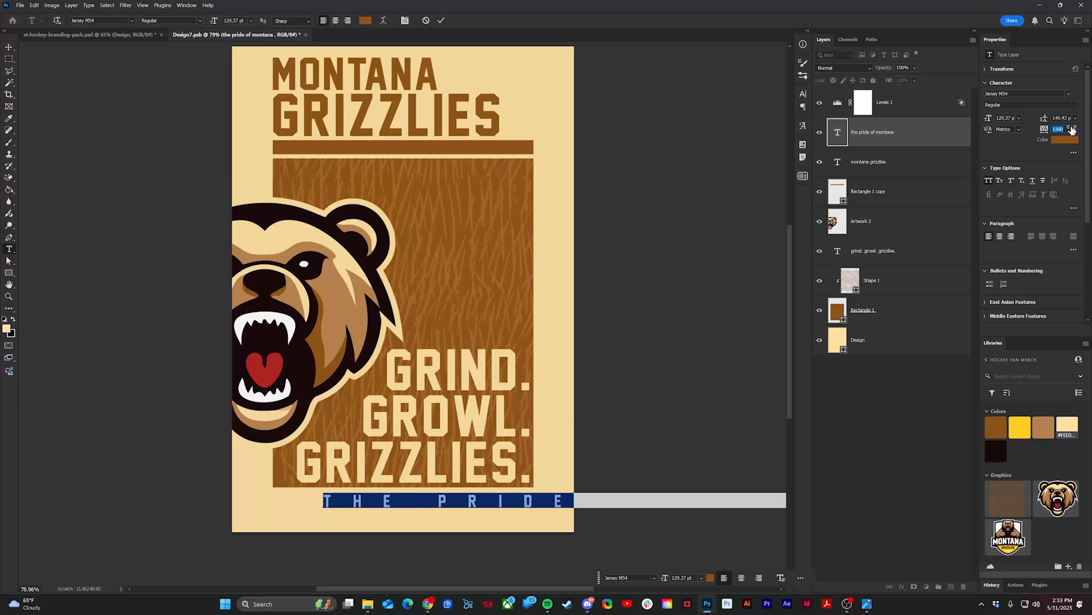
key(ctrl+Return)
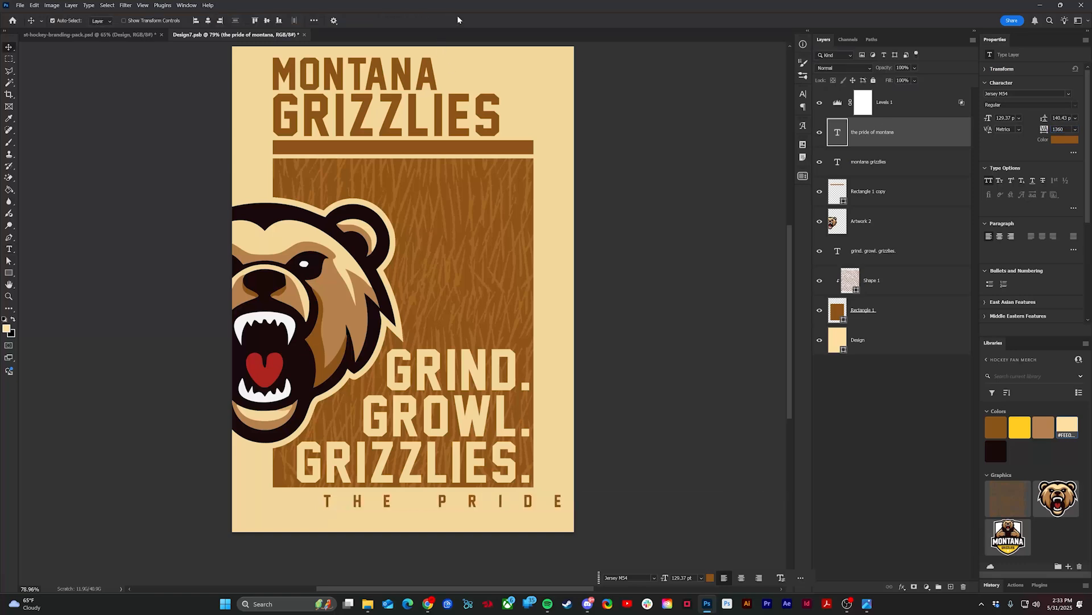
- Center the widely spaced tagline and scale it down to the textured rectangle's width, about 60 pt
click(209, 22)
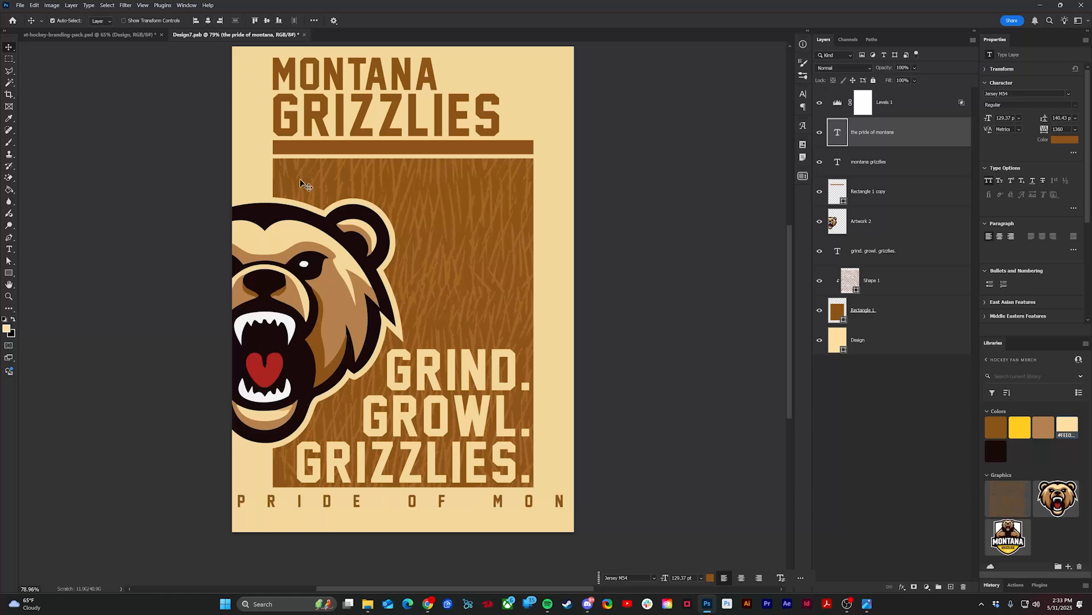
key(ctrl+t)
scroll(403, 506, up, 3)
drag(403, 506, 403, 499)
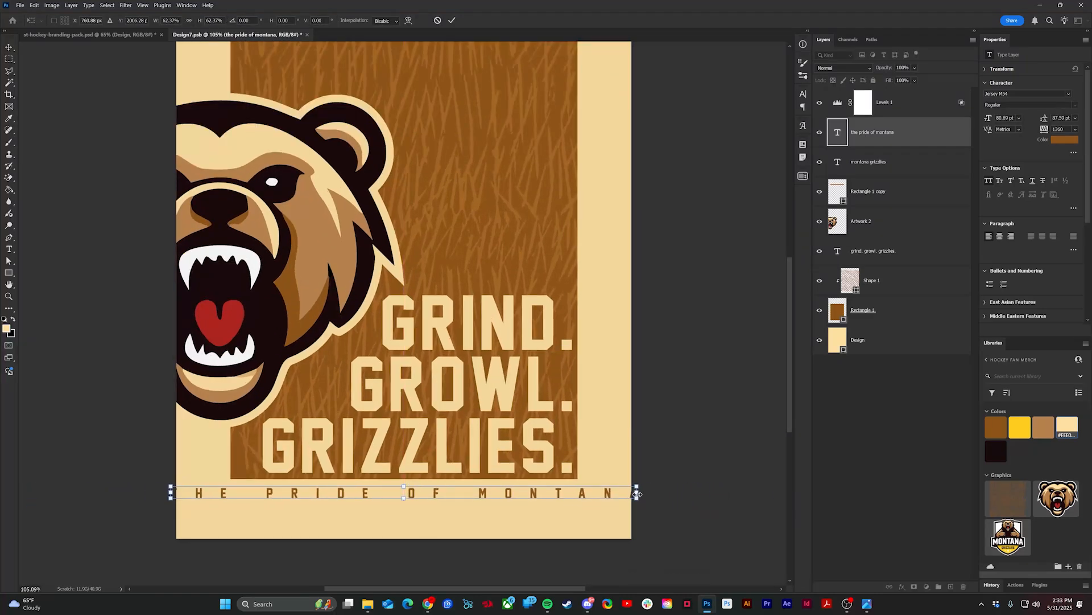
drag(637, 493, 578, 487)
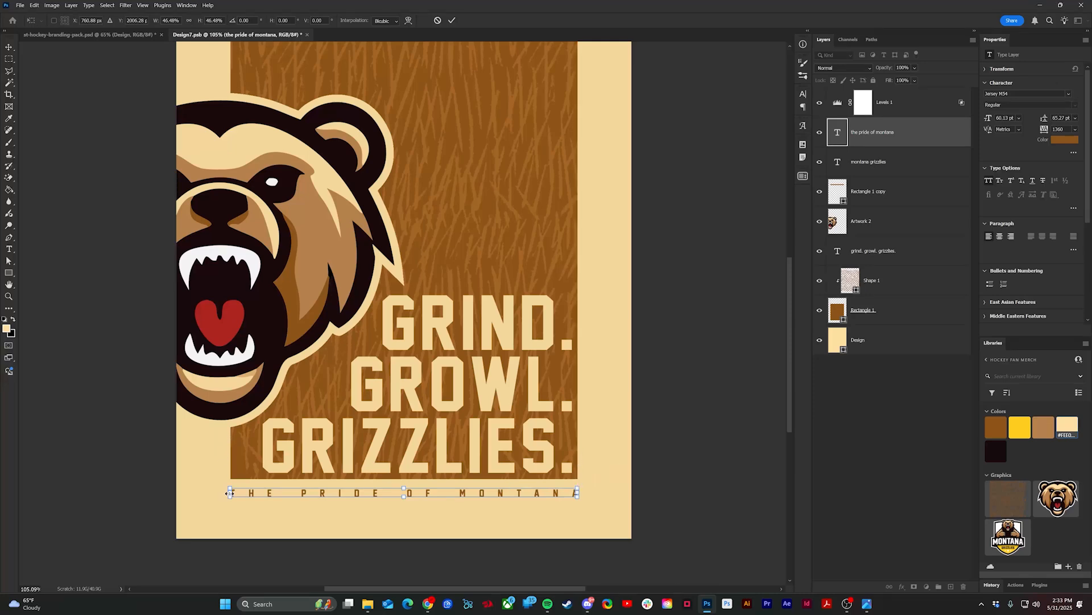
key(Return)
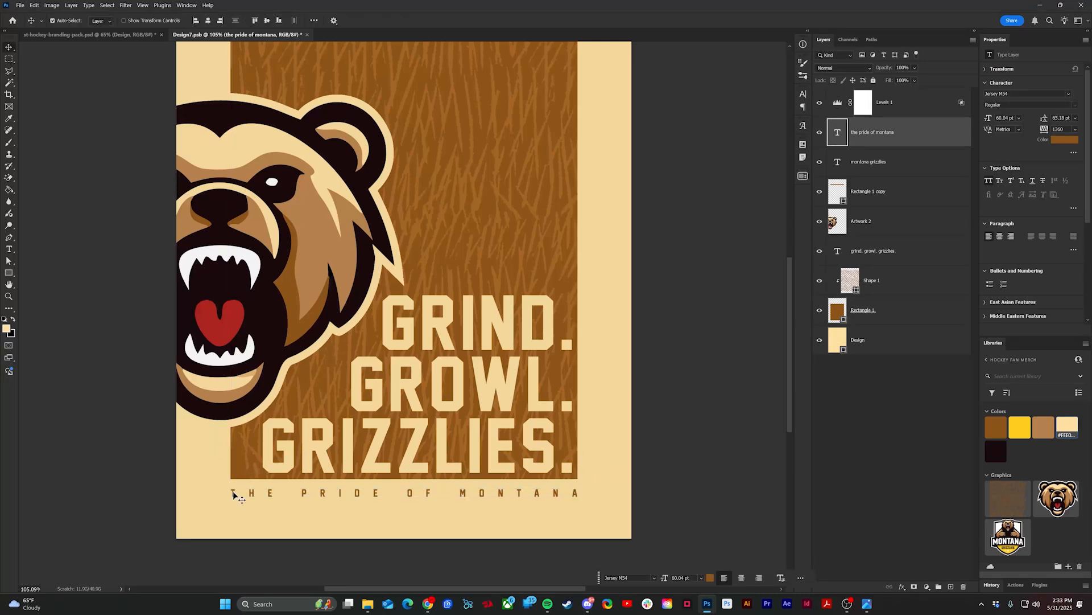
- Lower the tagline within the bottom margin, save the sticker design and return to the hockey branding pack document
key(shift+Down)
key(shift+Down)
key(shift+Down)
key(shift+Down)
key(shift+Down)
key(ctrl+0)
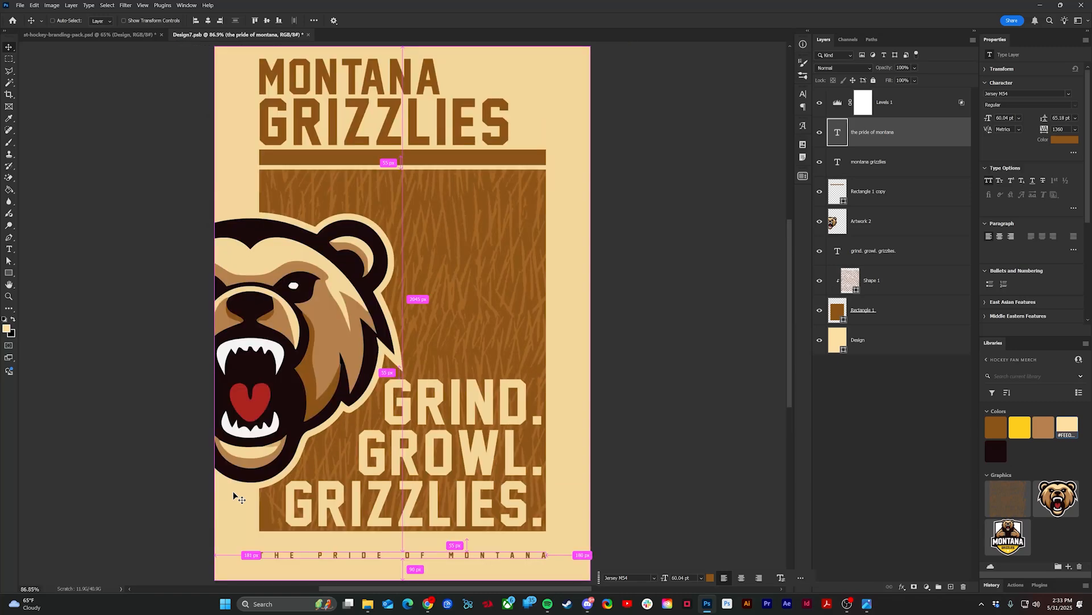
click(97, 34)
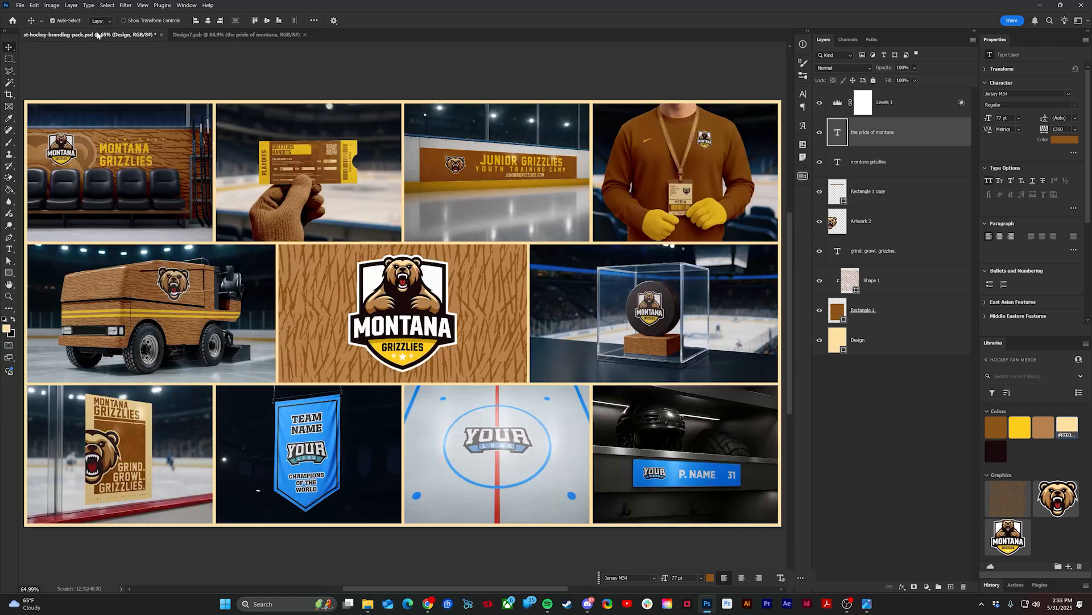
scroll(133, 418, up, 1)
scroll(432, 401, down, 1)
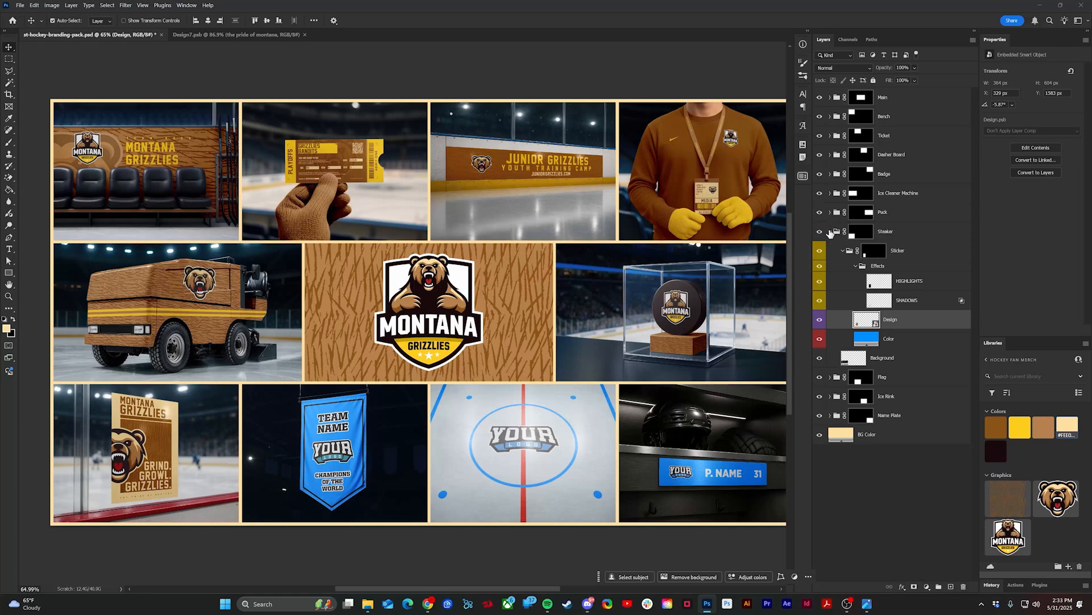
- Collapse the sticker group, expand the Flag group and open its design smart object for editing
click(830, 231)
click(830, 251)
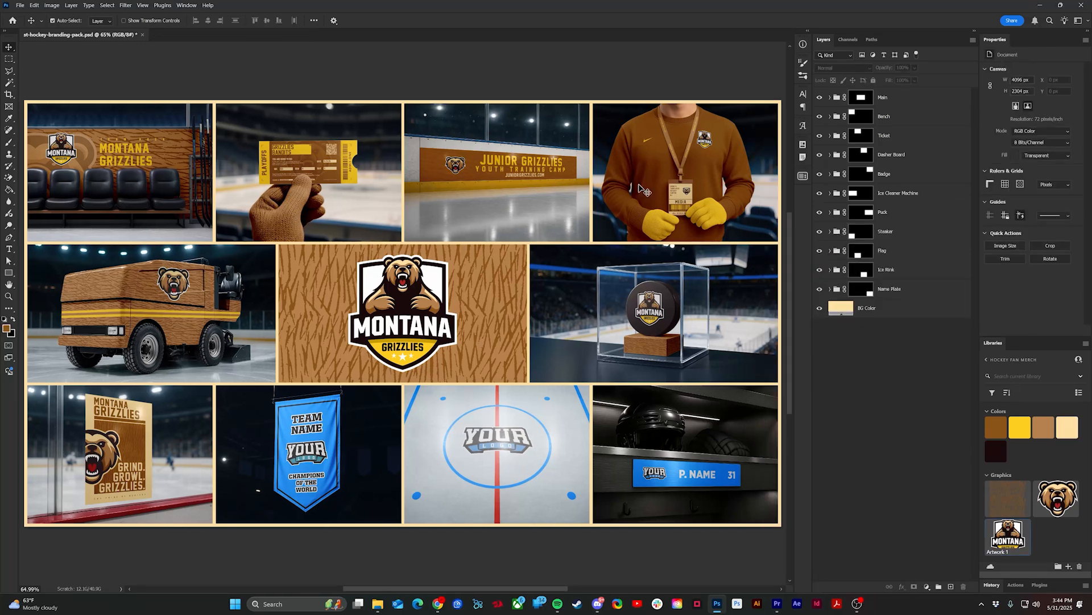
click(842, 252)
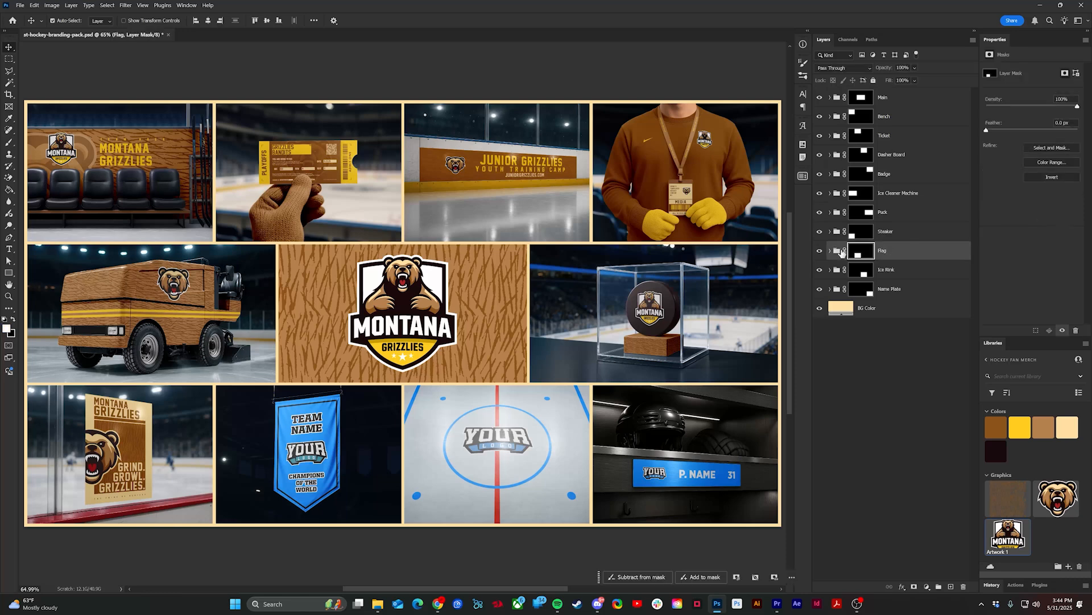
click(831, 252)
double_click(874, 305)
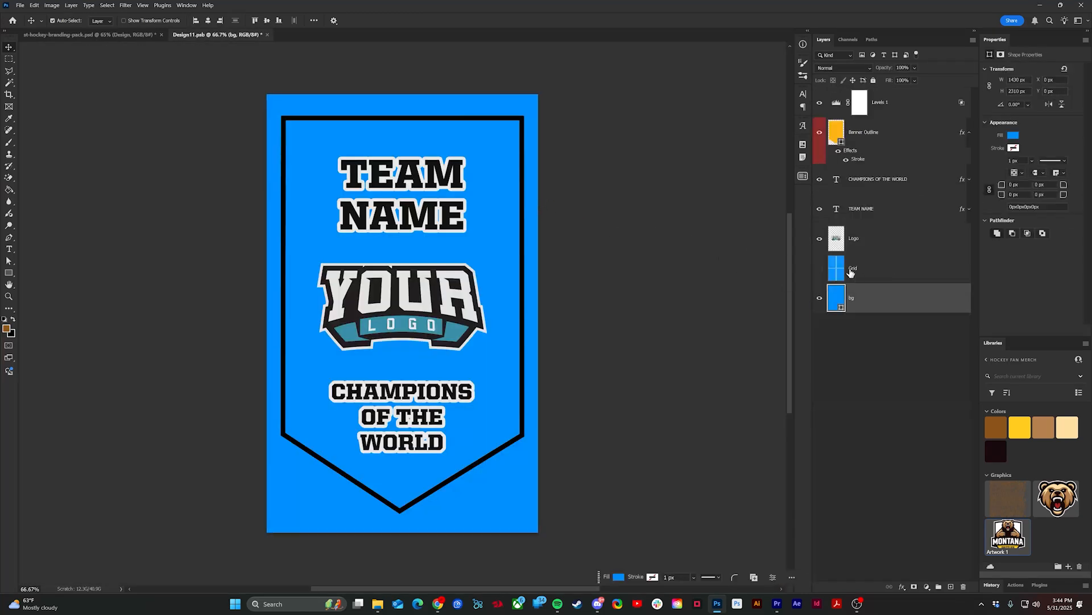
- Delete the banner's hidden Grid layer and fill the bg shape with the library's dark brown
click(851, 273)
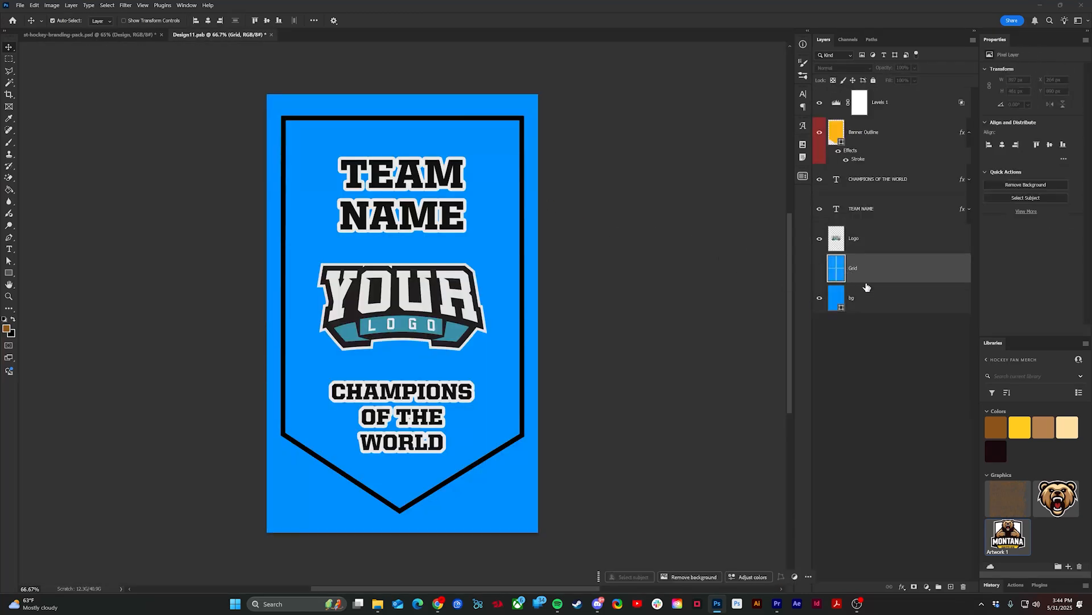
key(Delete)
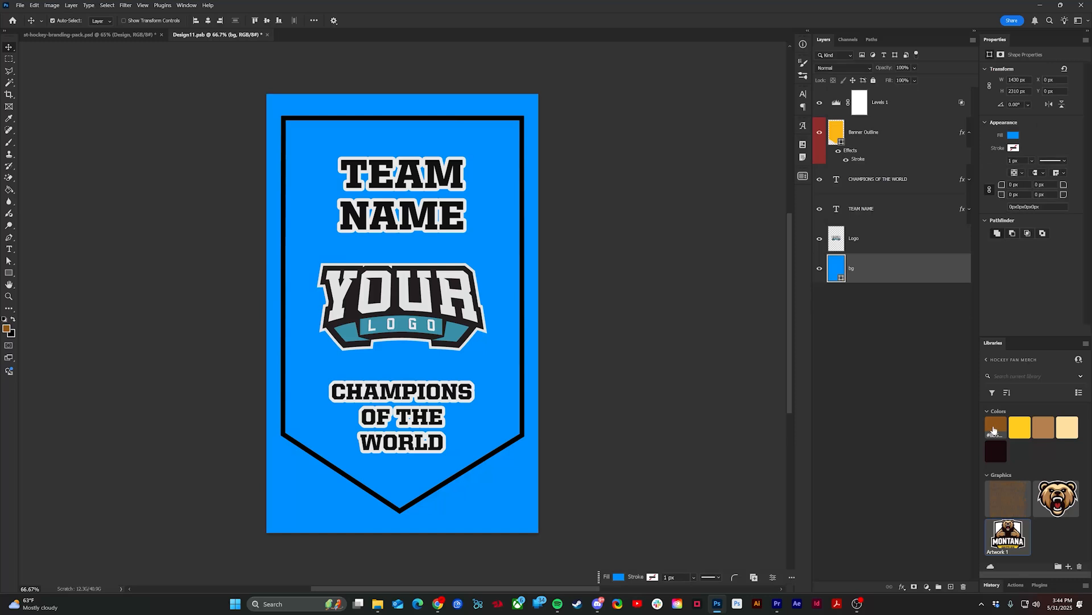
click(995, 428)
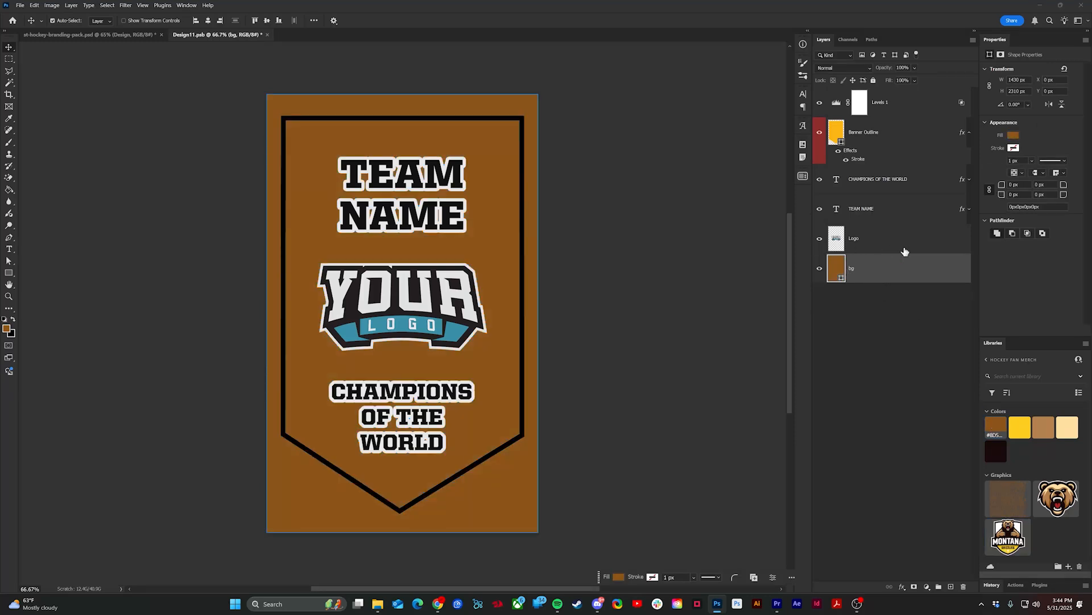
- Place the library's Montana Grizzlies badge enlarged on the banner and delete the placeholder Logo and TEAM NAME layers
click(905, 245)
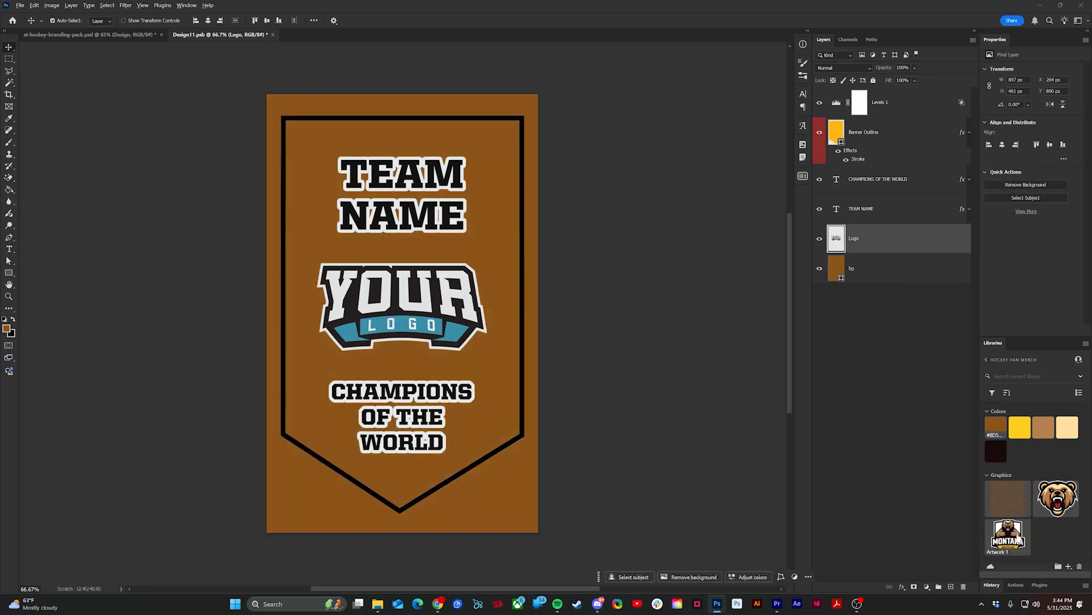
drag(1017, 540, 871, 239)
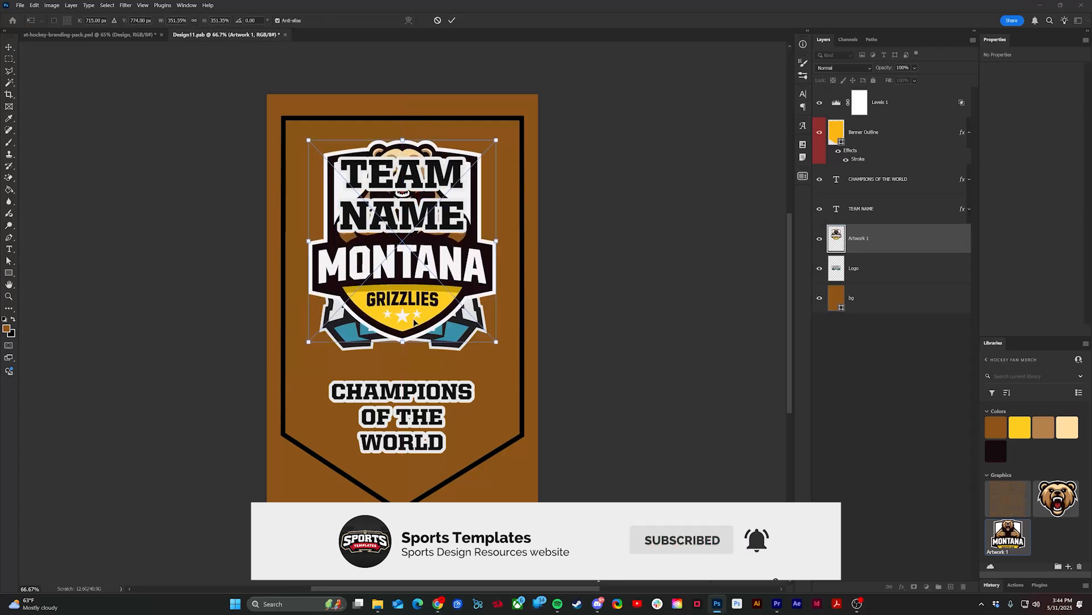
key(Return)
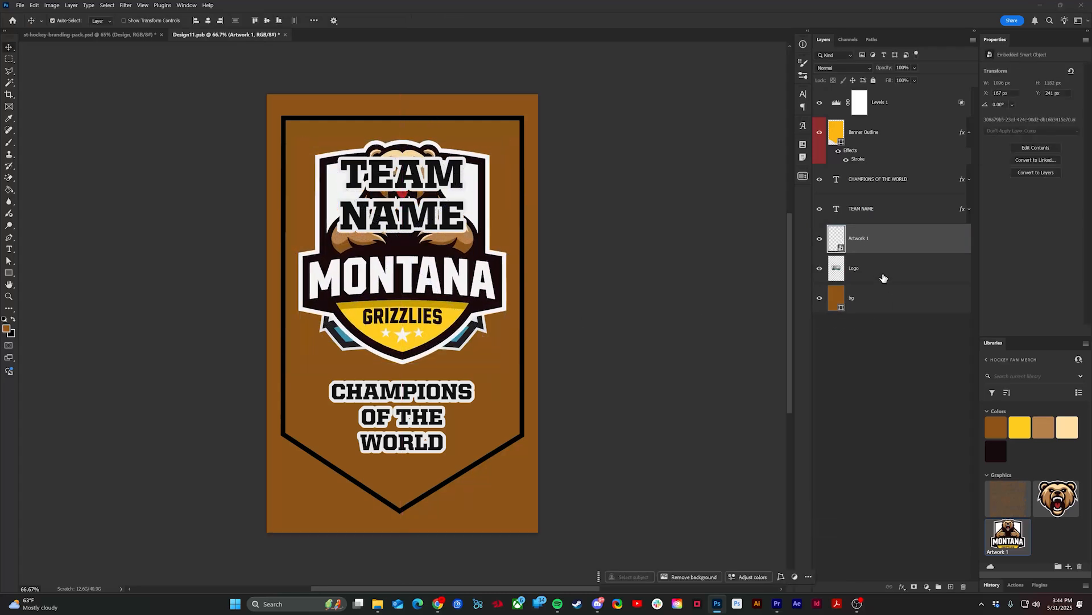
click(881, 275)
key(Delete)
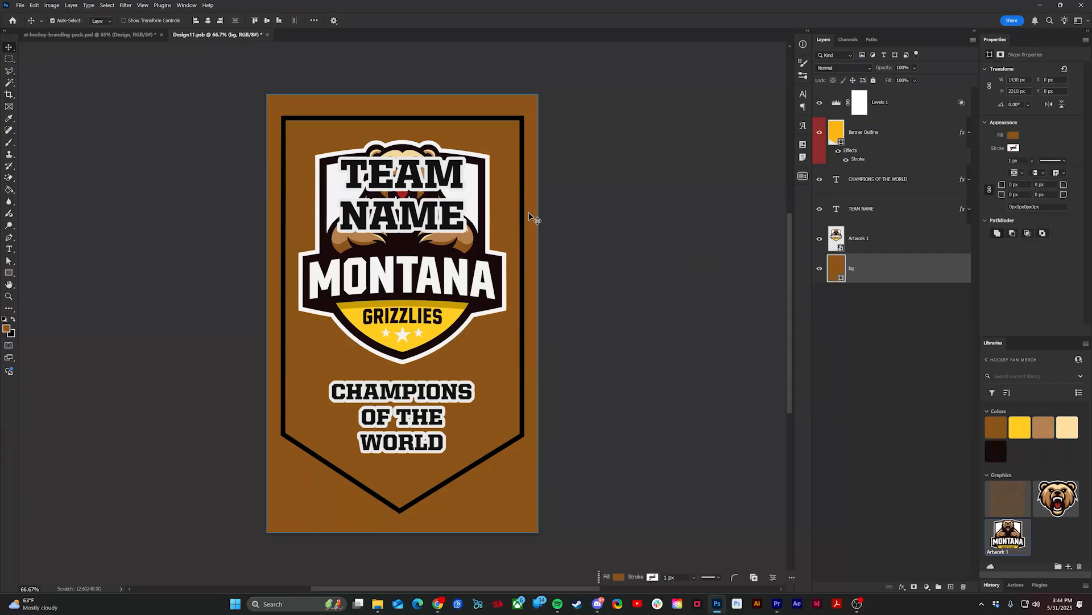
click(876, 212)
key(Delete)
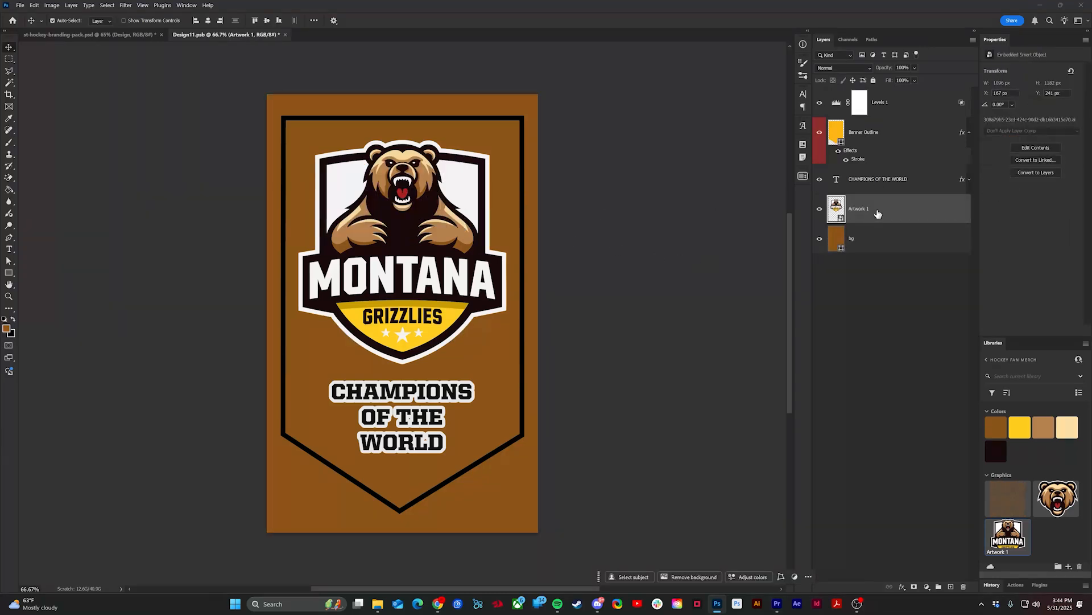
- Hide the stroke effect on the CHAMPIONS OF THE WORLD text and color the text with the library's yellow
click(891, 190)
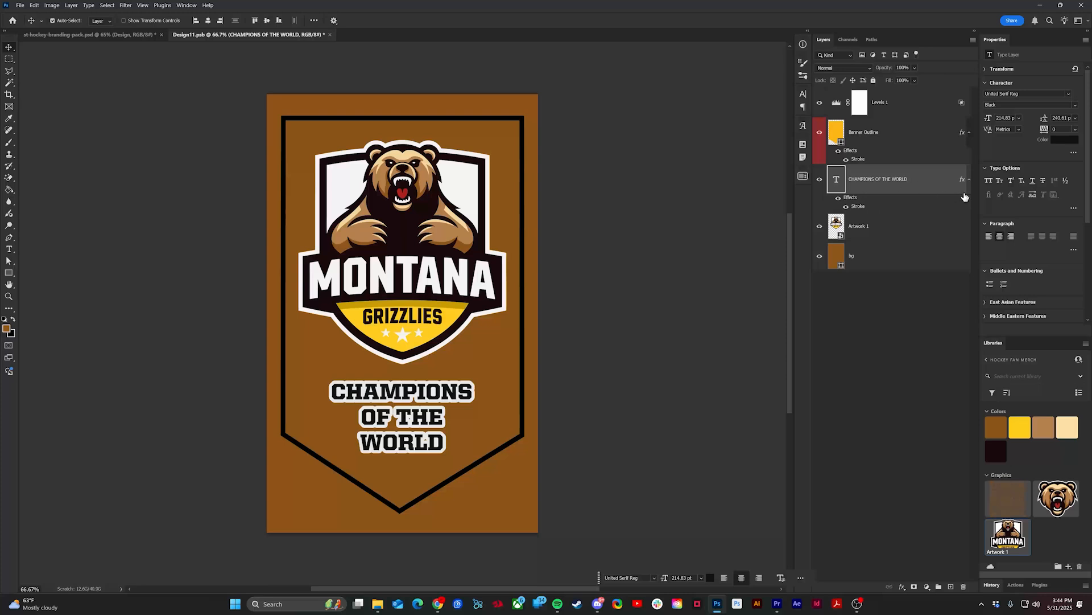
click(846, 207)
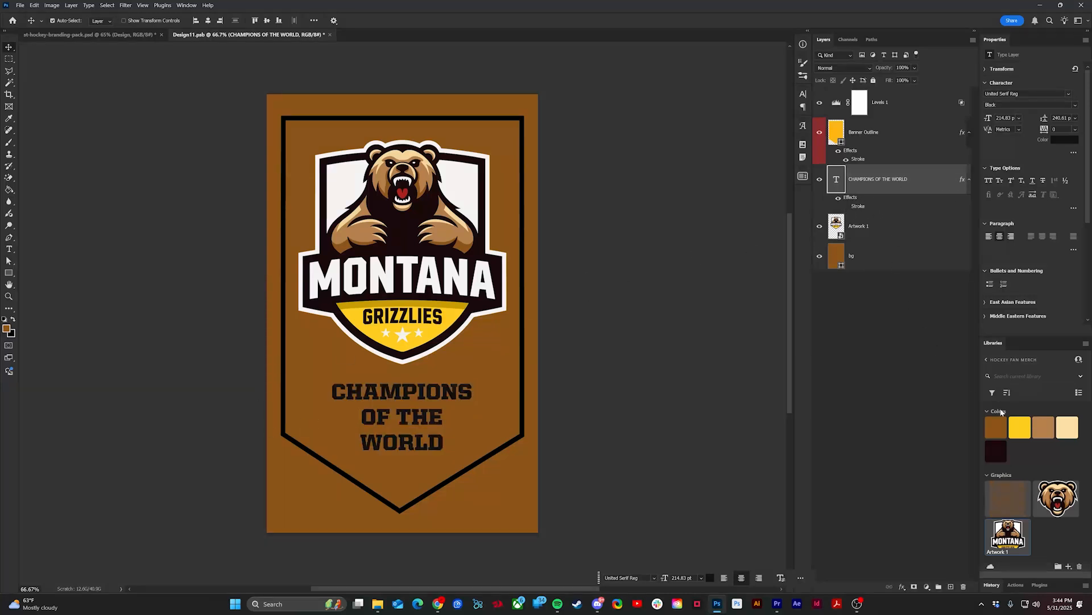
click(1019, 427)
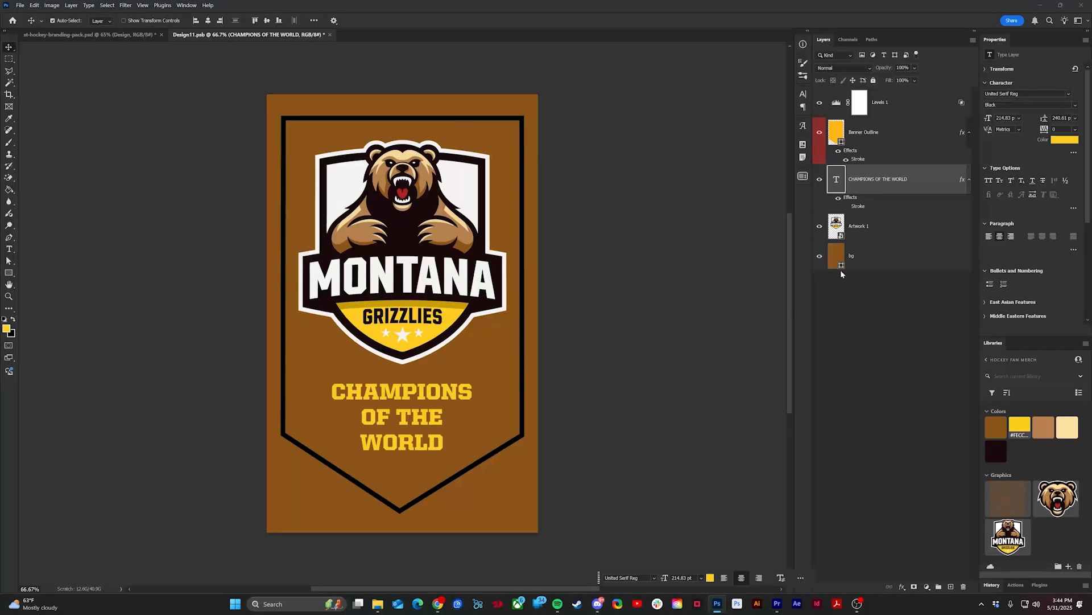
- Set the Banner Outline's stroke color to yellow fecc20, and save and close the banner design
click(858, 161)
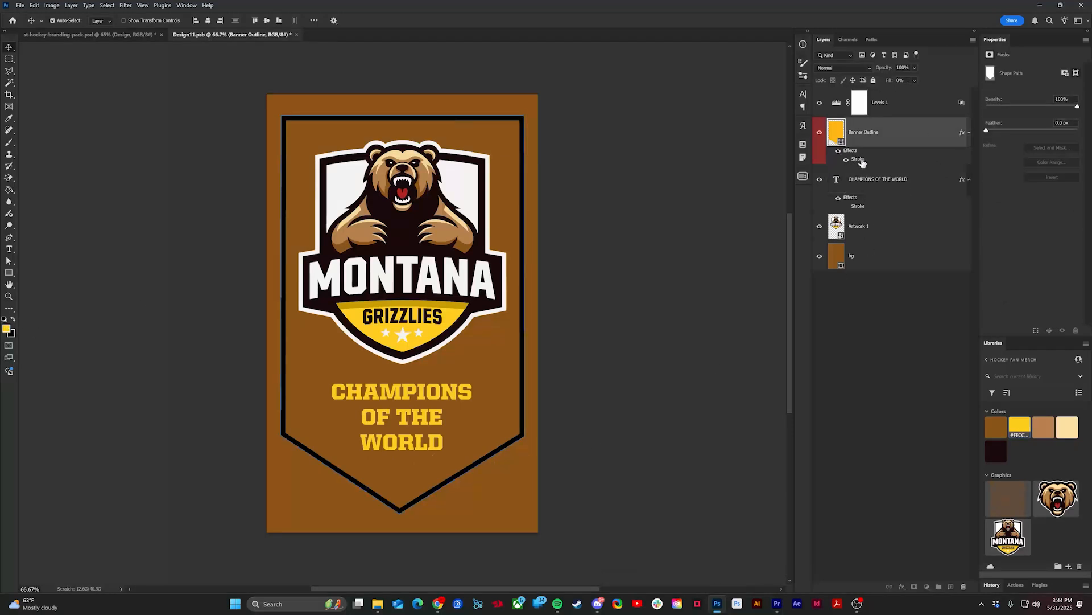
double_click(875, 134)
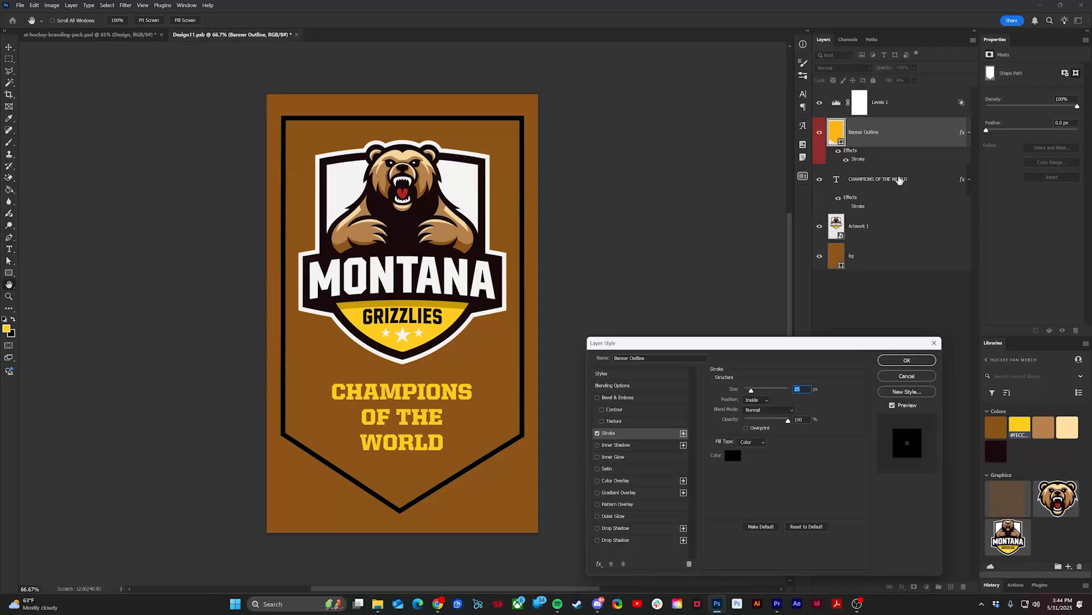
click(731, 457)
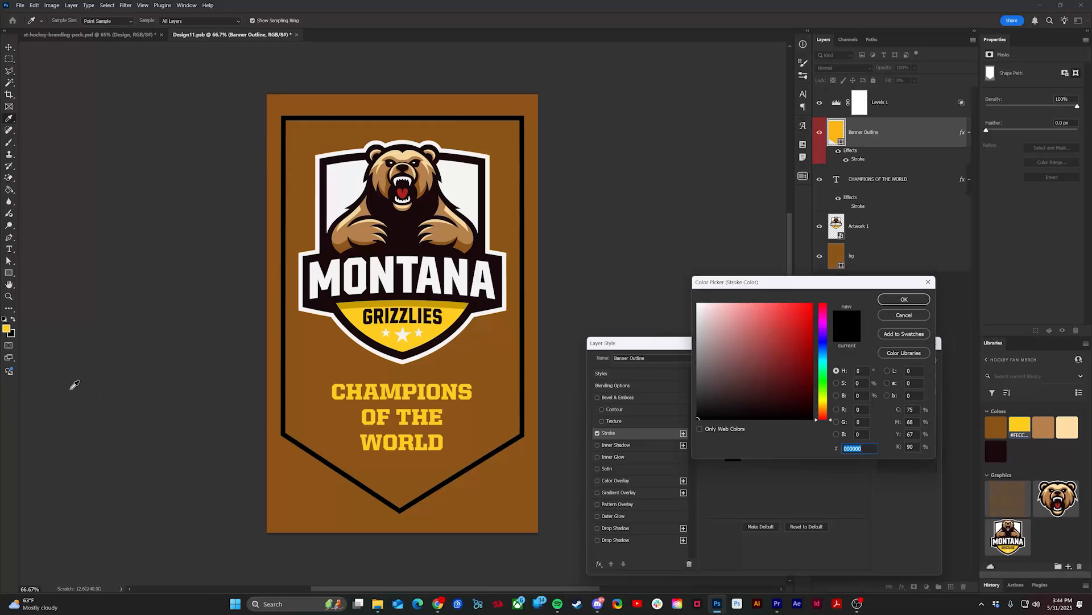
click(8, 325)
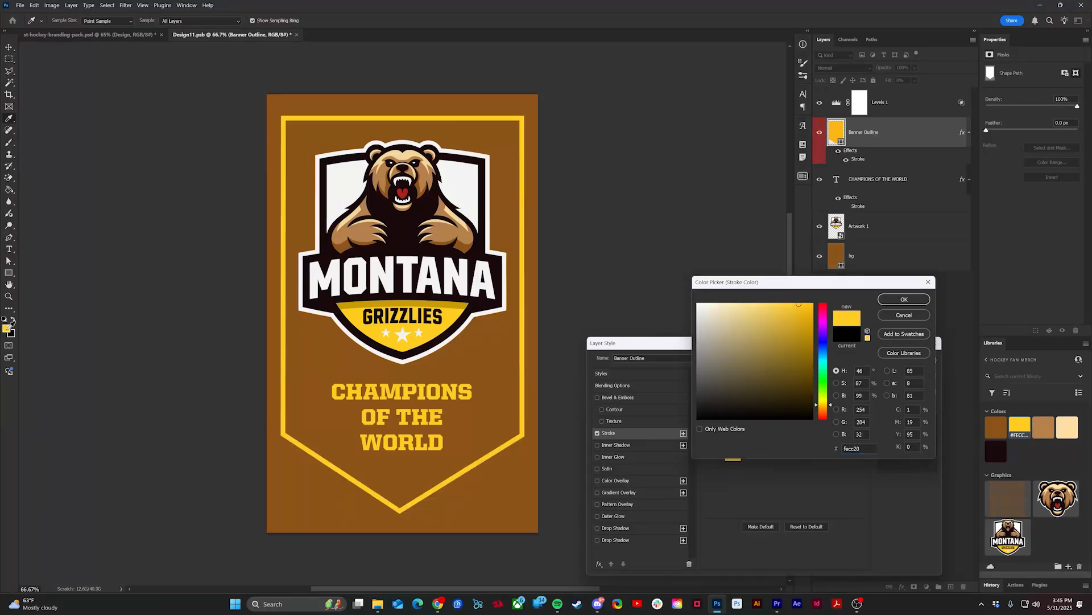
click(904, 301)
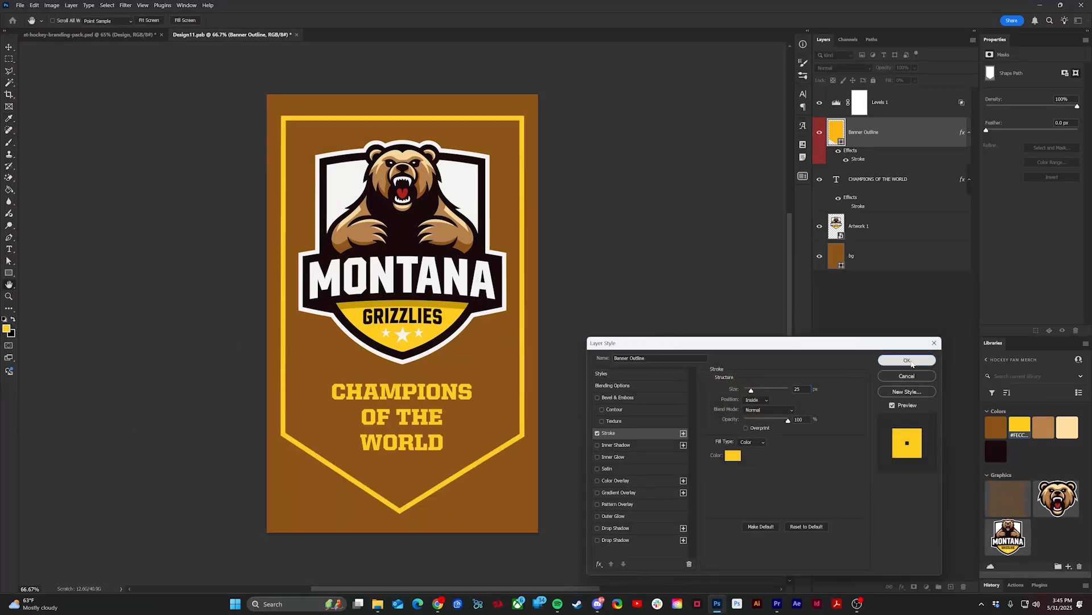
click(908, 363)
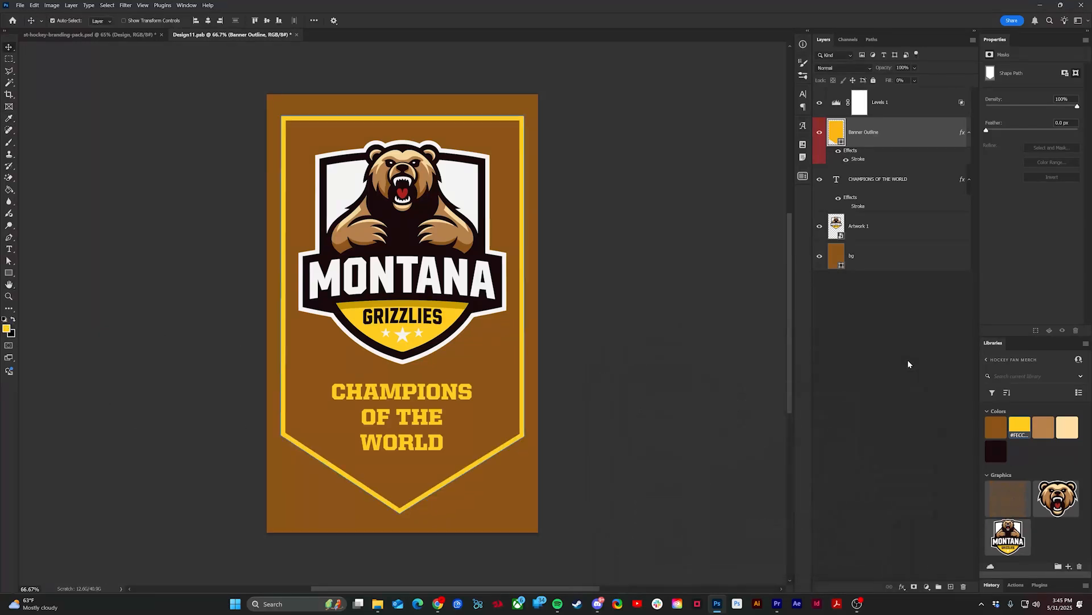
click(297, 35)
click(535, 227)
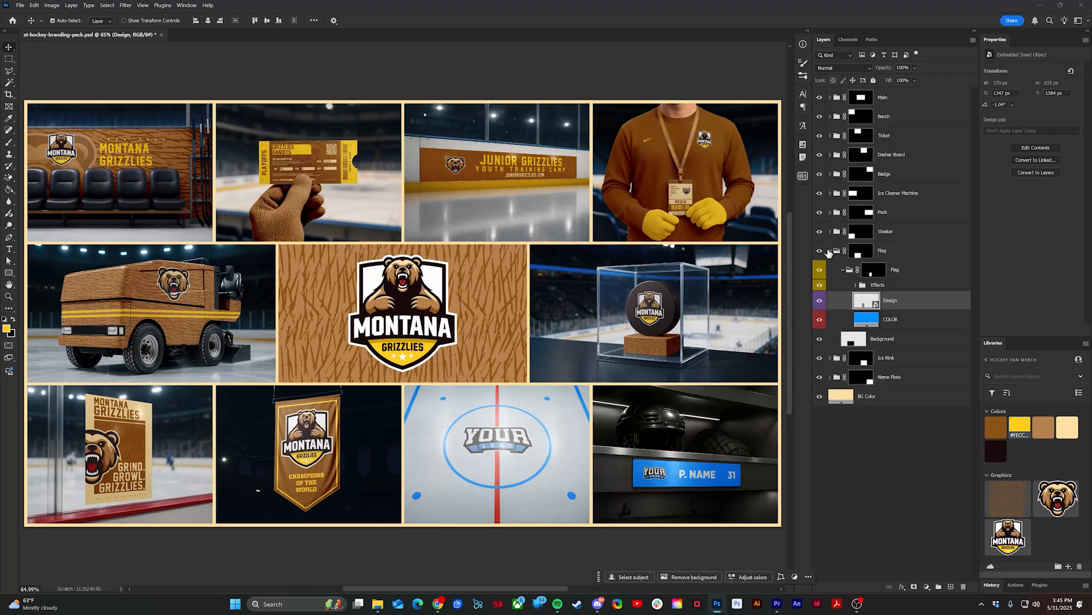
- Collapse the Flag group, expand the Ice Rink group and open its design smart object, checking it against the mockup scene
click(829, 251)
click(843, 271)
click(830, 270)
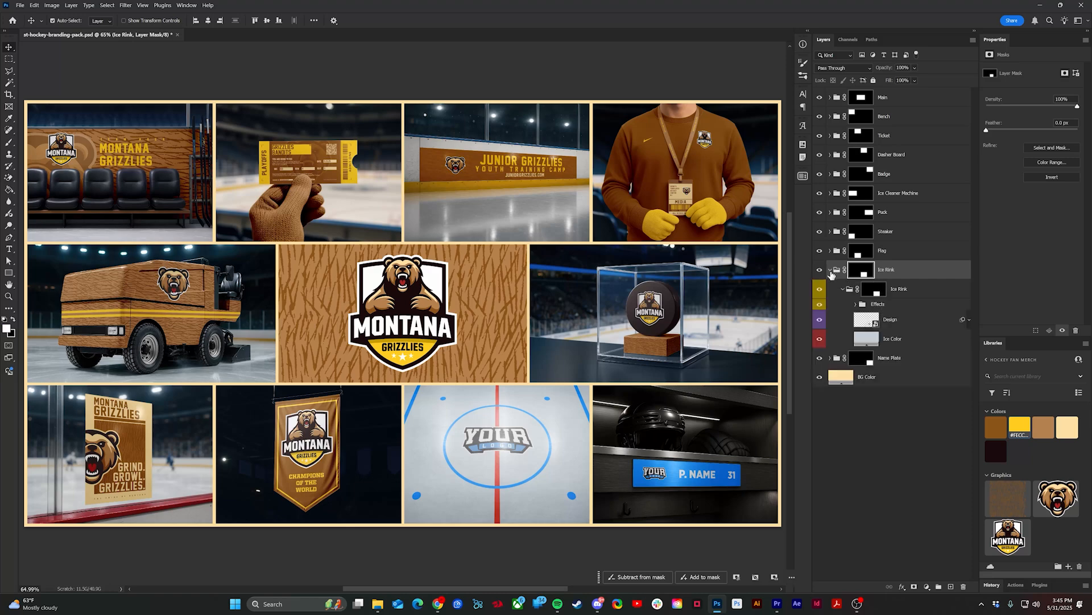
double_click(864, 322)
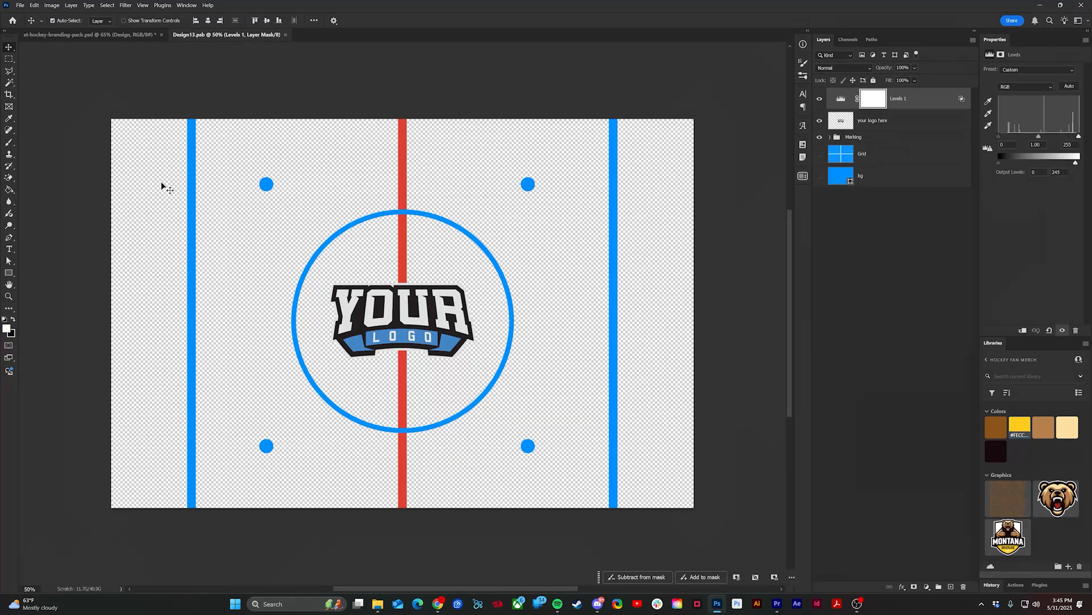
click(116, 39)
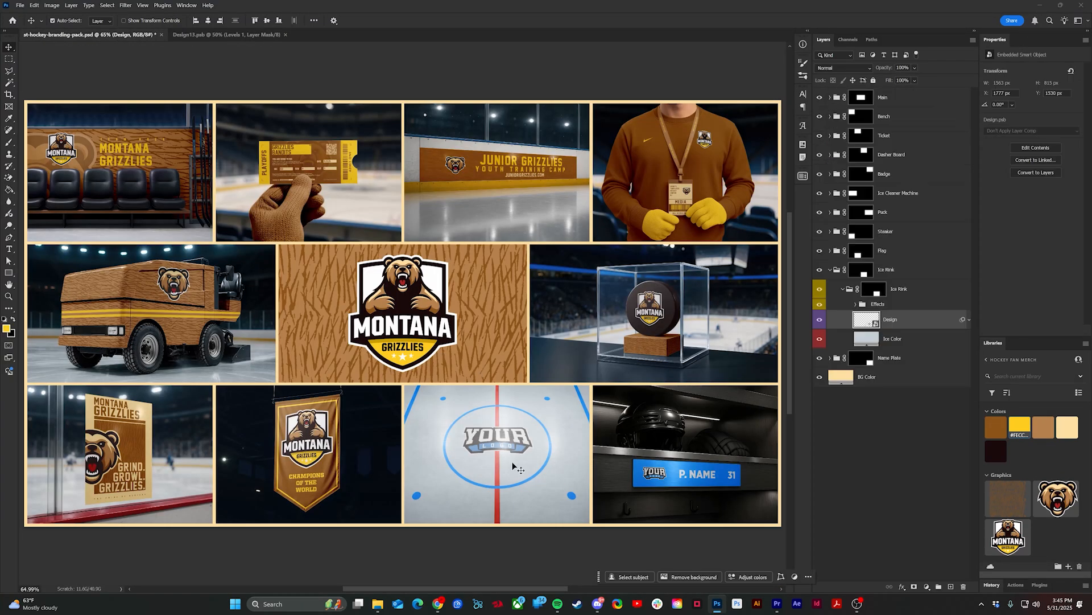
click(248, 34)
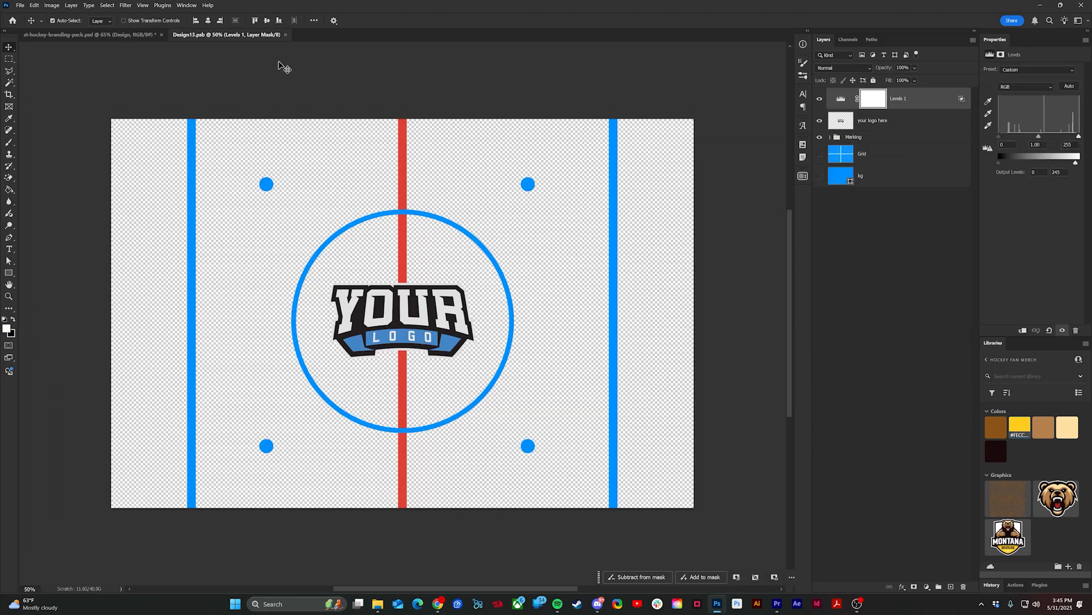
- Place the library's bear head graphic in the rink's center circle, scaled up to about 281%
click(913, 121)
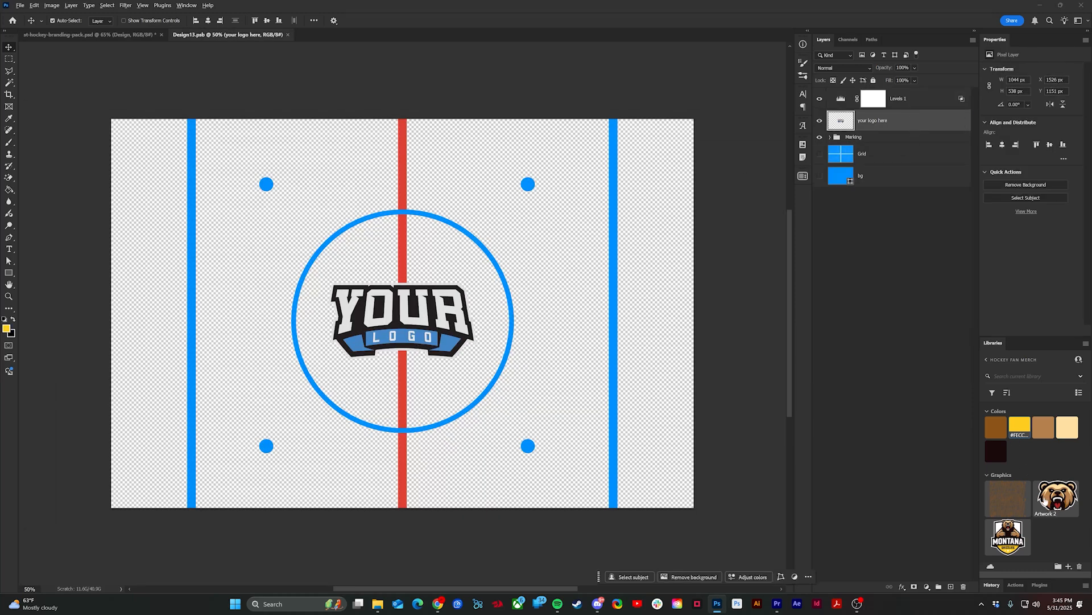
drag(1055, 501, 898, 123)
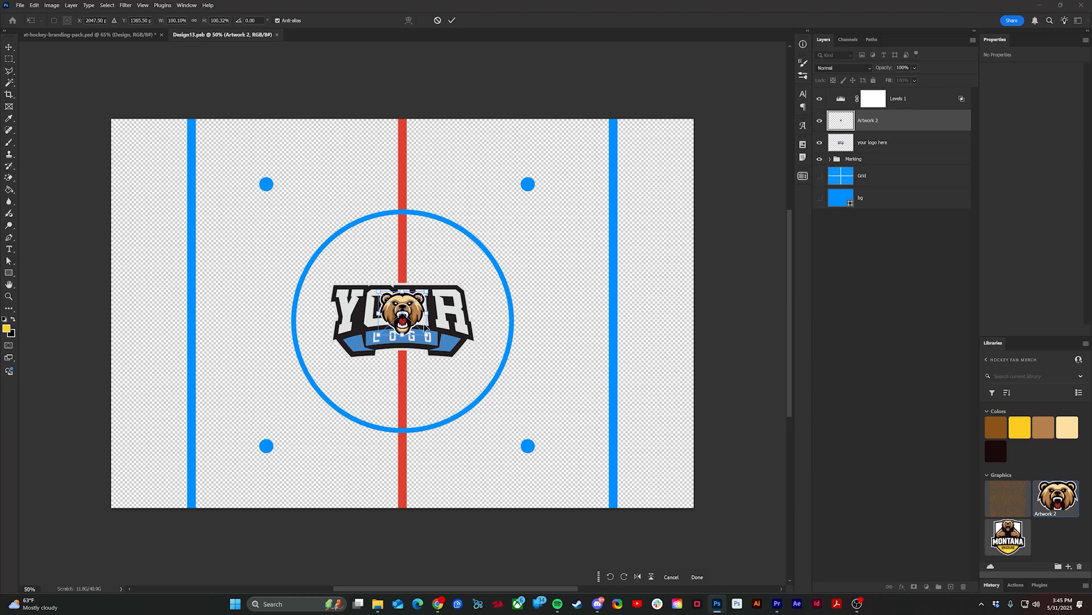
mouse_move(424, 313)
mouse_down()
mouse_move(475, 296)
mouse_move(416, 301)
mouse_up()
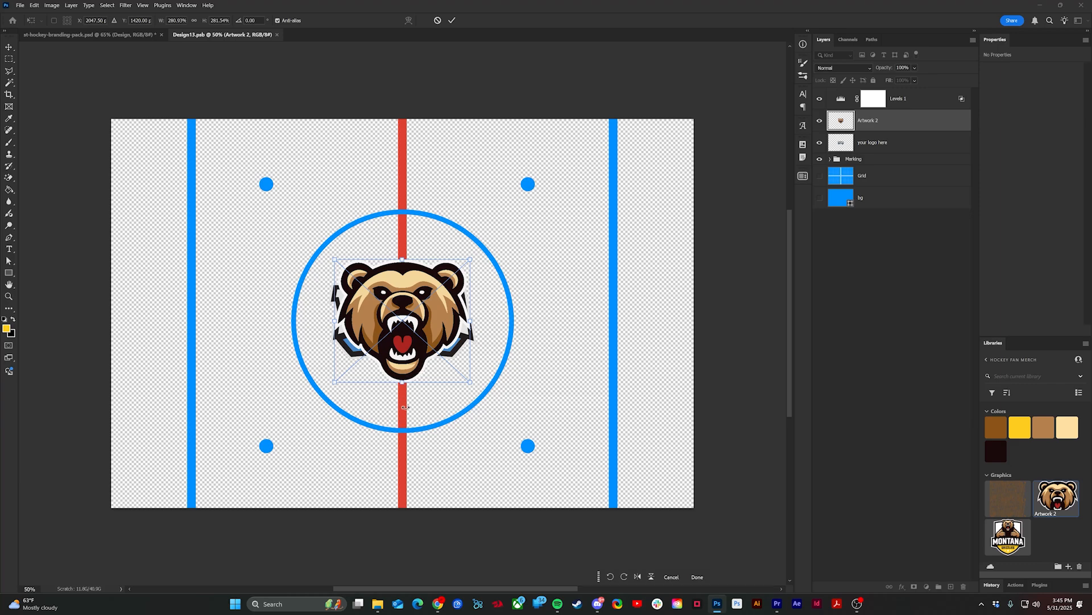
key(Return)
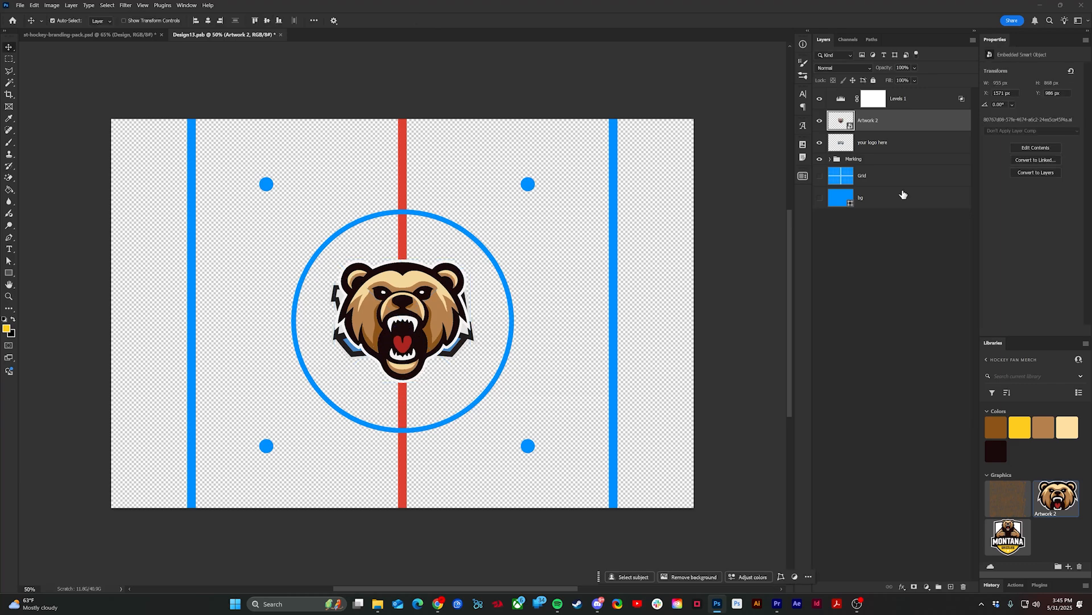
- Delete the rink's placeholder logo layer, and save and close the ice rink design
click(937, 142)
key(Delete)
key(ctrl+w)
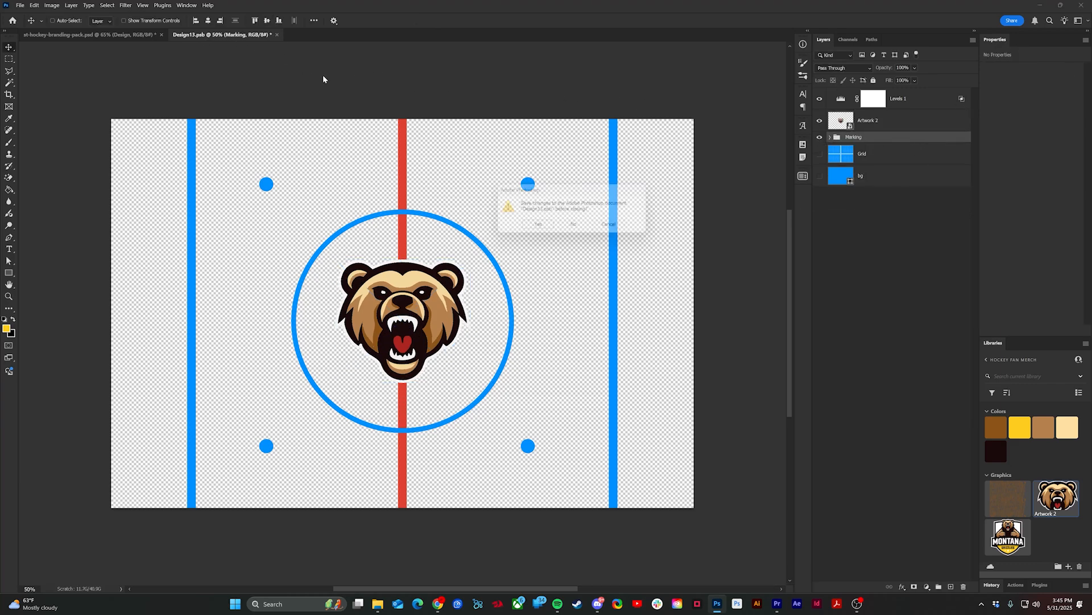
click(537, 224)
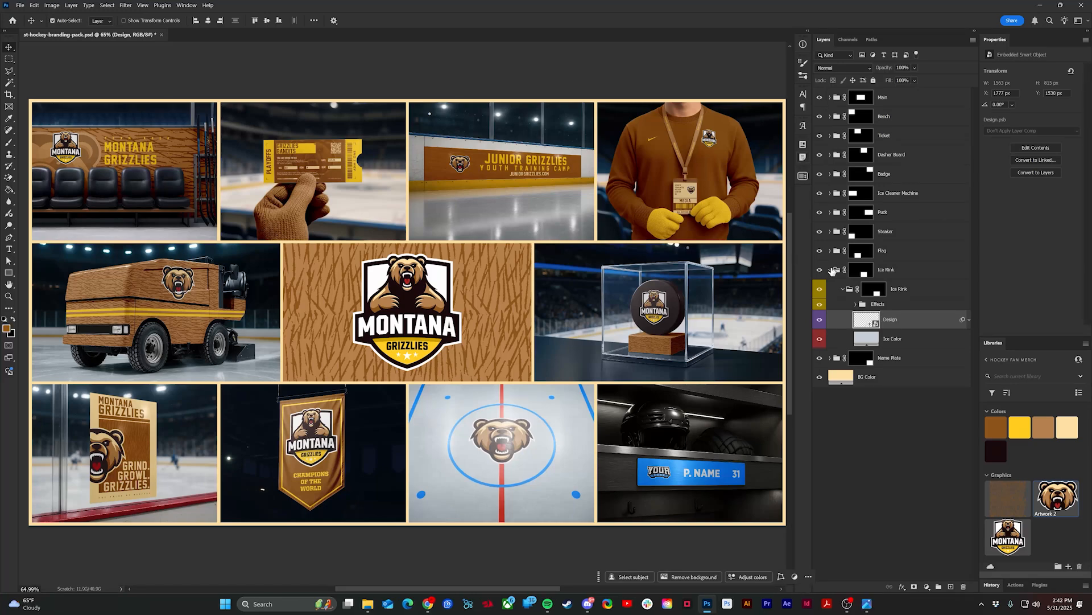
- Collapse the Ice Rink group, expand the nested Name Plate groups and open the name plate's design smart object
click(830, 270)
click(830, 288)
scroll(733, 487, up, 5)
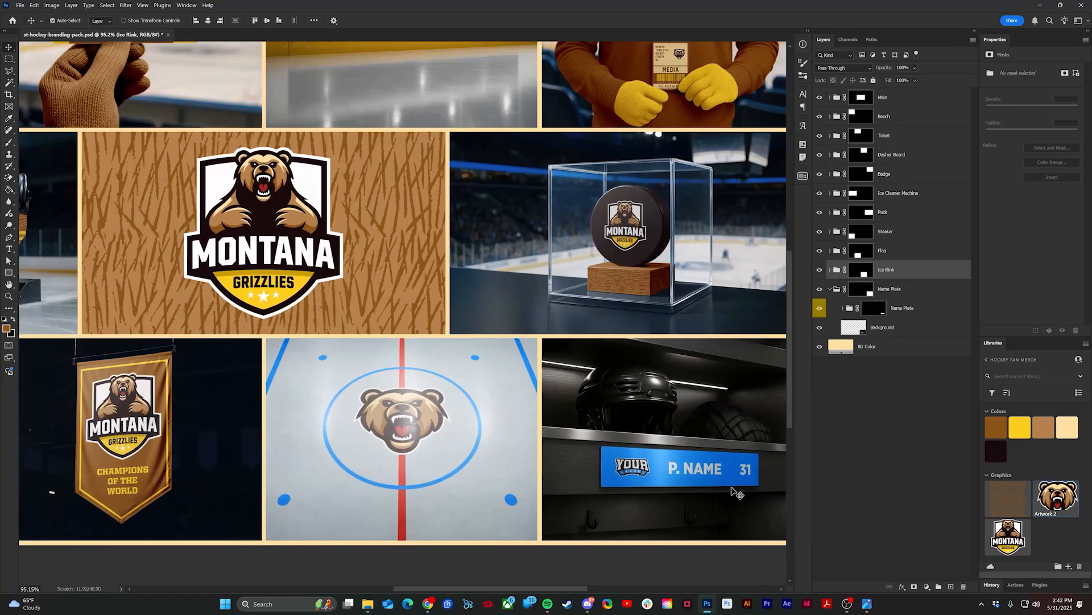
drag(733, 487, 505, 459)
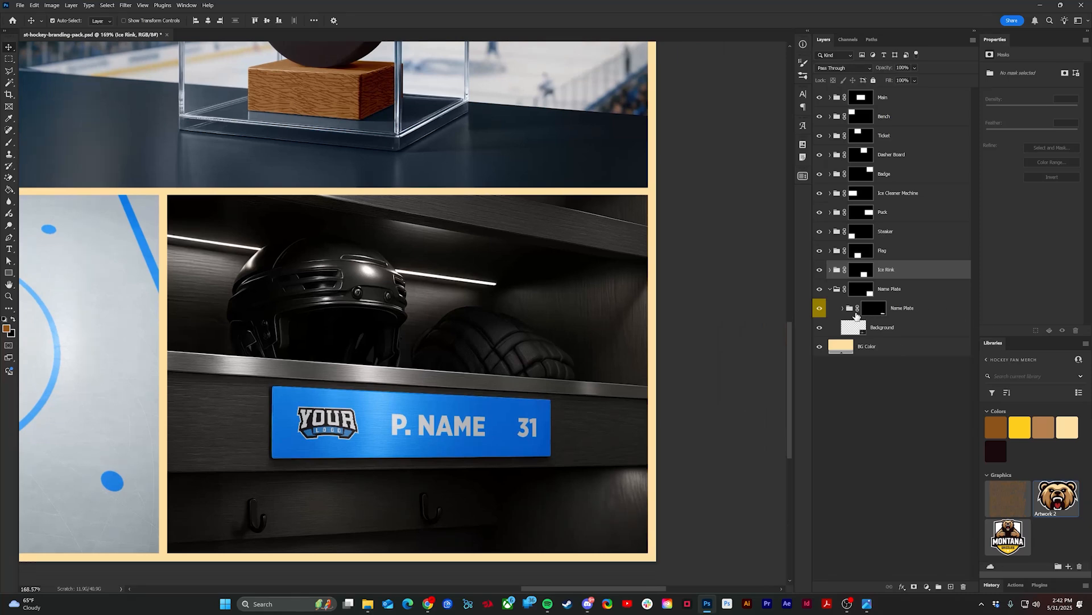
click(857, 312)
click(843, 308)
double_click(866, 339)
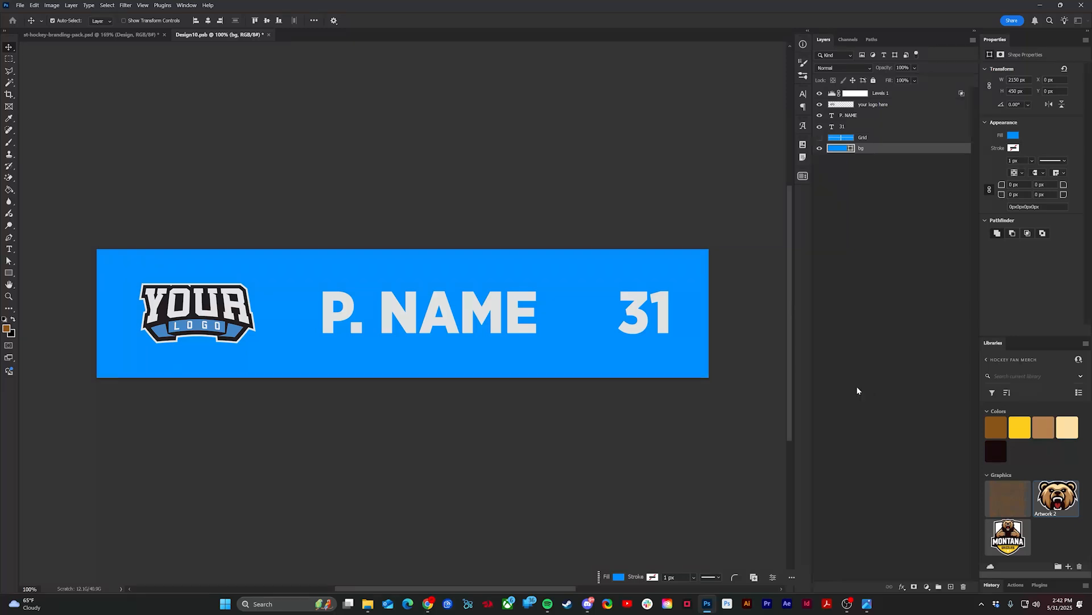
- Fill the name plate's bg shape with the library's light brown and overlay the fur texture, rotated 90° and scaled to about 127%
click(996, 428)
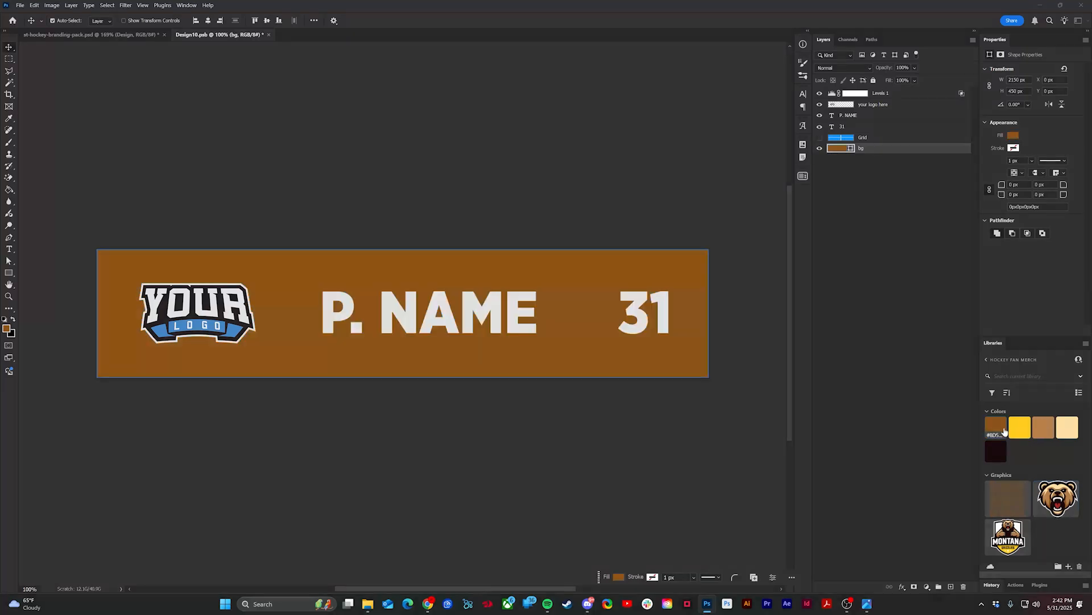
click(1044, 427)
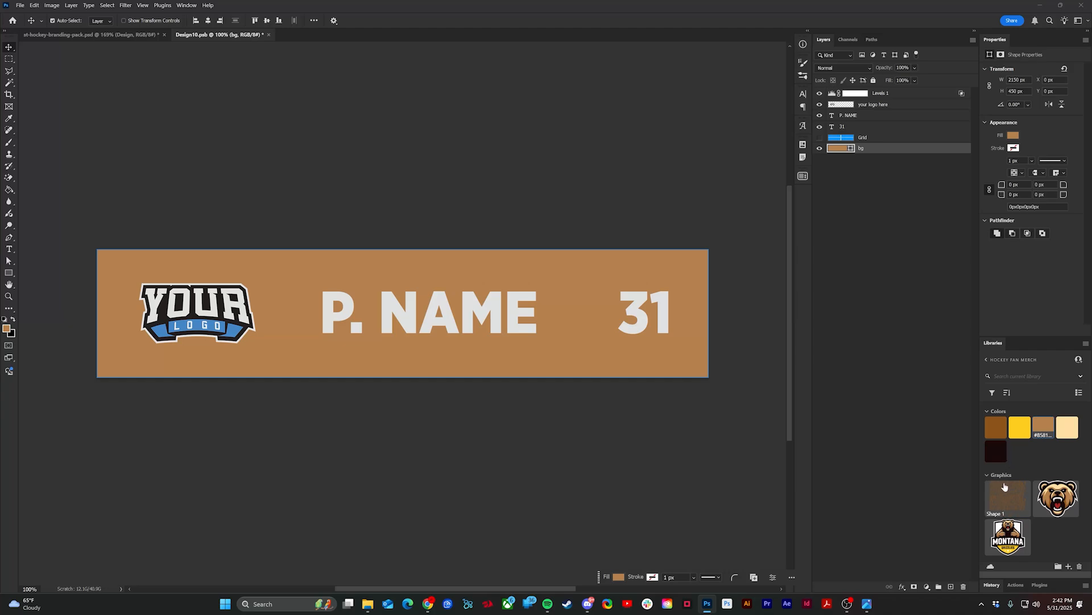
mouse_move(1004, 498)
mouse_down()
mouse_move(943, 190)
mouse_move(914, 151)
mouse_up()
scroll(608, 257, down, 3)
scroll(607, 257, down, 2)
key(ctrl+t)
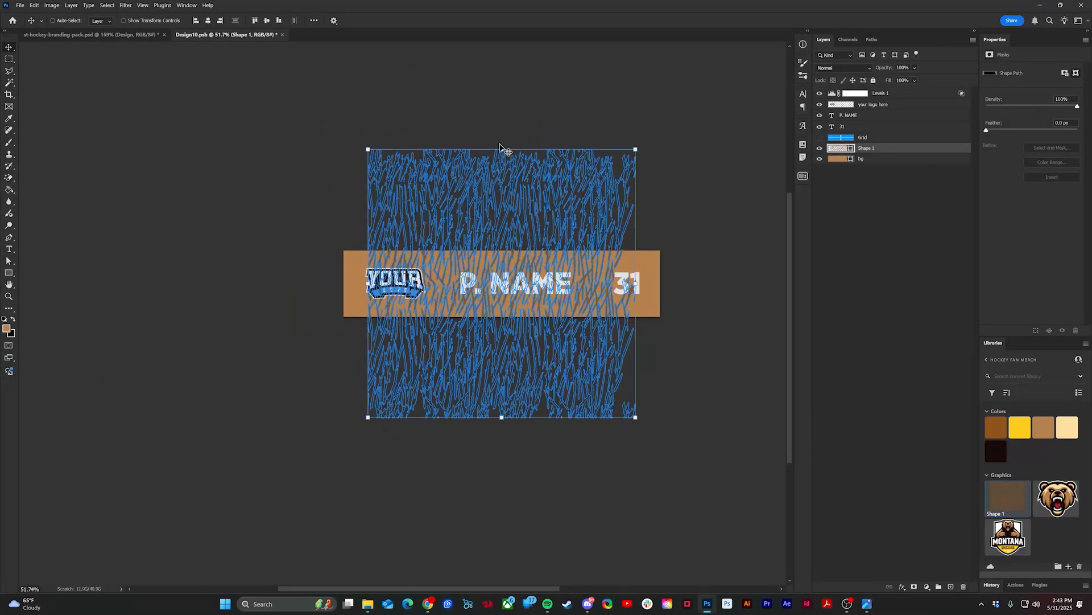
drag(501, 139, 673, 284)
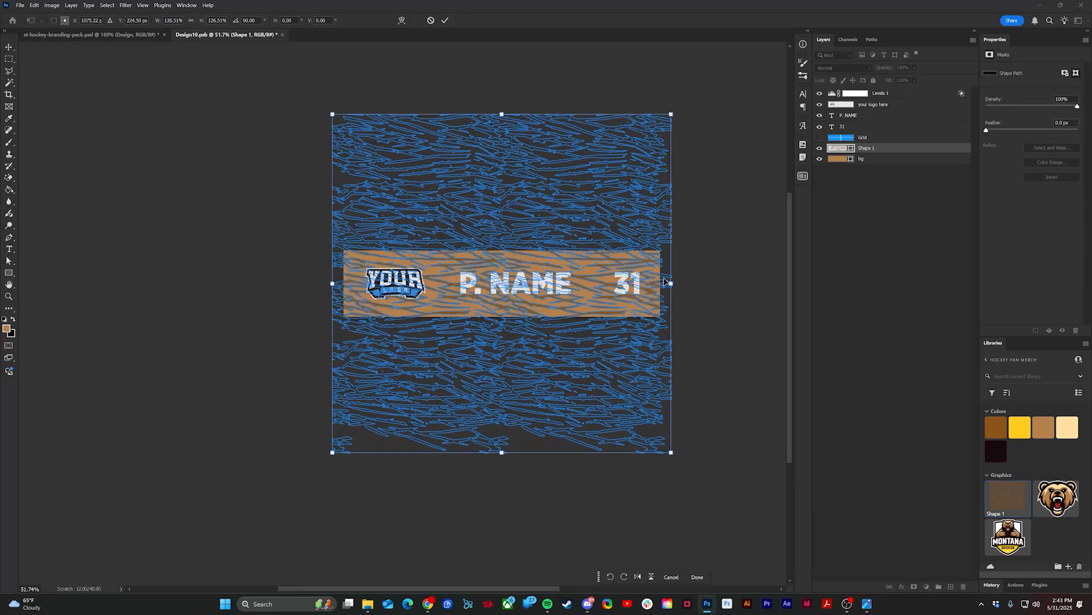
key(Return)
scroll(609, 243, up, 2)
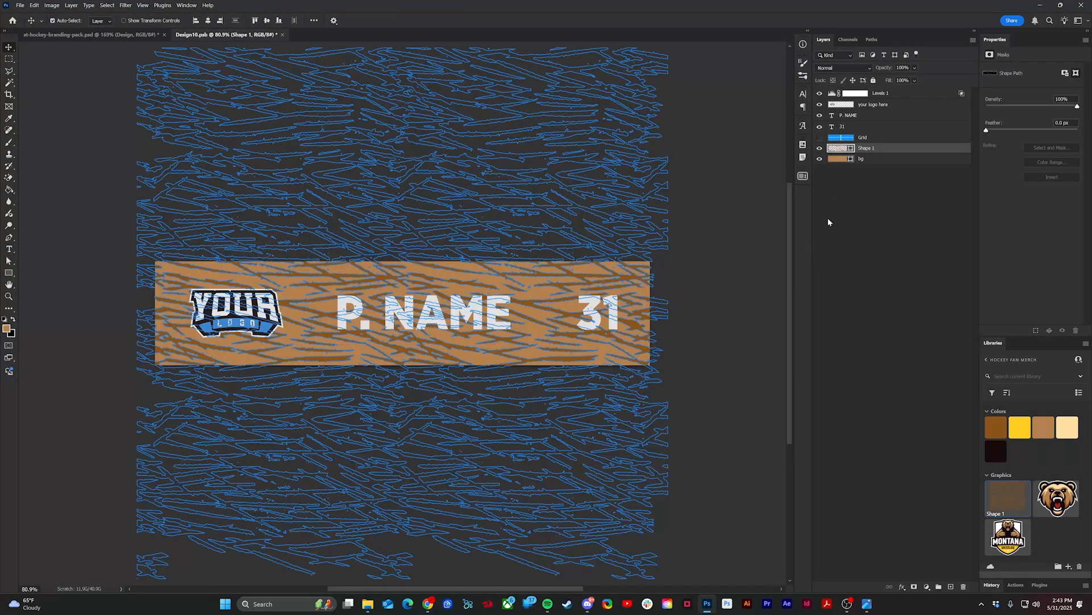
- Color the P. NAME and 31 text layers with the library's yellow and activate the Type tool
click(869, 118)
shift+click(866, 127)
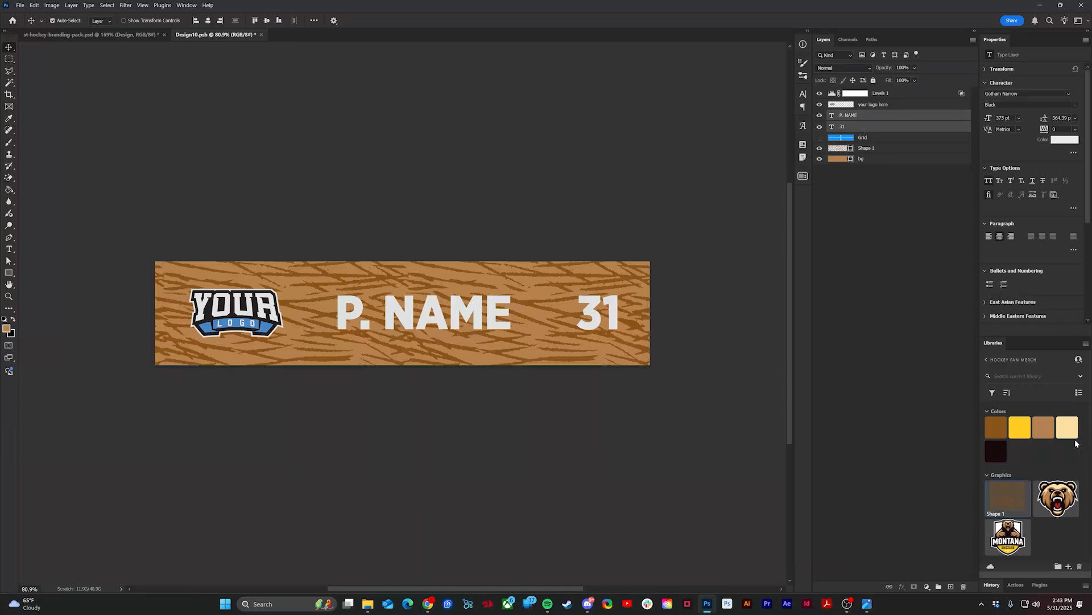
click(1019, 427)
click(591, 206)
key(t)
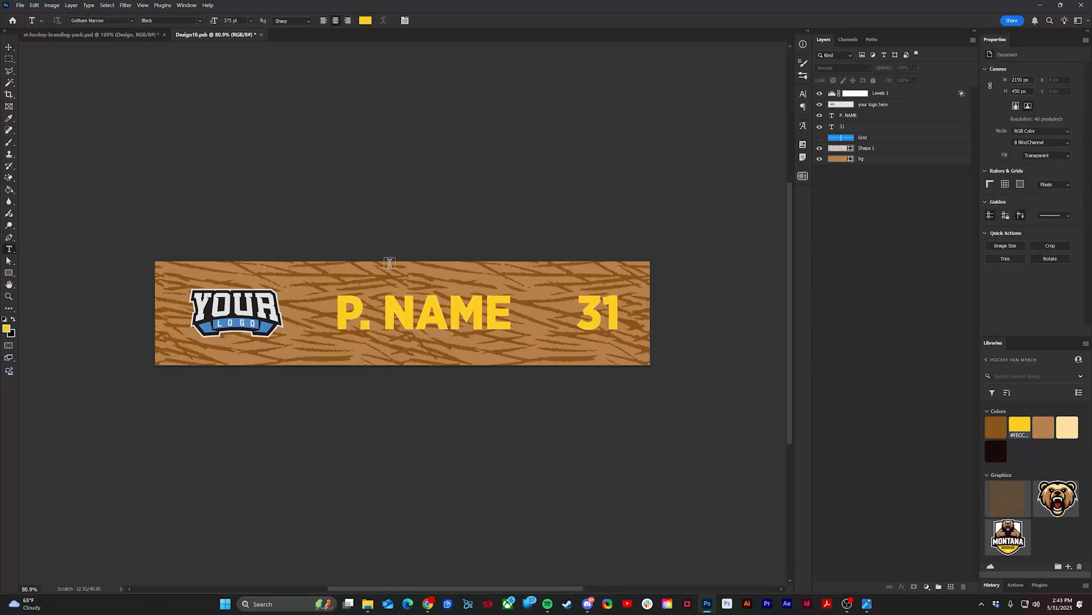
- Change the player name text on the name plate to "S. TEMPLATES"
drag(363, 312, 335, 313)
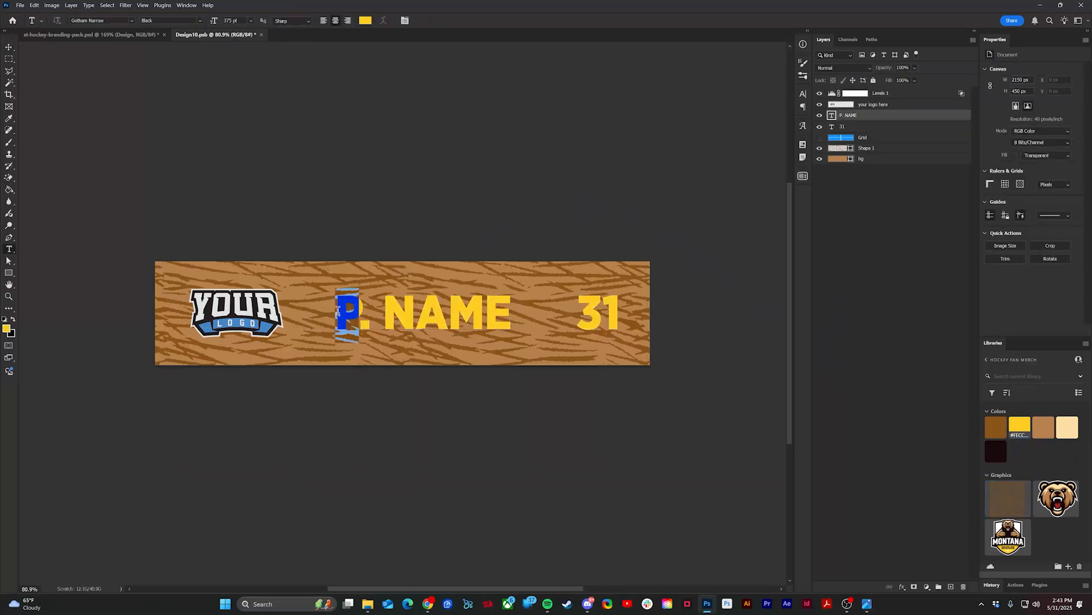
text(S)
double_click(374, 295)
text(T)
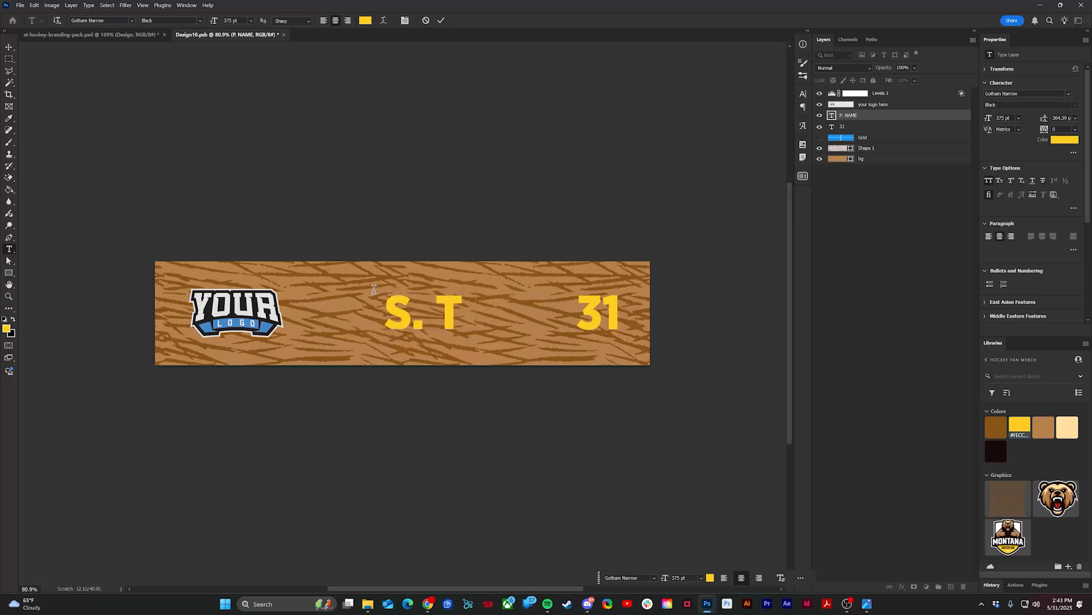
text(EMPLATES)
key(ctrl+Return)
key(v)
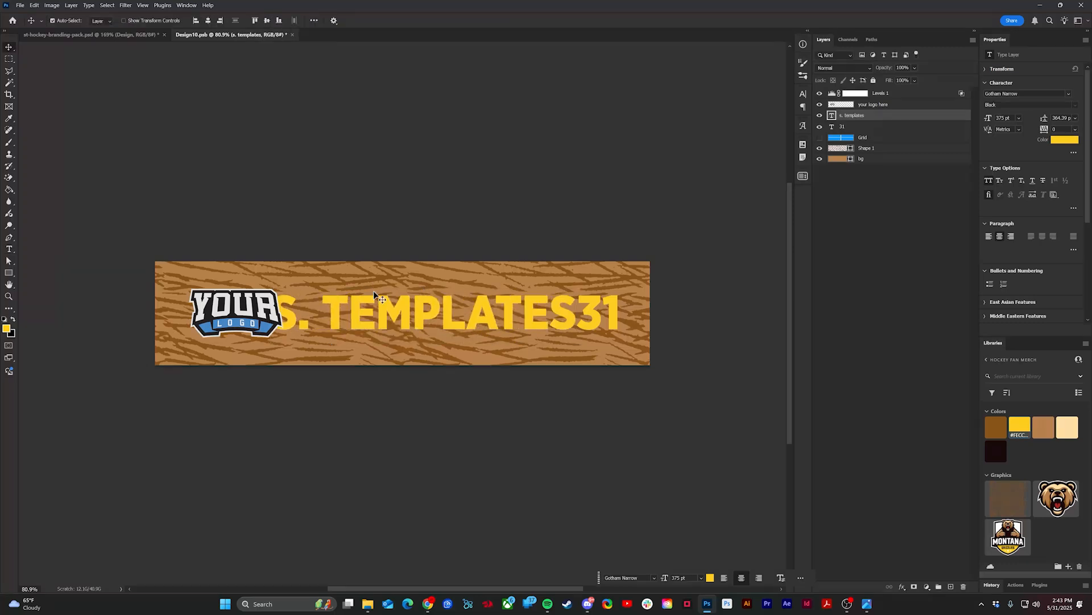
- Place the library's bear head graphic at the name plate's left end and delete the placeholder logo layer
click(221, 317)
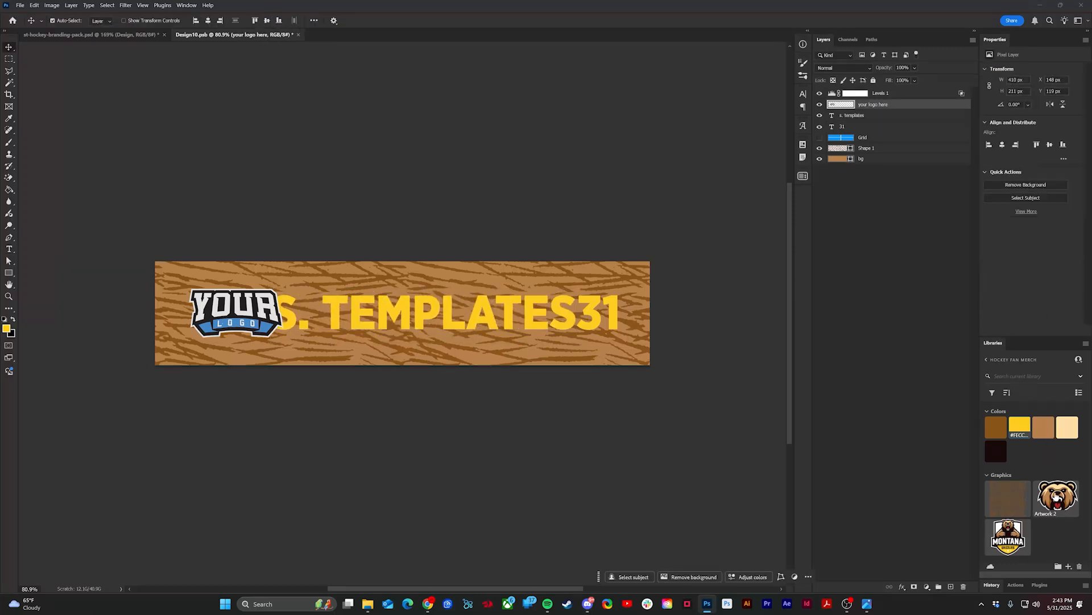
drag(1057, 497, 906, 106)
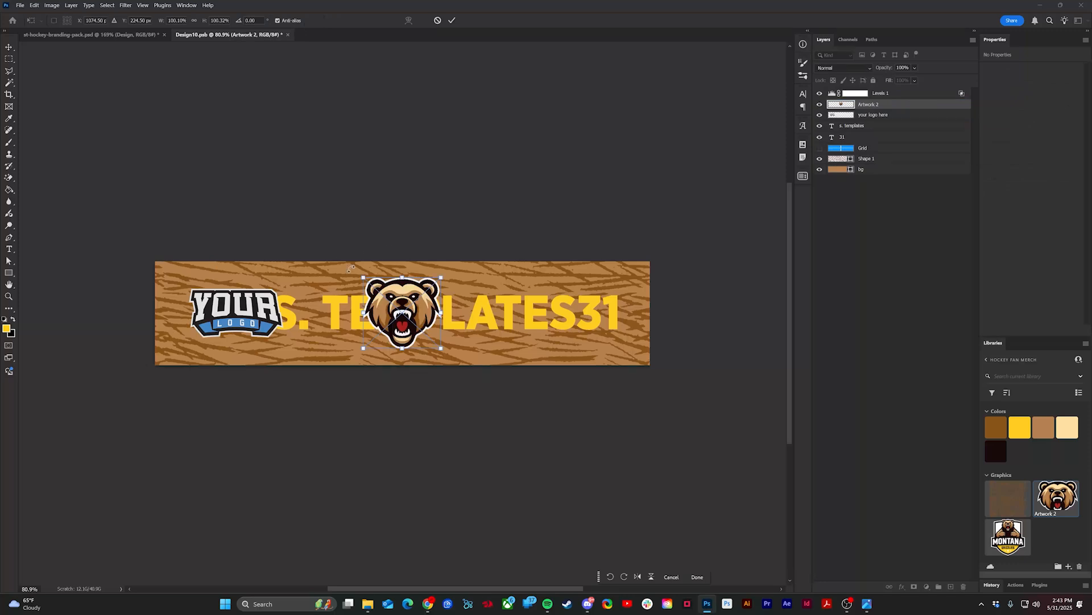
drag(377, 312, 181, 312)
key(Return)
click(265, 312)
key(Delete)
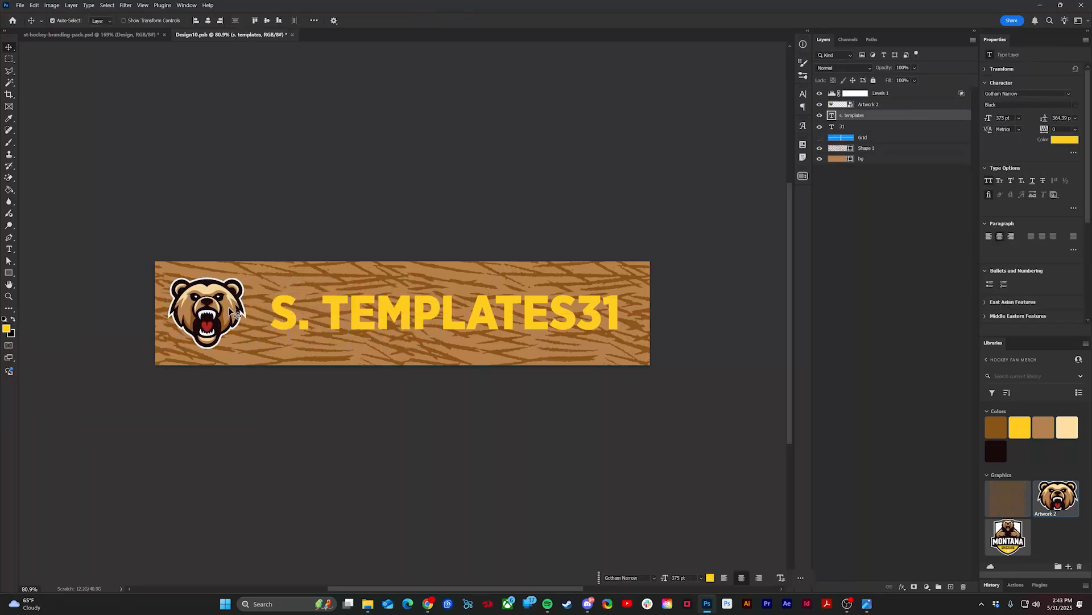
- Nudge the bear head slightly to the right and distribute it, the name and the number 31 horizontally
click(230, 314)
drag(219, 312, 219, 312)
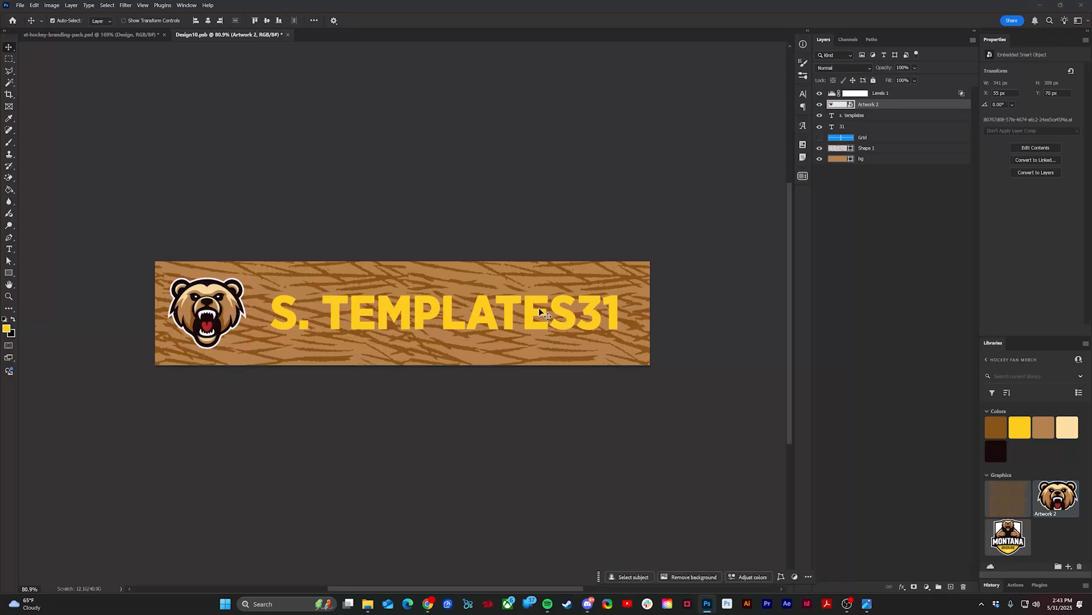
shift+click(873, 128)
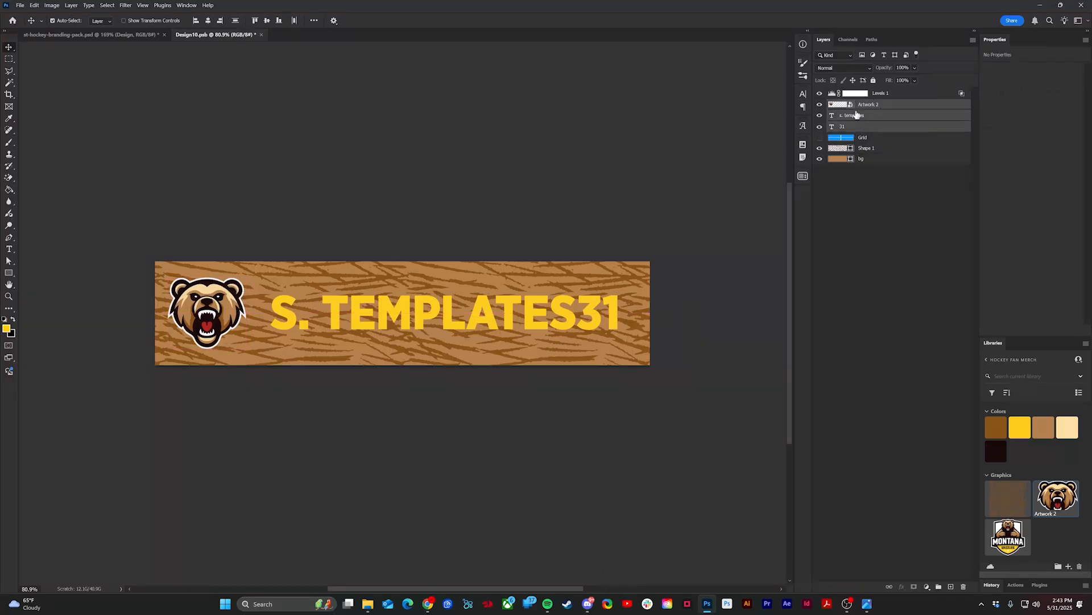
click(294, 21)
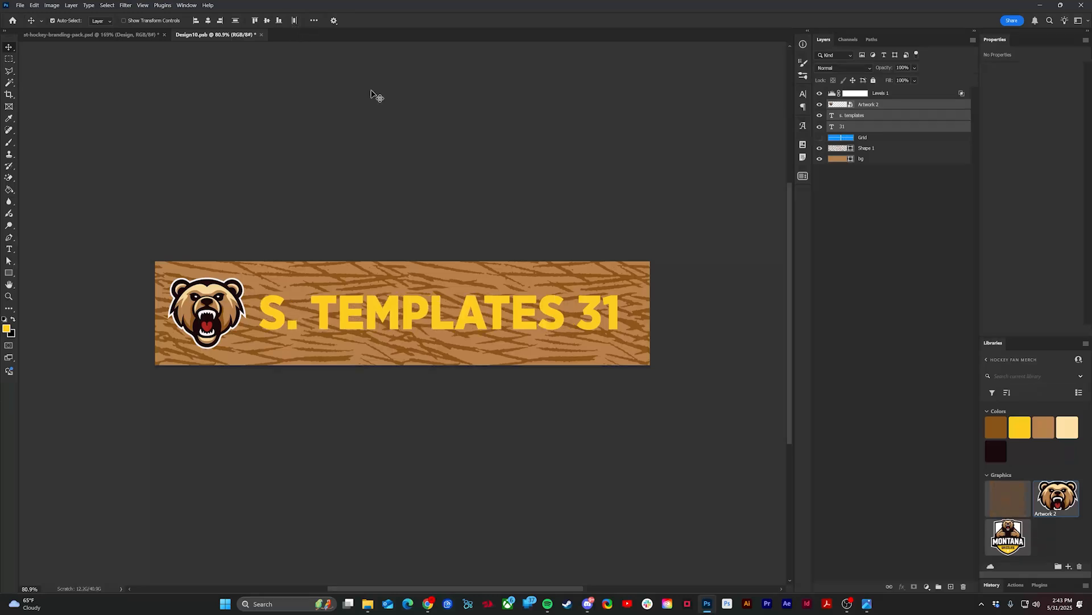
click(322, 190)
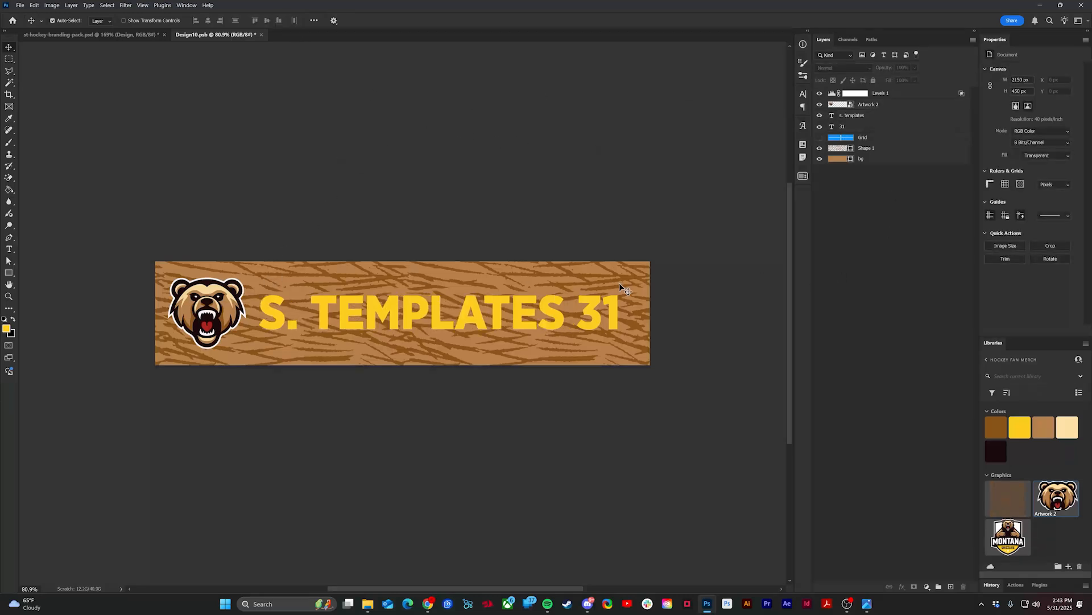
- Move the number 31 closer to the plate's right edge and redistribute the bear head, name and number evenly
drag(619, 299, 635, 287)
shift+click(862, 104)
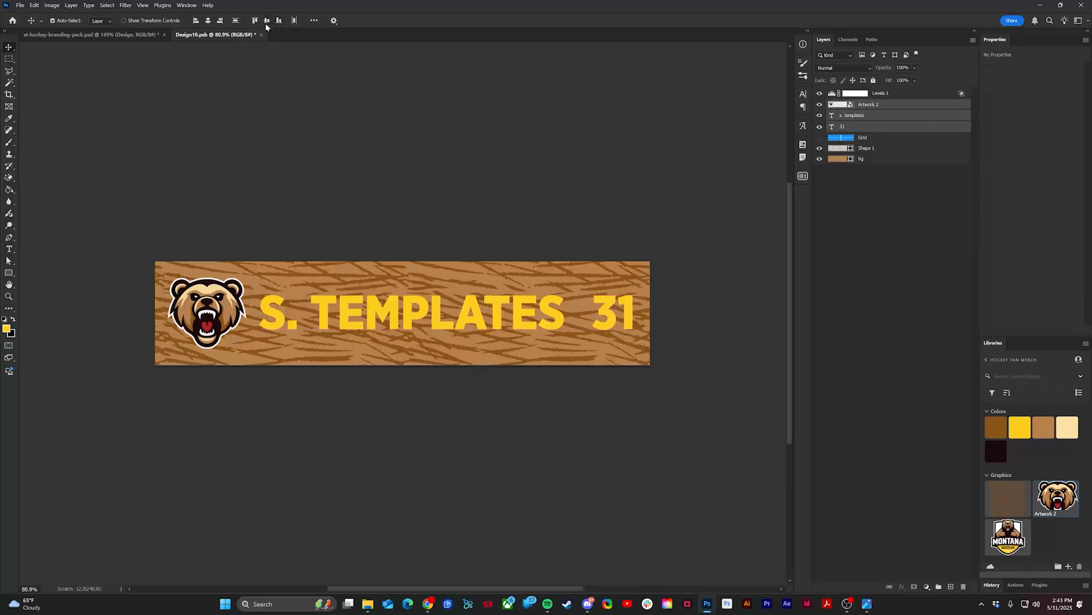
click(295, 21)
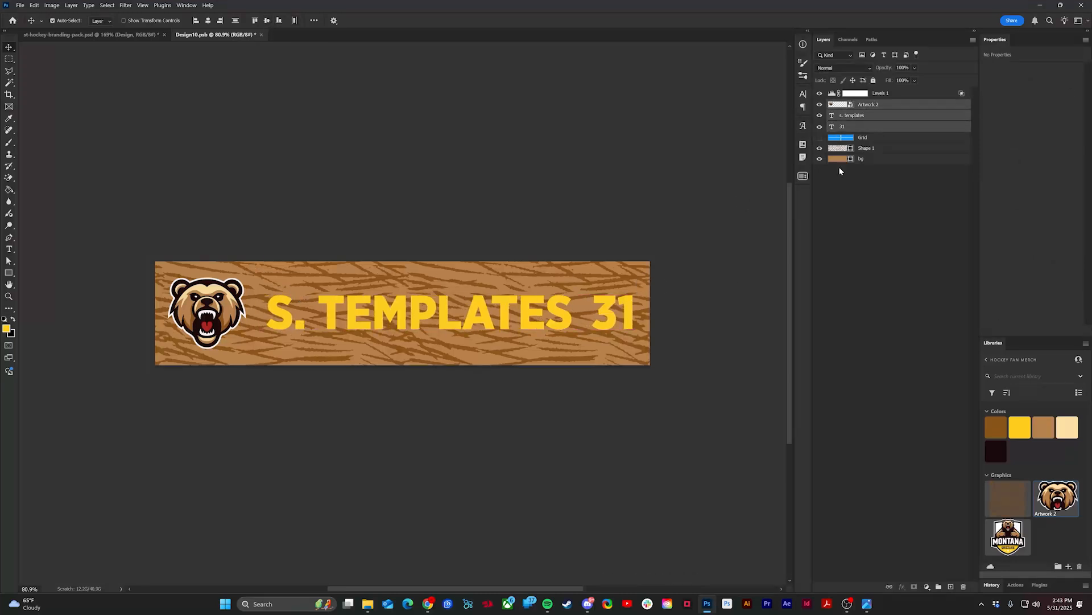
- Group the bear head, name and number, center the group horizontally on the plate, ungroup it and save the design
key(ctrl+g)
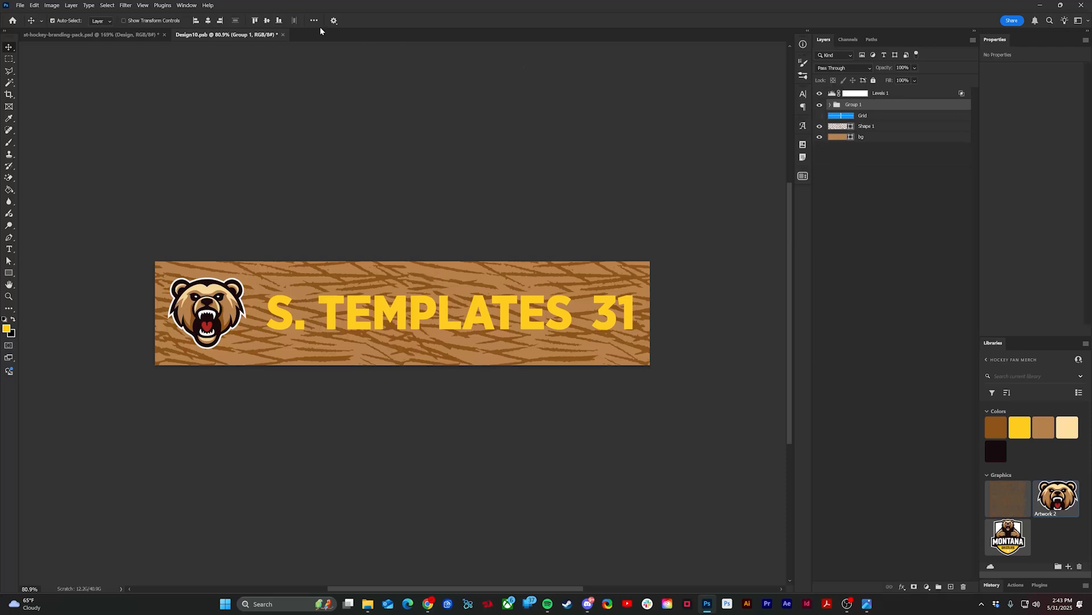
click(208, 21)
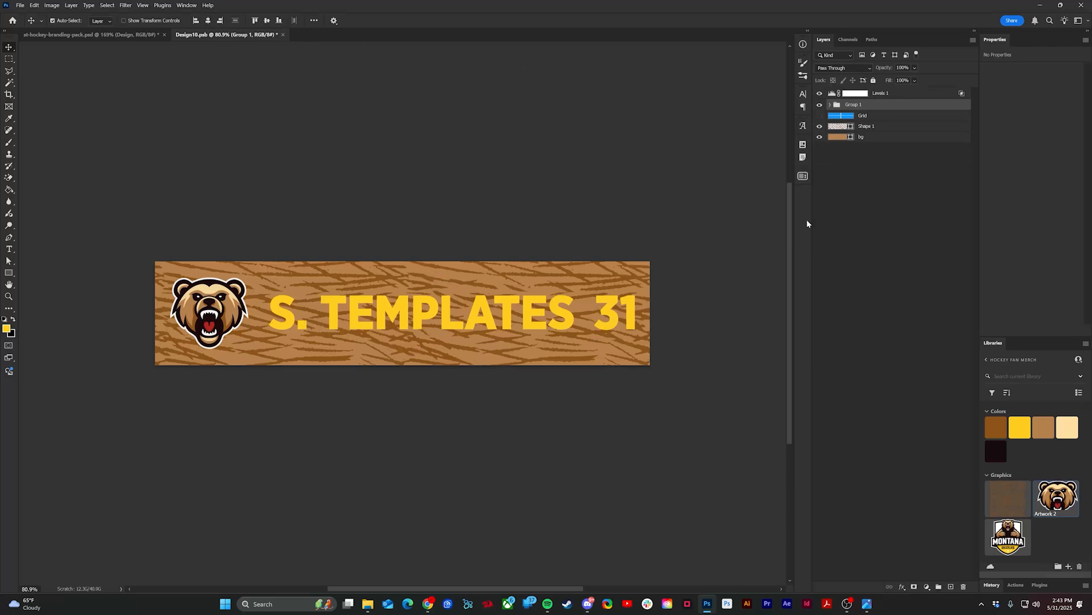
key(ctrl+shift+g)
key(ctrl+s)
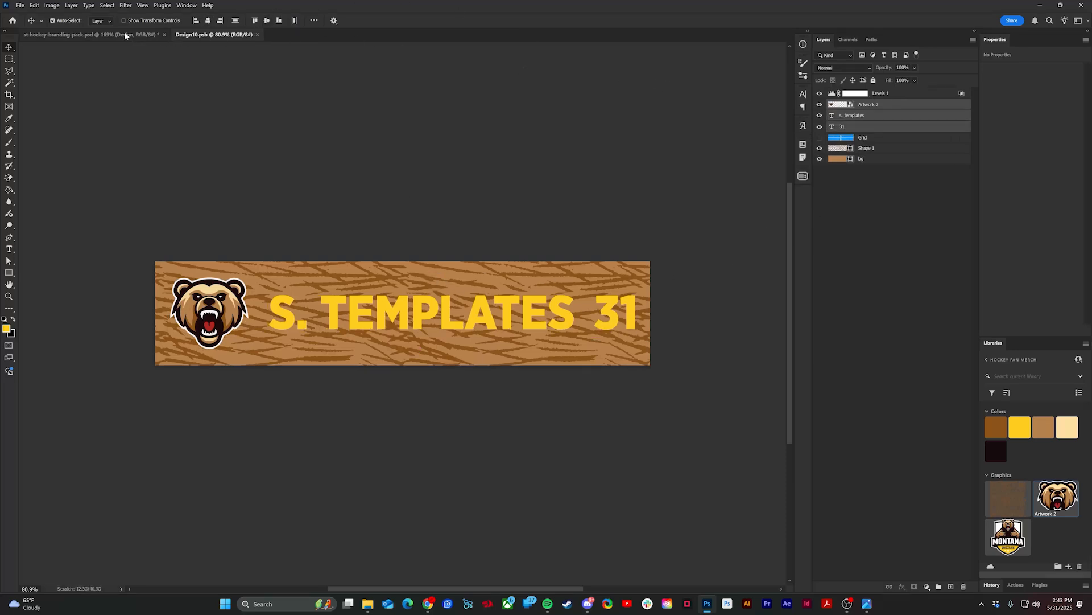
- Return to the main mockup document and set the Name Plate Color layer to the library's light brown
click(124, 33)
scroll(437, 463, up, 9)
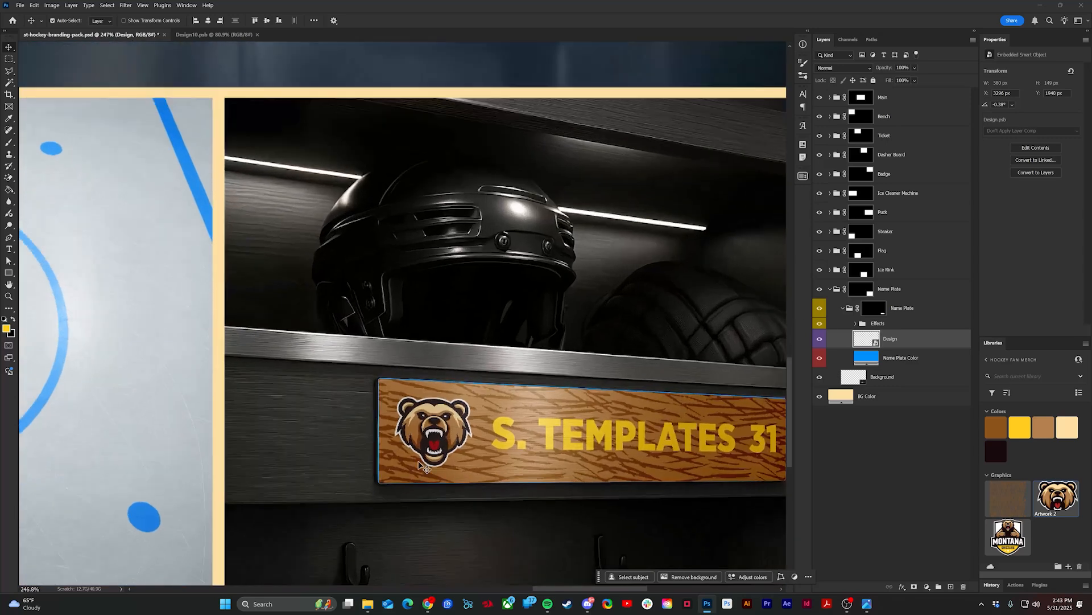
click(938, 358)
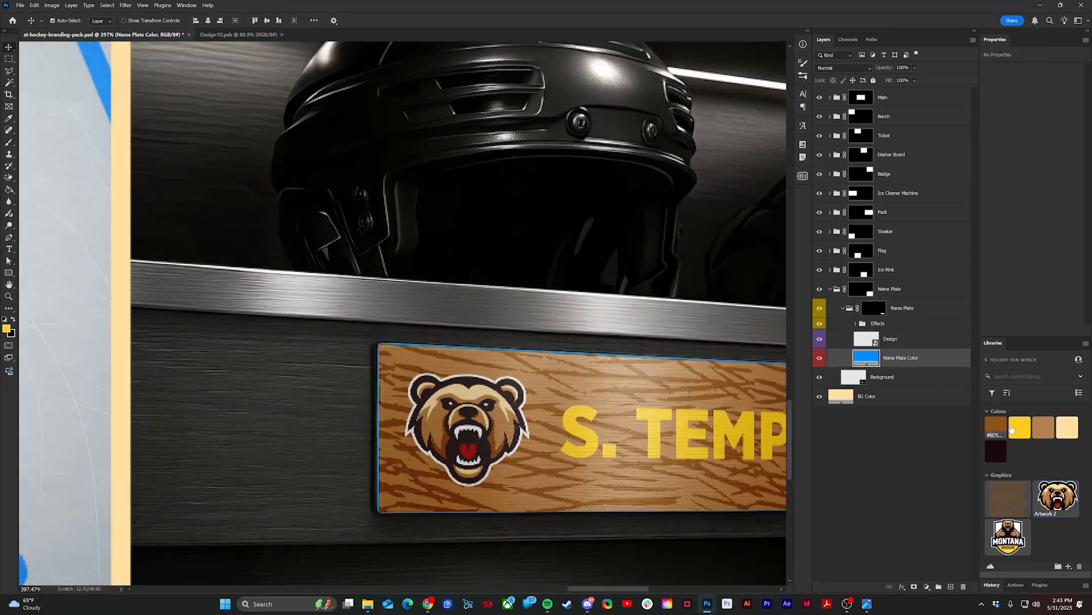
click(1042, 425)
- Review the finished mockup scene by scene, from the bench, ticket and dasher board to the puck, ice cleaner, poster and banner
scroll(319, 358, down, 9)
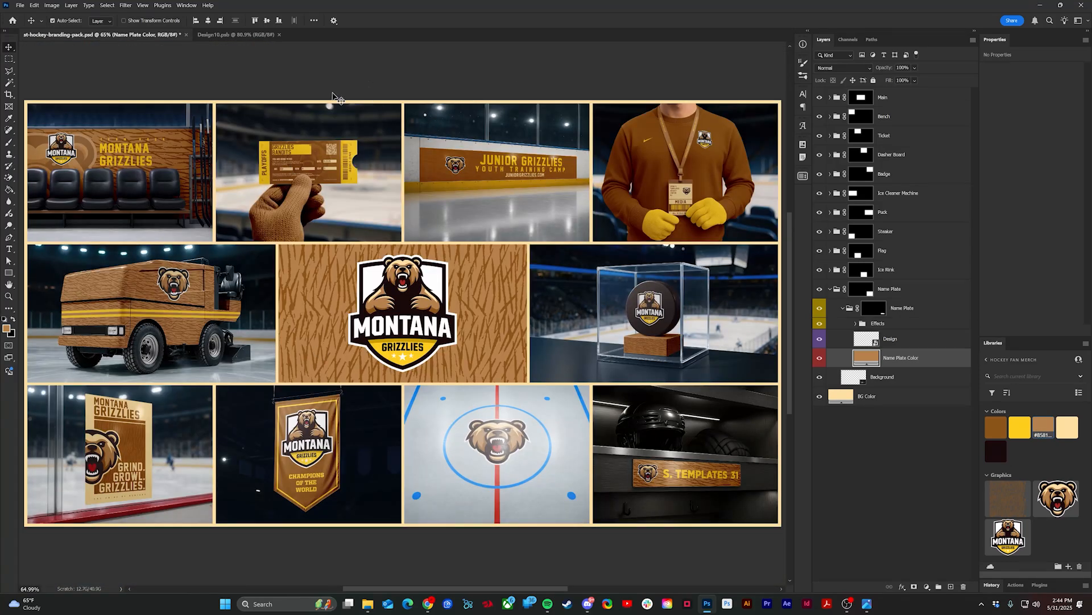
scroll(145, 117, up, 4)
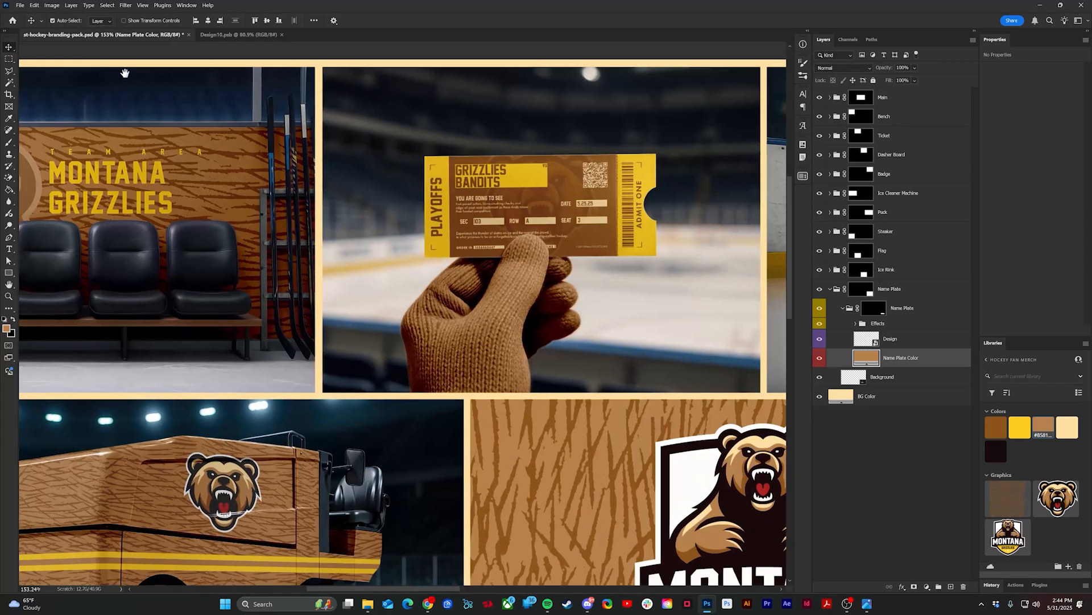
drag(212, 86, 384, 152)
scroll(197, 142, up, 2)
drag(450, 236, 493, 225)
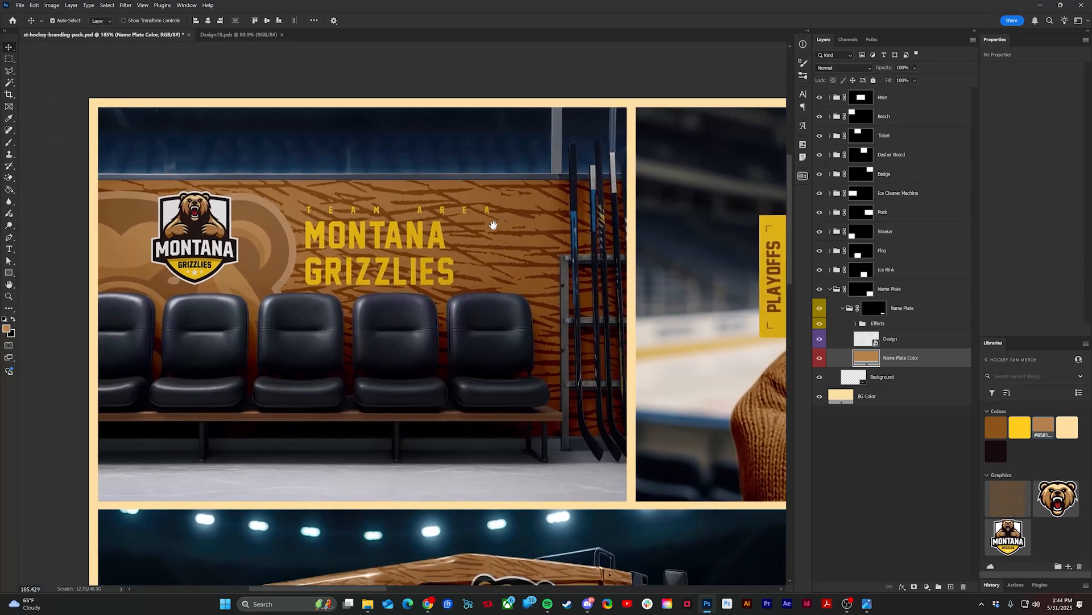
drag(619, 328, 274, 266)
drag(528, 263, 234, 261)
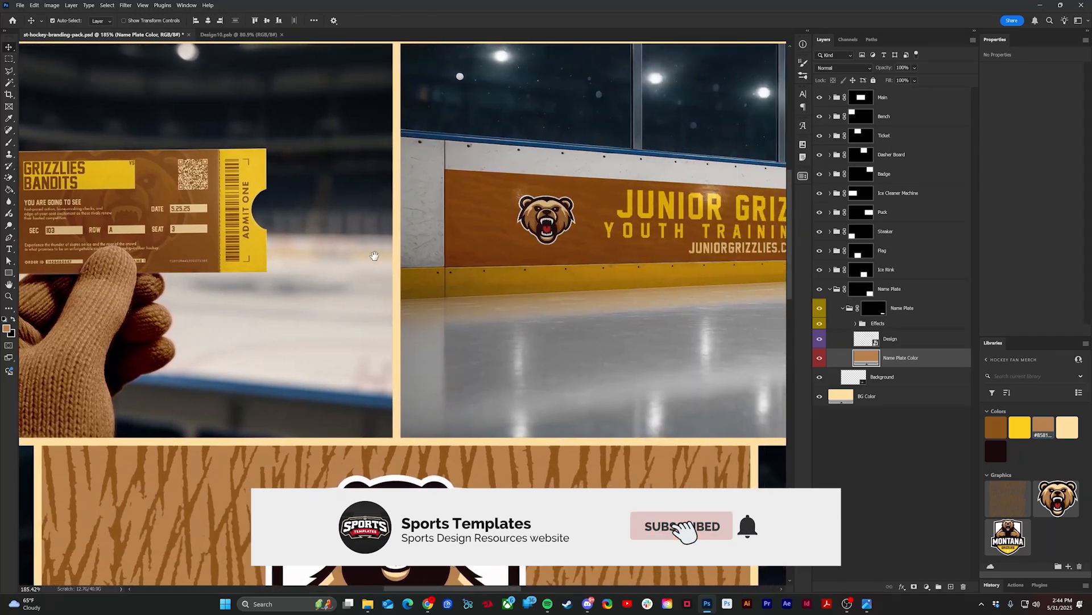
drag(606, 274, 367, 272)
drag(632, 295, 246, 296)
scroll(391, 289, down, 5)
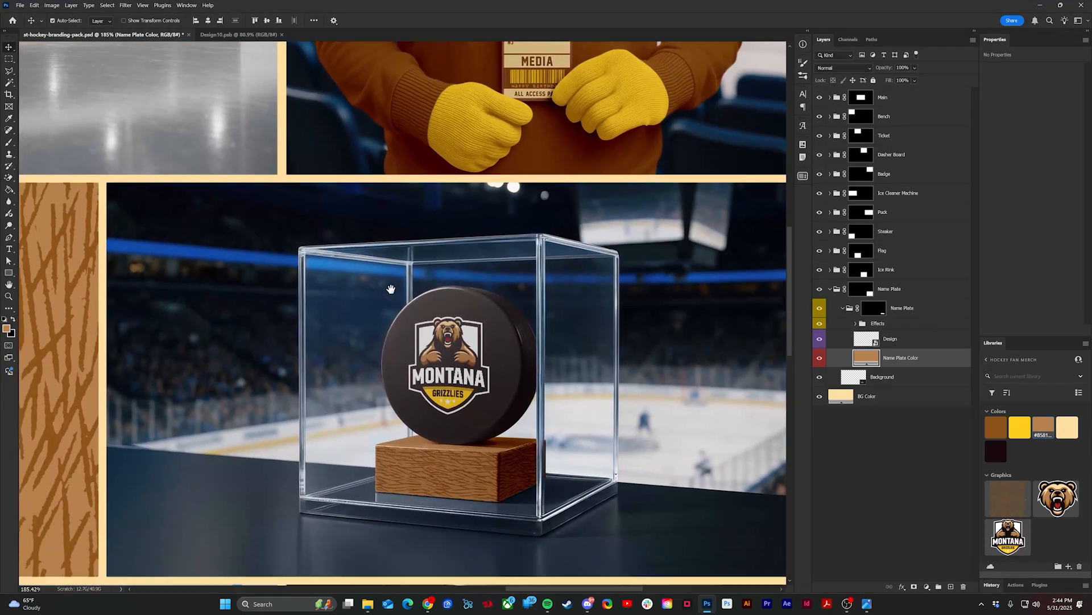
drag(391, 289, 391, 236)
drag(233, 273, 740, 283)
drag(171, 259, 643, 256)
drag(205, 269, 501, 246)
scroll(500, 227, down, 4)
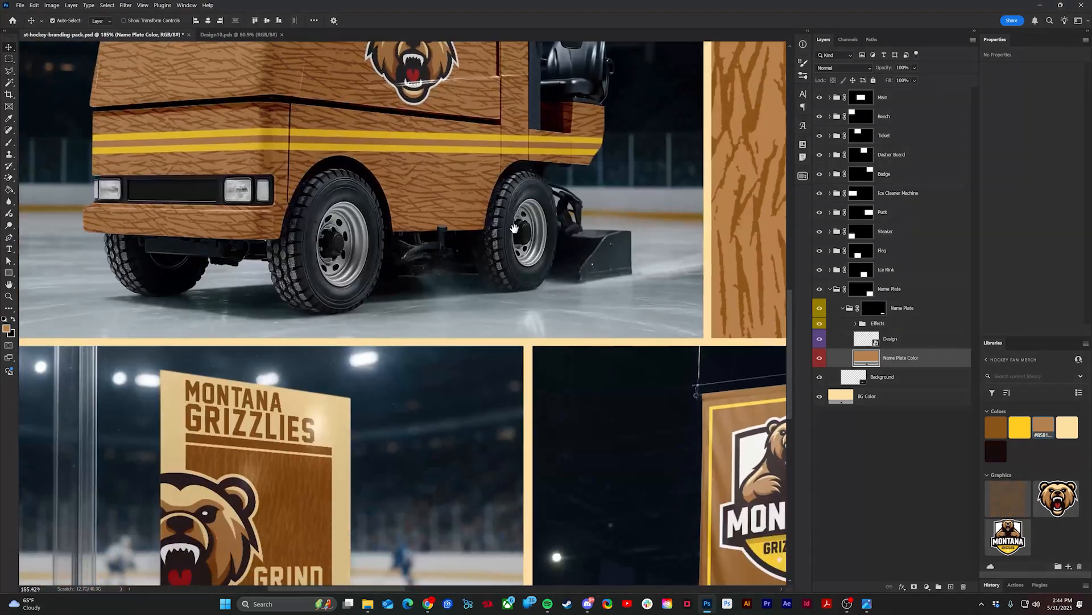
scroll(500, 204, down, 3)
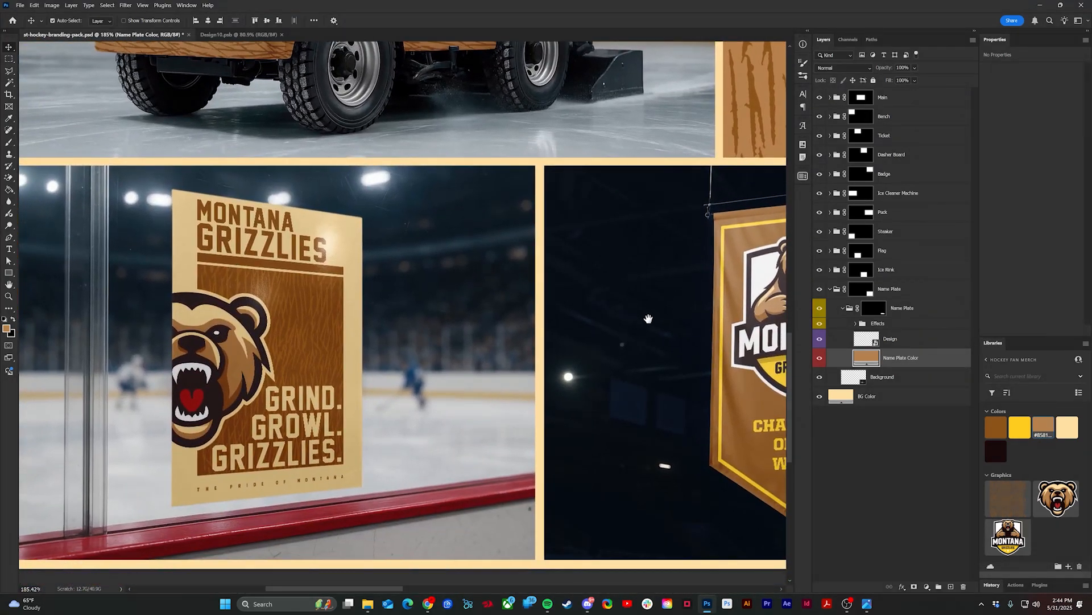
drag(603, 296, 201, 290)
drag(673, 281, 60, 282)
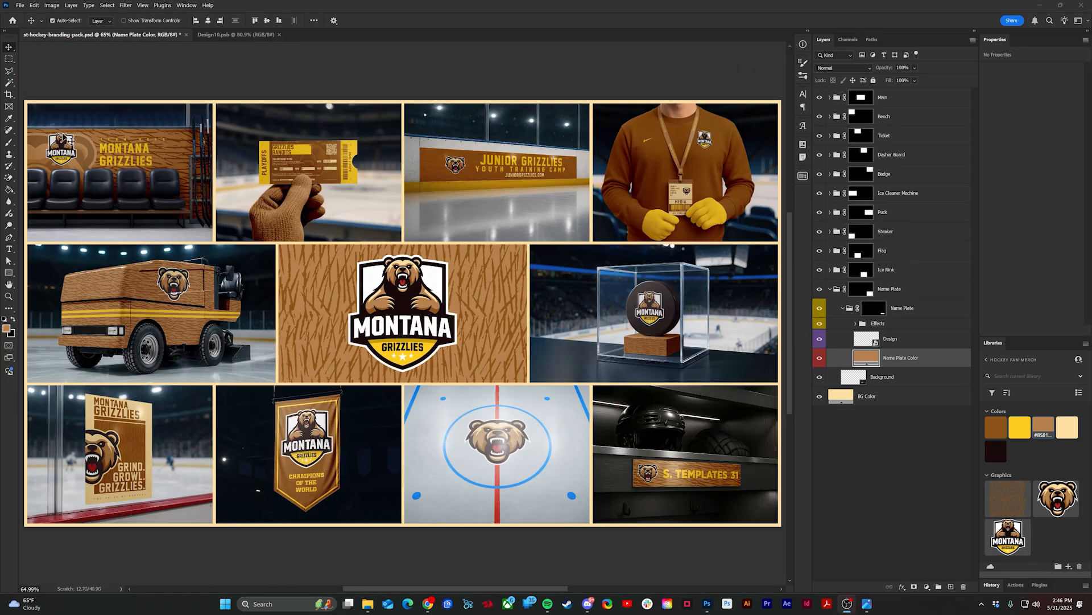